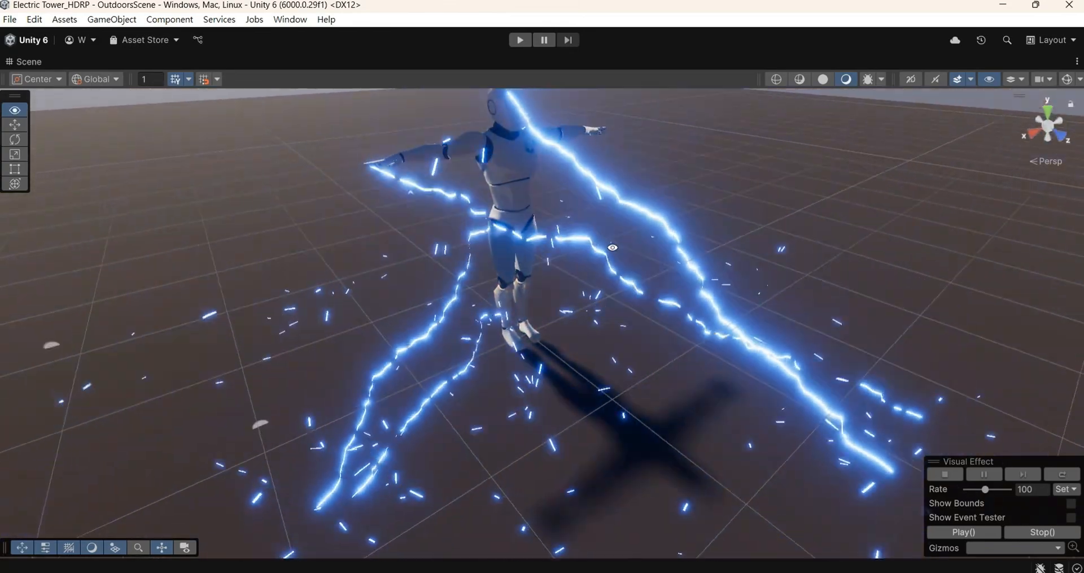
Set the Lightning effect's New Color property to a deeper blue of RGB 0, 25, 191 and view it around the character
{"action": "scroll", "coordinate": [512, 281], "scroll_direction": "down", "scroll_amount": 3}
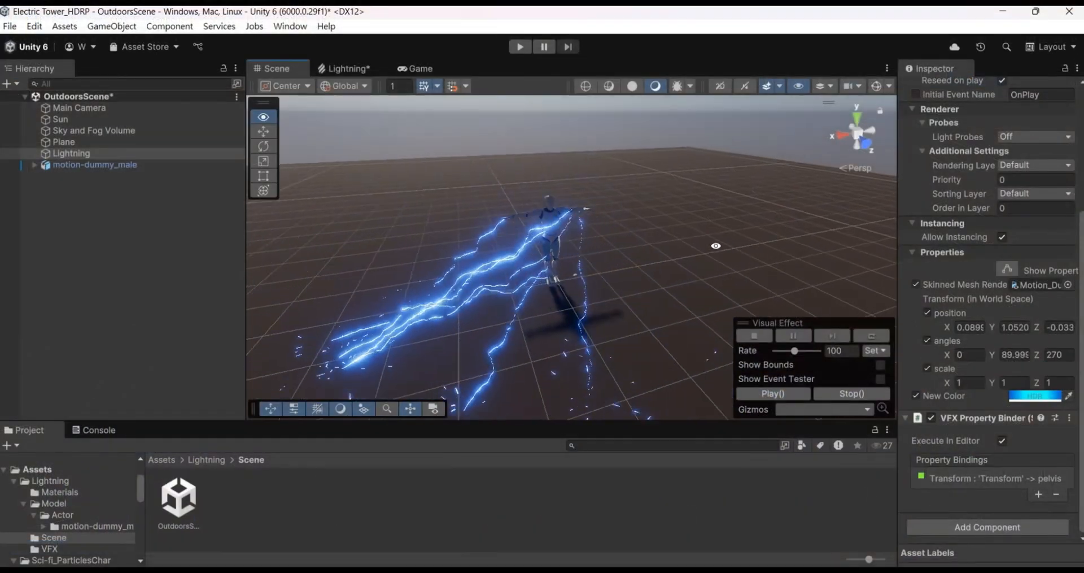
{"action": "left_click", "coordinate": [1035, 396]}
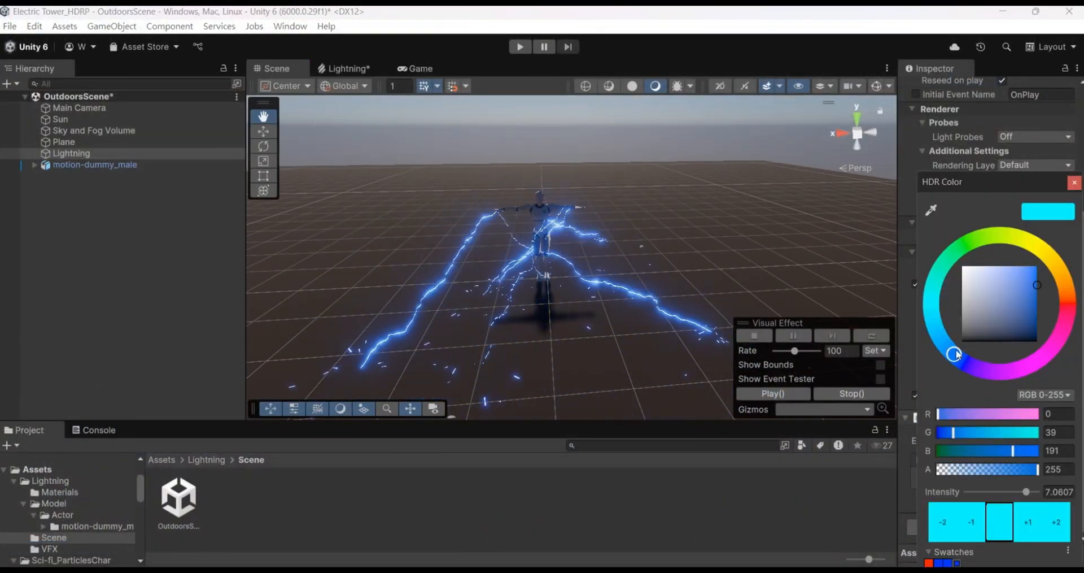
{"action": "mouse_move", "coordinate": [954, 354]}
{"action": "left_mouse_down"}
{"action": "mouse_move", "coordinate": [981, 372]}
{"action": "mouse_move", "coordinate": [1011, 371]}
{"action": "mouse_move", "coordinate": [1058, 338]}
{"action": "mouse_move", "coordinate": [1059, 255]}
{"action": "mouse_move", "coordinate": [1011, 230]}
{"action": "mouse_move", "coordinate": [963, 243]}
{"action": "mouse_move", "coordinate": [938, 310]}
{"action": "mouse_move", "coordinate": [953, 364]}
{"action": "left_mouse_up"}
{"action": "scroll", "coordinate": [579, 276], "scroll_direction": "up", "scroll_amount": 3}
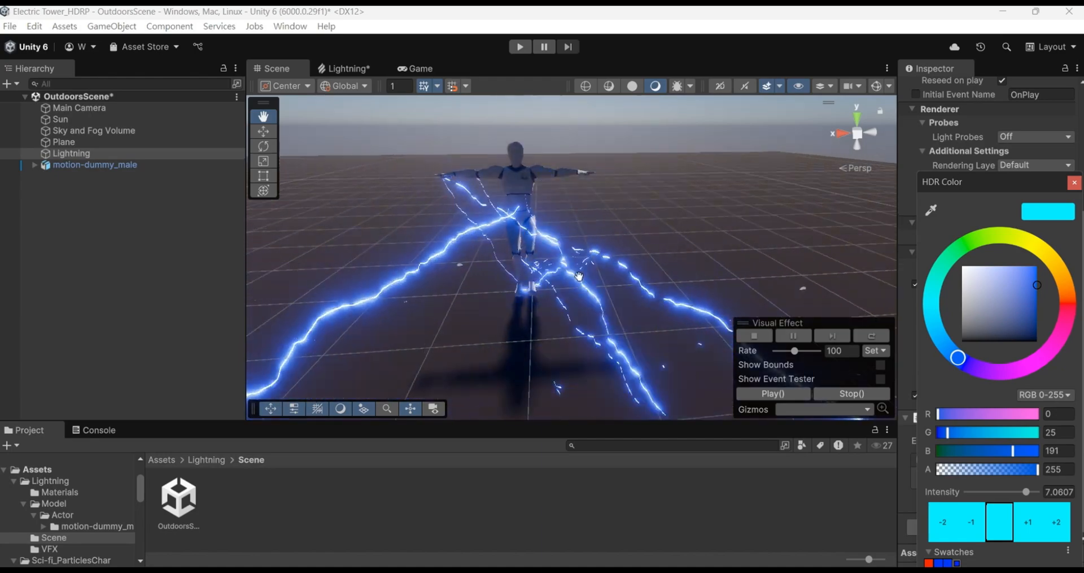
{"action": "left_click_drag", "start_coordinate": [580, 276], "coordinate": [700, 285], "text": "alt"}
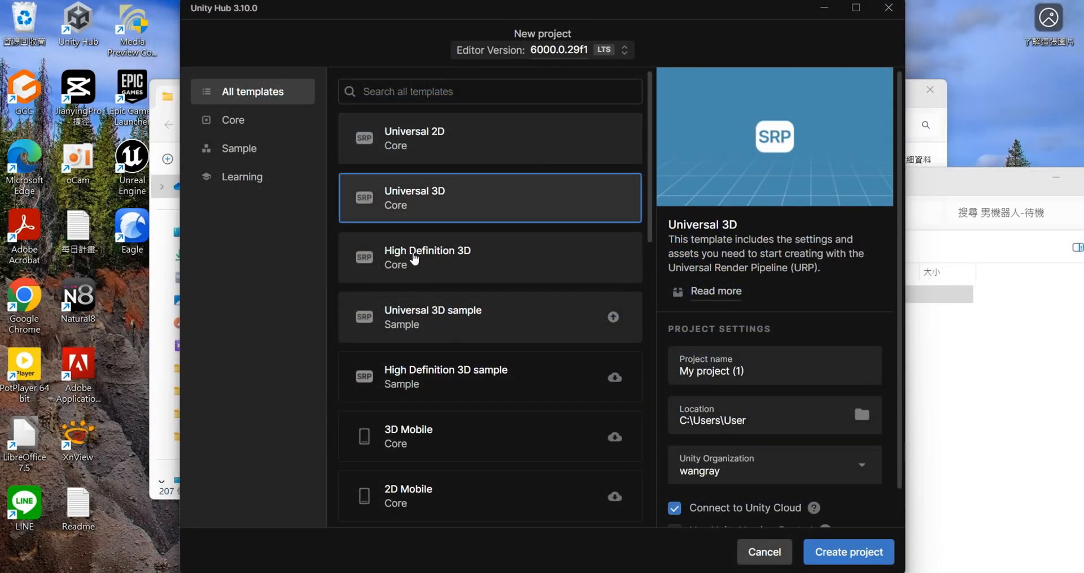
Create a new project named Electric from the Universal 3D sample template
{"action": "left_click", "coordinate": [493, 339]}
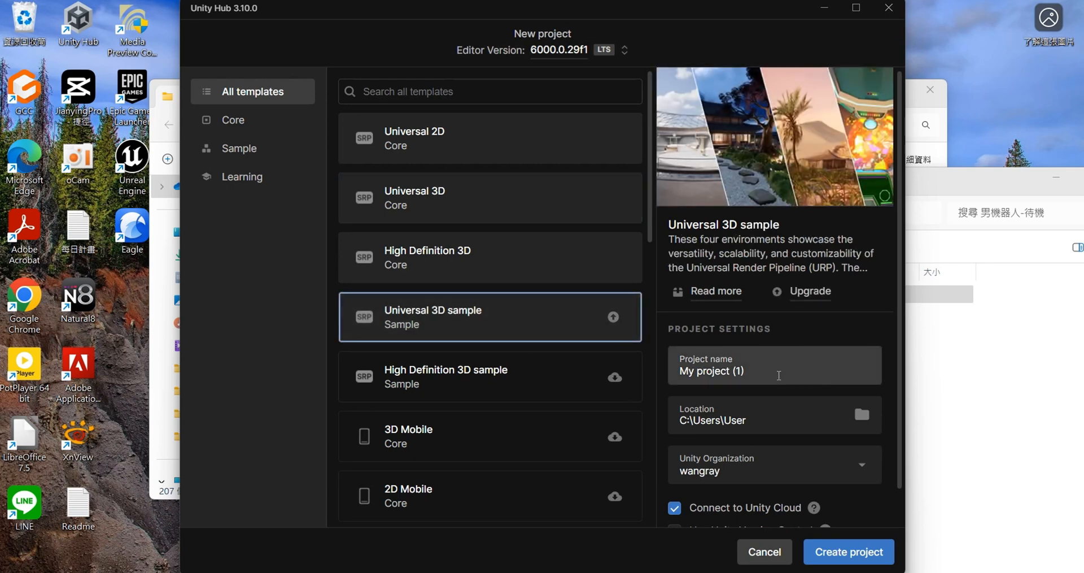
{"action": "left_click", "coordinate": [779, 375]}
{"action": "key", "text": "ctrl+a"}
{"action": "type", "text": "Ele"}
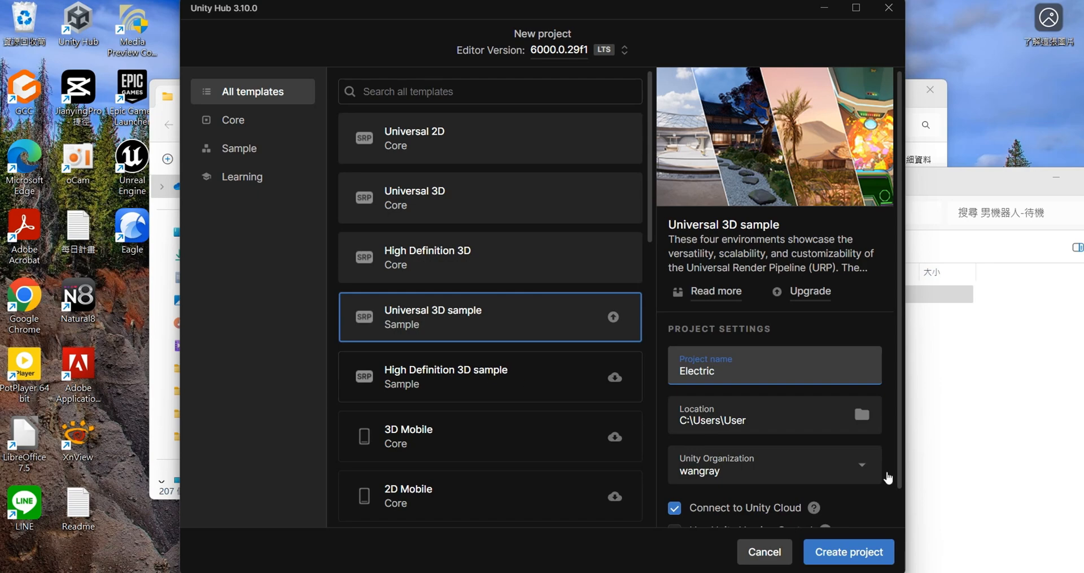
{"action": "left_click", "coordinate": [849, 552]}
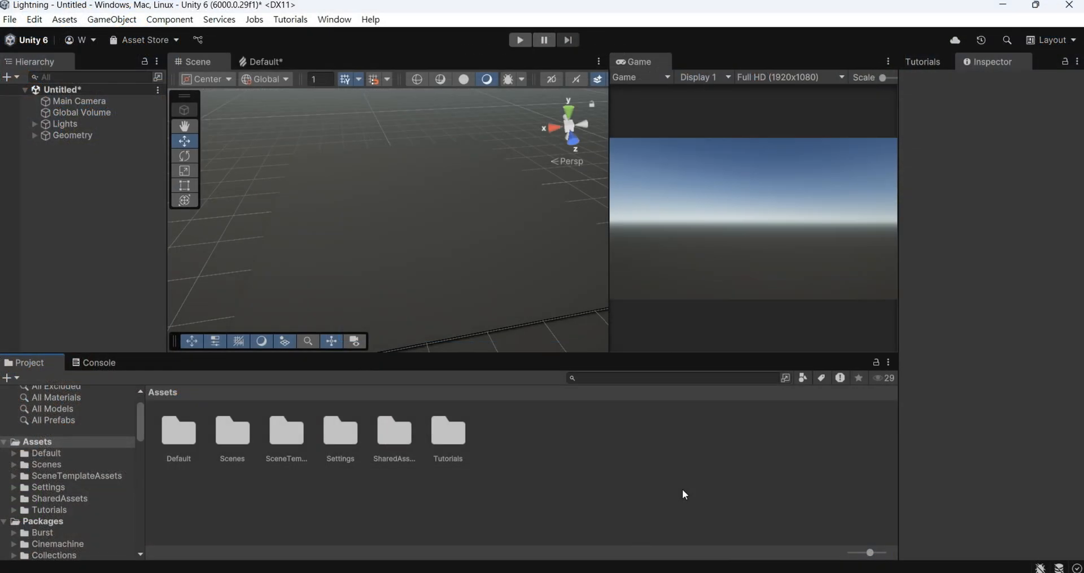
Create a new scene from the Standard (URP) template, discarding the changes to the untitled scene
{"action": "left_click", "coordinate": [9, 19]}
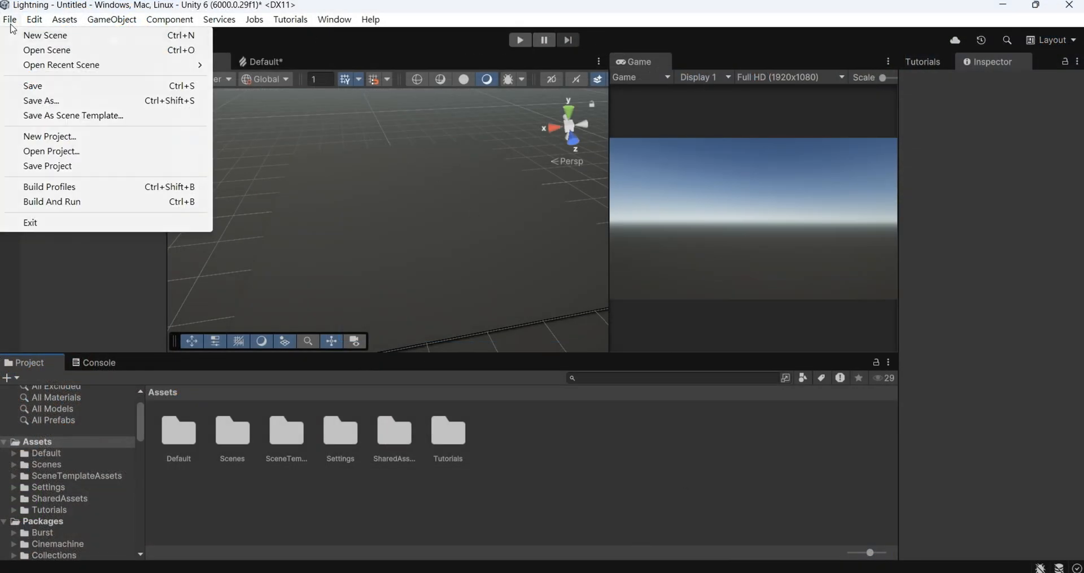
{"action": "left_click", "coordinate": [23, 33]}
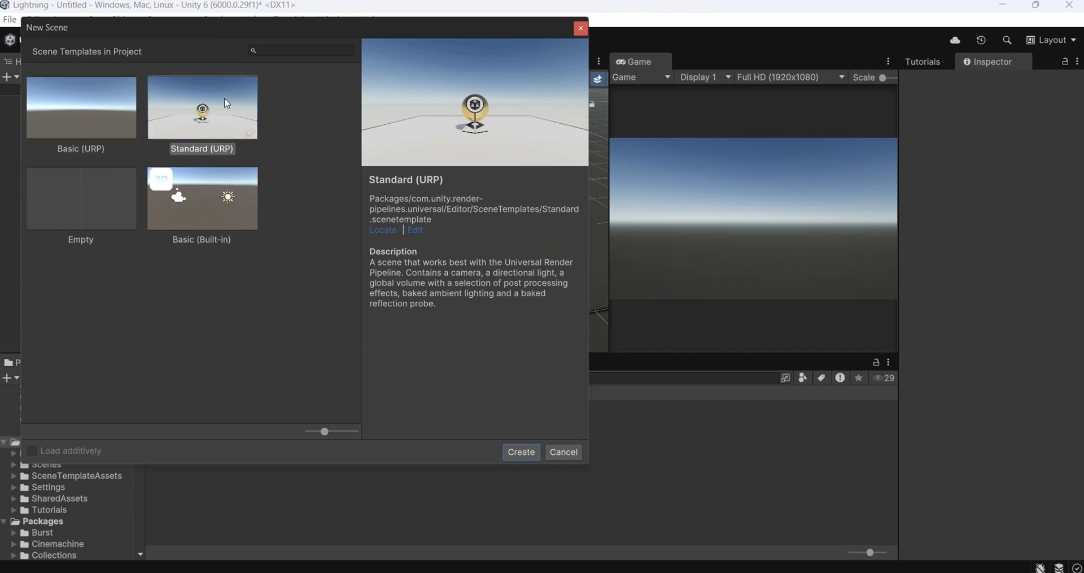
{"action": "left_click", "coordinate": [530, 452]}
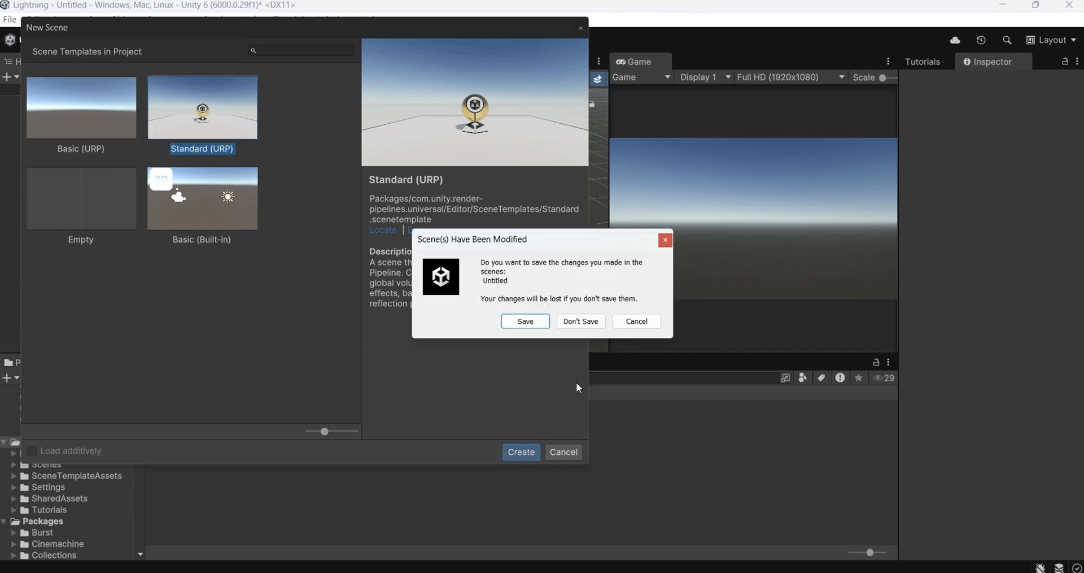
{"action": "left_click", "coordinate": [599, 323]}
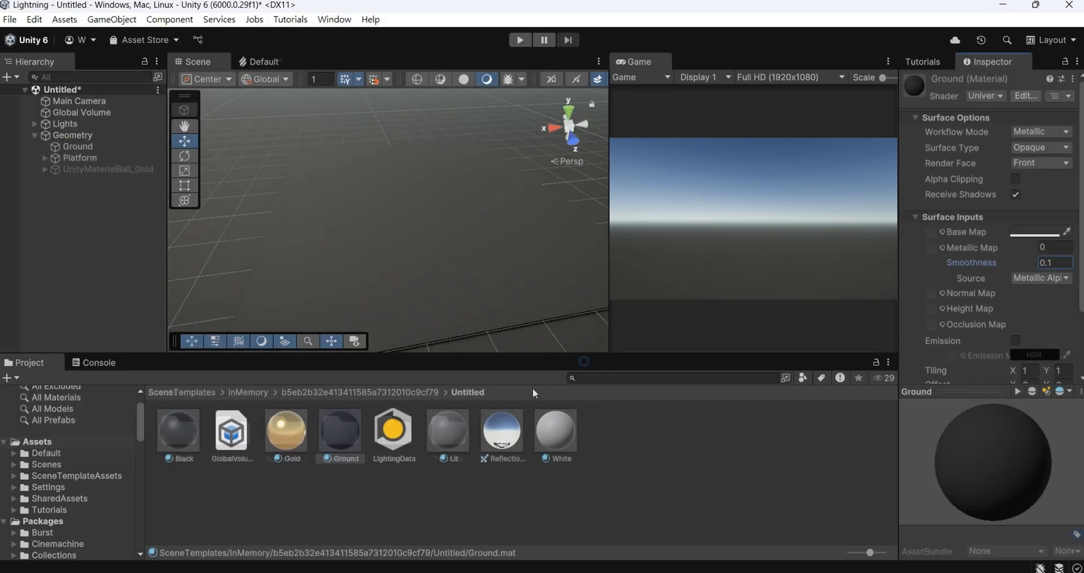
Check in the Package Manager's Unity Registry whether the Visual Effect Graph package is installed
{"action": "left_click", "coordinate": [334, 19]}
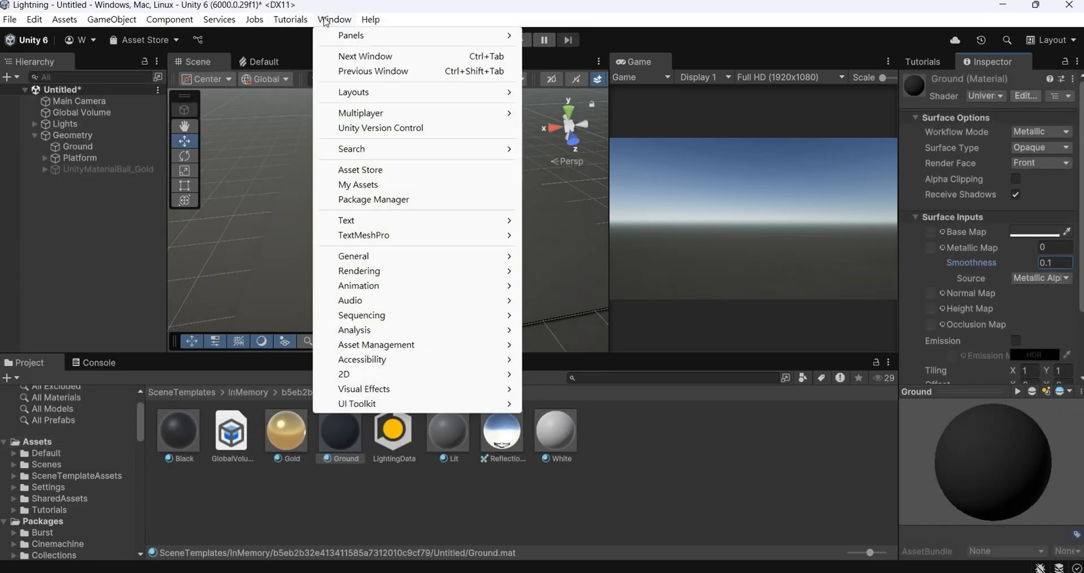
{"action": "left_click", "coordinate": [447, 198]}
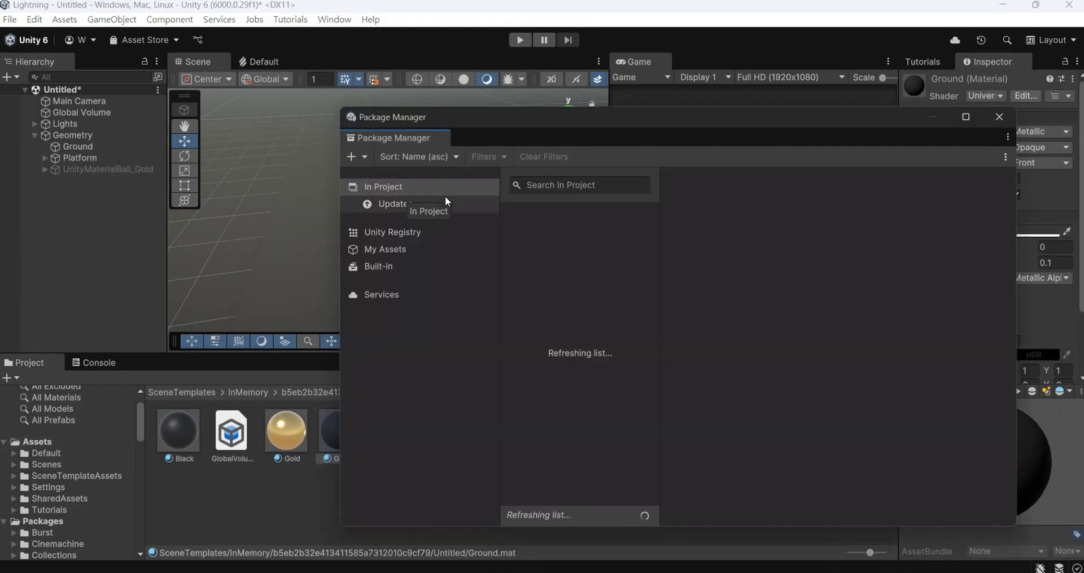
{"action": "left_click", "coordinate": [423, 234]}
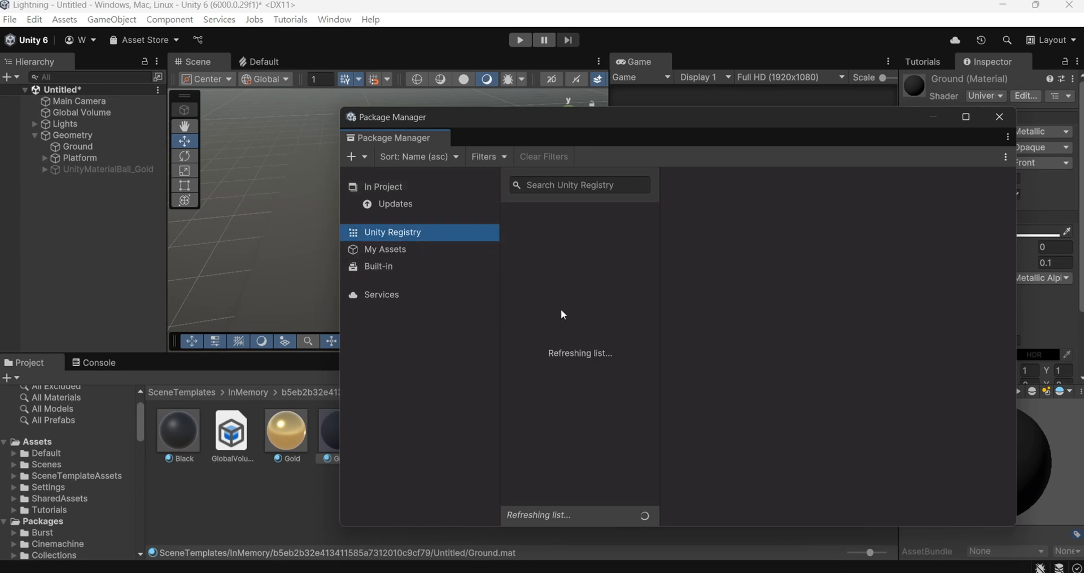
{"action": "scroll", "coordinate": [636, 311], "scroll_direction": "down", "scroll_amount": 5}
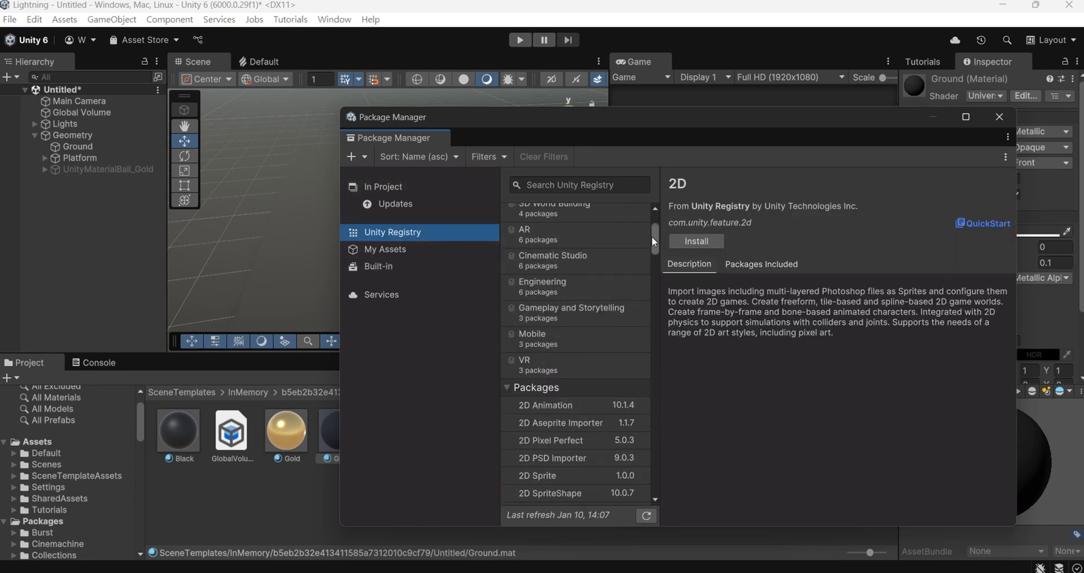
{"action": "left_click_drag", "start_coordinate": [652, 236], "coordinate": [666, 487]}
{"action": "left_click", "coordinate": [574, 361]}
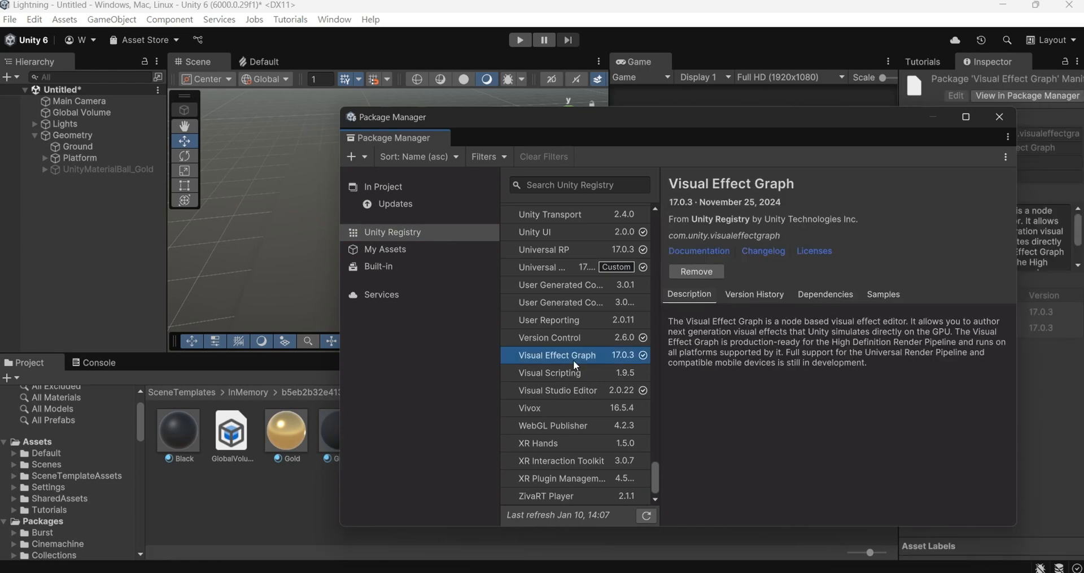
{"action": "left_click", "coordinate": [999, 116]}
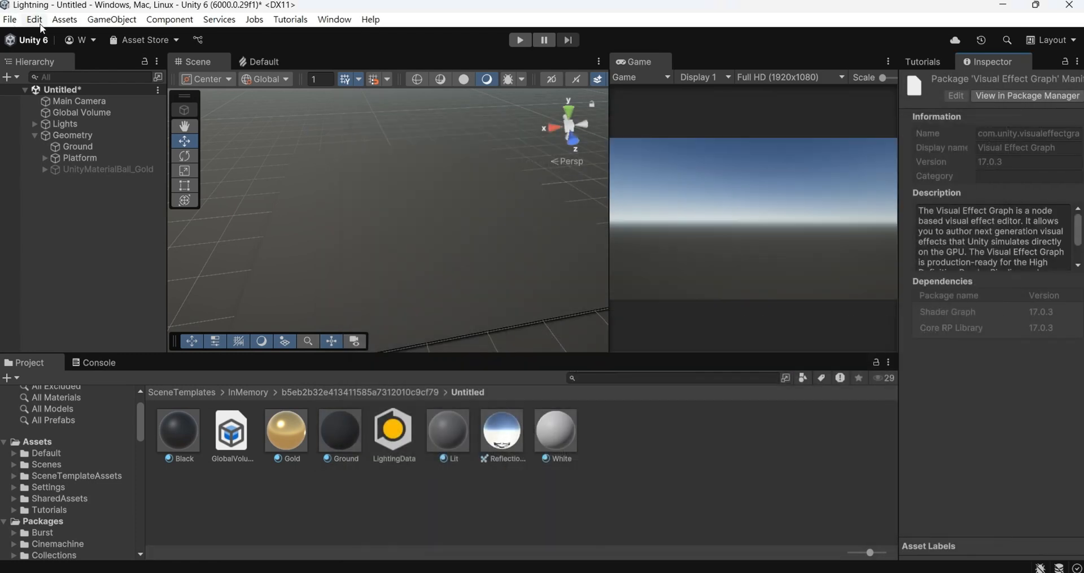
Check that Experimental Operators/Blocks and Show Additional Debug info are enabled in the Visual Effects preferences
{"action": "left_click", "coordinate": [34, 19]}
{"action": "left_click", "coordinate": [85, 426]}
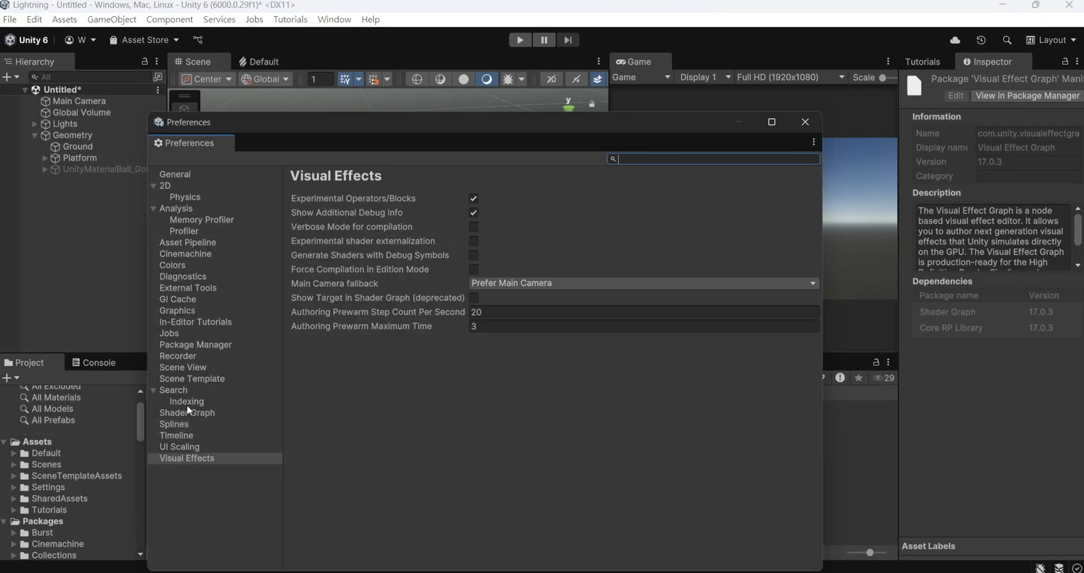
{"action": "left_click", "coordinate": [474, 214]}
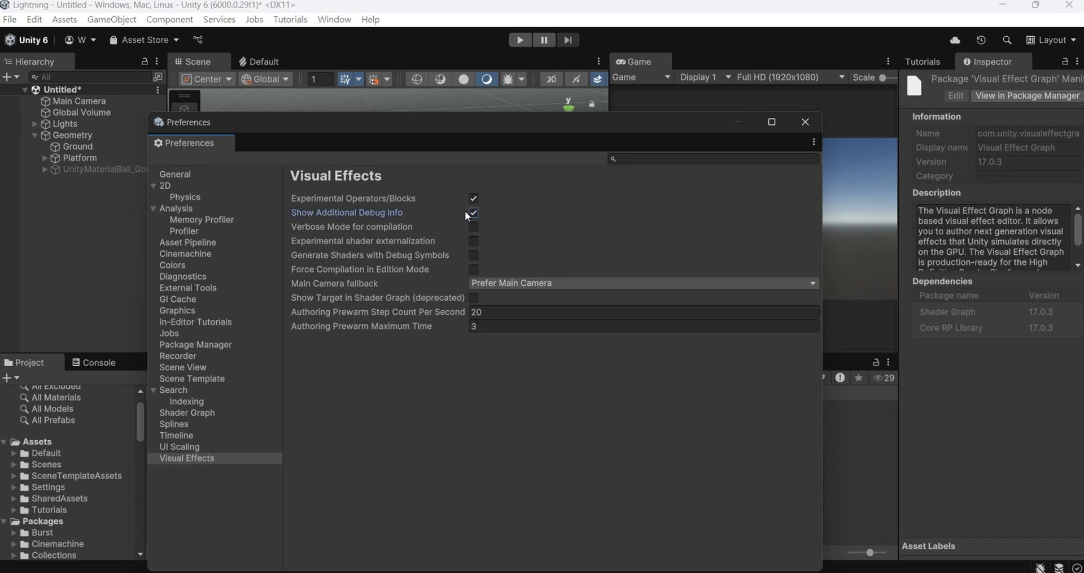
{"action": "left_click", "coordinate": [805, 122]}
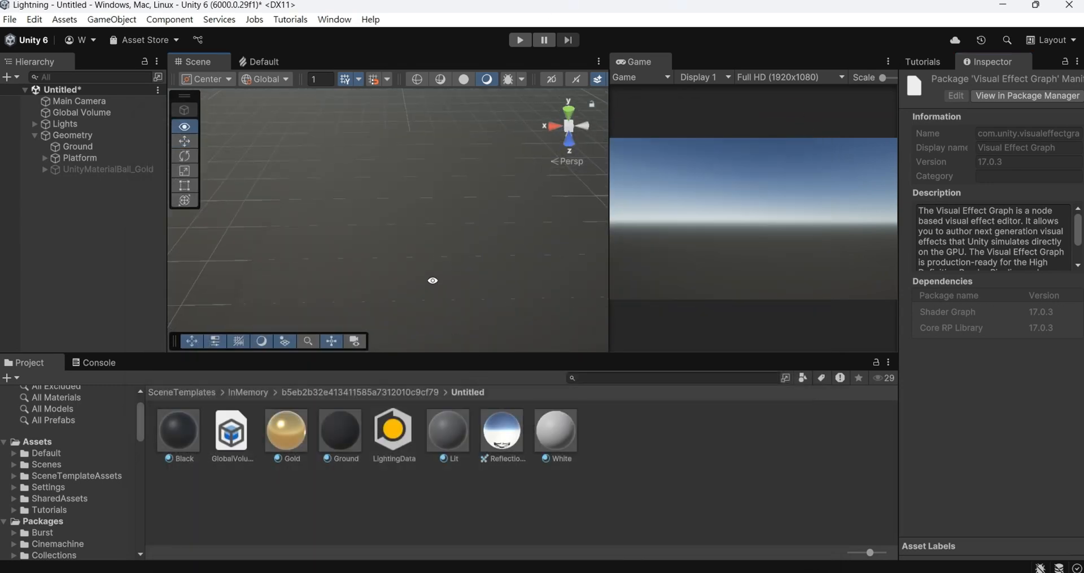
Create a folder named Electric in the project's Assets folder
{"action": "right_click_drag", "start_coordinate": [432, 280], "coordinate": [451, 252]}
{"action": "left_click", "coordinate": [83, 444]}
{"action": "right_click", "coordinate": [561, 486]}
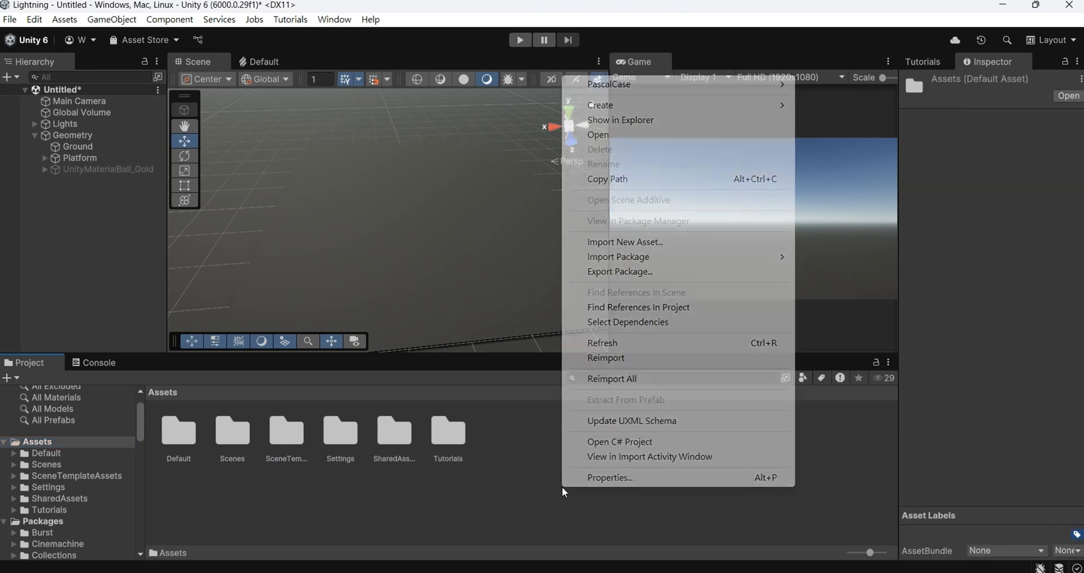
{"action": "mouse_move", "coordinate": [749, 109]}
{"action": "left_click", "coordinate": [814, 105]}
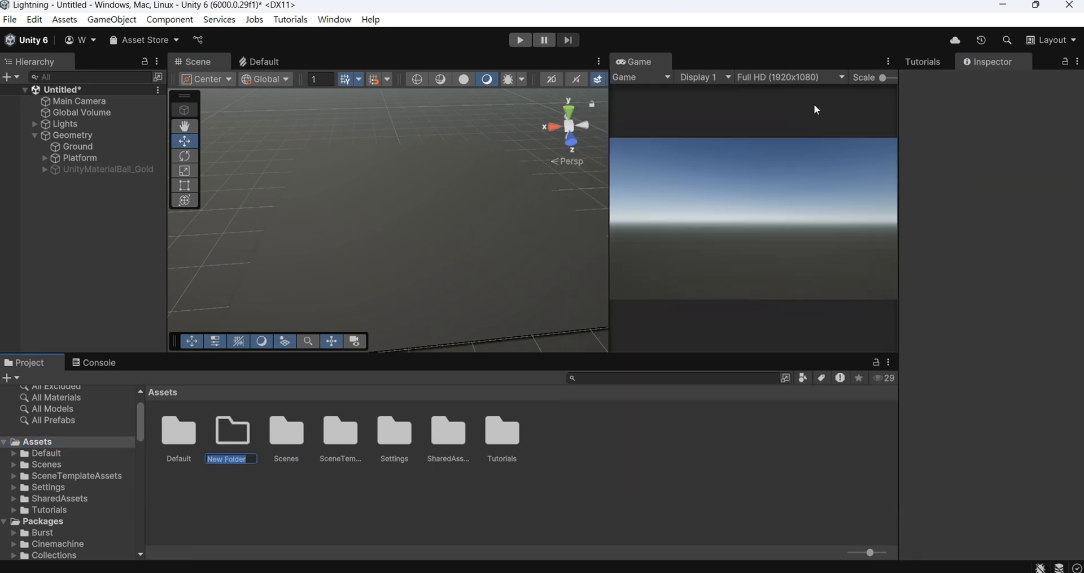
{"action": "type", "text": "Electric"}
{"action": "key", "text": "Return"}
Create a subfolder named VFX inside the Electric folder
{"action": "right_click", "coordinate": [237, 424]}
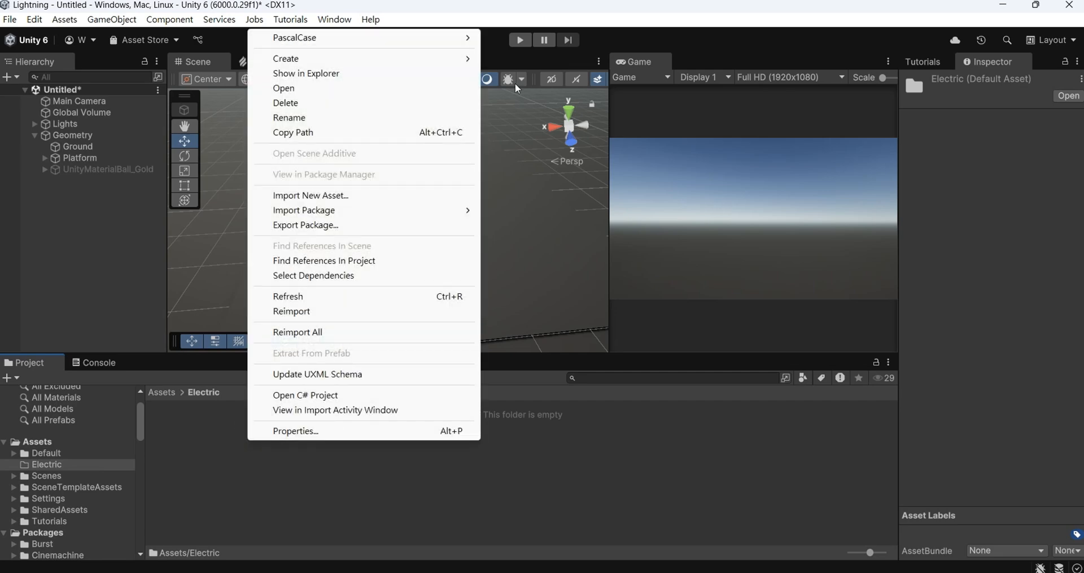
{"action": "mouse_move", "coordinate": [459, 59]}
{"action": "left_click", "coordinate": [536, 59]}
{"action": "type", "text": "VF"}
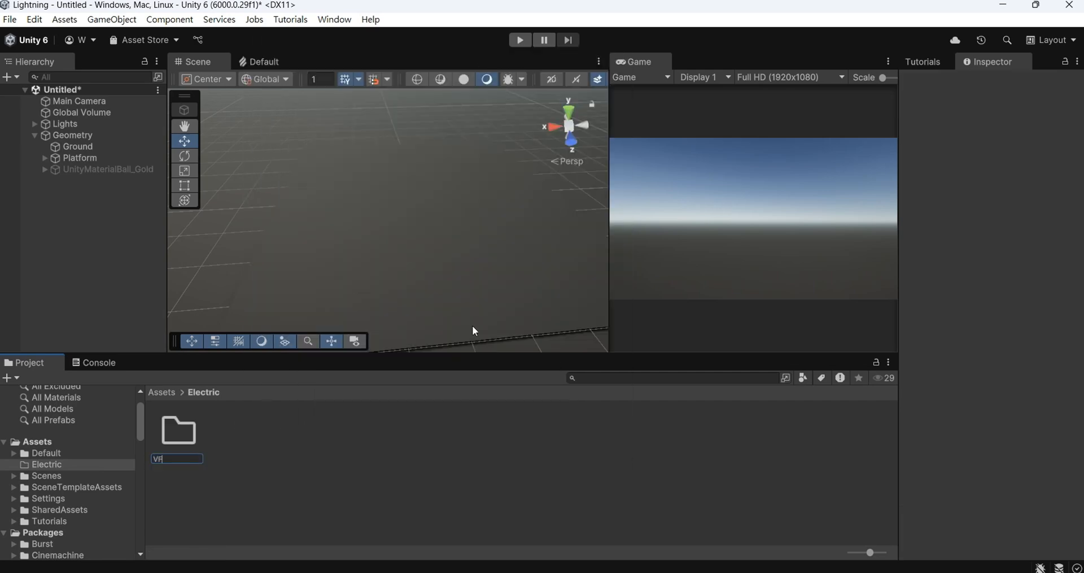
{"action": "type", "text": "X"}
{"action": "key", "text": "Return"}
Create a Visual Effect Graph named Electric in the VFX folder, based on the Simple Trail template
{"action": "right_click", "coordinate": [419, 452]}
{"action": "mouse_move", "coordinate": [589, 82]}
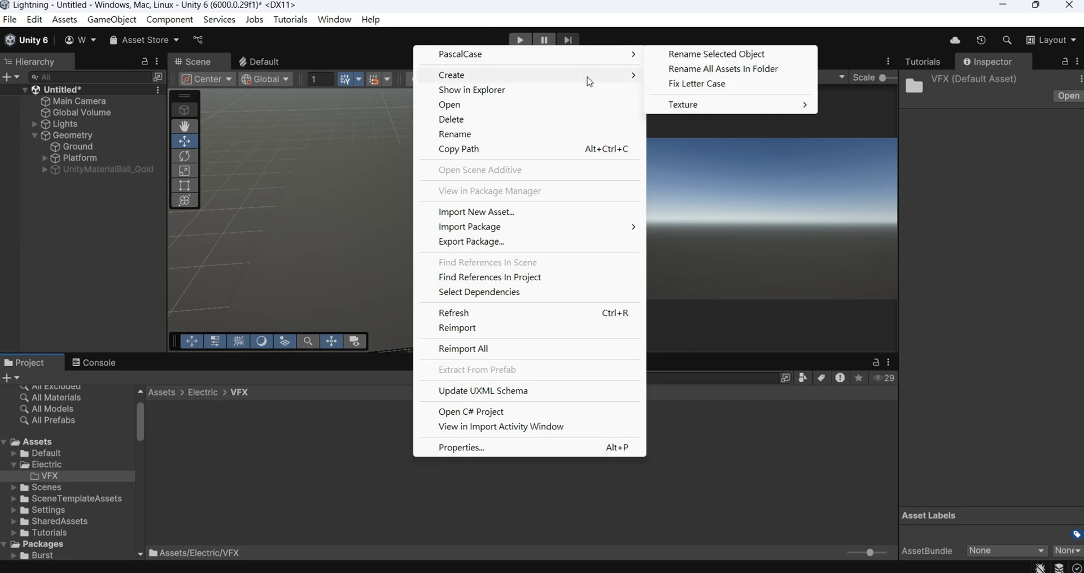
{"action": "mouse_move", "coordinate": [773, 383]}
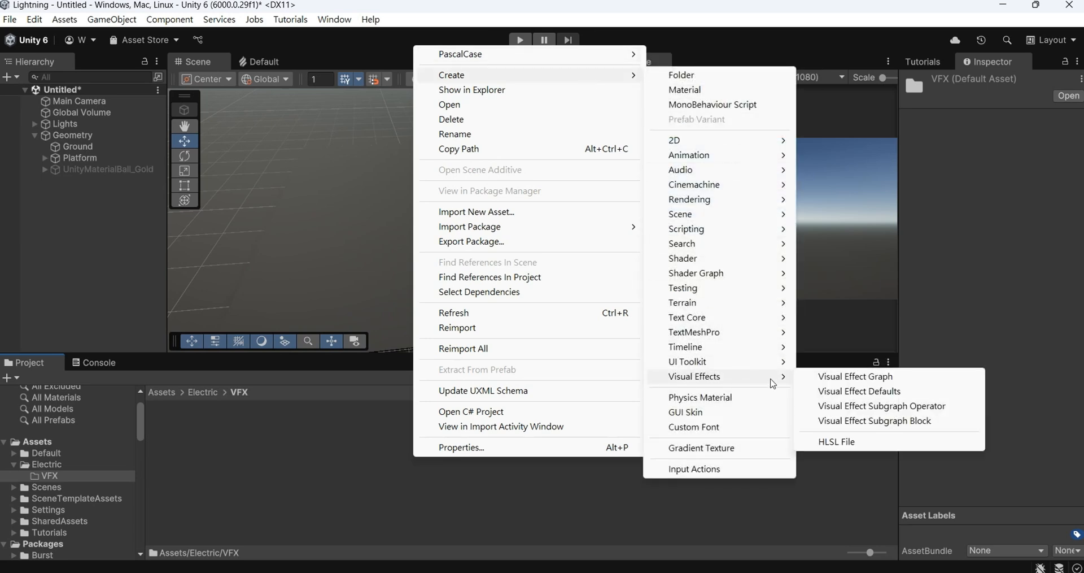
{"action": "left_click", "coordinate": [842, 377]}
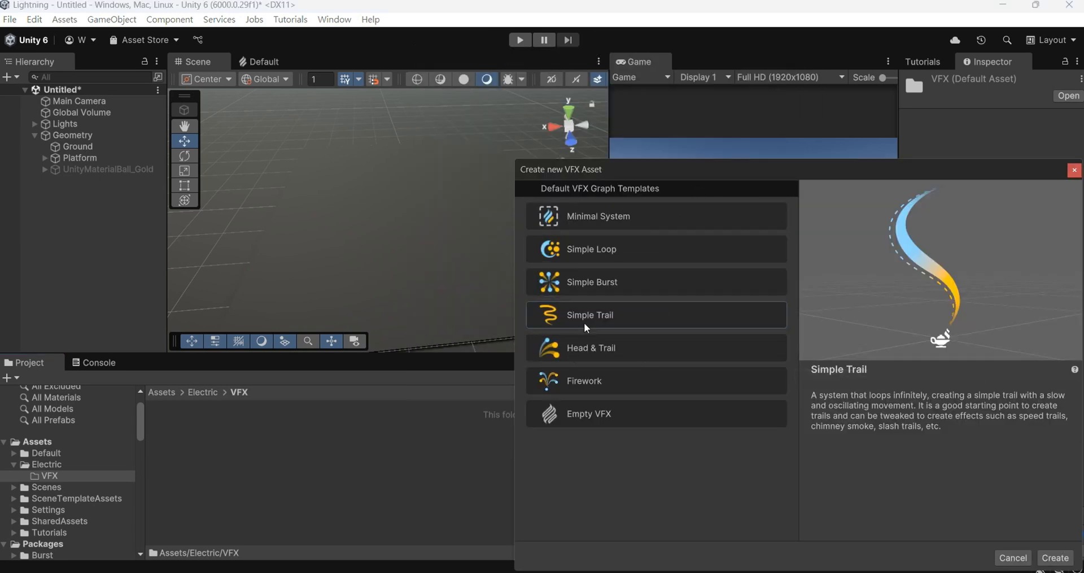
{"action": "double_click", "coordinate": [605, 313]}
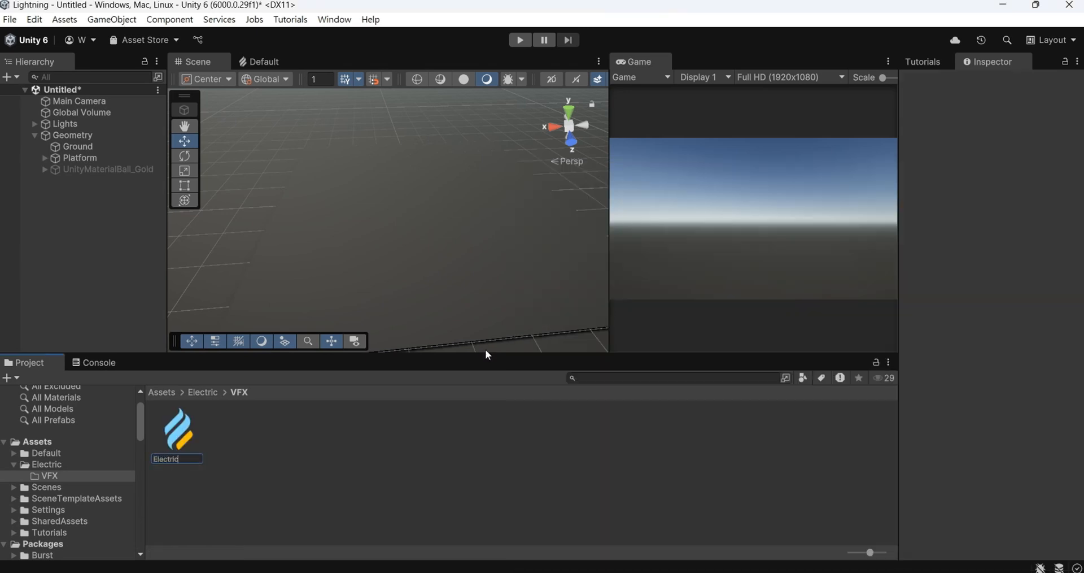
{"action": "key", "text": "Return"}
Open the Electric graph for editing in a separate, taller floating window and fit the whole graph in view
{"action": "left_click", "coordinate": [177, 441]}
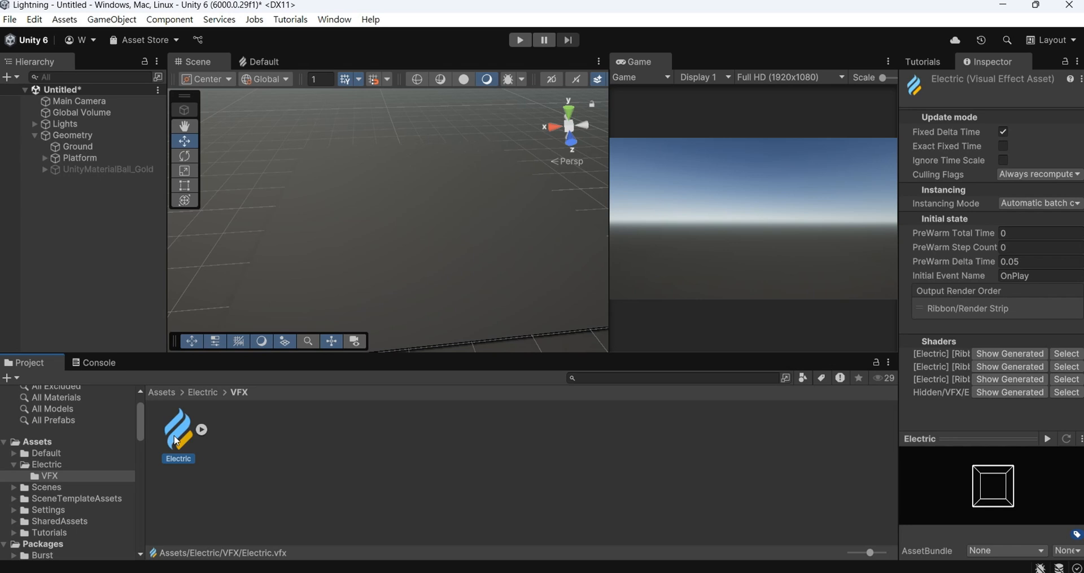
{"action": "double_click", "coordinate": [177, 441]}
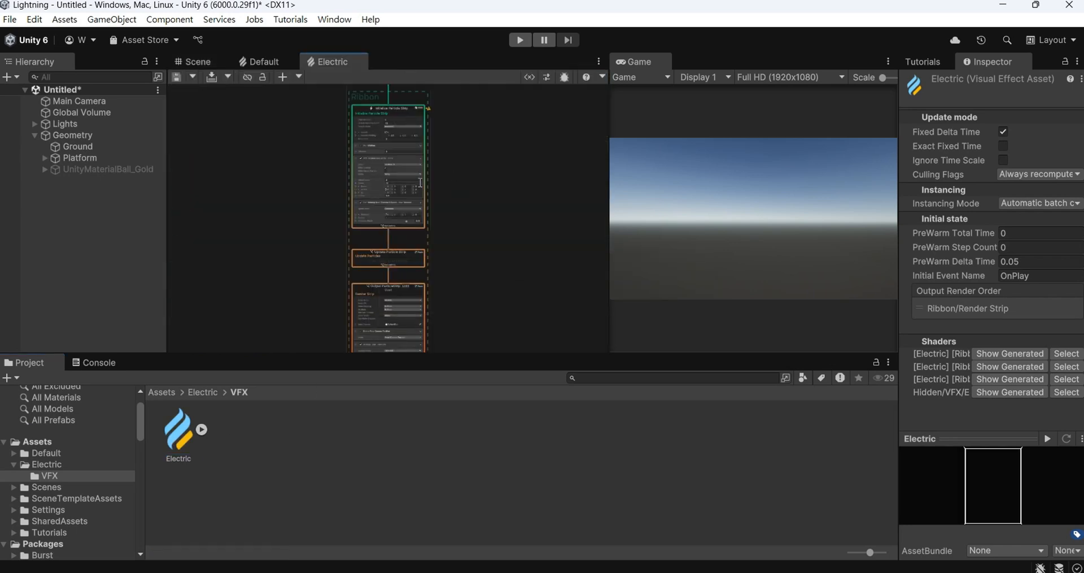
{"action": "left_click_drag", "start_coordinate": [323, 65], "coordinate": [353, 209]}
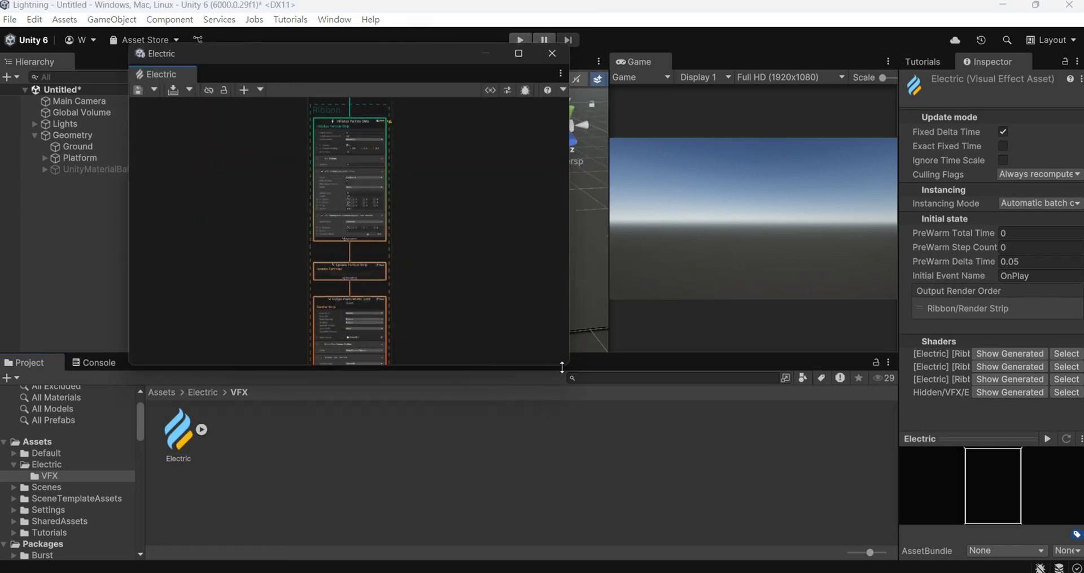
{"action": "left_click_drag", "start_coordinate": [562, 367], "coordinate": [562, 535]}
{"action": "key", "text": "f"}
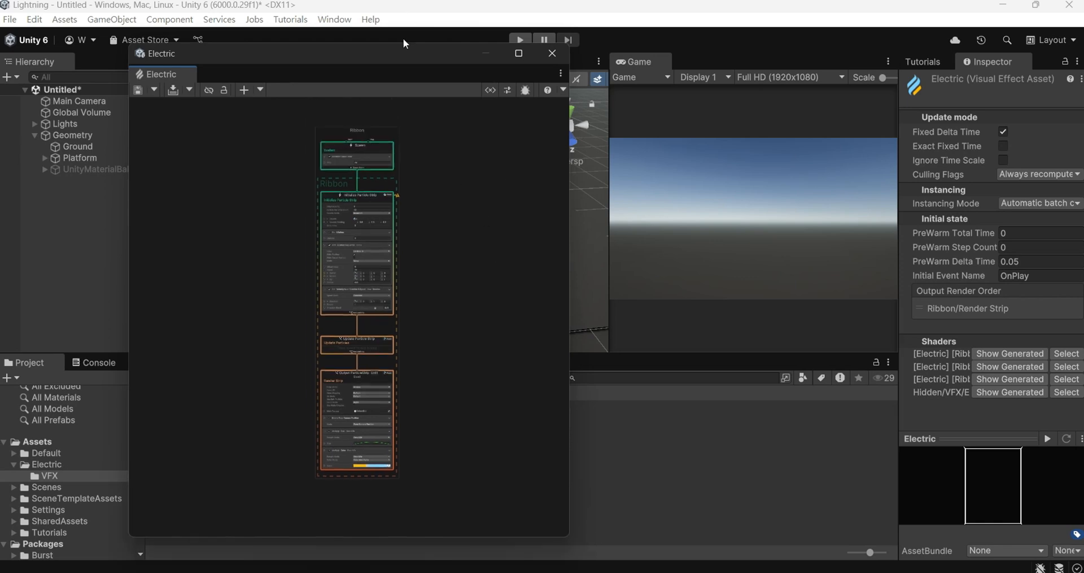
{"action": "left_click_drag", "start_coordinate": [405, 43], "coordinate": [642, 12]}
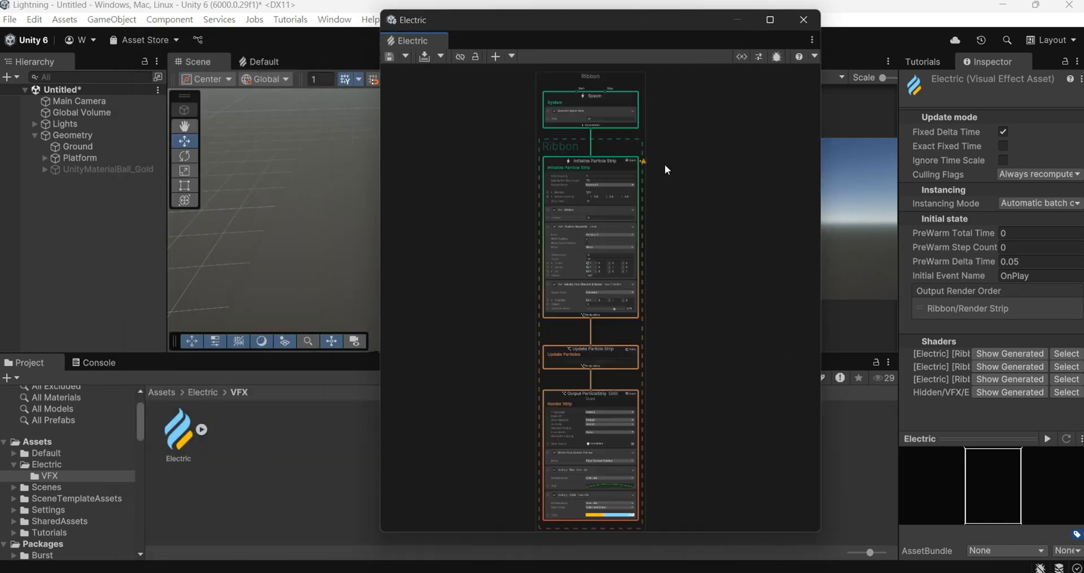
Widen the graph window and delete the Constant Spawn Rate block from the Spawn context
{"action": "scroll", "coordinate": [666, 163], "scroll_direction": "up", "scroll_amount": 4}
{"action": "middle_click_drag", "start_coordinate": [648, 101], "coordinate": [731, 269]}
{"action": "scroll", "coordinate": [508, 164], "scroll_direction": "up", "scroll_amount": 3}
{"action": "middle_click_drag", "start_coordinate": [609, 140], "coordinate": [545, 109]}
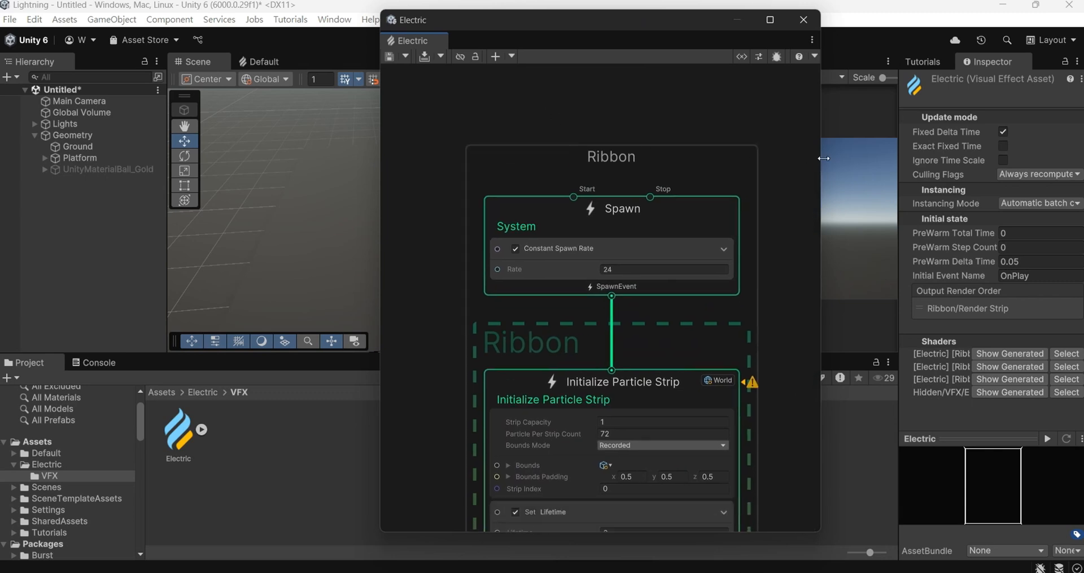
{"action": "left_click_drag", "start_coordinate": [819, 162], "coordinate": [895, 163]}
{"action": "middle_click_drag", "start_coordinate": [811, 334], "coordinate": [857, 252]}
{"action": "left_click", "coordinate": [764, 157]}
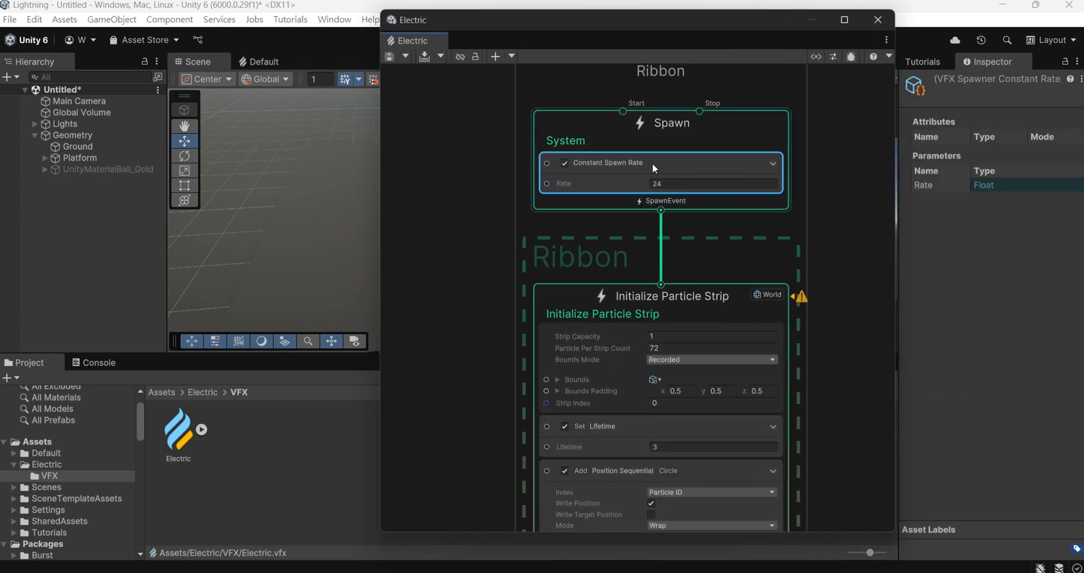
{"action": "key", "text": "Delete"}
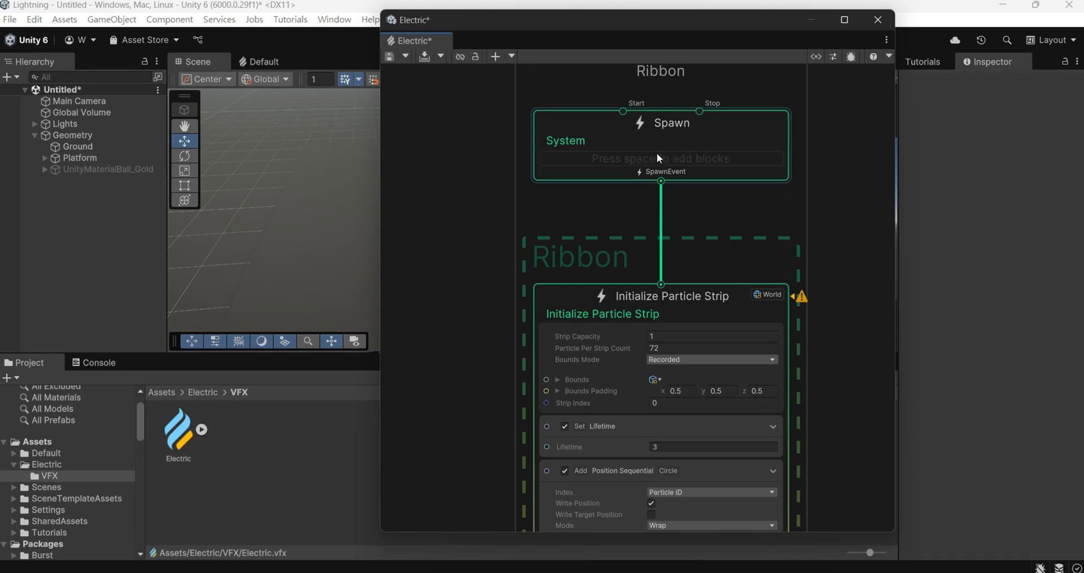
Add a Single Burst block to the Spawn context and set its count to 128
{"action": "right_click", "coordinate": [657, 152]}
{"action": "left_click", "coordinate": [675, 151]}
{"action": "type", "text": "single"}
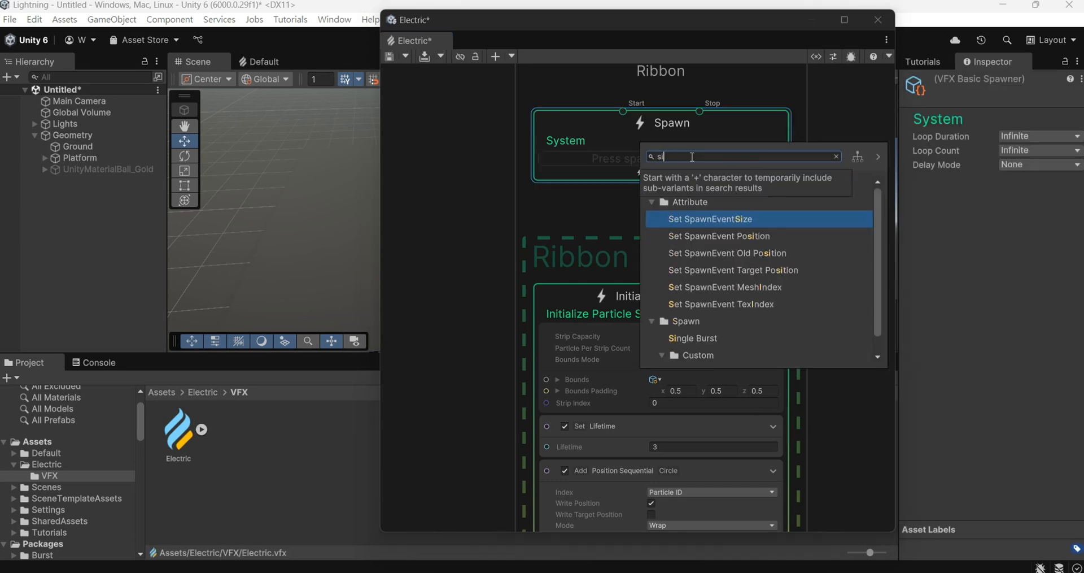
{"action": "key", "text": "Return"}
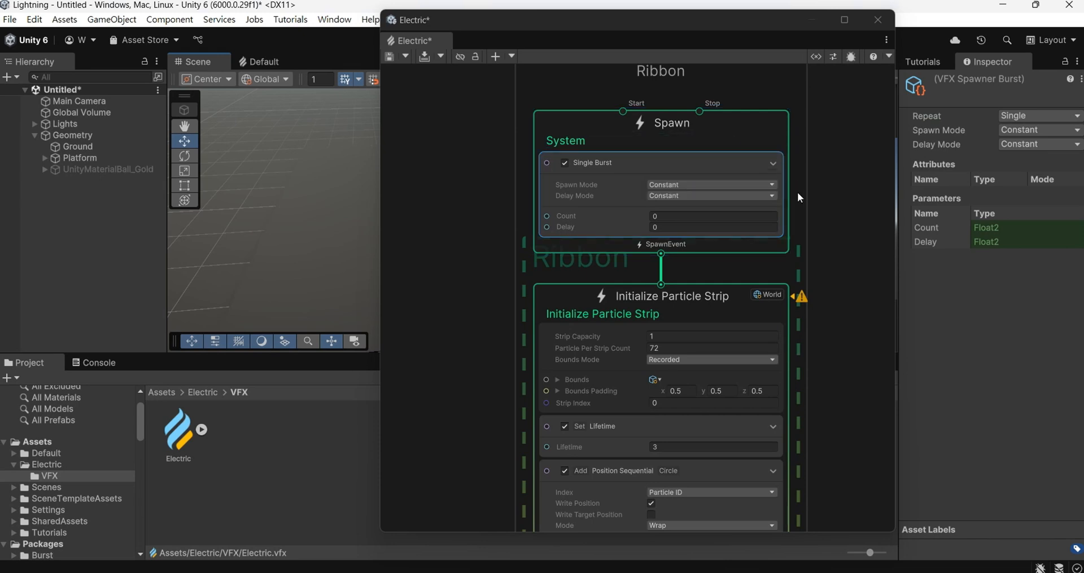
{"action": "left_click", "coordinate": [699, 216]}
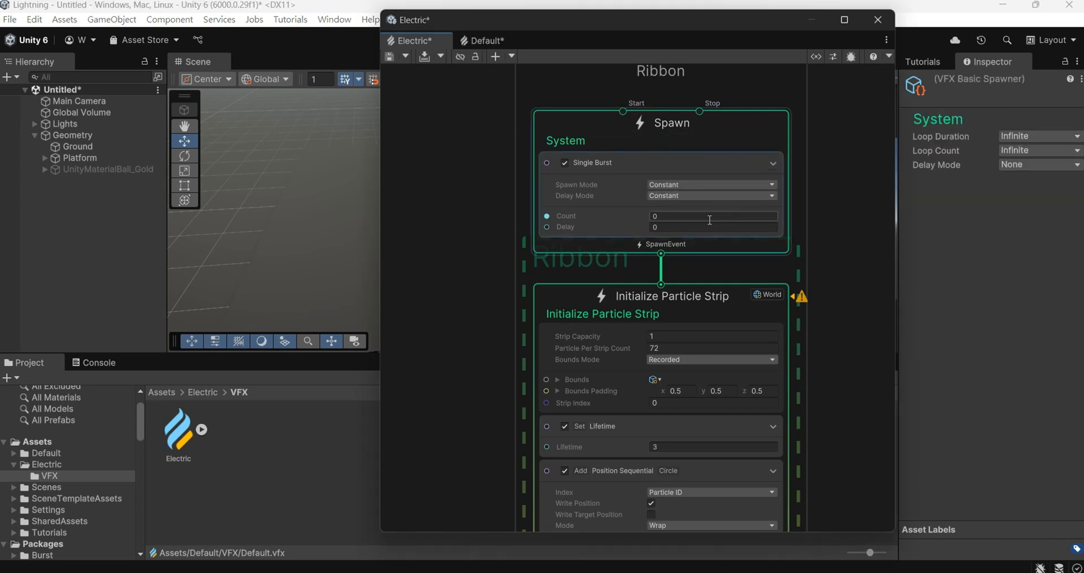
{"action": "left_click", "coordinate": [832, 364]}
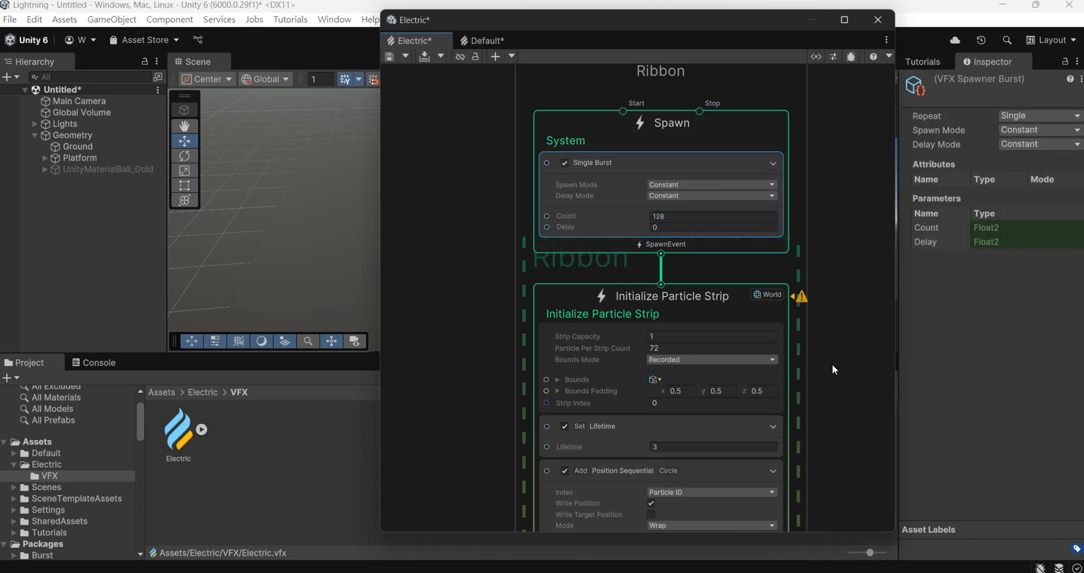
In Initialize Particle Strip, set the strip capacity to 10, particles per strip to 64 and the bounds mode to Manual
{"action": "middle_click_drag", "start_coordinate": [832, 364], "coordinate": [829, 292]}
{"action": "left_click", "coordinate": [676, 264]}
{"action": "type", "text": "10"}
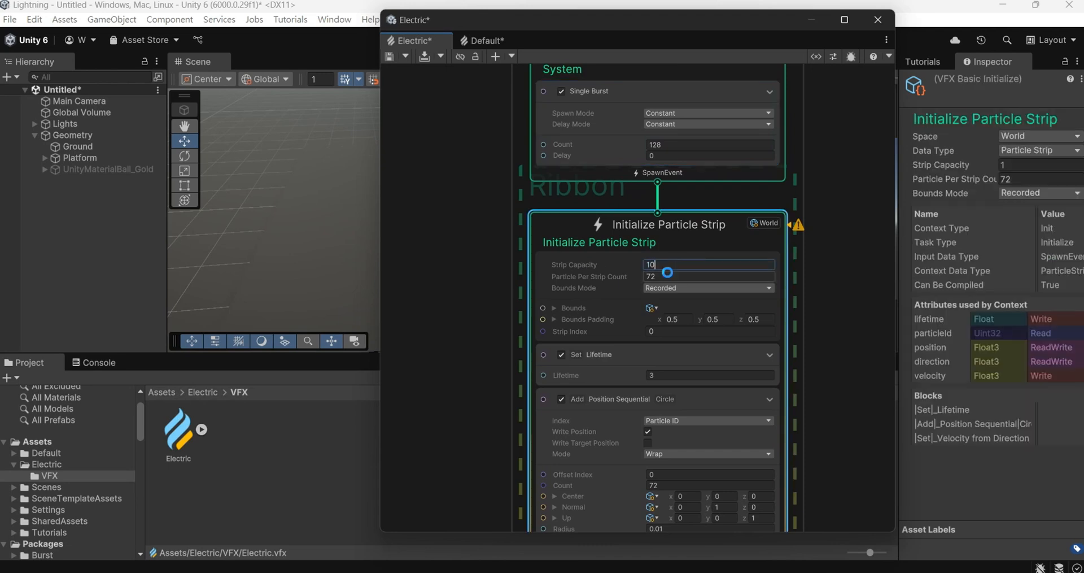
{"action": "left_click", "coordinate": [668, 274]}
{"action": "type", "text": "64"}
{"action": "left_click", "coordinate": [667, 288]}
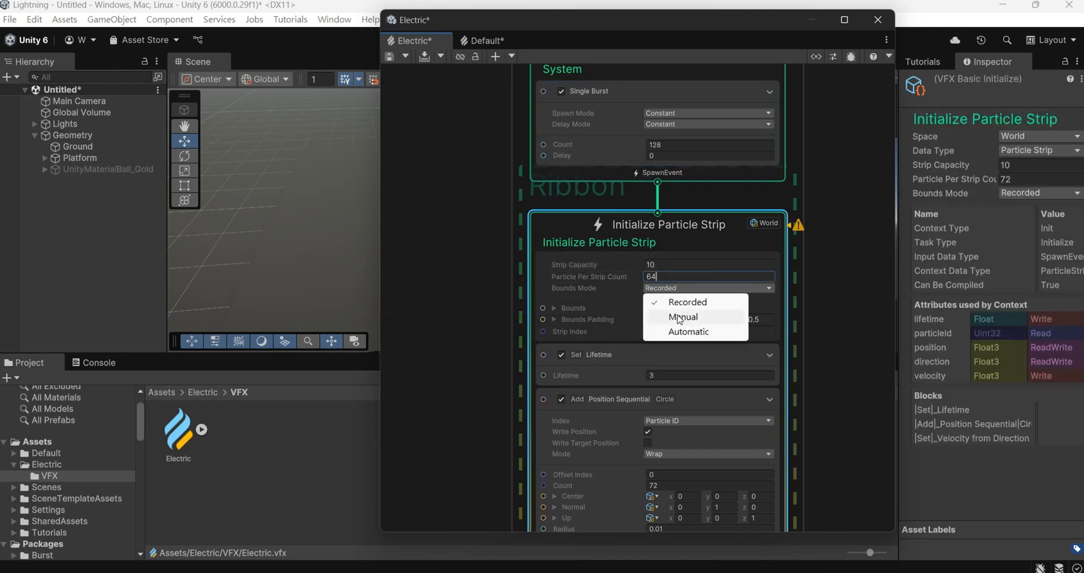
{"action": "left_click", "coordinate": [600, 316]}
Delete the Position Sequential Circle and Velocity from Direction & Speed blocks from Initialize Particle Strip
{"action": "middle_click_drag", "start_coordinate": [822, 415], "coordinate": [839, 253]}
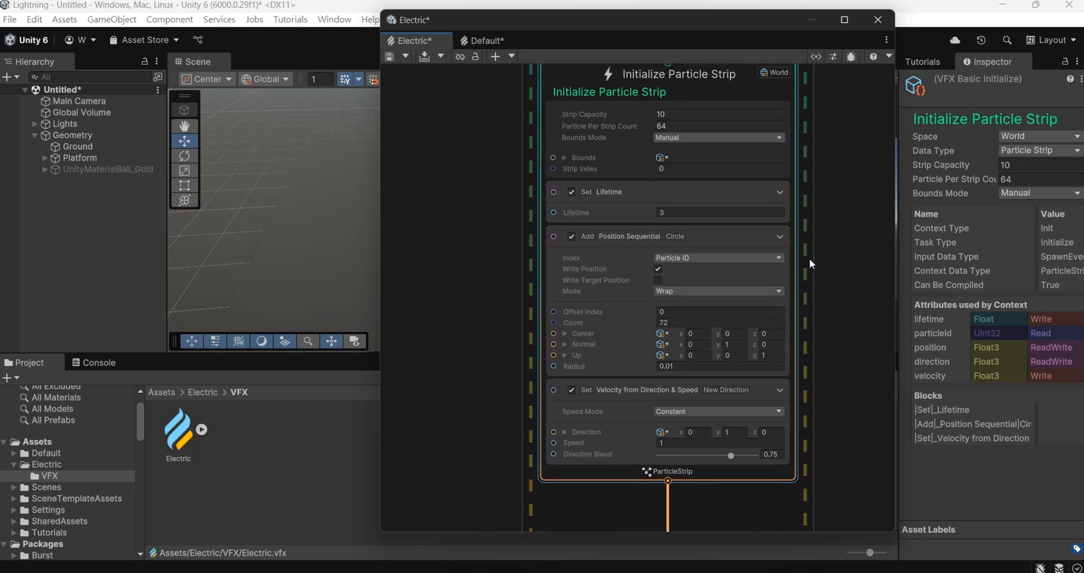
{"action": "left_click", "coordinate": [730, 243]}
{"action": "key", "text": "Delete"}
{"action": "left_click", "coordinate": [727, 233]}
{"action": "key", "text": "Delete"}
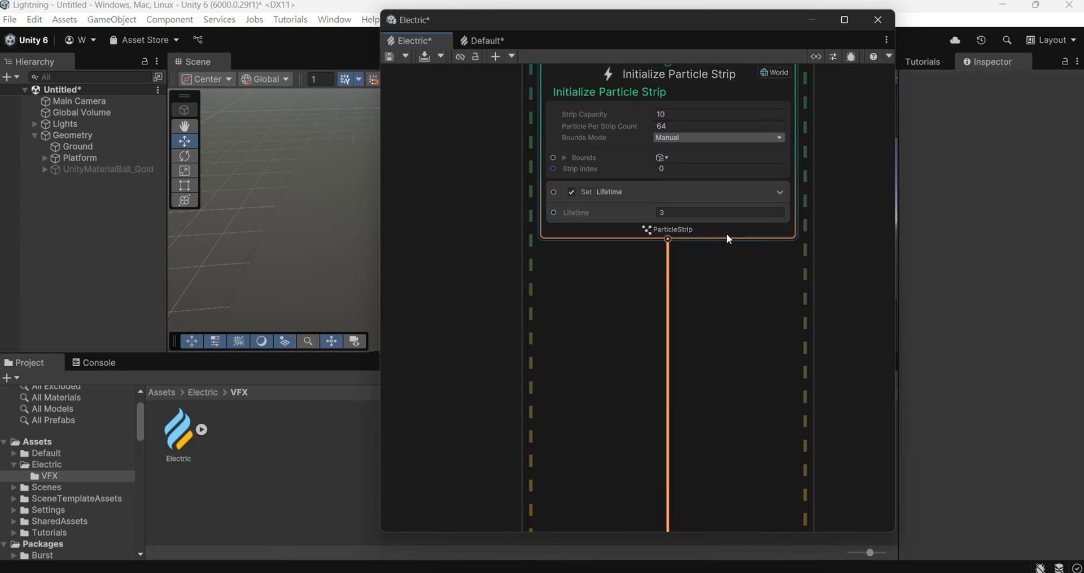
Make the Set Lifetime block Random Uniform, with A at 0.2 and B at 0.3
{"action": "left_click", "coordinate": [716, 186]}
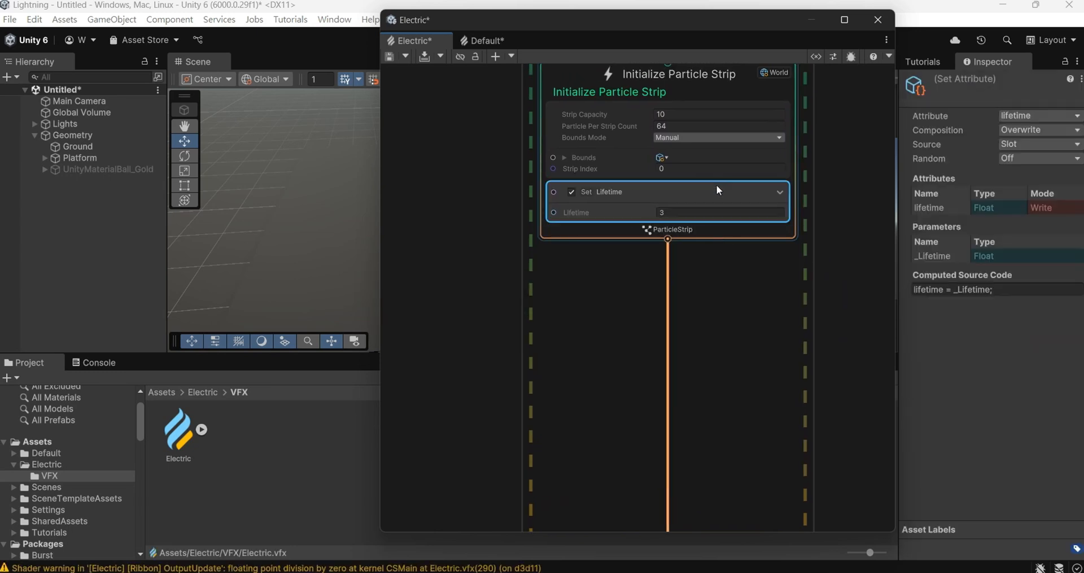
{"action": "left_click", "coordinate": [1044, 161]}
{"action": "left_click", "coordinate": [1002, 203]}
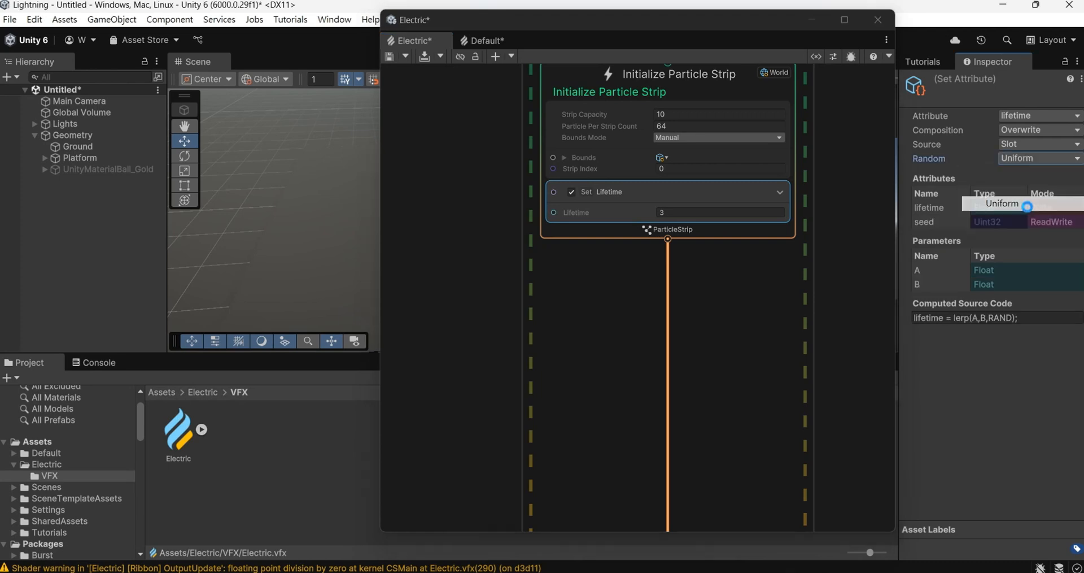
{"action": "left_click", "coordinate": [728, 215]}
{"action": "type", "text": ".2"}
{"action": "left_click", "coordinate": [690, 224]}
{"action": "type", "text": ".3"}
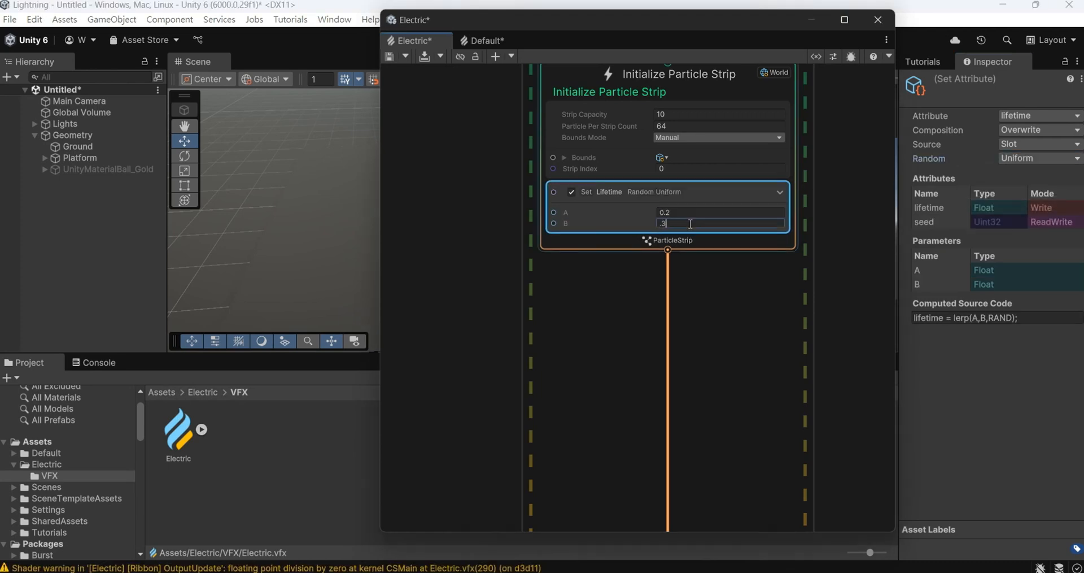
Create a Get Strip Index node beside Initialize Particle Strip and connect it to the context's Strip Index input
{"action": "middle_click_drag", "start_coordinate": [500, 221], "coordinate": [604, 348]}
{"action": "right_click", "coordinate": [489, 260]}
{"action": "left_click", "coordinate": [556, 330]}
{"action": "type", "text": "get "}
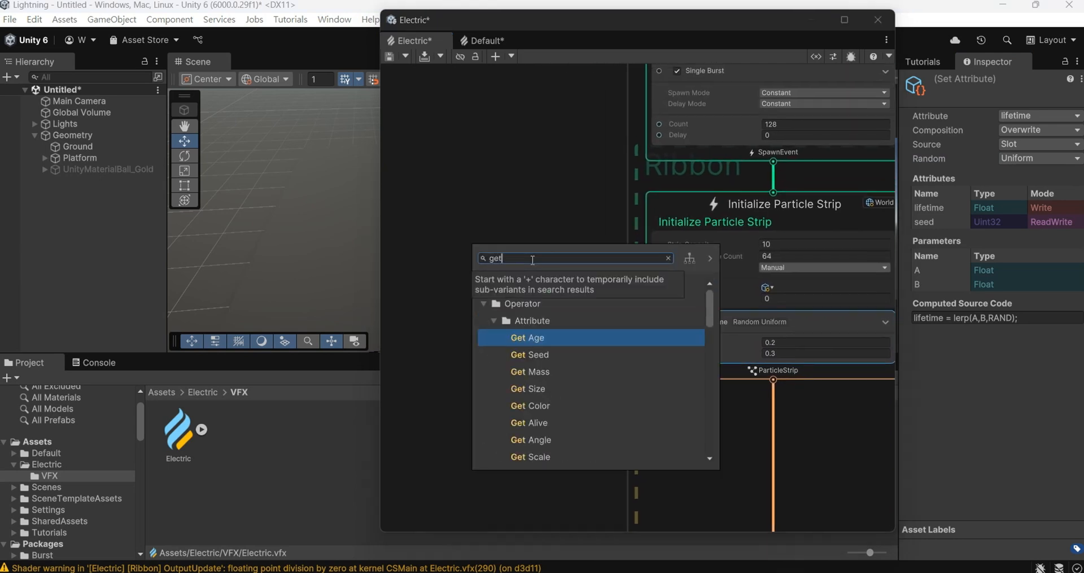
{"action": "type", "text": "st"}
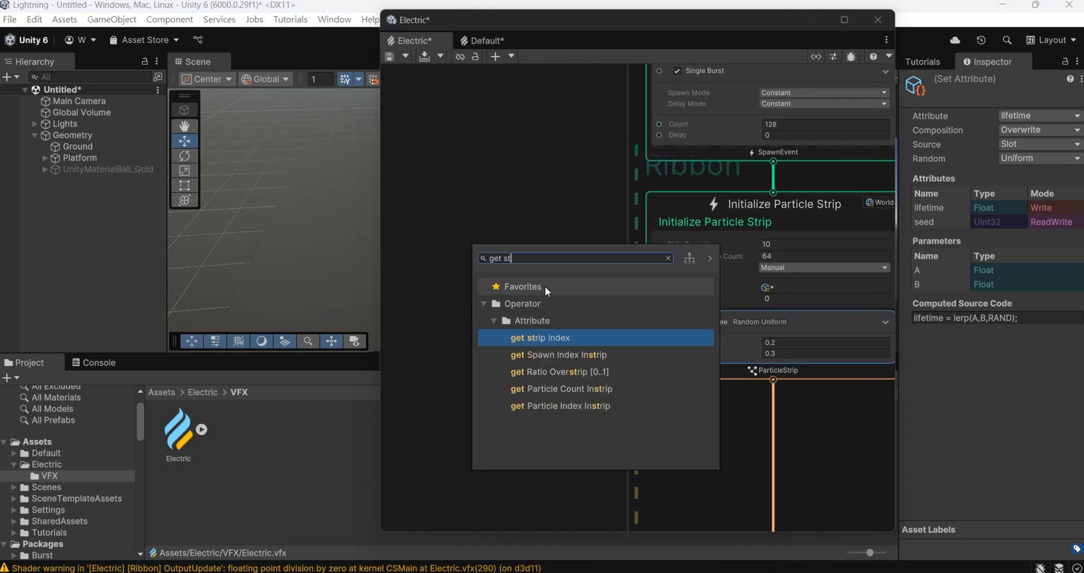
{"action": "left_click", "coordinate": [533, 336]}
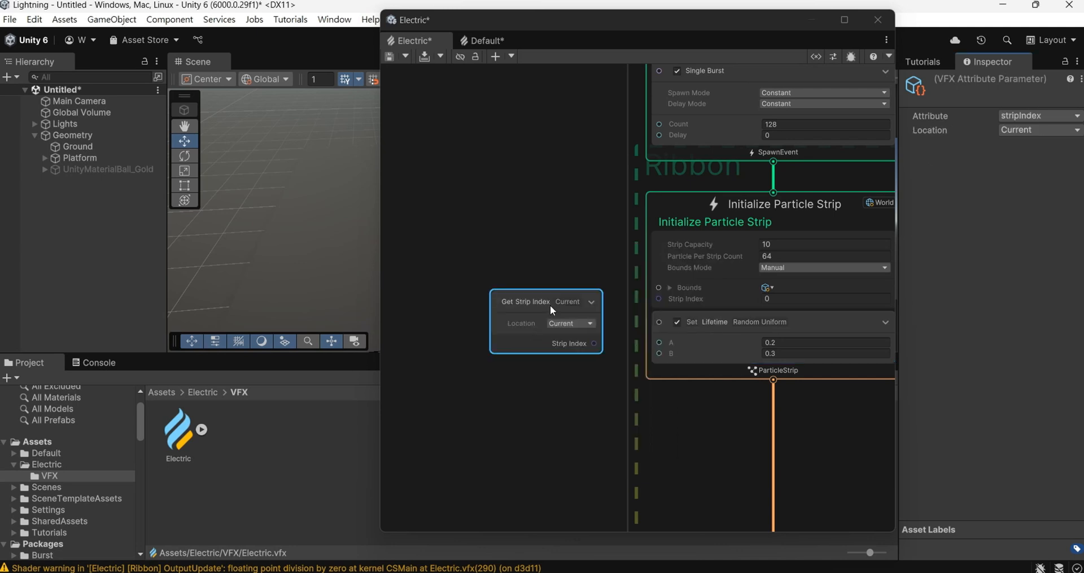
{"action": "left_click_drag", "start_coordinate": [552, 309], "coordinate": [511, 247]}
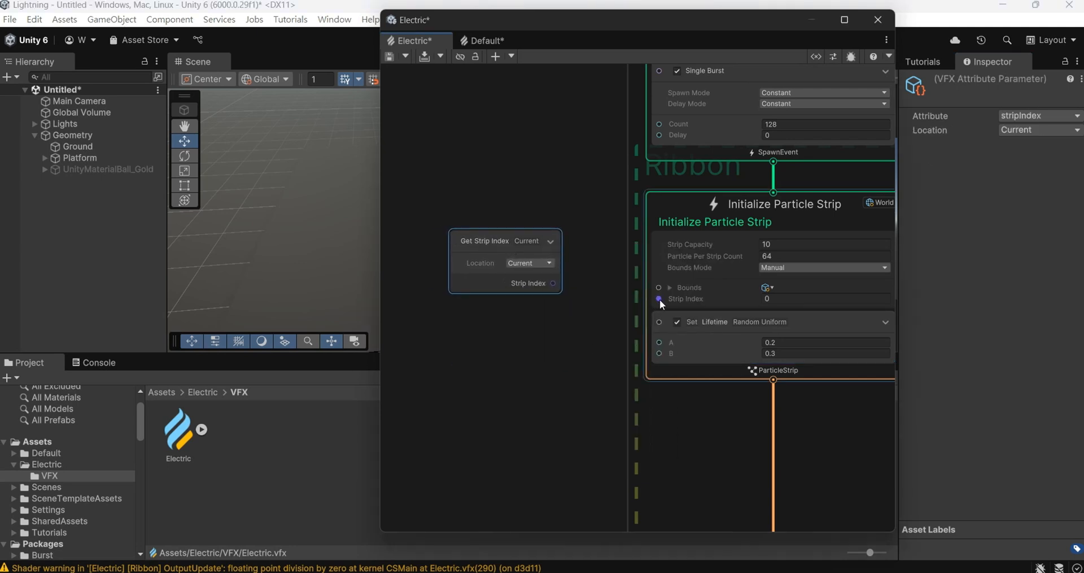
{"action": "left_click_drag", "start_coordinate": [552, 283], "coordinate": [659, 298]}
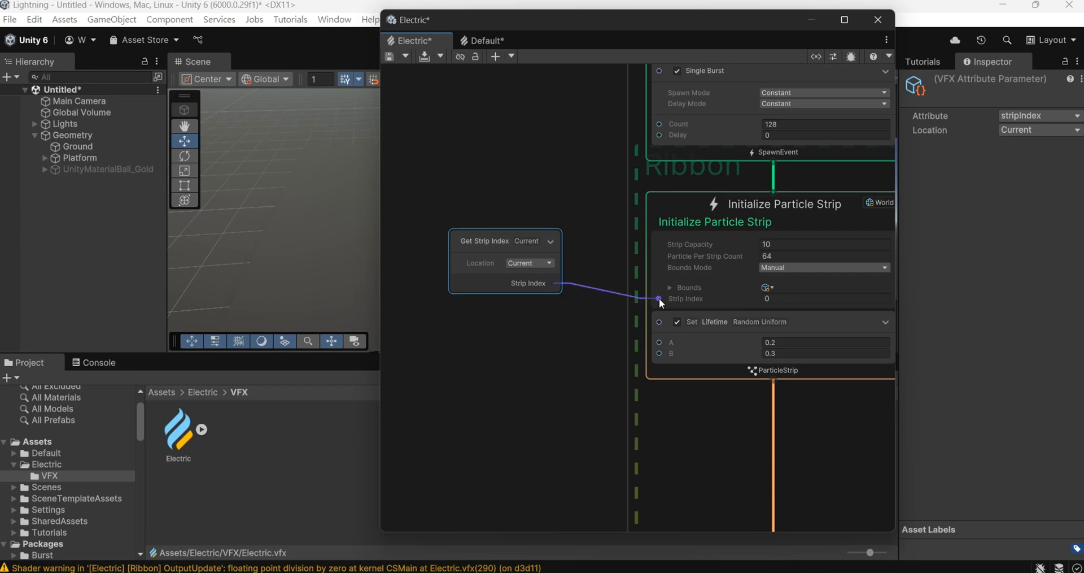
Add an Increment Strip Index On Start block to the Spawn context with a Strip Max Count of 10
{"action": "middle_click_drag", "start_coordinate": [594, 170], "coordinate": [575, 239]}
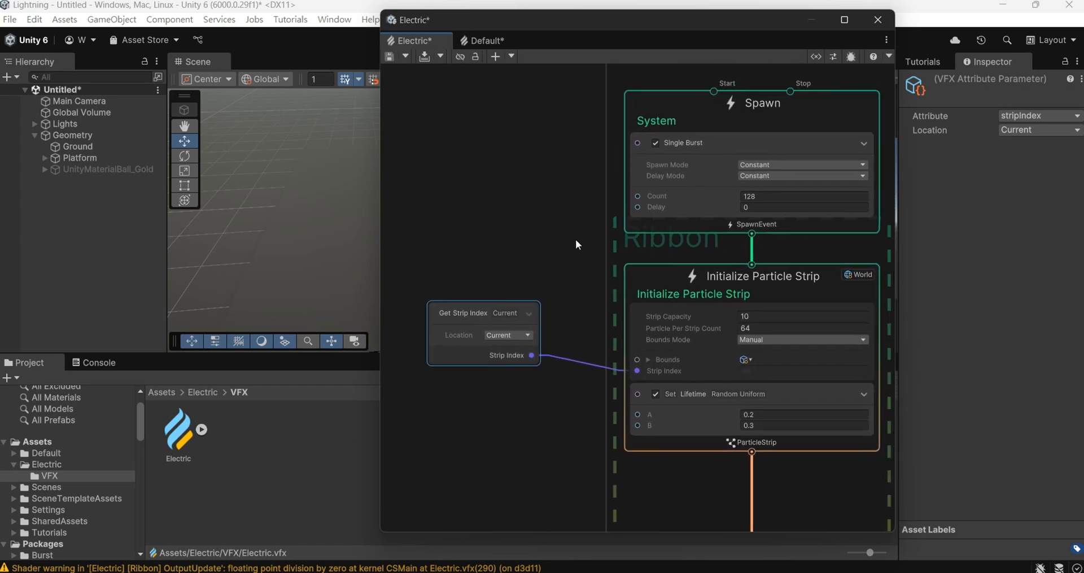
{"action": "right_click", "coordinate": [699, 222]}
{"action": "left_click", "coordinate": [717, 228]}
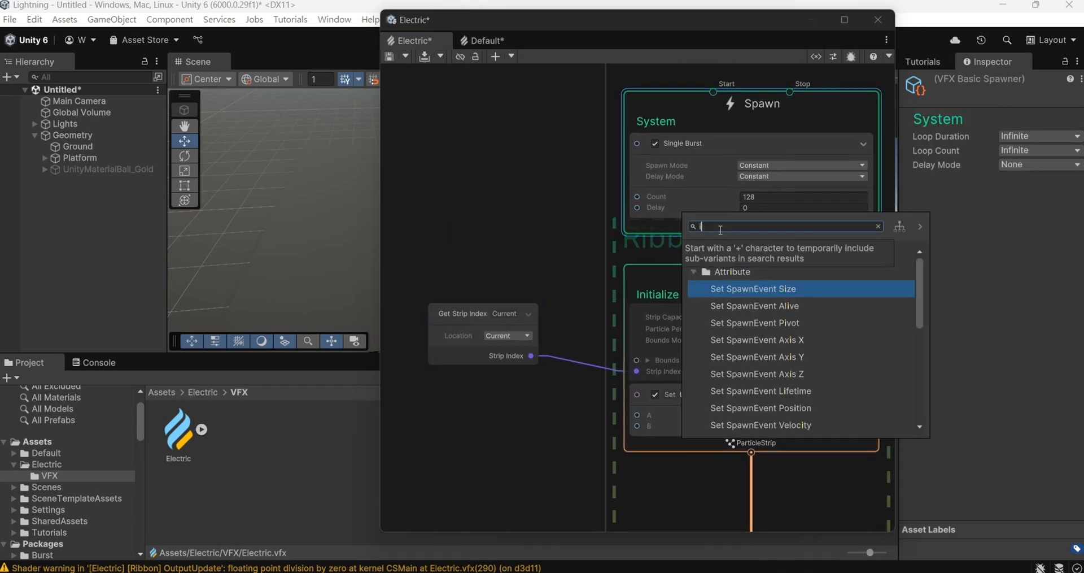
{"action": "type", "text": "inc"}
{"action": "left_click", "coordinate": [801, 304]}
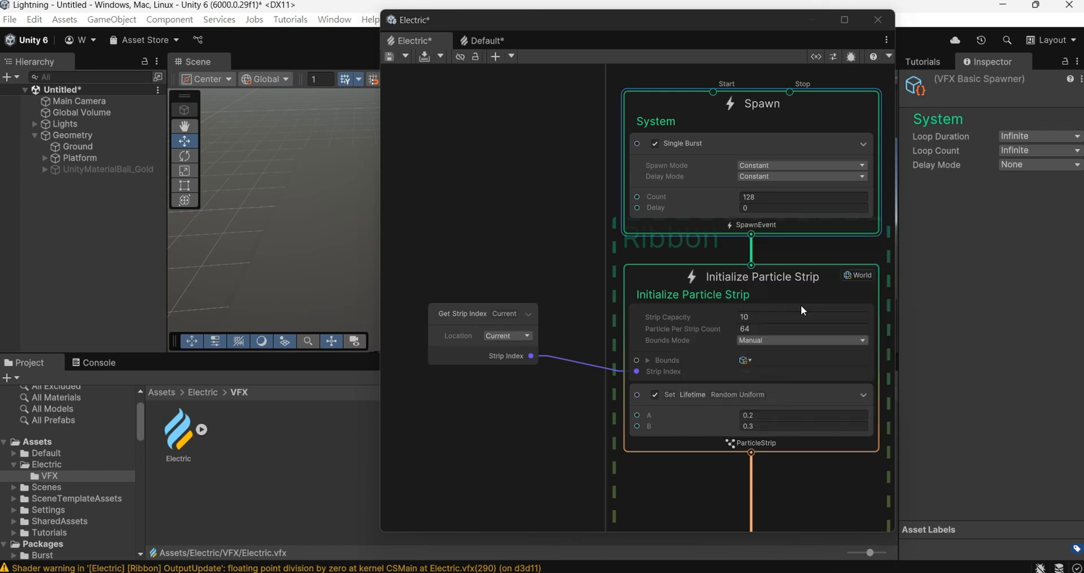
{"action": "left_click", "coordinate": [771, 255]}
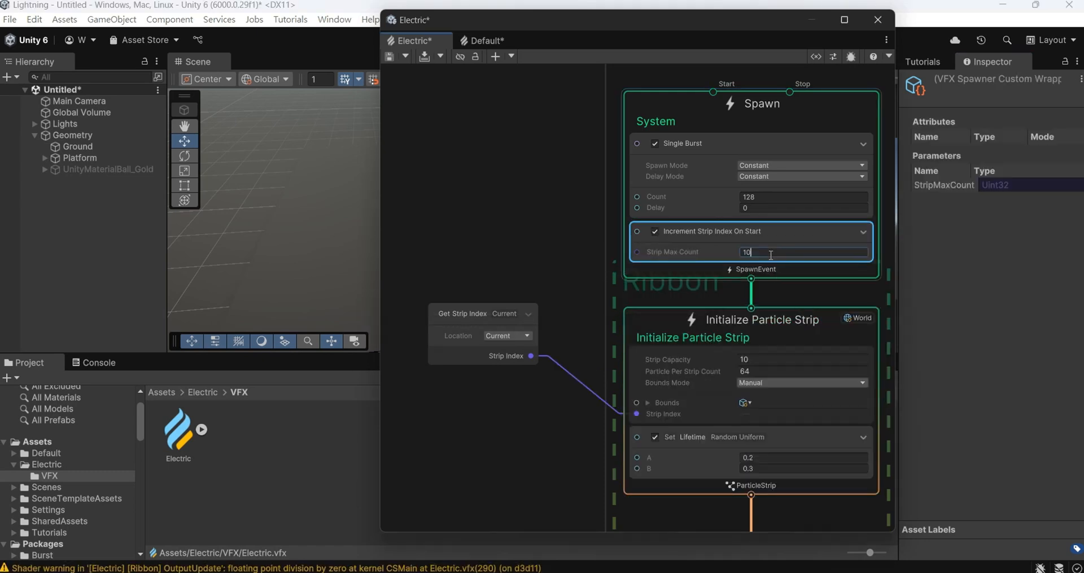
{"action": "type", "text": "10"}
{"action": "key", "text": "Return"}
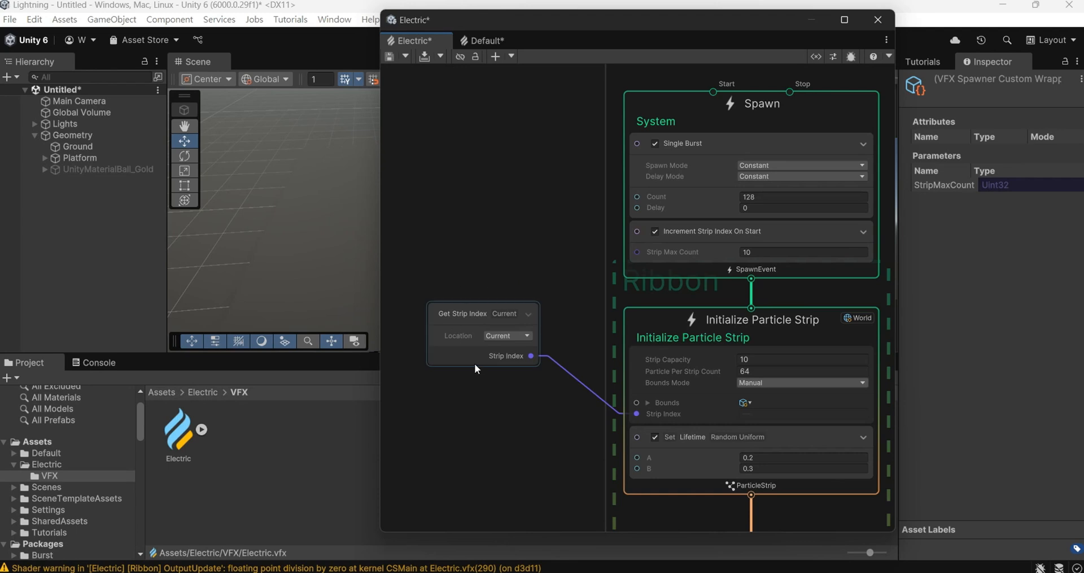
Move the Get Strip Index node slightly down and set its location to Source
{"action": "left_click_drag", "start_coordinate": [488, 324], "coordinate": [489, 361]}
{"action": "left_click", "coordinate": [508, 372]}
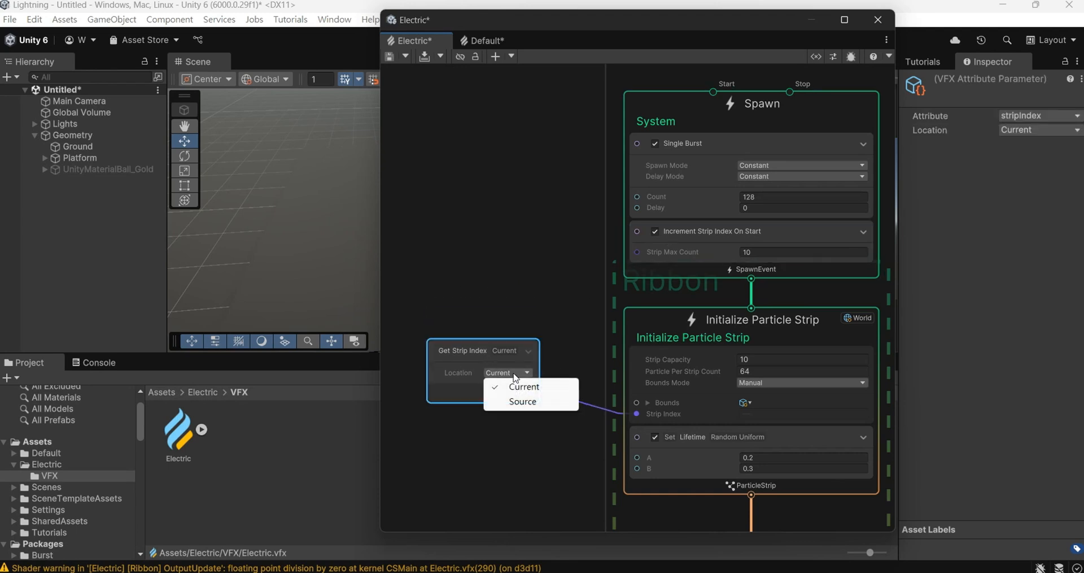
{"action": "left_click", "coordinate": [519, 401]}
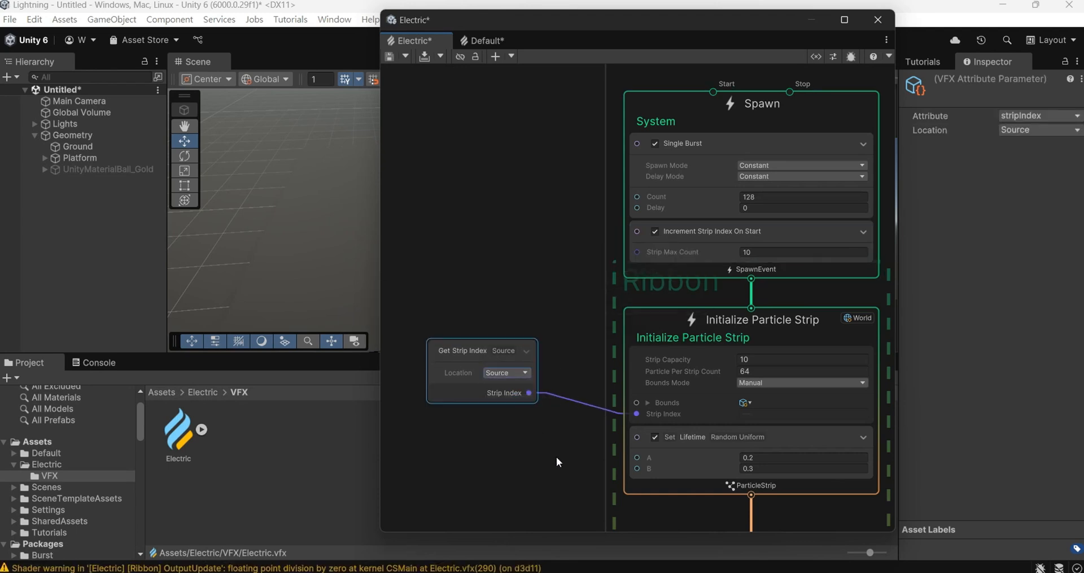
Move the Update and Output Particle Strip contexts together up, closer to Initialize Particle Strip
{"action": "middle_click_drag", "start_coordinate": [557, 456], "coordinate": [518, 342]}
{"action": "middle_click_drag", "start_coordinate": [618, 460], "coordinate": [568, 378]}
{"action": "scroll", "coordinate": [568, 378], "scroll_direction": "down", "scroll_amount": 3}
{"action": "middle_click_drag", "start_coordinate": [585, 434], "coordinate": [605, 338]}
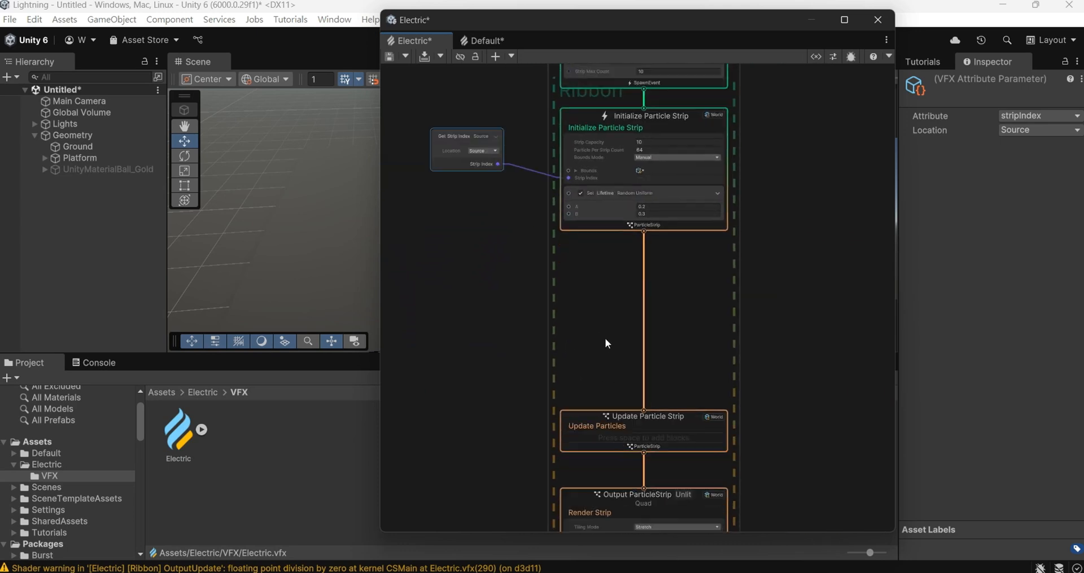
{"action": "scroll", "coordinate": [559, 361], "scroll_direction": "down", "scroll_amount": 2}
{"action": "left_click_drag", "start_coordinate": [530, 283], "coordinate": [644, 506]}
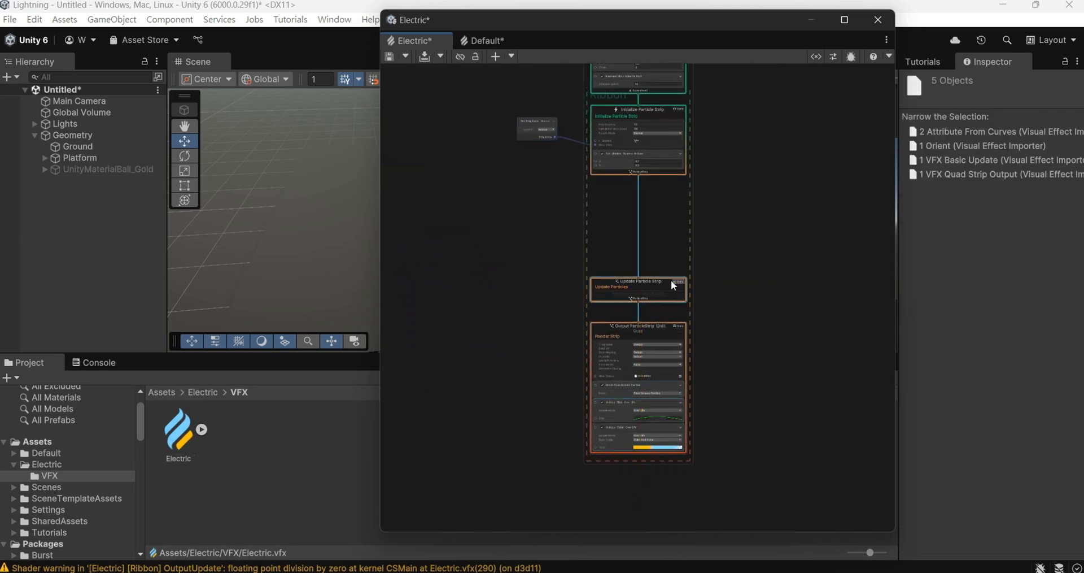
{"action": "middle_click_drag", "start_coordinate": [655, 256], "coordinate": [648, 205]}
{"action": "scroll", "coordinate": [567, 206], "scroll_direction": "up", "scroll_amount": 5}
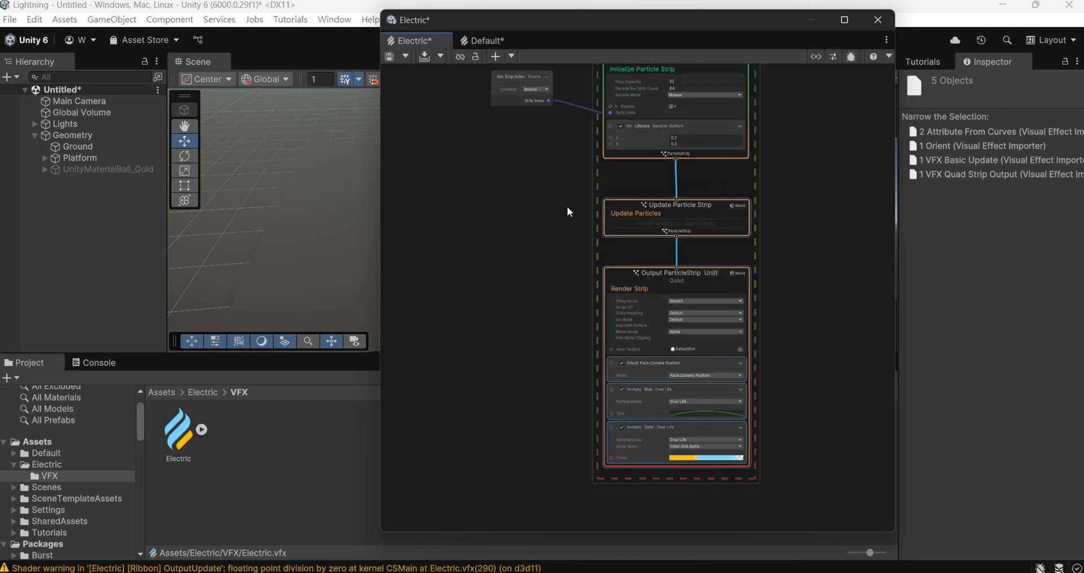
{"action": "middle_click_drag", "start_coordinate": [569, 229], "coordinate": [535, 226]}
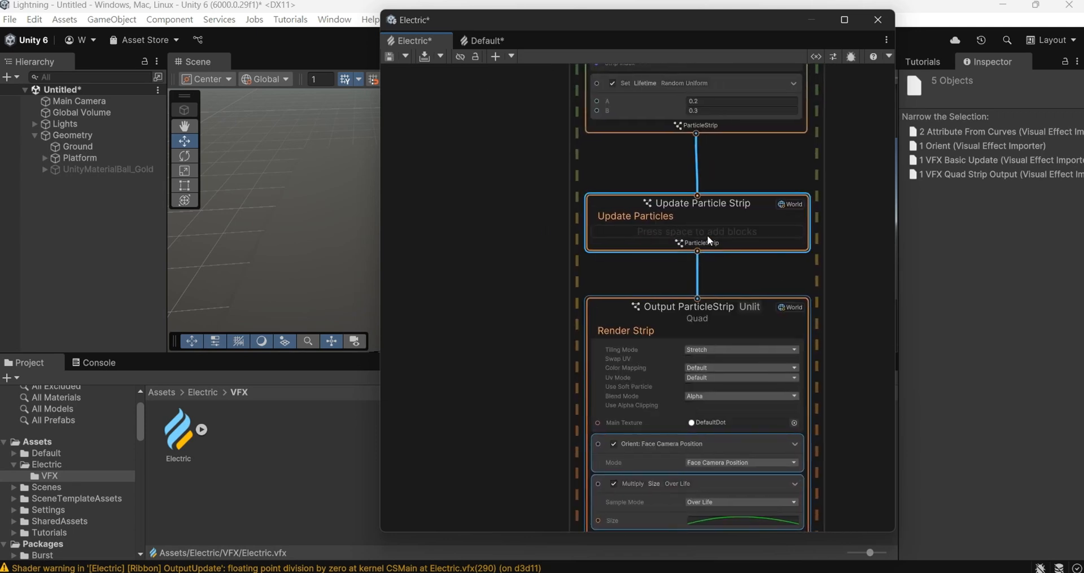
{"action": "left_click", "coordinate": [697, 250]}
Delete the Orient, Multiply Size and Multiply Color blocks from the Output ParticleStrip context
{"action": "middle_click_drag", "start_coordinate": [840, 414], "coordinate": [825, 235]}
{"action": "left_click", "coordinate": [732, 262]}
{"action": "key", "text": "Delete"}
{"action": "left_click", "coordinate": [730, 262]}
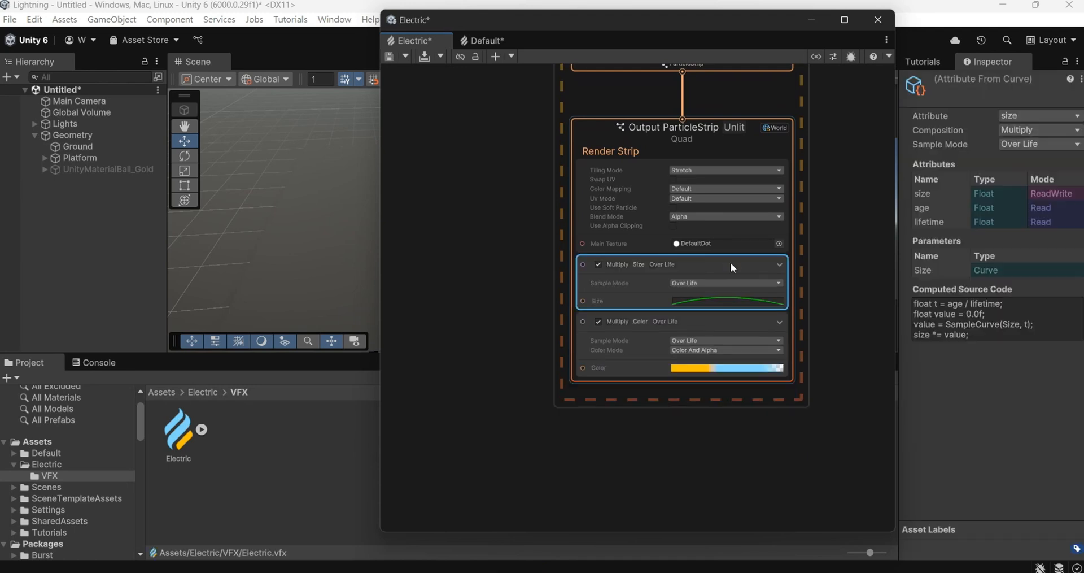
{"action": "key", "text": "Delete"}
{"action": "left_click", "coordinate": [731, 262]}
{"action": "key", "text": "Delete"}
Add a Set Position block to the Output ParticleStrip context
{"action": "right_click", "coordinate": [701, 262]}
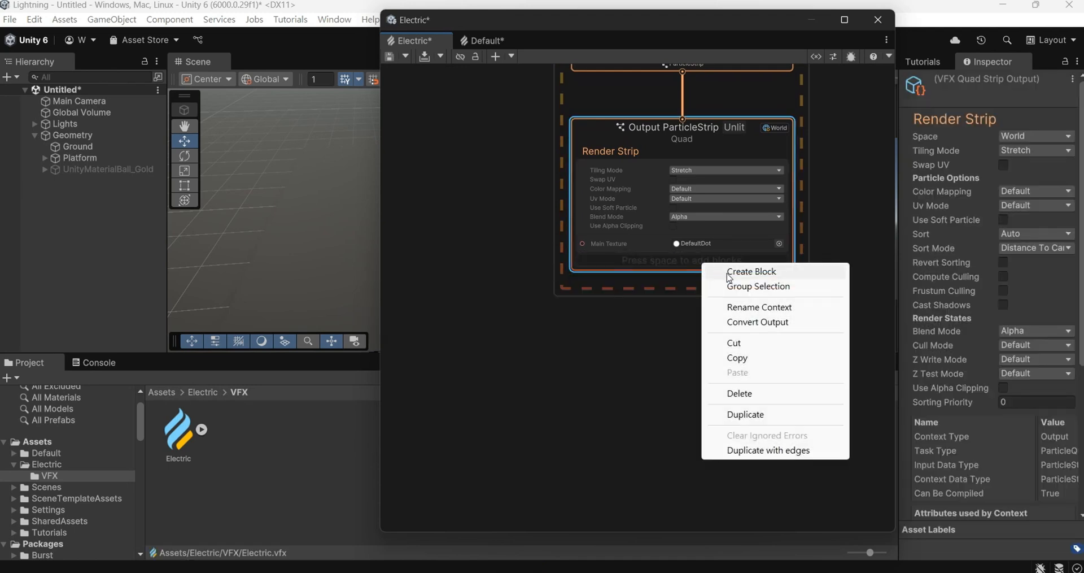
{"action": "left_click", "coordinate": [733, 274]}
{"action": "type", "text": "set"}
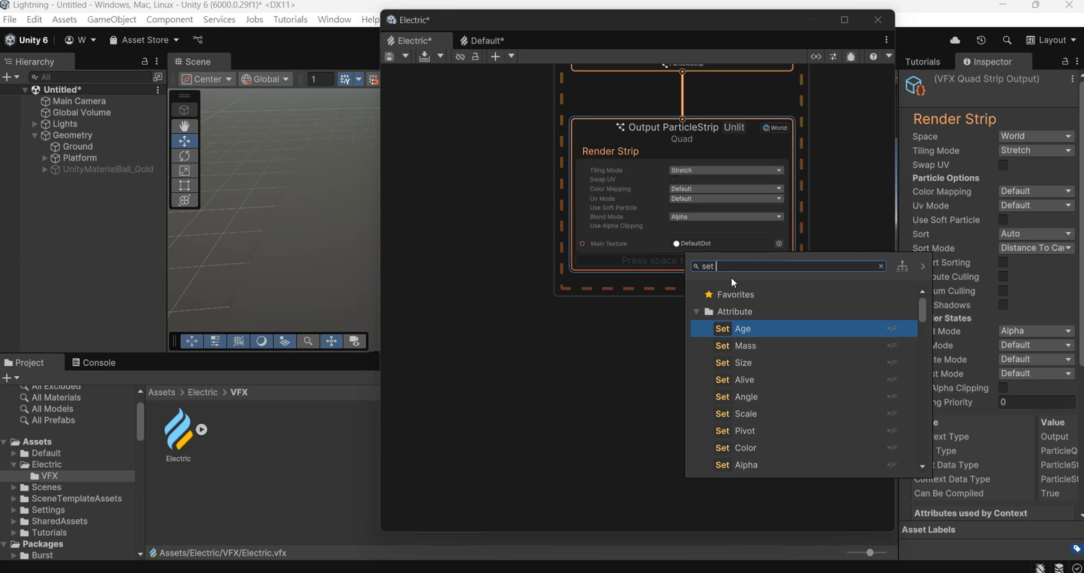
{"action": "type", "text": " pos"}
{"action": "key", "text": "Return"}
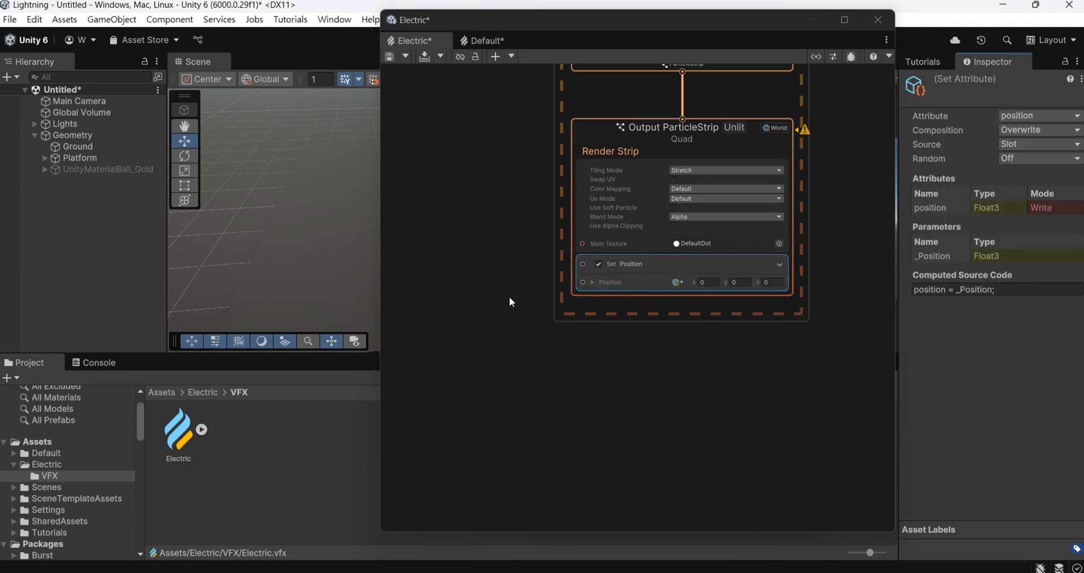
{"action": "middle_click_drag", "start_coordinate": [509, 296], "coordinate": [508, 351]}
{"action": "scroll", "coordinate": [504, 259], "scroll_direction": "down", "scroll_amount": 2}
{"action": "scroll", "coordinate": [504, 258], "scroll_direction": "up", "scroll_amount": 1}
{"action": "middle_click_drag", "start_coordinate": [503, 245], "coordinate": [618, 303]}
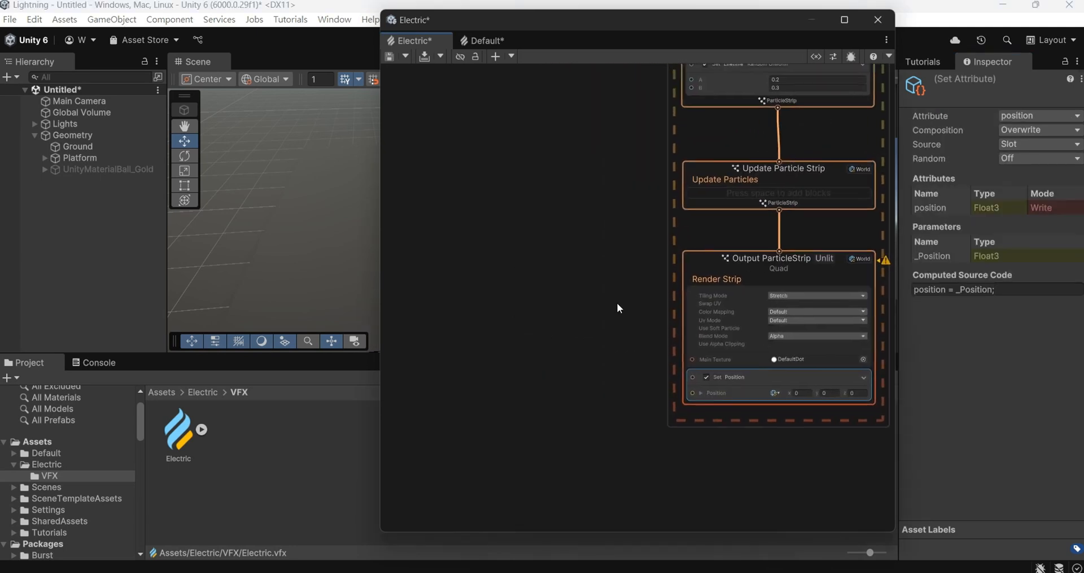
Add a Skinned Mesh Renderer property to the Electric graph's blackboard and name it Skinned Mesh Renderer
{"action": "left_click", "coordinate": [819, 52]}
{"action": "left_click", "coordinate": [406, 100]}
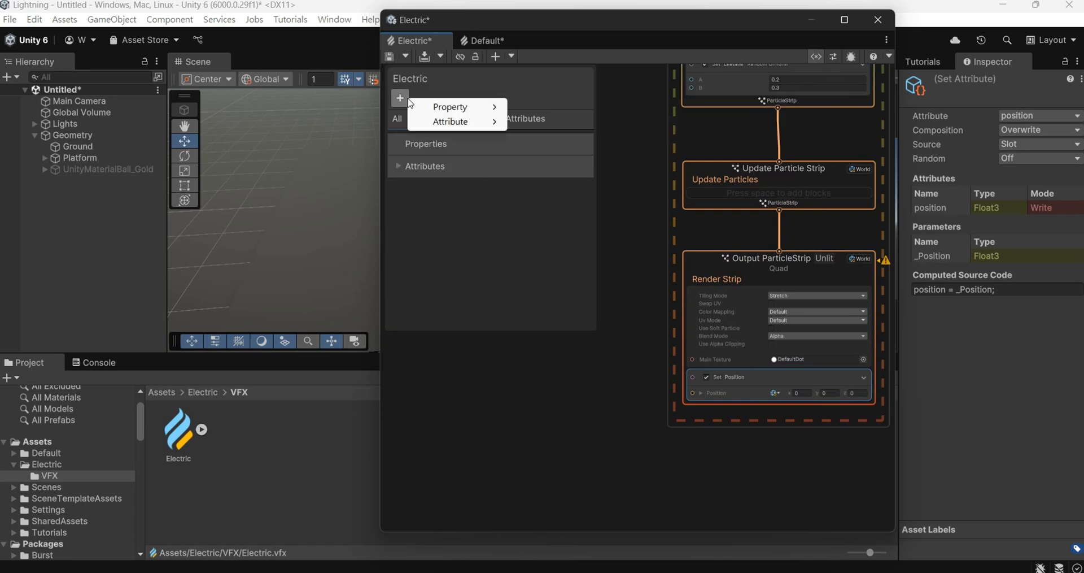
{"action": "mouse_move", "coordinate": [429, 106]}
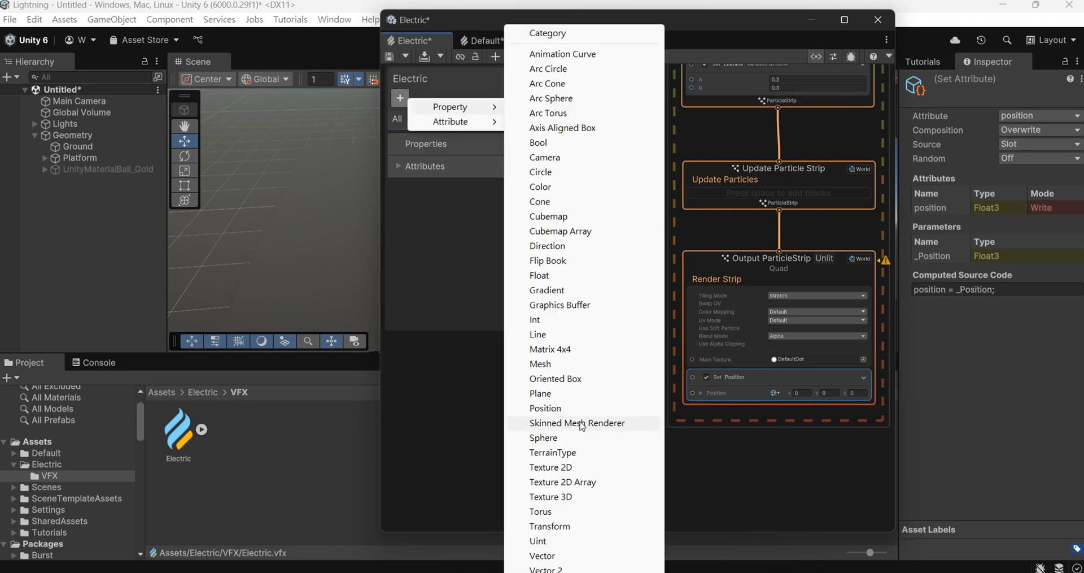
{"action": "left_click", "coordinate": [582, 423]}
{"action": "double_click", "coordinate": [445, 169]}
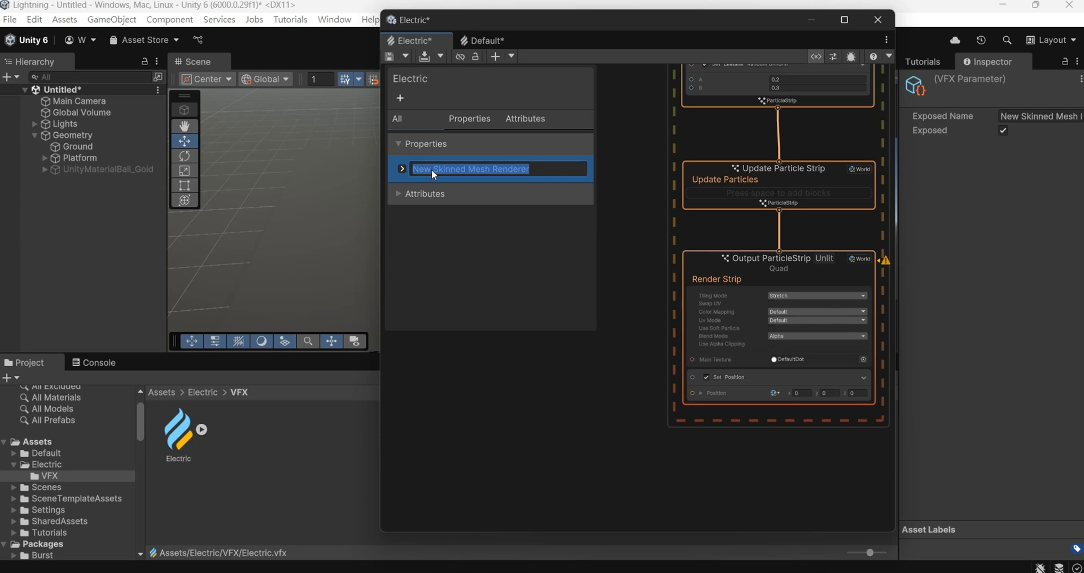
{"action": "left_click_drag", "start_coordinate": [432, 169], "coordinate": [408, 167]}
{"action": "key", "text": "BackSpace"}
{"action": "left_click", "coordinate": [412, 195]}
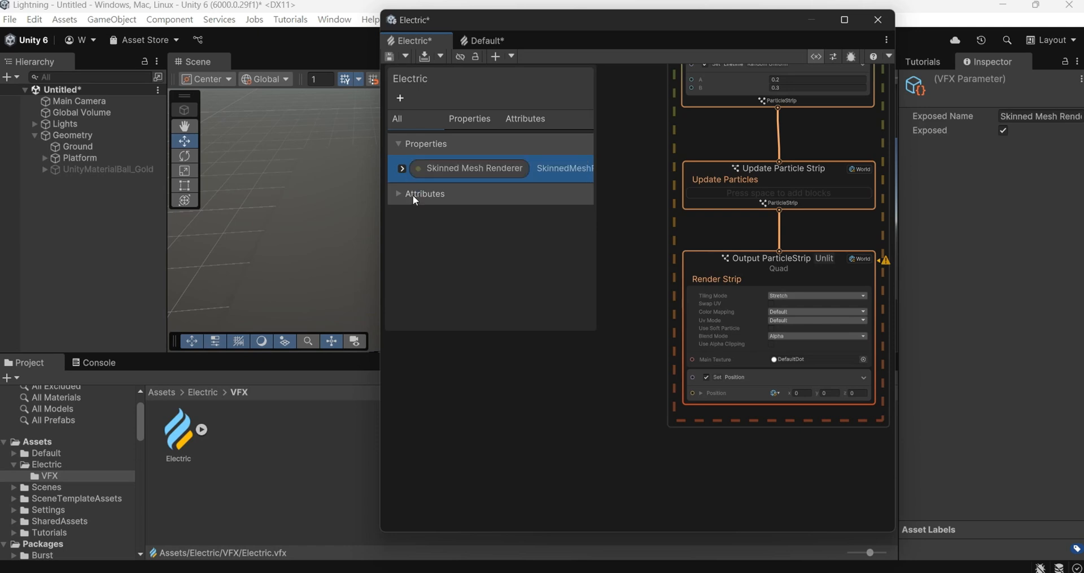
Add a Transform property to the Electric graph's blackboard and name it Transform
{"action": "left_click", "coordinate": [401, 98]}
{"action": "mouse_move", "coordinate": [443, 111]}
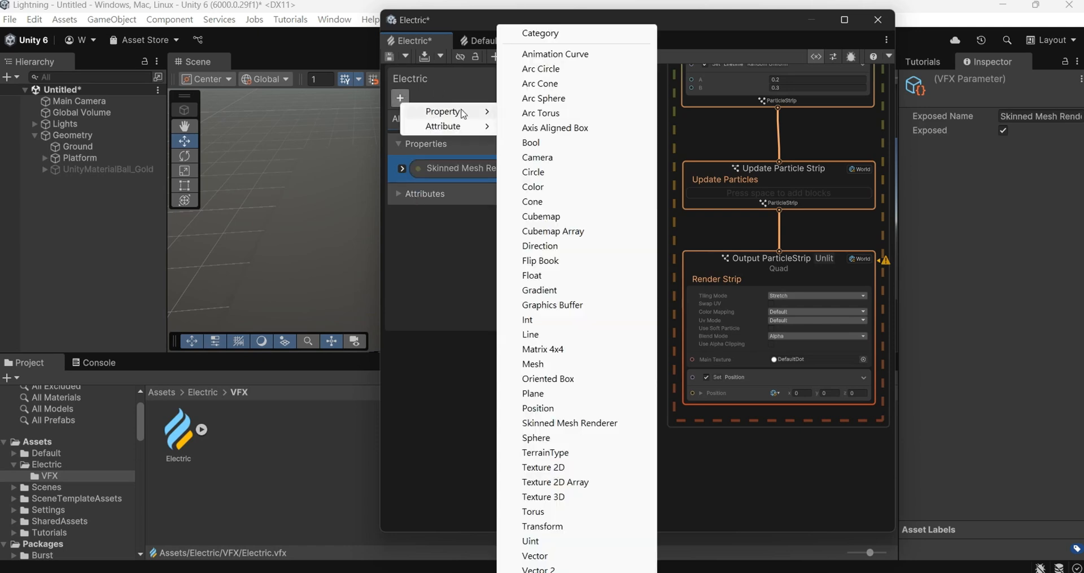
{"action": "left_click", "coordinate": [574, 527]}
{"action": "left_click_drag", "start_coordinate": [435, 196], "coordinate": [446, 373]}
{"action": "key", "text": "BackSpace"}
{"action": "key", "text": "Return"}
Place the Skinned Mesh Renderer and Transform property nodes in the graph beside the Output ParticleStrip context and hide the blackboard
{"action": "left_click_drag", "start_coordinate": [443, 192], "coordinate": [466, 420]}
{"action": "left_click", "coordinate": [814, 59]}
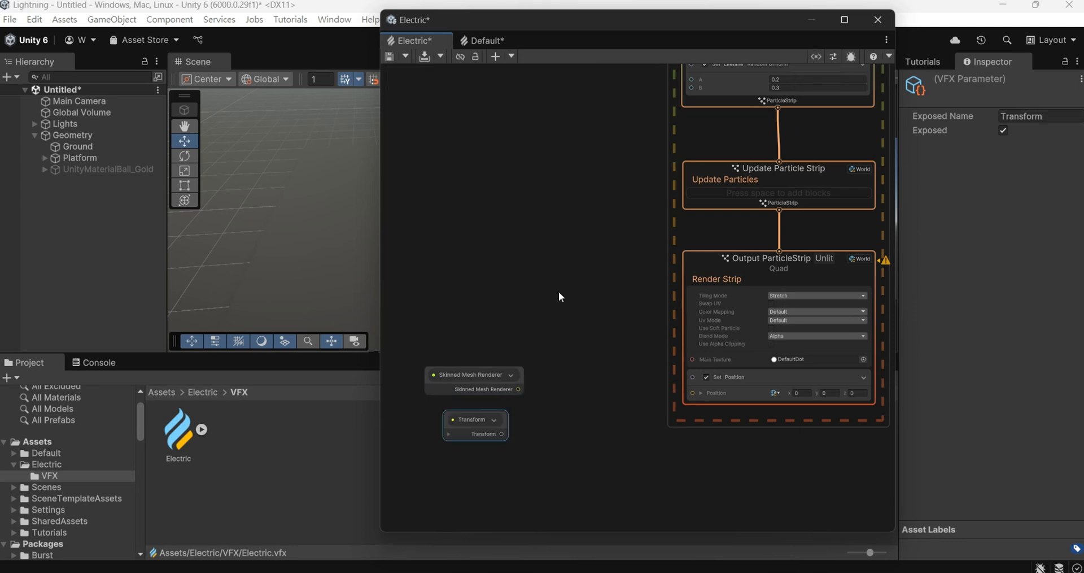
{"action": "middle_click_drag", "start_coordinate": [528, 310], "coordinate": [567, 252]}
{"action": "left_click_drag", "start_coordinate": [484, 280], "coordinate": [530, 427]}
{"action": "left_click_drag", "start_coordinate": [500, 320], "coordinate": [481, 298]}
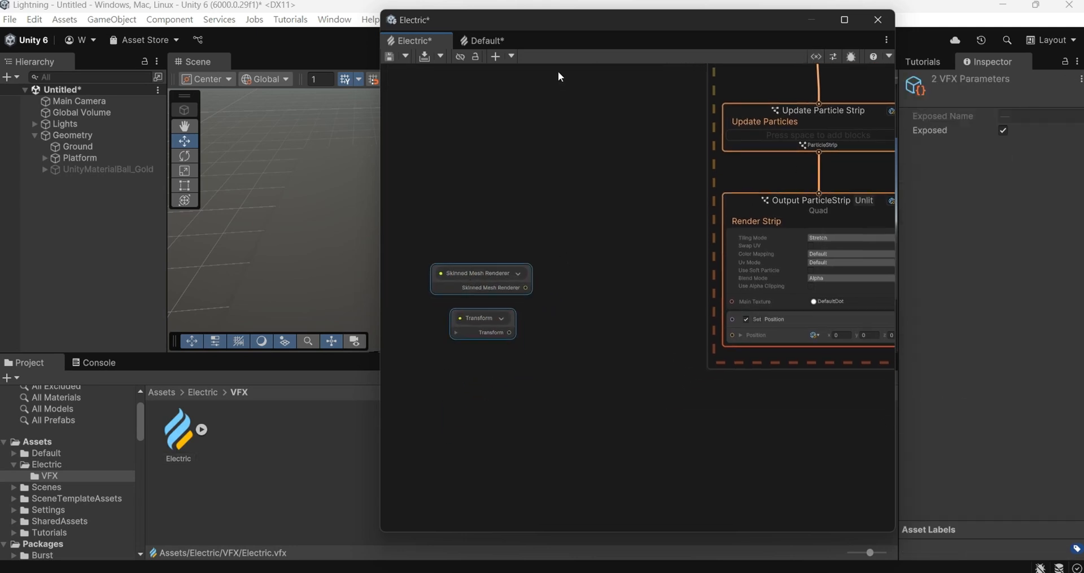
Open the Default/Model/motion-dummy_male folder and check the model's Read/Write import setting
{"action": "left_click_drag", "start_coordinate": [571, 18], "coordinate": [765, 310]}
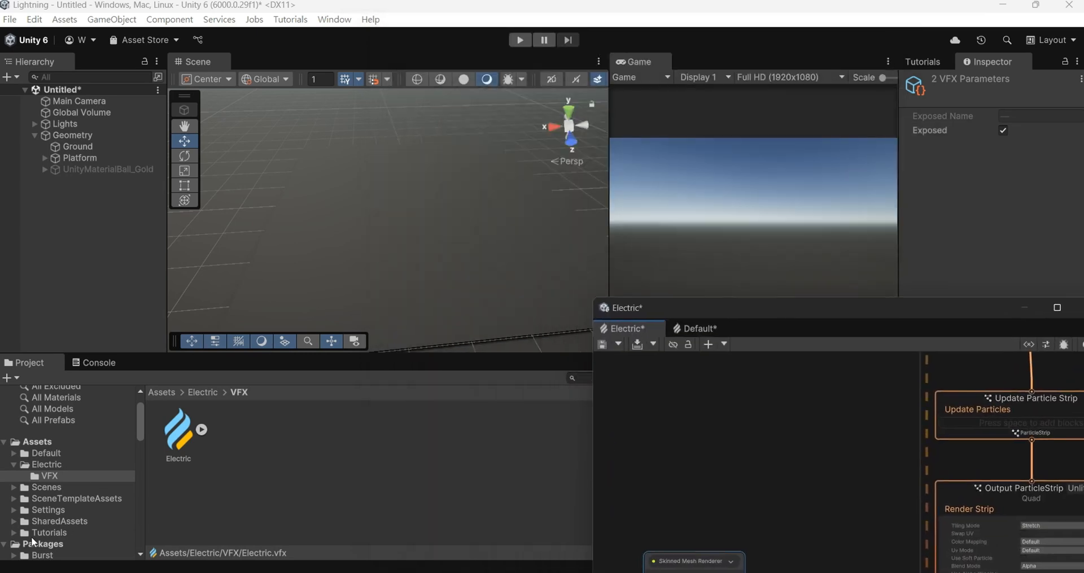
{"action": "left_click", "coordinate": [13, 453]}
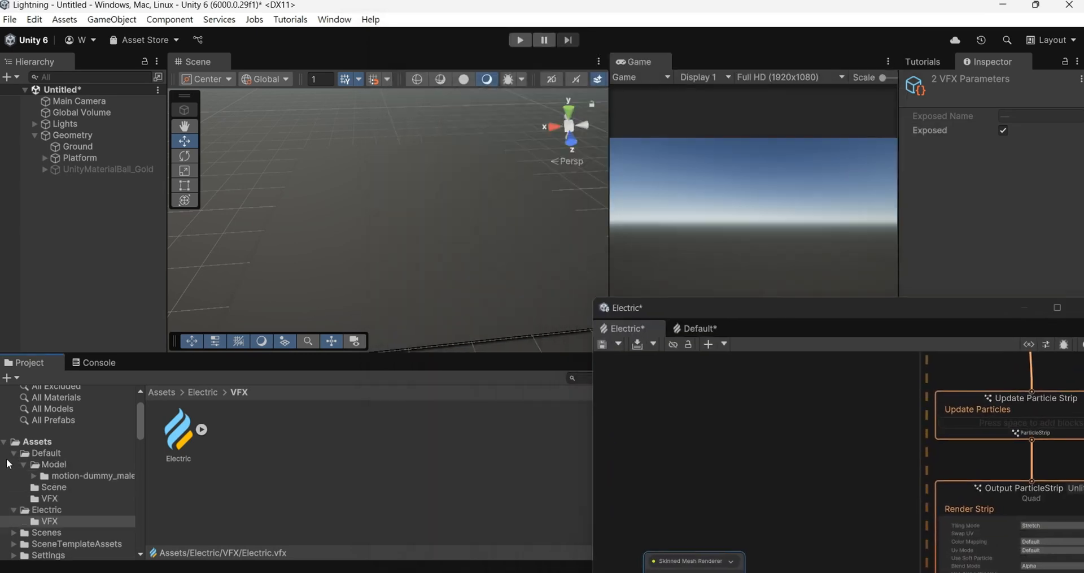
{"action": "left_click", "coordinate": [83, 478]}
{"action": "left_click", "coordinate": [288, 433]}
{"action": "left_click_drag", "start_coordinate": [1001, 310], "coordinate": [750, 500]}
{"action": "left_click", "coordinate": [305, 436]}
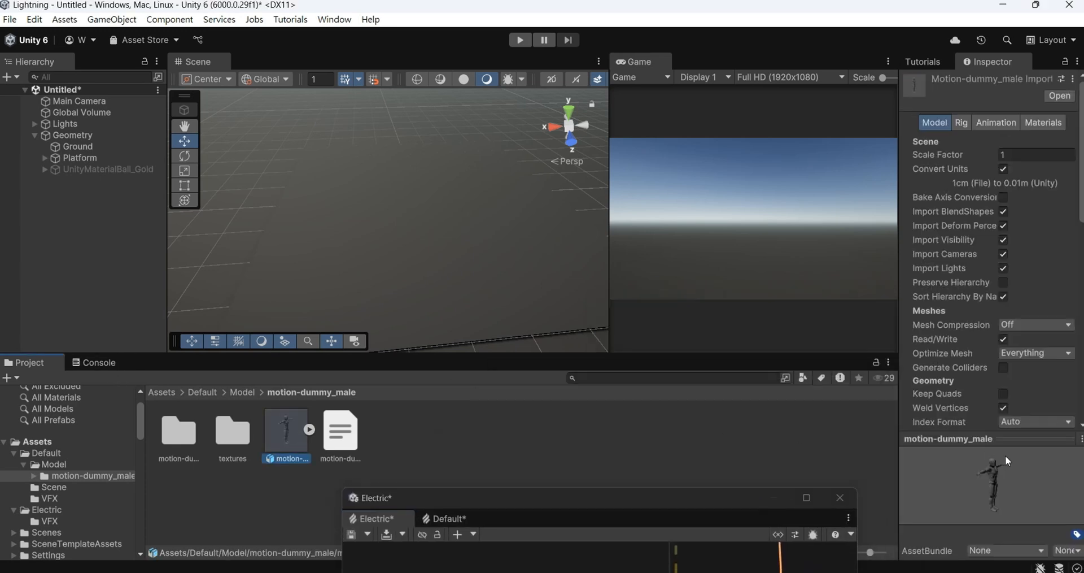
{"action": "left_click_drag", "start_coordinate": [891, 498], "coordinate": [950, 483]}
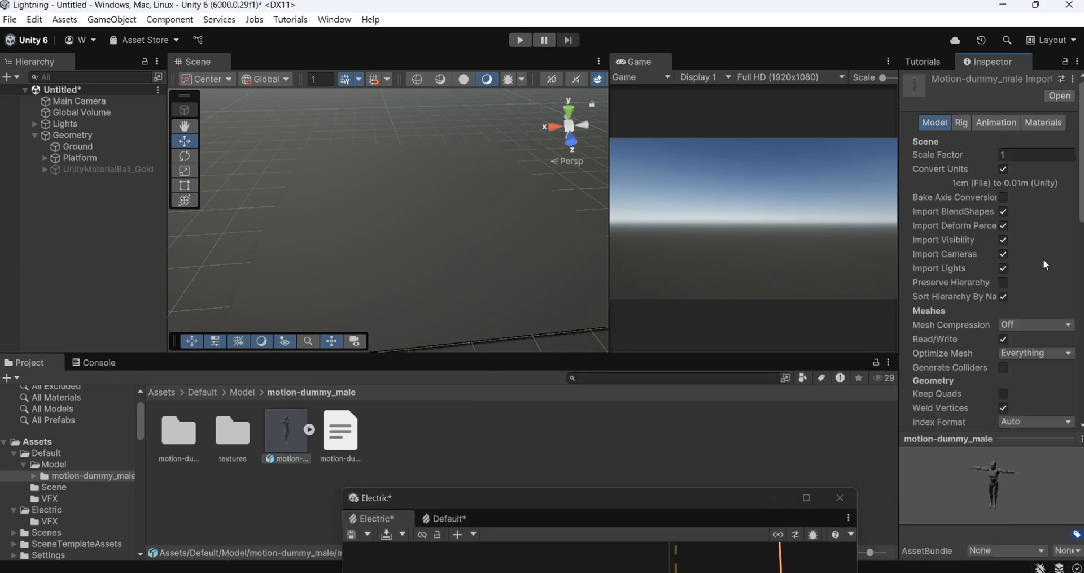
{"action": "left_click", "coordinate": [1004, 338]}
Add the motion-dummy_male model to the scene as a top-level object
{"action": "left_click", "coordinate": [281, 440]}
{"action": "left_click_drag", "start_coordinate": [55, 241], "coordinate": [55, 240]}
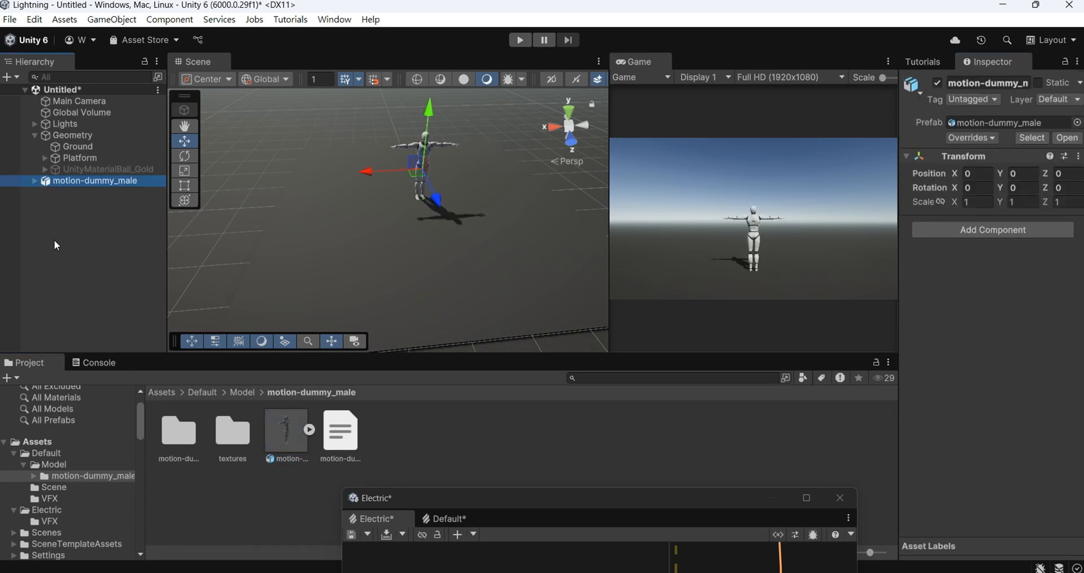
{"action": "scroll", "coordinate": [371, 188], "scroll_direction": "up", "scroll_amount": 3}
{"action": "left_click_drag", "start_coordinate": [362, 255], "coordinate": [338, 238], "text": "alt"}
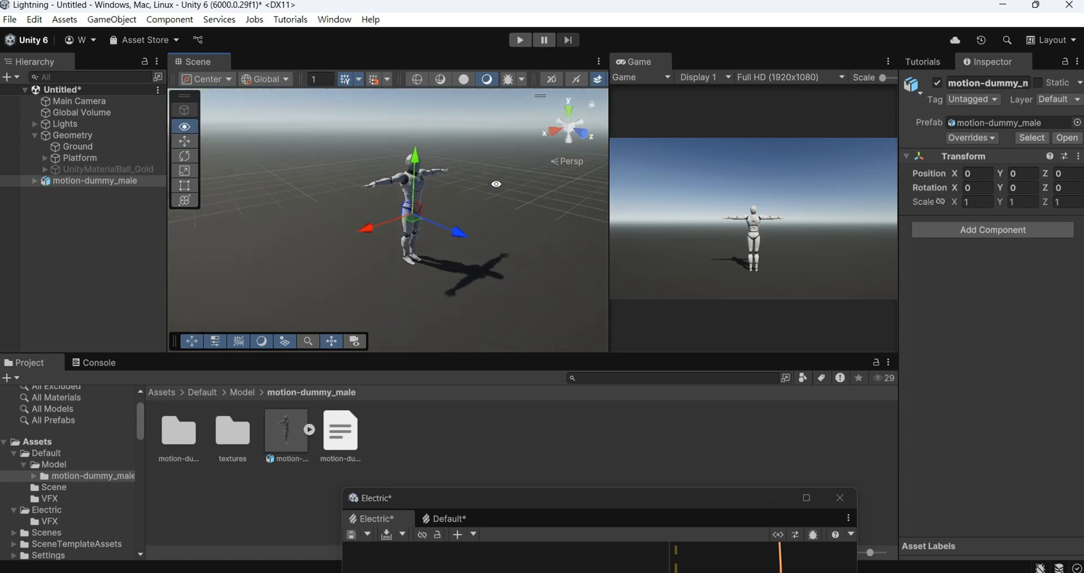
Add the Electric effect from the Electric/VFX folder to the scene hierarchy
{"action": "left_click", "coordinate": [66, 497]}
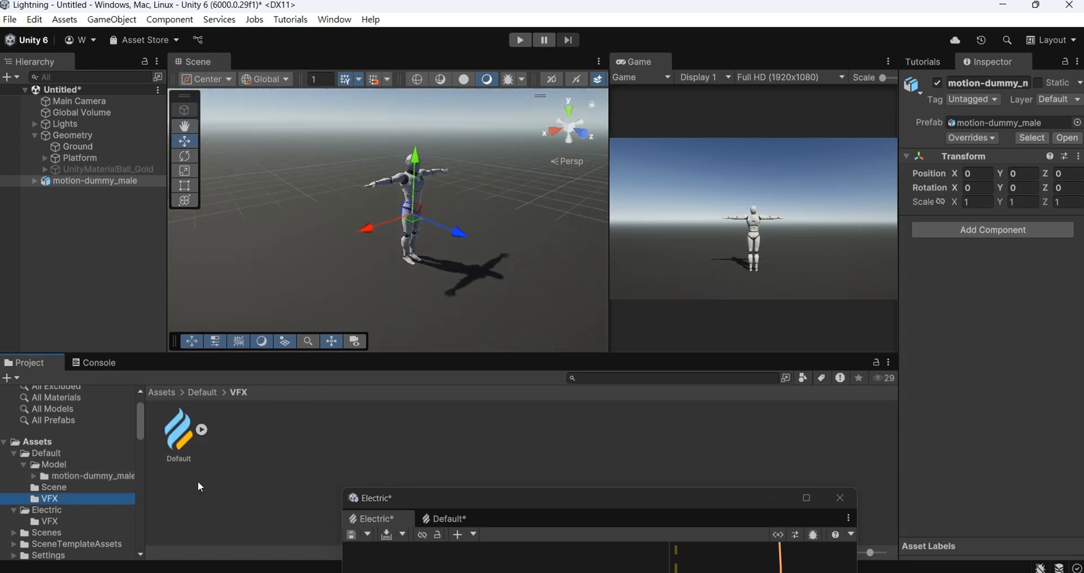
{"action": "left_click", "coordinate": [67, 522]}
{"action": "left_click_drag", "start_coordinate": [187, 443], "coordinate": [96, 275]}
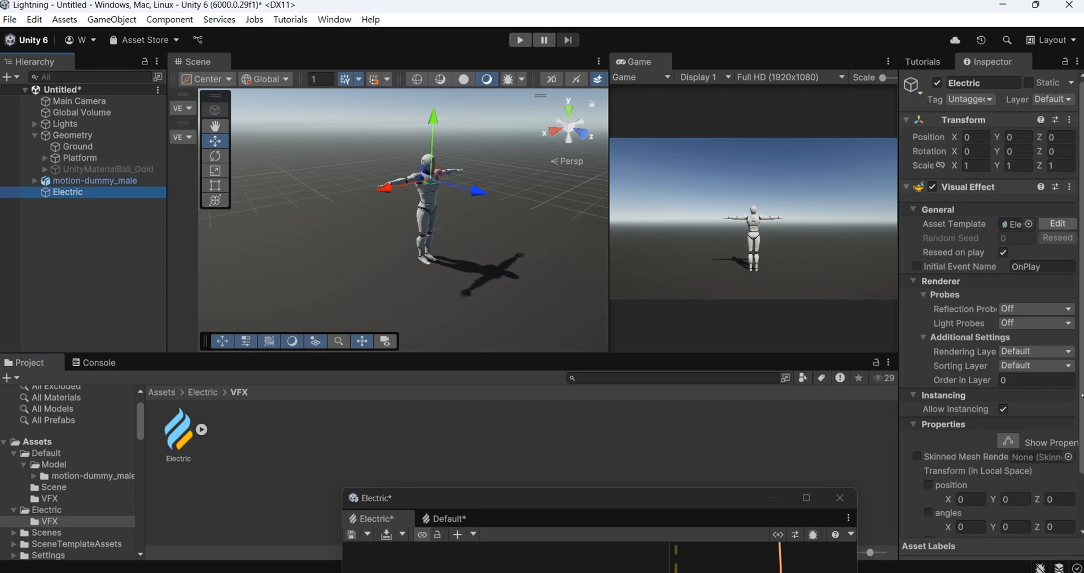
{"action": "scroll", "coordinate": [1011, 411], "scroll_direction": "down", "scroll_amount": 3}
Expand motion-dummy_male and toggle its Motion_Dummy_Male child off and on to check which body mesh it is
{"action": "left_click", "coordinate": [49, 184]}
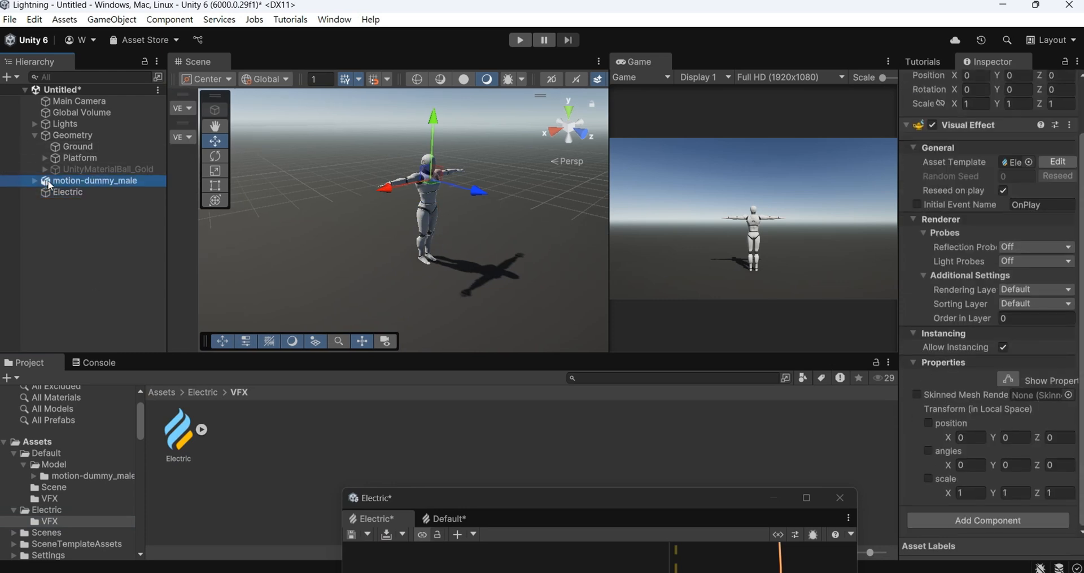
{"action": "left_click", "coordinate": [35, 181]}
{"action": "left_click", "coordinate": [93, 202]}
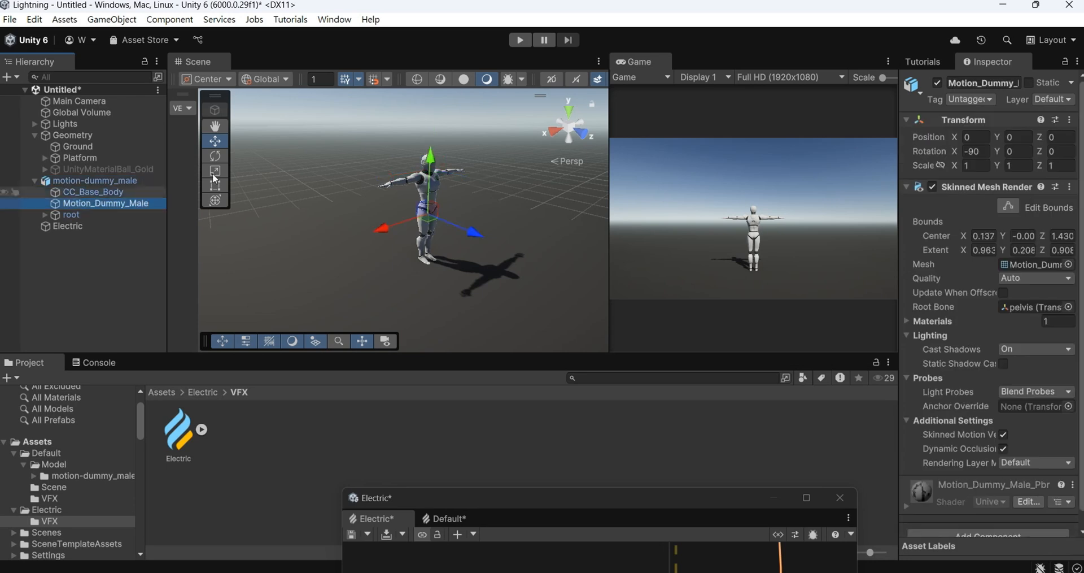
{"action": "left_click", "coordinate": [937, 84]}
{"action": "left_click", "coordinate": [937, 84]}
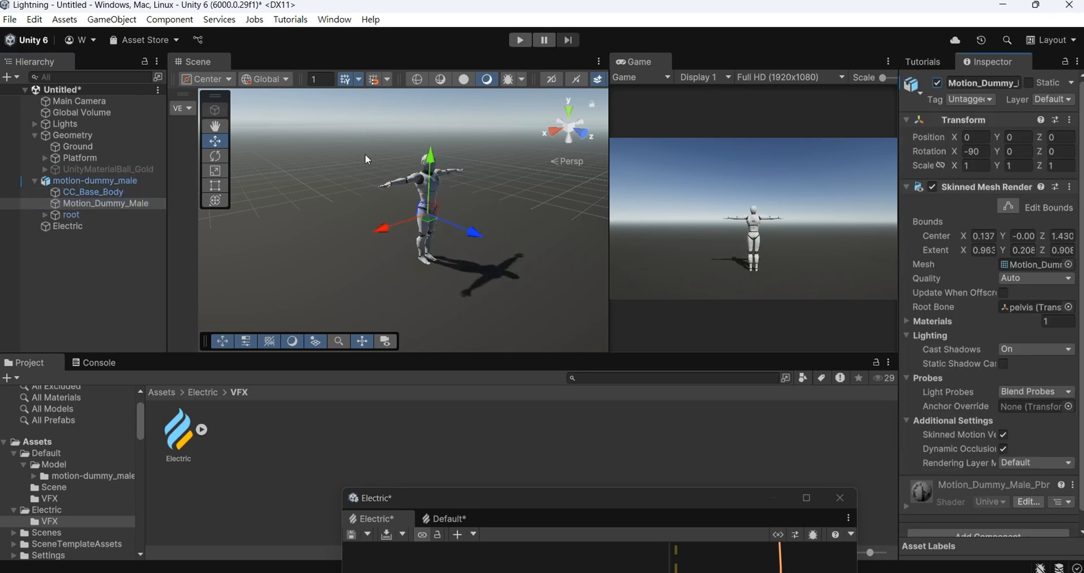
Assign Motion_Dummy_Male to the Skinned Mesh Renderer property of the Electric object's Visual Effect component
{"action": "left_click", "coordinate": [68, 225]}
{"action": "scroll", "coordinate": [1038, 391], "scroll_direction": "down", "scroll_amount": 3}
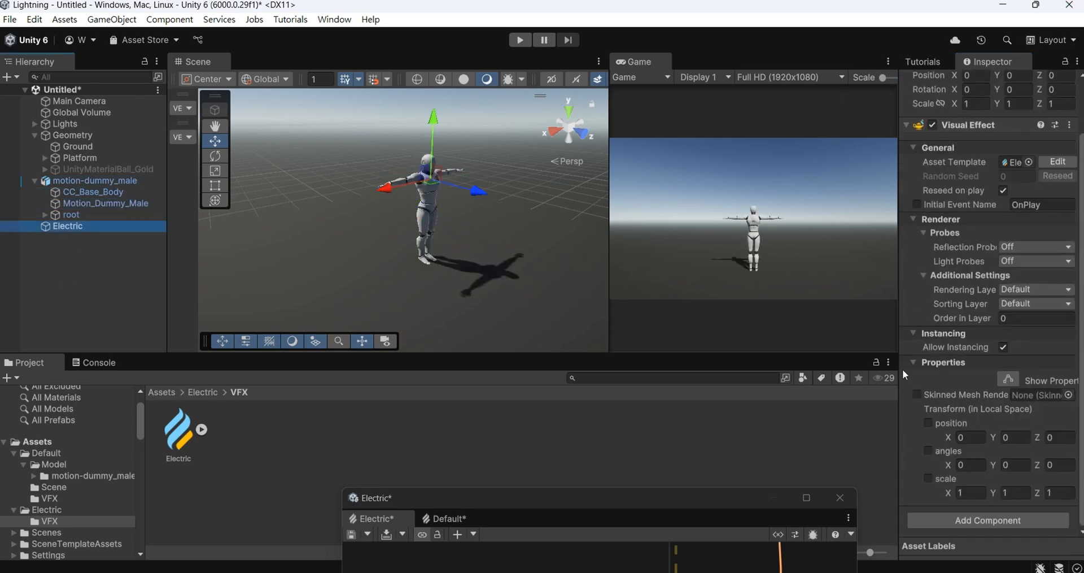
{"action": "left_click_drag", "start_coordinate": [900, 276], "coordinate": [864, 276]}
{"action": "left_click_drag", "start_coordinate": [93, 203], "coordinate": [1038, 397]}
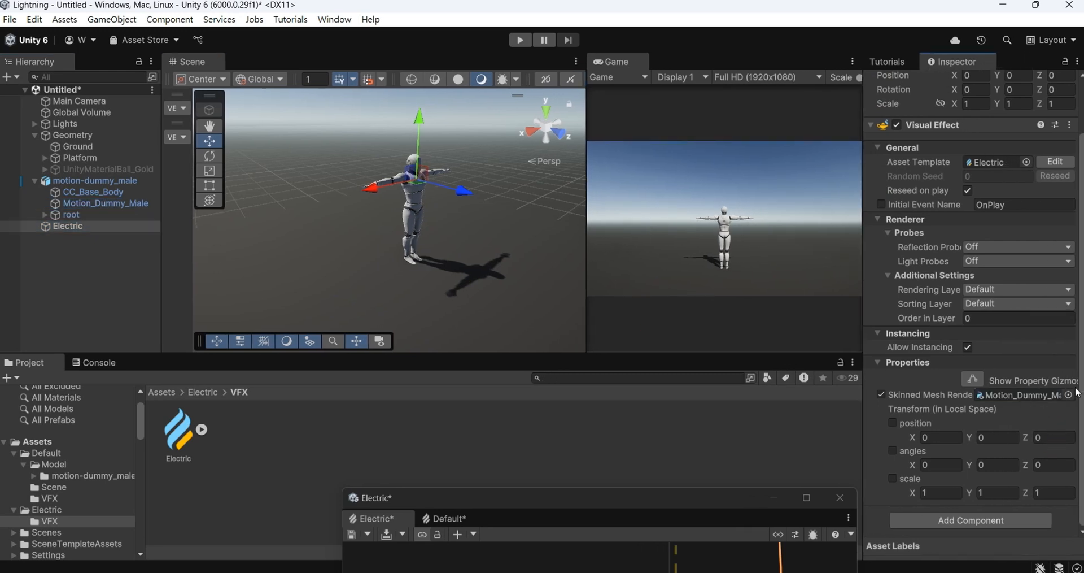
Add a VFX Property Binder component to the Electric object and give it a Transform binding
{"action": "left_click", "coordinate": [961, 525]}
{"action": "type", "text": "vfx"}
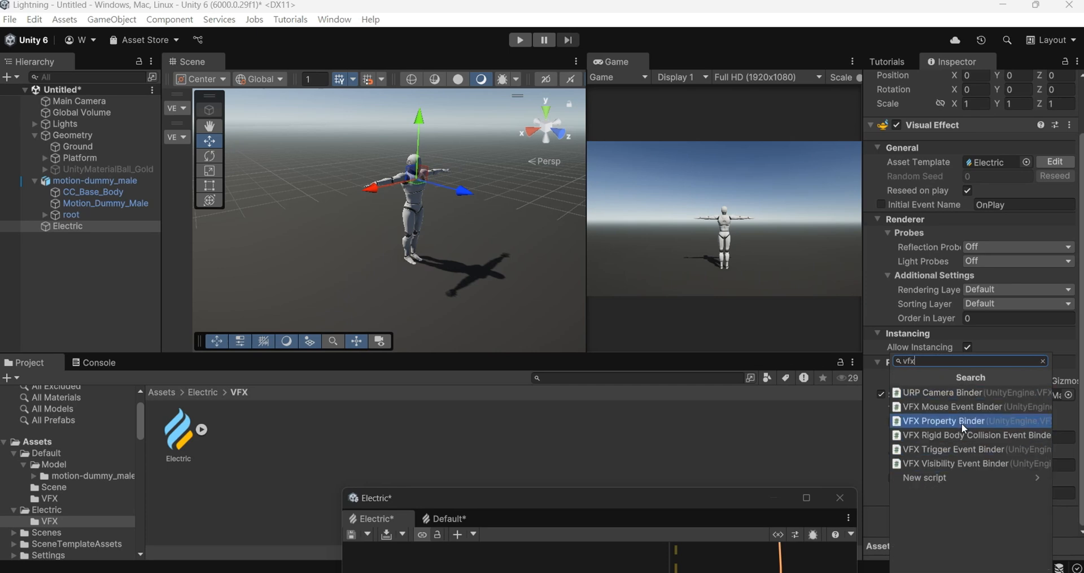
{"action": "left_click", "coordinate": [961, 421]}
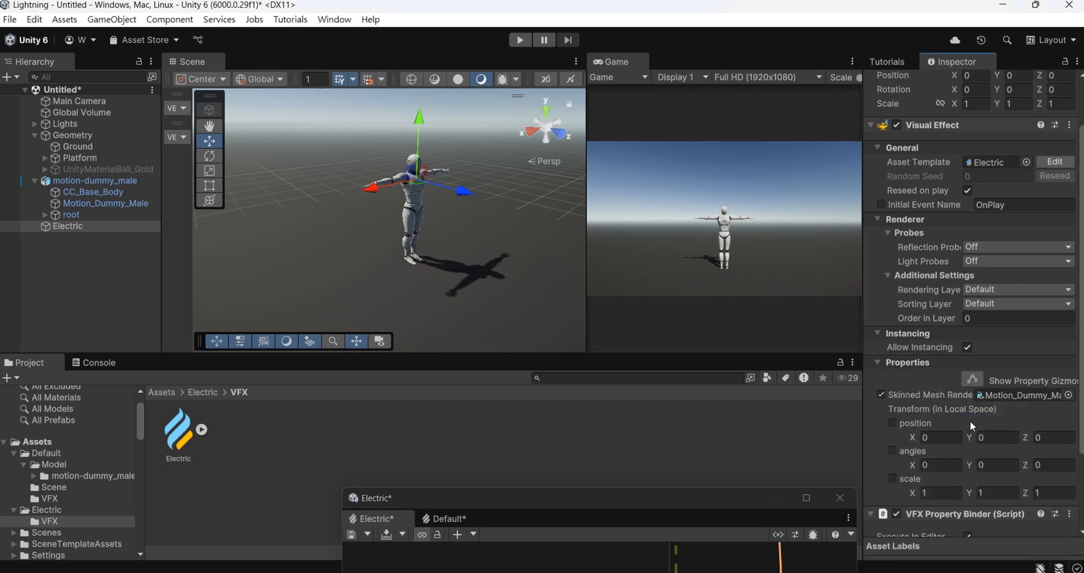
{"action": "left_click", "coordinate": [1039, 489]}
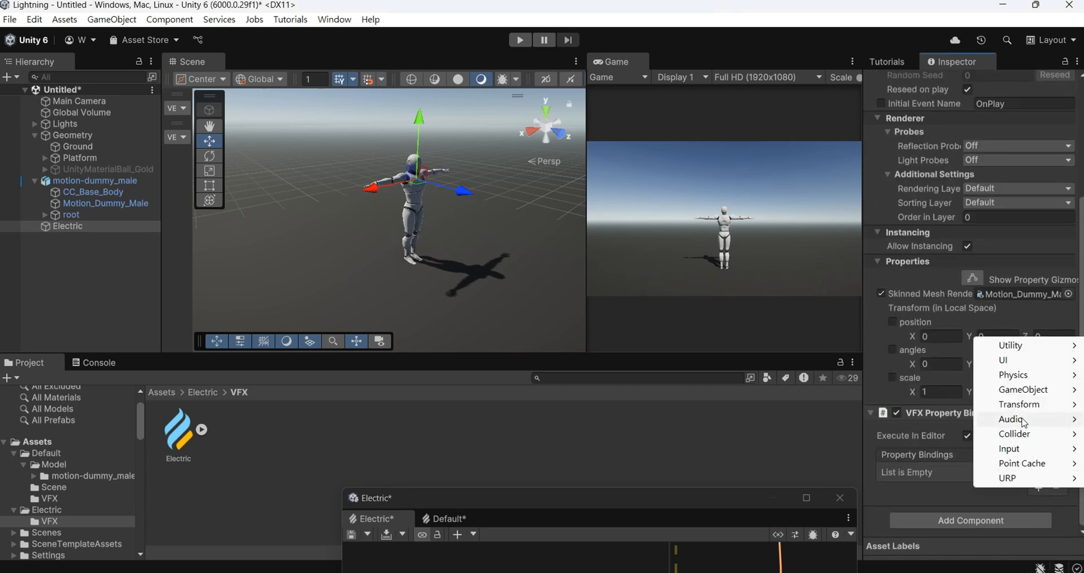
{"action": "mouse_move", "coordinate": [1020, 404]}
{"action": "left_click", "coordinate": [915, 439]}
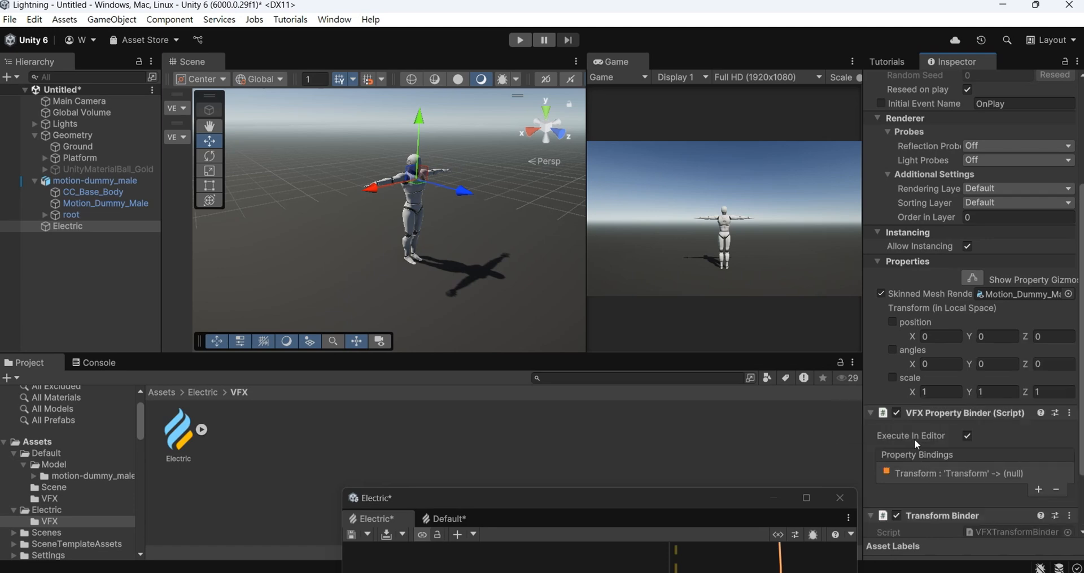
Check the Transform binding's settings and locate the root bone used by Motion_Dummy_Male's Skinned Mesh Renderer
{"action": "scroll", "coordinate": [945, 431], "scroll_direction": "down", "scroll_amount": 3}
{"action": "left_click", "coordinate": [943, 394]}
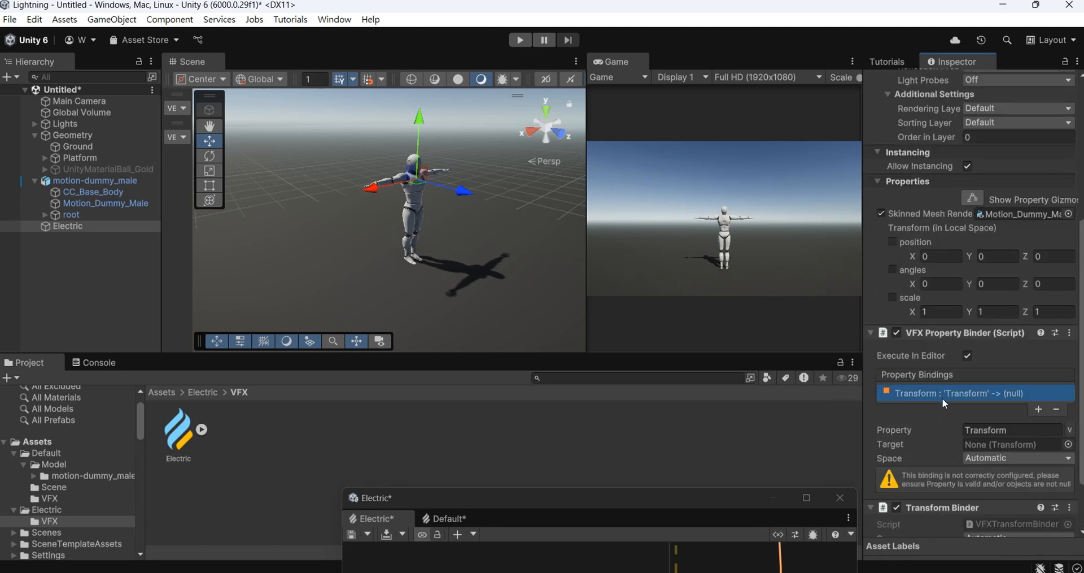
{"action": "scroll", "coordinate": [942, 397], "scroll_direction": "down", "scroll_amount": 3}
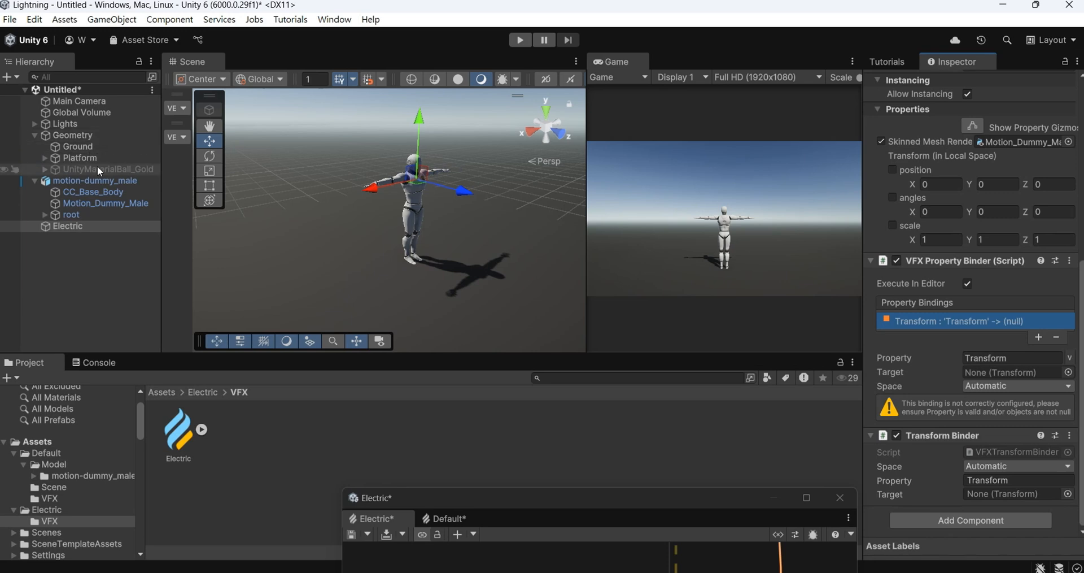
{"action": "left_click", "coordinate": [107, 204]}
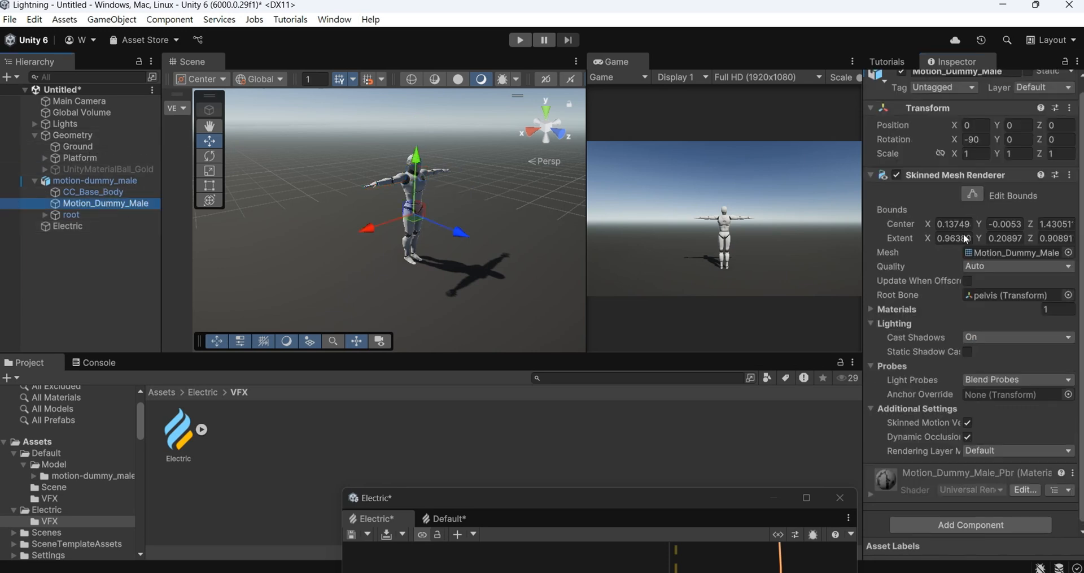
{"action": "left_click", "coordinate": [997, 295]}
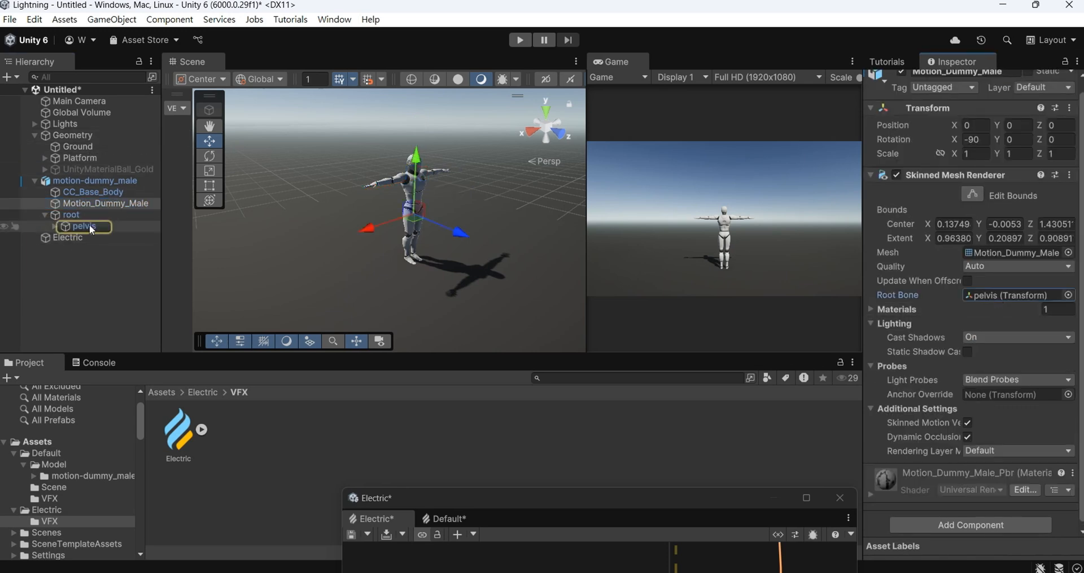
Set the pelvis bone as the target of the Electric object's Transform binding
{"action": "left_click", "coordinate": [67, 238]}
{"action": "scroll", "coordinate": [998, 351], "scroll_direction": "down", "scroll_amount": 4}
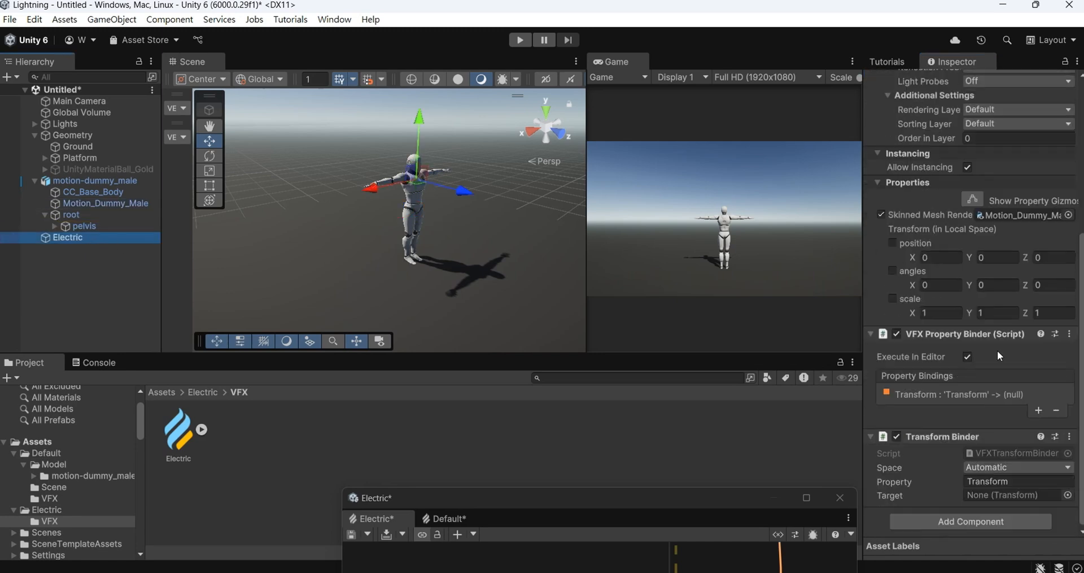
{"action": "left_click", "coordinate": [979, 398]}
{"action": "left_click_drag", "start_coordinate": [104, 220], "coordinate": [1011, 446]}
{"action": "scroll", "coordinate": [953, 381], "scroll_direction": "up", "scroll_amount": 5}
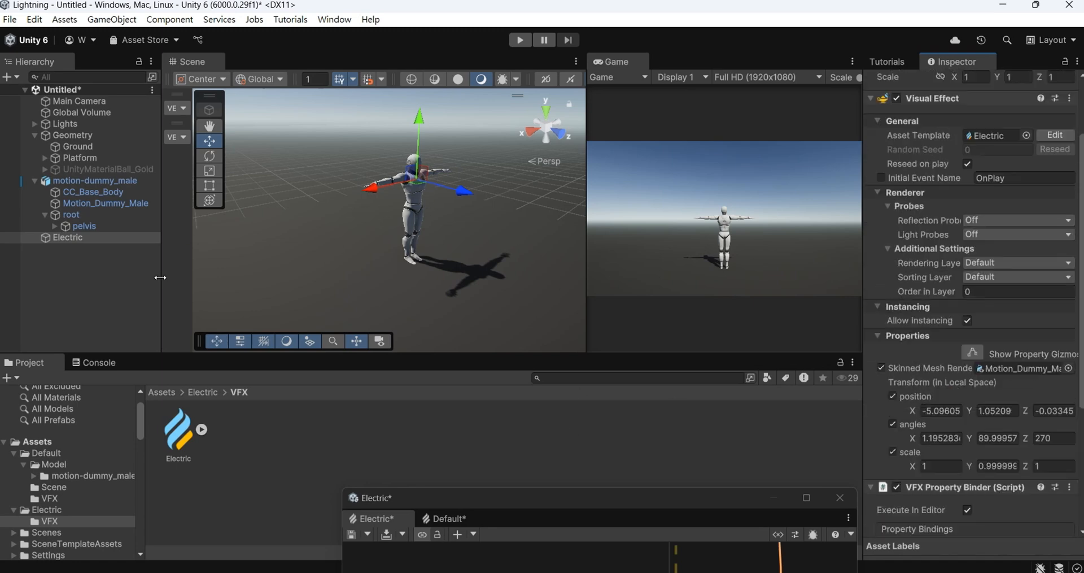
Bring the Electric graph window back up over the editor and widen it, keeping the dummy visible in the Scene view
{"action": "left_click_drag", "start_coordinate": [160, 278], "coordinate": [134, 277]}
{"action": "middle_click_drag", "start_coordinate": [475, 214], "coordinate": [402, 226]}
{"action": "scroll", "coordinate": [413, 242], "scroll_direction": "up", "scroll_amount": 2}
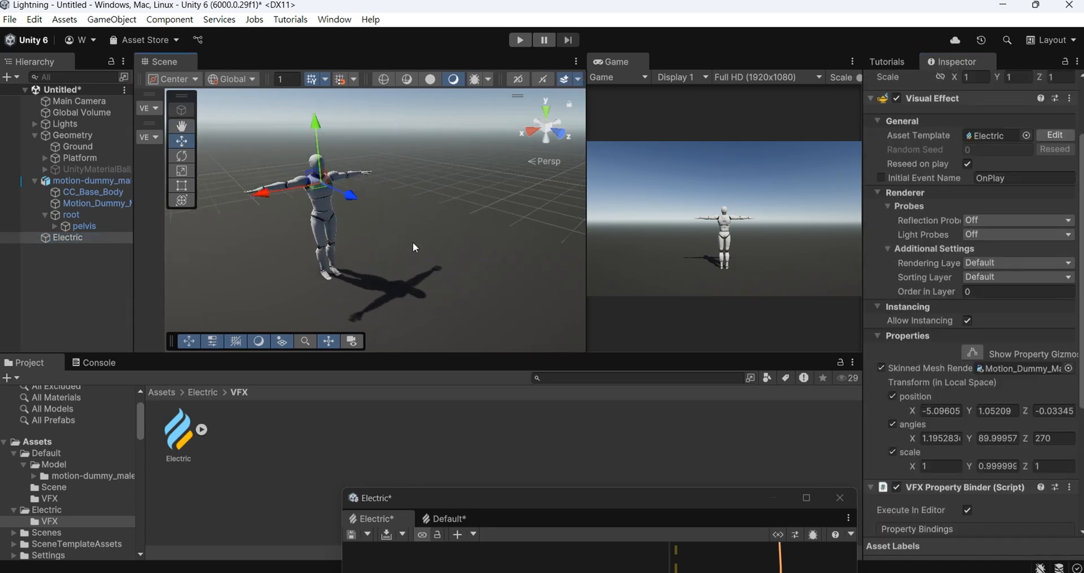
{"action": "left_click_drag", "start_coordinate": [577, 496], "coordinate": [598, 22]}
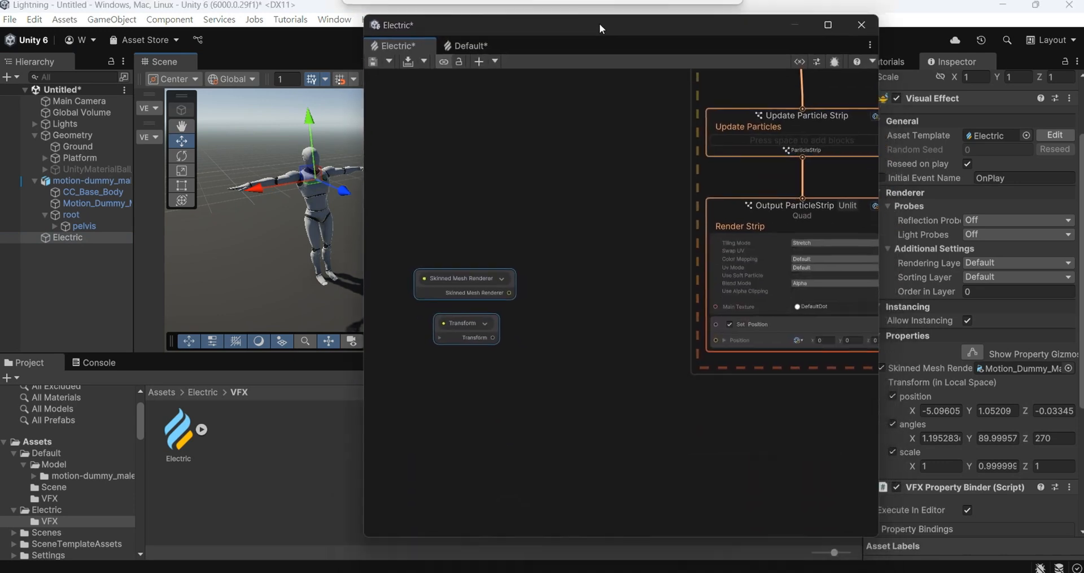
{"action": "left_click_drag", "start_coordinate": [879, 478], "coordinate": [1054, 491]}
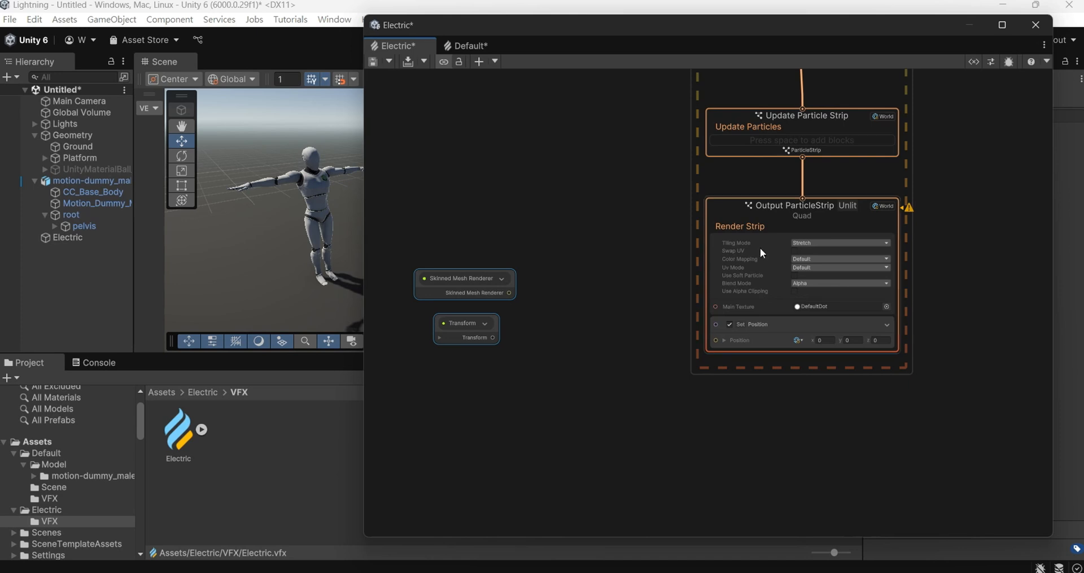
Move the Skinned Mesh Renderer and Transform nodes farther from the particle contexts, with Transform well below Skinned Mesh Renderer
{"action": "middle_click_drag", "start_coordinate": [574, 197], "coordinate": [751, 212]}
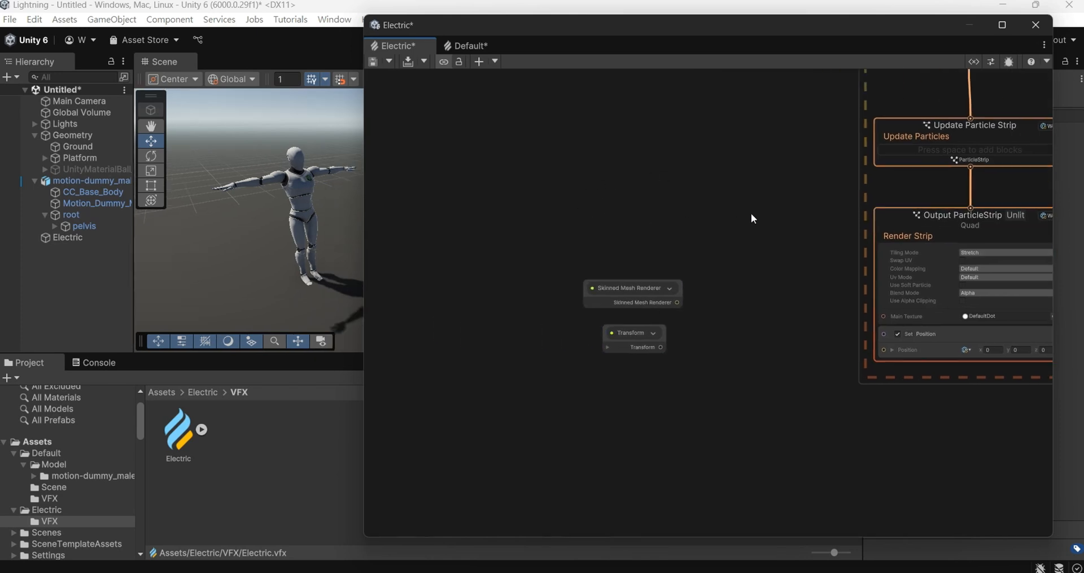
{"action": "scroll", "coordinate": [566, 271], "scroll_direction": "up", "scroll_amount": 3}
{"action": "left_click_drag", "start_coordinate": [600, 304], "coordinate": [381, 244]}
{"action": "left_click_drag", "start_coordinate": [739, 379], "coordinate": [463, 430]}
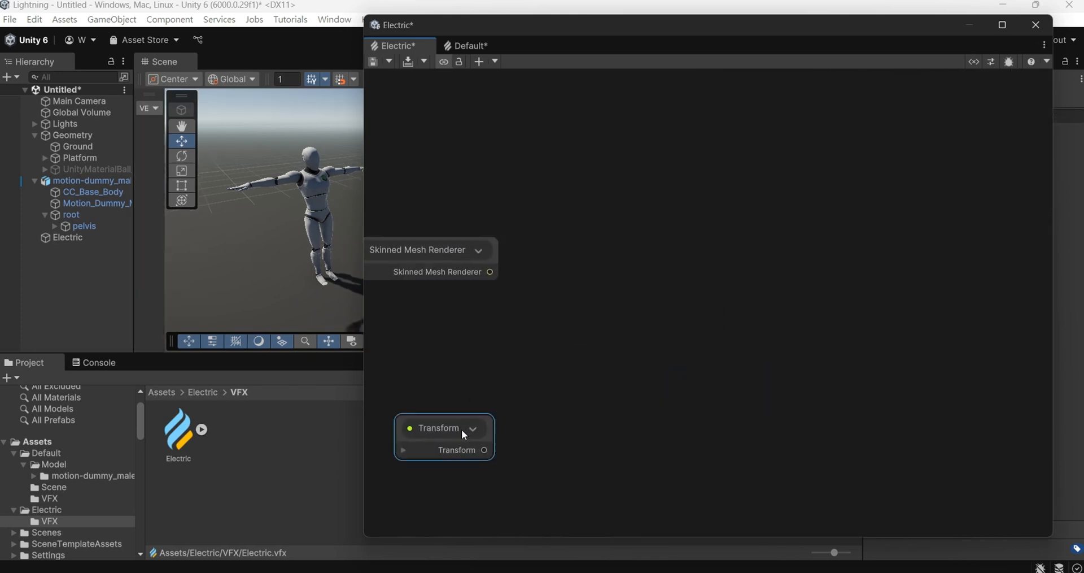
Add a Get Skinned Mesh Vertex Count node between Skinned Mesh Renderer and Transform, and feed the Skinned Mesh Renderer property into it
{"action": "middle_click_drag", "start_coordinate": [614, 307], "coordinate": [710, 250]}
{"action": "right_click", "coordinate": [695, 242]}
{"action": "left_click", "coordinate": [734, 249]}
{"action": "type", "text": "g"}
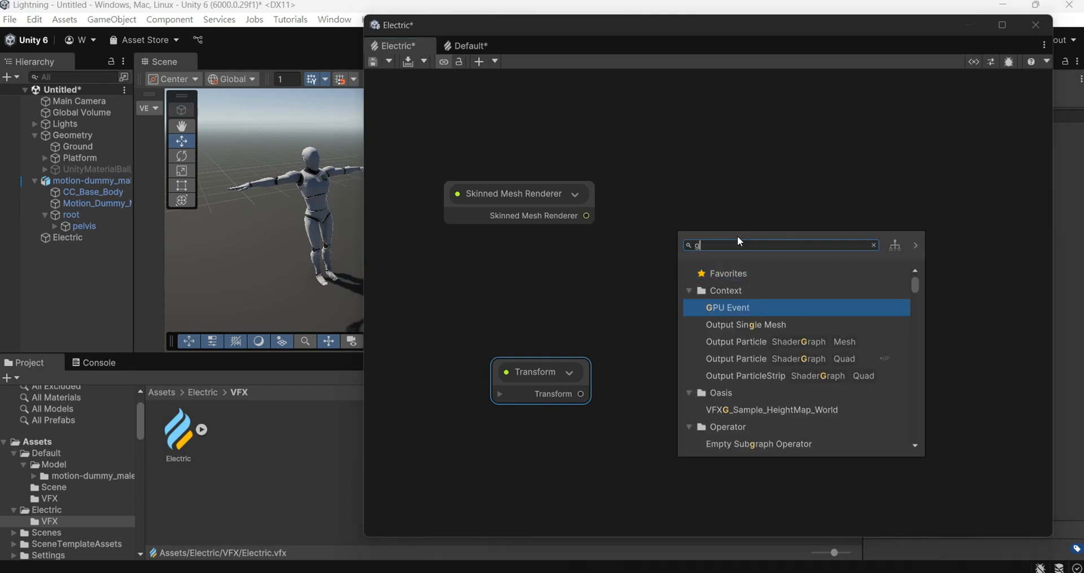
{"action": "type", "text": "et ski"}
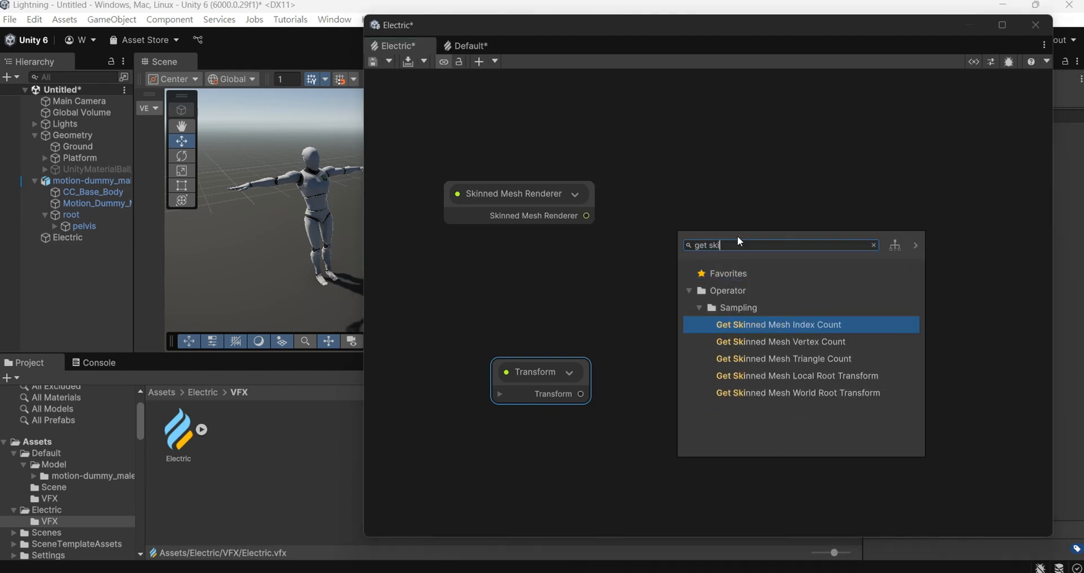
{"action": "double_click", "coordinate": [808, 341]}
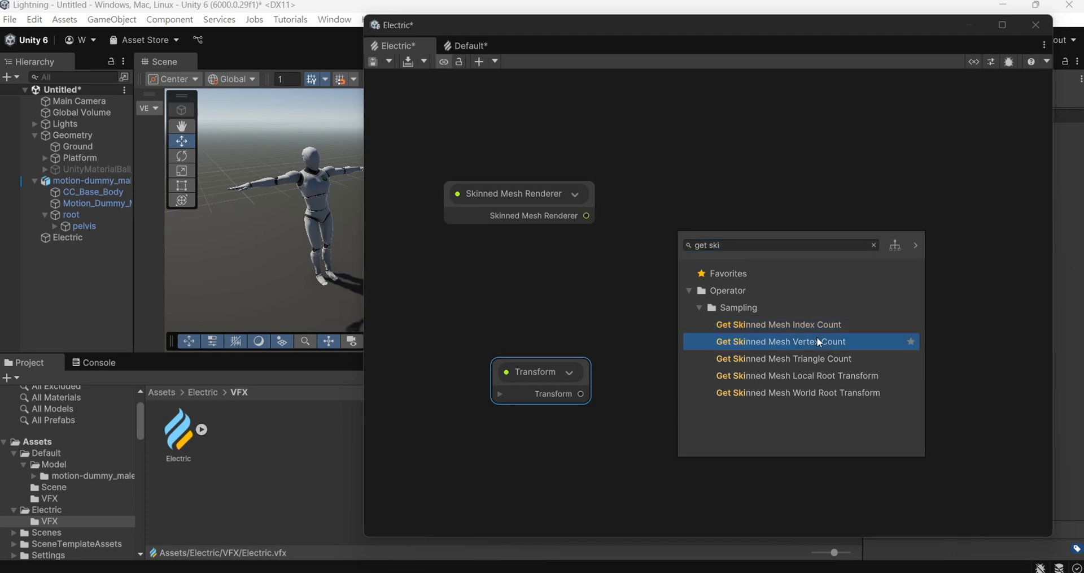
{"action": "left_click_drag", "start_coordinate": [855, 285], "coordinate": [583, 272]}
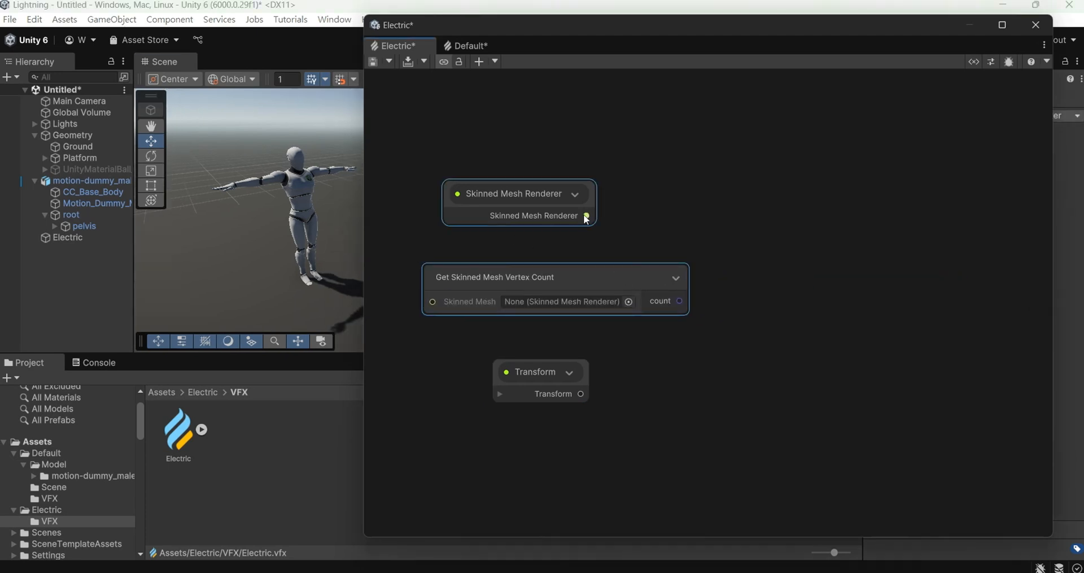
{"action": "left_click_drag", "start_coordinate": [586, 215], "coordinate": [466, 304]}
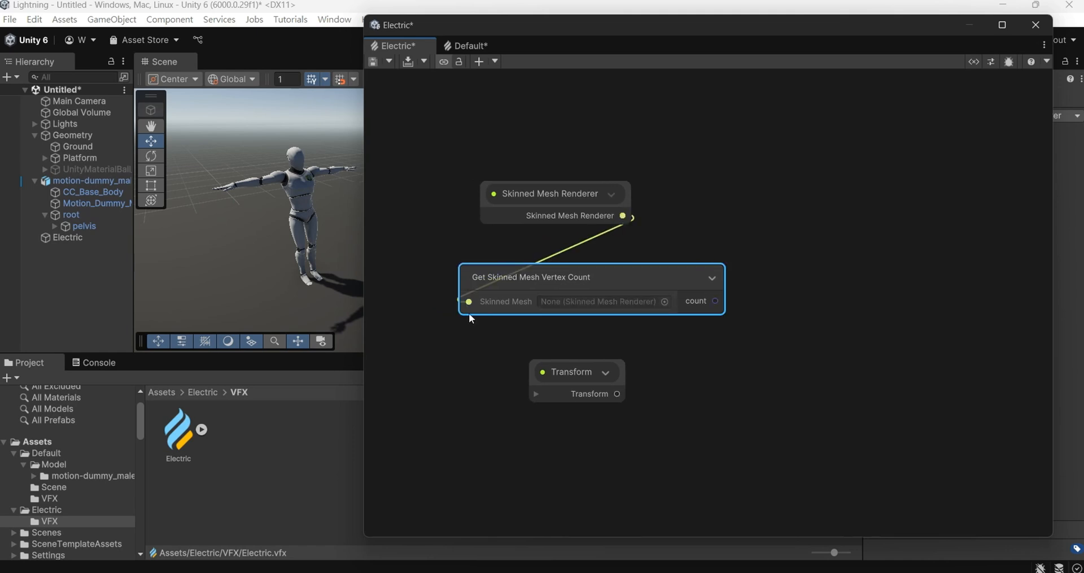
Add a Random Float node beside the vertex count node and place a duplicate of it below
{"action": "middle_click_drag", "start_coordinate": [831, 417], "coordinate": [818, 358]}
{"action": "right_click", "coordinate": [737, 299]}
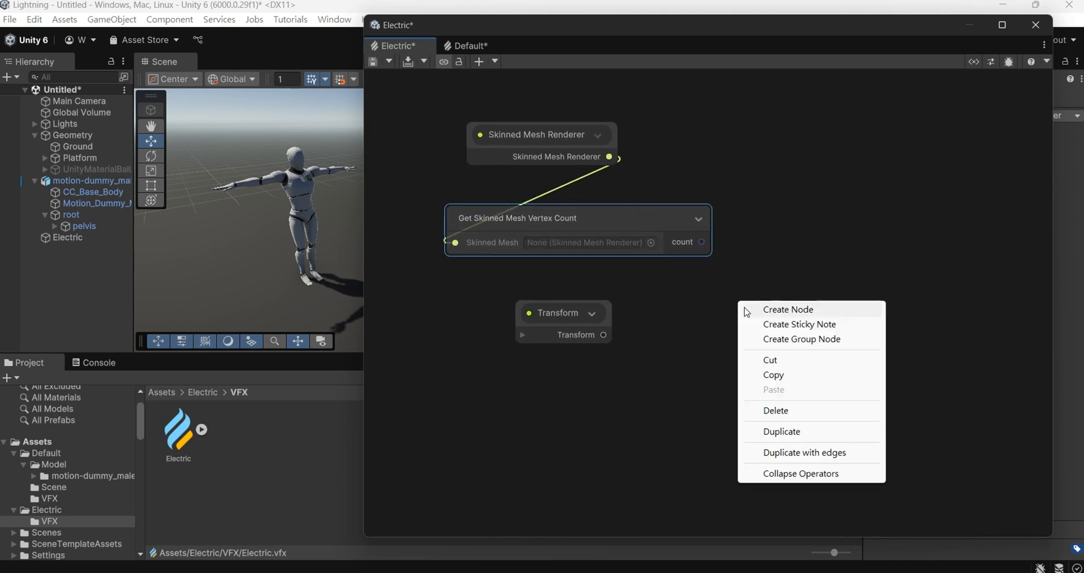
{"action": "left_click", "coordinate": [754, 310]}
{"action": "type", "text": "rando"}
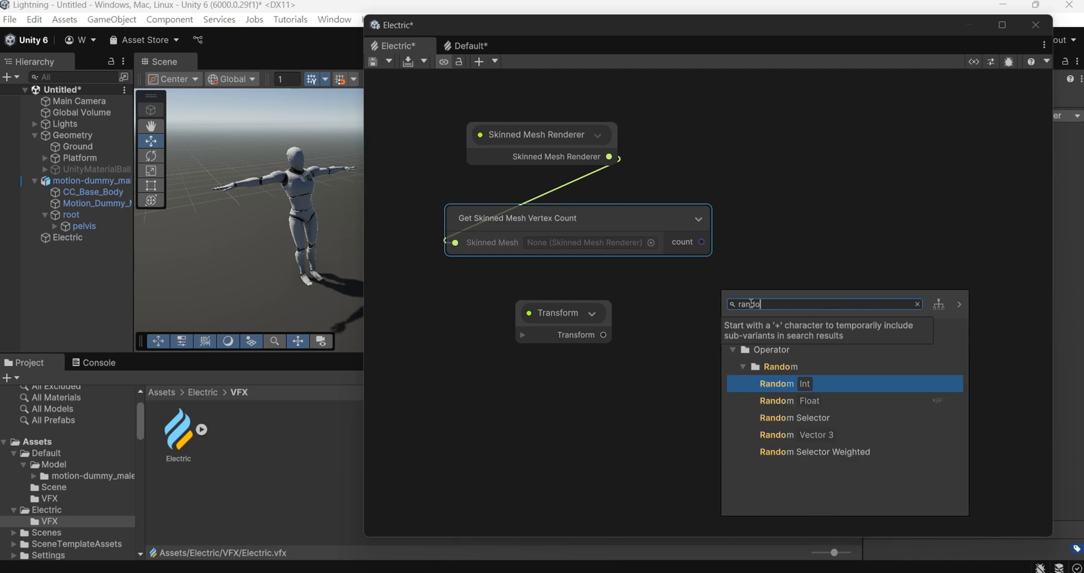
{"action": "key", "text": "Down"}
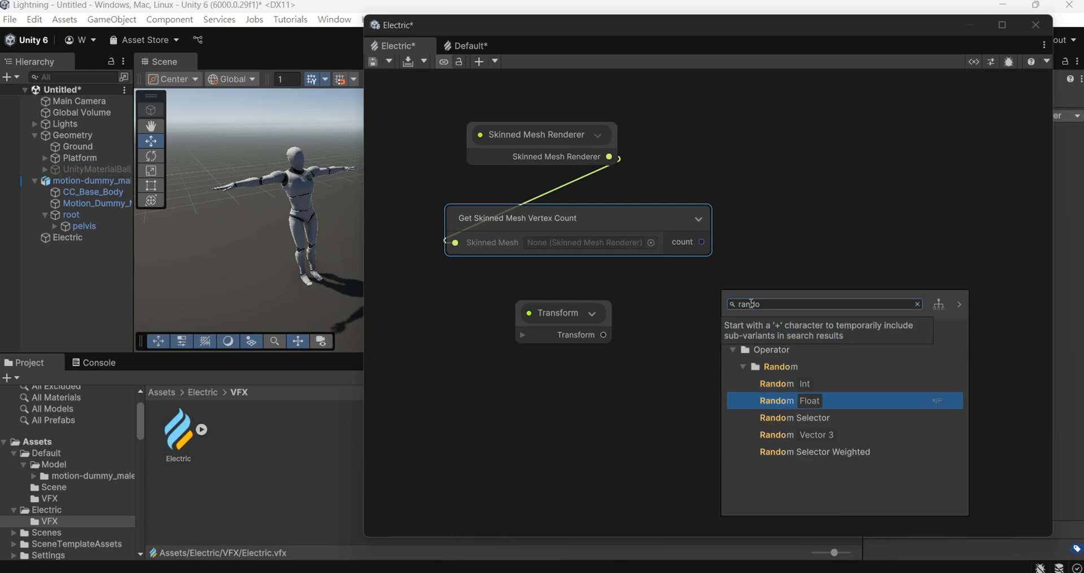
{"action": "key", "text": "Return"}
{"action": "left_click_drag", "start_coordinate": [801, 343], "coordinate": [801, 286]}
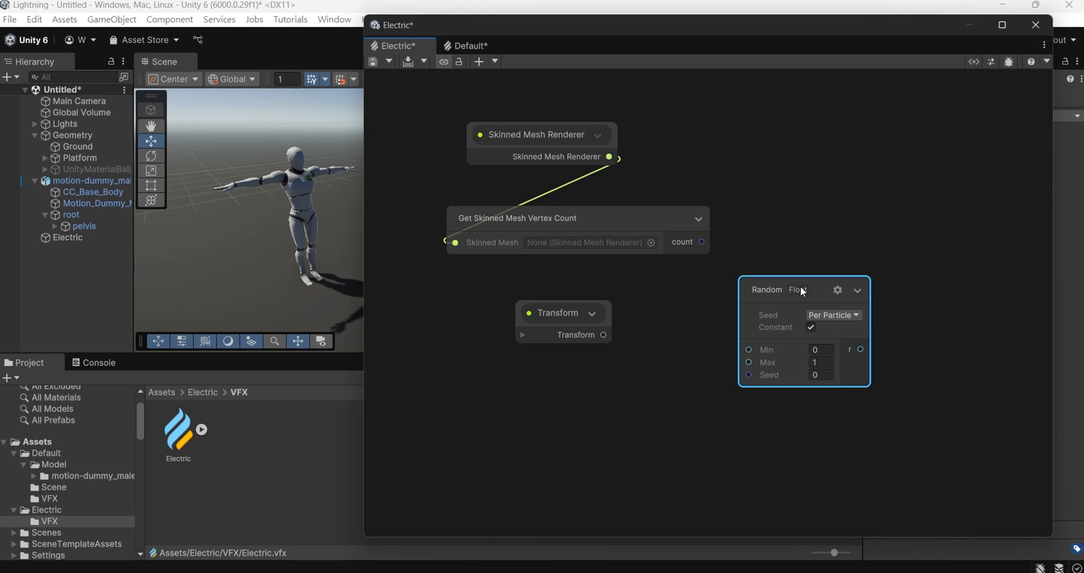
{"action": "key", "text": "ctrl+d"}
{"action": "left_click_drag", "start_coordinate": [846, 304], "coordinate": [784, 439]}
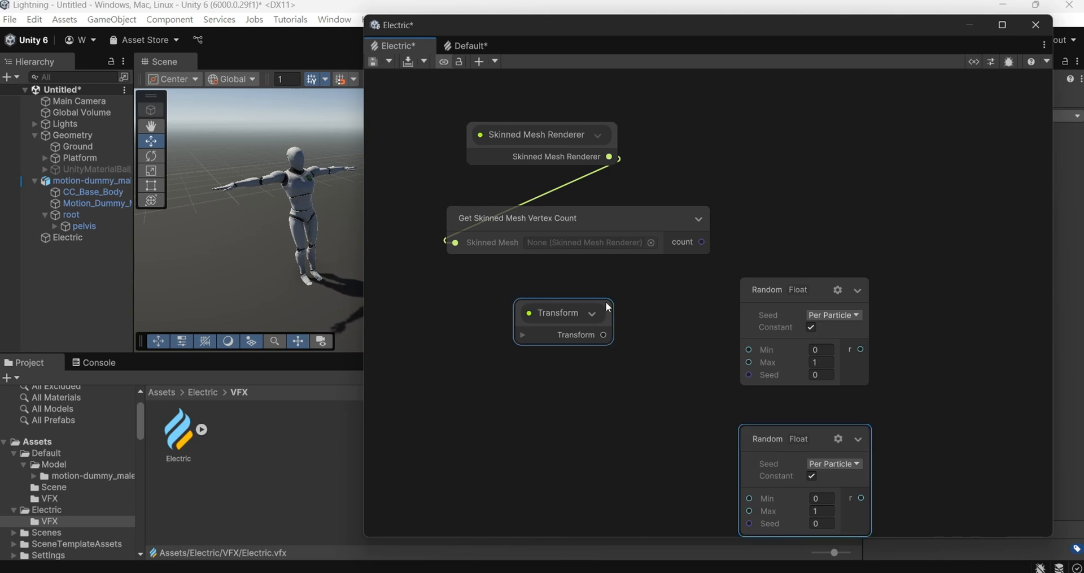
Rearrange the two Random nodes one above the other and set both seed modes to Per Particle Strip
{"action": "left_click_drag", "start_coordinate": [784, 290], "coordinate": [812, 175]}
{"action": "left_click_drag", "start_coordinate": [781, 432], "coordinate": [812, 335]}
{"action": "left_click", "coordinate": [866, 199]}
{"action": "left_click", "coordinate": [892, 245]}
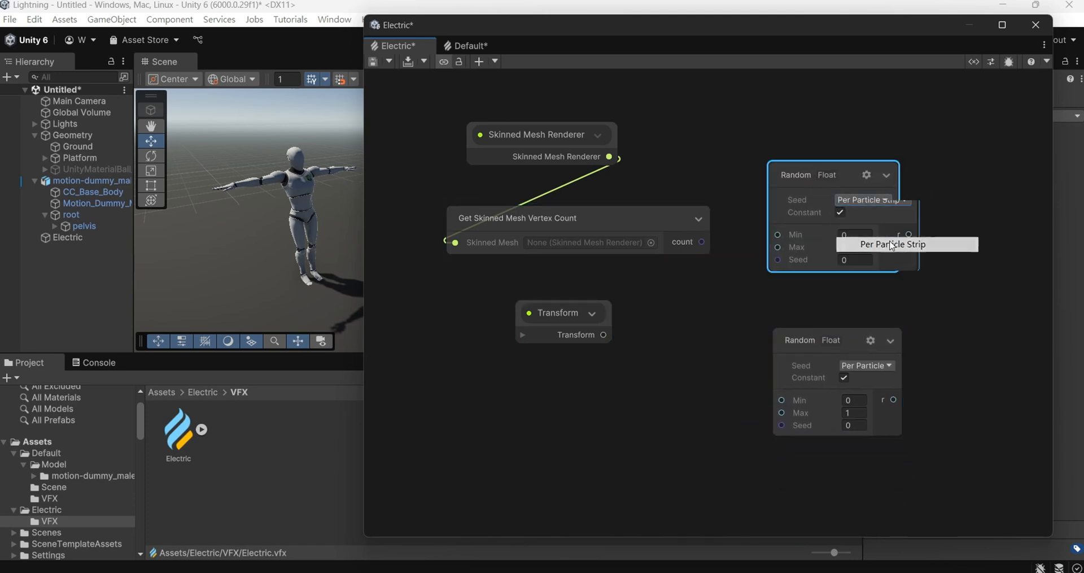
{"action": "left_click", "coordinate": [860, 367]}
{"action": "left_click", "coordinate": [892, 412]}
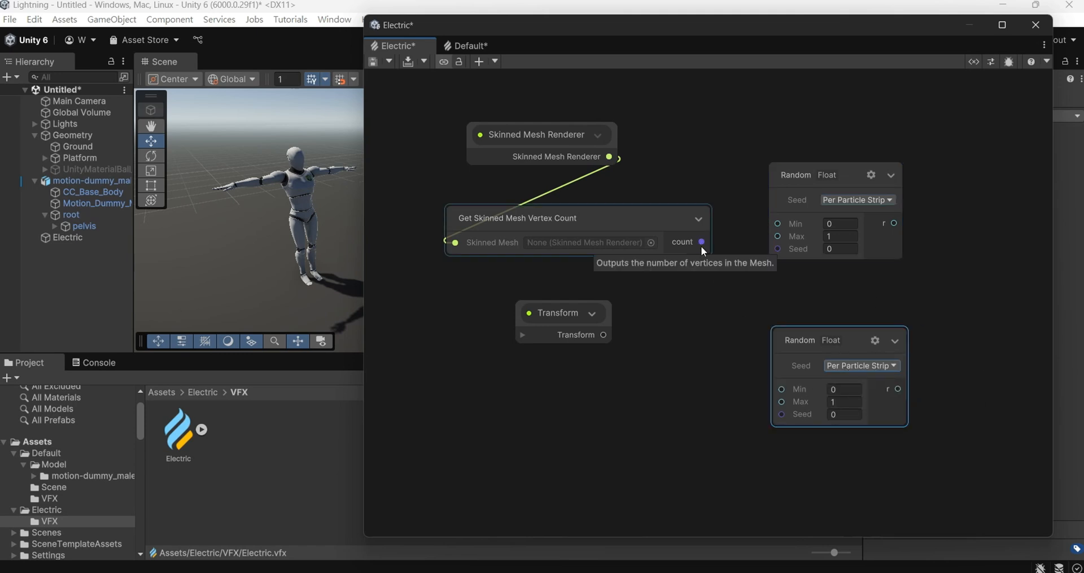
Connect the vertex count to both Random nodes' Max, and Transform position x and z to the upper and lower Seed inputs respectively
{"action": "left_click_drag", "start_coordinate": [702, 246], "coordinate": [773, 232]}
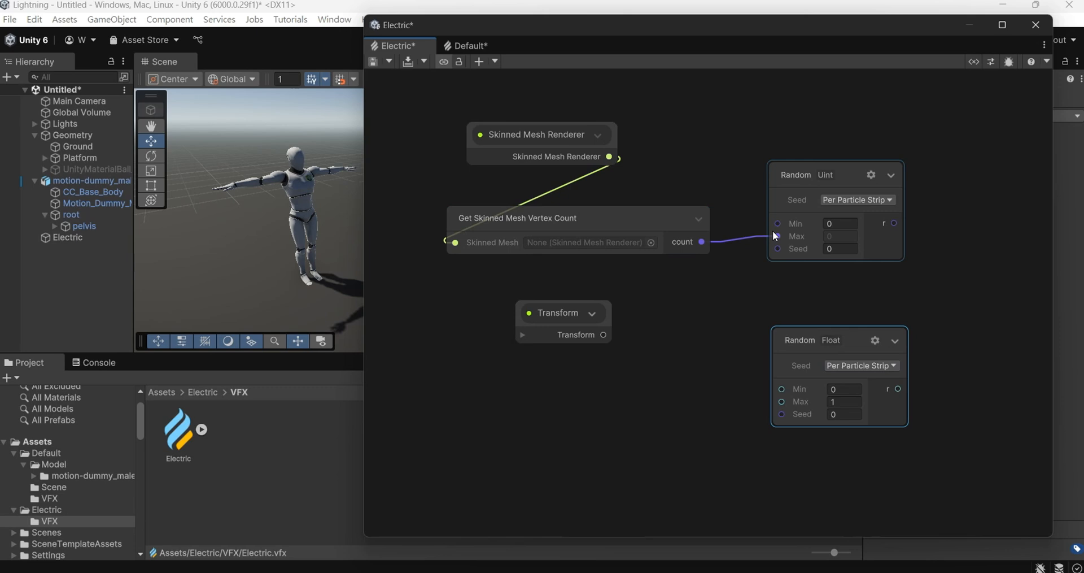
{"action": "left_click", "coordinate": [523, 334]}
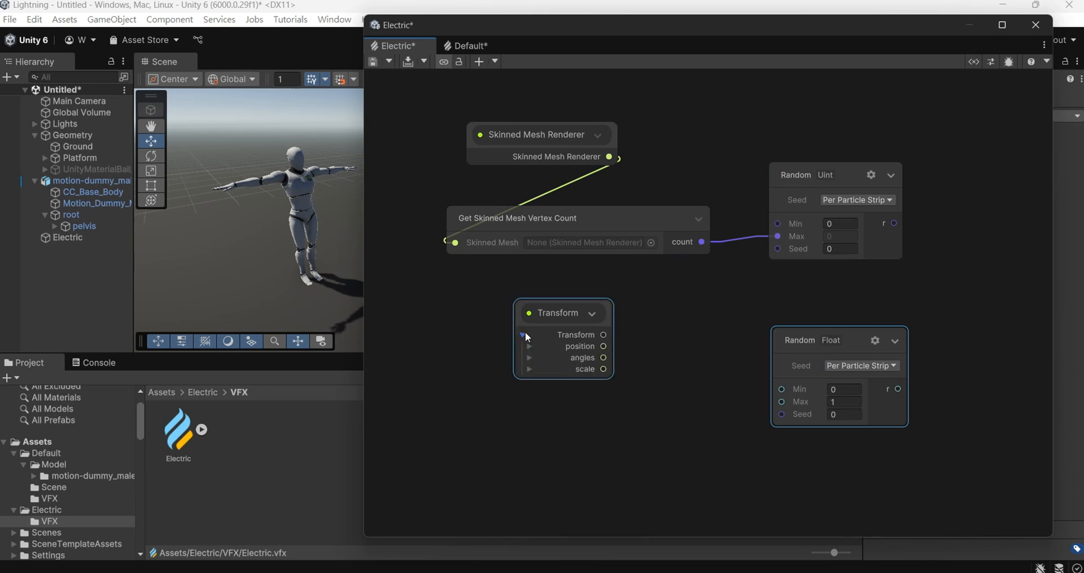
{"action": "left_click", "coordinate": [530, 346]}
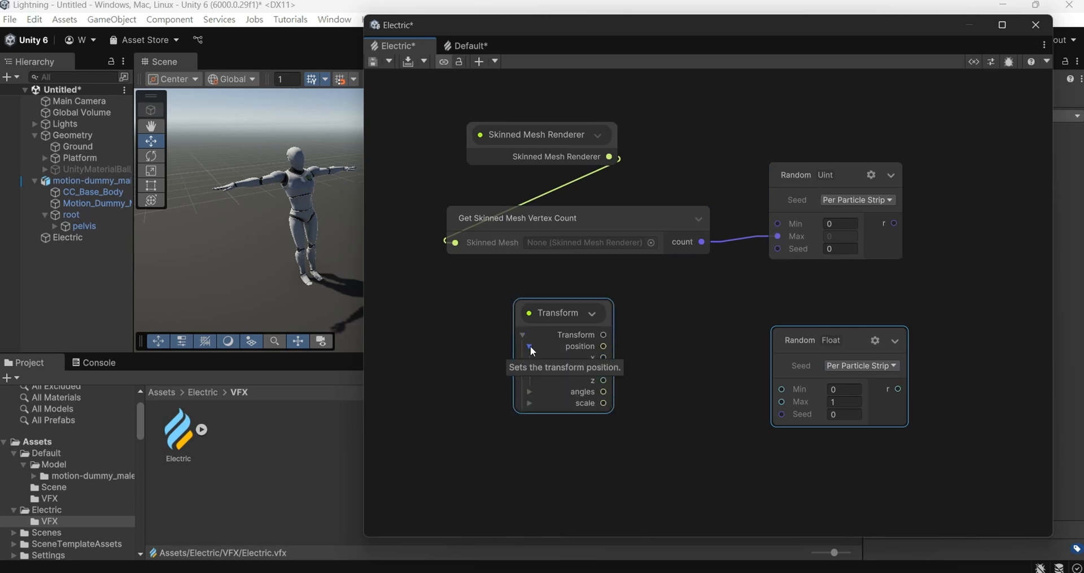
{"action": "left_click_drag", "start_coordinate": [604, 356], "coordinate": [788, 252]}
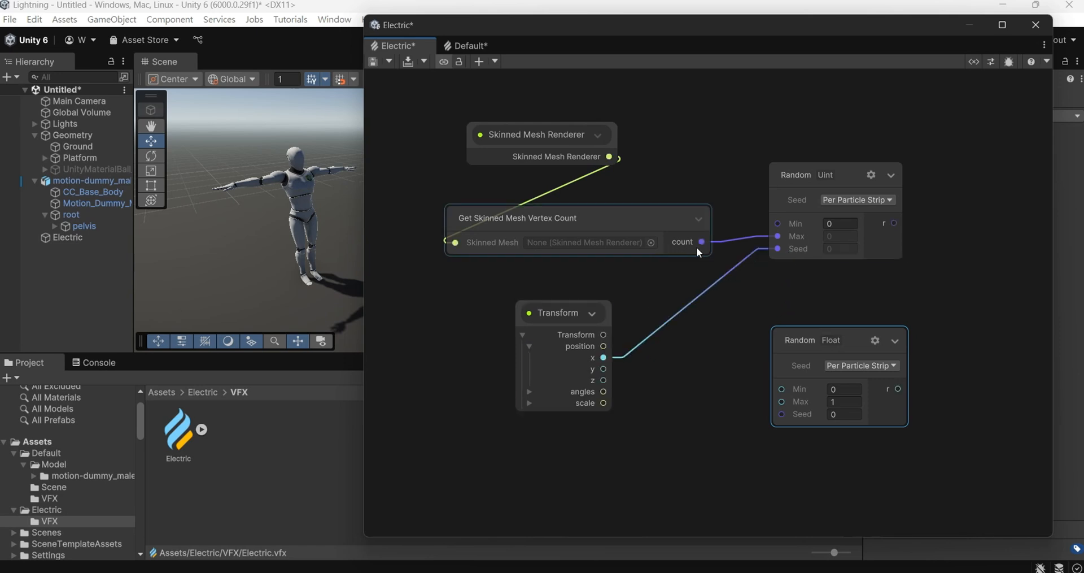
{"action": "left_click_drag", "start_coordinate": [701, 243], "coordinate": [781, 401]}
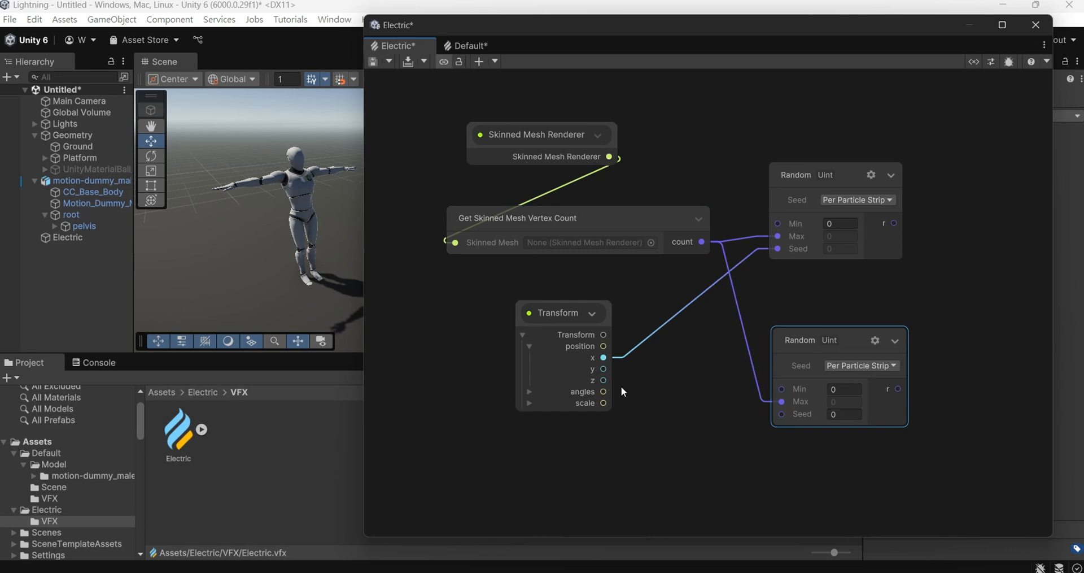
{"action": "left_click_drag", "start_coordinate": [604, 380], "coordinate": [776, 416]}
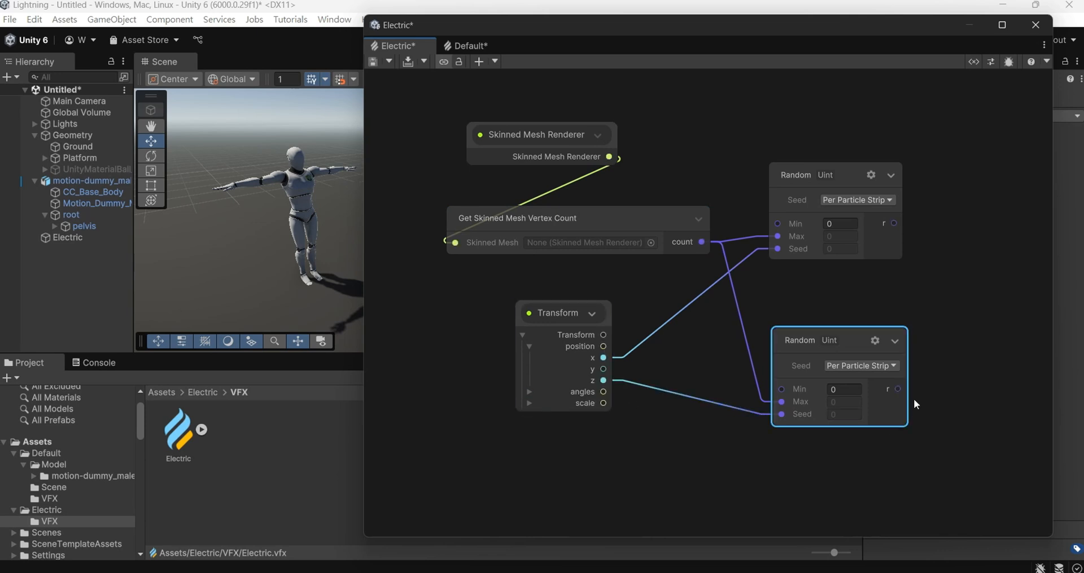
Move the mesh, Transform and Random nodes together farther away from the particle contexts to free up space between them
{"action": "middle_click_drag", "start_coordinate": [999, 325], "coordinate": [719, 374]}
{"action": "scroll", "coordinate": [707, 325], "scroll_direction": "down", "scroll_amount": 3}
{"action": "middle_click_drag", "start_coordinate": [703, 308], "coordinate": [844, 306]}
{"action": "left_click_drag", "start_coordinate": [547, 182], "coordinate": [801, 418]}
{"action": "left_click_drag", "start_coordinate": [742, 253], "coordinate": [585, 238]}
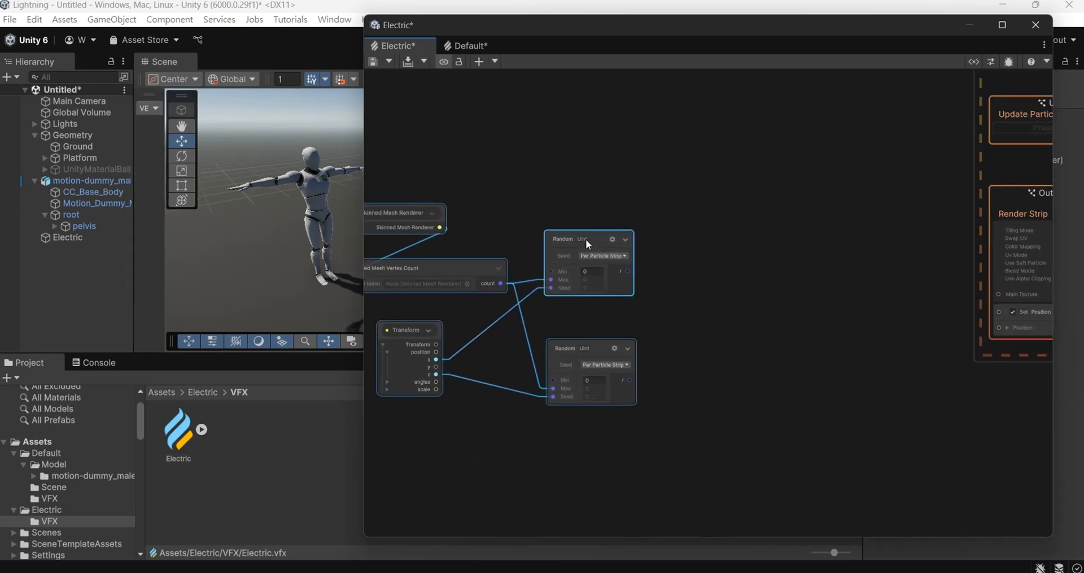
Add a Sample Skinned Mesh node and place it level with the upper Random node, on its output side
{"action": "left_click", "coordinate": [762, 297]}
{"action": "right_click", "coordinate": [716, 259]}
{"action": "left_click", "coordinate": [759, 270]}
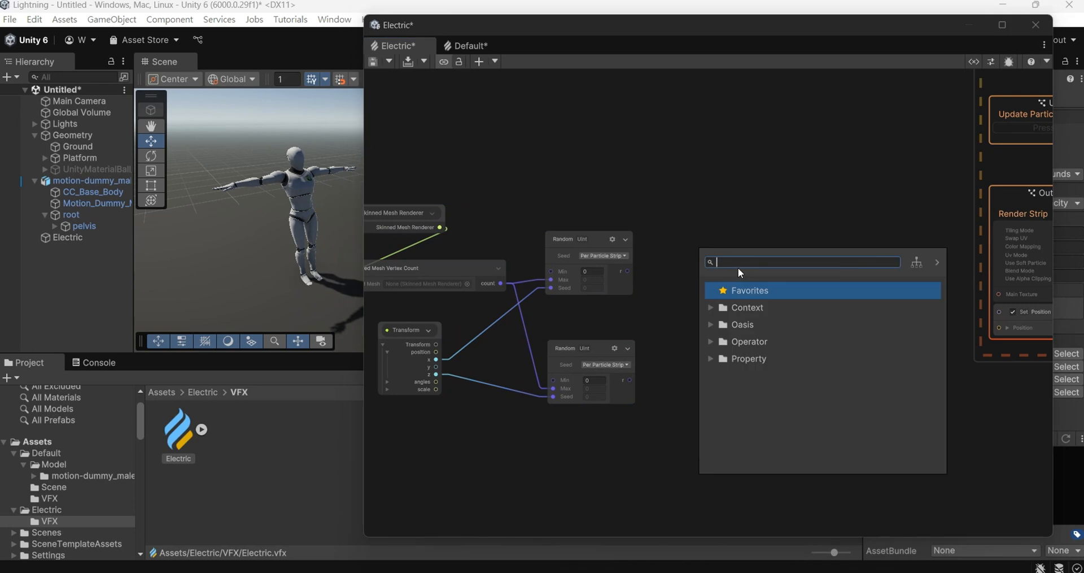
{"action": "type", "text": "sample ski"}
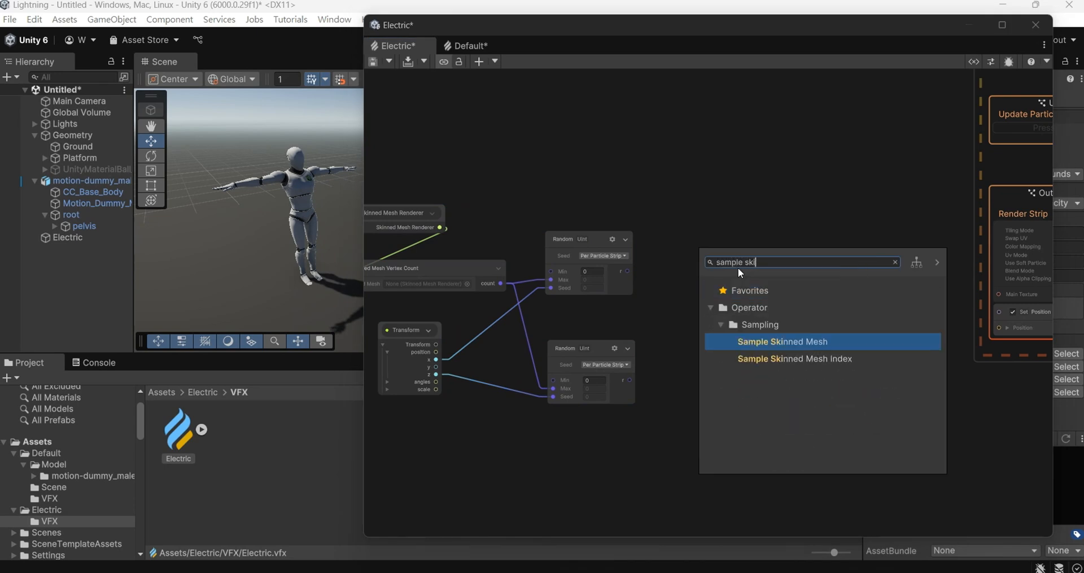
{"action": "key", "text": "Return"}
{"action": "scroll", "coordinate": [737, 266], "scroll_direction": "up", "scroll_amount": 3}
{"action": "left_click_drag", "start_coordinate": [781, 319], "coordinate": [723, 229]}
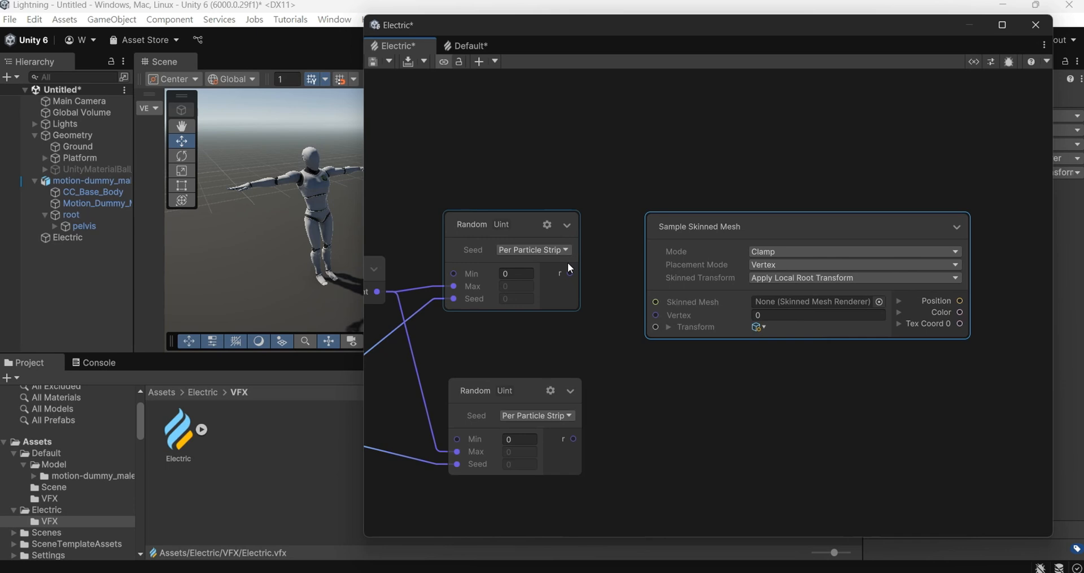
Connect the upper Random output to Sample Skinned Mesh's Vertex input and the Skinned Mesh Renderer property to its Skinned Mesh input
{"action": "left_click_drag", "start_coordinate": [570, 273], "coordinate": [654, 316]}
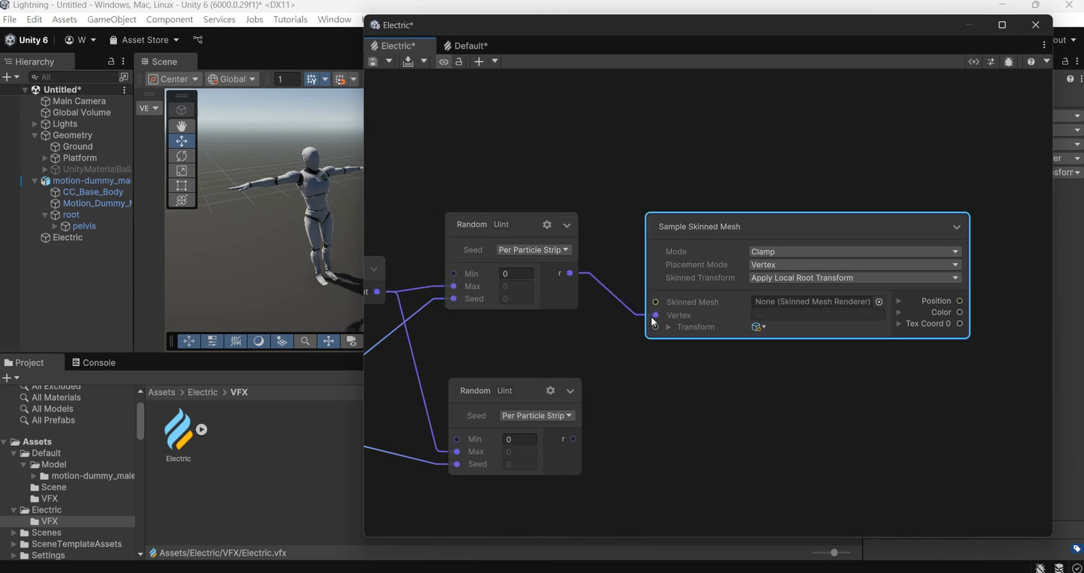
{"action": "scroll", "coordinate": [676, 197], "scroll_direction": "down", "scroll_amount": 4}
{"action": "middle_click_drag", "start_coordinate": [623, 146], "coordinate": [672, 205]}
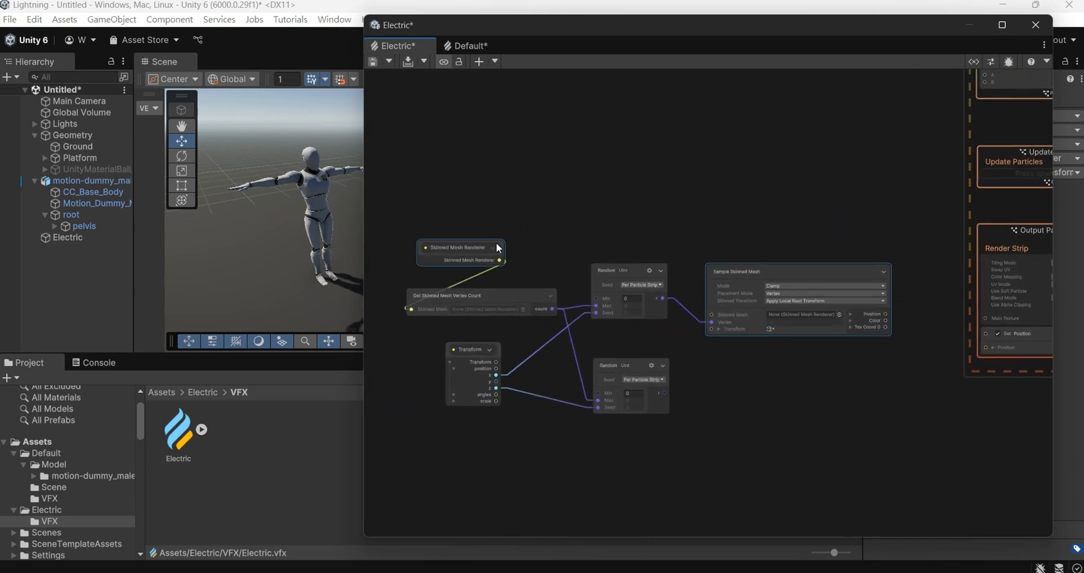
{"action": "left_click_drag", "start_coordinate": [482, 246], "coordinate": [709, 389]}
{"action": "scroll", "coordinate": [713, 239], "scroll_direction": "up", "scroll_amount": 4}
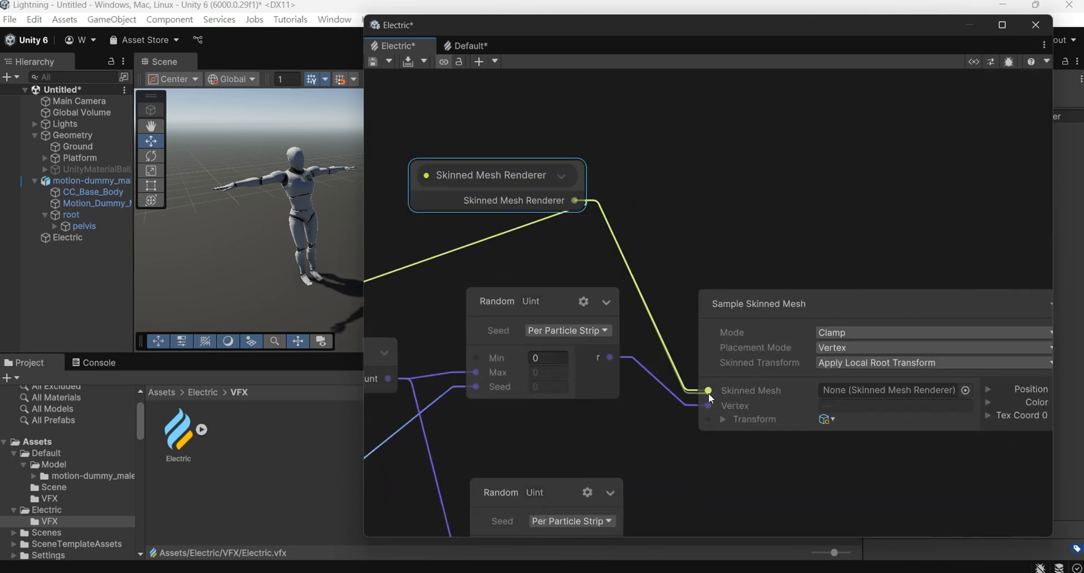
Set Sample Skinned Mesh's Skinned Transform to Apply World Root Transform and its Transform input space to World
{"action": "middle_click_drag", "start_coordinate": [898, 472], "coordinate": [783, 412]}
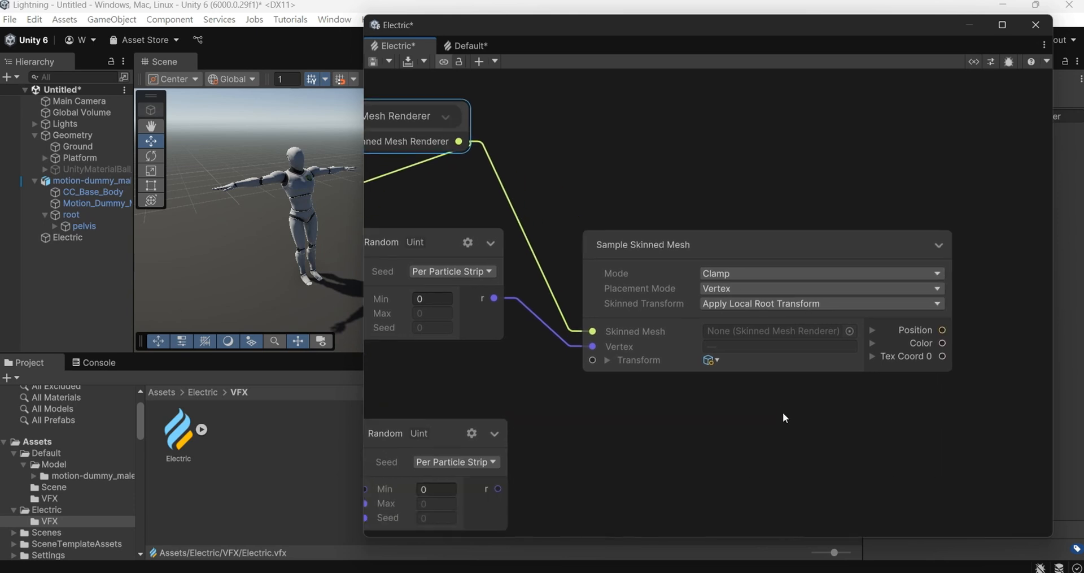
{"action": "left_click", "coordinate": [732, 303]}
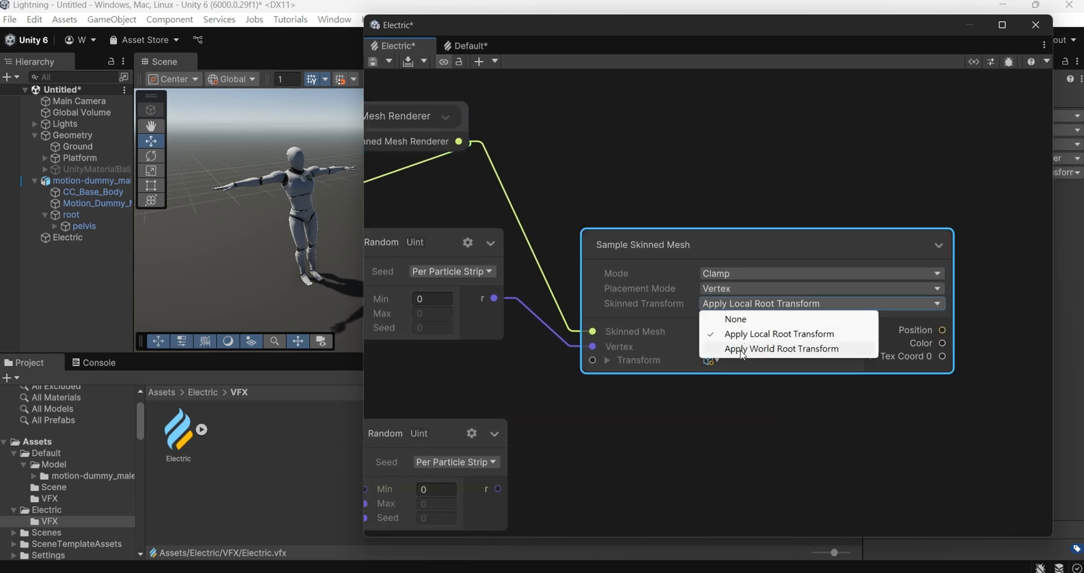
{"action": "left_click", "coordinate": [742, 350]}
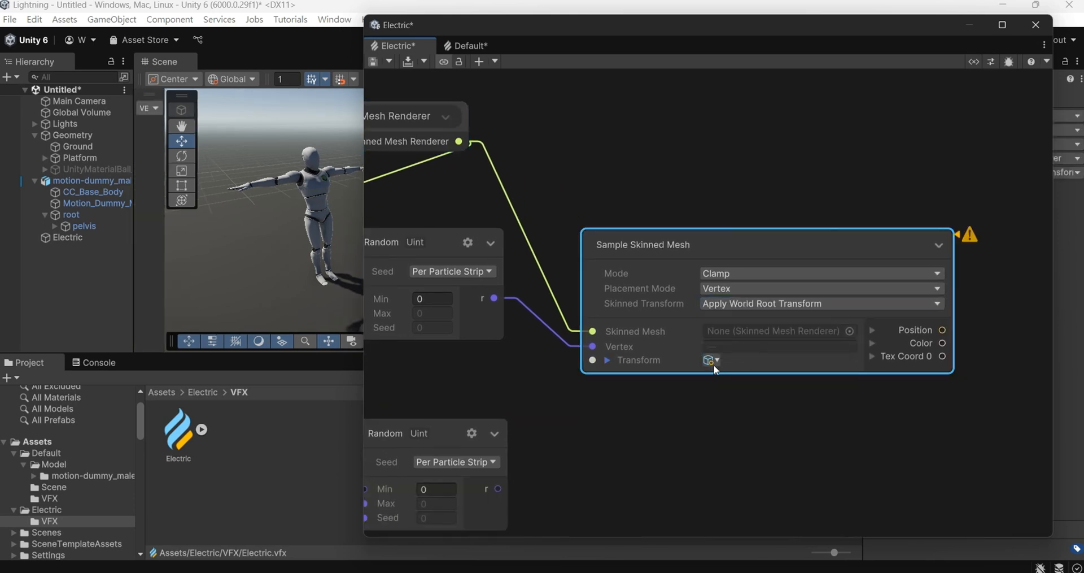
{"action": "left_click", "coordinate": [711, 360]}
{"action": "left_click", "coordinate": [734, 391]}
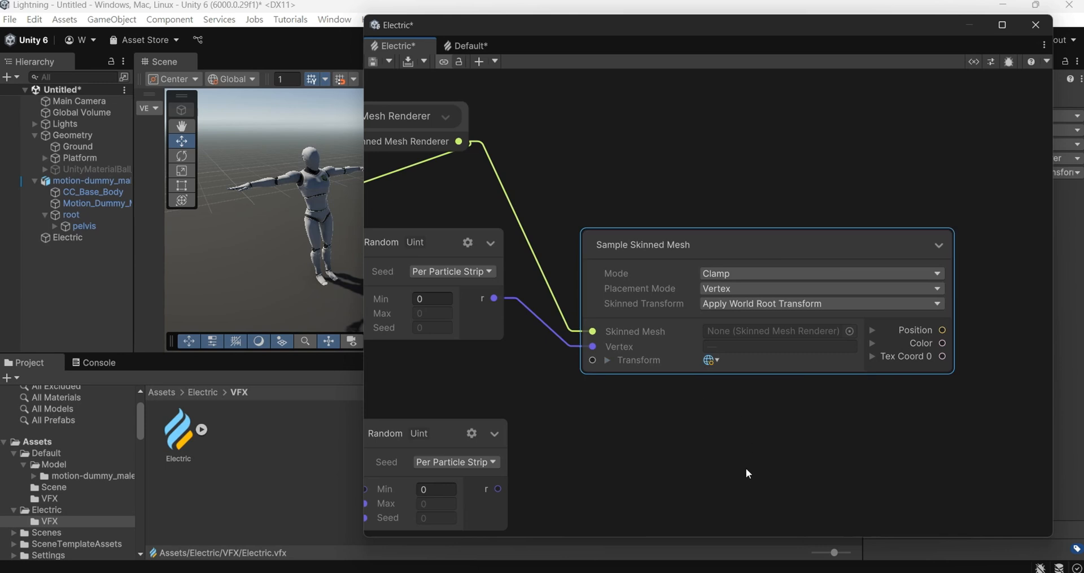
Duplicate the Sample Skinned Mesh node, place the copy below the original and set its Placement Mode to Surface
{"action": "scroll", "coordinate": [775, 377], "scroll_direction": "down", "scroll_amount": 3}
{"action": "left_click", "coordinate": [777, 205]}
{"action": "key", "text": "ctrl+d"}
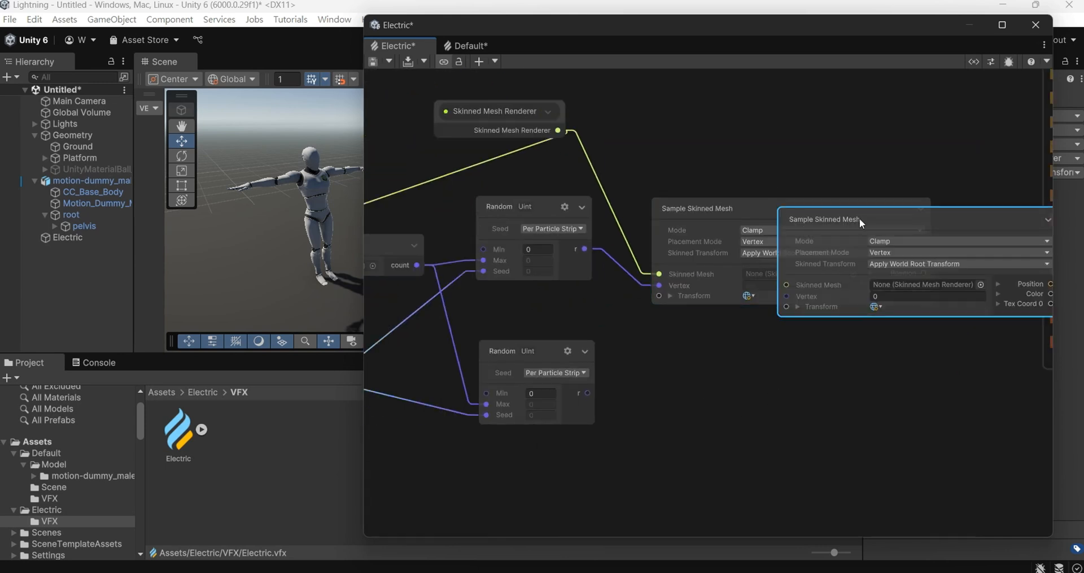
{"action": "left_click_drag", "start_coordinate": [859, 218], "coordinate": [734, 358]}
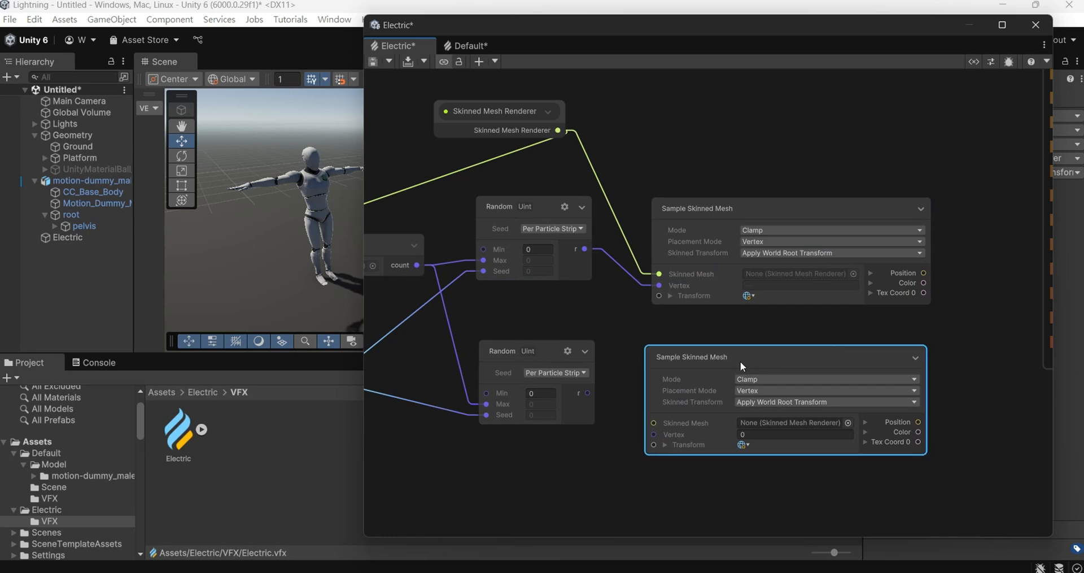
{"action": "scroll", "coordinate": [766, 392], "scroll_direction": "up", "scroll_amount": 2}
{"action": "left_click", "coordinate": [767, 392]}
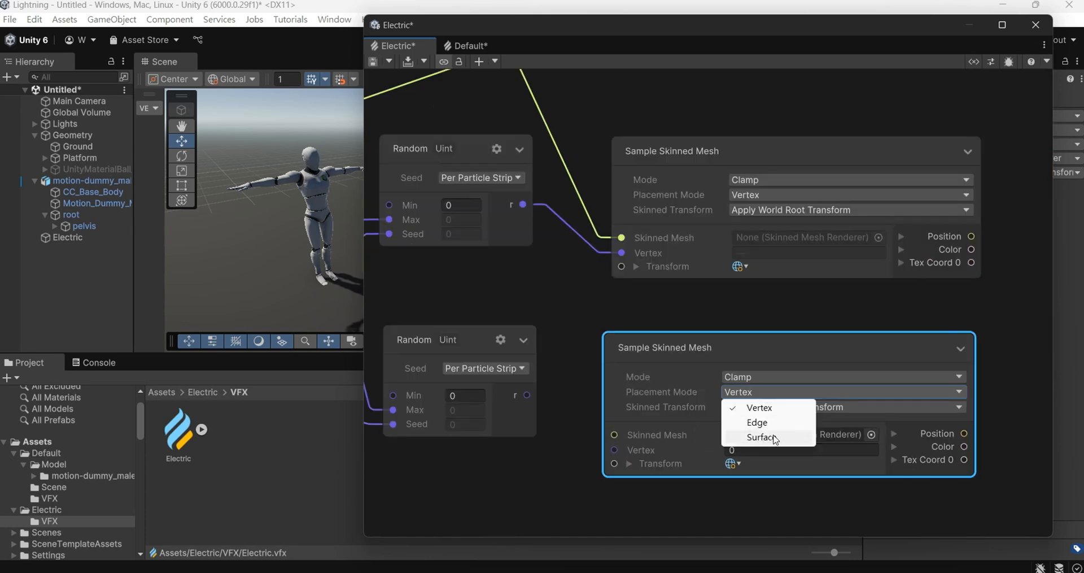
{"action": "left_click", "coordinate": [772, 439]}
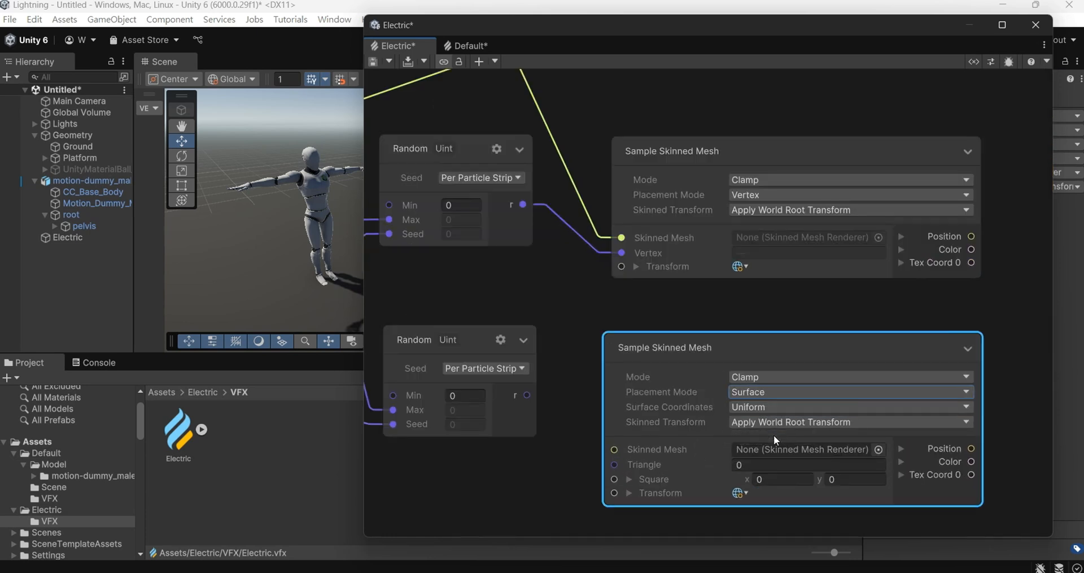
Connect Skinned Mesh Renderer and the lower Random output to the duplicate's Skinned Mesh and Triangle inputs, then check its Transform space
{"action": "scroll", "coordinate": [774, 435], "scroll_direction": "down", "scroll_amount": 2}
{"action": "left_click_drag", "start_coordinate": [530, 112], "coordinate": [618, 428]}
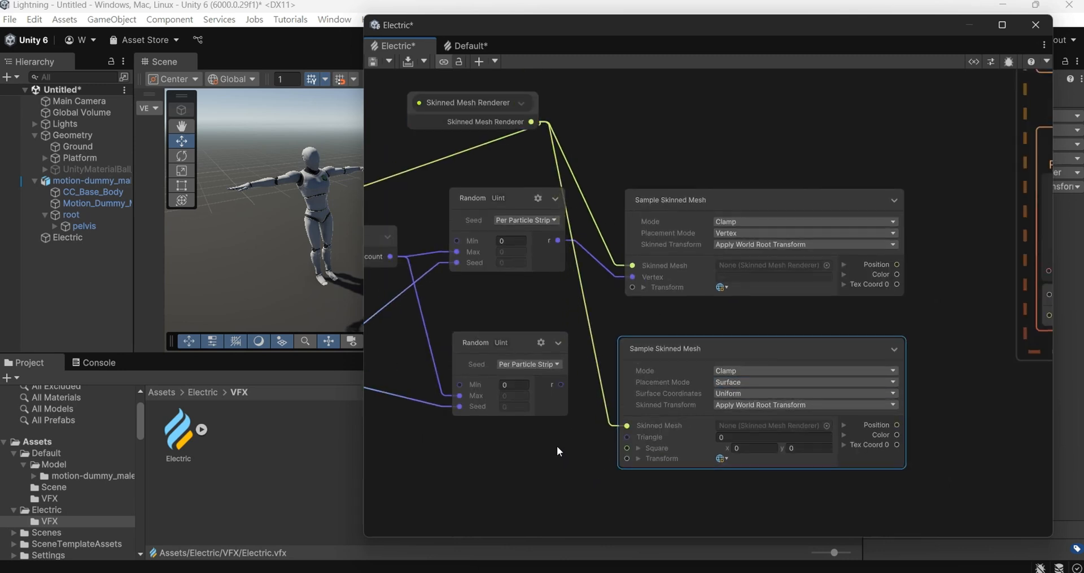
{"action": "left_click_drag", "start_coordinate": [561, 384], "coordinate": [621, 437]}
{"action": "left_click", "coordinate": [722, 458]}
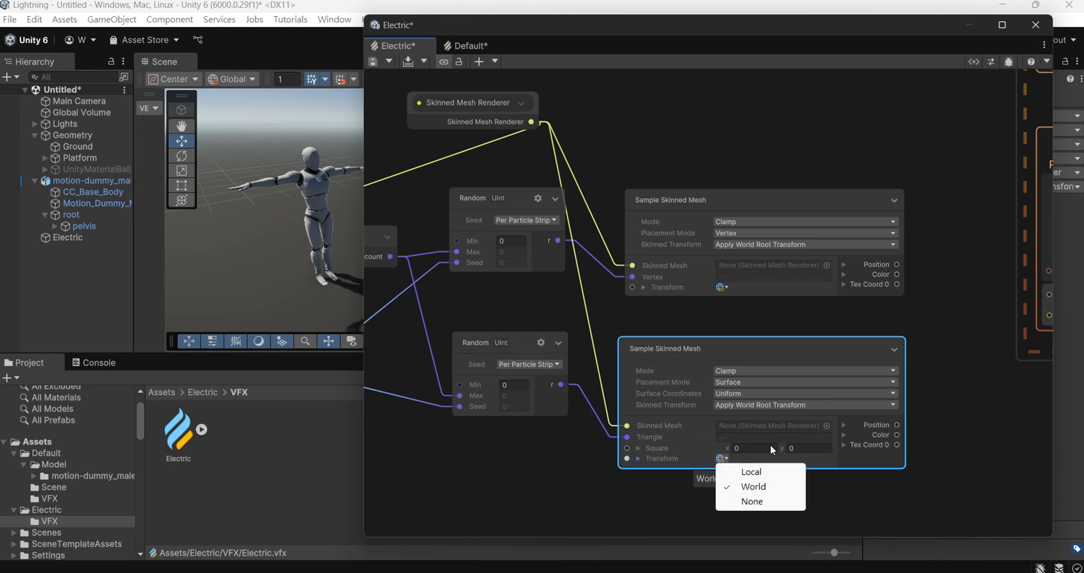
Look over the sampling network from the Skinned Mesh Renderer property to both Sample Skinned Mesh nodes and the space before Output ParticleStrip
{"action": "left_click", "coordinate": [917, 326]}
{"action": "middle_click_drag", "start_coordinate": [928, 321], "coordinate": [702, 327]}
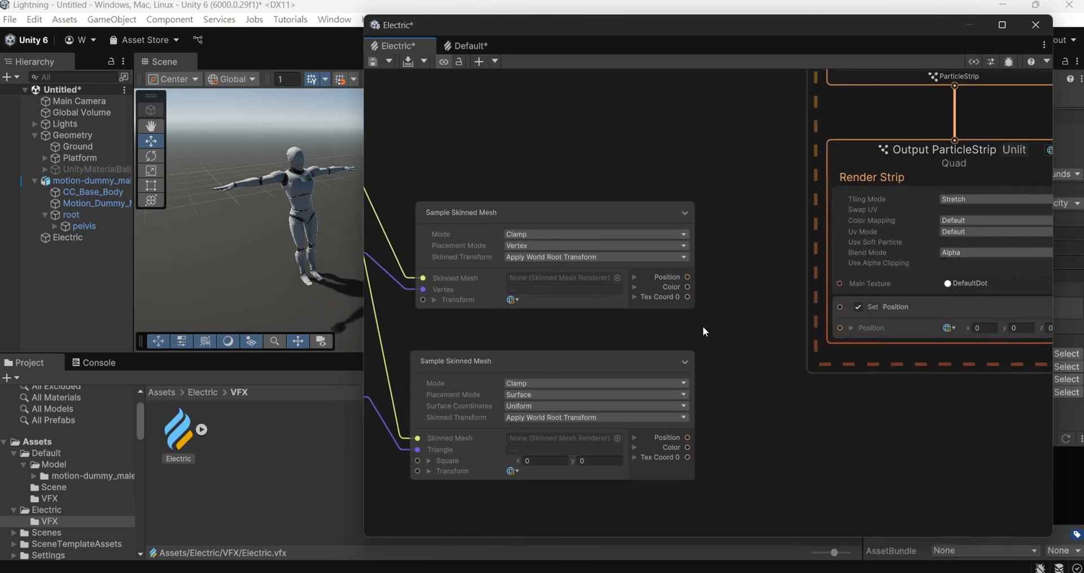
{"action": "scroll", "coordinate": [699, 263], "scroll_direction": "down", "scroll_amount": 2}
{"action": "middle_click_drag", "start_coordinate": [699, 264], "coordinate": [859, 281]}
{"action": "middle_click_drag", "start_coordinate": [623, 122], "coordinate": [782, 106]}
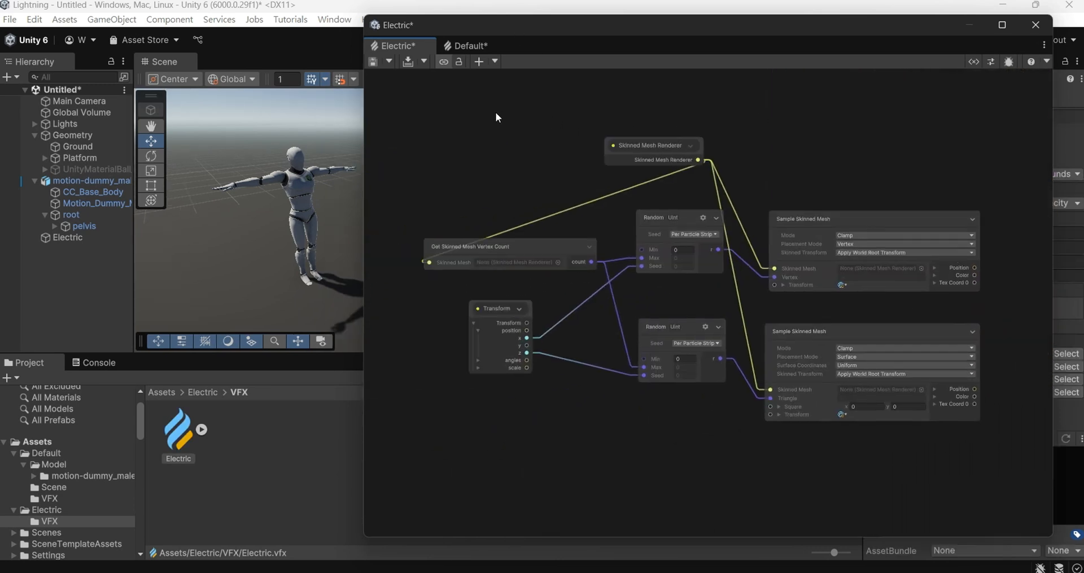
{"action": "left_click_drag", "start_coordinate": [495, 113], "coordinate": [855, 375]}
{"action": "middle_click_drag", "start_coordinate": [881, 226], "coordinate": [740, 234]}
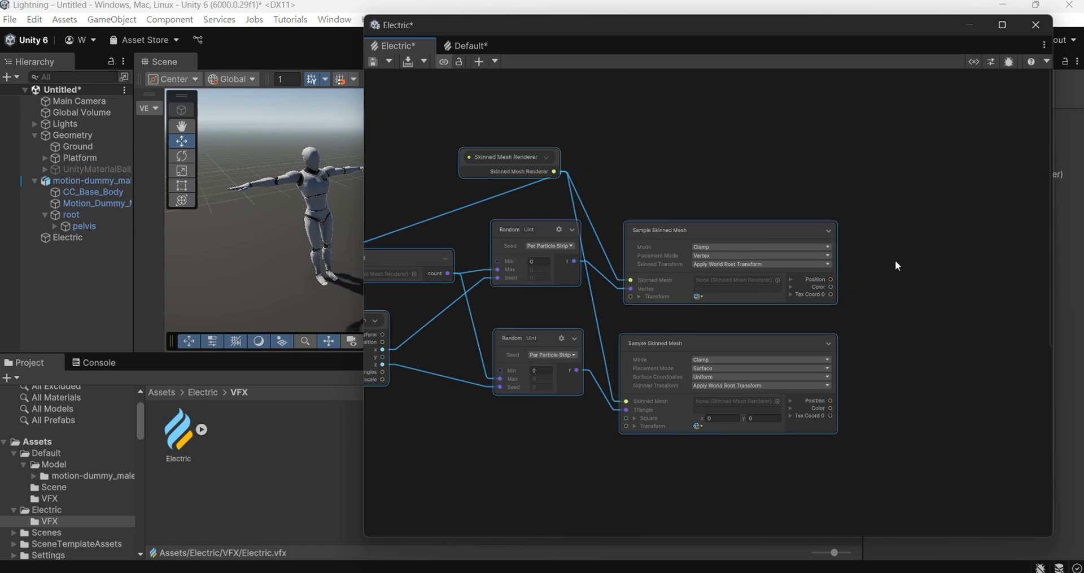
{"action": "middle_click_drag", "start_coordinate": [895, 260], "coordinate": [759, 232]}
{"action": "left_click", "coordinate": [751, 185]}
Add a Get Particle Index In Strip node in the space between the Sample Skinned Mesh nodes and the particle strip contexts
{"action": "right_click", "coordinate": [750, 161]}
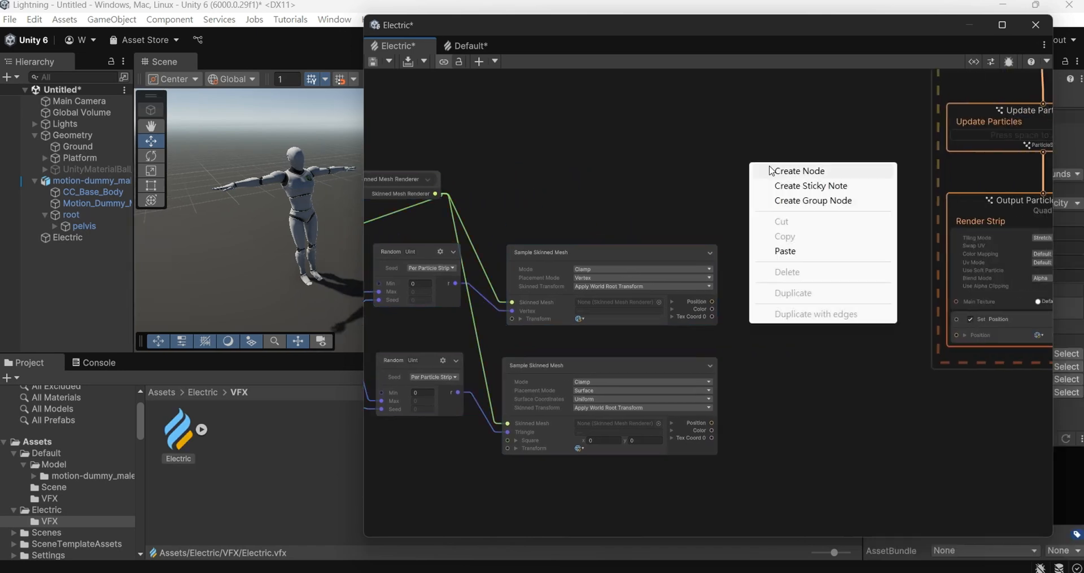
{"action": "left_click", "coordinate": [763, 170]}
{"action": "type", "text": "get"}
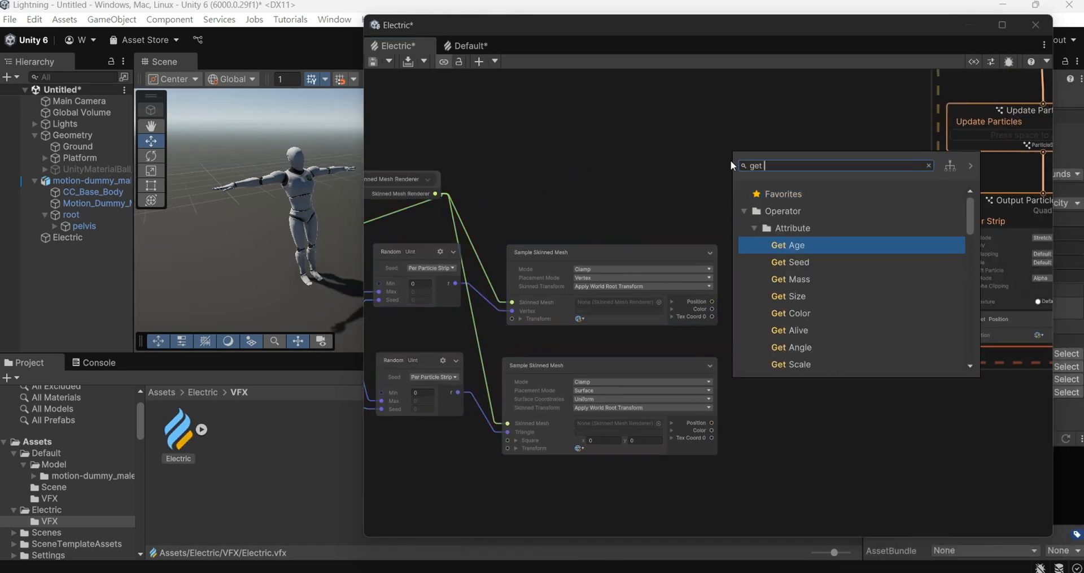
{"action": "type", "text": " part"}
{"action": "key", "text": "Down"}
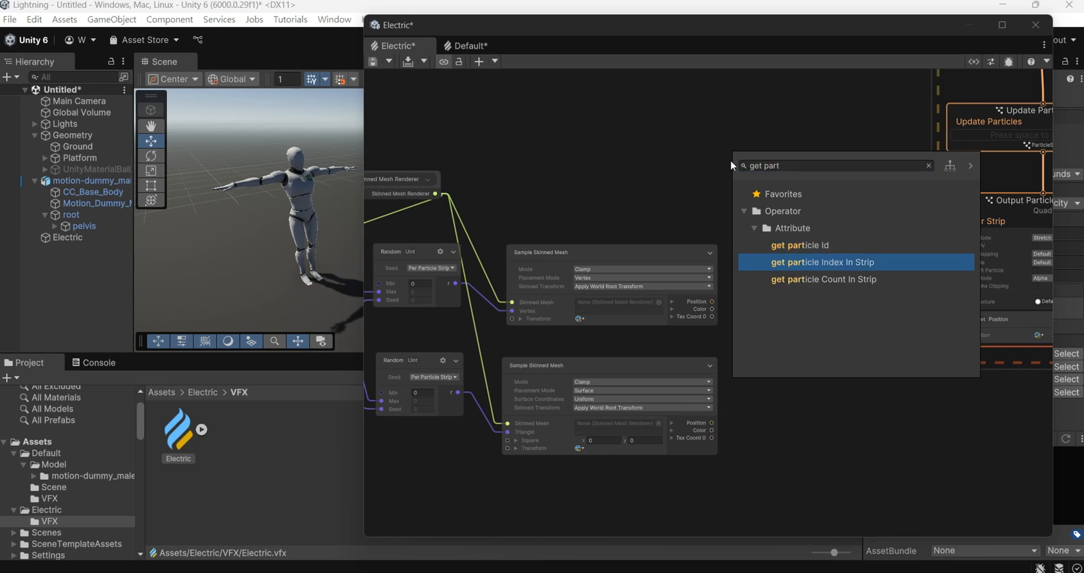
{"action": "key", "text": "Return"}
Add a Get Particle Count In Strip node and place it directly below the Get Particle Index In Strip node
{"action": "scroll", "coordinate": [845, 247], "scroll_direction": "up", "scroll_amount": 4}
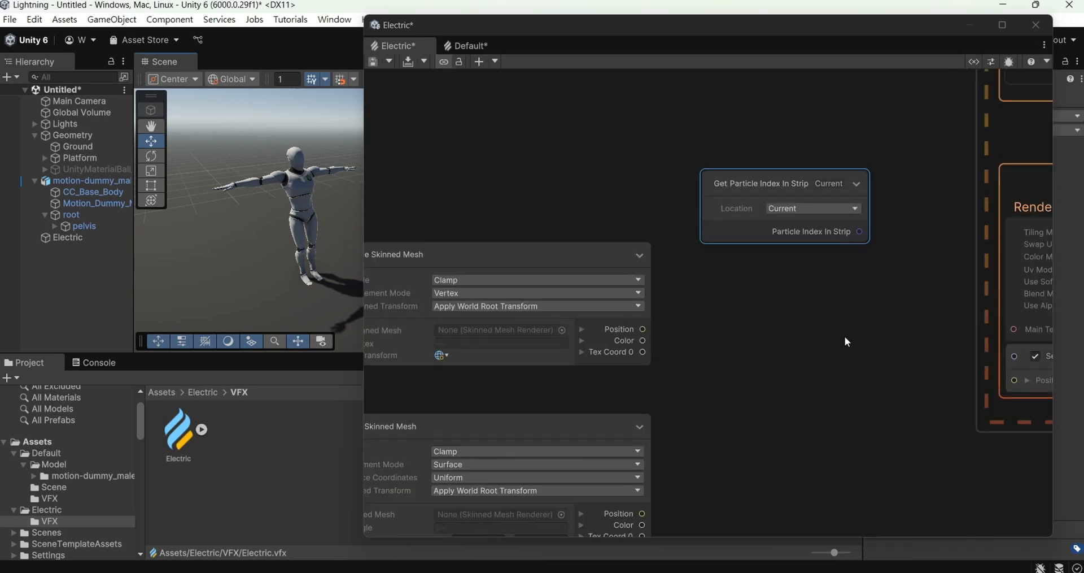
{"action": "middle_click_drag", "start_coordinate": [845, 337], "coordinate": [798, 331]}
{"action": "right_click", "coordinate": [695, 268]}
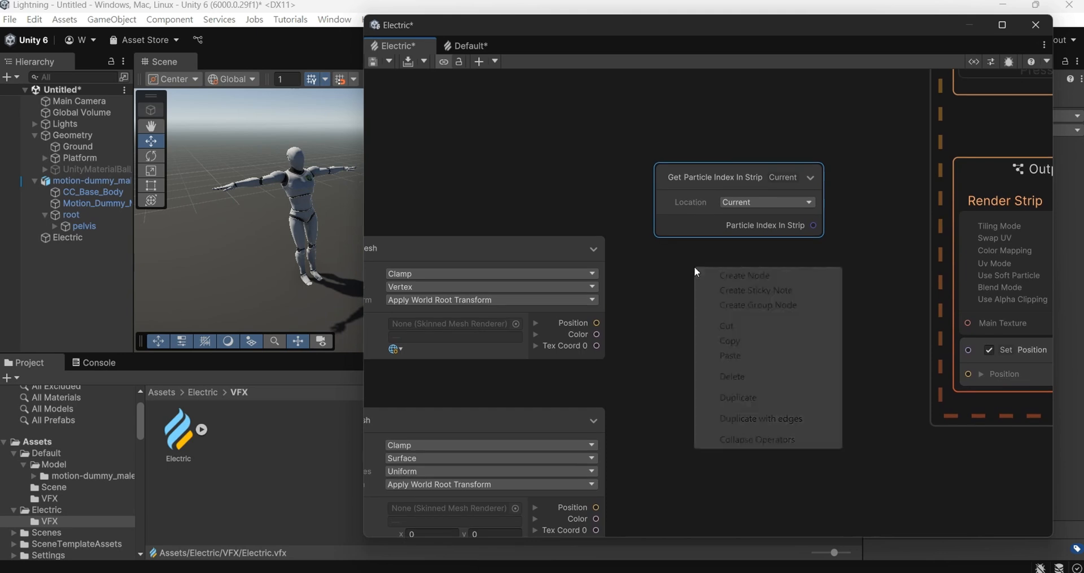
{"action": "left_click", "coordinate": [732, 275]}
{"action": "type", "text": "get p"}
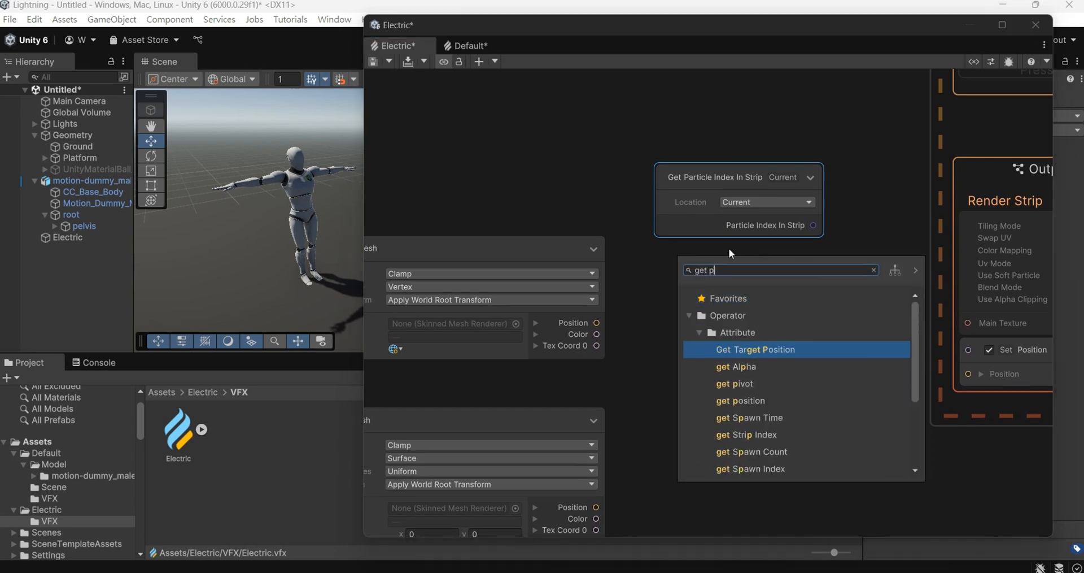
{"action": "type", "text": "article"}
{"action": "key", "text": "Down"}
{"action": "key", "text": "Down"}
{"action": "key", "text": "Return"}
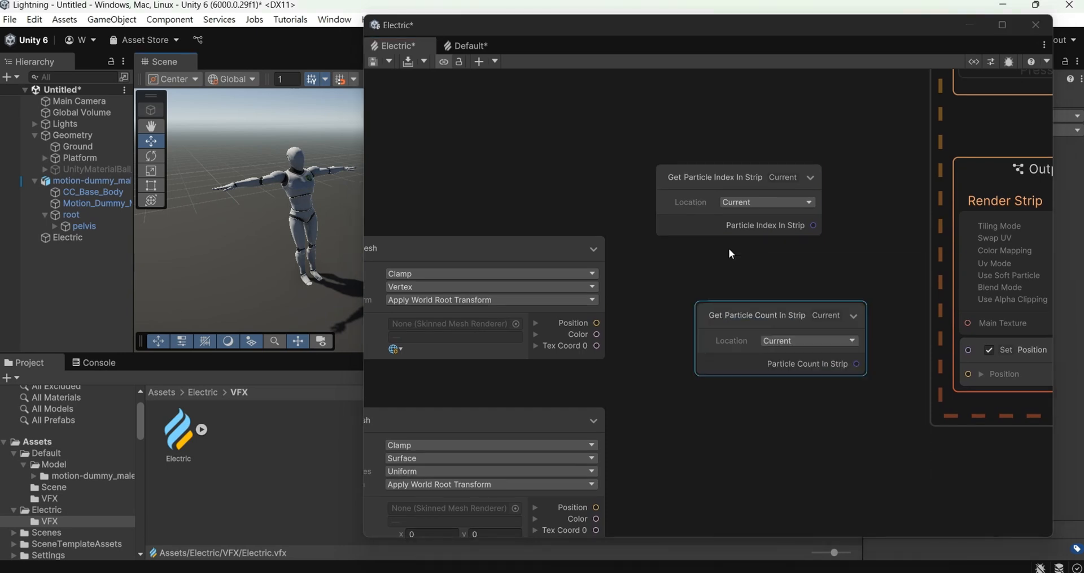
{"action": "scroll", "coordinate": [829, 361], "scroll_direction": "down", "scroll_amount": 3}
{"action": "left_click", "coordinate": [773, 232]}
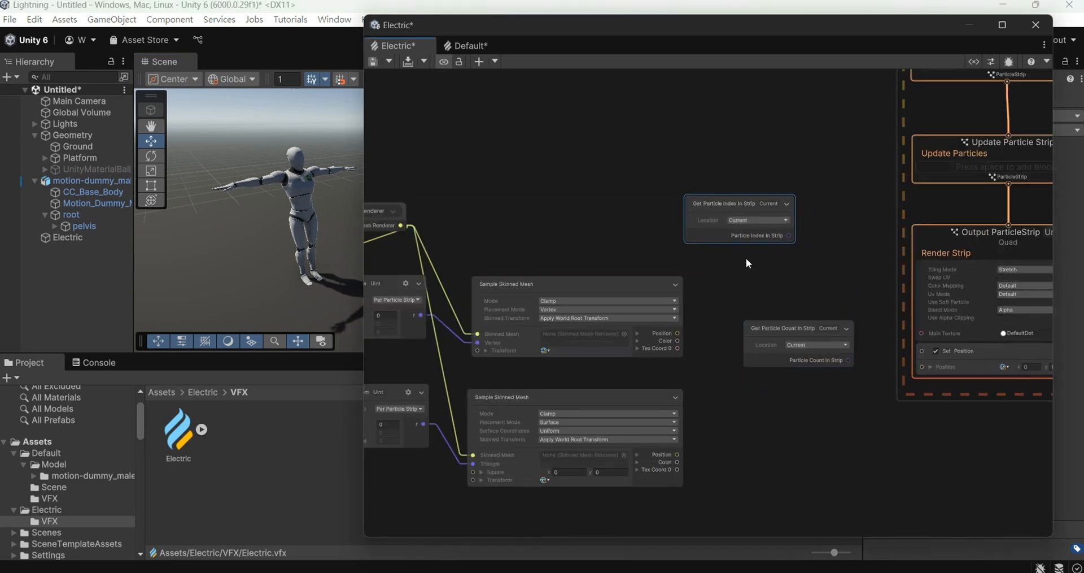
{"action": "left_click_drag", "start_coordinate": [776, 335], "coordinate": [724, 280]}
Add a Sequential Line node and place it below the Get Particle Count In Strip node
{"action": "scroll", "coordinate": [787, 374], "scroll_direction": "up", "scroll_amount": 2}
{"action": "right_click", "coordinate": [790, 328]}
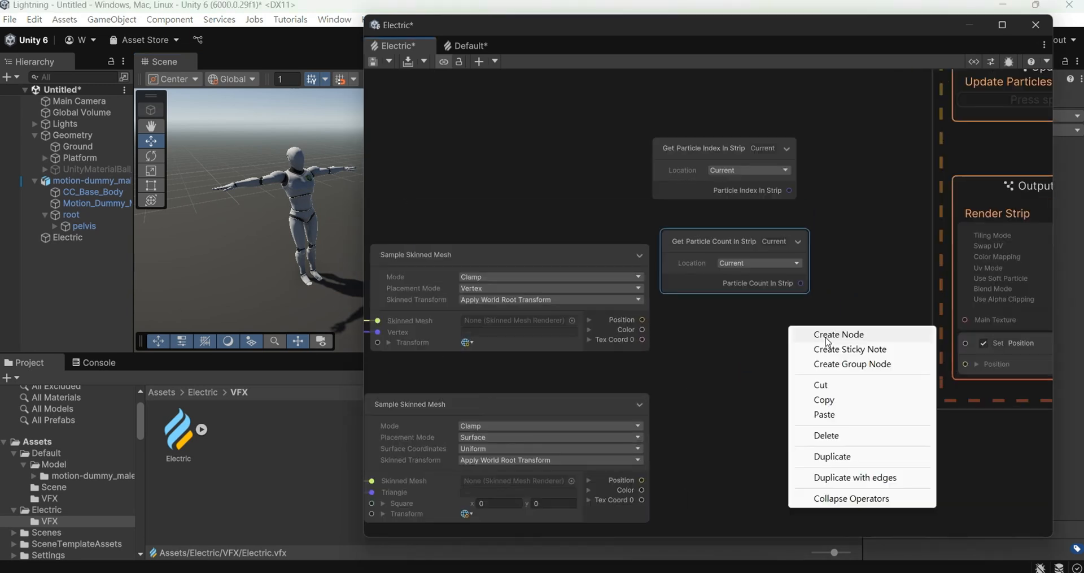
{"action": "left_click", "coordinate": [839, 334]}
{"action": "type", "text": "seq"}
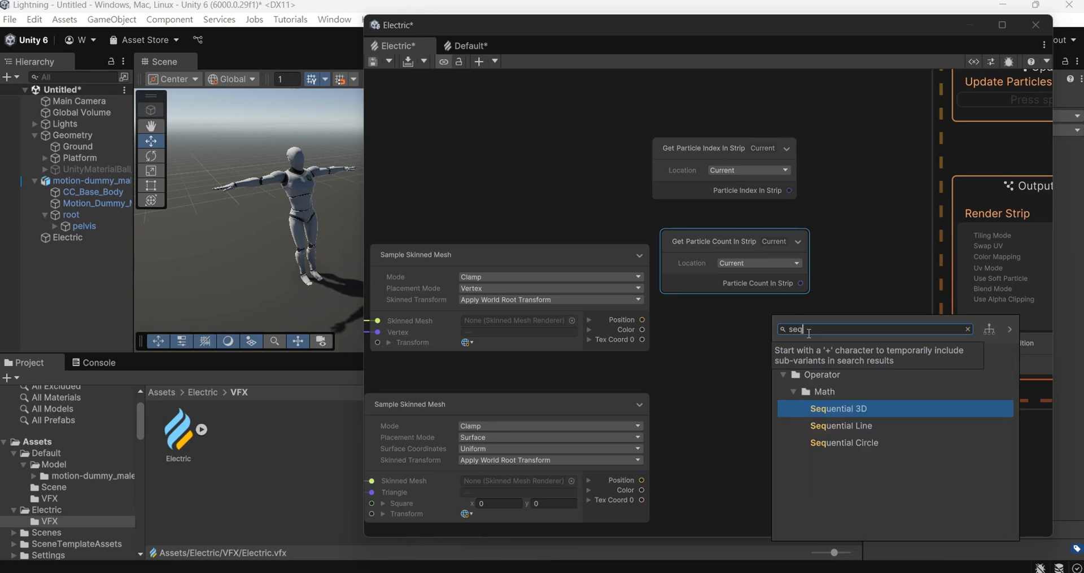
{"action": "type", "text": "u"}
{"action": "key", "text": "Down"}
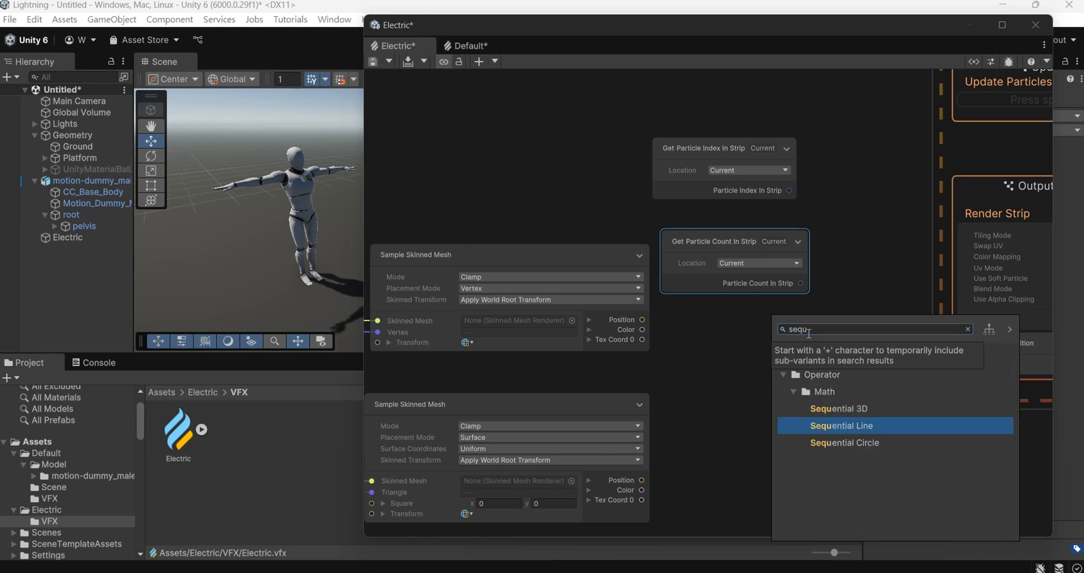
{"action": "key", "text": "Return"}
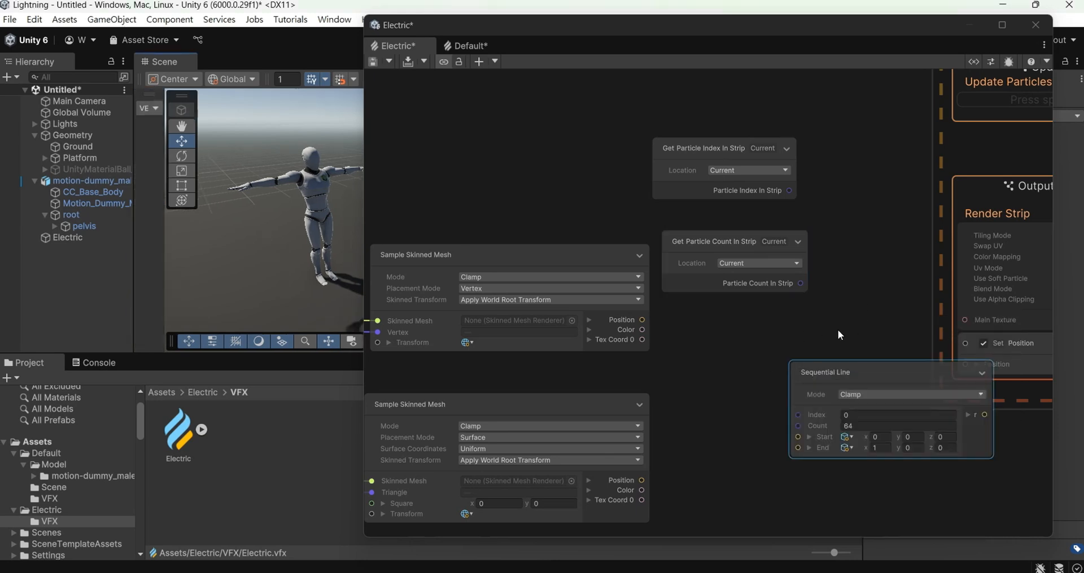
{"action": "scroll", "coordinate": [831, 330], "scroll_direction": "down", "scroll_amount": 1}
{"action": "left_click_drag", "start_coordinate": [813, 364], "coordinate": [744, 337]}
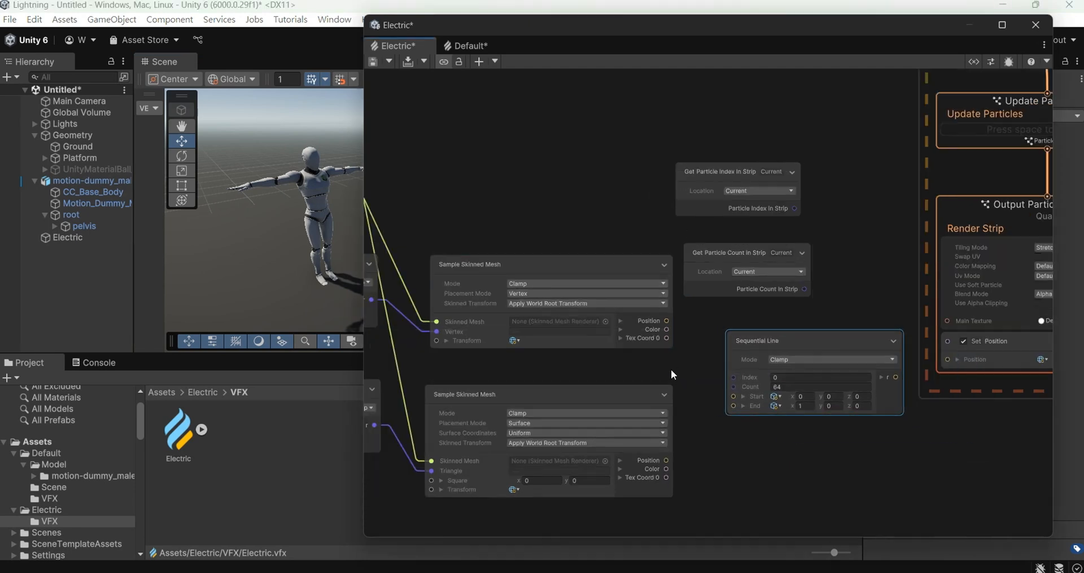
Connect the upper and lower Sample Skinned Mesh Position outputs to Sequential Line's Start and End, and spread it away from Get Particle Count In Strip
{"action": "left_click_drag", "start_coordinate": [667, 320], "coordinate": [730, 396]}
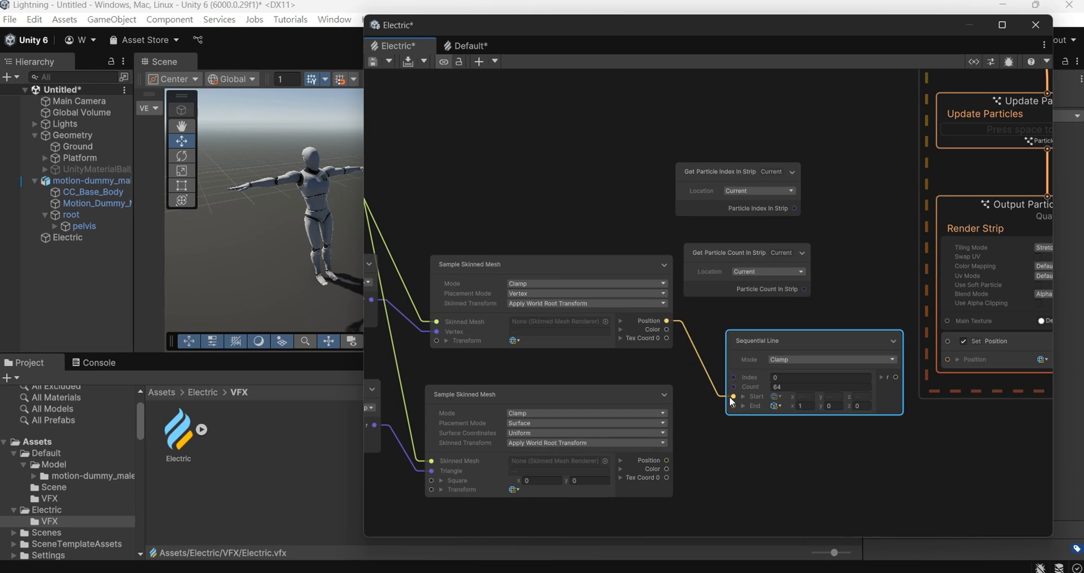
{"action": "left_click_drag", "start_coordinate": [667, 460], "coordinate": [730, 407]}
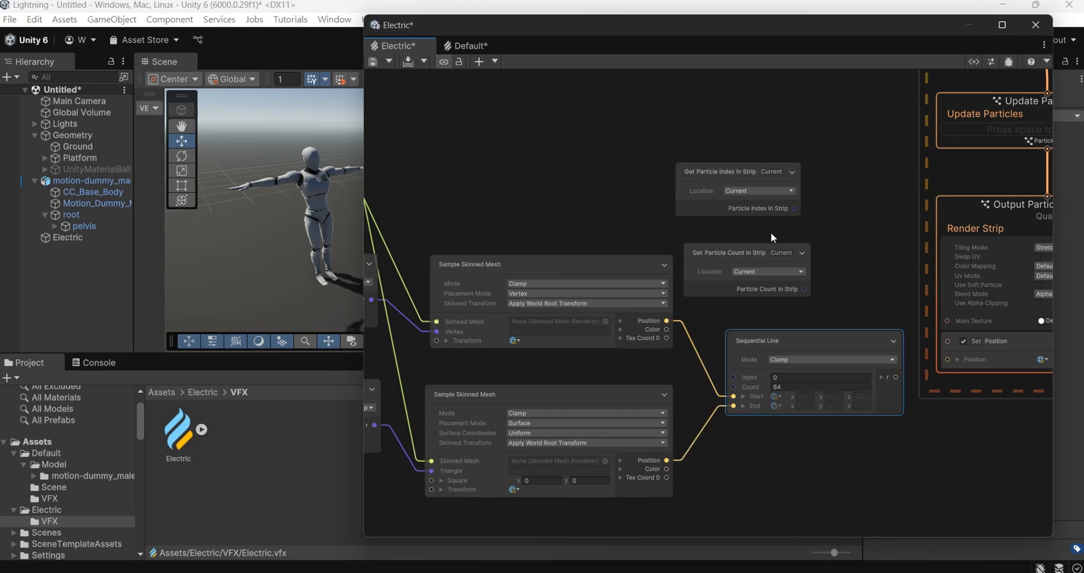
{"action": "mouse_move", "coordinate": [727, 260]}
{"action": "left_mouse_down"}
{"action": "mouse_move", "coordinate": [731, 235]}
{"action": "mouse_move", "coordinate": [722, 243]}
{"action": "left_mouse_up"}
{"action": "left_click_drag", "start_coordinate": [809, 340], "coordinate": [817, 347]}
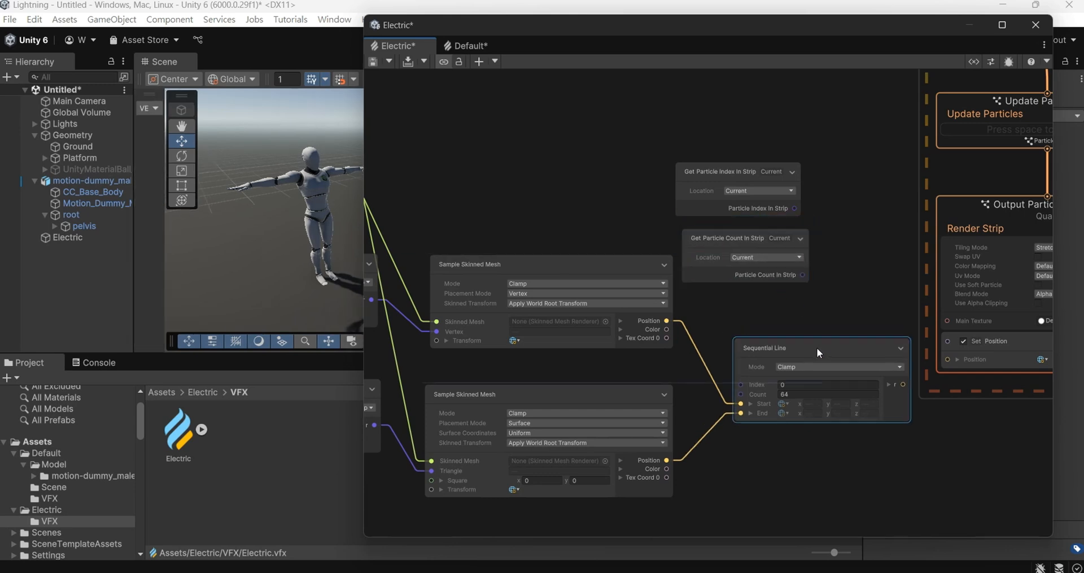
Connect Particle Count In Strip and Particle Index In Strip to Sequential Line's Count and Index, and its r output to Set Position's Position
{"action": "left_click_drag", "start_coordinate": [811, 274], "coordinate": [738, 396]}
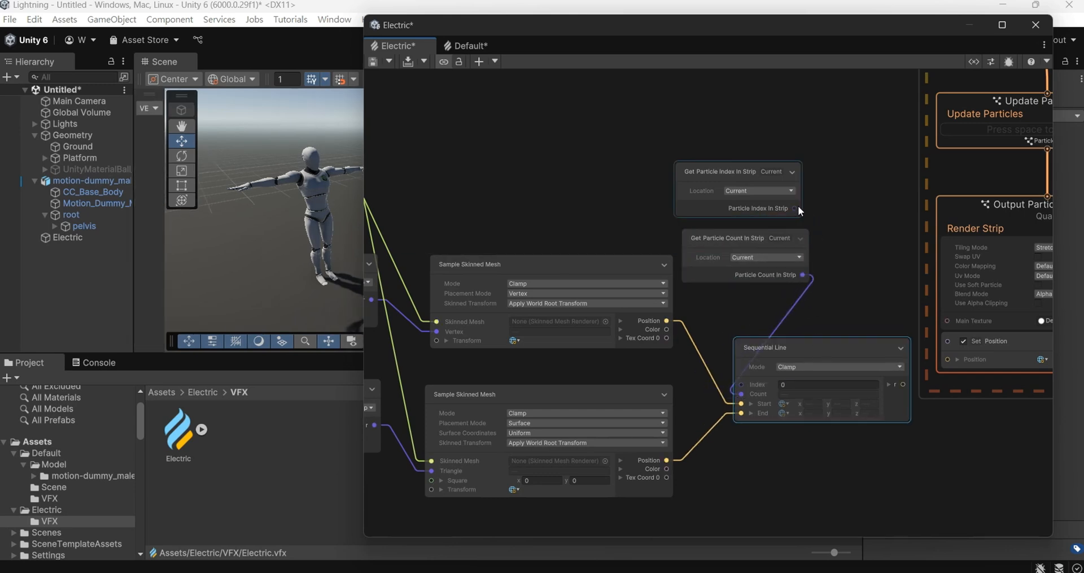
{"action": "left_click_drag", "start_coordinate": [798, 209], "coordinate": [733, 378]}
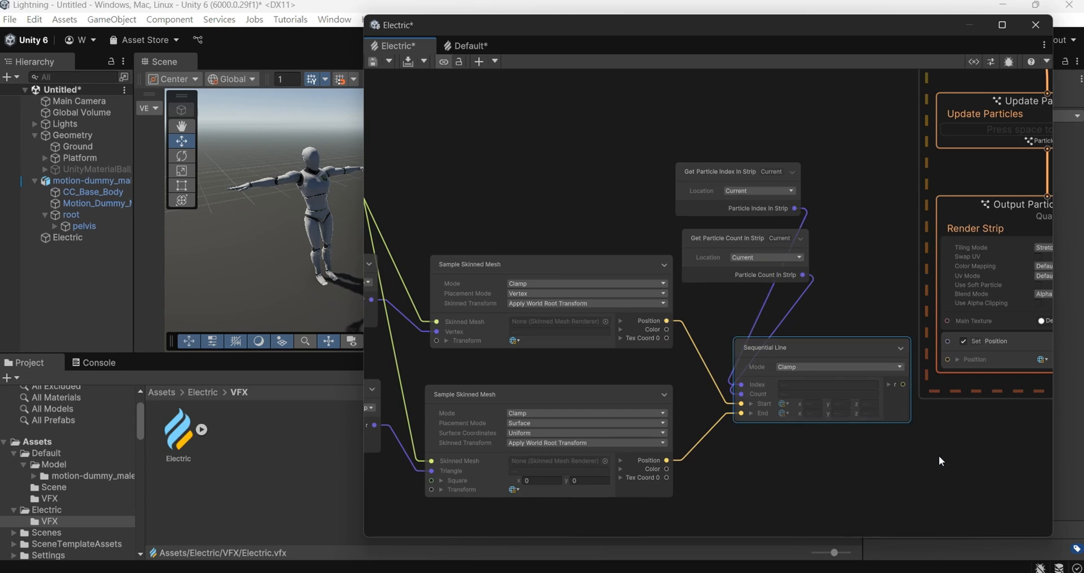
{"action": "middle_click_drag", "start_coordinate": [940, 455], "coordinate": [676, 420]}
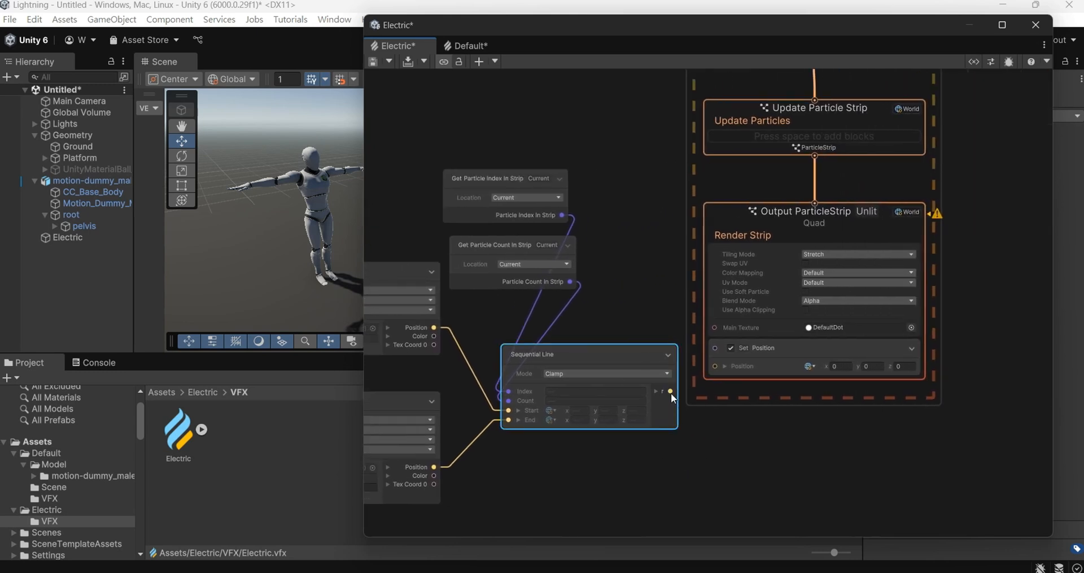
{"action": "left_click_drag", "start_coordinate": [670, 392], "coordinate": [714, 366]}
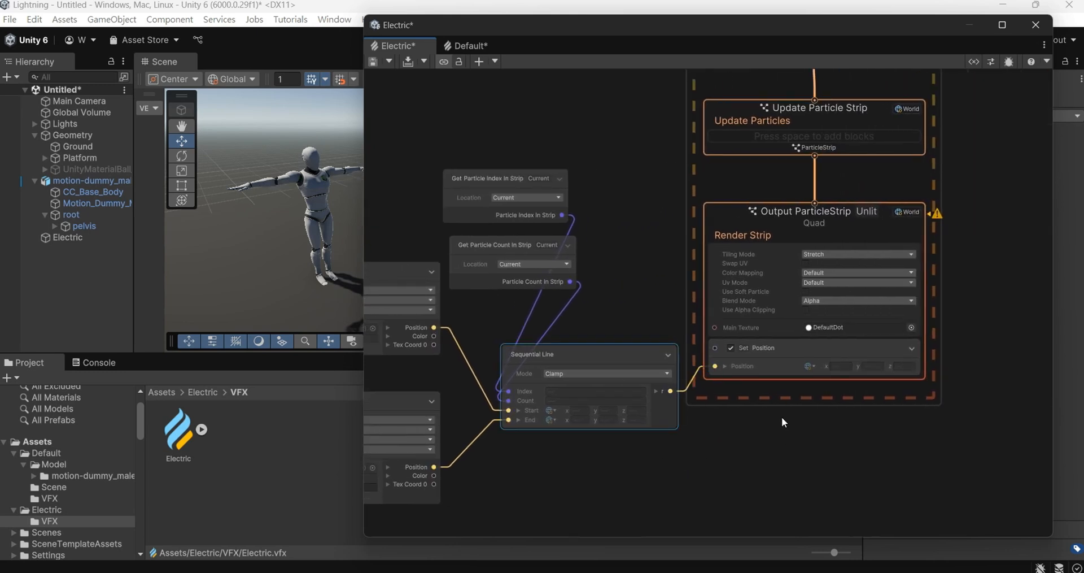
Move the mesh-sampling nodes and the two Get Particle nodes farther from Sequential Line to tidy the graph spacing
{"action": "left_click_drag", "start_coordinate": [629, 31], "coordinate": [717, 25]}
{"action": "middle_click_drag", "start_coordinate": [727, 202], "coordinate": [992, 180]}
{"action": "scroll", "coordinate": [746, 163], "scroll_direction": "down", "scroll_amount": 2}
{"action": "middle_click_drag", "start_coordinate": [678, 168], "coordinate": [798, 190]}
{"action": "scroll", "coordinate": [798, 188], "scroll_direction": "down", "scroll_amount": 2}
{"action": "left_click_drag", "start_coordinate": [595, 162], "coordinate": [898, 381]}
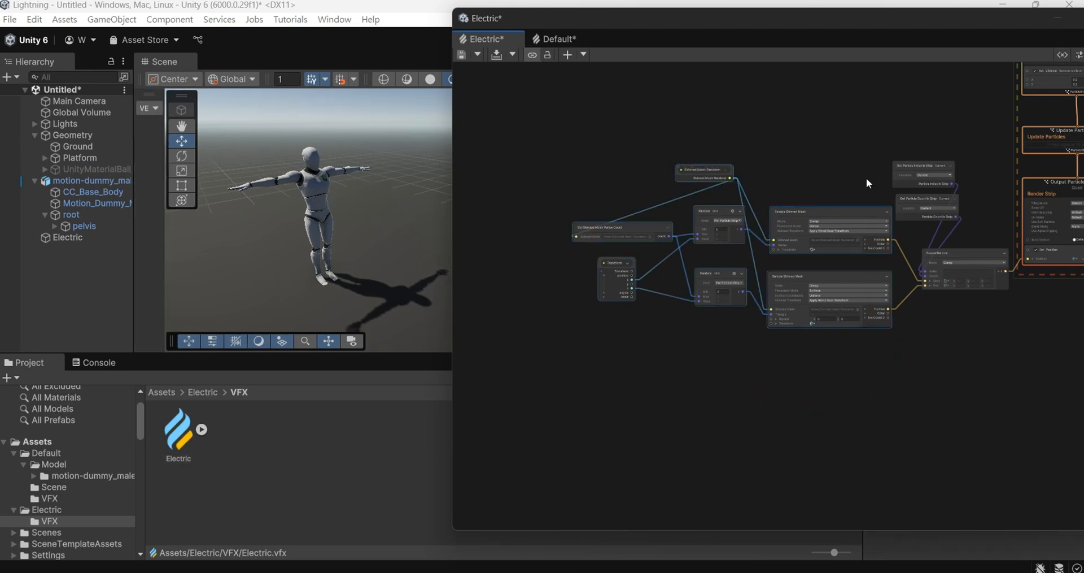
{"action": "left_click_drag", "start_coordinate": [855, 213], "coordinate": [818, 215]}
{"action": "left_click_drag", "start_coordinate": [878, 162], "coordinate": [912, 203]}
{"action": "left_click", "coordinate": [918, 175]}
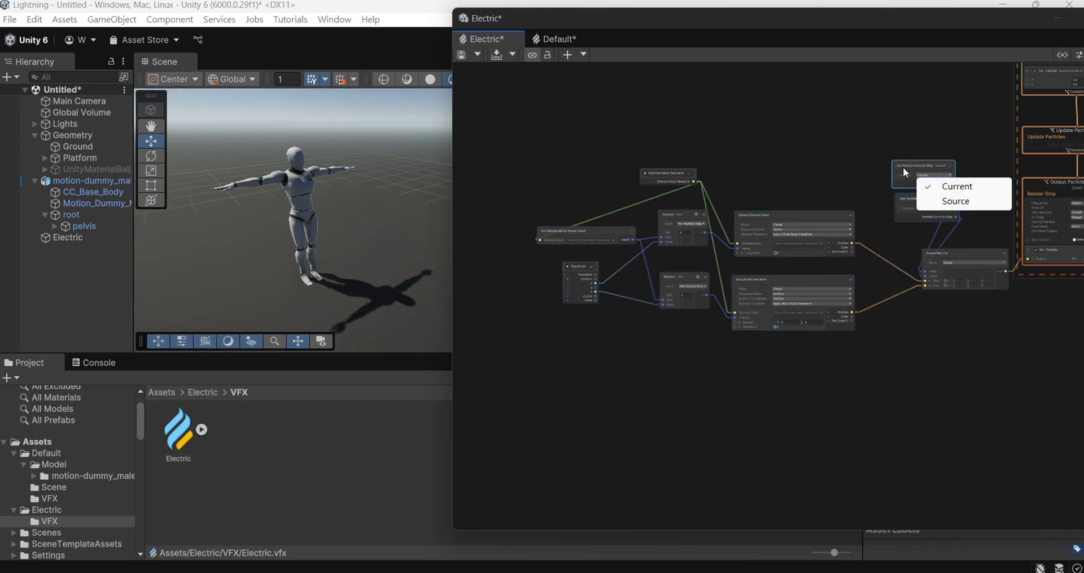
{"action": "left_click_drag", "start_coordinate": [905, 166], "coordinate": [872, 166]}
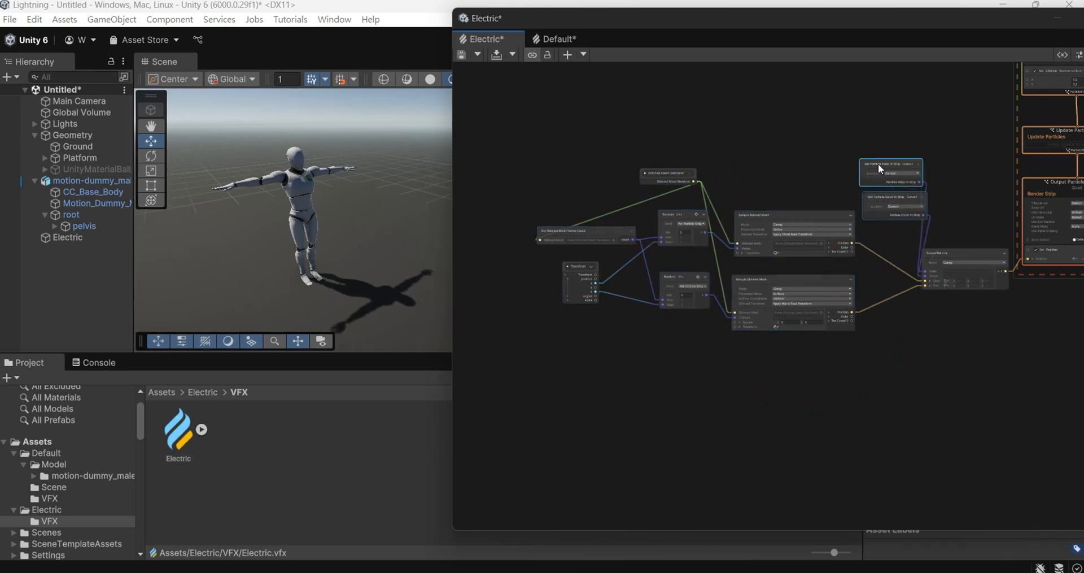
Add a second Set Position block below the existing one in the Output ParticleStrip context
{"action": "scroll", "coordinate": [951, 205], "scroll_direction": "up", "scroll_amount": 3}
{"action": "scroll", "coordinate": [944, 219], "scroll_direction": "up", "scroll_amount": 2}
{"action": "scroll", "coordinate": [944, 222], "scroll_direction": "down", "scroll_amount": 6}
{"action": "middle_click_drag", "start_coordinate": [1012, 348], "coordinate": [743, 373]}
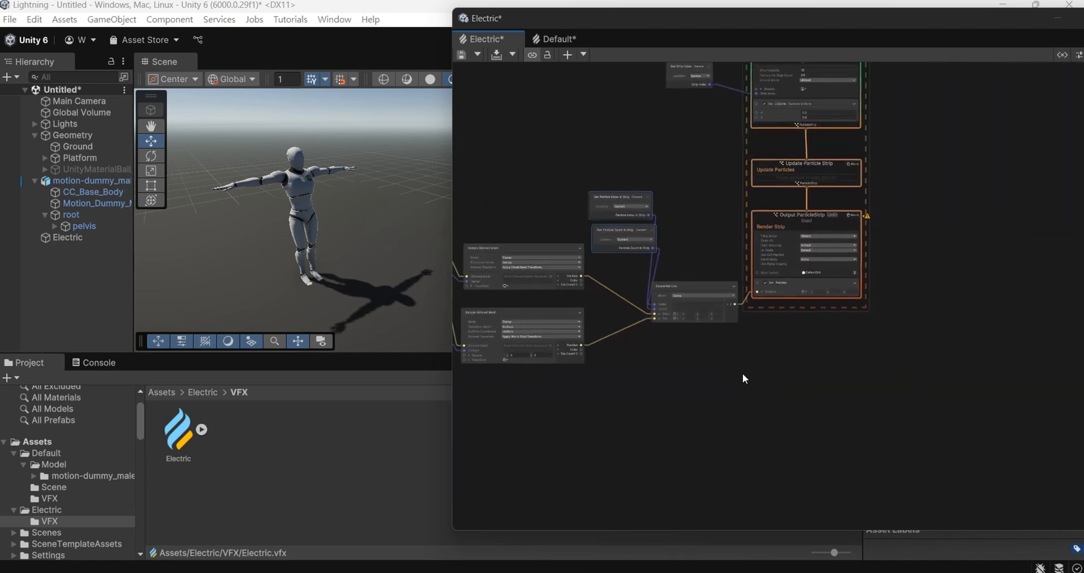
{"action": "scroll", "coordinate": [790, 362], "scroll_direction": "up", "scroll_amount": 3}
{"action": "scroll", "coordinate": [861, 321], "scroll_direction": "up", "scroll_amount": 3}
{"action": "left_click", "coordinate": [876, 318]}
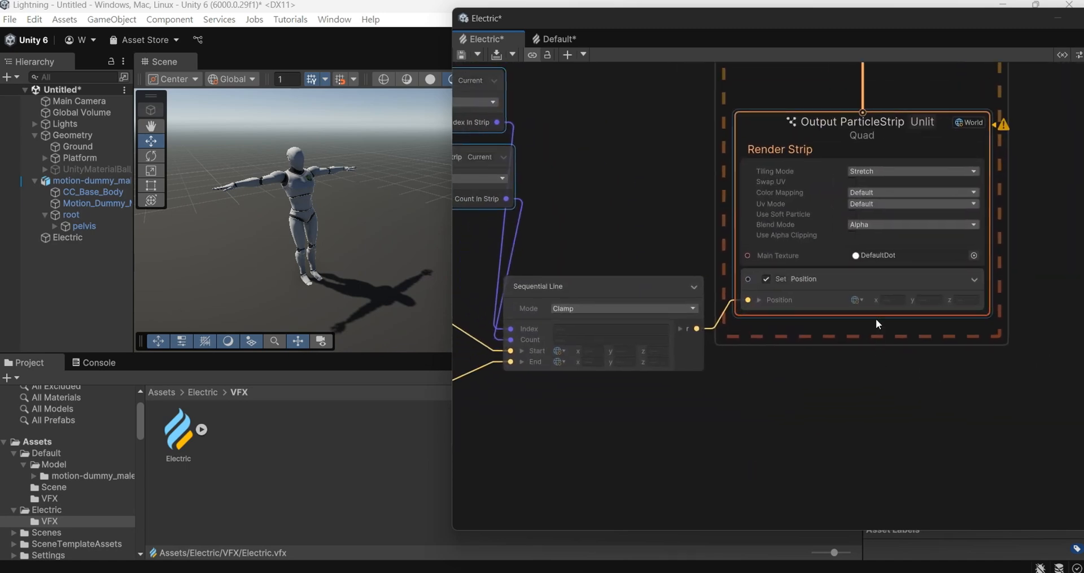
{"action": "right_click", "coordinate": [869, 314]}
{"action": "left_click", "coordinate": [875, 320]}
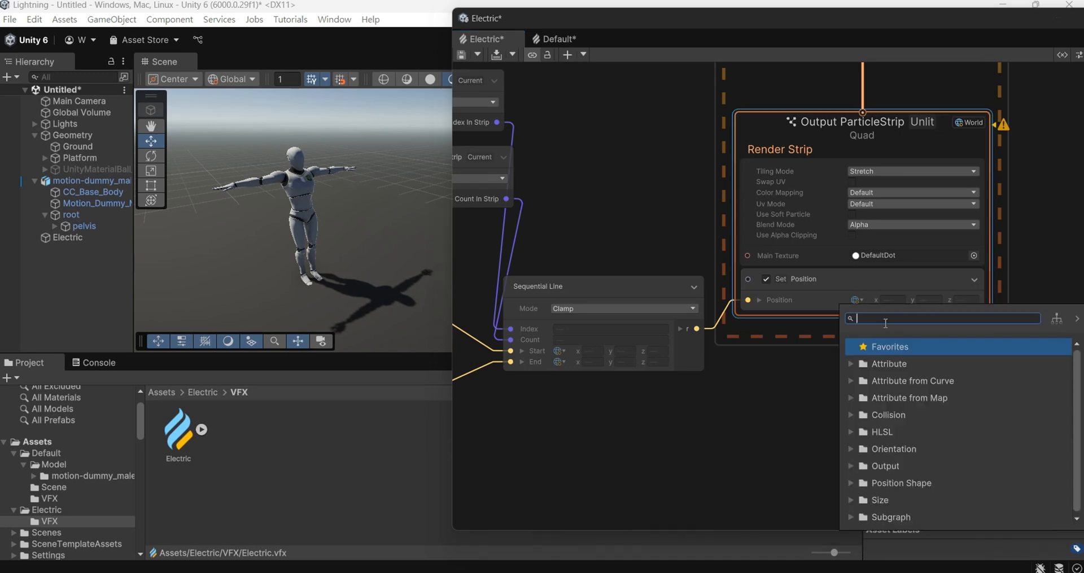
{"action": "type", "text": "add po"}
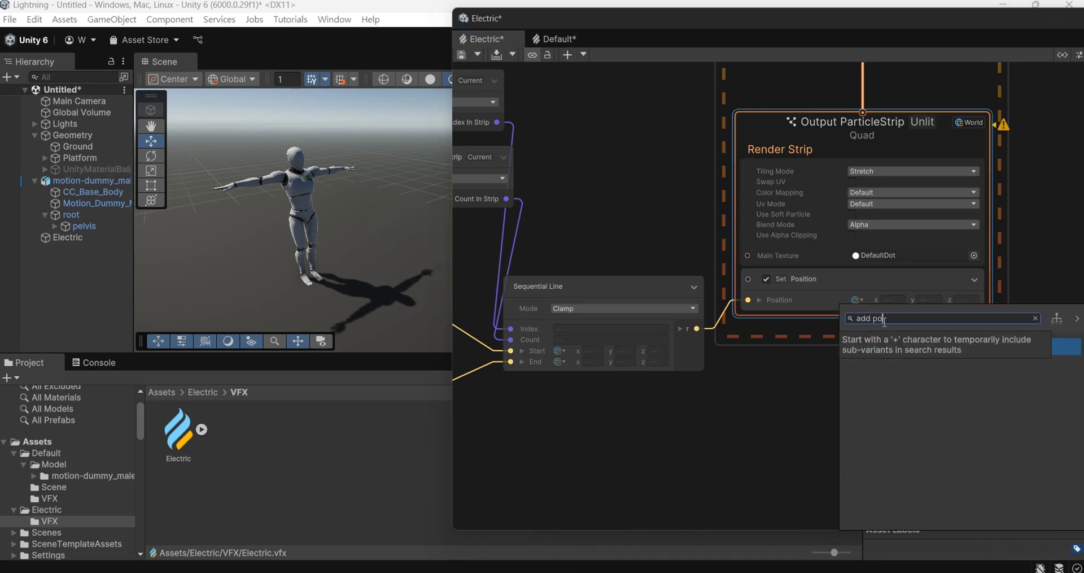
{"action": "type", "text": " p"}
{"action": "key", "text": "BackSpace"}
{"action": "key", "text": "BackSpace"}
{"action": "key", "text": "BackSpace"}
{"action": "key", "text": "BackSpace"}
{"action": "key", "text": "BackSpace"}
{"action": "type", "text": "set p"}
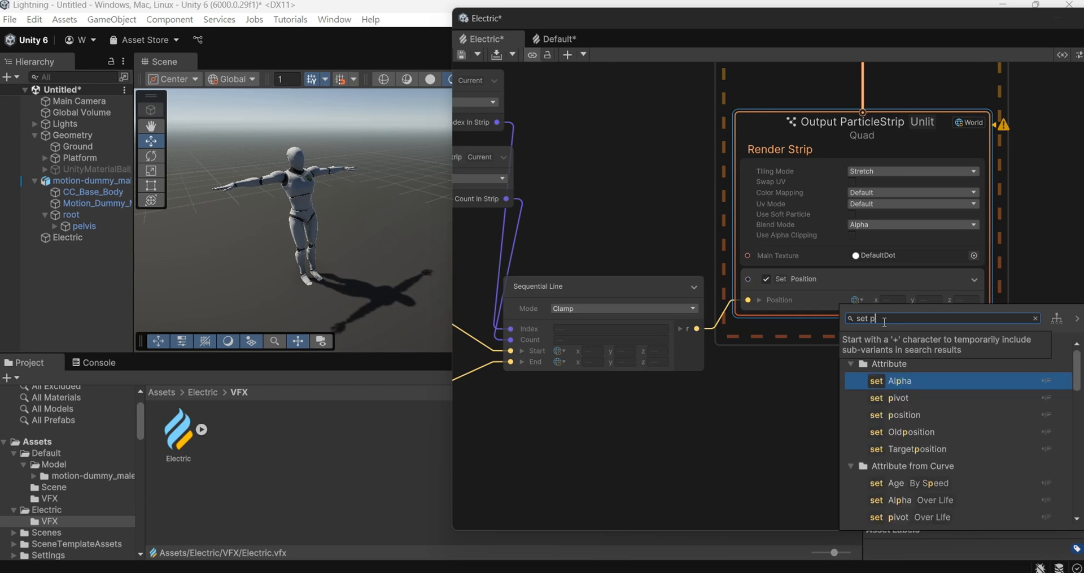
{"action": "type", "text": "os"}
{"action": "key", "text": "Return"}
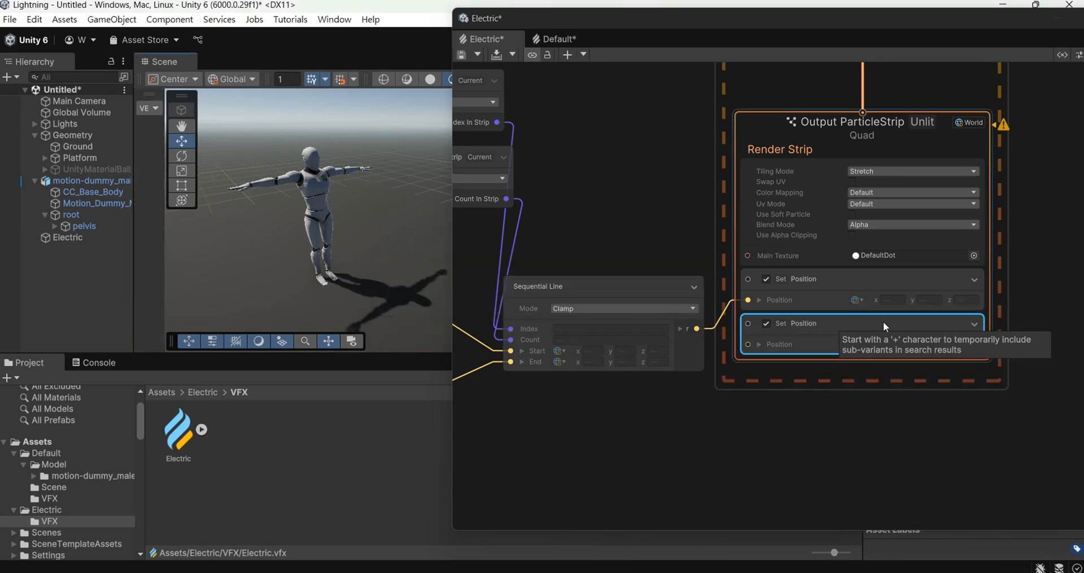
Set the second Set Position block's composition to Add and move the Sequential Line node higher beside the output context
{"action": "left_click_drag", "start_coordinate": [993, 26], "coordinate": [792, 34]}
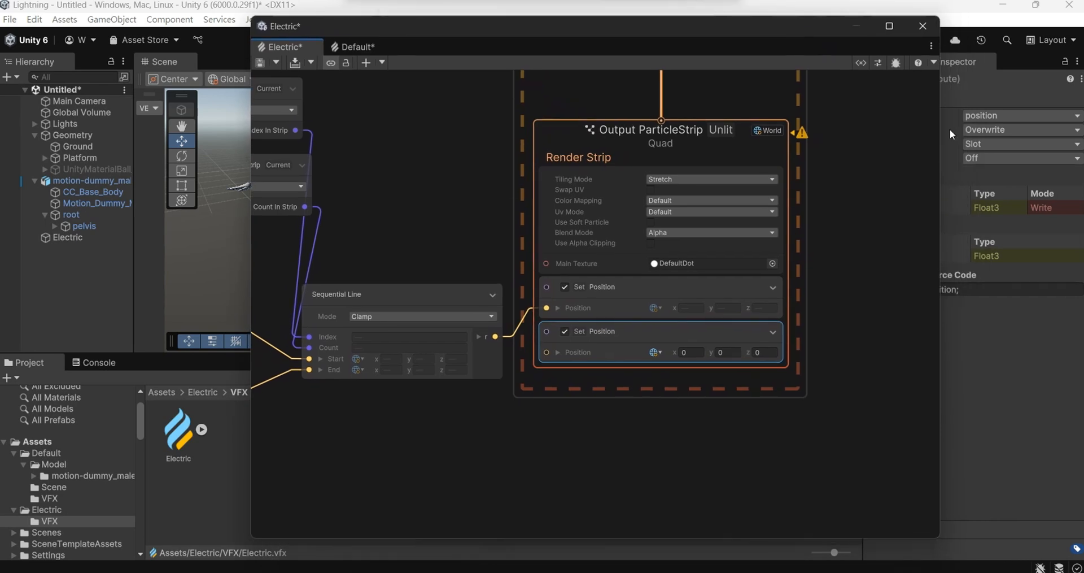
{"action": "left_click", "coordinate": [1017, 129]}
{"action": "left_click", "coordinate": [1014, 159]}
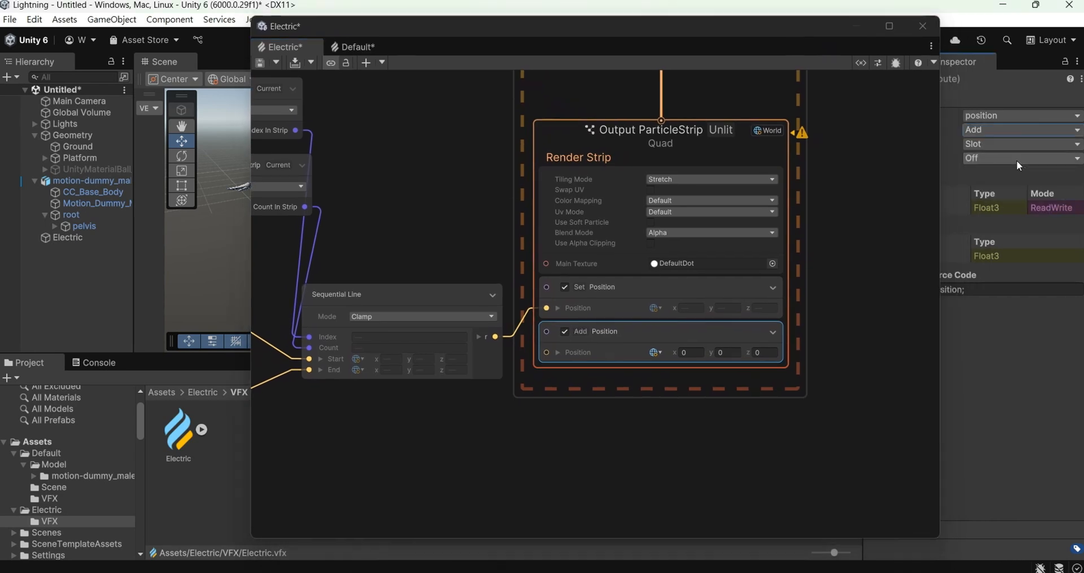
{"action": "left_click_drag", "start_coordinate": [457, 290], "coordinate": [471, 223]}
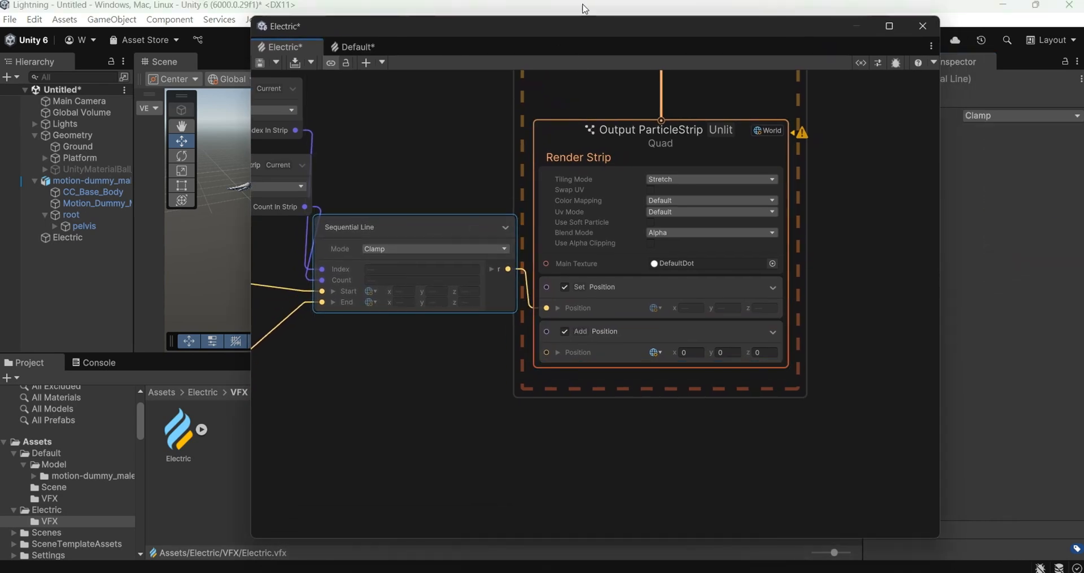
Move the floating VFX graph window aside so the dummy in the Scene view is uncovered
{"action": "left_click_drag", "start_coordinate": [561, 27], "coordinate": [778, 55]}
{"action": "scroll", "coordinate": [702, 363], "scroll_direction": "down", "scroll_amount": 2}
{"action": "scroll", "coordinate": [701, 364], "scroll_direction": "down", "scroll_amount": 6}
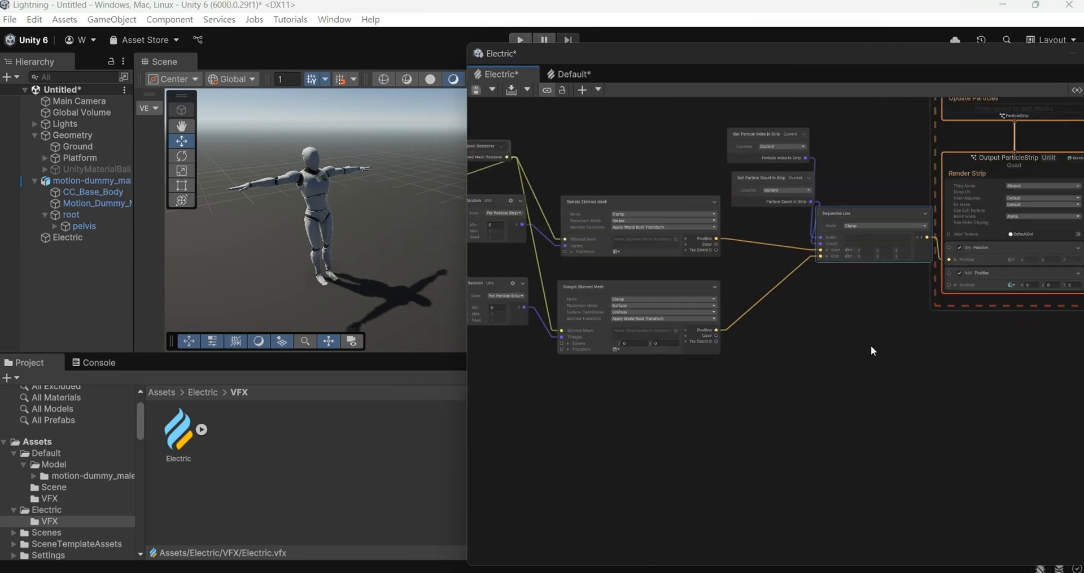
{"action": "left_click_drag", "start_coordinate": [667, 312], "coordinate": [677, 315]}
{"action": "left_click_drag", "start_coordinate": [701, 237], "coordinate": [684, 173]}
{"action": "scroll", "coordinate": [878, 325], "scroll_direction": "up", "scroll_amount": 4}
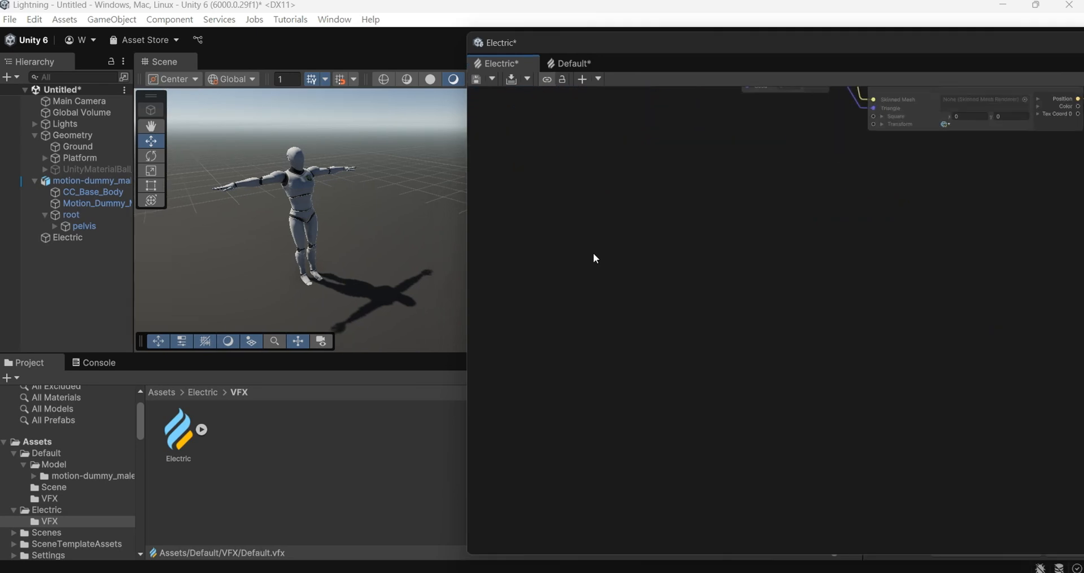
Add a Total Time (VFX) node in the empty area below the mesh-sampling nodes
{"action": "right_click", "coordinate": [615, 277]}
{"action": "left_click", "coordinate": [658, 283]}
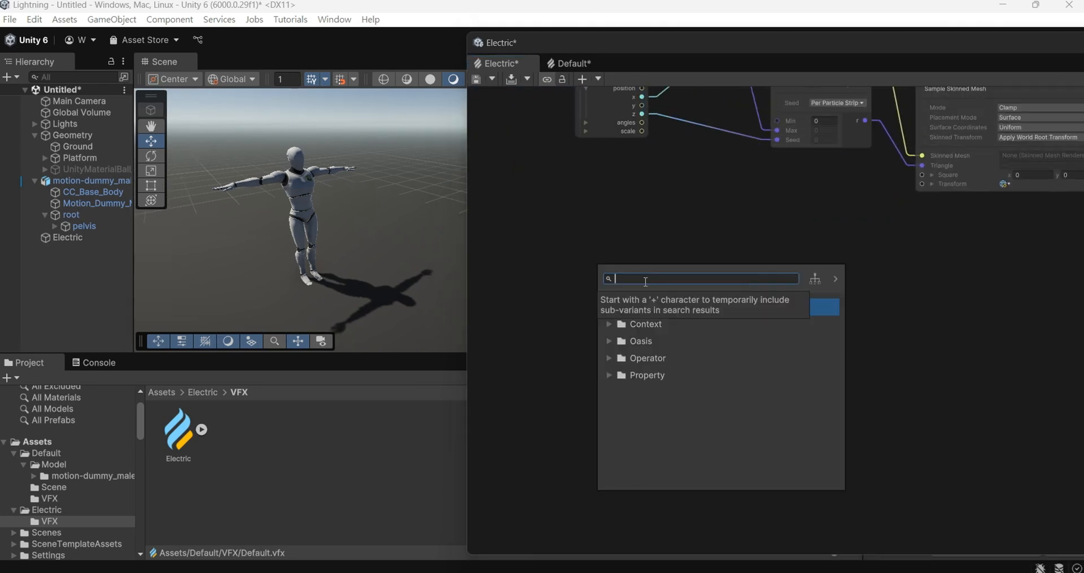
{"action": "type", "text": "tot"}
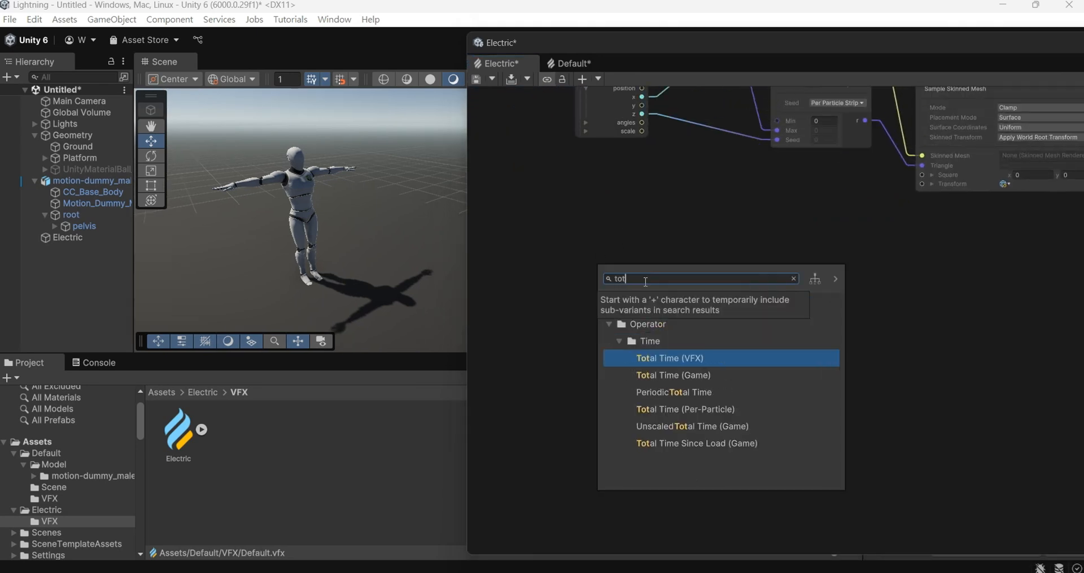
{"action": "key", "text": "Return"}
{"action": "scroll", "coordinate": [671, 345], "scroll_direction": "up", "scroll_amount": 2}
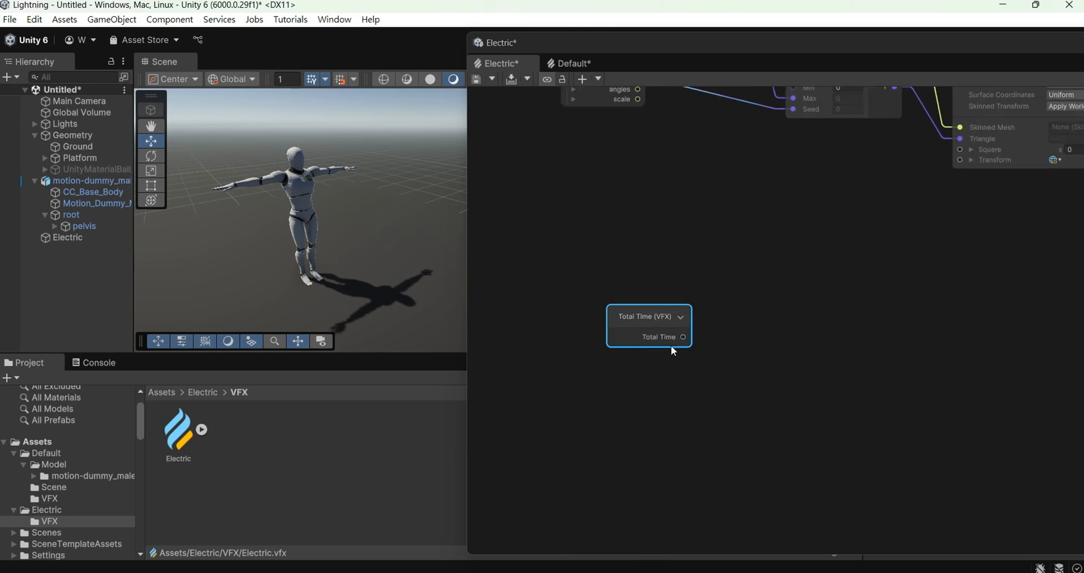
Add a Random Float node with its Seed set to Per Particle Strip and place it directly below Total Time
{"action": "right_click", "coordinate": [658, 386]}
{"action": "left_click", "coordinate": [702, 395]}
{"action": "type", "text": "rando"}
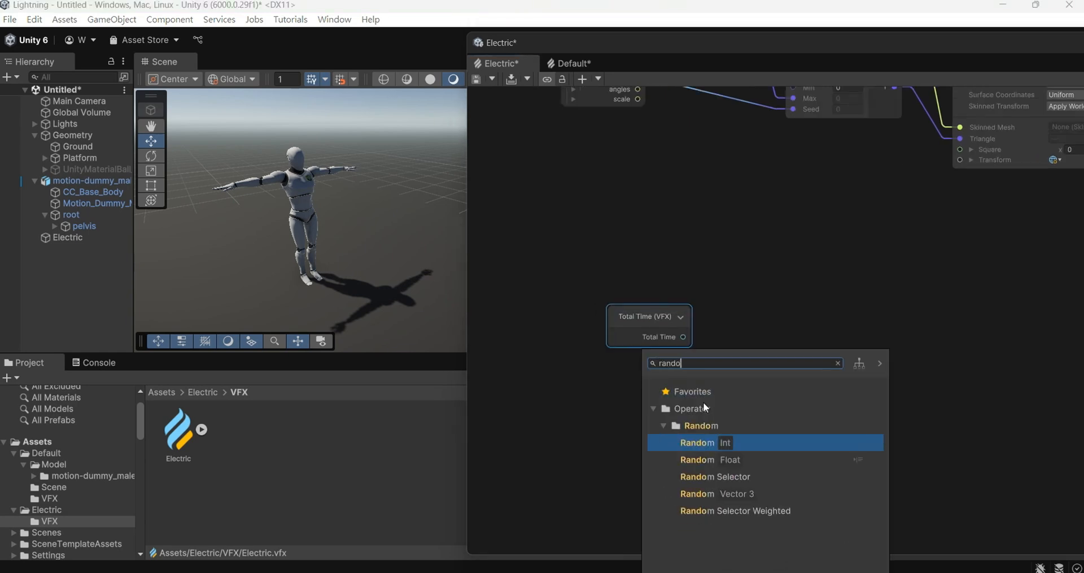
{"action": "key", "text": "Down"}
{"action": "key", "text": "Return"}
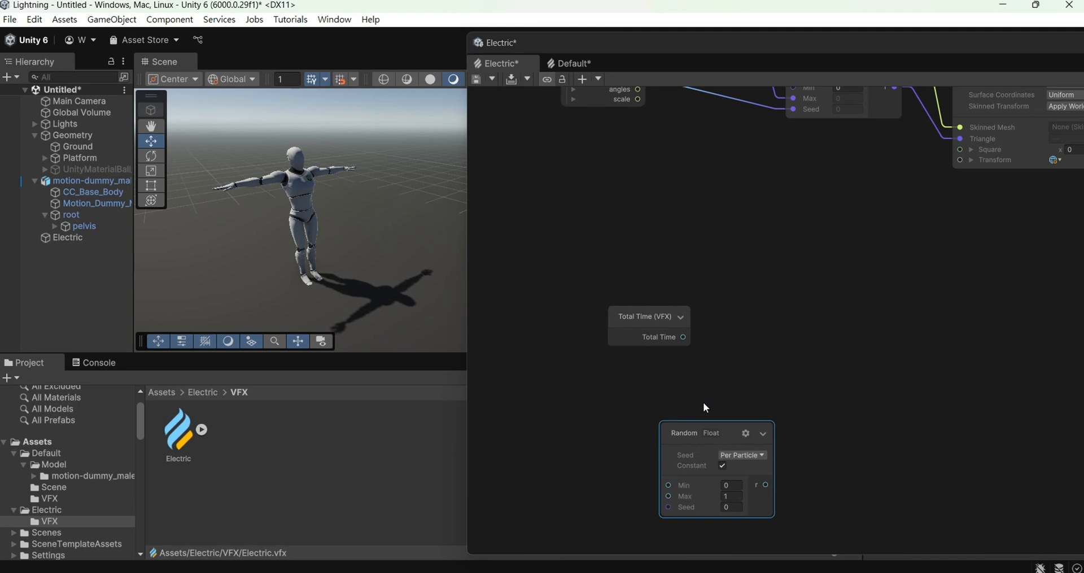
{"action": "left_click", "coordinate": [737, 455]}
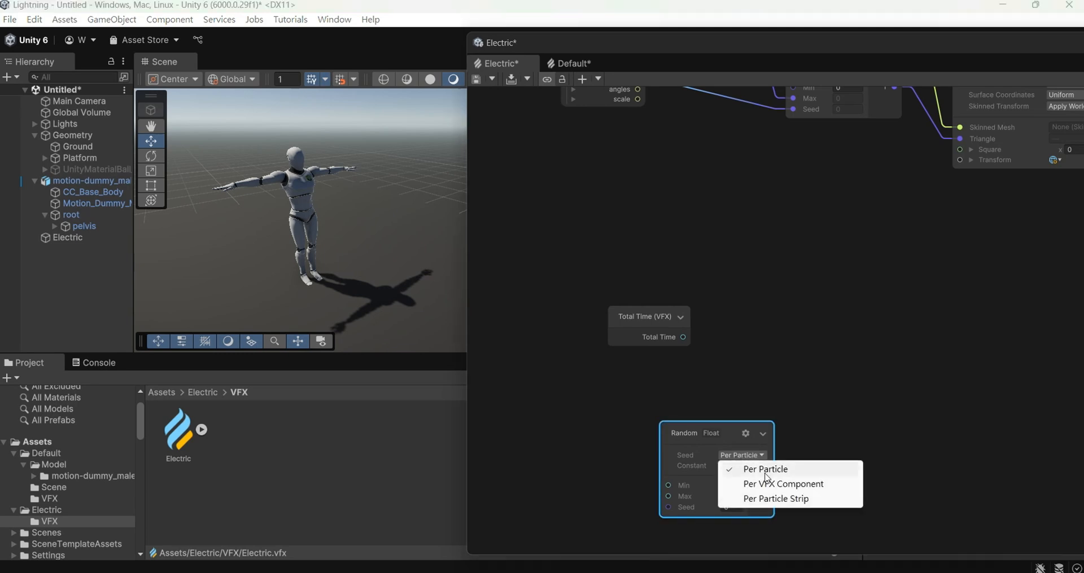
{"action": "left_click", "coordinate": [779, 497]}
{"action": "left_click_drag", "start_coordinate": [679, 431], "coordinate": [631, 398]}
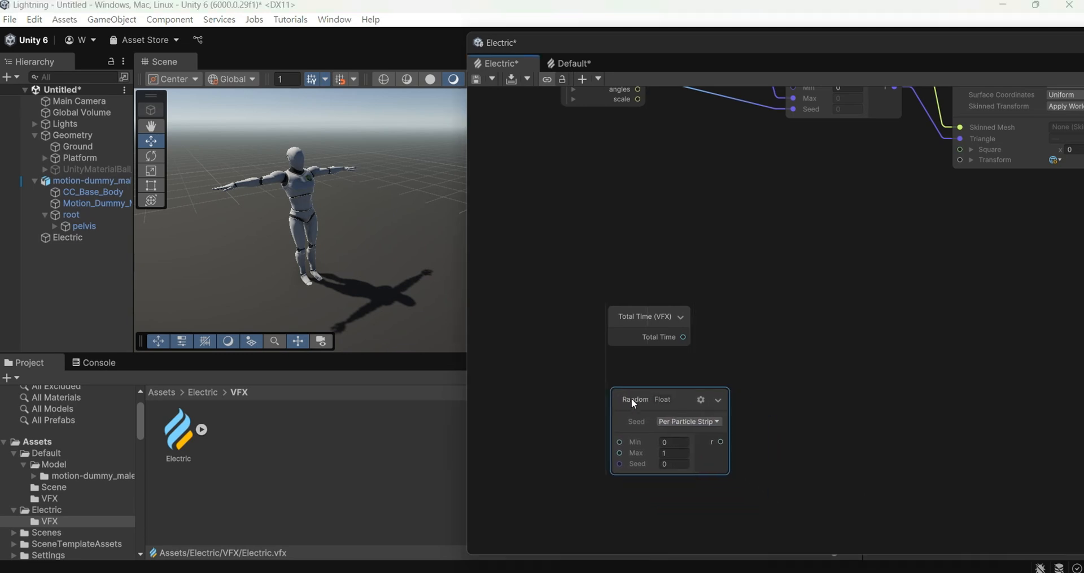
Add a Multiply node and connect Total Time to its A input and Random's r output to B
{"action": "right_click", "coordinate": [766, 337]}
{"action": "left_click", "coordinate": [785, 343]}
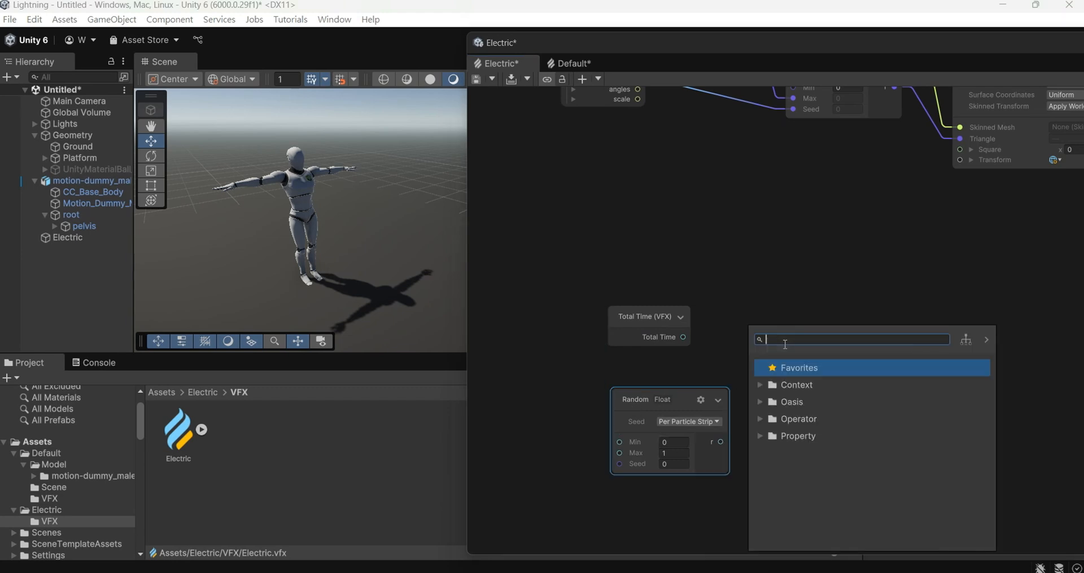
{"action": "type", "text": "mul"}
{"action": "key", "text": "Return"}
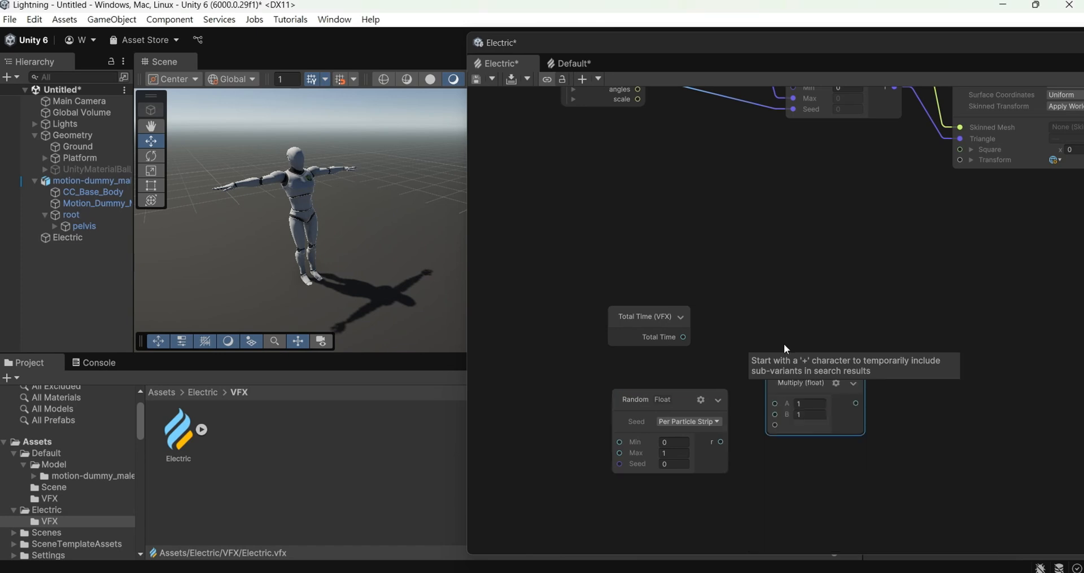
{"action": "left_click_drag", "start_coordinate": [684, 336], "coordinate": [775, 403]}
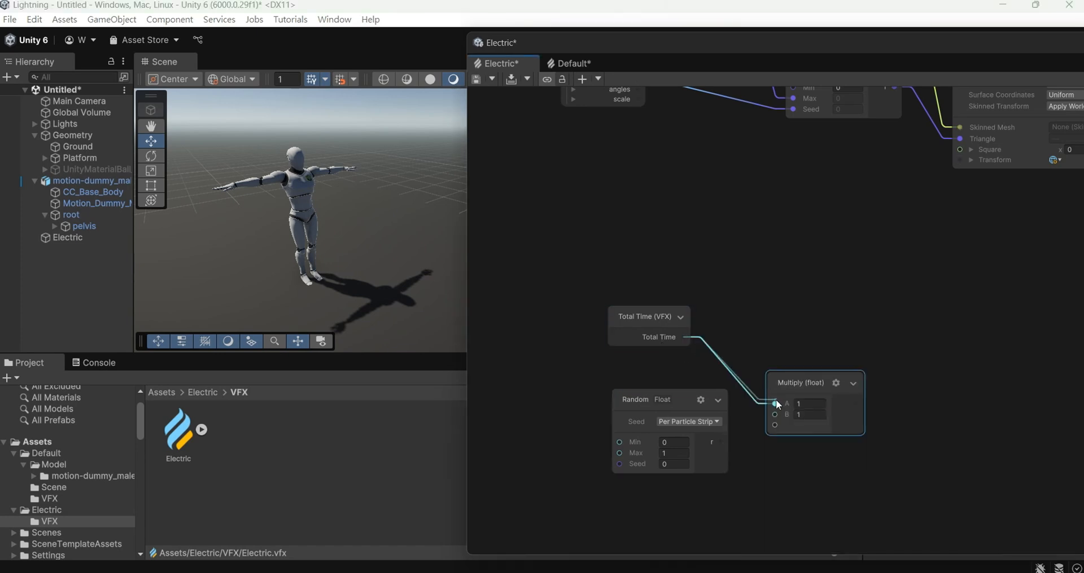
{"action": "left_click_drag", "start_coordinate": [721, 441], "coordinate": [775, 414]}
Set the Random Float node's Min to 0.1 and Max to 0.2
{"action": "left_click", "coordinate": [677, 443]}
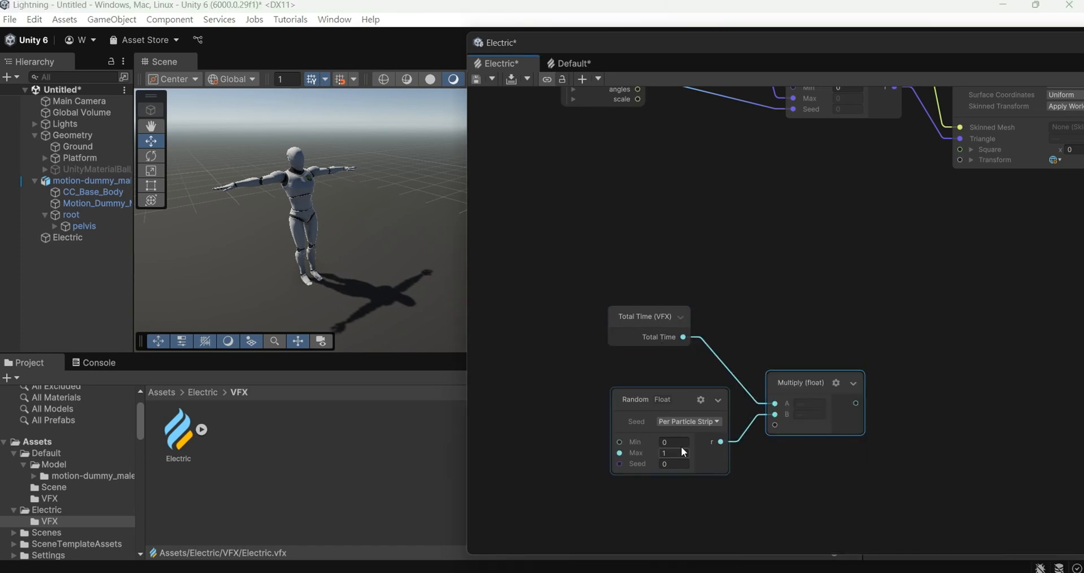
{"action": "type", "text": "0.1"}
{"action": "key", "text": "Tab"}
{"action": "type", "text": "0.2"}
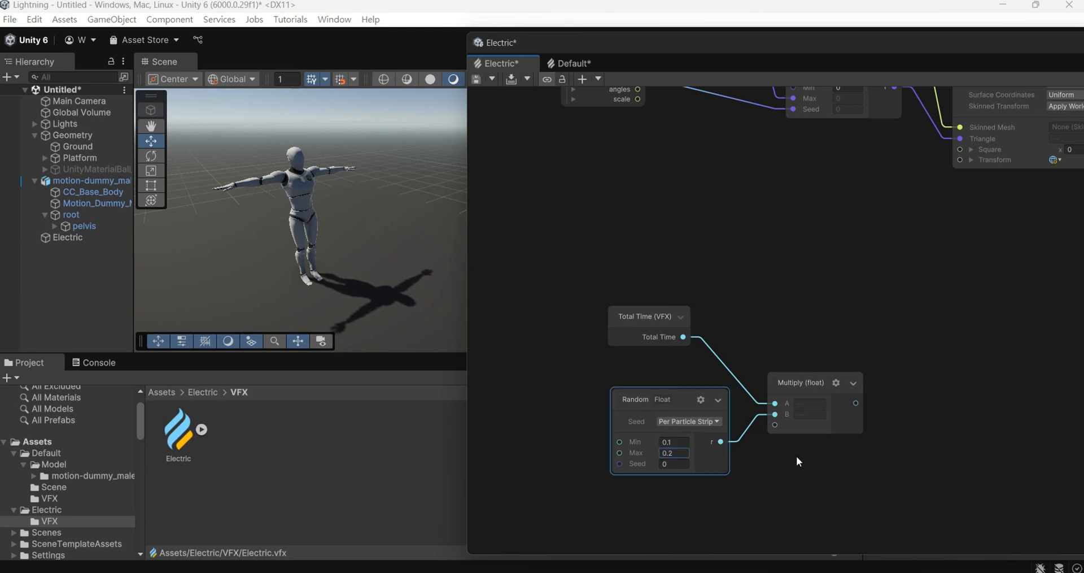
Add a Get Position node and place it above the Multiply node
{"action": "right_click", "coordinate": [808, 266]}
{"action": "left_click", "coordinate": [828, 274]}
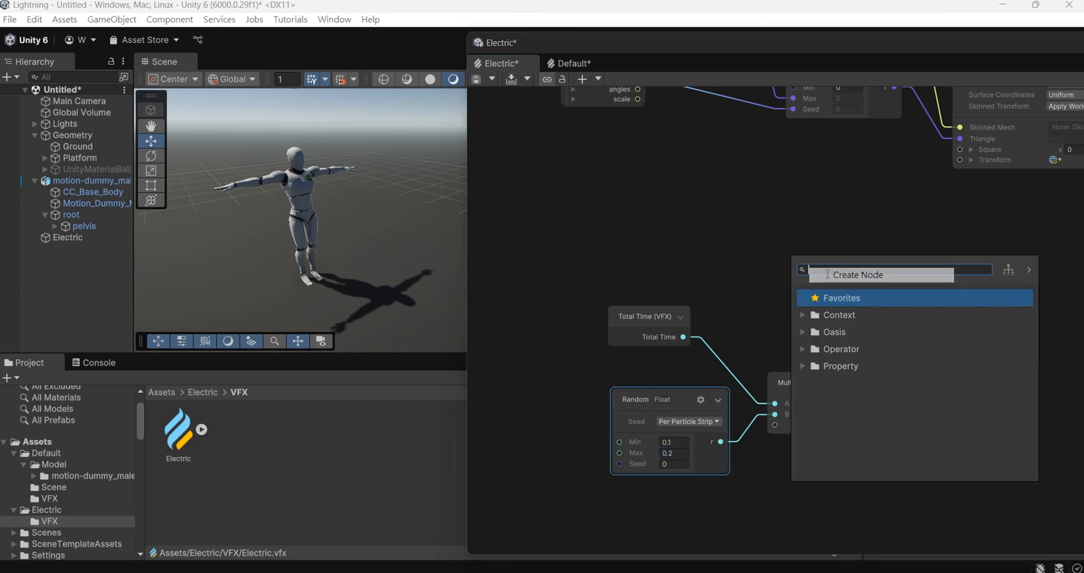
{"action": "type", "text": "get pos"}
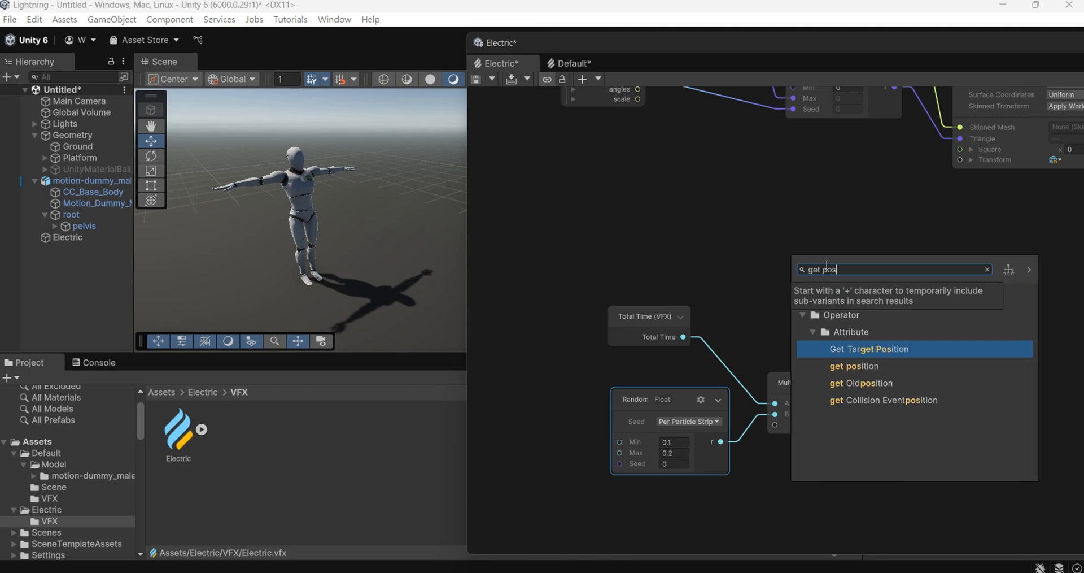
{"action": "key", "text": "Down"}
{"action": "key", "text": "Return"}
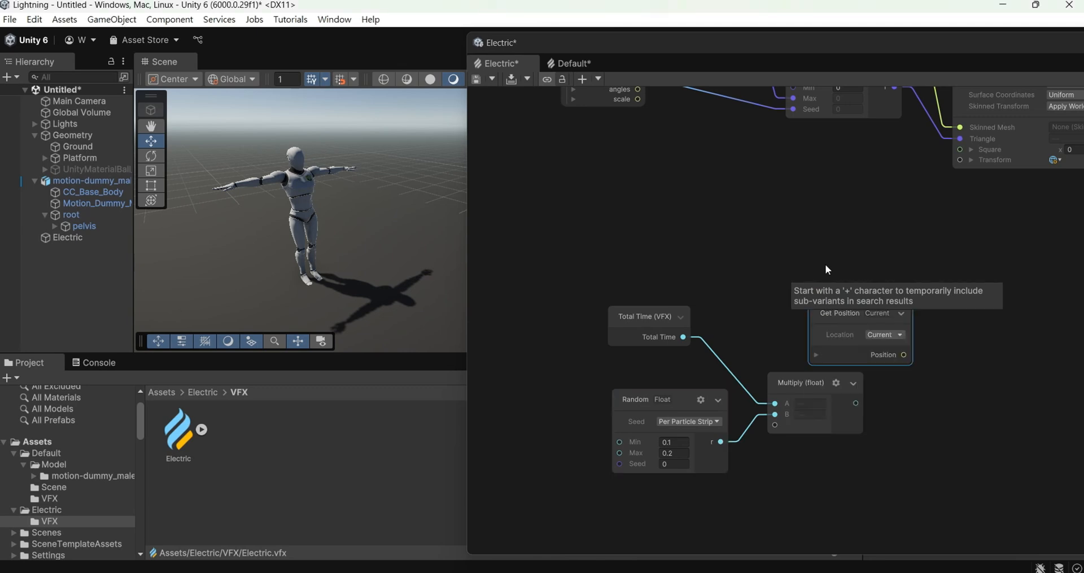
{"action": "middle_click_drag", "start_coordinate": [951, 361], "coordinate": [864, 310]}
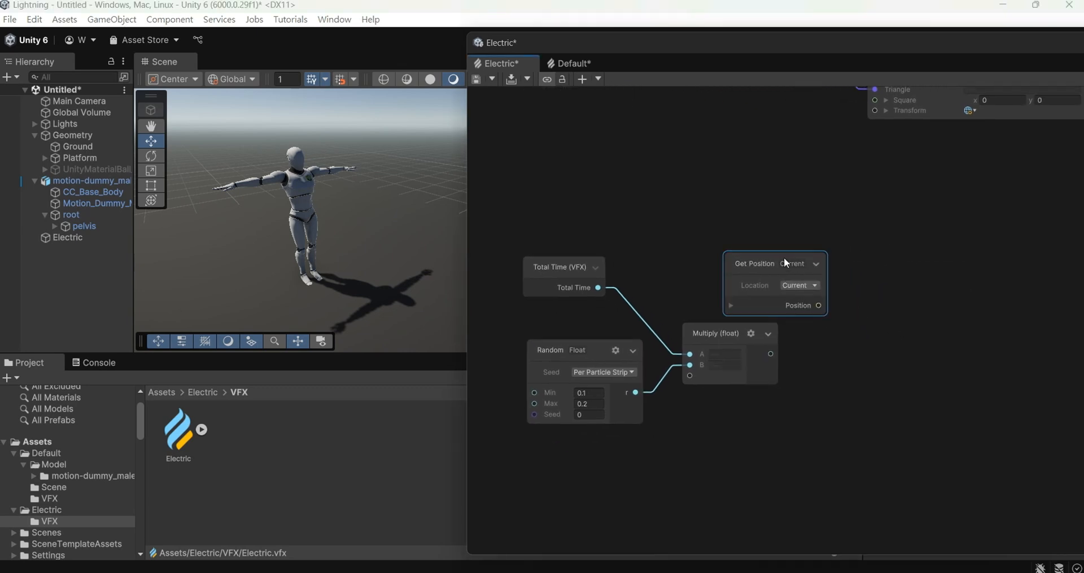
{"action": "left_click_drag", "start_coordinate": [784, 257], "coordinate": [751, 238]}
Add an Add node and connect Get Position's Position to its A input and Multiply's output to B
{"action": "right_click", "coordinate": [856, 309]}
{"action": "left_click", "coordinate": [872, 310]}
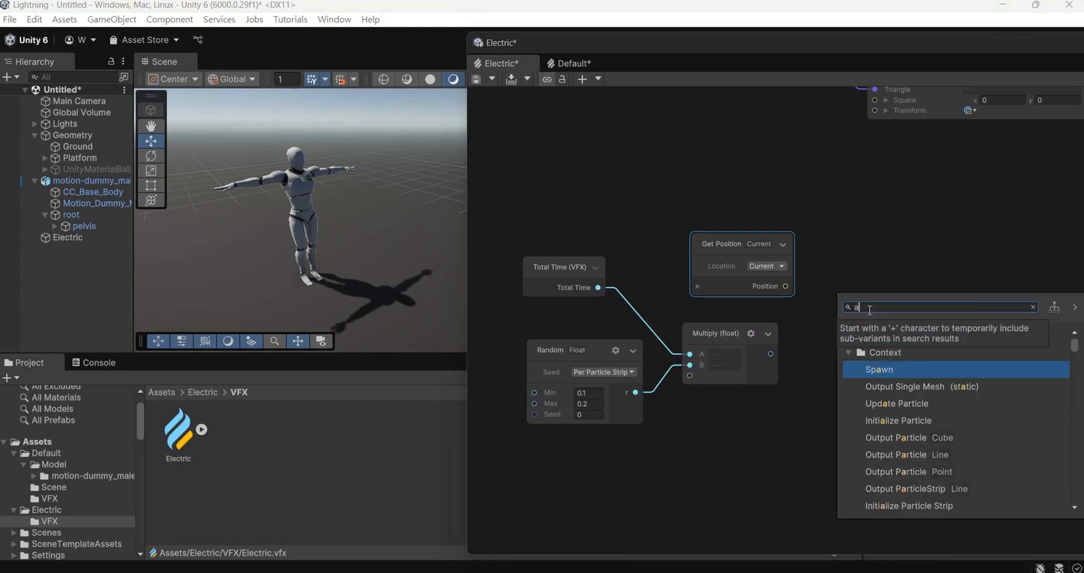
{"action": "type", "text": "add"}
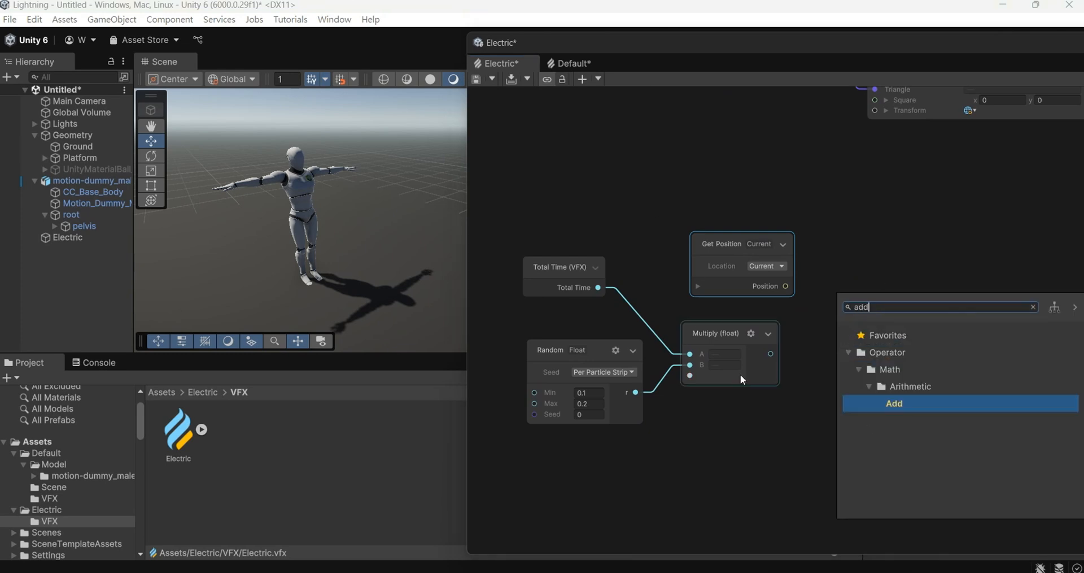
{"action": "left_click", "coordinate": [914, 402]}
{"action": "left_click_drag", "start_coordinate": [891, 342], "coordinate": [865, 292]}
{"action": "left_click_drag", "start_coordinate": [785, 286], "coordinate": [835, 325]}
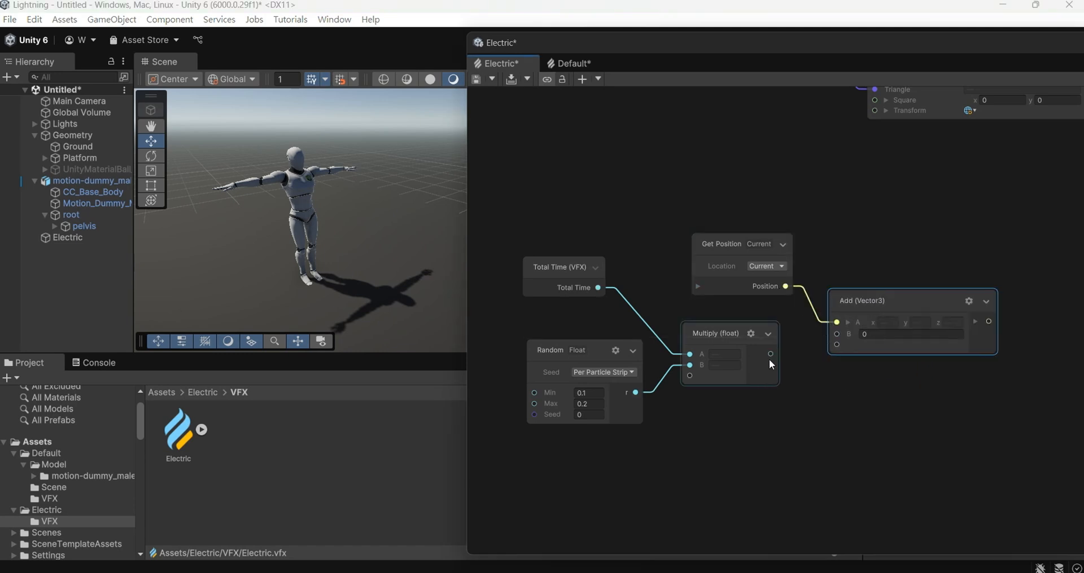
{"action": "left_click_drag", "start_coordinate": [771, 354], "coordinate": [837, 334]}
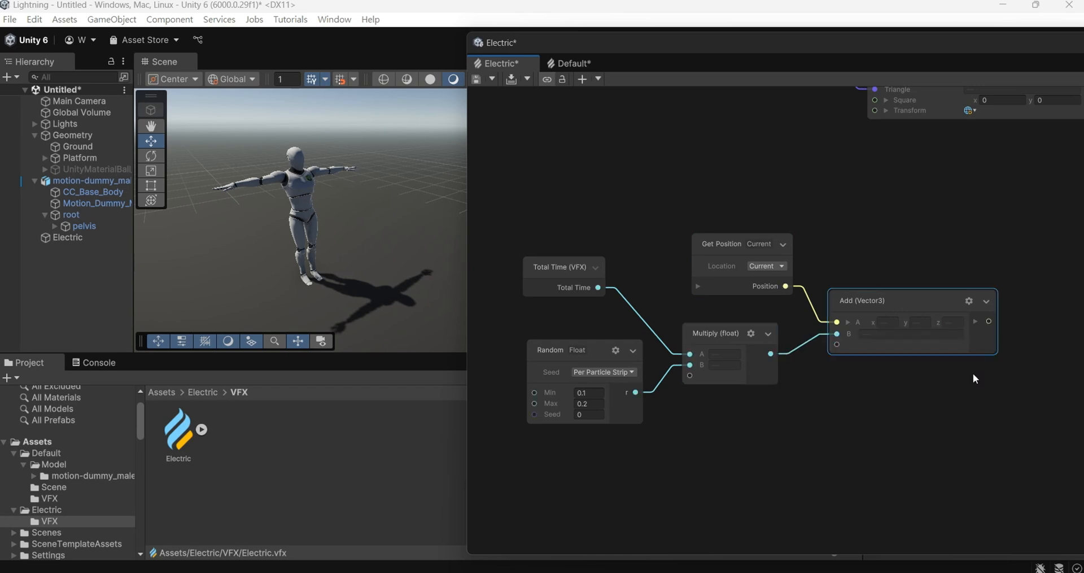
Add a Perlin Curl Noise 3D node beside the Add node
{"action": "middle_click_drag", "start_coordinate": [951, 369], "coordinate": [690, 376]}
{"action": "right_click", "coordinate": [780, 247]}
{"action": "left_click", "coordinate": [813, 253]}
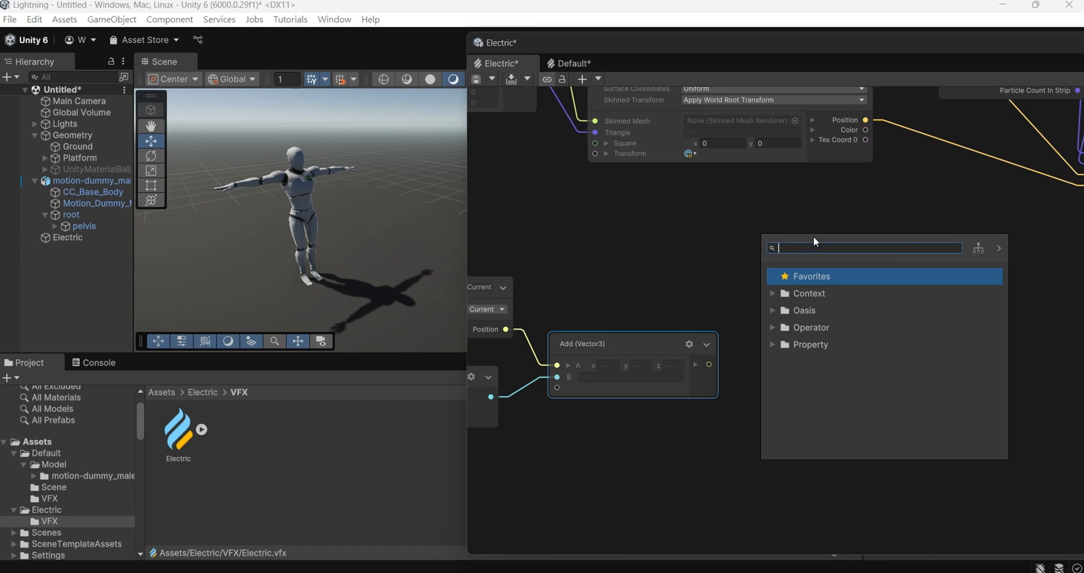
{"action": "type", "text": "cur"}
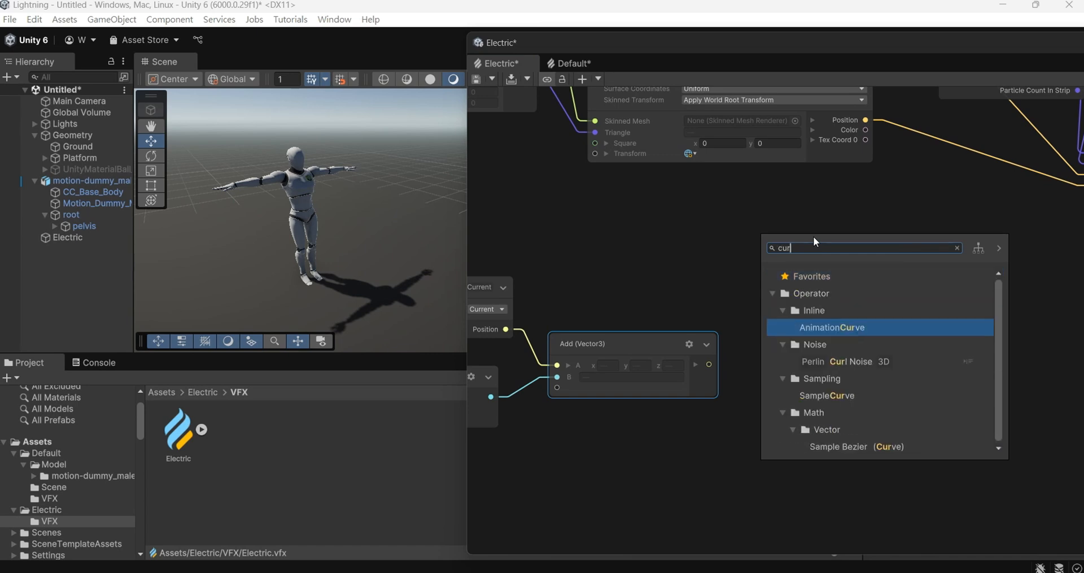
{"action": "type", "text": "l"}
{"action": "key", "text": "Return"}
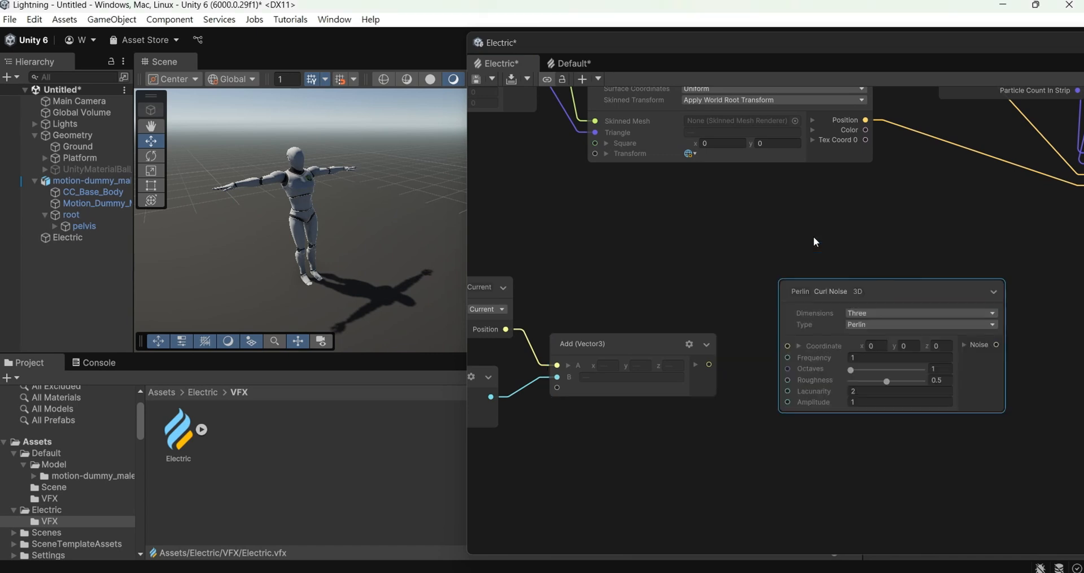
Set the Curl Noise type to Value, connect the Add output to its Coordinate, and move the node higher
{"action": "left_click", "coordinate": [880, 329]}
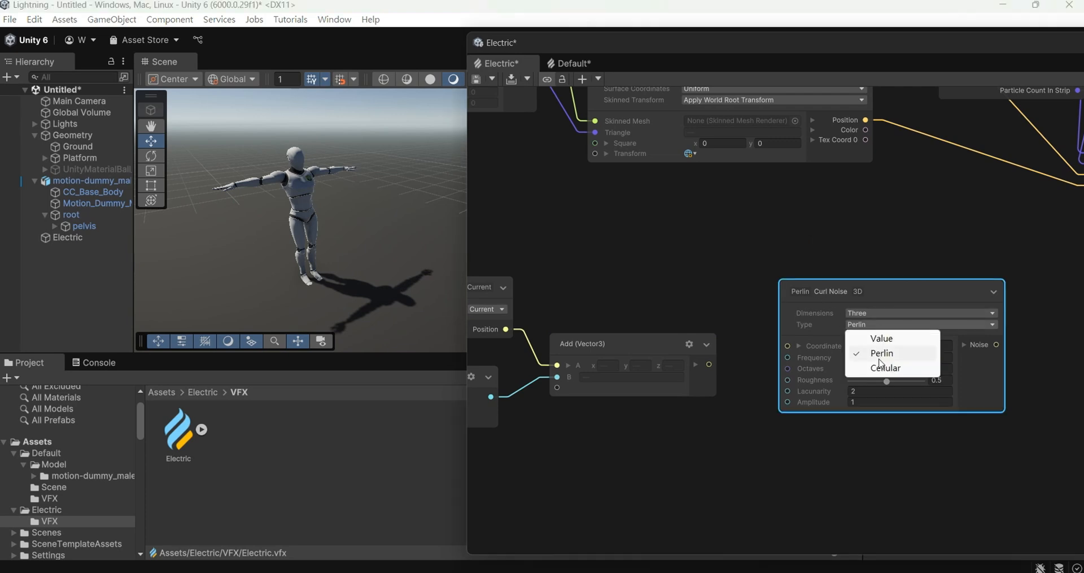
{"action": "left_click", "coordinate": [883, 338]}
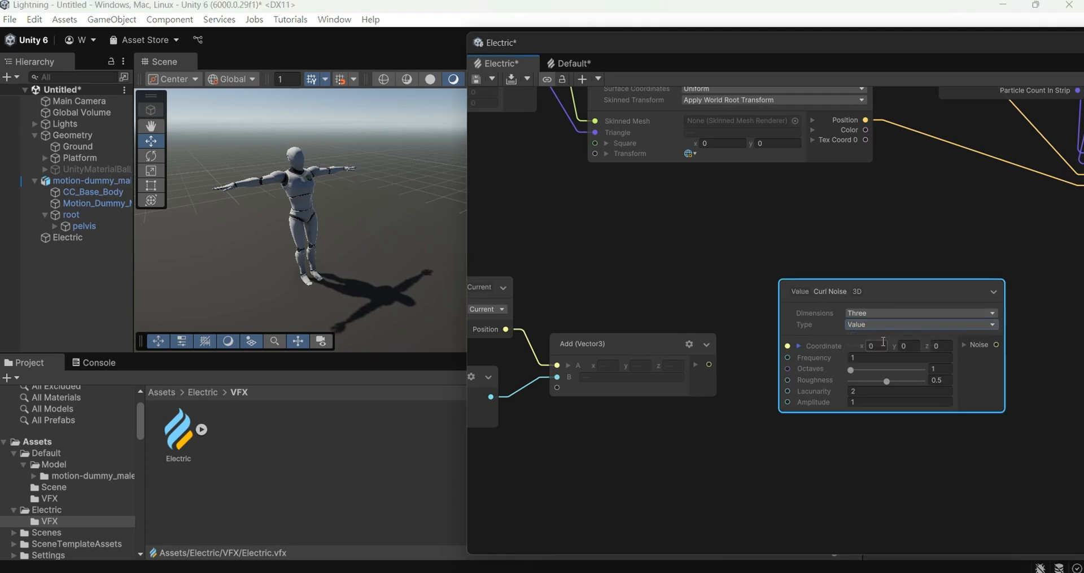
{"action": "left_click_drag", "start_coordinate": [709, 364], "coordinate": [786, 345]}
{"action": "left_click_drag", "start_coordinate": [863, 290], "coordinate": [818, 225]}
Add a Get Particle Index In Strip node and place it below the Add node
{"action": "middle_click_drag", "start_coordinate": [845, 387], "coordinate": [724, 338]}
{"action": "middle_click_drag", "start_coordinate": [587, 398], "coordinate": [650, 371]}
{"action": "right_click", "coordinate": [653, 376]}
{"action": "left_click", "coordinate": [691, 377]}
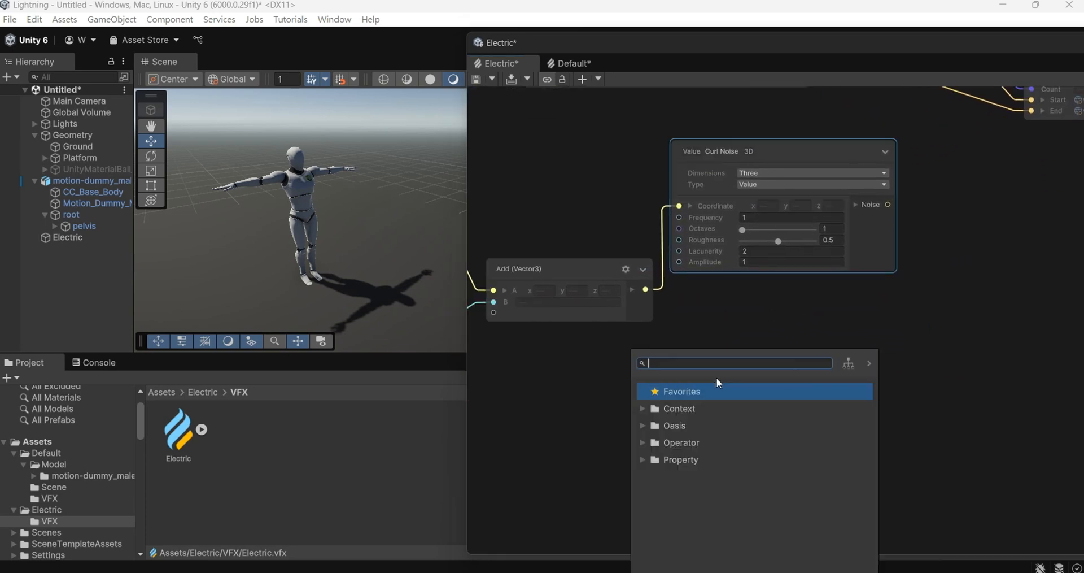
{"action": "type", "text": "get part"}
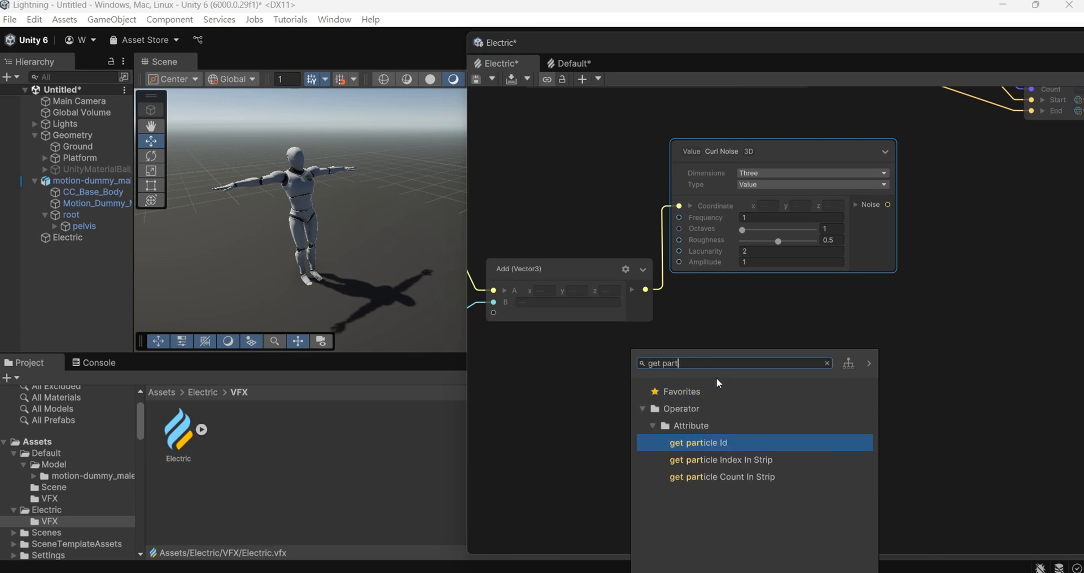
{"action": "key", "text": "Down"}
{"action": "key", "text": "Return"}
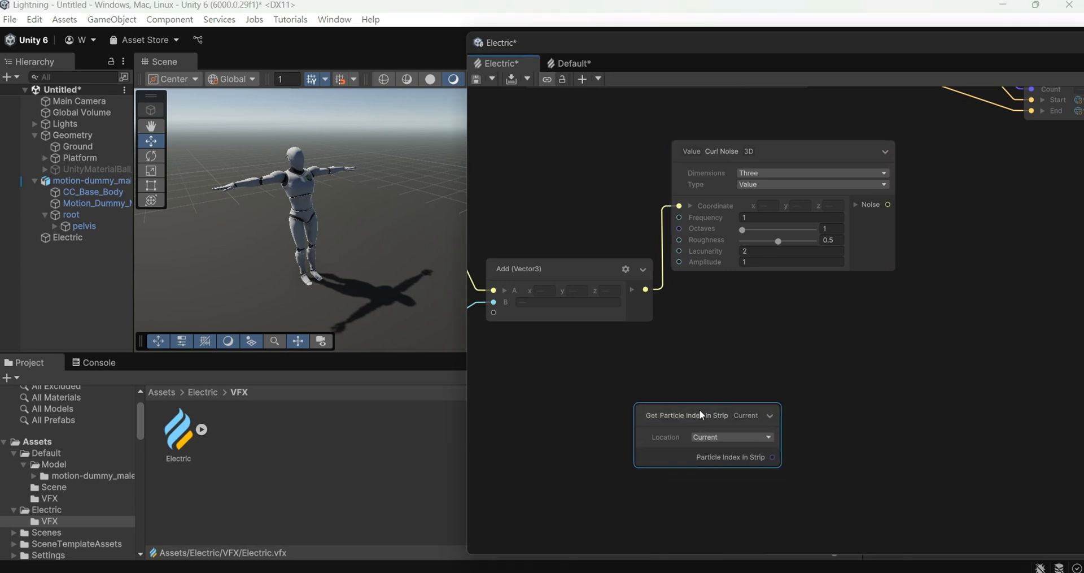
{"action": "left_click_drag", "start_coordinate": [699, 409], "coordinate": [647, 385]}
Add a Get Particle Count In Strip node and place it directly below Get Particle Index In Strip
{"action": "right_click", "coordinate": [640, 464]}
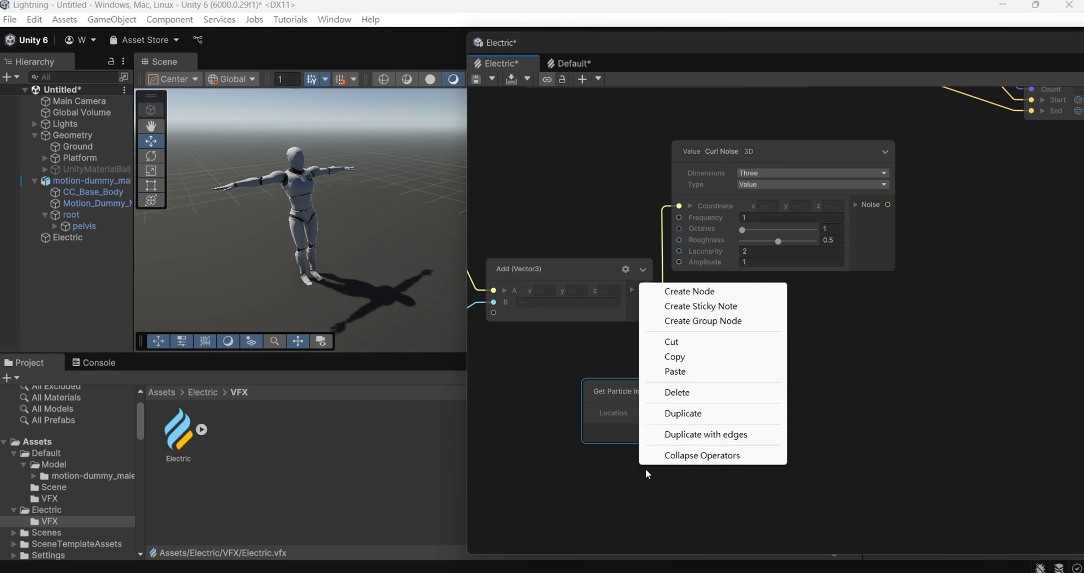
{"action": "left_click", "coordinate": [730, 294]}
{"action": "type", "text": "get part"}
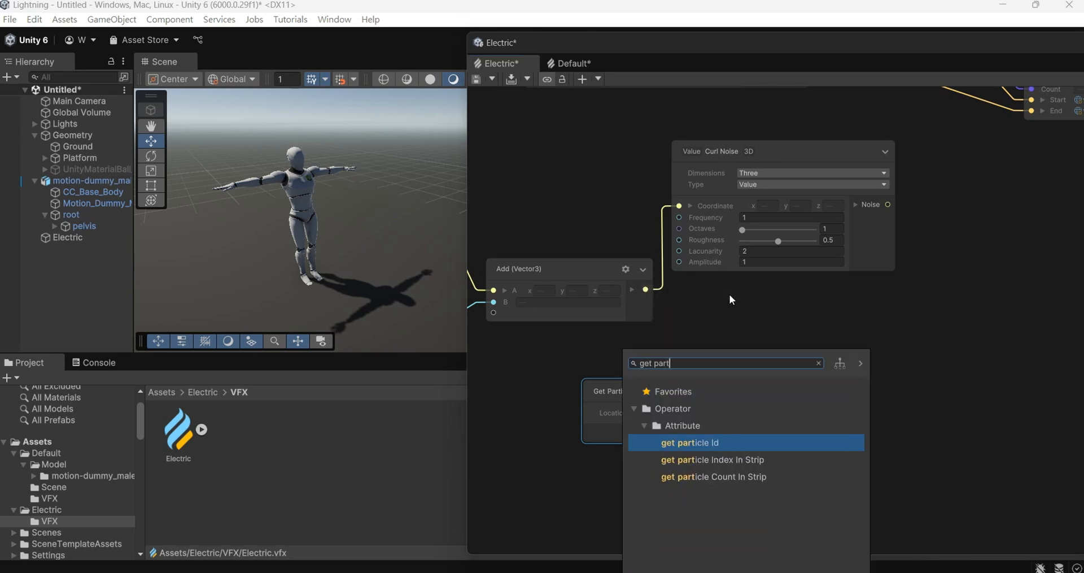
{"action": "key", "text": "Down"}
{"action": "key", "text": "Down"}
{"action": "key", "text": "Return"}
{"action": "left_click_drag", "start_coordinate": [673, 499], "coordinate": [617, 388]}
Add a Divide node beside the new Particle Index and Particle Count nodes
{"action": "right_click", "coordinate": [788, 326]}
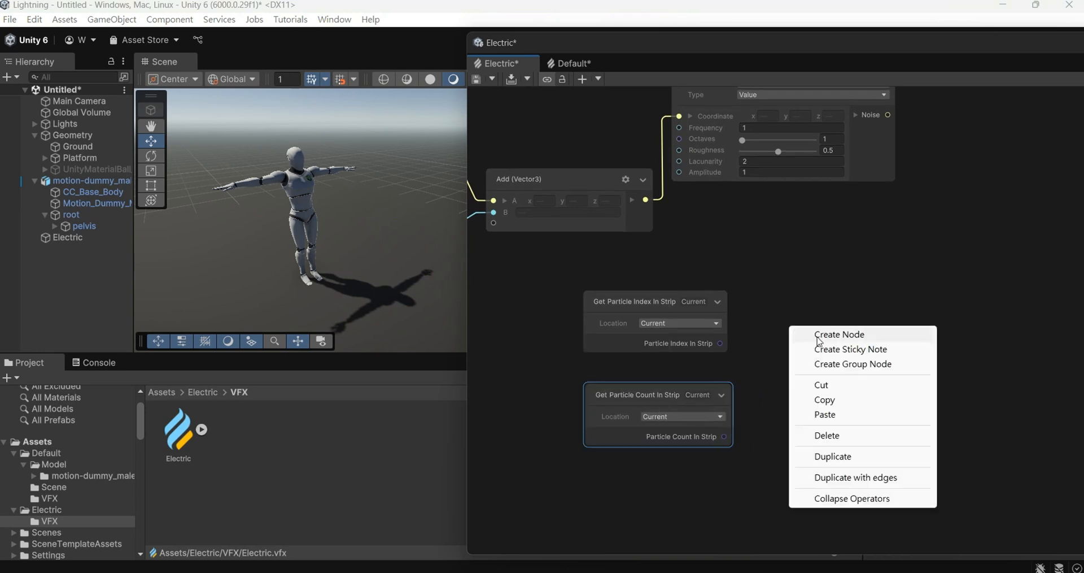
{"action": "left_click", "coordinate": [806, 332]}
{"action": "type", "text": "divi"}
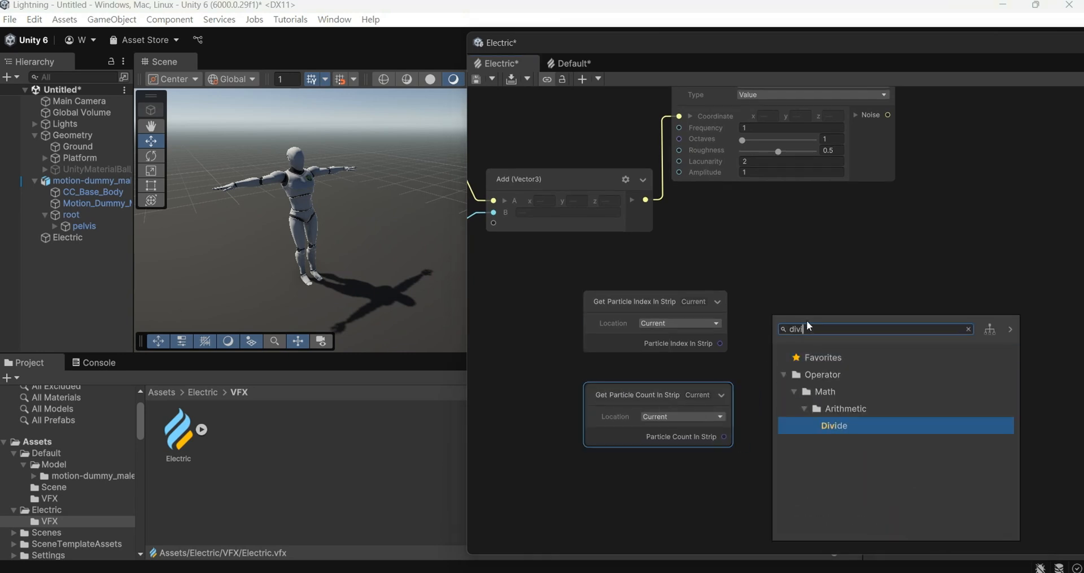
{"action": "key", "text": "Return"}
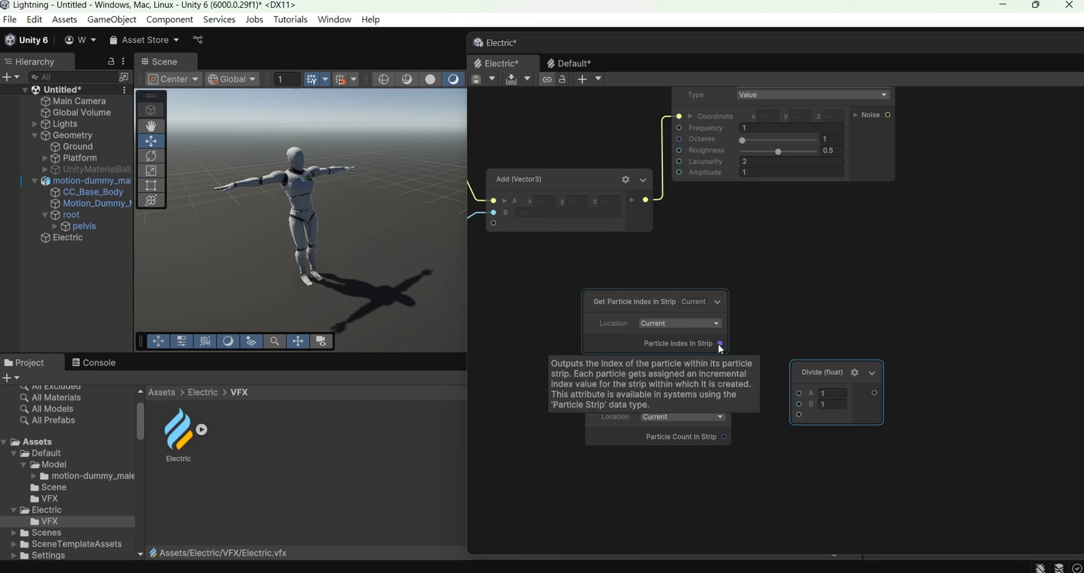
Connect Particle Index In Strip to the Divide node's A and Particle Count In Strip to its B, and move Divide higher
{"action": "left_click_drag", "start_coordinate": [720, 343], "coordinate": [799, 392]}
{"action": "left_click_drag", "start_coordinate": [724, 436], "coordinate": [743, 434]}
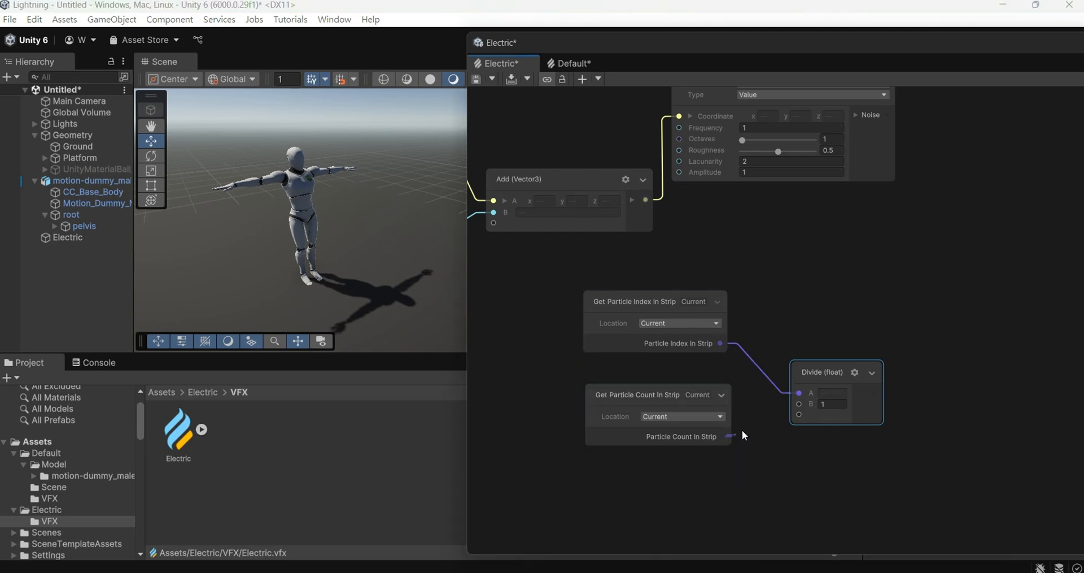
{"action": "left_click_drag", "start_coordinate": [800, 409], "coordinate": [799, 406]}
{"action": "left_click_drag", "start_coordinate": [821, 368], "coordinate": [808, 328]}
Add a Sample Curve node, connect the Divide output to its Time, and place the node above and beyond Divide
{"action": "middle_click_drag", "start_coordinate": [935, 232], "coordinate": [817, 260]}
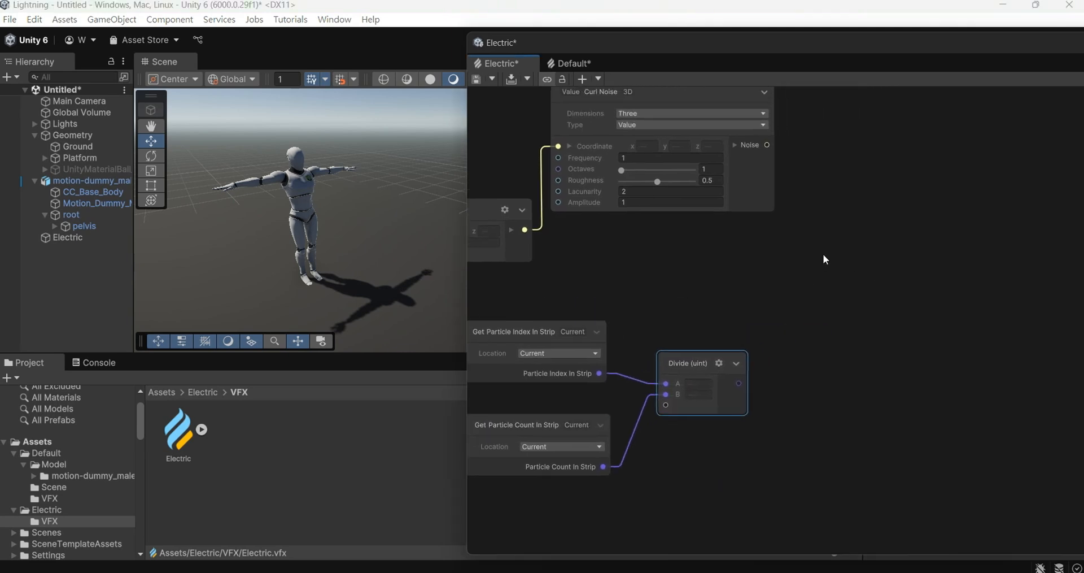
{"action": "key", "text": "space"}
{"action": "type", "text": "sample c"}
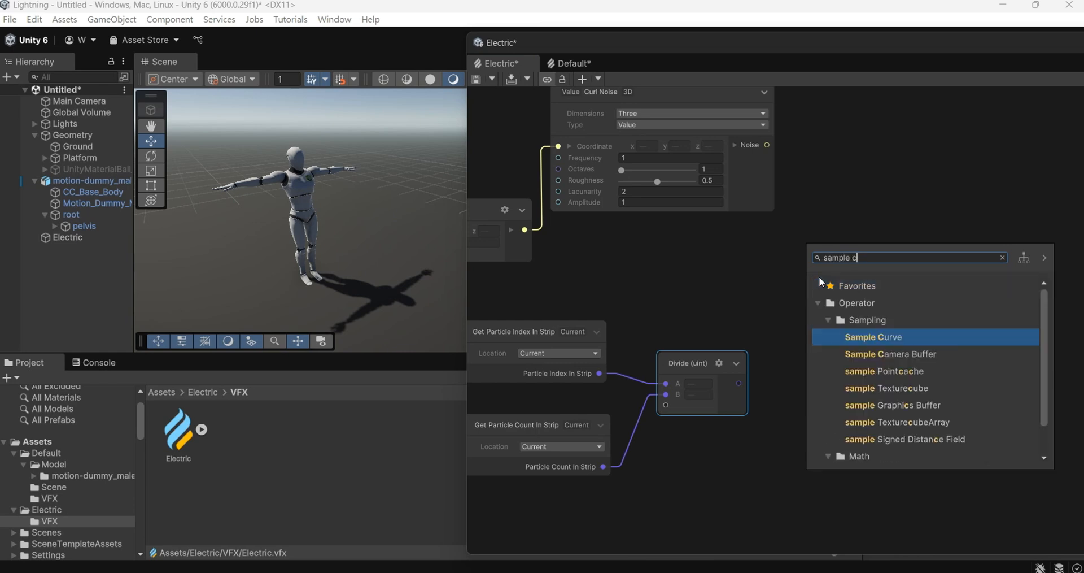
{"action": "key", "text": "Return"}
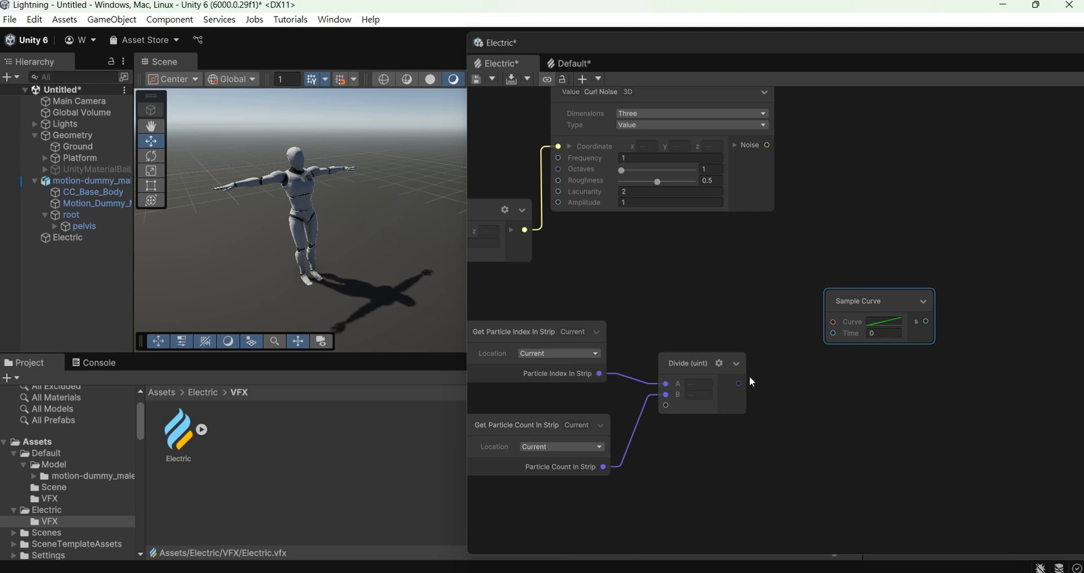
{"action": "left_click_drag", "start_coordinate": [738, 383], "coordinate": [834, 334]}
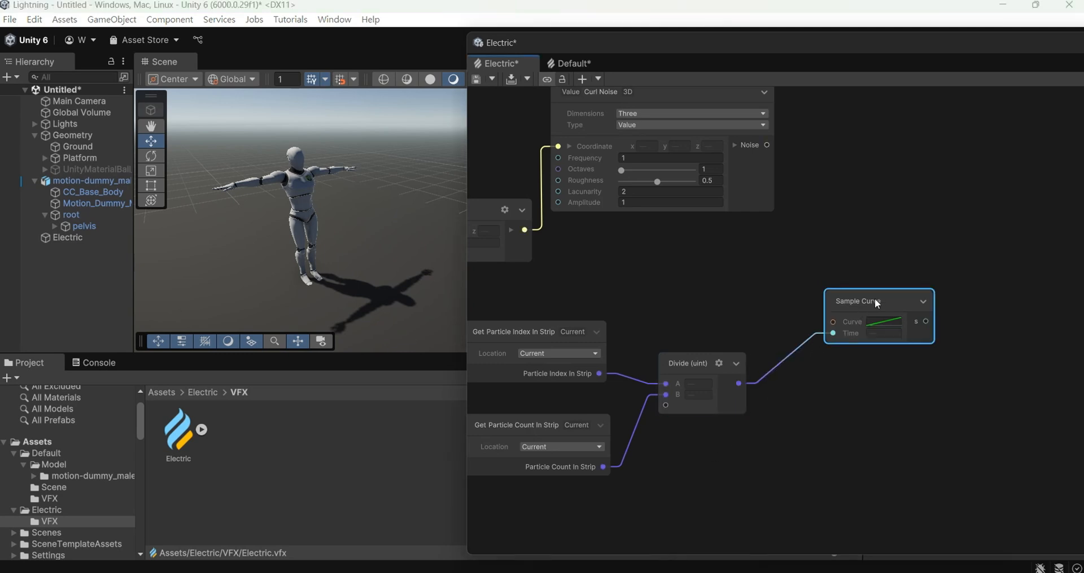
{"action": "left_click_drag", "start_coordinate": [877, 303], "coordinate": [845, 281]}
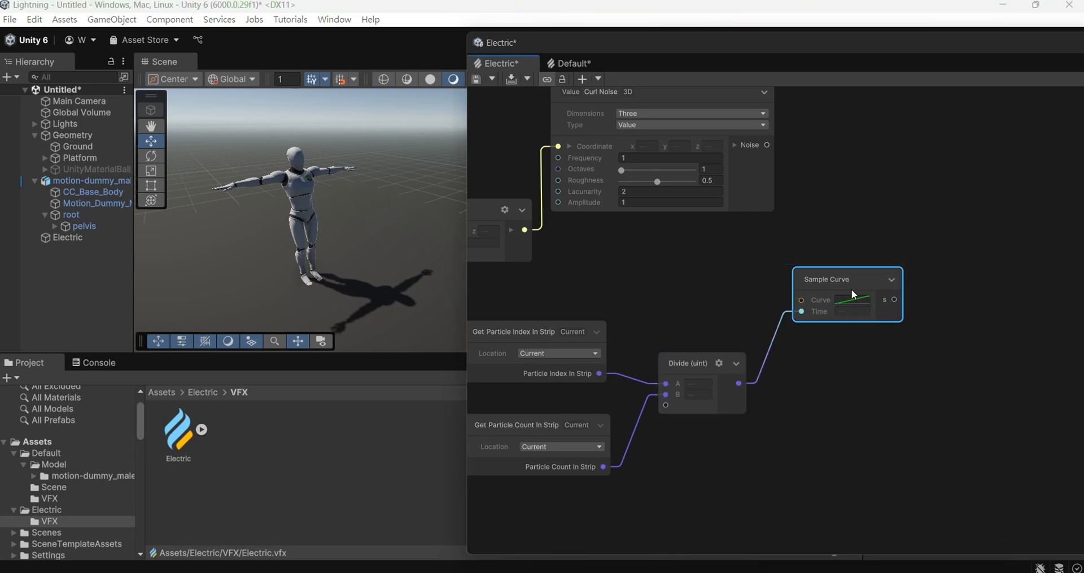
Open the Sample Curve's curve for editing and add a key at time 0.15 with value 0.8
{"action": "left_click", "coordinate": [853, 301]}
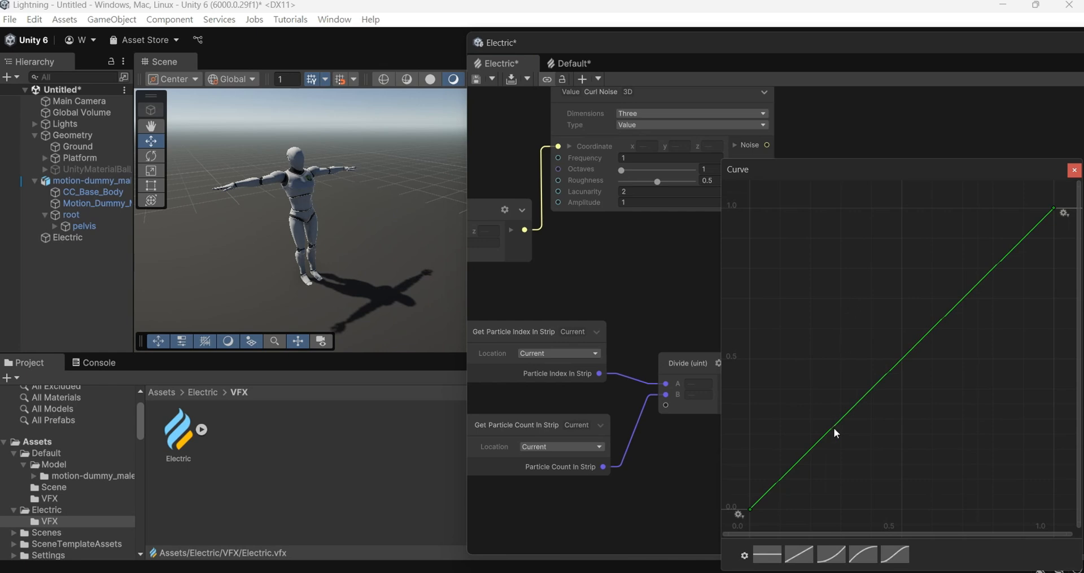
{"action": "double_click", "coordinate": [834, 427]}
{"action": "right_click", "coordinate": [833, 426]}
{"action": "left_click", "coordinate": [853, 286]}
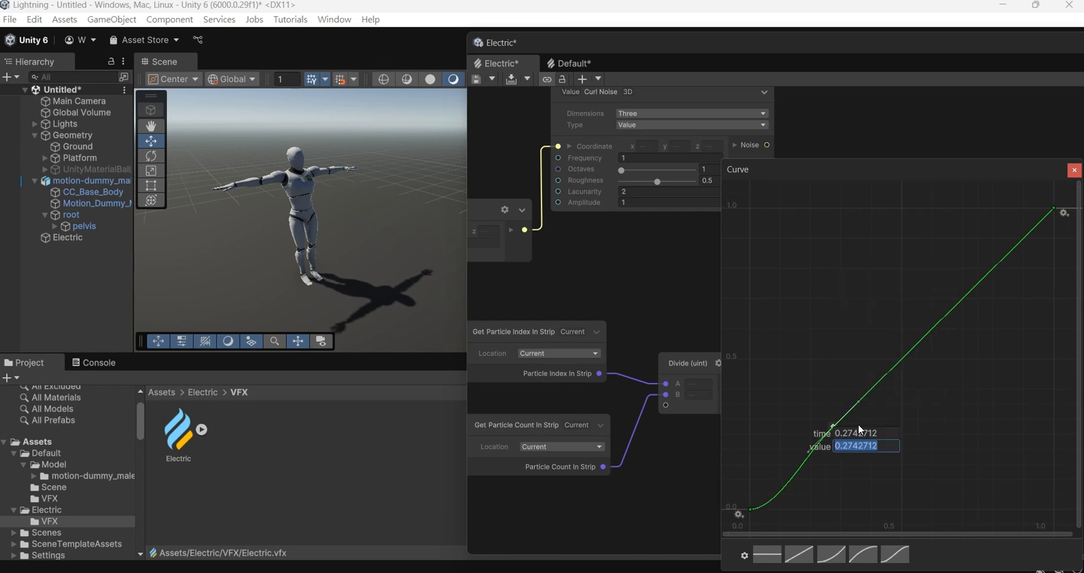
{"action": "left_click", "coordinate": [882, 433]}
{"action": "type", "text": "0.15"}
{"action": "left_click", "coordinate": [878, 443]}
{"action": "type", "text": "0.8"}
{"action": "key", "text": "Return"}
Set the value of the curve key at time 0.15 to 1
{"action": "right_click", "coordinate": [795, 267]}
{"action": "left_click", "coordinate": [825, 290]}
{"action": "type", "text": "1"}
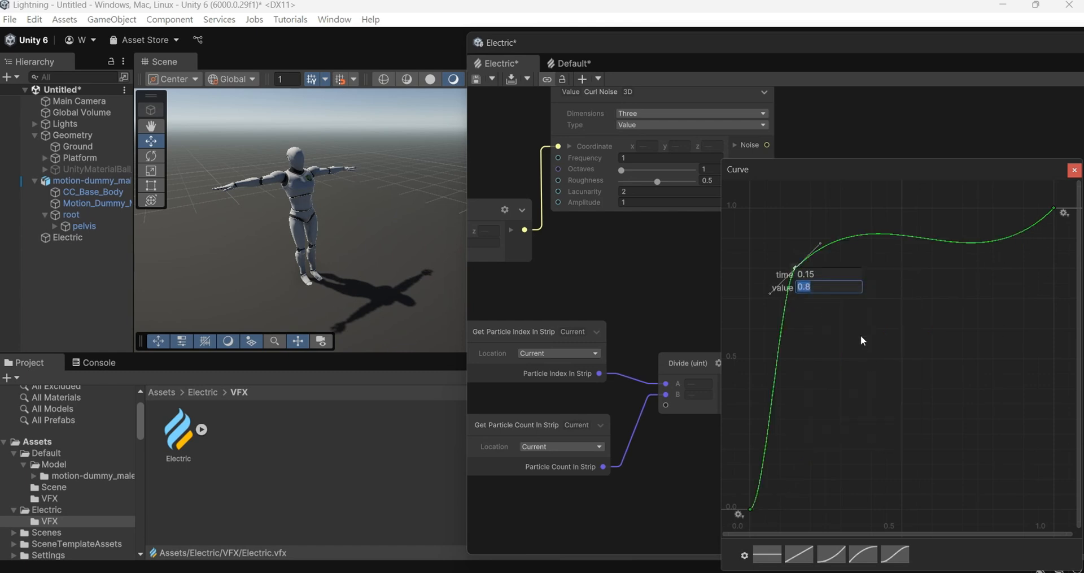
{"action": "key", "text": "Return"}
Add another curve key near the end at time 0.85 with value 1
{"action": "double_click", "coordinate": [992, 231]}
{"action": "right_click", "coordinate": [992, 232]}
{"action": "left_click", "coordinate": [948, 254]}
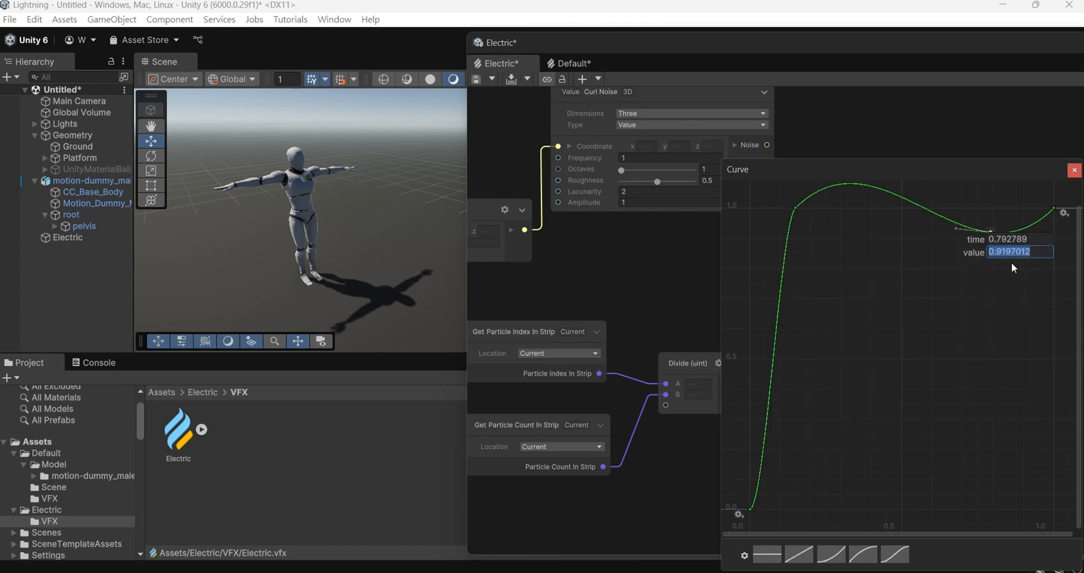
{"action": "type", "text": "0.85"}
{"action": "key", "text": "Return"}
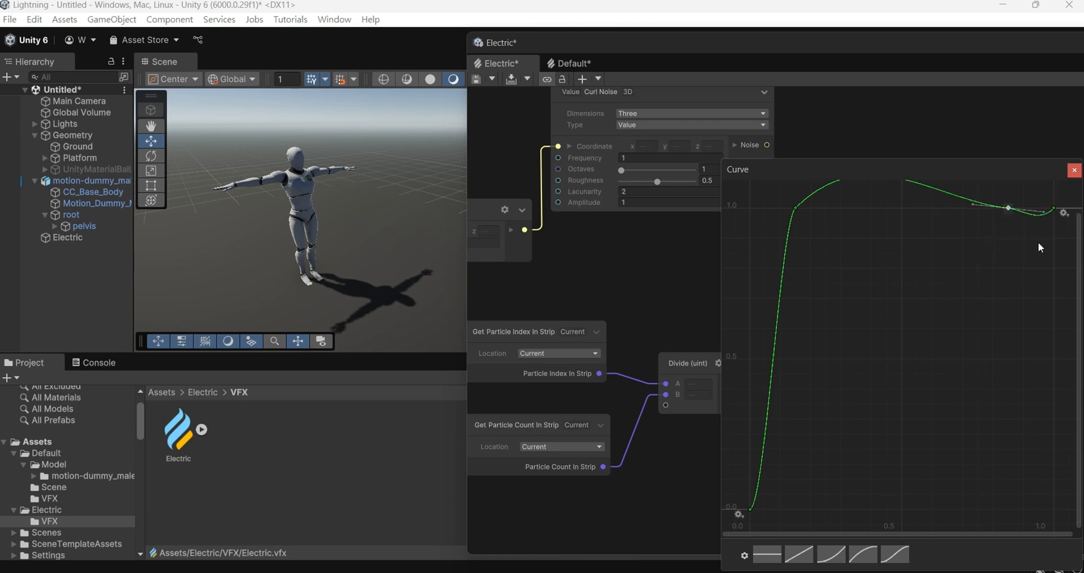
Set the value of the curve's last key, at time 1, to 0
{"action": "right_click", "coordinate": [1053, 209]}
{"action": "left_click", "coordinate": [1044, 232]}
{"action": "key", "text": "Tab"}
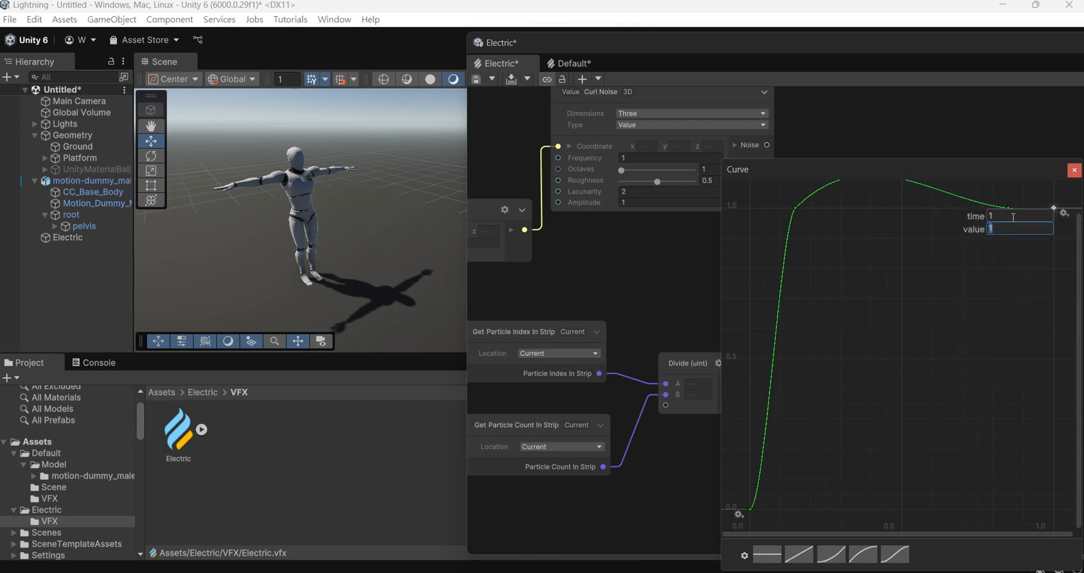
{"action": "type", "text": "0"}
{"action": "key", "text": "Return"}
Make the tangents of the two upper curve keys Linear and close the curve editor
{"action": "left_click_drag", "start_coordinate": [1037, 192], "coordinate": [783, 256]}
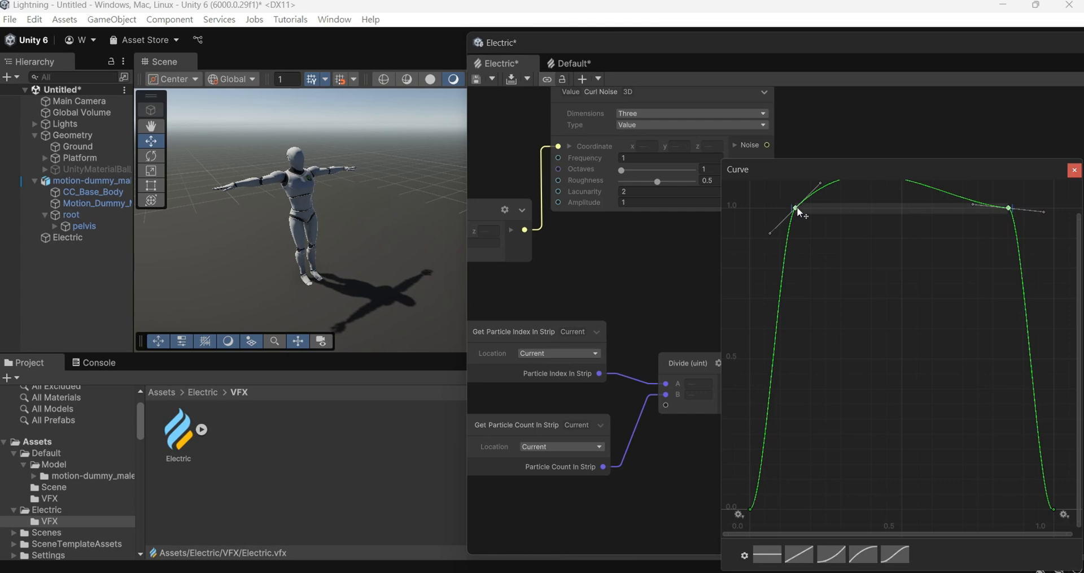
{"action": "right_click", "coordinate": [796, 207]}
{"action": "mouse_move", "coordinate": [867, 361]}
{"action": "left_click", "coordinate": [939, 376]}
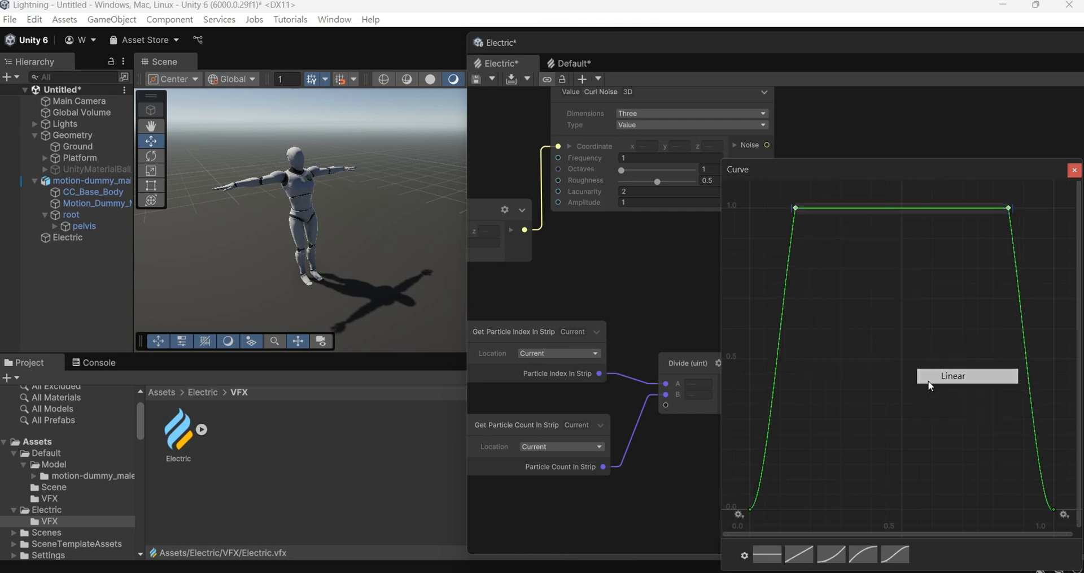
{"action": "left_click", "coordinate": [1074, 170]}
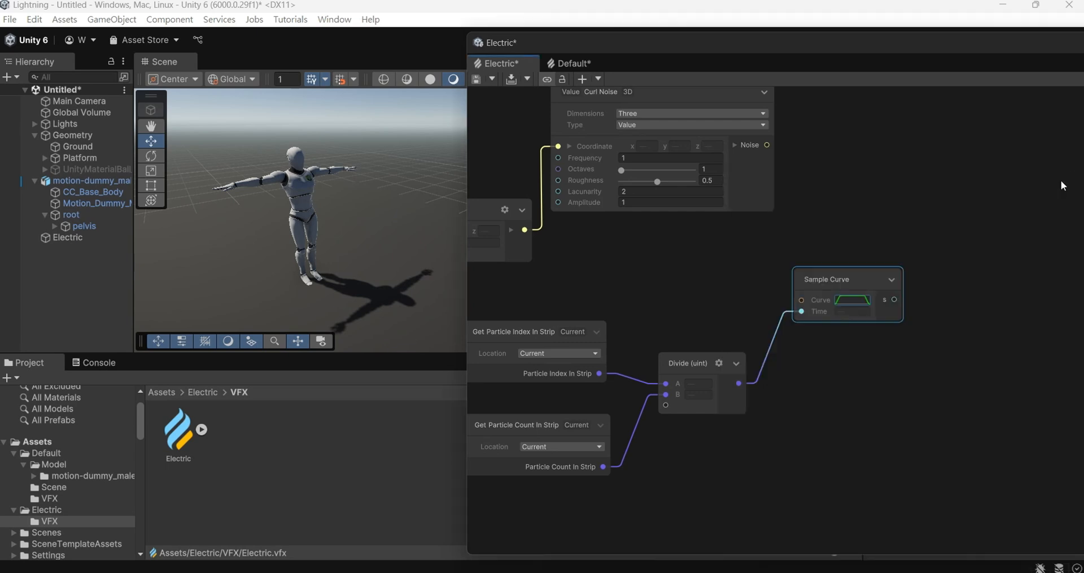
Add a Multiply node with the Curl Noise output connected to A and the Sample Curve output to B
{"action": "middle_click_drag", "start_coordinate": [883, 176], "coordinate": [874, 259]}
{"action": "right_click", "coordinate": [905, 255]}
{"action": "left_click", "coordinate": [944, 261]}
{"action": "type", "text": "mul"}
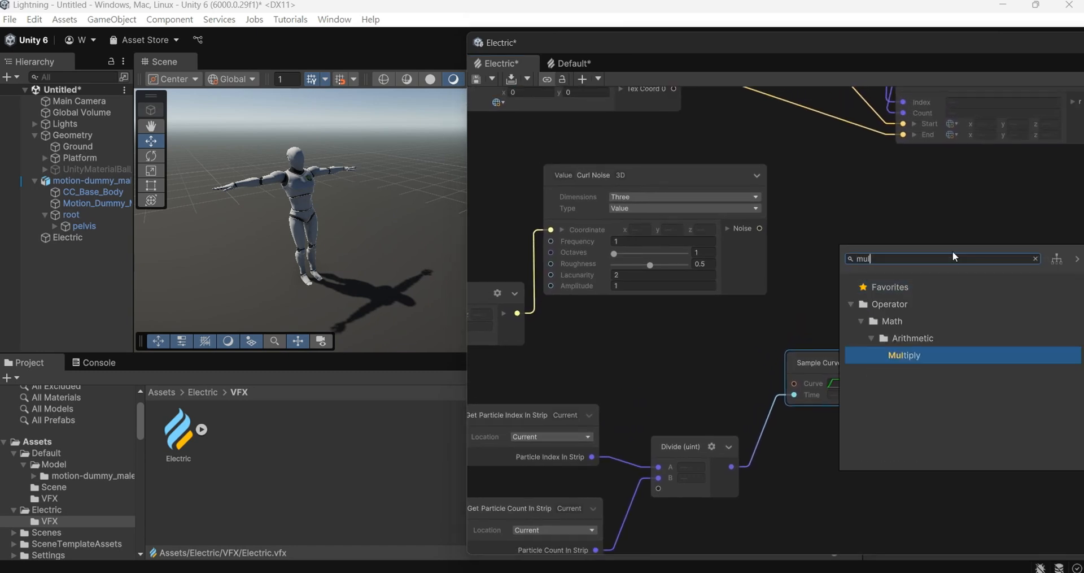
{"action": "key", "text": "Return"}
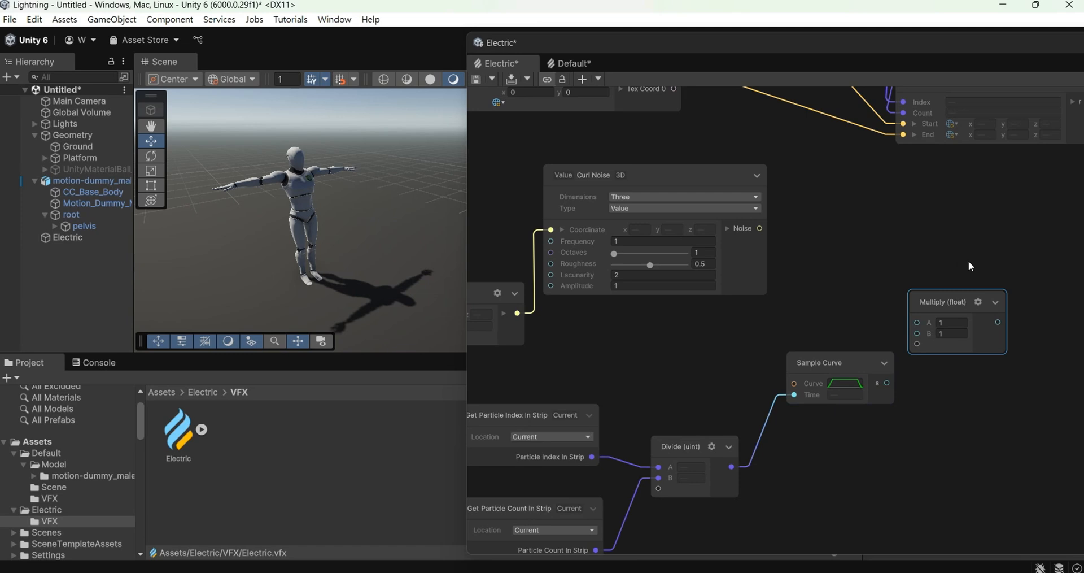
{"action": "left_click_drag", "start_coordinate": [887, 383], "coordinate": [917, 333]}
{"action": "left_click_drag", "start_coordinate": [944, 301], "coordinate": [869, 256]}
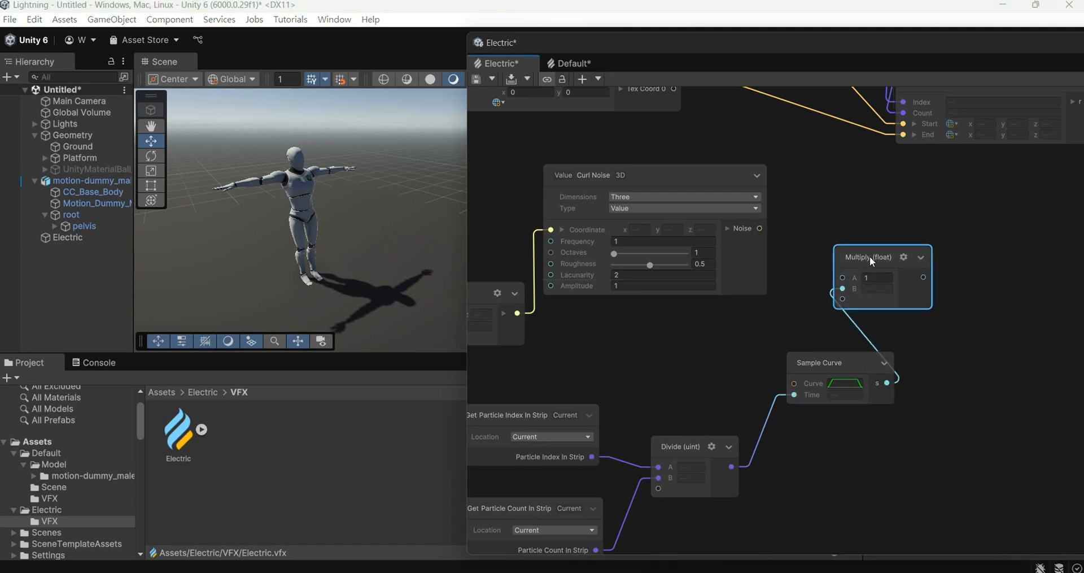
{"action": "left_click_drag", "start_coordinate": [759, 228], "coordinate": [842, 278]}
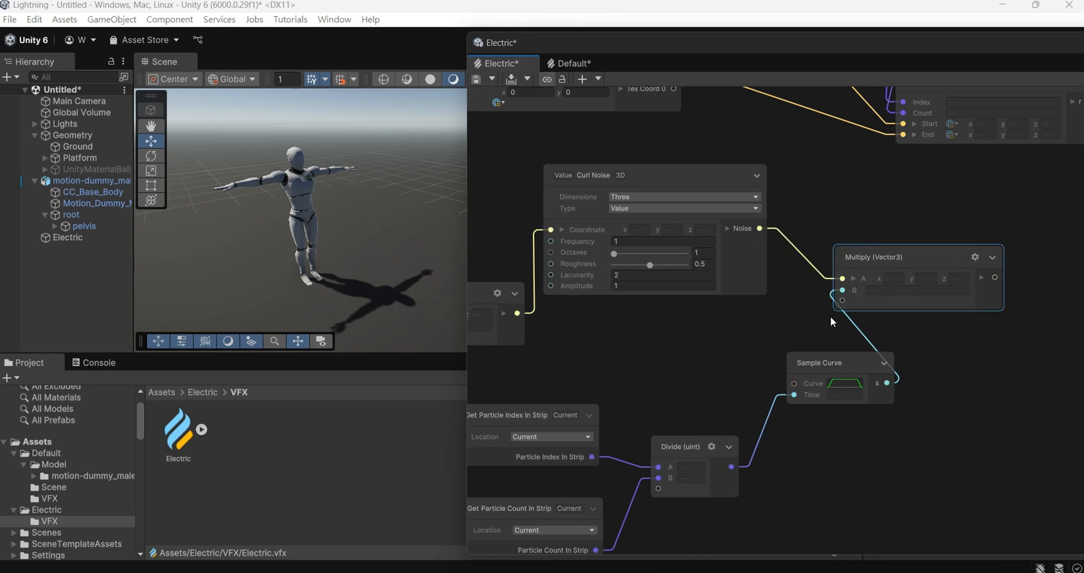
Set the Curl Noise node's Frequency to 2, Octaves to 8 and Lacunarity to 8
{"action": "left_click", "coordinate": [680, 241]}
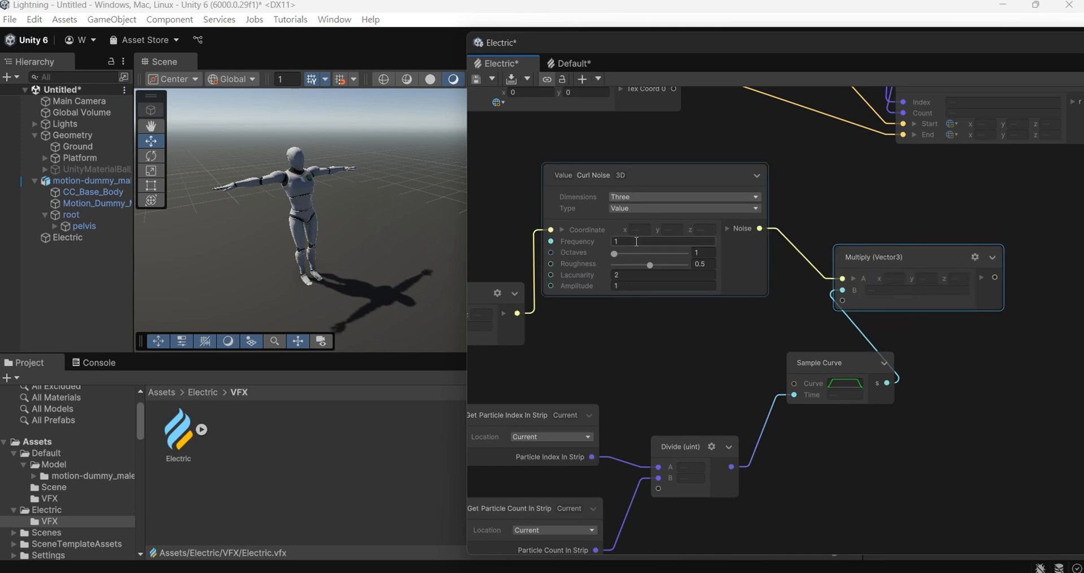
{"action": "type", "text": "2"}
{"action": "left_click", "coordinate": [700, 252]}
{"action": "type", "text": "8"}
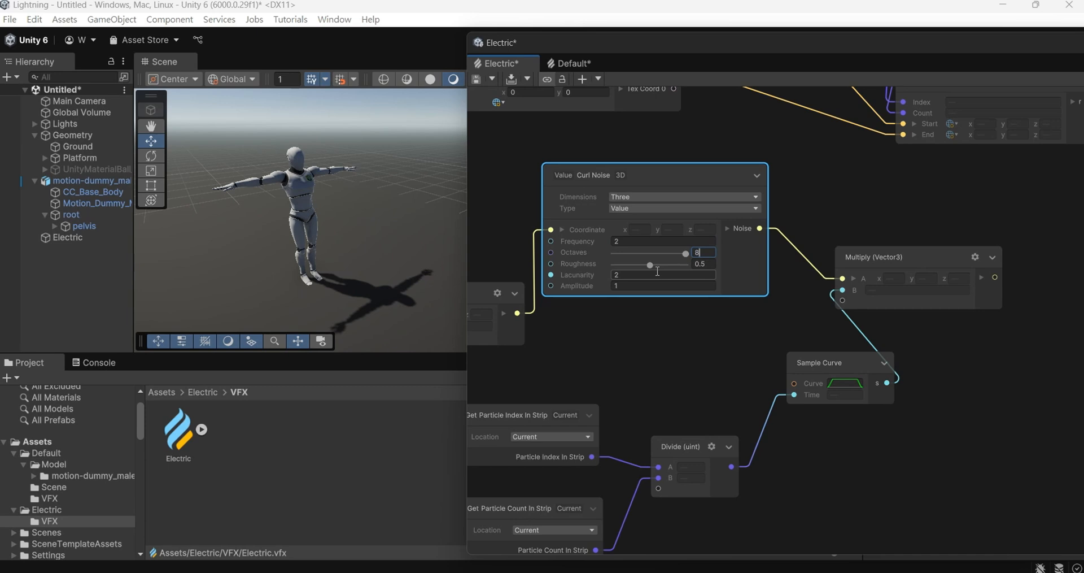
{"action": "left_click", "coordinate": [708, 263]}
{"action": "left_click", "coordinate": [660, 279]}
{"action": "type", "text": "8"}
Connect the Multiply output to the Position input of the Add Position block in Output ParticleStrip
{"action": "scroll", "coordinate": [913, 191], "scroll_direction": "down", "scroll_amount": 1}
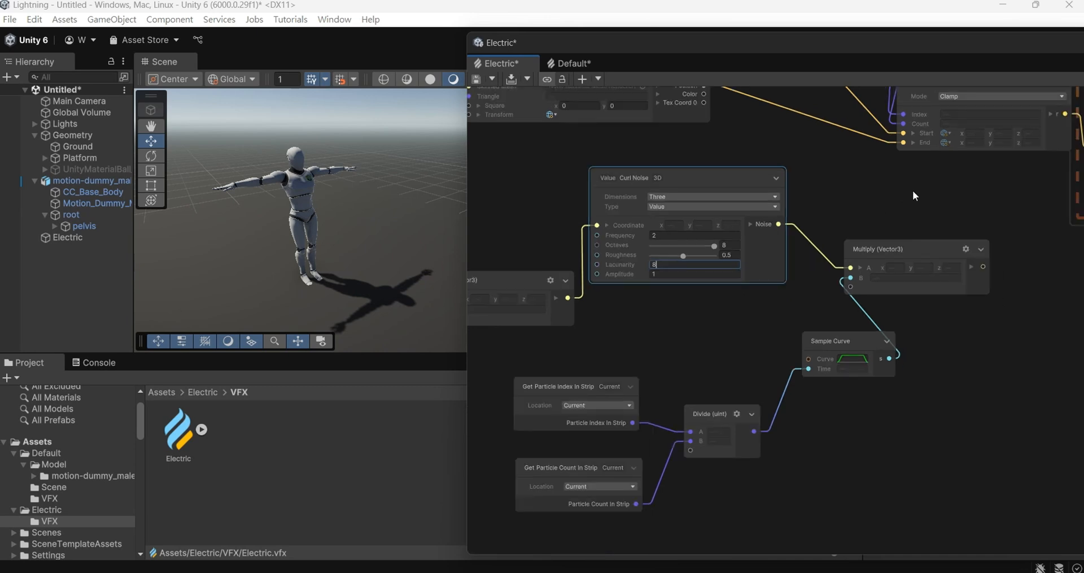
{"action": "middle_click_drag", "start_coordinate": [912, 192], "coordinate": [687, 238]}
{"action": "left_click_drag", "start_coordinate": [758, 314], "coordinate": [875, 231]}
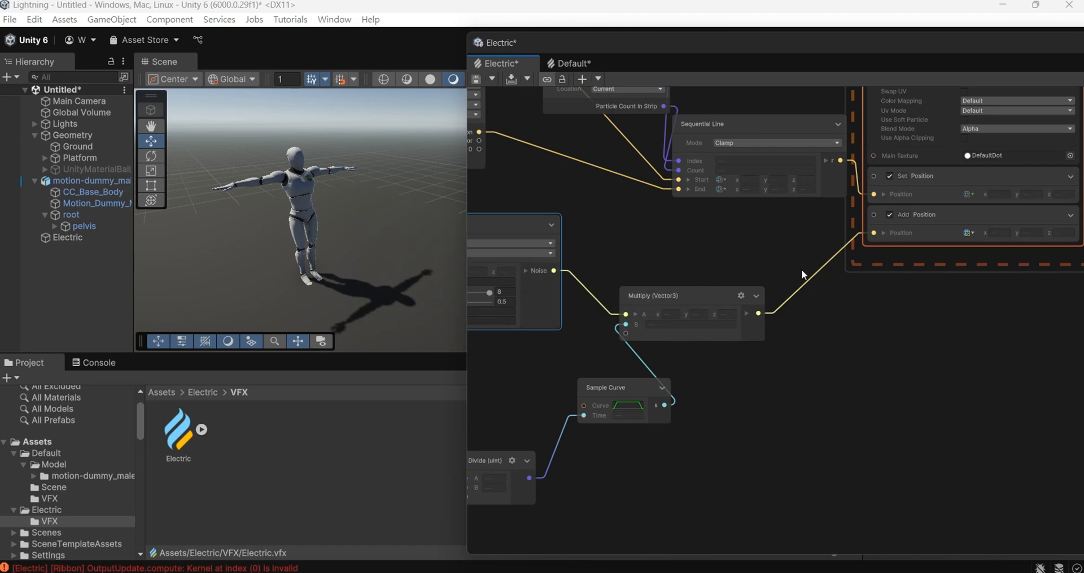
{"action": "middle_click_drag", "start_coordinate": [947, 238], "coordinate": [904, 269]}
{"action": "left_click", "coordinate": [927, 264]}
{"action": "left_click", "coordinate": [700, 276]}
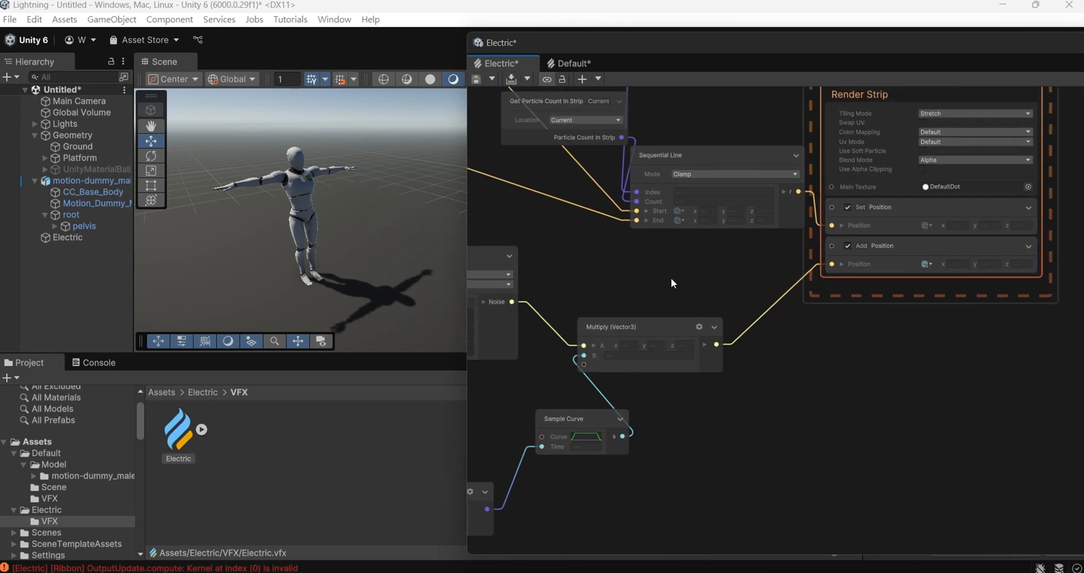
Add a Set Color block below Add Position in the Output ParticleStrip context
{"action": "middle_click_drag", "start_coordinate": [834, 308], "coordinate": [841, 313]}
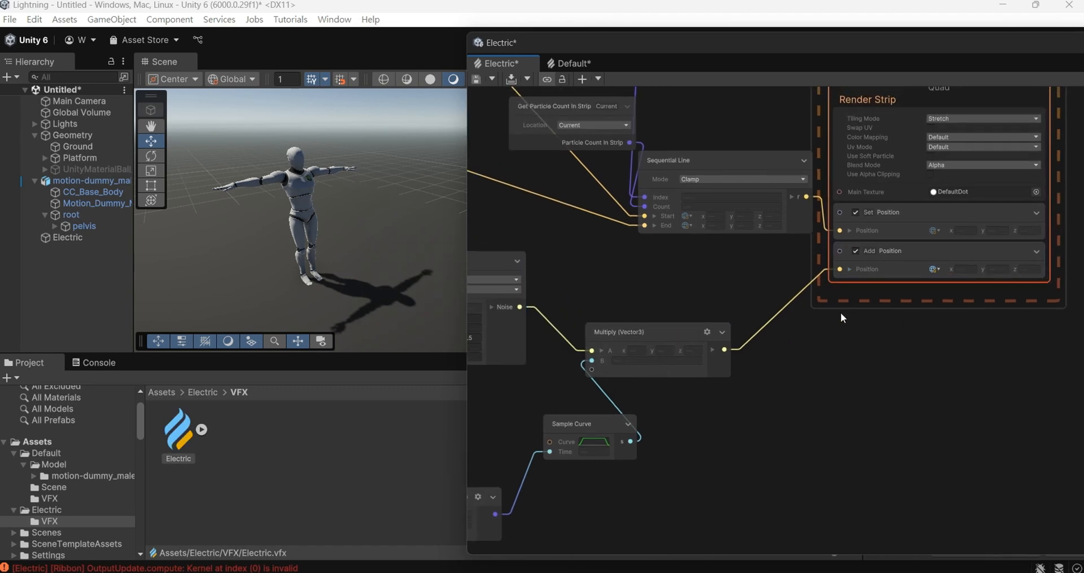
{"action": "right_click", "coordinate": [936, 283]}
{"action": "left_click", "coordinate": [960, 294]}
{"action": "type", "text": "set "}
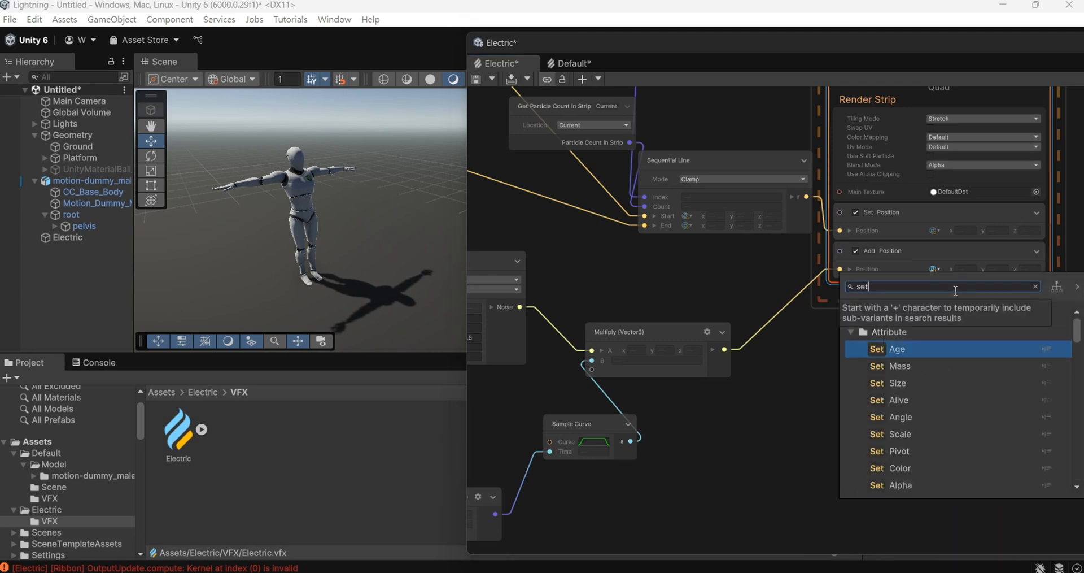
{"action": "type", "text": "col"}
{"action": "key", "text": "Return"}
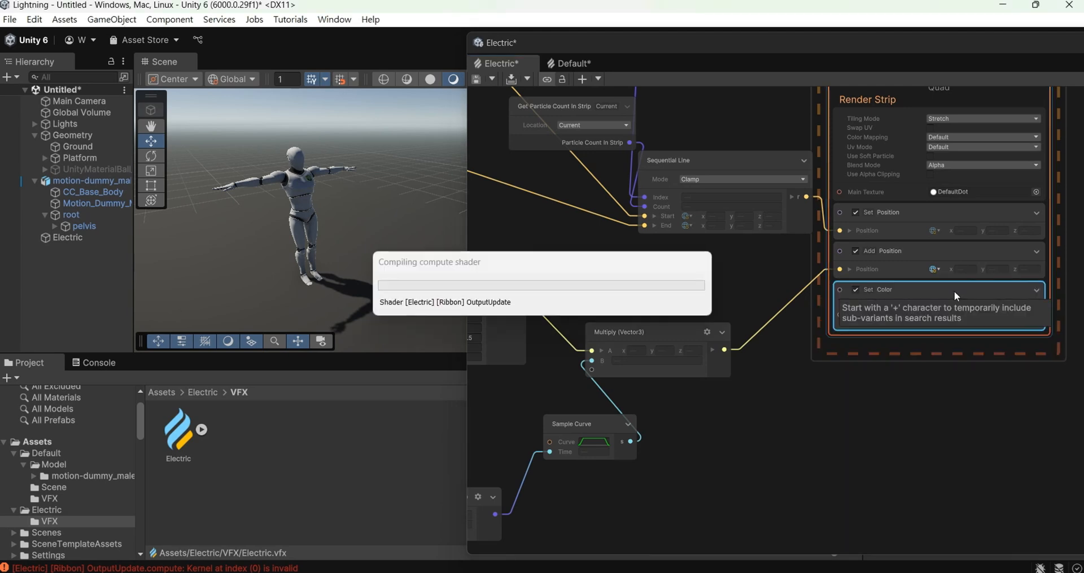
Add a Set Scale block to the Output ParticleStrip context below Set Color
{"action": "middle_click_drag", "start_coordinate": [951, 367], "coordinate": [911, 470]}
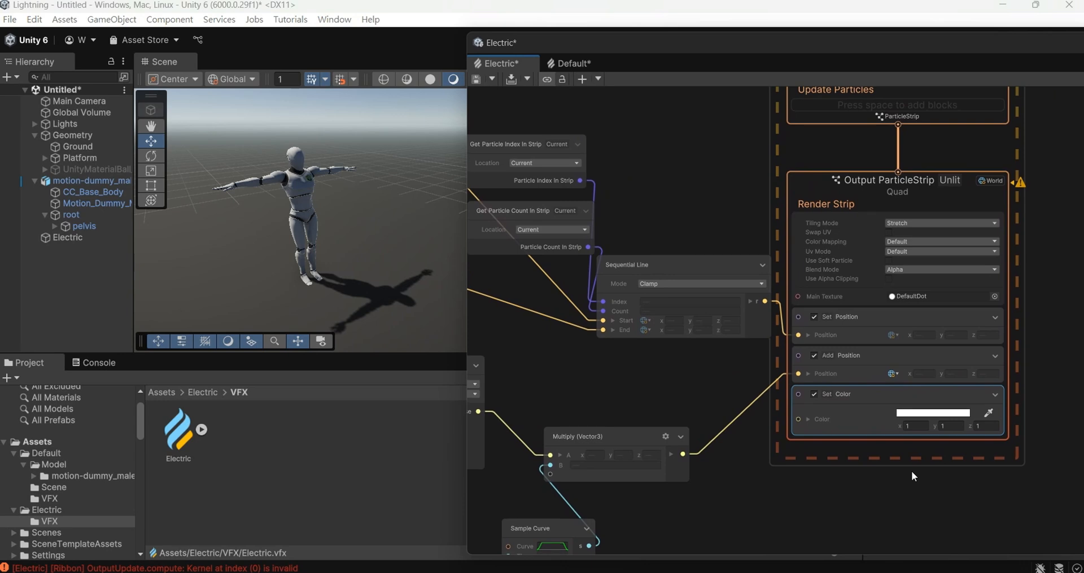
{"action": "middle_click_drag", "start_coordinate": [844, 439], "coordinate": [847, 387]}
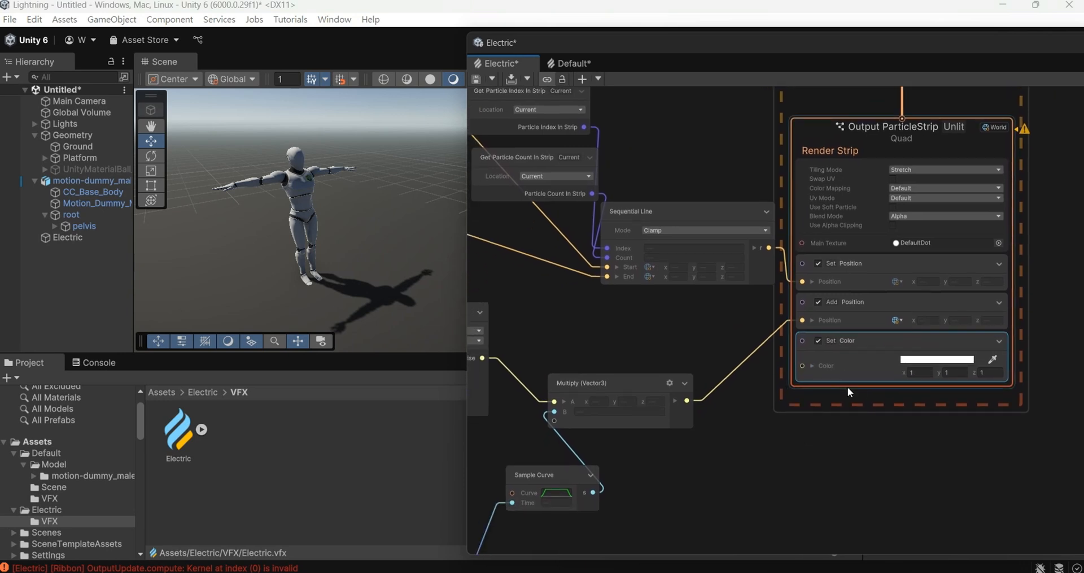
{"action": "right_click", "coordinate": [848, 386]}
{"action": "left_click", "coordinate": [923, 201]}
{"action": "type", "text": "set scale"}
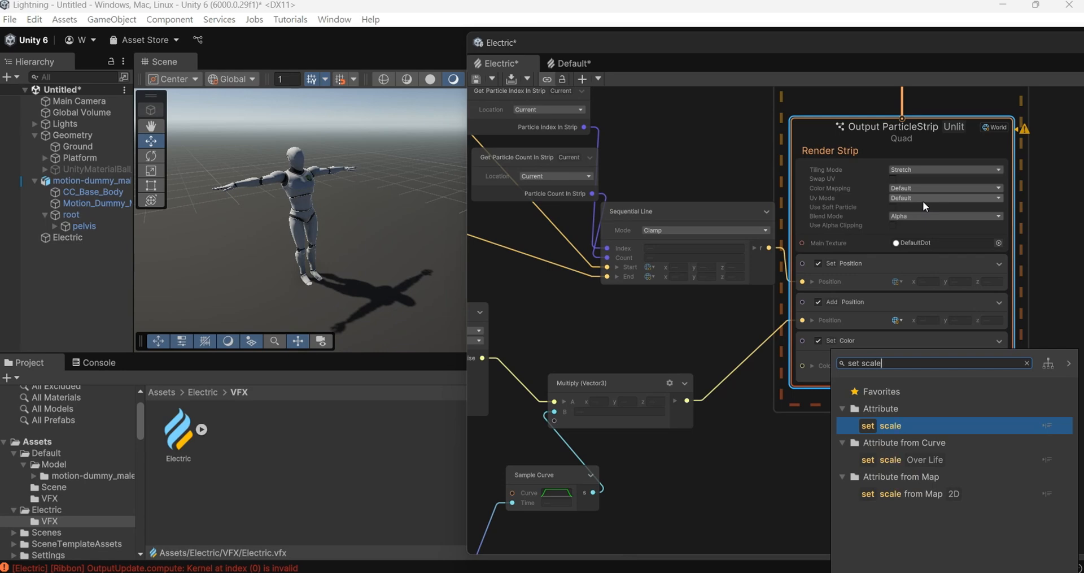
{"action": "key", "text": "Return"}
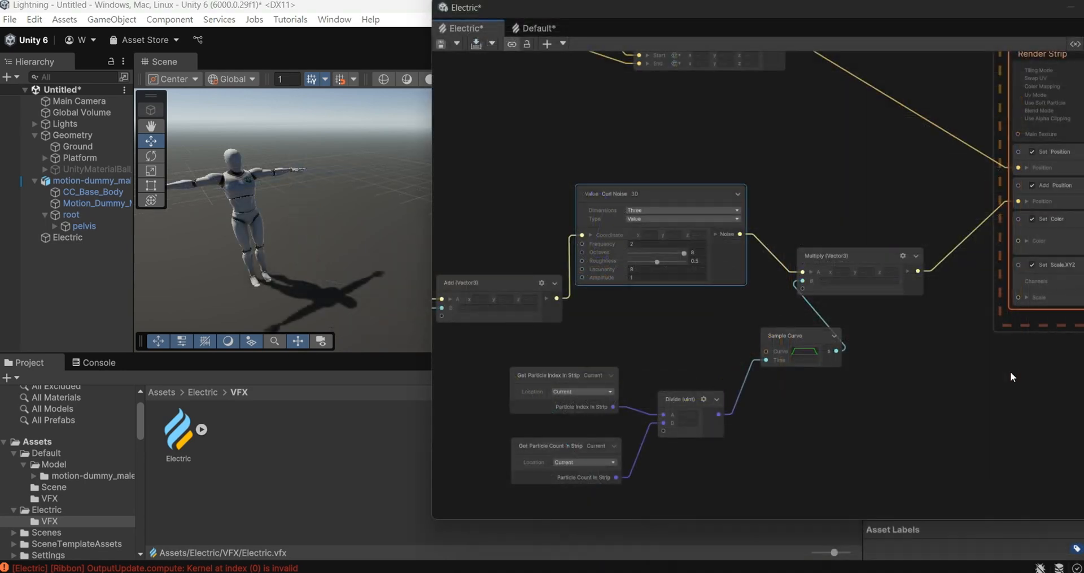
Examine the Console messages about the Electric ribbon's OutputUpdate compute shader
{"action": "middle_click_drag", "start_coordinate": [1011, 371], "coordinate": [805, 378]}
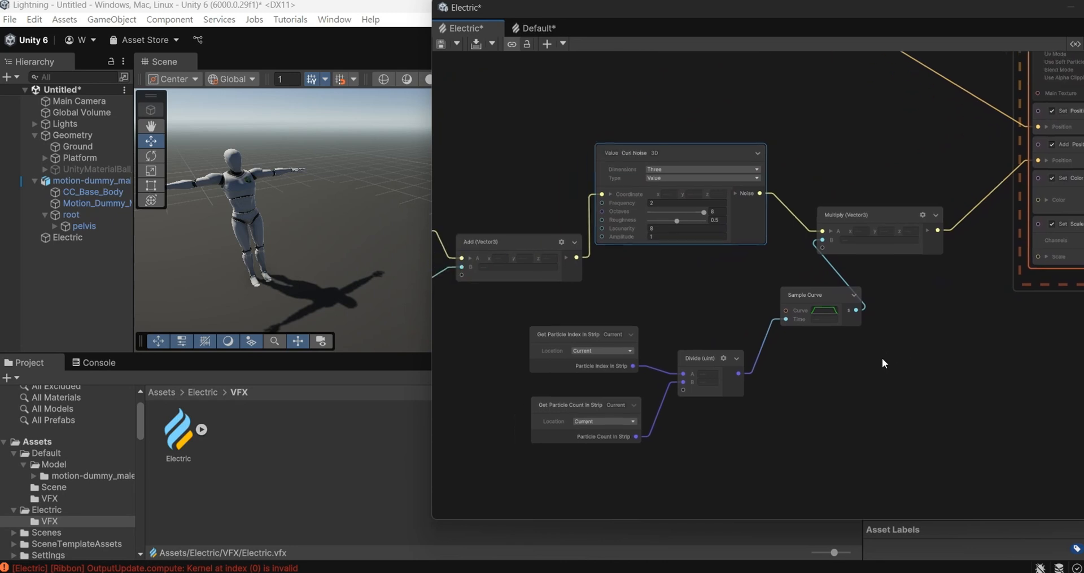
{"action": "left_click", "coordinate": [90, 362]}
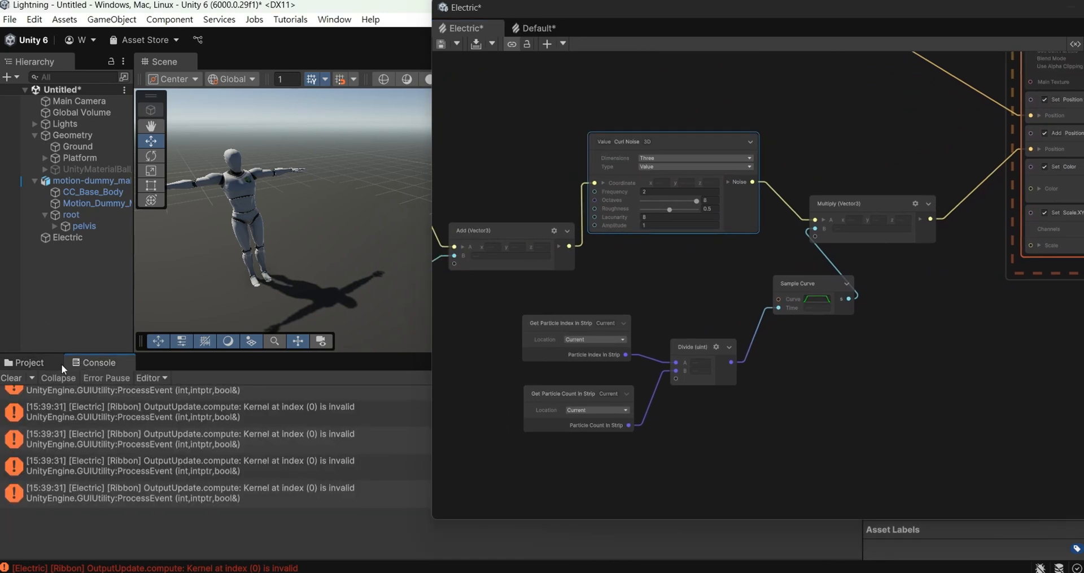
{"action": "left_click", "coordinate": [55, 361]}
{"action": "left_click", "coordinate": [89, 361]}
Change both inputs of the Divide node to float, and clear the Console messages
{"action": "middle_click_drag", "start_coordinate": [734, 392], "coordinate": [737, 416]}
{"action": "scroll", "coordinate": [737, 416], "scroll_direction": "up", "scroll_amount": 4}
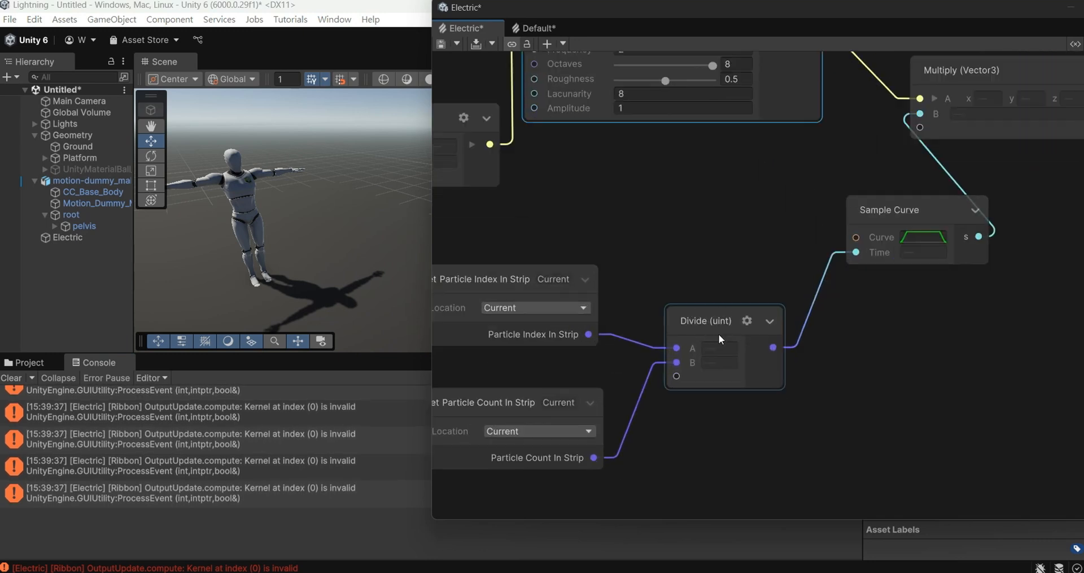
{"action": "left_click", "coordinate": [747, 320]}
{"action": "left_click", "coordinate": [760, 345]}
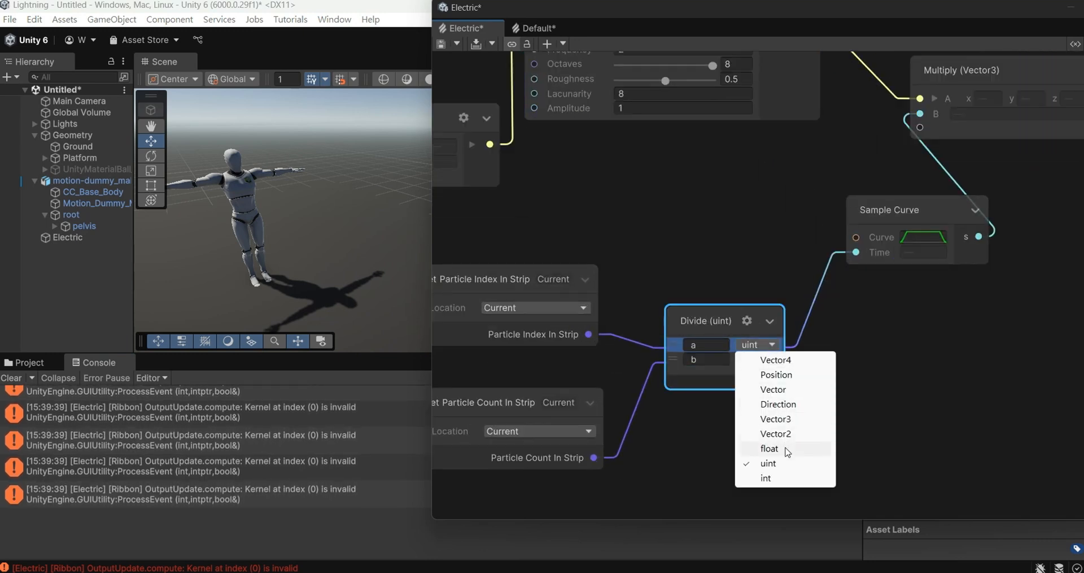
{"action": "left_click", "coordinate": [785, 449]}
{"action": "left_click", "coordinate": [760, 359]}
{"action": "left_click", "coordinate": [783, 463]}
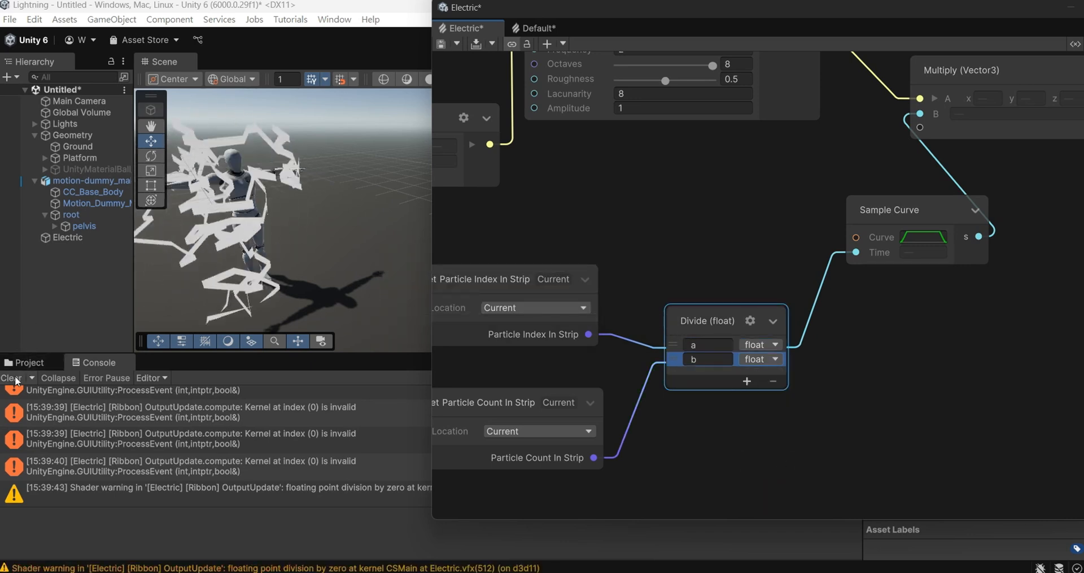
{"action": "left_click", "coordinate": [15, 378]}
{"action": "left_click", "coordinate": [28, 362]}
Reduce the Curl Noise node's amplitude, trying 0.5 and settling on 0.1
{"action": "middle_click_drag", "start_coordinate": [695, 212], "coordinate": [808, 299]}
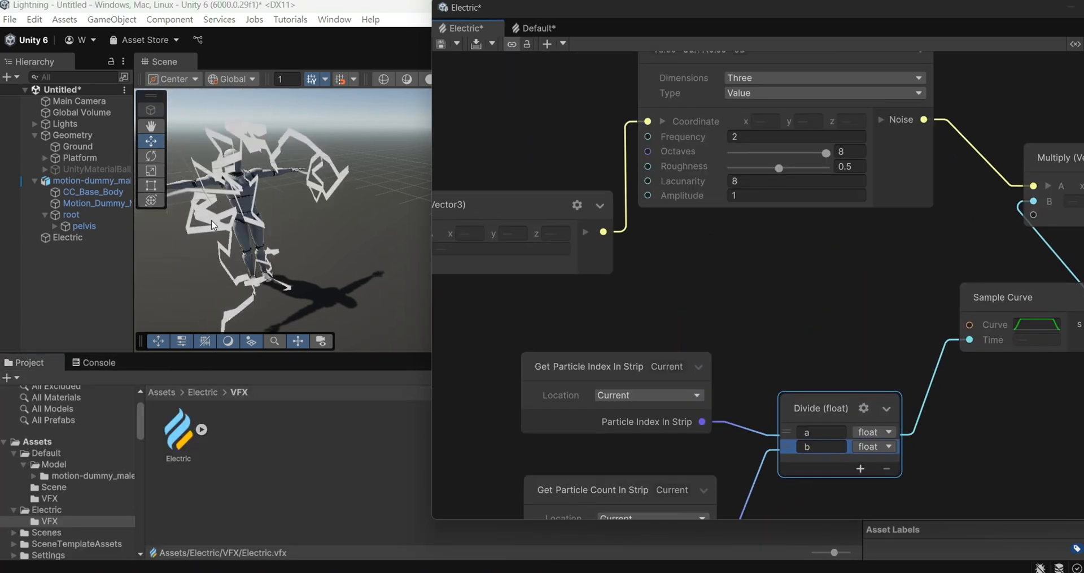
{"action": "middle_click_drag", "start_coordinate": [844, 263], "coordinate": [838, 312]}
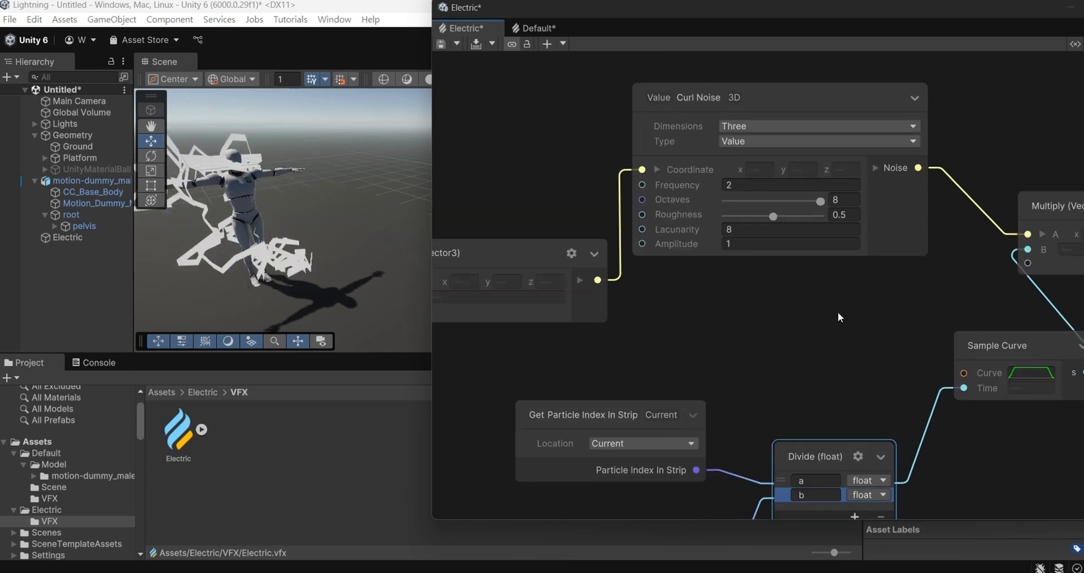
{"action": "left_click", "coordinate": [792, 242]}
{"action": "type", "text": ".5"}
{"action": "key", "text": "Return"}
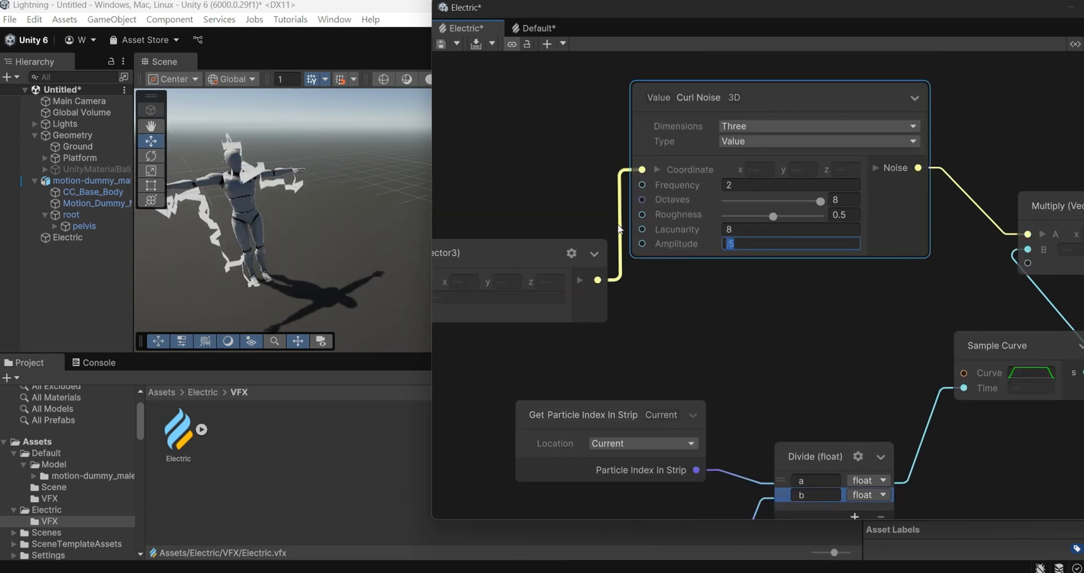
{"action": "type", "text": ".1"}
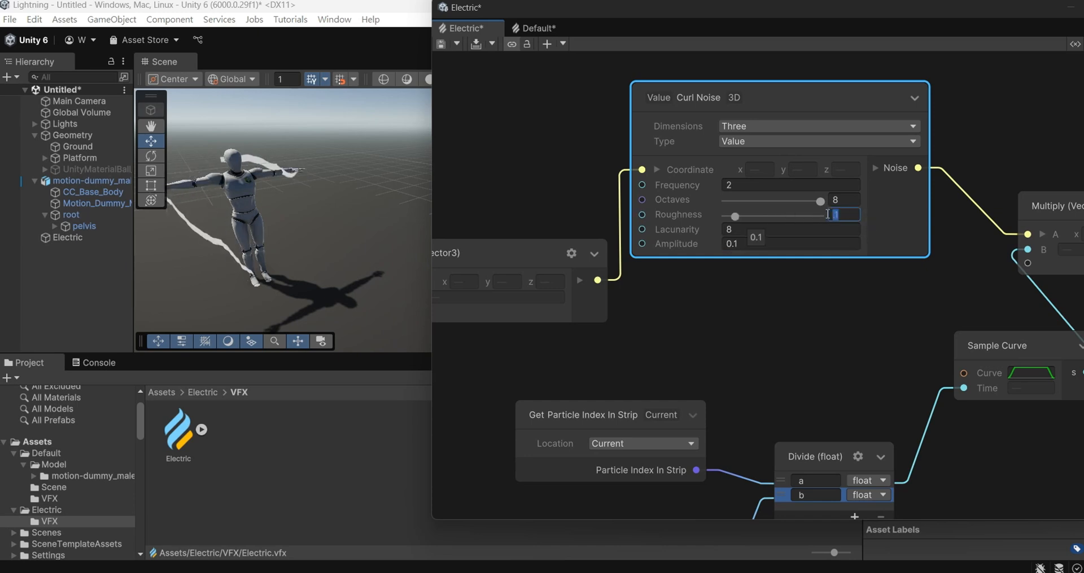
Set the Curl Noise node's roughness to 0.19 and its octaves to 8
{"action": "left_click", "coordinate": [825, 212]}
{"action": "type", "text": "."}
{"action": "type", "text": "15"}
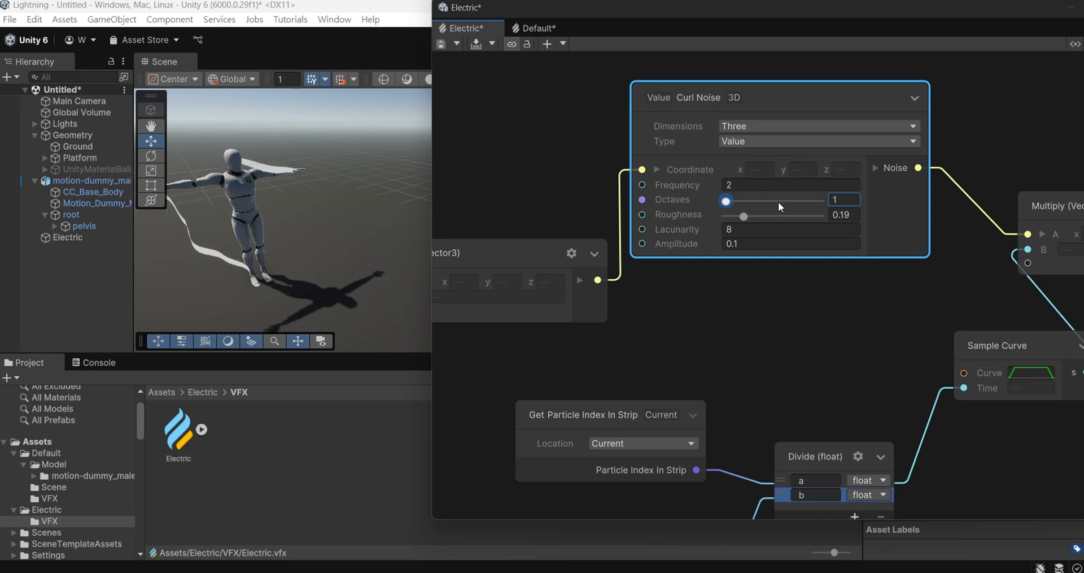
{"action": "left_click_drag", "start_coordinate": [254, 217], "coordinate": [350, 220], "text": "alt"}
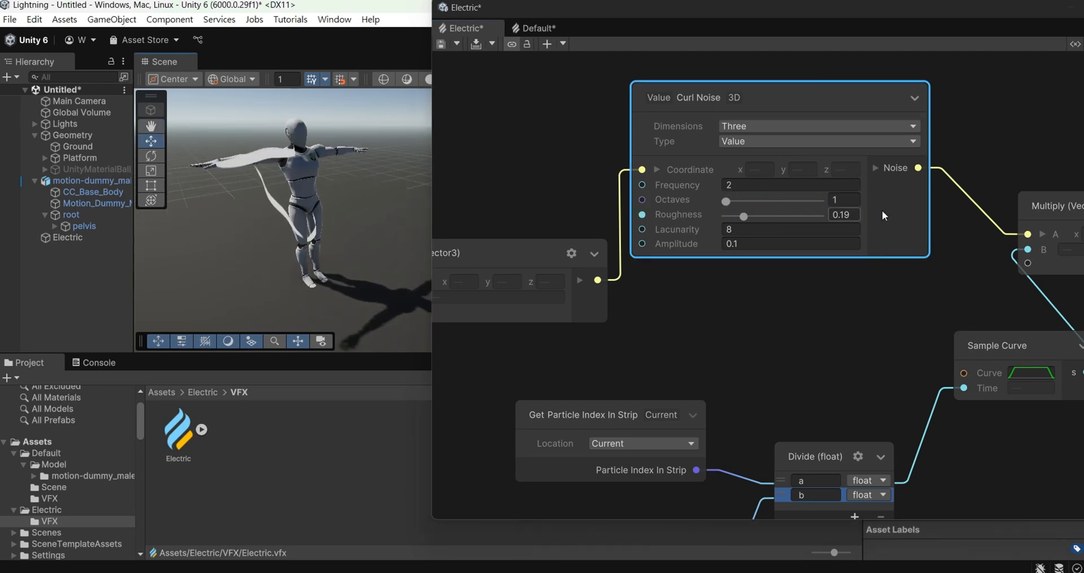
{"action": "left_click", "coordinate": [846, 199]}
{"action": "type", "text": "8"}
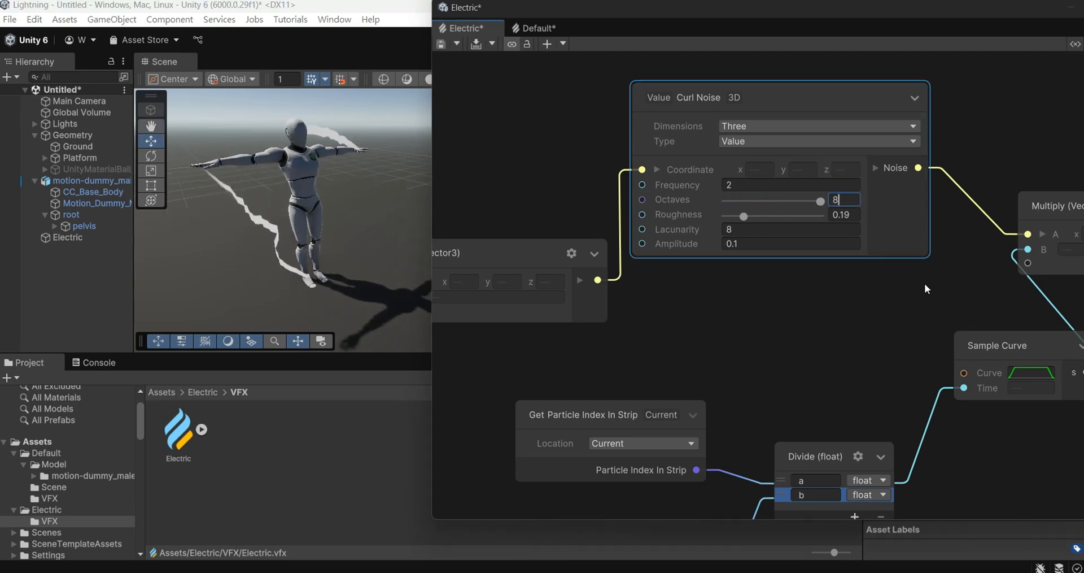
Set the Y scale in the Set Scale block of Output ParticleStrip to 0.1
{"action": "scroll", "coordinate": [924, 282], "scroll_direction": "down", "scroll_amount": 2}
{"action": "middle_click_drag", "start_coordinate": [924, 283], "coordinate": [753, 277]}
{"action": "scroll", "coordinate": [995, 341], "scroll_direction": "down", "scroll_amount": 2}
{"action": "middle_click_drag", "start_coordinate": [994, 341], "coordinate": [754, 372]}
{"action": "middle_click_drag", "start_coordinate": [1057, 354], "coordinate": [948, 395]}
{"action": "scroll", "coordinate": [948, 392], "scroll_direction": "up", "scroll_amount": 2}
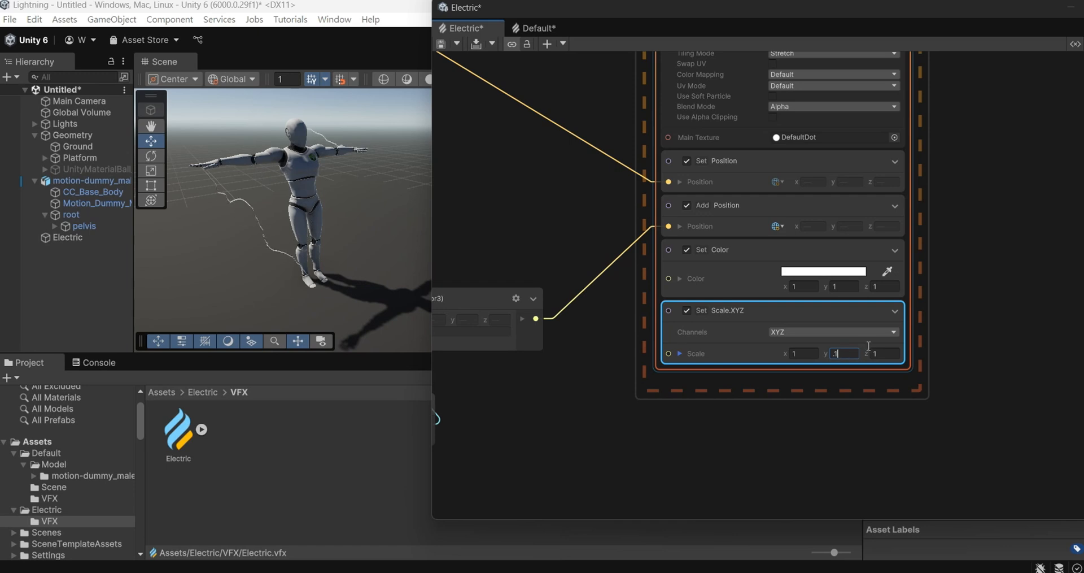
Change the Set Color block's HDR color in Output ParticleStrip to a saturated blue with RGB 0, 58, 248
{"action": "middle_click_drag", "start_coordinate": [945, 275], "coordinate": [974, 315]}
{"action": "left_click", "coordinate": [862, 312]}
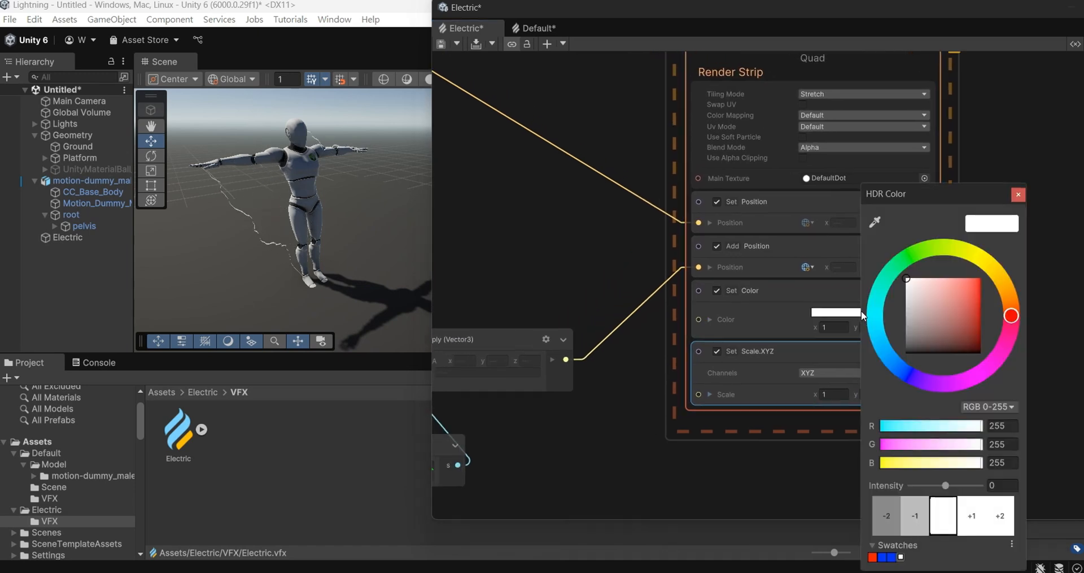
{"action": "left_click", "coordinate": [960, 281]}
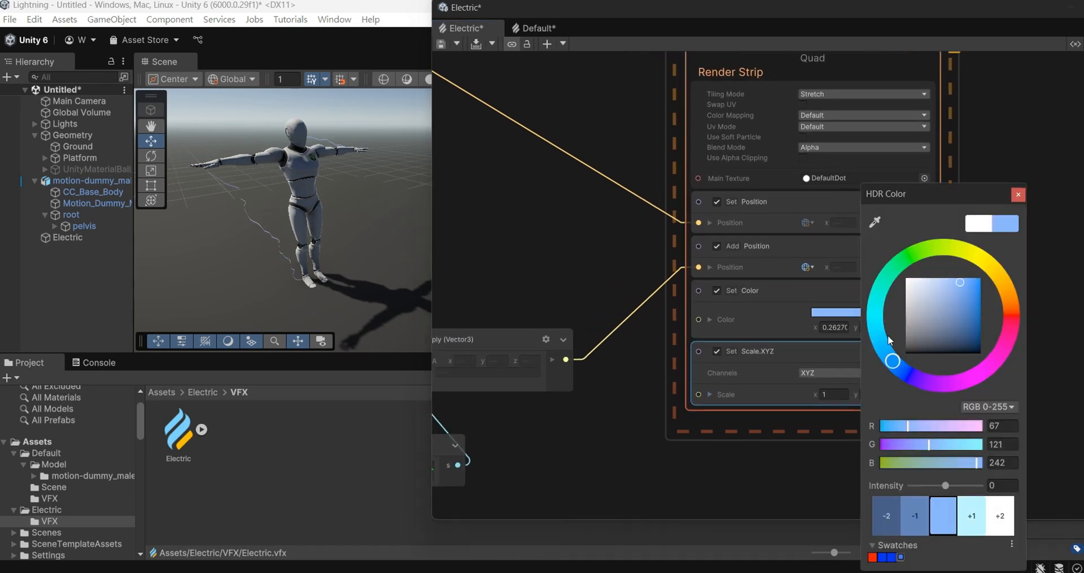
{"action": "left_click_drag", "start_coordinate": [947, 484], "coordinate": [962, 487]}
{"action": "left_click", "coordinate": [982, 281]}
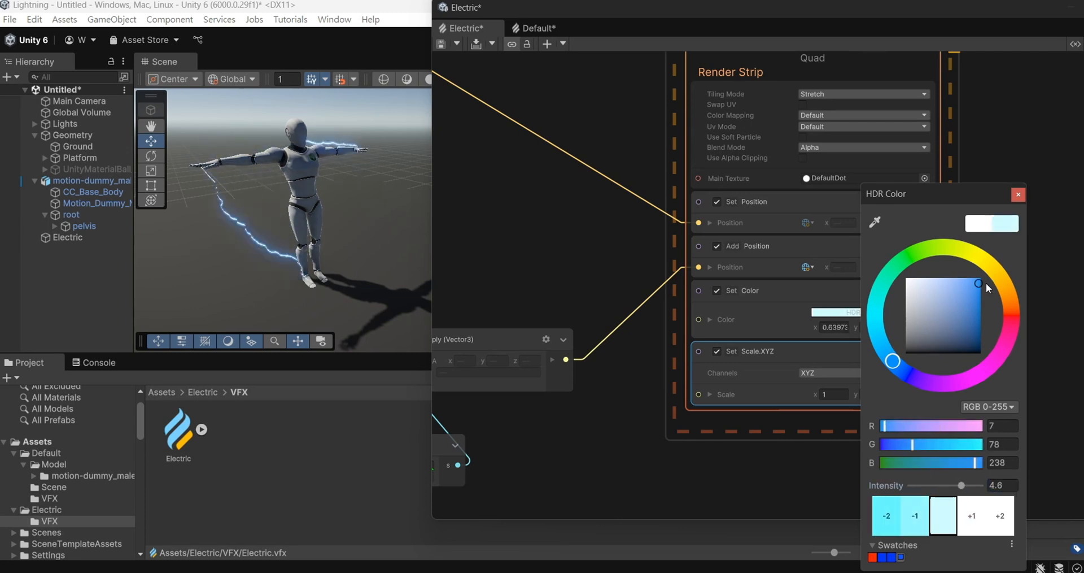
{"action": "left_click", "coordinate": [900, 369]}
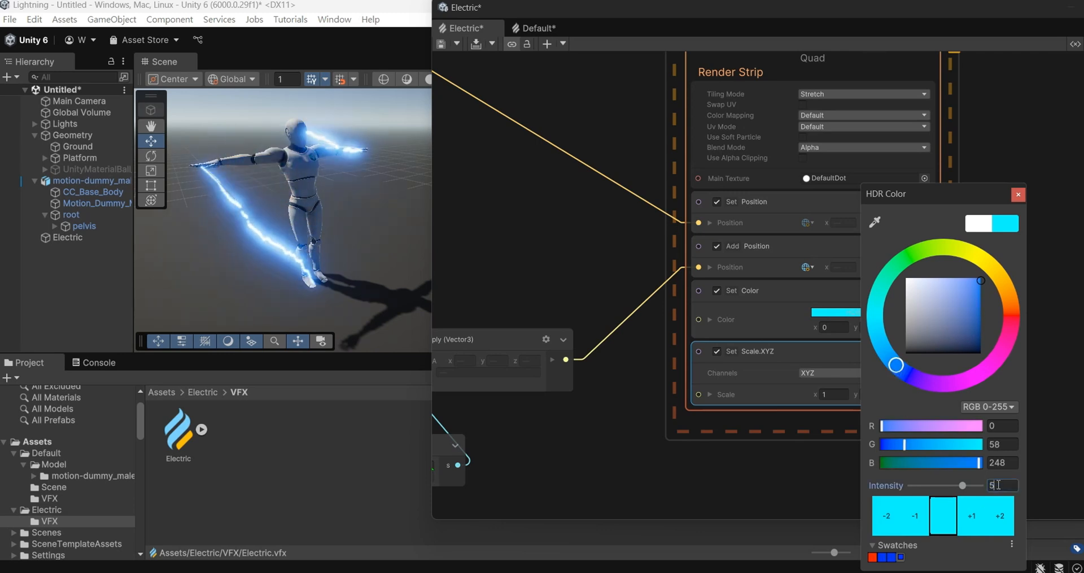
Lower the HDR intensity of the Set Color block's blue to 2
{"action": "type", "text": "3"}
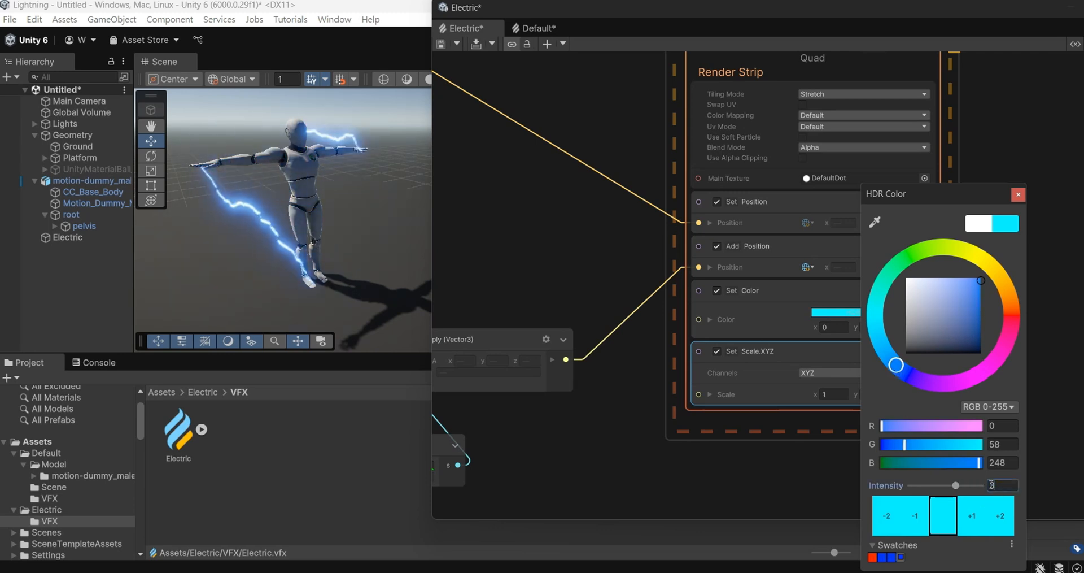
{"action": "key", "text": "BackSpace"}
{"action": "type", "text": "2"}
{"action": "key", "text": "BackSpace"}
{"action": "type", "text": "1"}
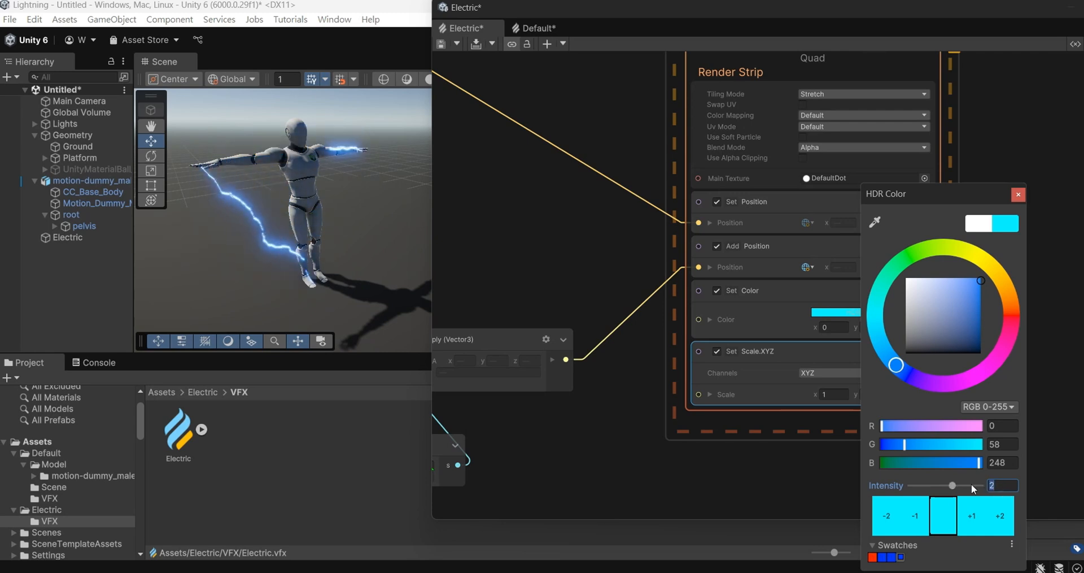
{"action": "left_click", "coordinate": [1039, 381]}
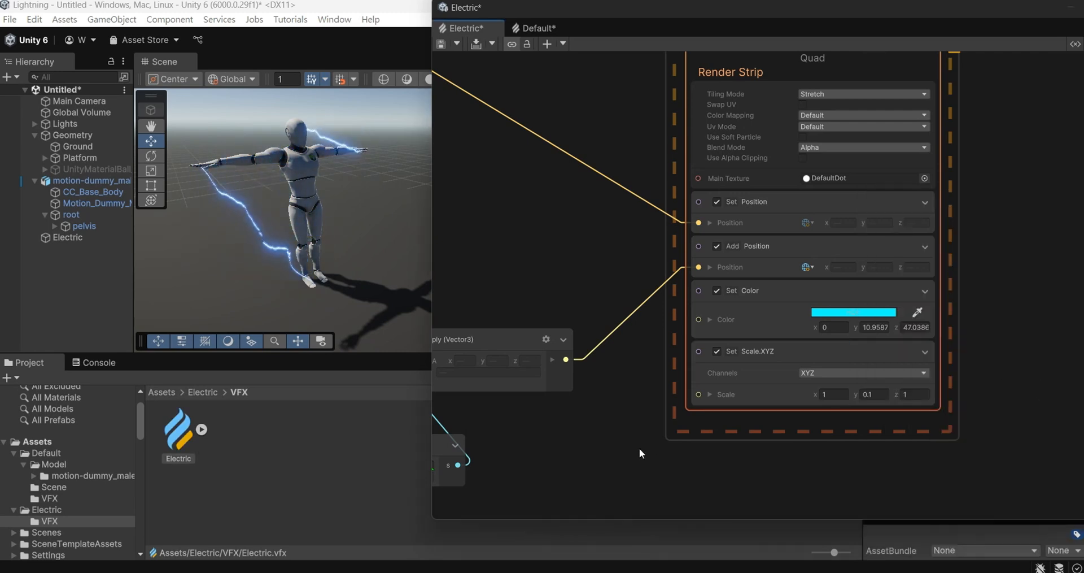
Adjust the Set Scale block's Y value, trying 0.5 and settling on 0.15
{"action": "scroll", "coordinate": [639, 446], "scroll_direction": "up", "scroll_amount": 2}
{"action": "left_click", "coordinate": [922, 386]}
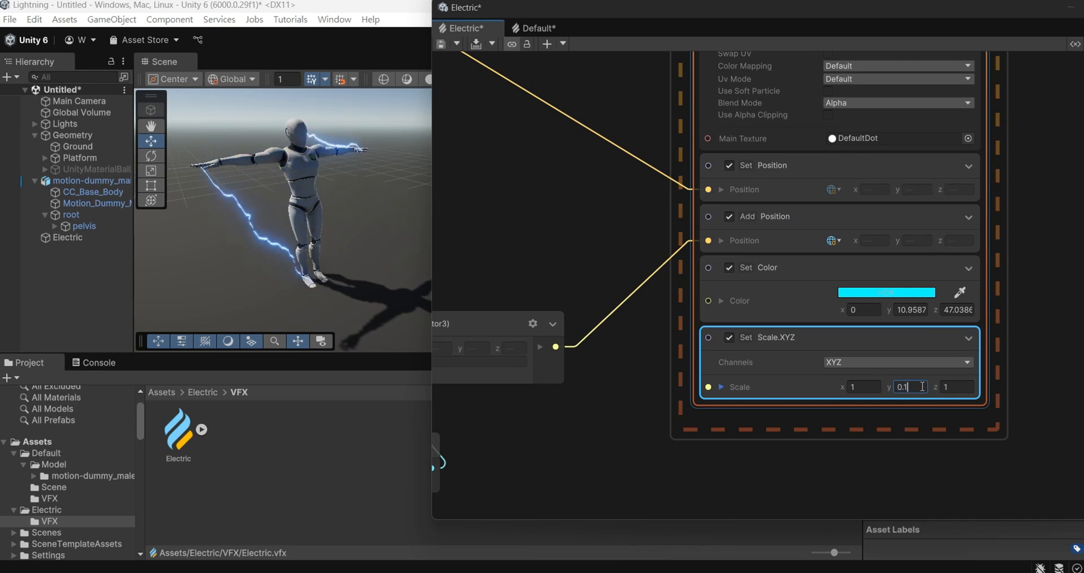
{"action": "type", "text": ".5"}
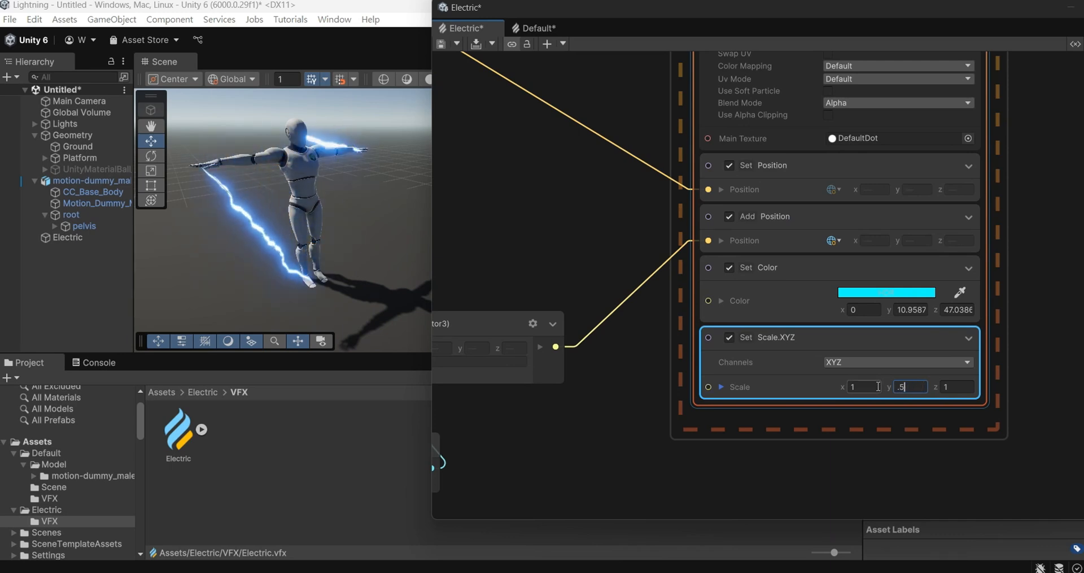
{"action": "left_click_drag", "start_coordinate": [917, 387], "coordinate": [887, 386]}
{"action": "type", "text": ".15"}
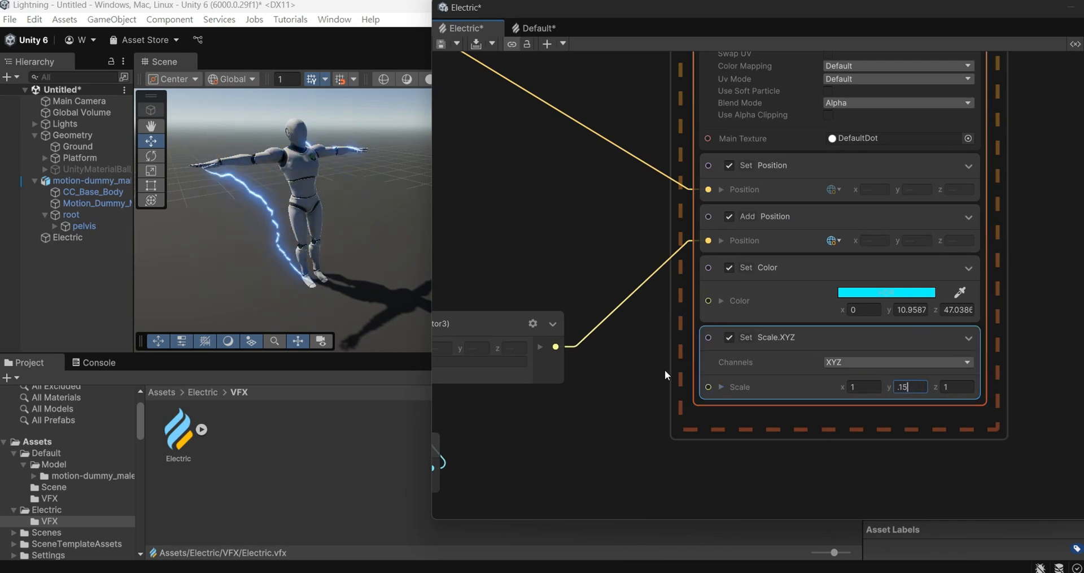
{"action": "key", "text": "Return"}
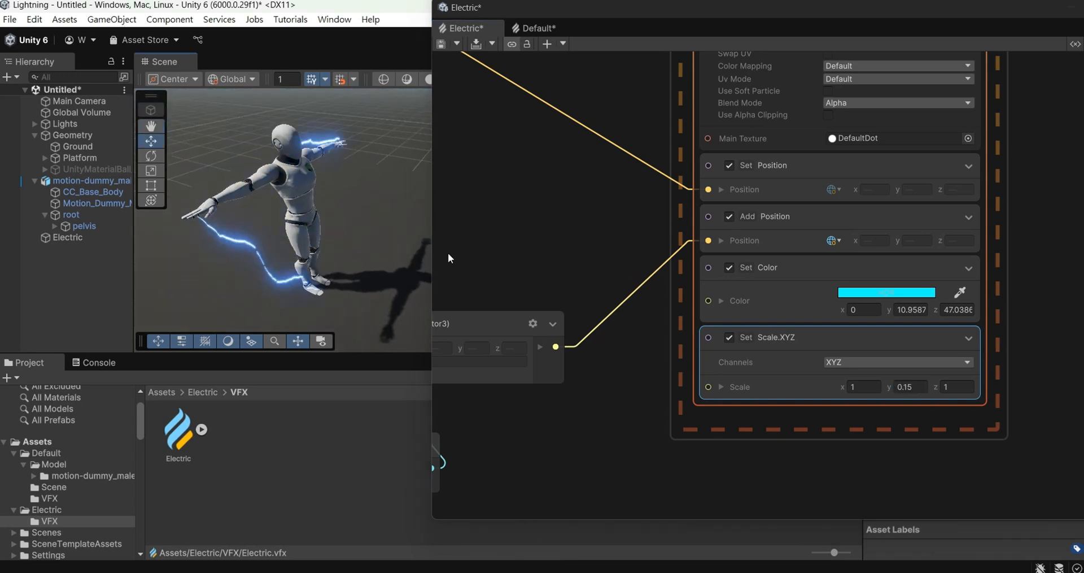
Set the Curl Noise node's roughness to 0.21 and its amplitude to 0.1
{"action": "middle_click_drag", "start_coordinate": [519, 252], "coordinate": [934, 173]}
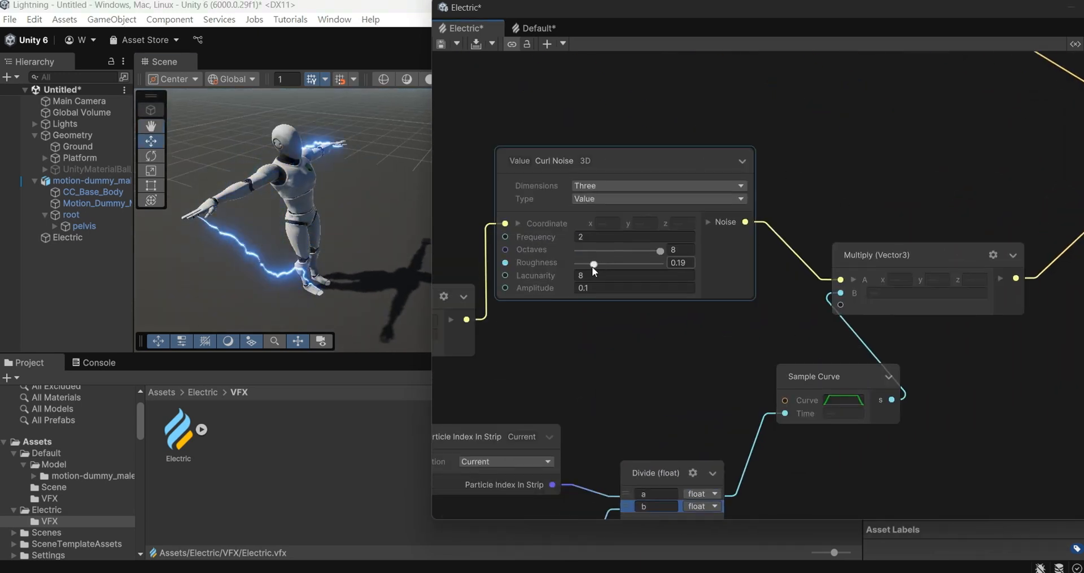
{"action": "left_click_drag", "start_coordinate": [593, 265], "coordinate": [589, 288]}
{"action": "type", "text": "0"}
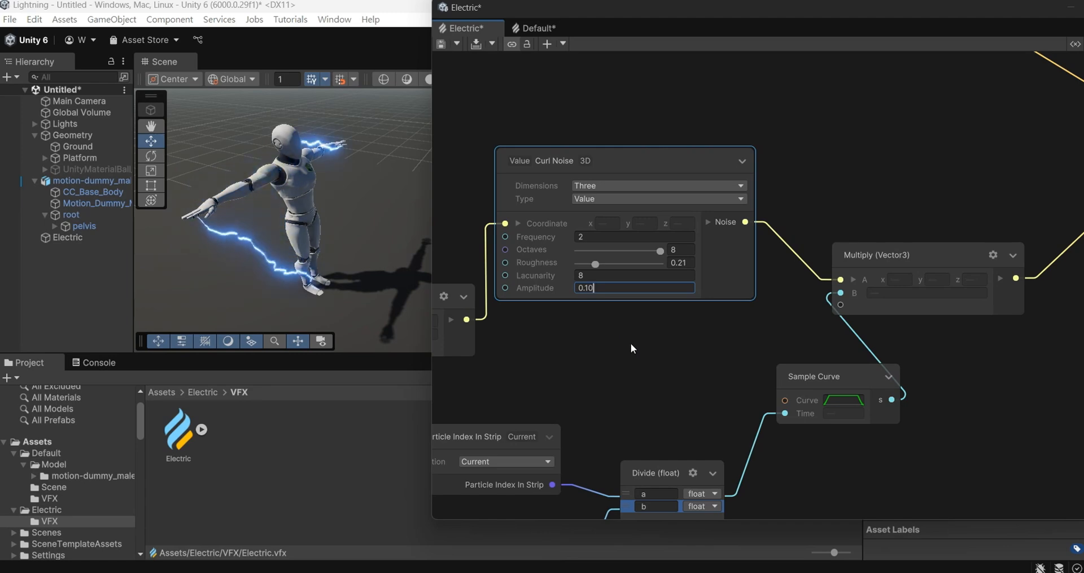
{"action": "left_click", "coordinate": [632, 343]}
Examine the graph's Spawn contexts, including the Constant Spawn Rate and the Ribbon's Single Burst settings
{"action": "scroll", "coordinate": [646, 338], "scroll_direction": "down", "scroll_amount": 2}
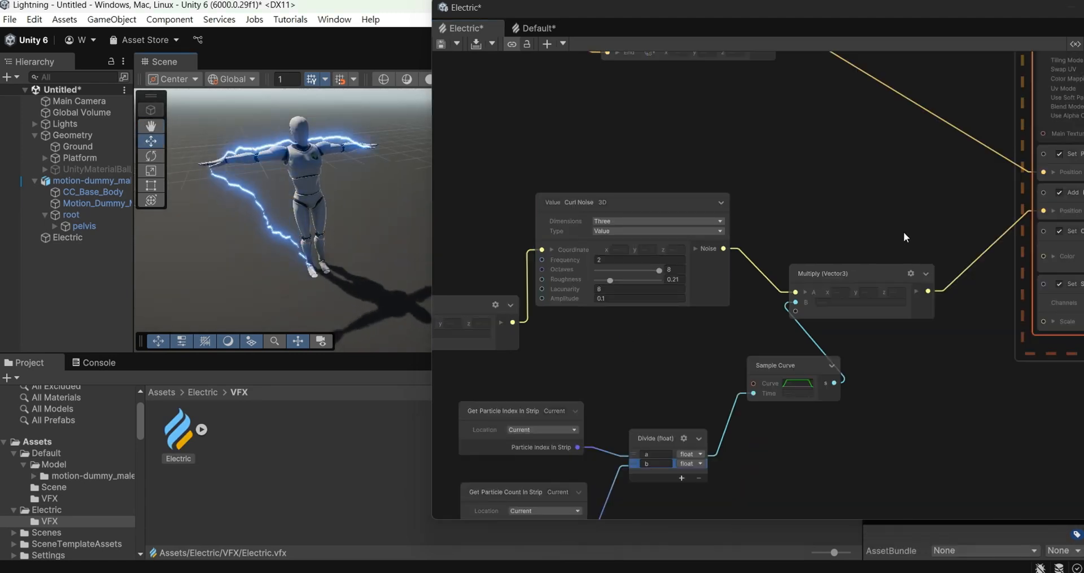
{"action": "scroll", "coordinate": [897, 398], "scroll_direction": "down", "scroll_amount": 4}
{"action": "middle_click_drag", "start_coordinate": [886, 207], "coordinate": [766, 501]}
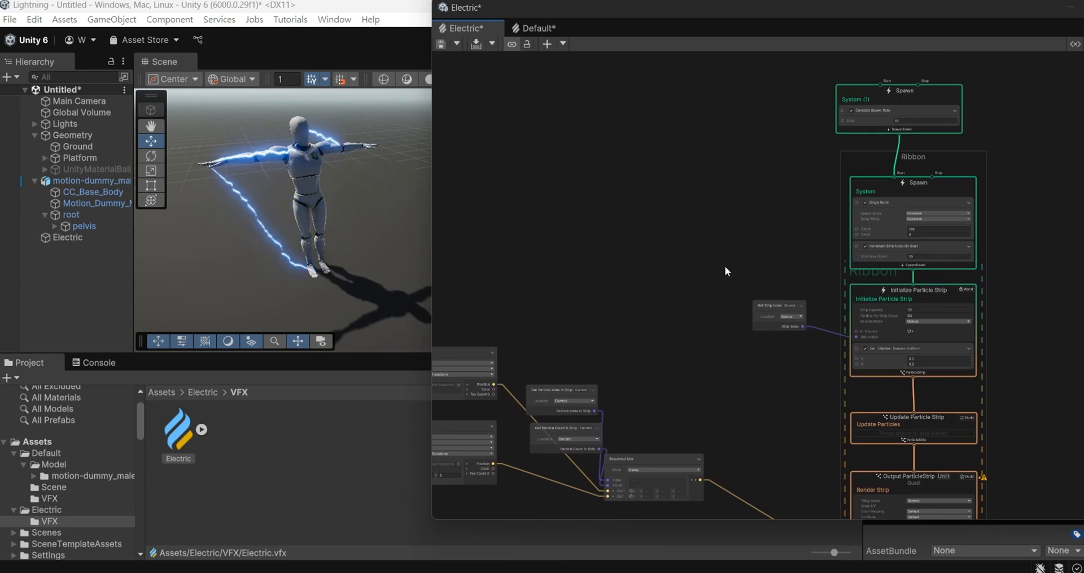
{"action": "middle_click_drag", "start_coordinate": [653, 329], "coordinate": [523, 491]}
{"action": "scroll", "coordinate": [605, 384], "scroll_direction": "up", "scroll_amount": 5}
{"action": "middle_click_drag", "start_coordinate": [815, 270], "coordinate": [686, 266]}
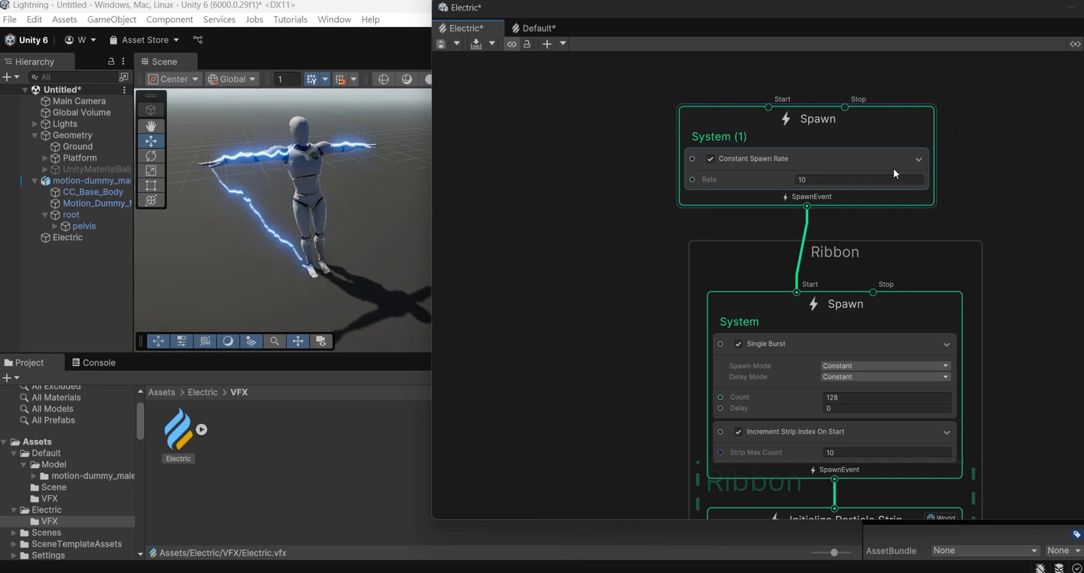
{"action": "scroll", "coordinate": [644, 301], "scroll_direction": "down", "scroll_amount": 2}
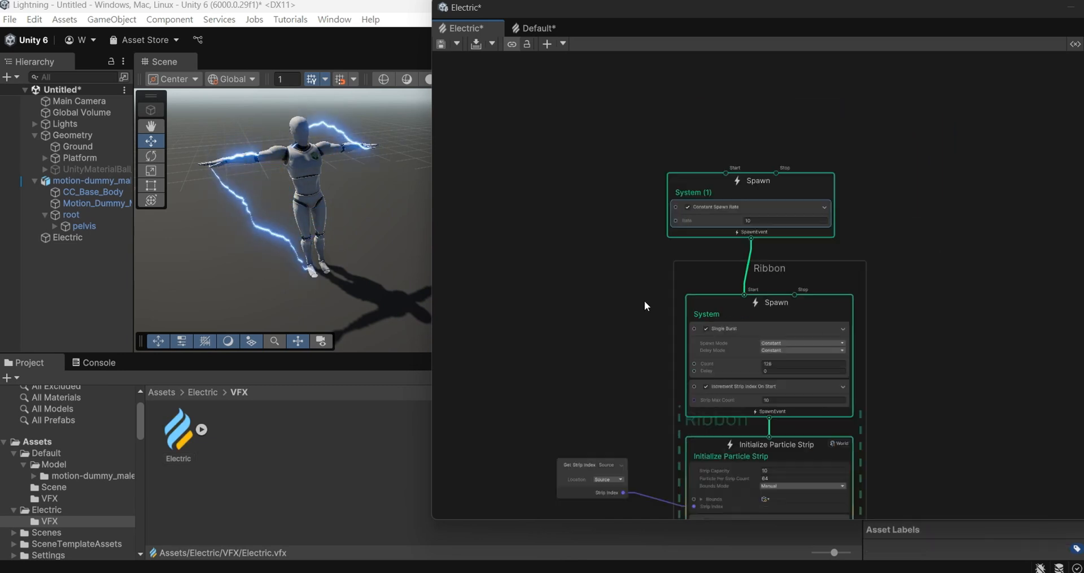
{"action": "middle_click_drag", "start_coordinate": [589, 390], "coordinate": [787, 201]}
{"action": "scroll", "coordinate": [727, 233], "scroll_direction": "down", "scroll_amount": 2}
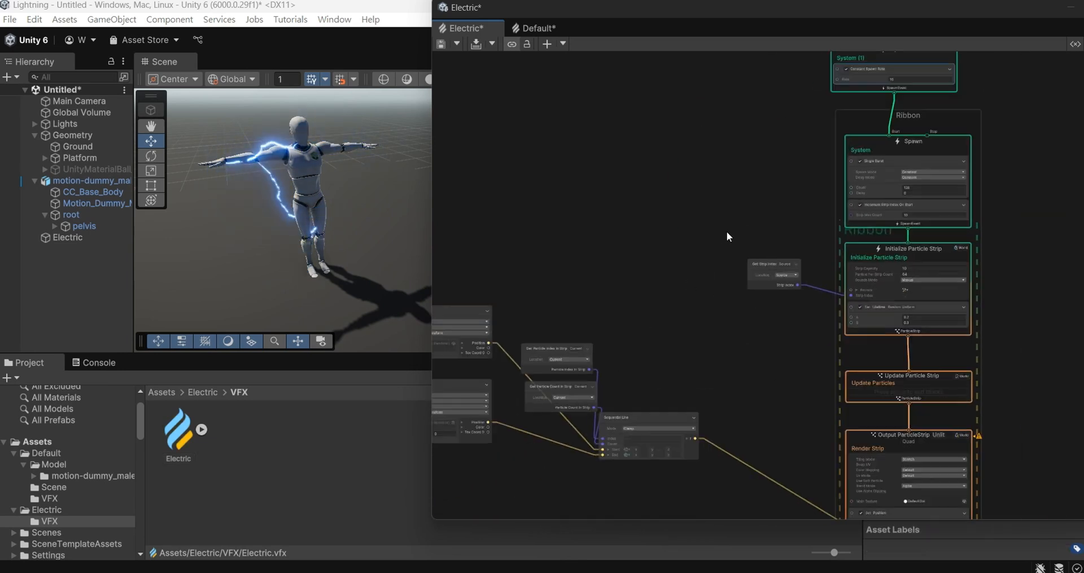
Delete the link between the two Spawn contexts and reconnect the upper context's SpawnEvent to the Ribbon Spawn's Start
{"action": "left_click", "coordinate": [896, 106]}
{"action": "key", "text": "Delete"}
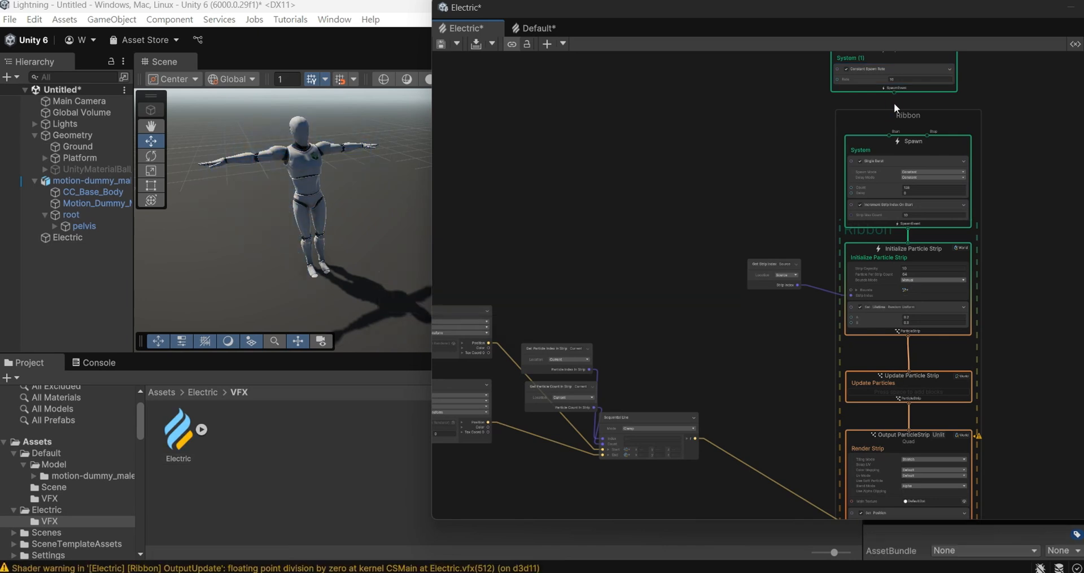
{"action": "middle_click_drag", "start_coordinate": [874, 112], "coordinate": [751, 256]}
{"action": "scroll", "coordinate": [938, 193], "scroll_direction": "up", "scroll_amount": 3}
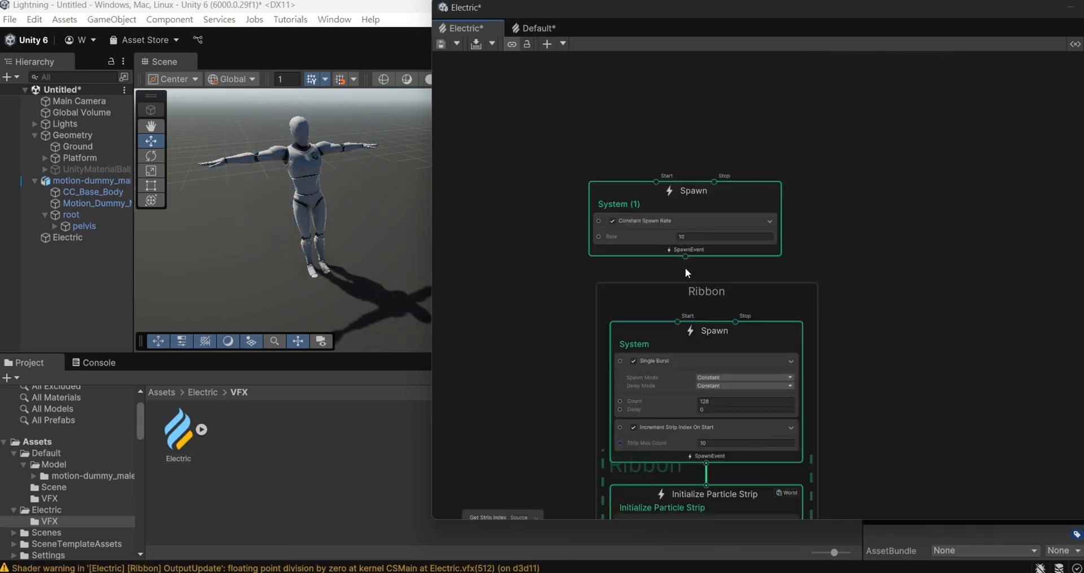
{"action": "left_click_drag", "start_coordinate": [685, 263], "coordinate": [679, 318]}
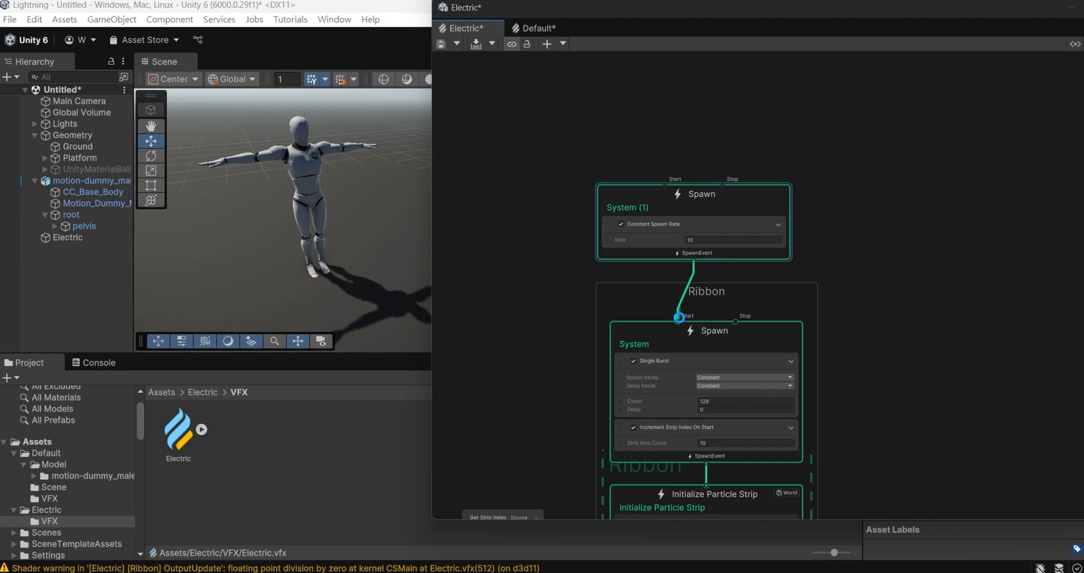
Move the VFX Graph window down to uncover the Scene and Game views, and inspect the lightning around the dummy
{"action": "middle_click_drag", "start_coordinate": [525, 376], "coordinate": [756, 52]}
{"action": "scroll", "coordinate": [605, 318], "scroll_direction": "down", "scroll_amount": 2}
{"action": "middle_click_drag", "start_coordinate": [903, 161], "coordinate": [737, 164]}
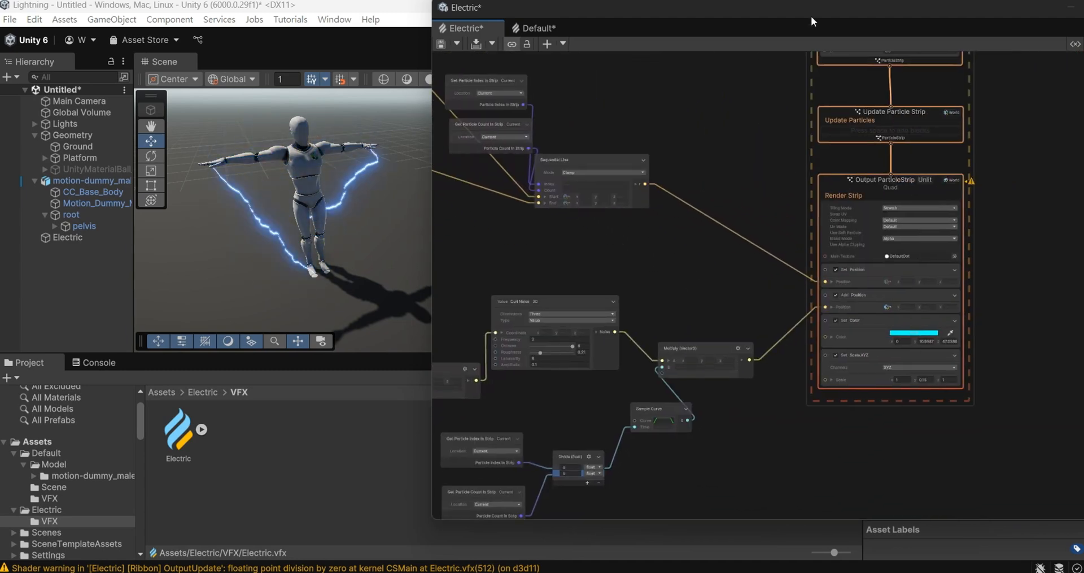
{"action": "left_click_drag", "start_coordinate": [811, 22], "coordinate": [819, 322]}
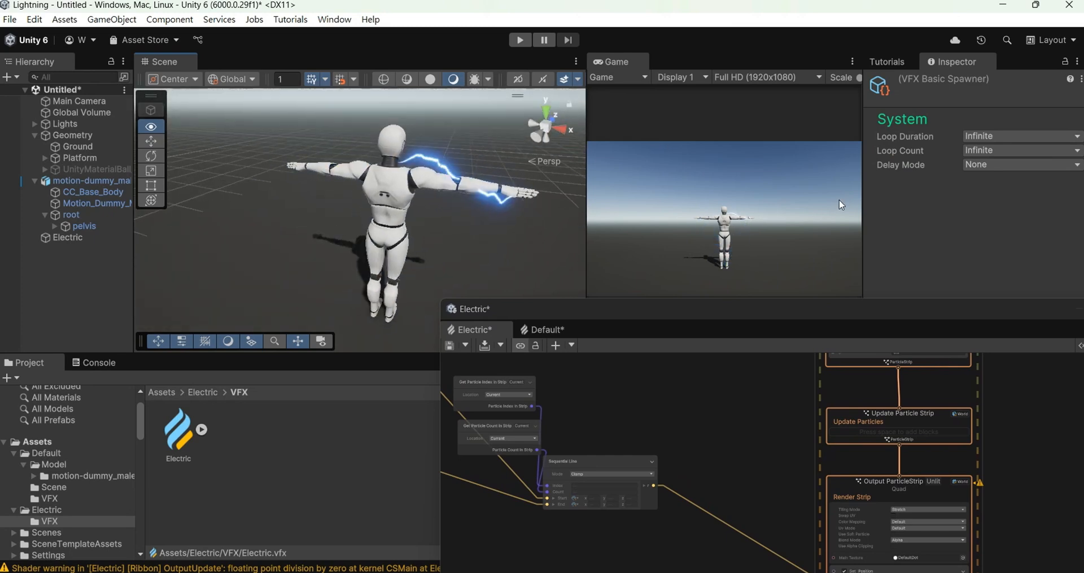
{"action": "left_click_drag", "start_coordinate": [839, 205], "coordinate": [589, 205], "text": "alt"}
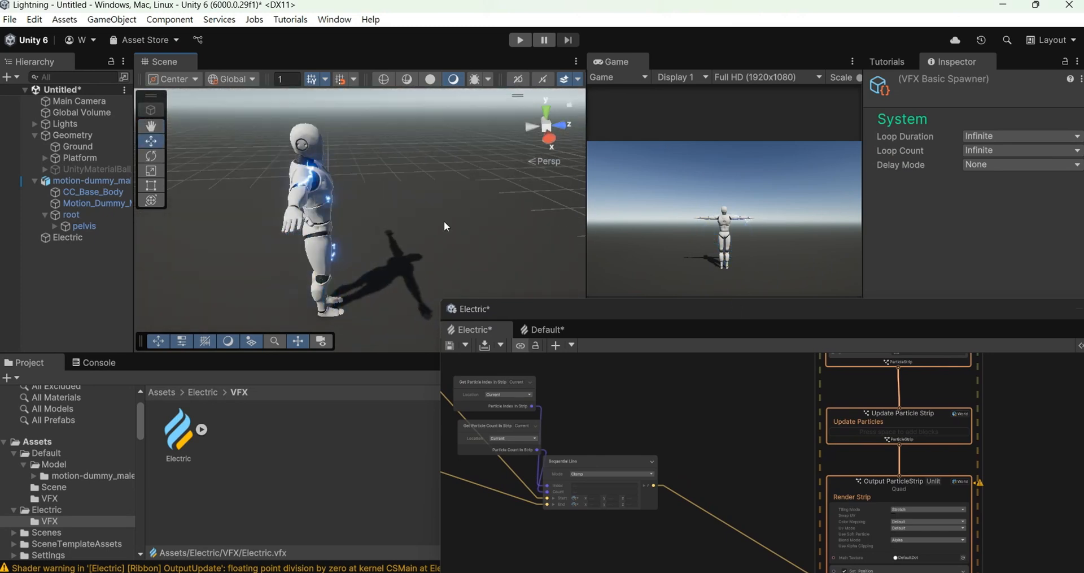
Try moving the motion-dummy_male object across the ground with the lightning effect running, and undo the moves
{"action": "left_click", "coordinate": [83, 237]}
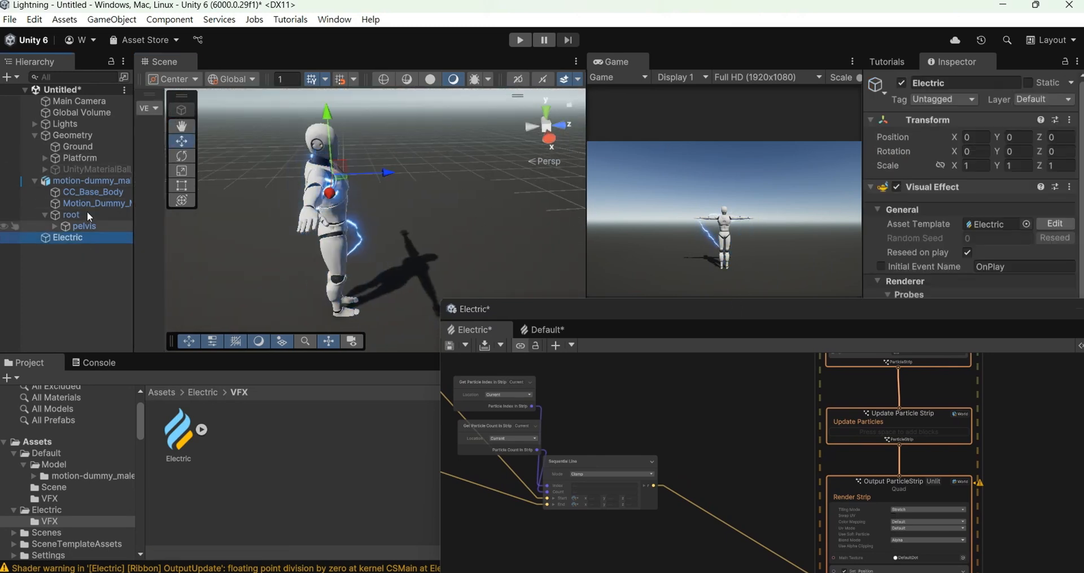
{"action": "left_click", "coordinate": [97, 183]}
{"action": "left_click_drag", "start_coordinate": [435, 195], "coordinate": [328, 245], "text": "alt"}
{"action": "left_click_drag", "start_coordinate": [257, 252], "coordinate": [314, 218]}
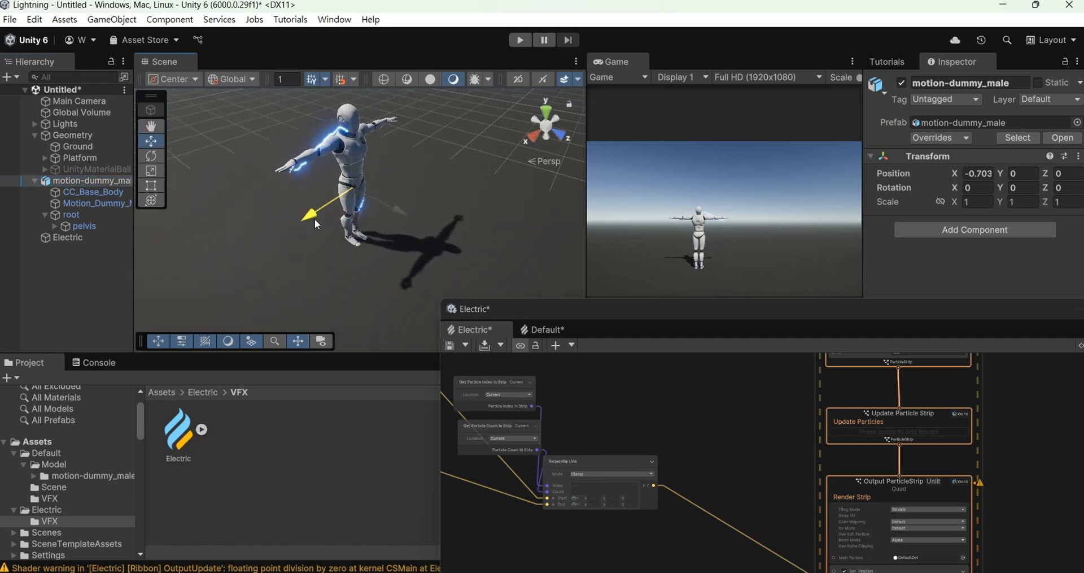
{"action": "left_click_drag", "start_coordinate": [391, 218], "coordinate": [352, 179]}
{"action": "key", "text": "ctrl+z"}
{"action": "key", "text": "ctrl+z"}
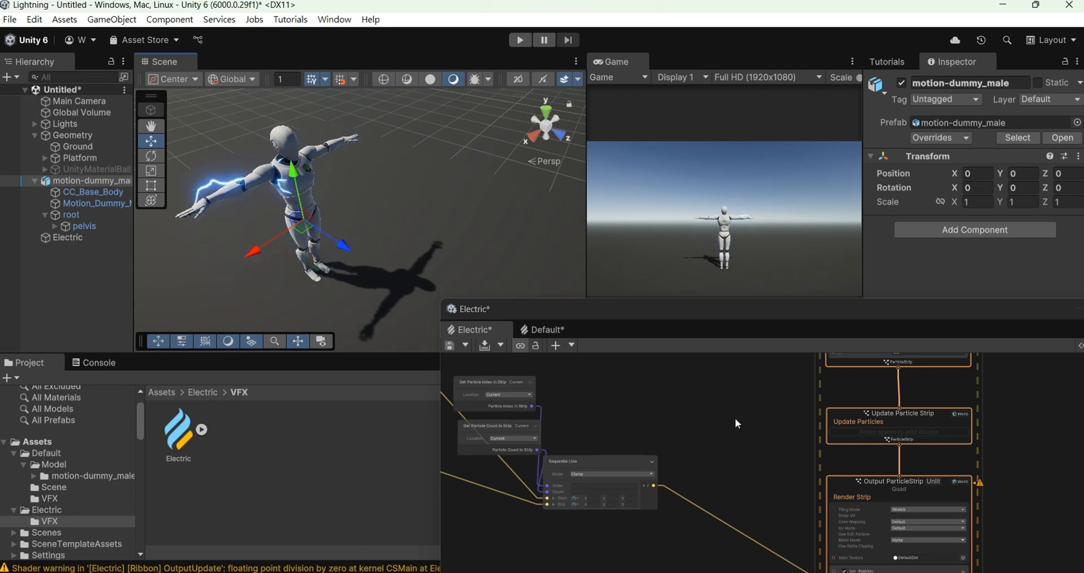
Set the Constant Spawn Rate in the upper Spawn context to 50
{"action": "middle_click_drag", "start_coordinate": [737, 423], "coordinate": [702, 569]}
{"action": "middle_click_drag", "start_coordinate": [896, 452], "coordinate": [867, 563]}
{"action": "scroll", "coordinate": [975, 398], "scroll_direction": "up", "scroll_amount": 4}
{"action": "middle_click_drag", "start_coordinate": [975, 398], "coordinate": [990, 521]}
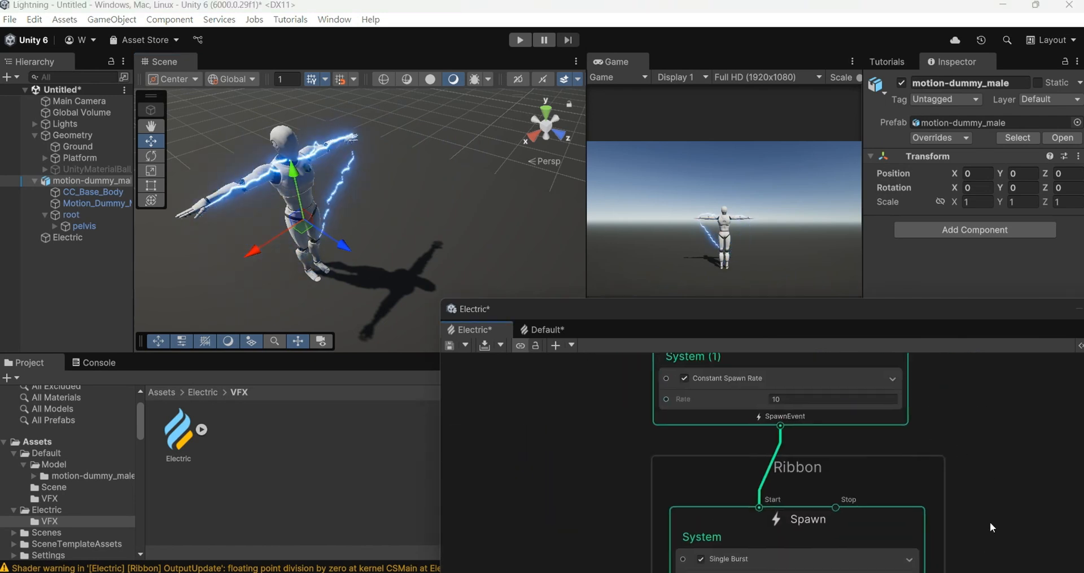
{"action": "left_click", "coordinate": [798, 399]}
{"action": "type", "text": "5"}
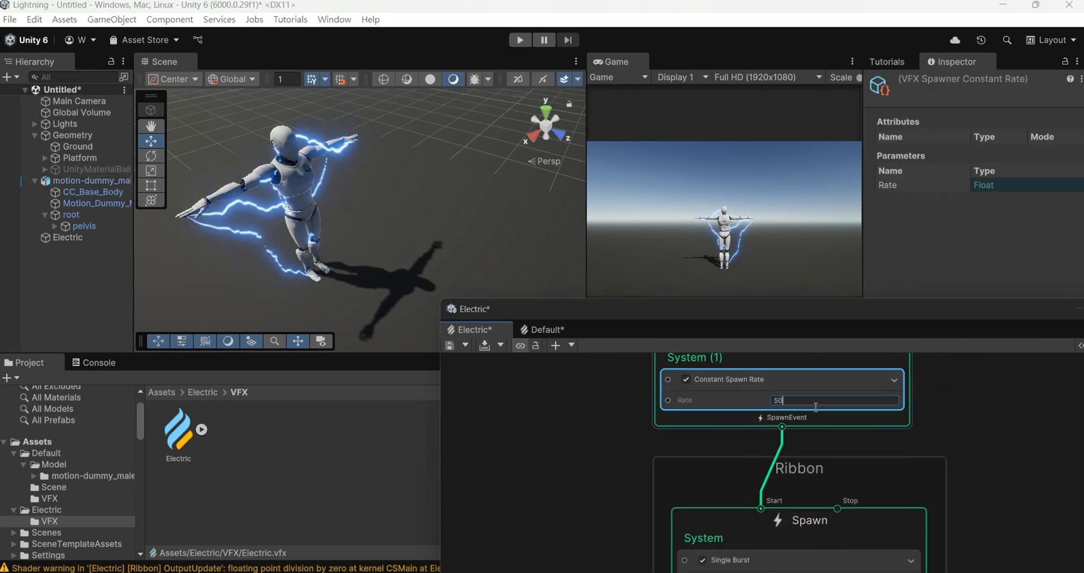
Set the Single Burst count in the Ribbon's Spawn context to 500
{"action": "middle_click_drag", "start_coordinate": [952, 510], "coordinate": [971, 402]}
{"action": "left_click", "coordinate": [838, 505]}
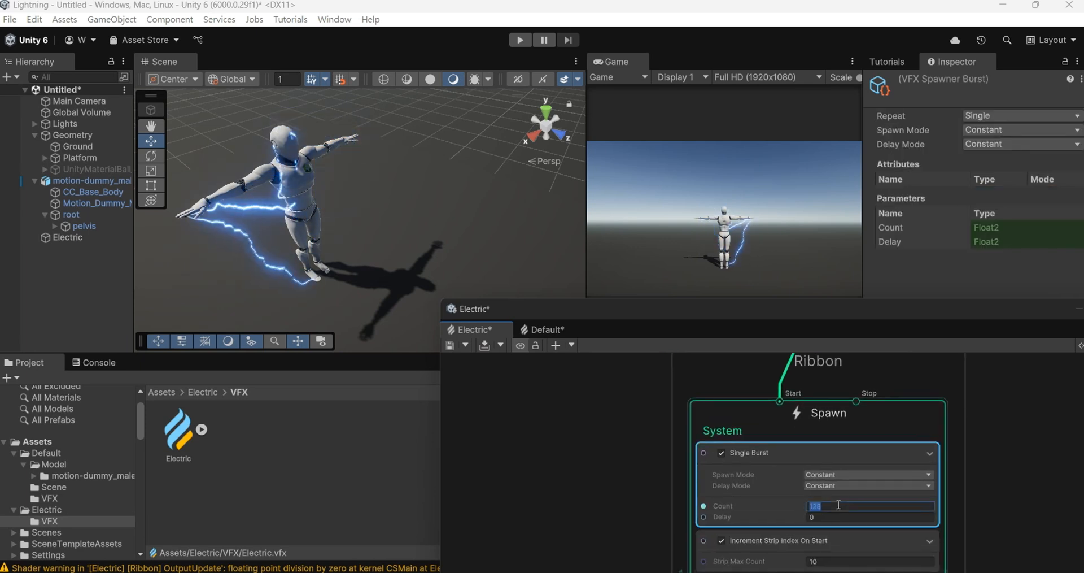
{"action": "type", "text": "500"}
{"action": "left_click", "coordinate": [1010, 448]}
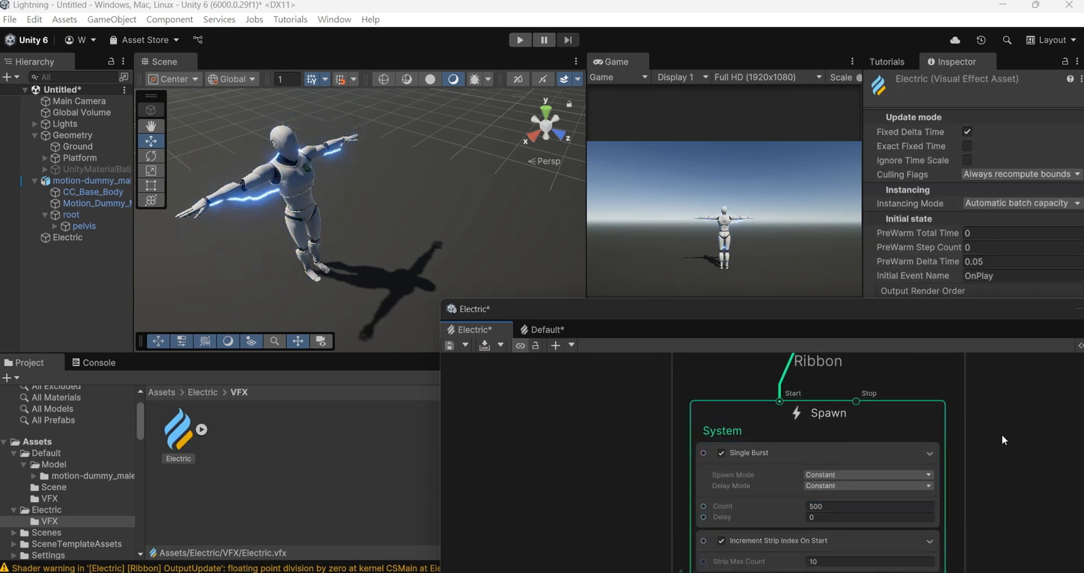
Set the Constant Spawn Rate to 10 and the Ribbon's Single Burst count to 128, and move the VFX Graph window back up
{"action": "middle_click_drag", "start_coordinate": [1001, 434], "coordinate": [993, 554]}
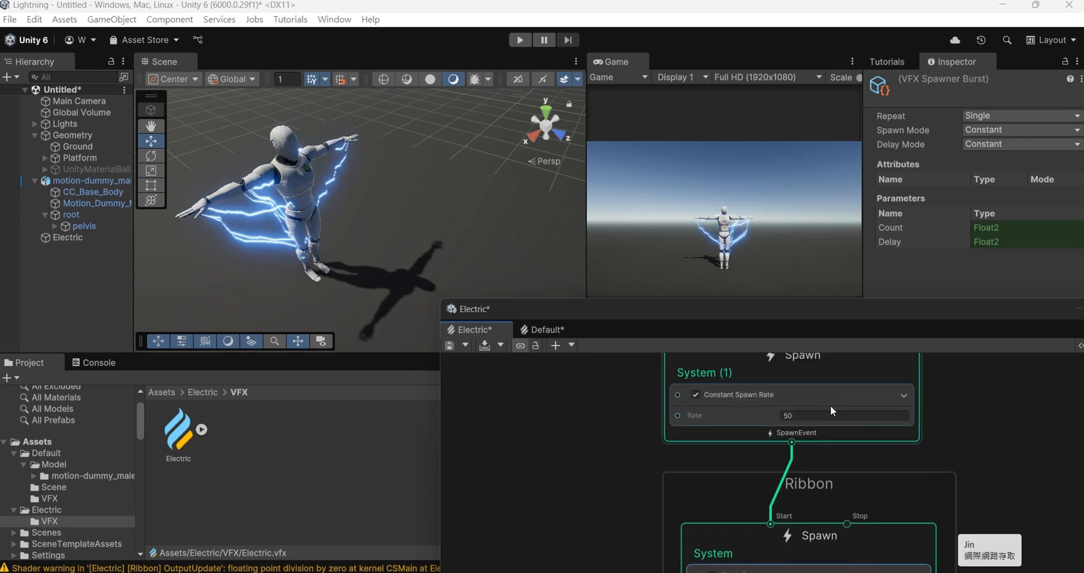
{"action": "left_click", "coordinate": [818, 414]}
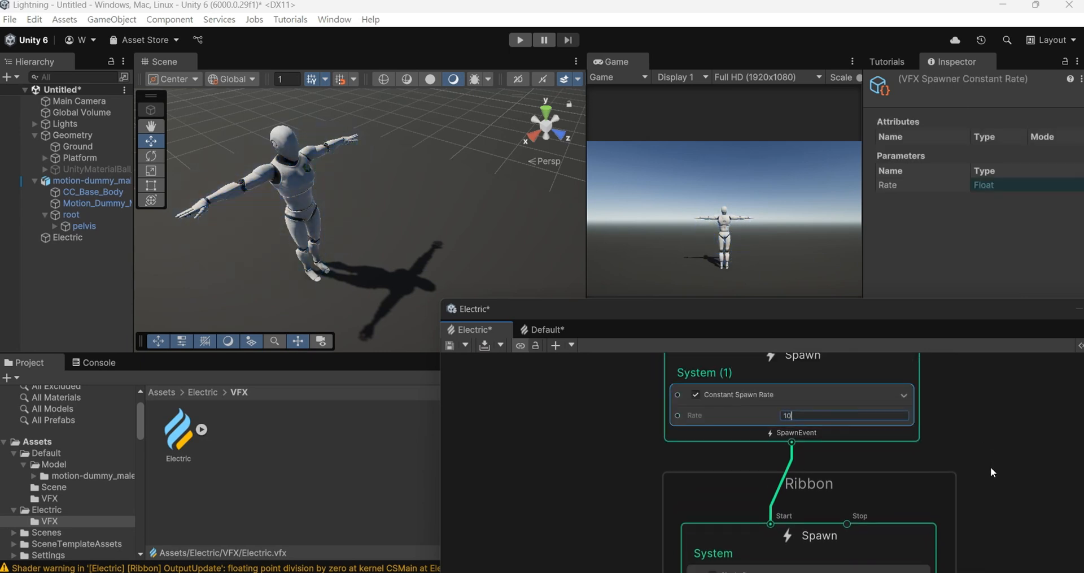
{"action": "middle_click_drag", "start_coordinate": [991, 466], "coordinate": [983, 353]}
{"action": "left_click", "coordinate": [835, 508]}
{"action": "type", "text": "128"}
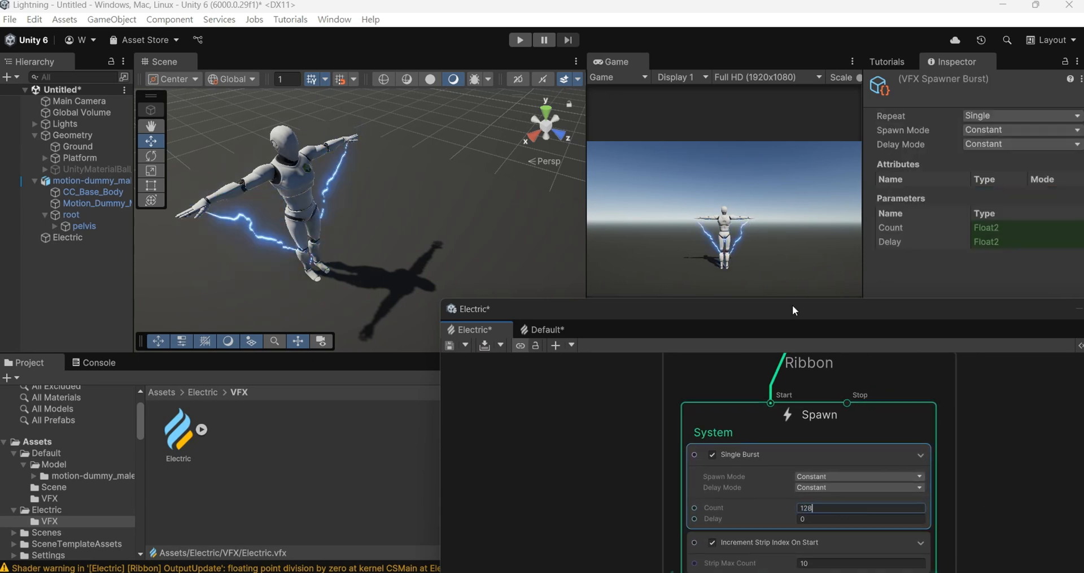
{"action": "left_click_drag", "start_coordinate": [793, 309], "coordinate": [774, 95]}
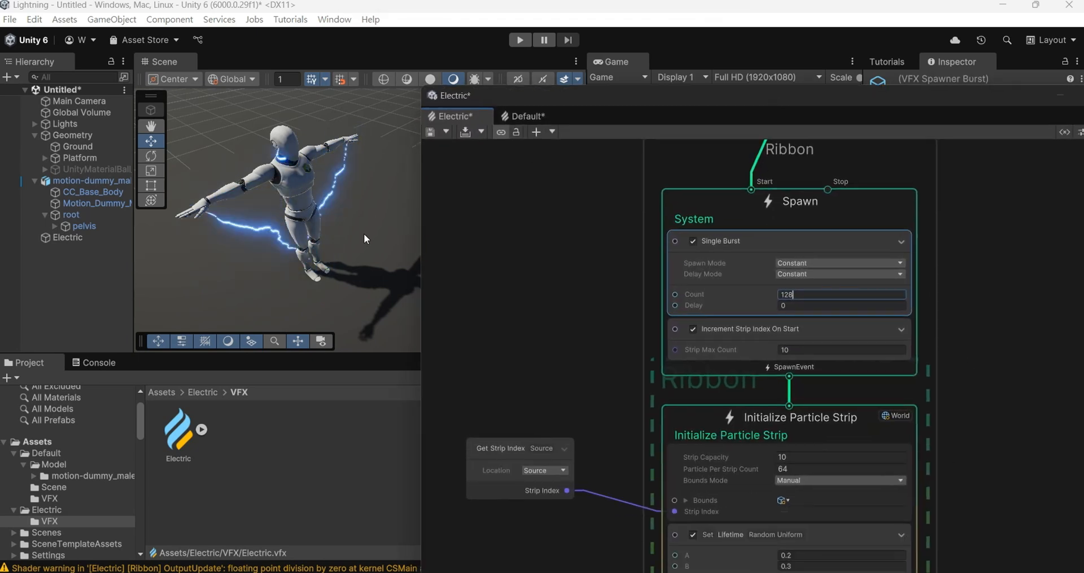
Set the ribbon's random lifetime in Initialize Particle Strip to 0.12 for A and 0.22 for B
{"action": "middle_click_drag", "start_coordinate": [967, 325], "coordinate": [998, 249]}
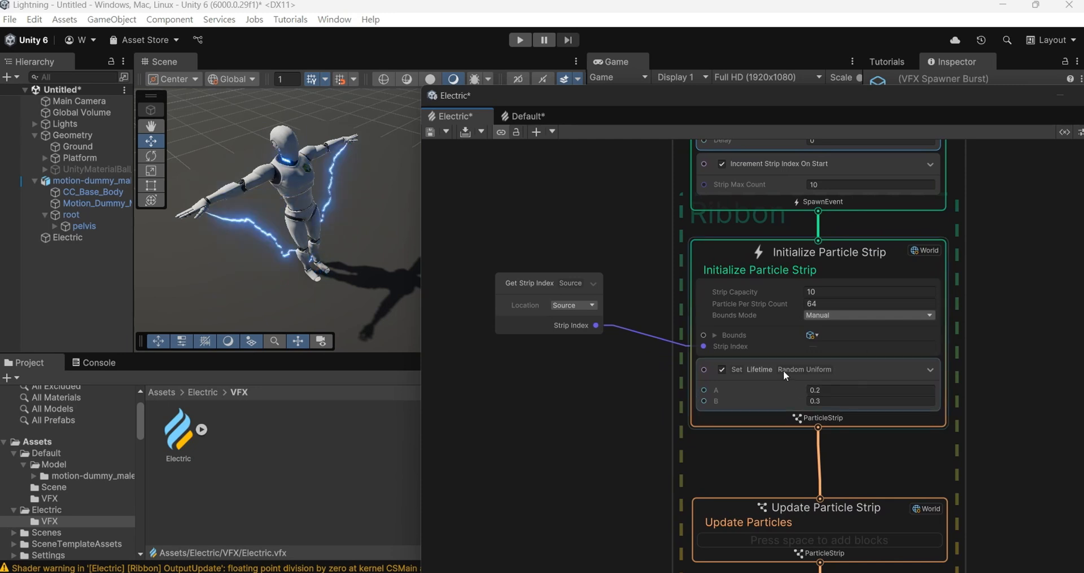
{"action": "left_click", "coordinate": [830, 389]}
{"action": "type", "text": ".1"}
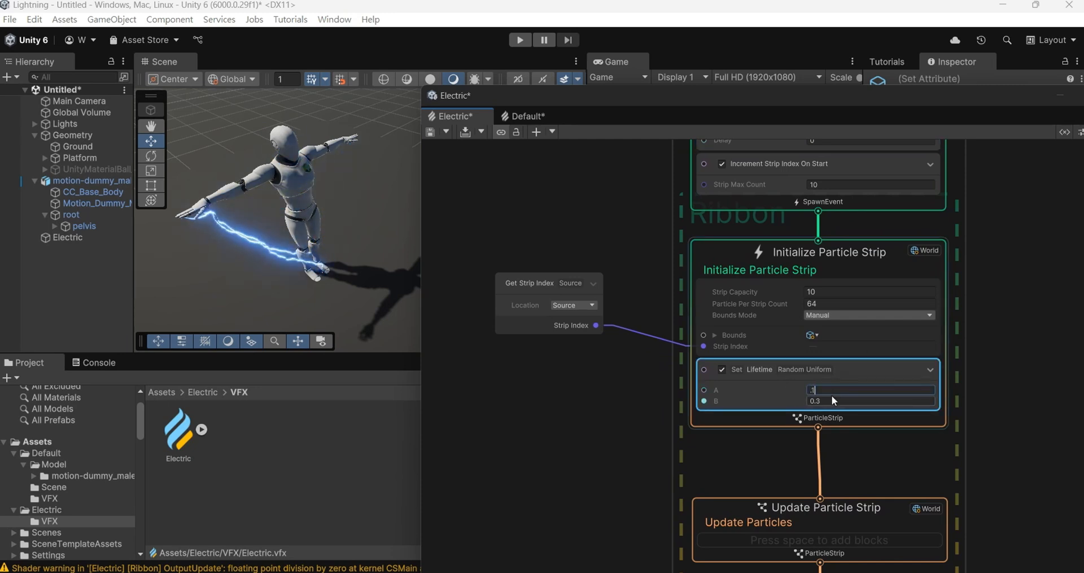
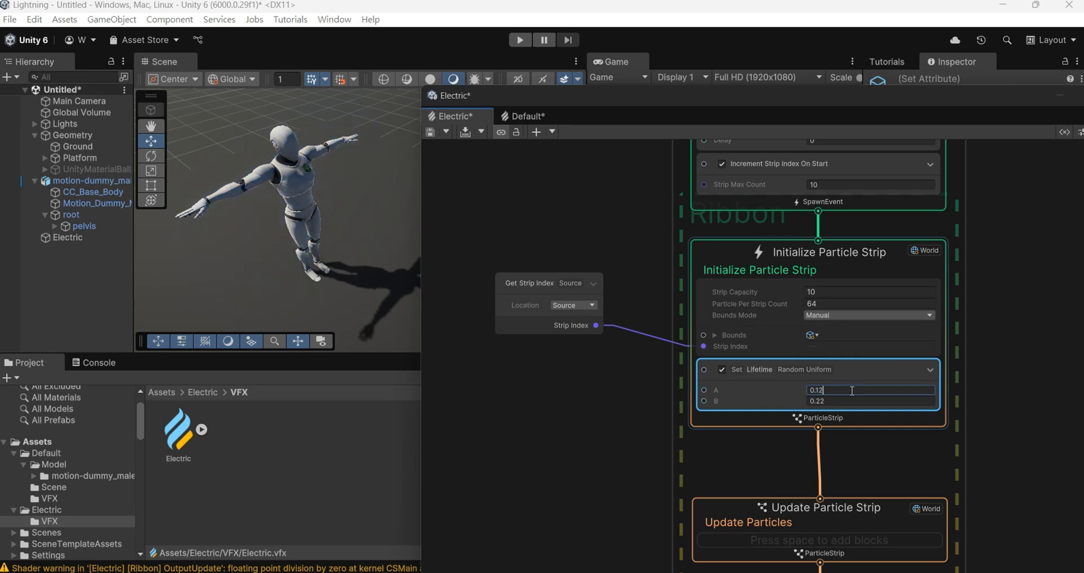
{"action": "left_click", "coordinate": [998, 415]}
{"action": "left_click_drag", "start_coordinate": [272, 238], "coordinate": [251, 347], "text": "alt"}
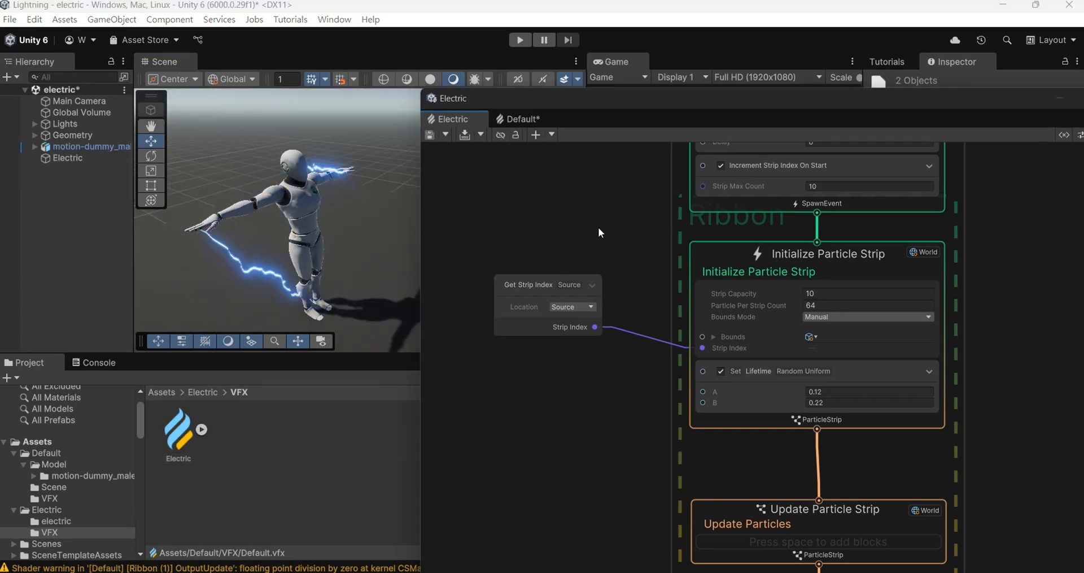
Add a new Spawn context in the empty graph area beside the Ribbon system
{"action": "scroll", "coordinate": [598, 227], "scroll_direction": "down", "scroll_amount": 8}
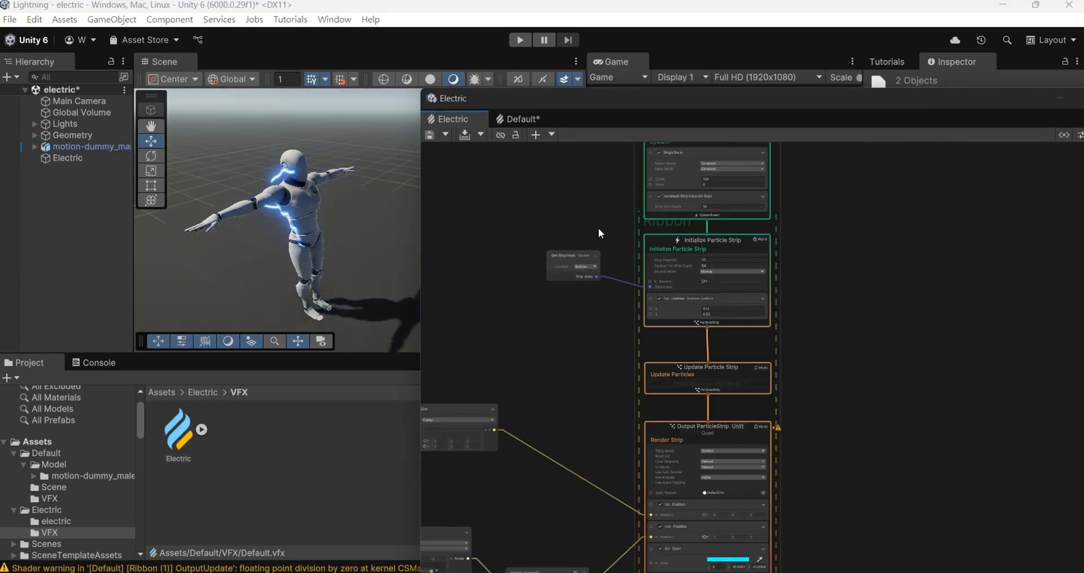
{"action": "scroll", "coordinate": [717, 273], "scroll_direction": "up", "scroll_amount": 3}
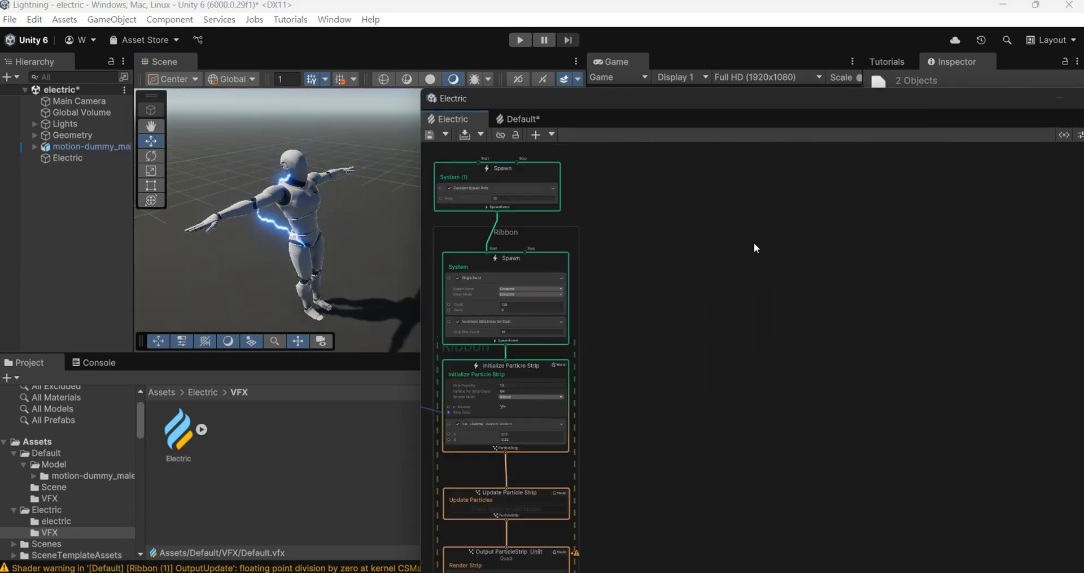
{"action": "right_click", "coordinate": [754, 243]}
{"action": "left_click", "coordinate": [771, 249]}
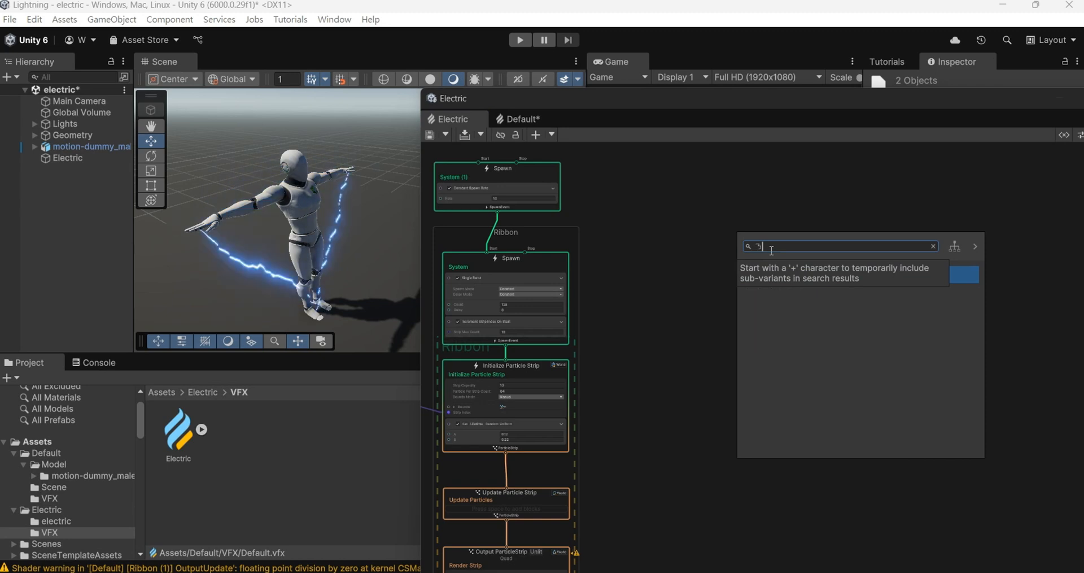
{"action": "key", "text": "BackSpace"}
{"action": "key", "text": "BackSpace"}
{"action": "type", "text": "spawn"}
{"action": "key", "text": "Return"}
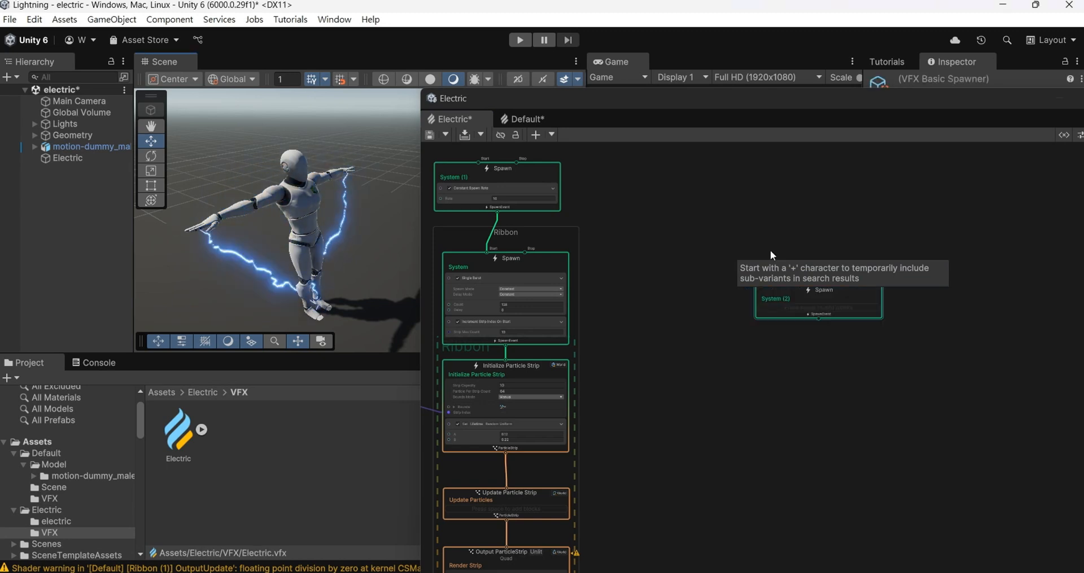
{"action": "scroll", "coordinate": [772, 250], "scroll_direction": "up", "scroll_amount": 3}
{"action": "left_click_drag", "start_coordinate": [818, 252], "coordinate": [770, 204]}
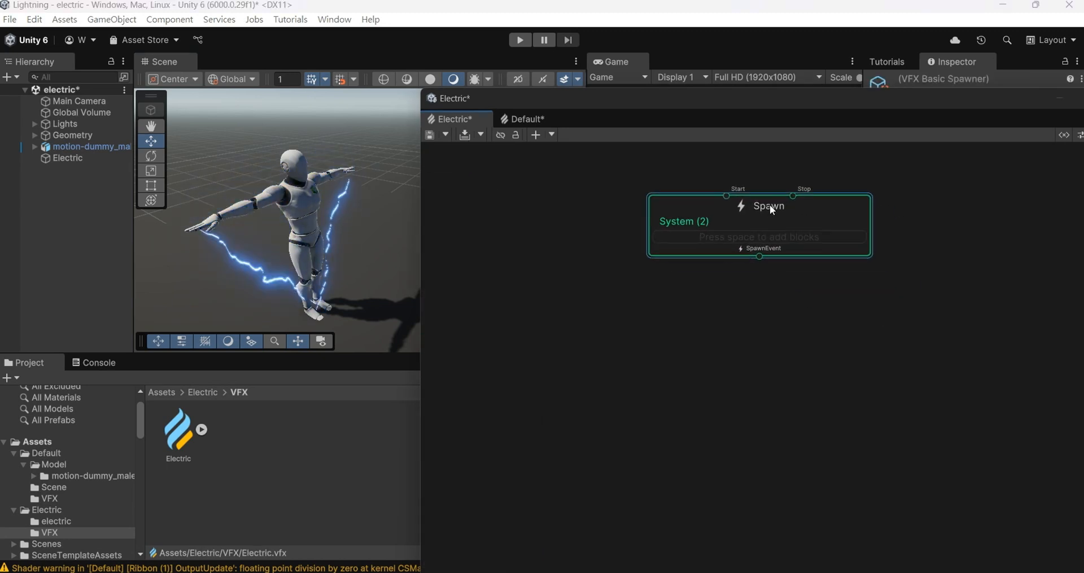
Add a Constant Spawn Rate block to the new Spawn context
{"action": "right_click", "coordinate": [760, 254]}
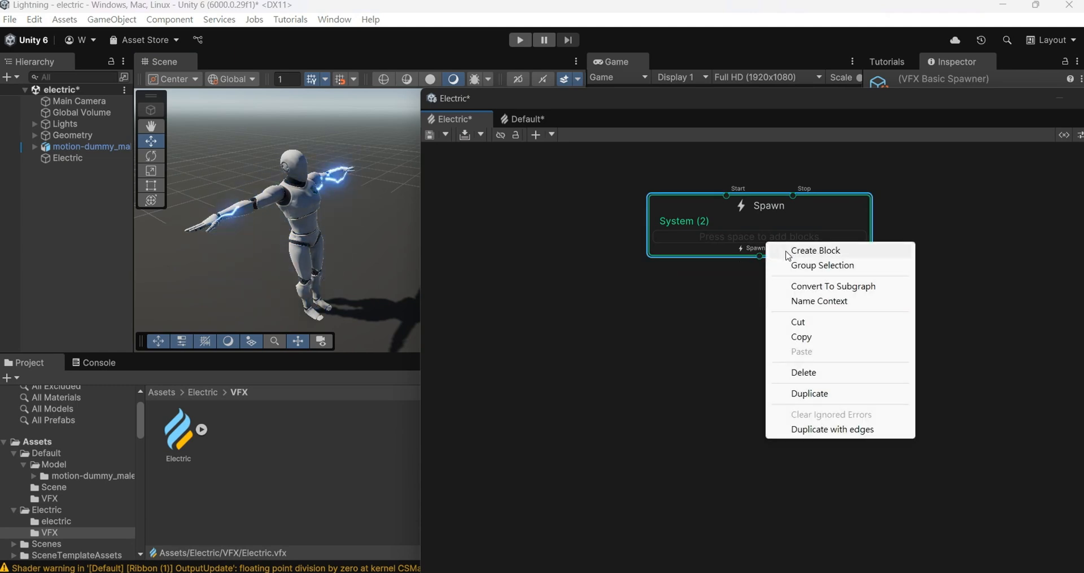
{"action": "left_click", "coordinate": [791, 251]}
{"action": "type", "text": "constant"}
{"action": "key", "text": "Return"}
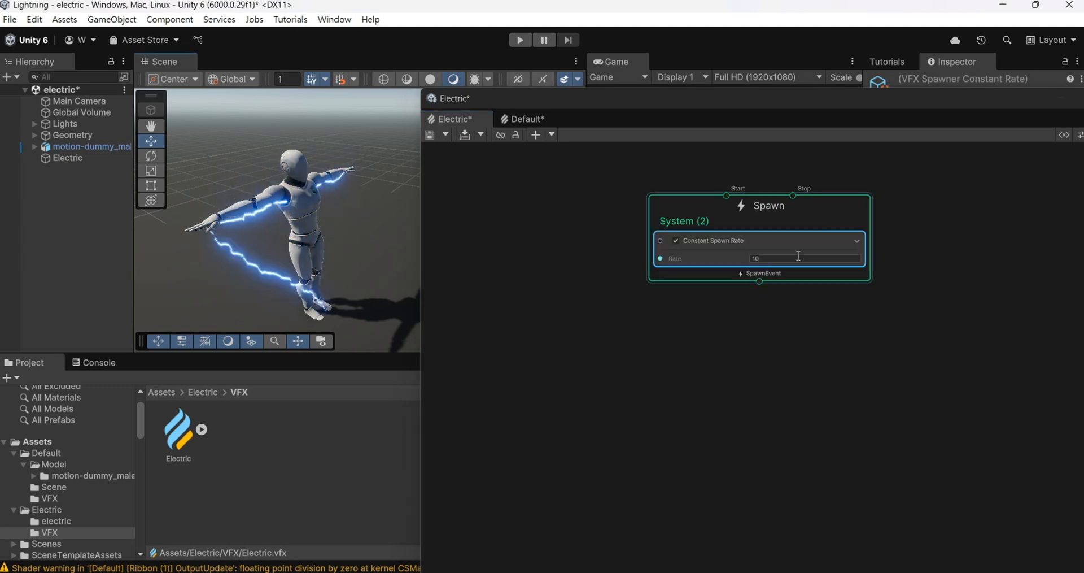
Create an Initialize Particle context from the new Spawn context's SpawnEvent output and place it directly beneath
{"action": "left_click_drag", "start_coordinate": [760, 283], "coordinate": [745, 301]}
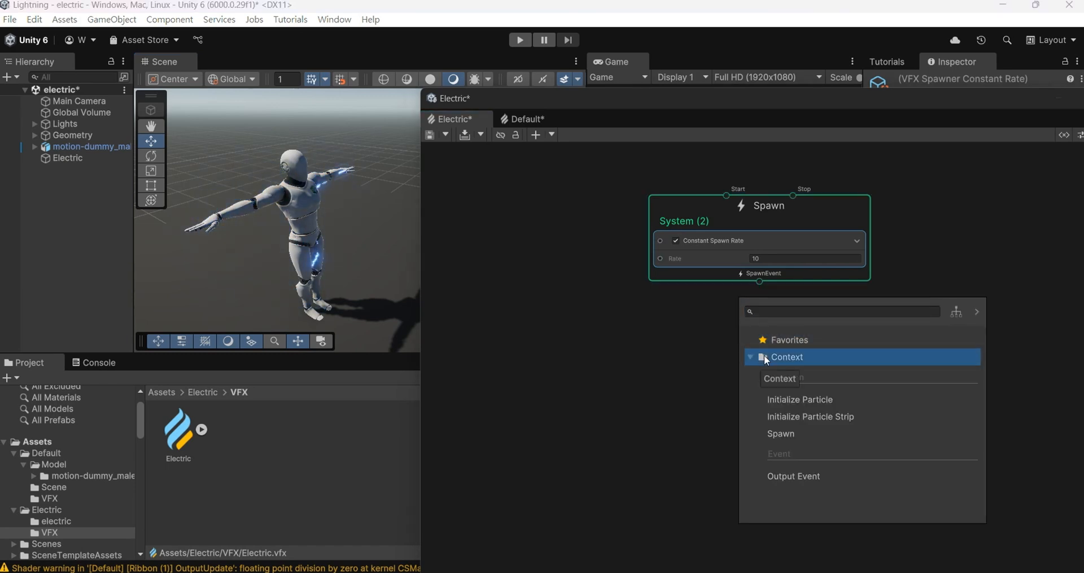
{"action": "left_click", "coordinate": [778, 398]}
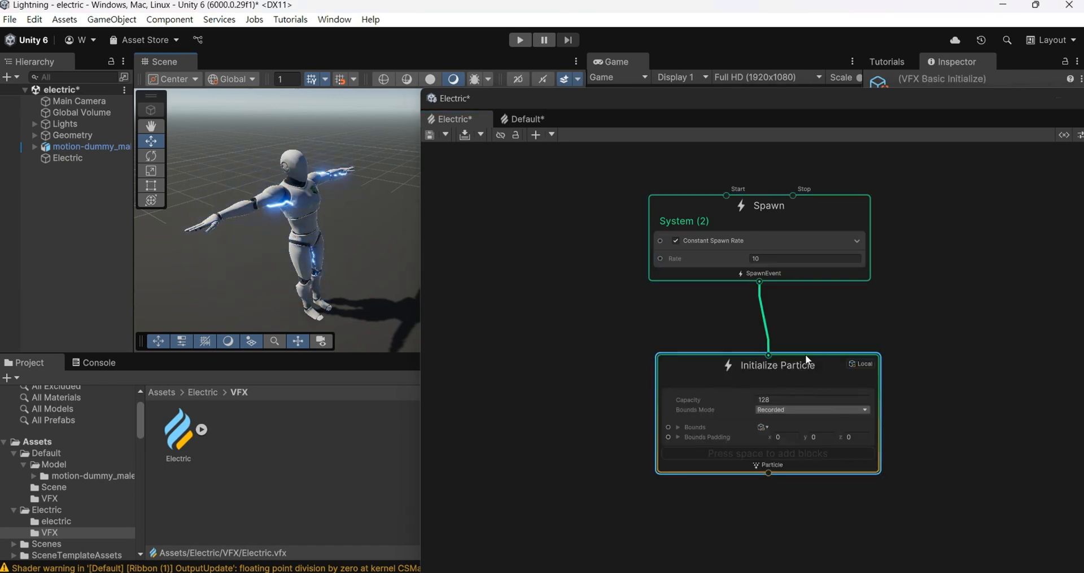
{"action": "left_click_drag", "start_coordinate": [805, 354], "coordinate": [794, 307]}
Set the Initialize Particle context's bounds mode to Manual and its simulation space to World
{"action": "left_click", "coordinate": [777, 368]}
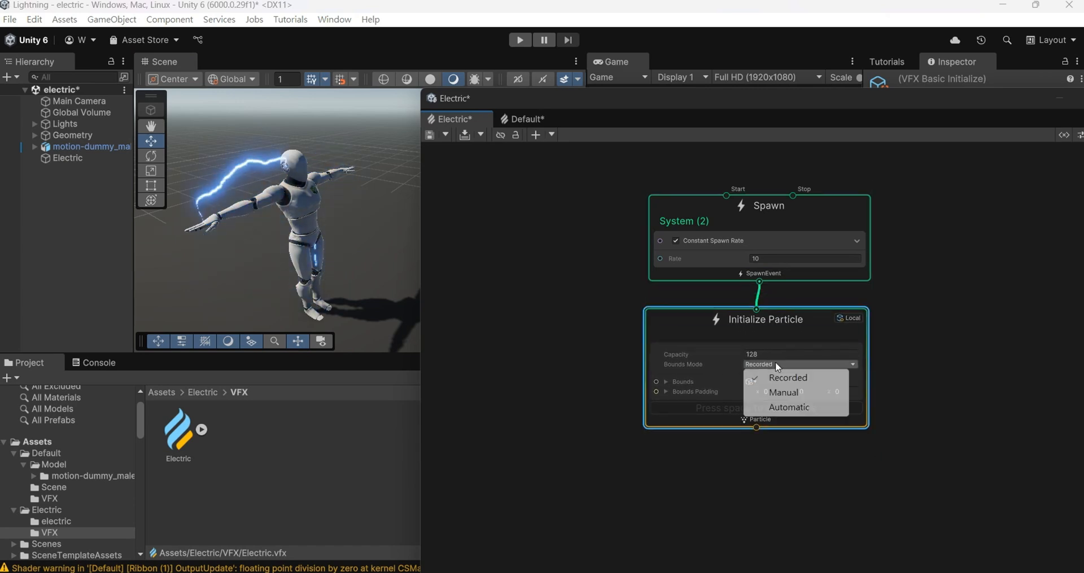
{"action": "left_click", "coordinate": [774, 393]}
{"action": "left_click", "coordinate": [849, 317]}
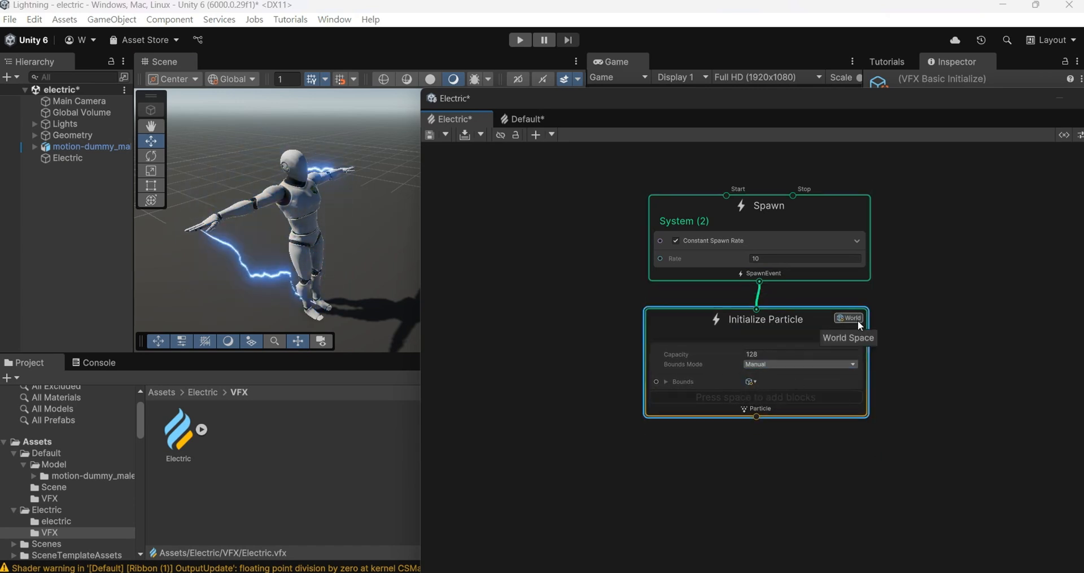
Set the new Spawn context's constant spawn rate to 40
{"action": "left_click", "coordinate": [775, 258]}
{"action": "type", "text": "40"}
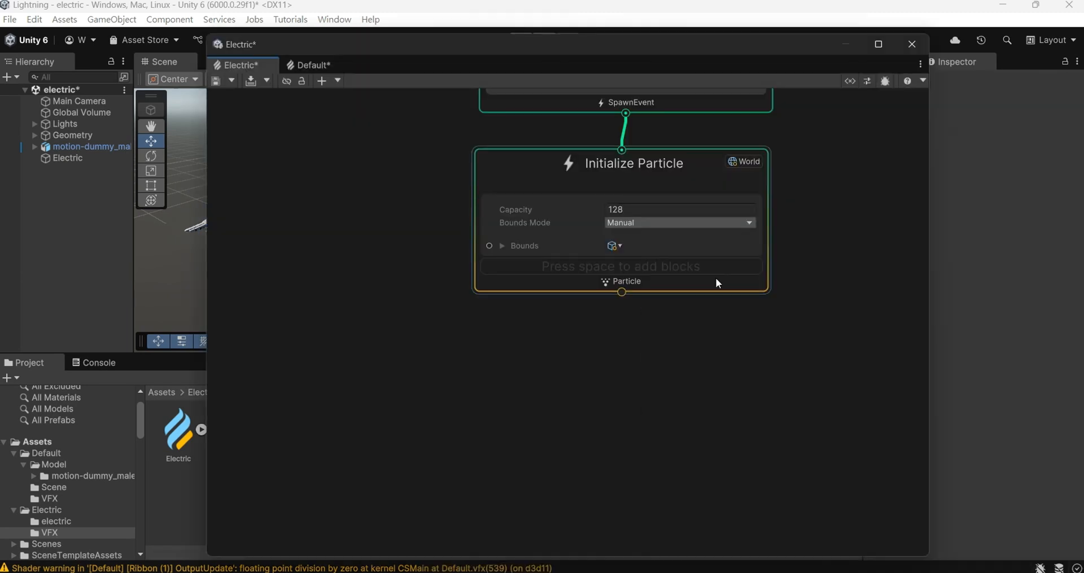
Add a Set Position (Depth) block to the Initialize Particle context
{"action": "right_click", "coordinate": [719, 283]}
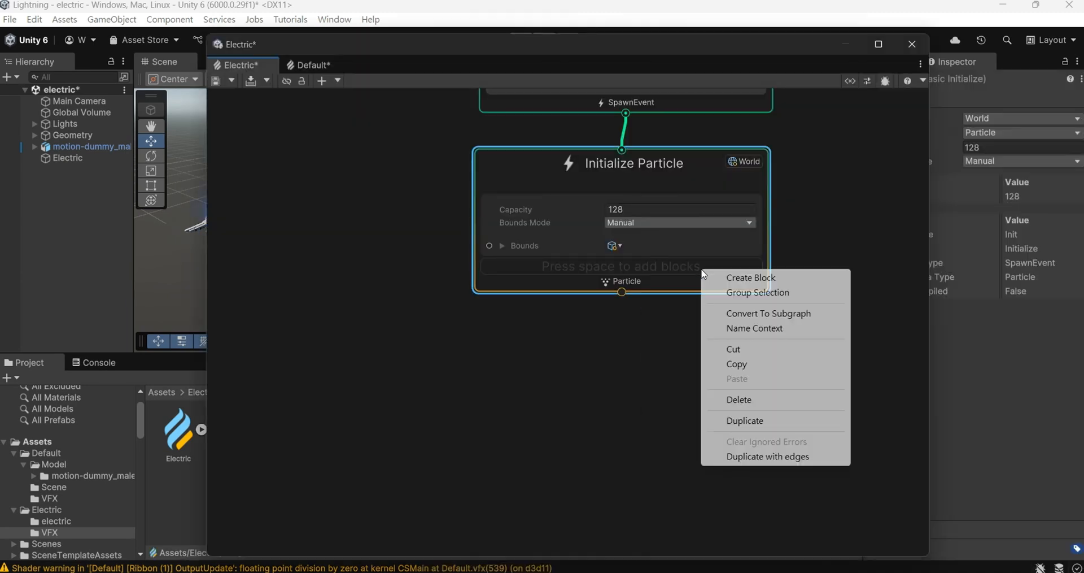
{"action": "left_click", "coordinate": [724, 278]}
{"action": "type", "text": "set po"}
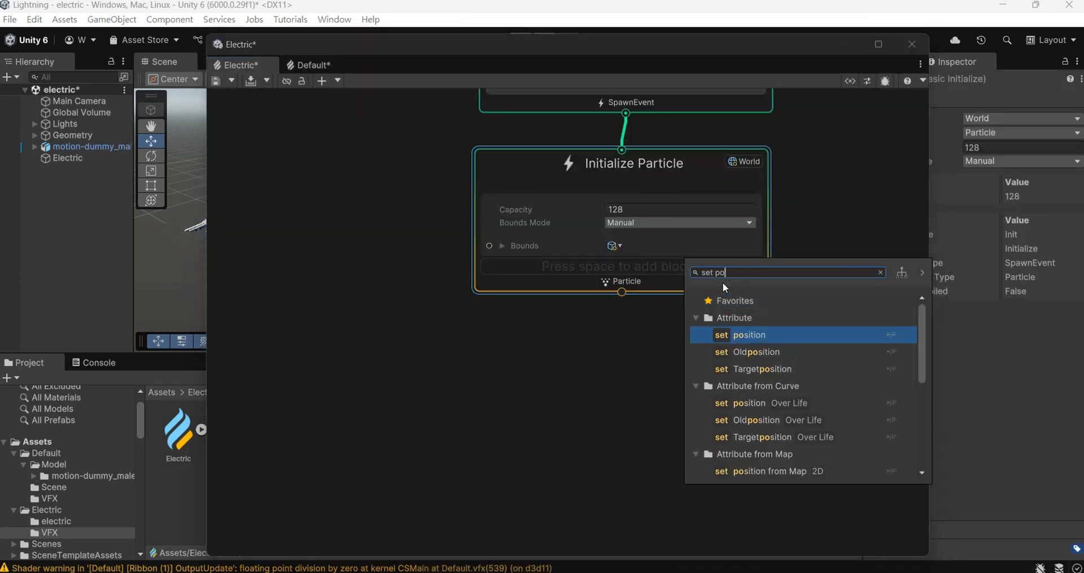
{"action": "type", "text": "sition depth"}
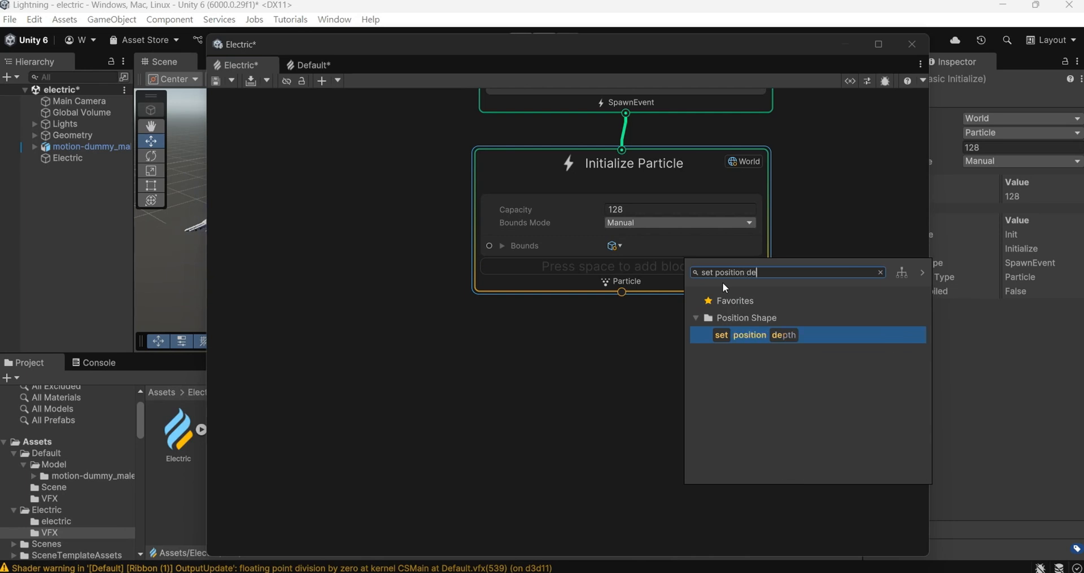
{"action": "left_click", "coordinate": [822, 337]}
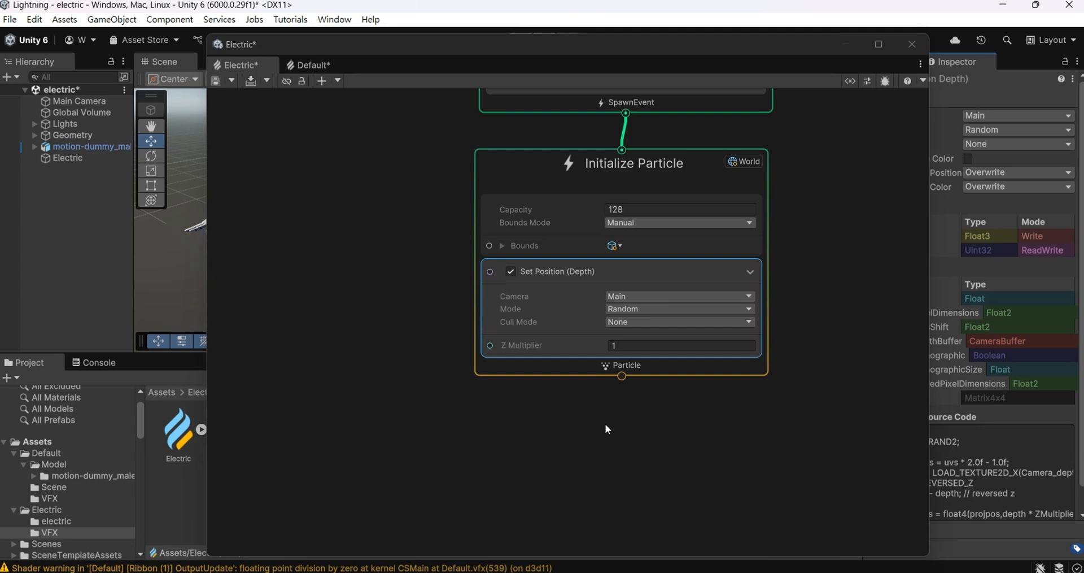
Add a Set Lifetime block below Set Position (Depth) in the Initialize Particle context
{"action": "right_click", "coordinate": [658, 361]}
{"action": "left_click", "coordinate": [716, 372]}
{"action": "type", "text": "set life"}
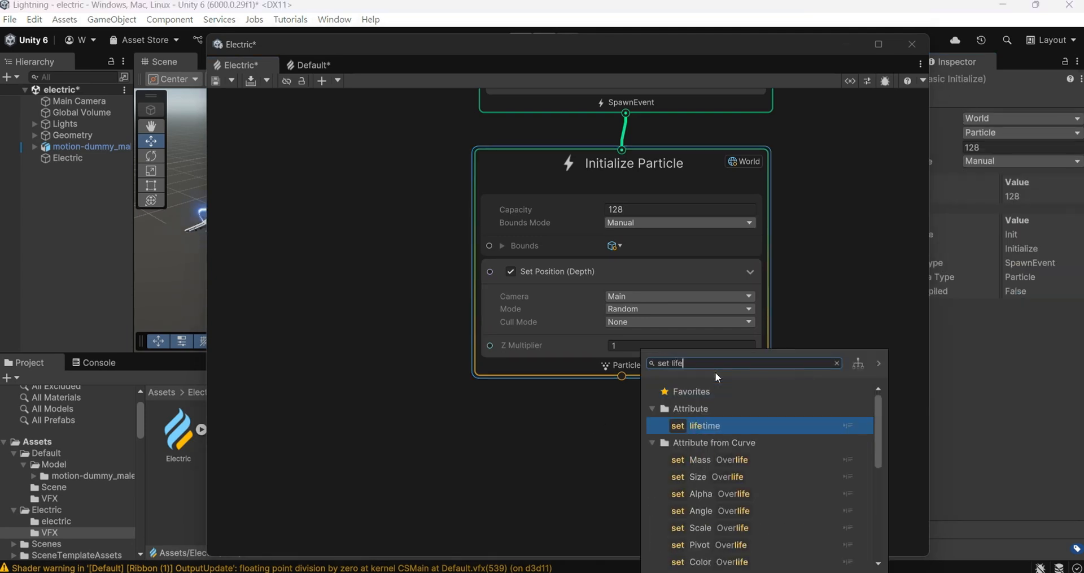
{"action": "key", "text": "Return"}
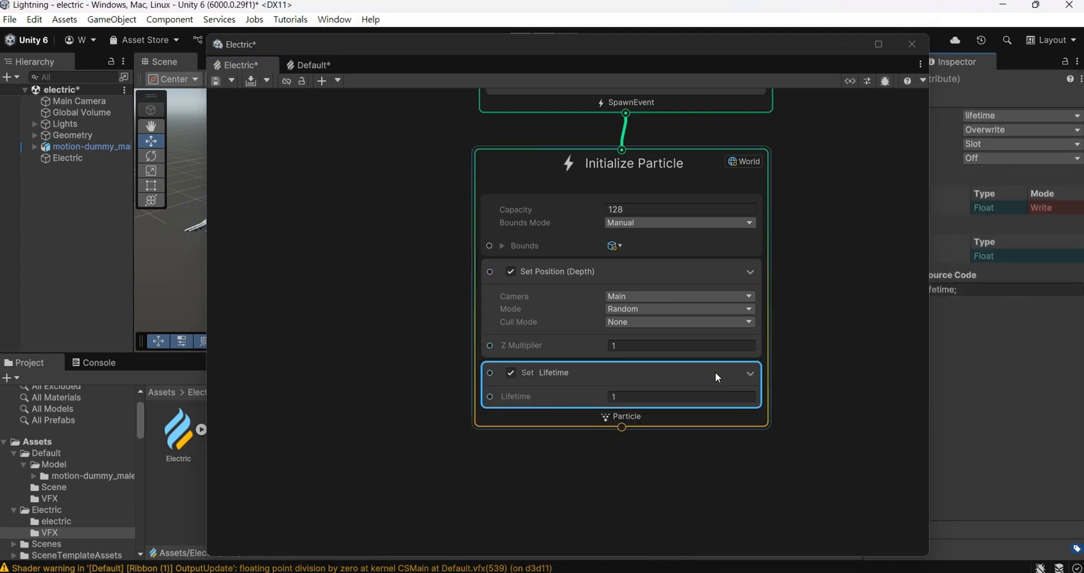
Add a Set Alive block to the Initialize Particle context and set the Lifetime value to 0.1
{"action": "right_click", "coordinate": [713, 416]}
{"action": "left_click", "coordinate": [786, 228]}
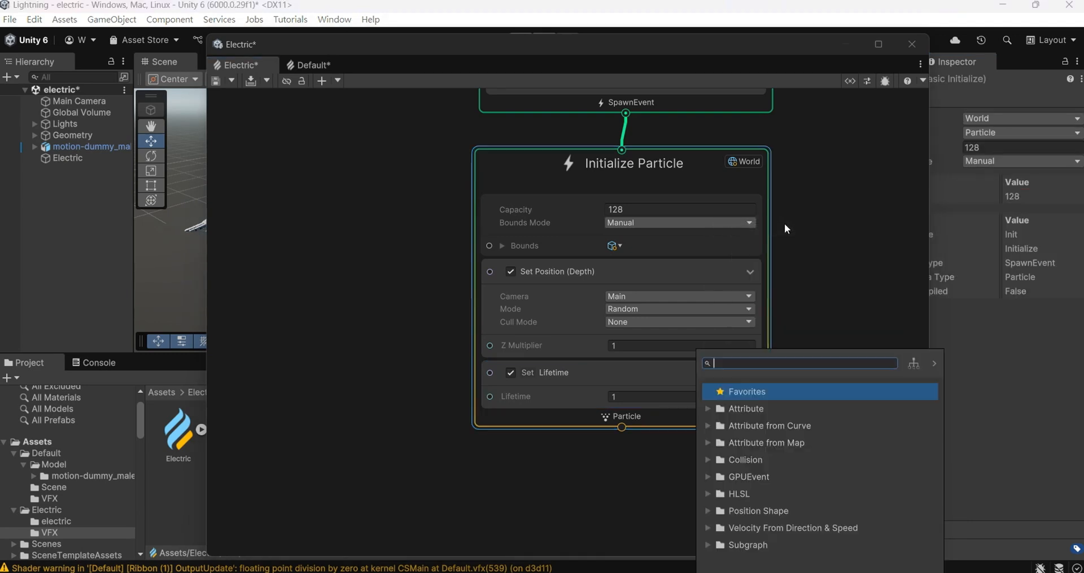
{"action": "type", "text": "set alive"}
{"action": "key", "text": "Return"}
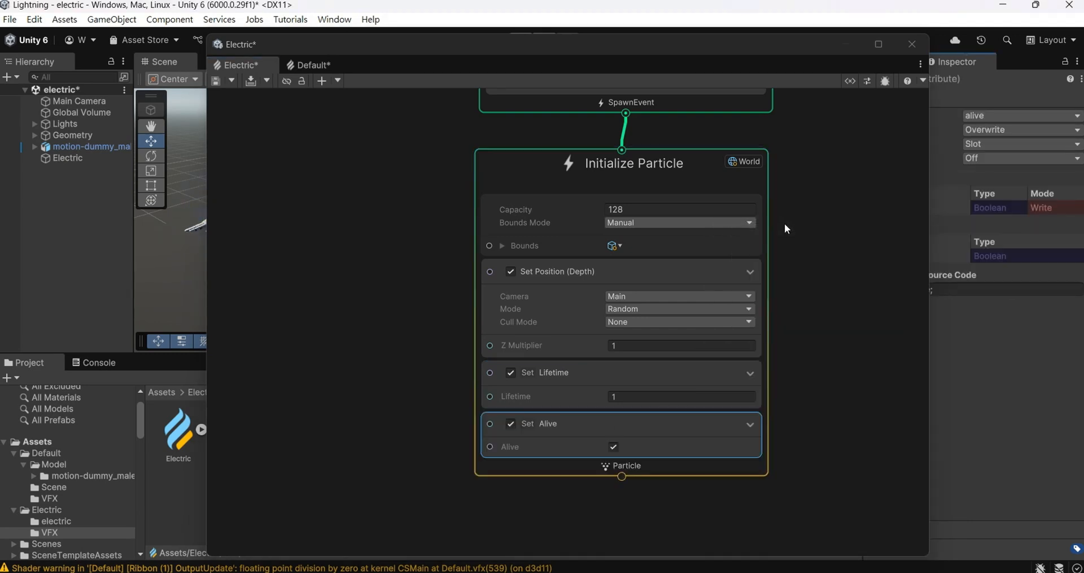
{"action": "left_click", "coordinate": [633, 400]}
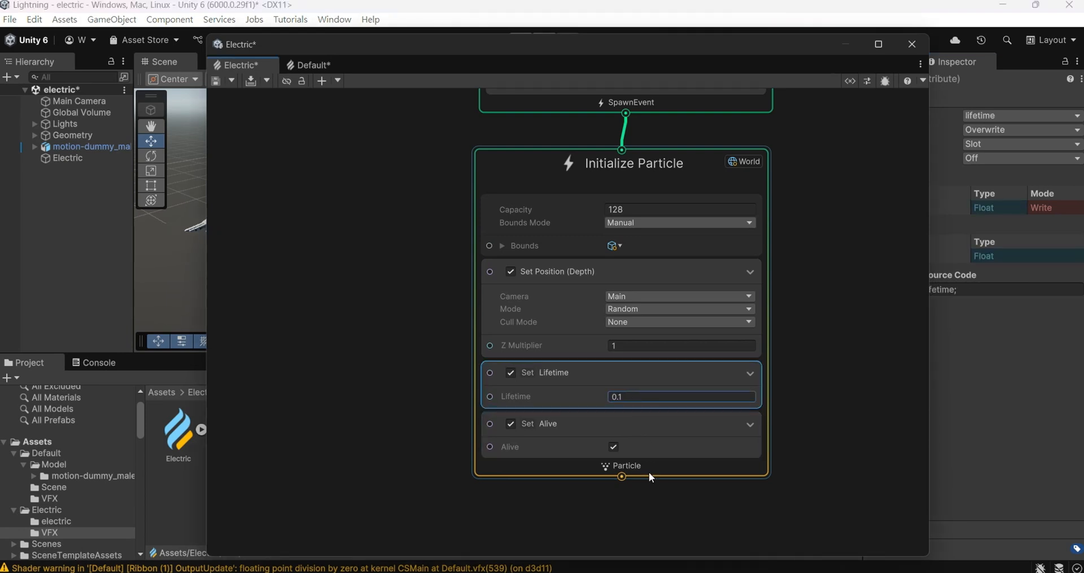
Add a Get Position node in the empty area between the Ribbon system and the Initialize Particle context
{"action": "middle_click_drag", "start_coordinate": [417, 393], "coordinate": [699, 332]}
{"action": "middle_click_drag", "start_coordinate": [546, 377], "coordinate": [447, 320]}
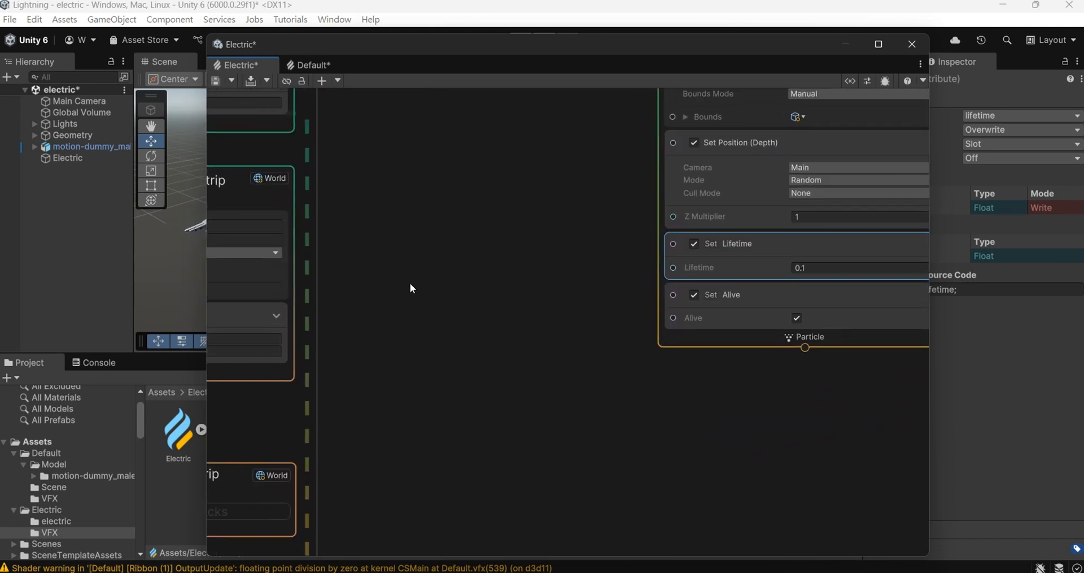
{"action": "key", "text": "space"}
{"action": "type", "text": "get "}
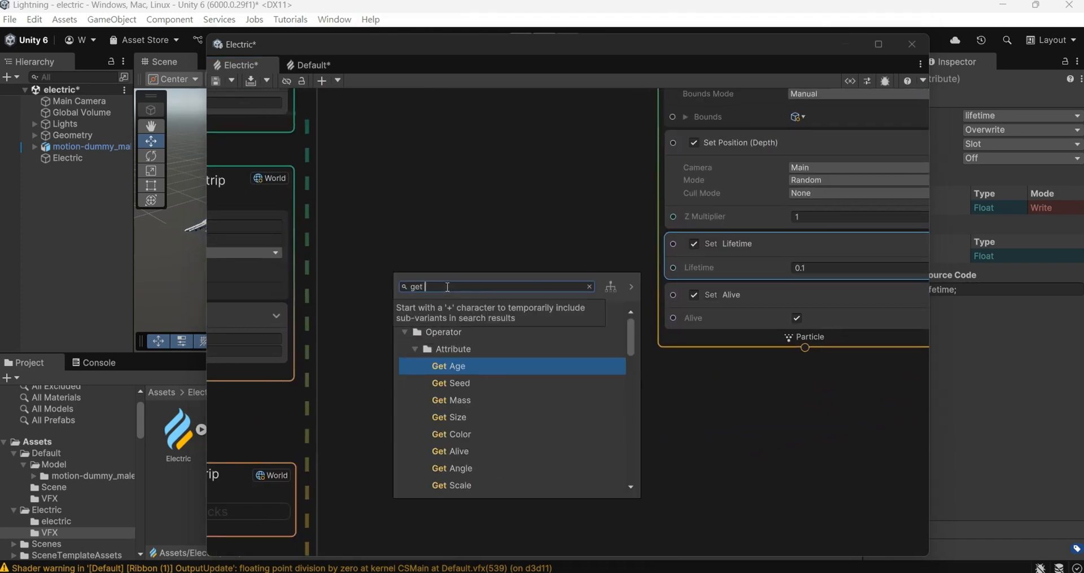
{"action": "type", "text": "posi"}
{"action": "key", "text": "Down"}
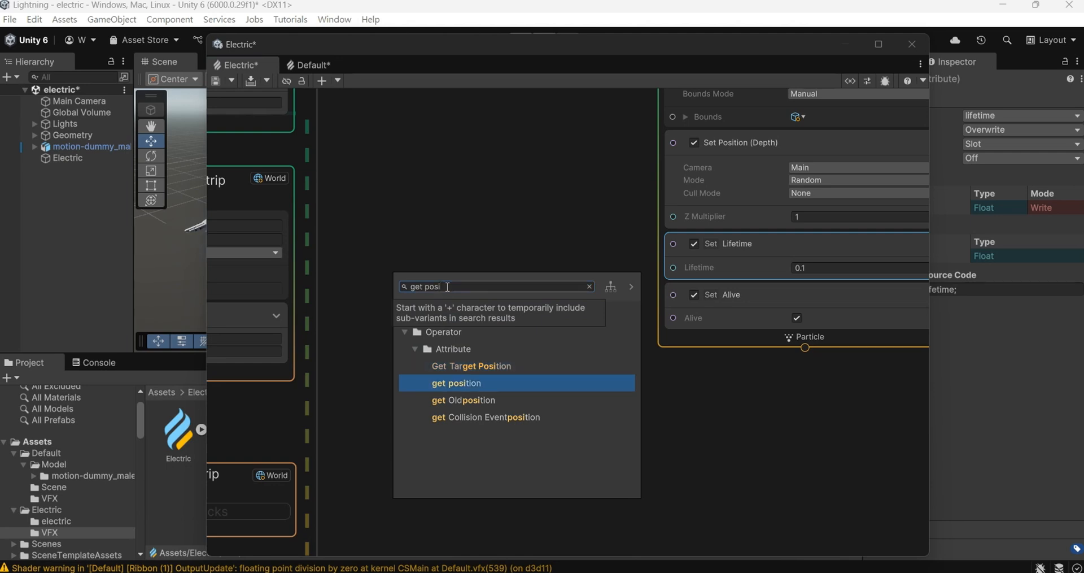
{"action": "key", "text": "Return"}
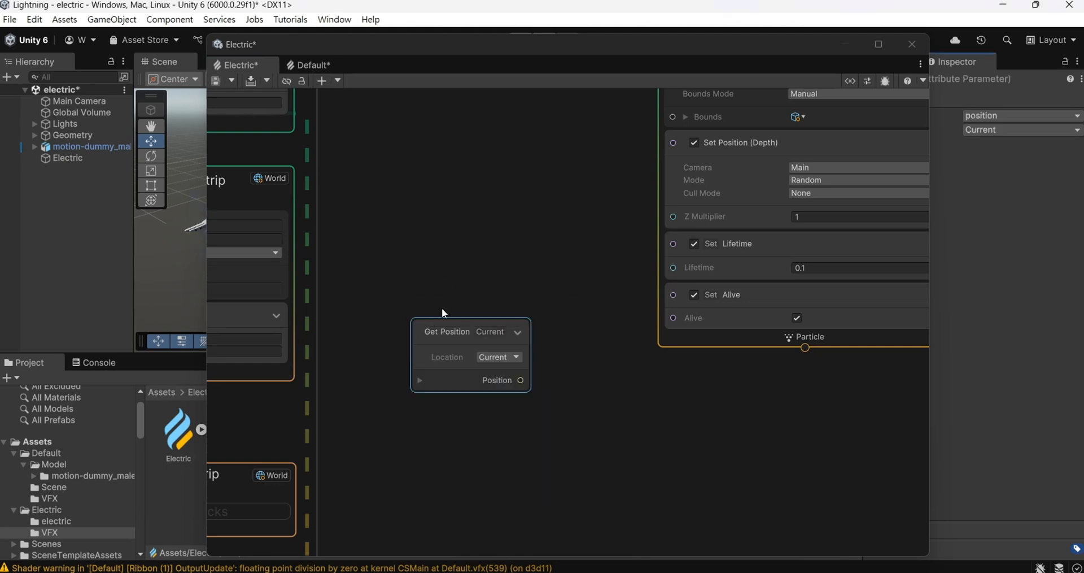
{"action": "left_click_drag", "start_coordinate": [441, 331], "coordinate": [415, 217]}
Add an inline Transform operator node below the Get Position node
{"action": "right_click", "coordinate": [403, 293]}
{"action": "left_click", "coordinate": [418, 299]}
{"action": "type", "text": "trans"}
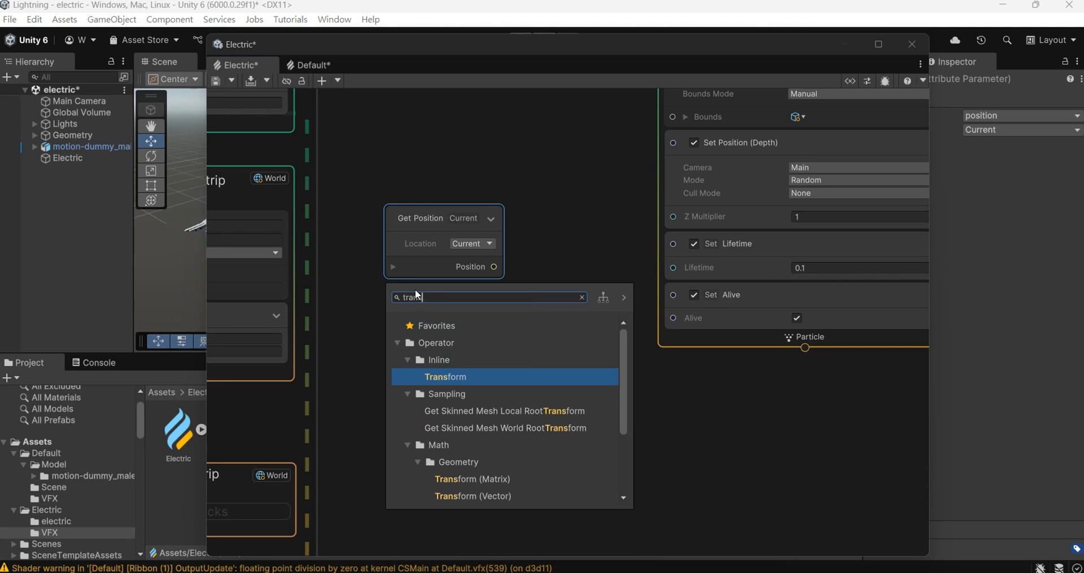
{"action": "key", "text": "Return"}
Add a vector Distance operator node beside the Transform node
{"action": "right_click", "coordinate": [538, 292]}
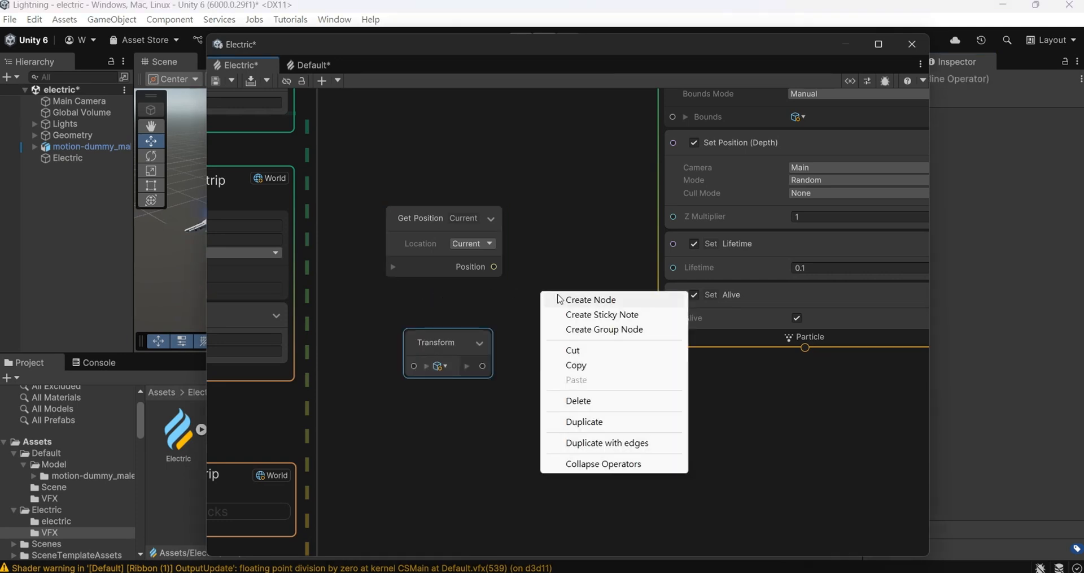
{"action": "left_click", "coordinate": [559, 300]}
{"action": "type", "text": "dist"}
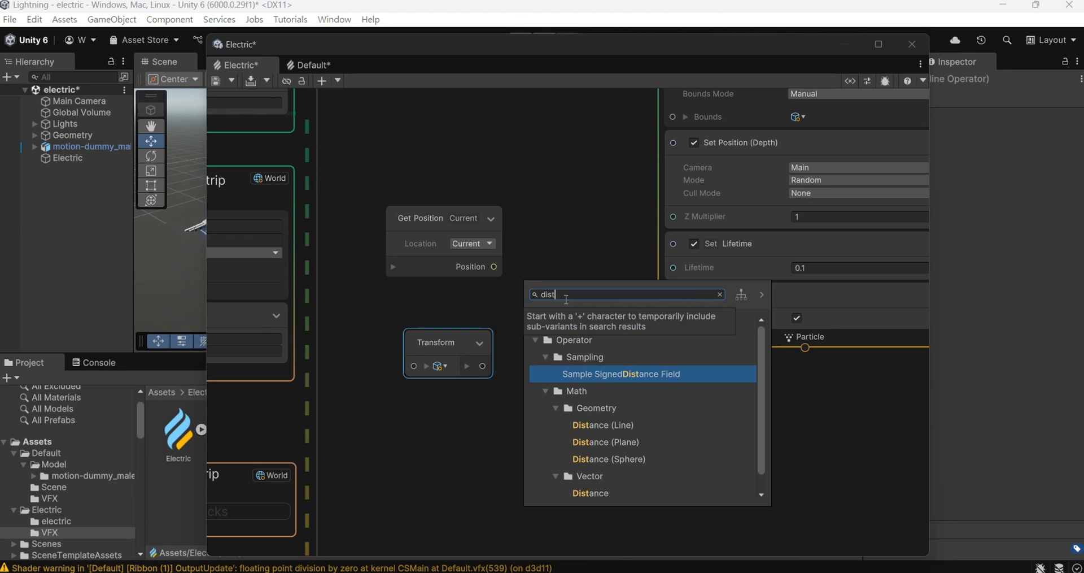
{"action": "type", "text": "an"}
{"action": "key", "text": "Down"}
{"action": "key", "text": "Down"}
{"action": "key", "text": "Down"}
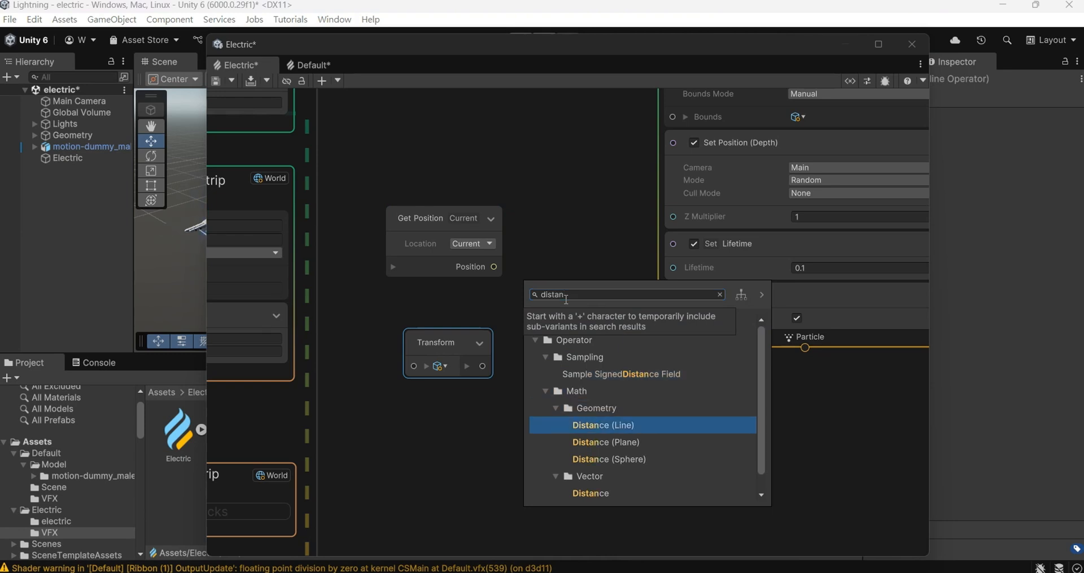
{"action": "key", "text": "Down"}
{"action": "key", "text": "Down"}
{"action": "key", "text": "Down"}
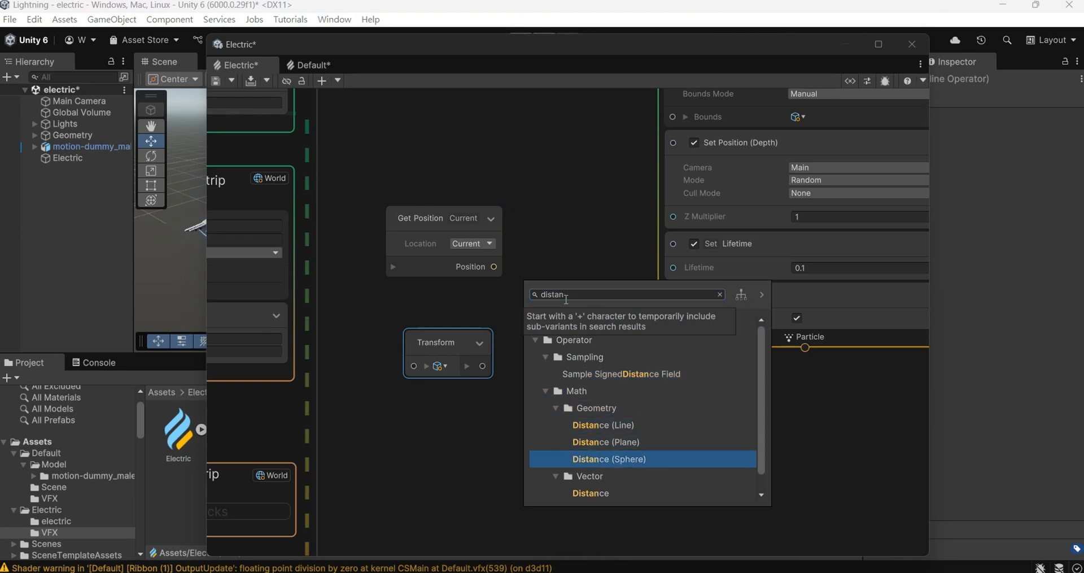
{"action": "key", "text": "Return"}
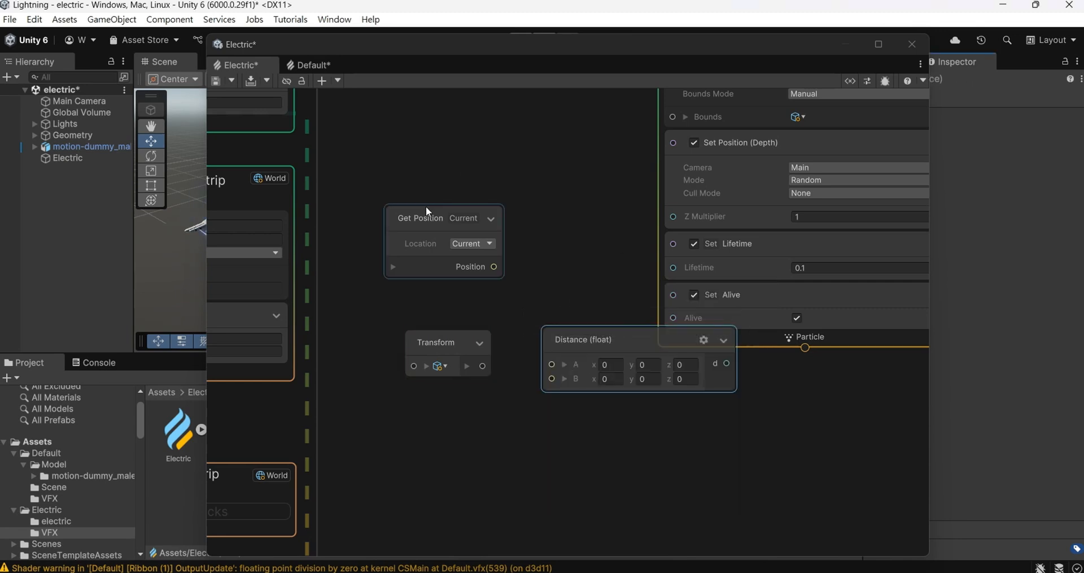
Arrange the operator nodes and connect Get Position's Position to Distance input A and the Transform's position to input B
{"action": "left_click_drag", "start_coordinate": [430, 219], "coordinate": [400, 206]}
{"action": "left_click_drag", "start_coordinate": [445, 349], "coordinate": [382, 343]}
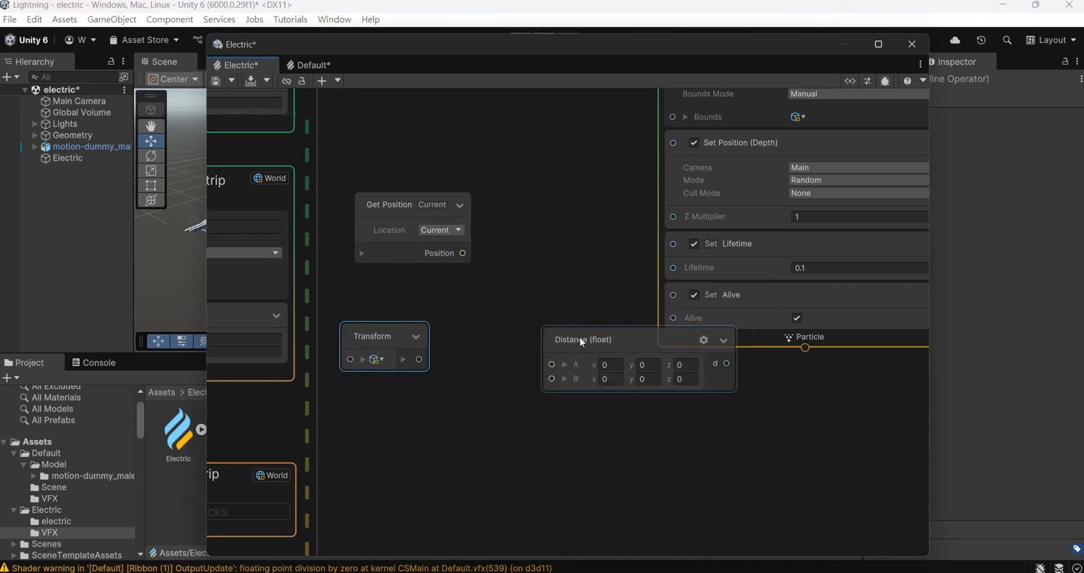
{"action": "left_click_drag", "start_coordinate": [580, 340], "coordinate": [481, 300]}
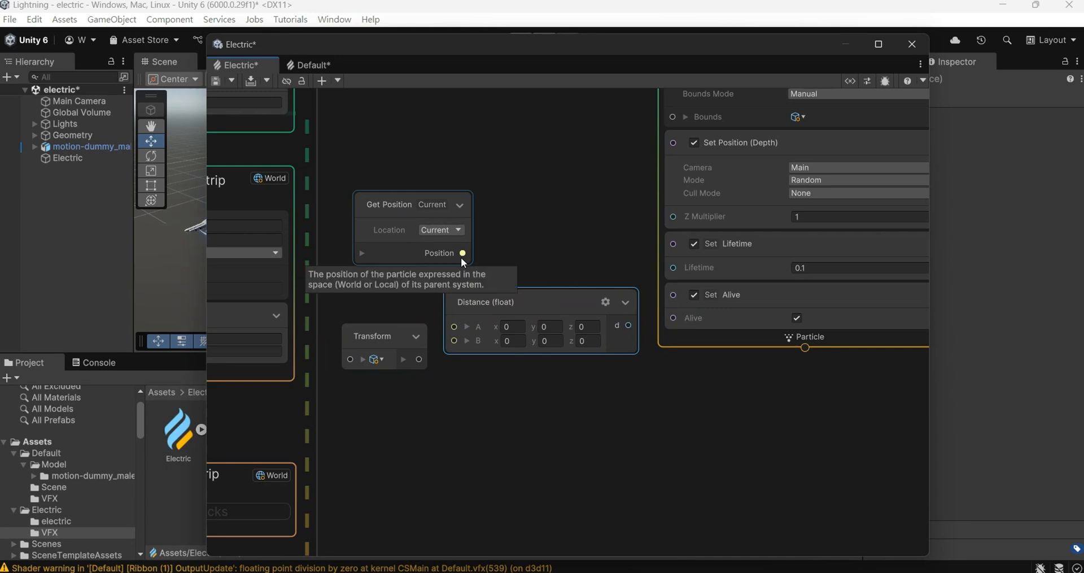
{"action": "left_click_drag", "start_coordinate": [463, 253], "coordinate": [482, 283]}
{"action": "left_click", "coordinate": [404, 359]}
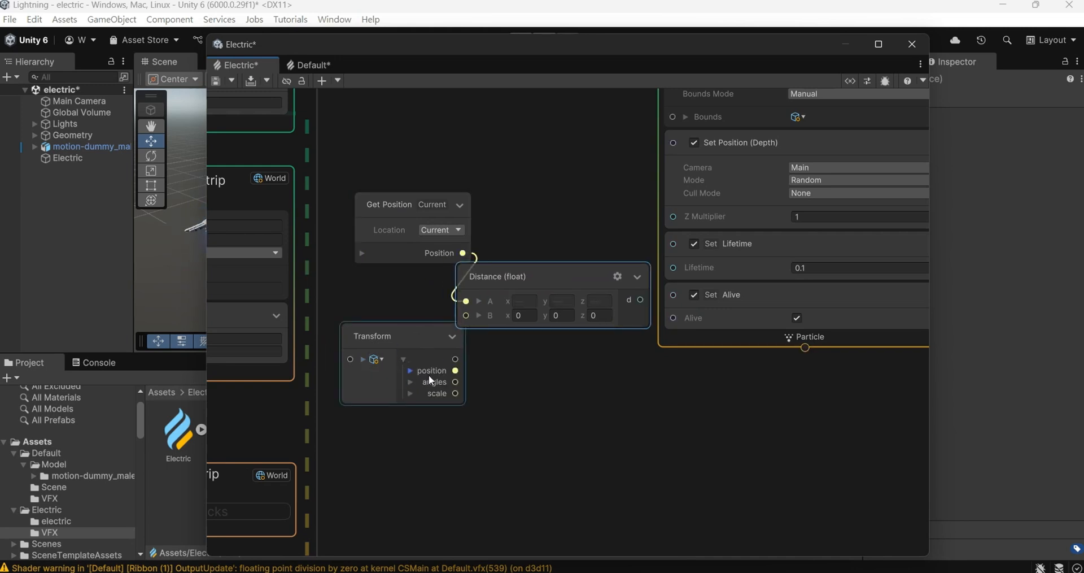
{"action": "left_click_drag", "start_coordinate": [468, 315], "coordinate": [469, 315]}
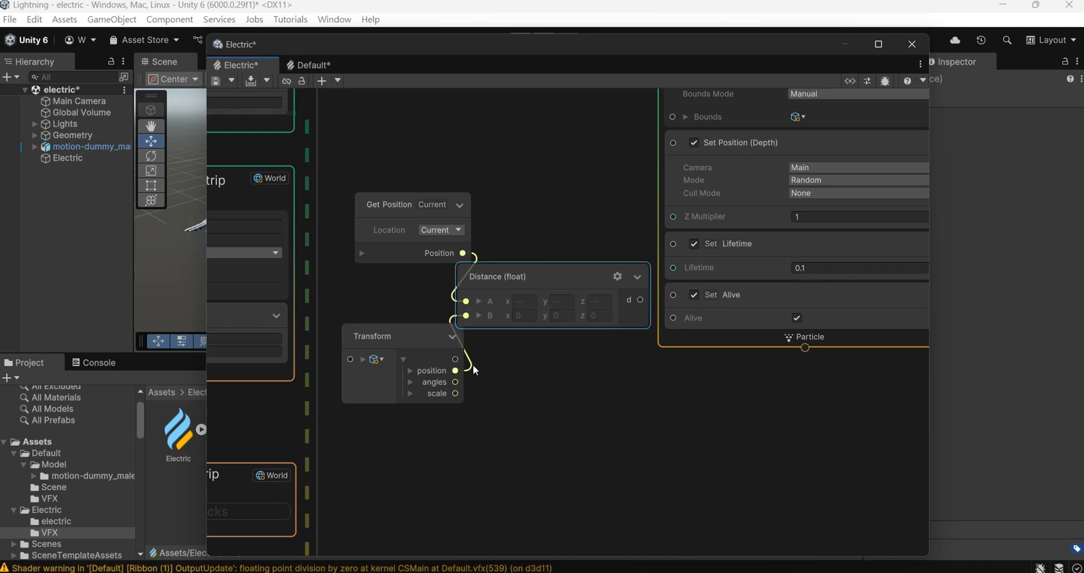
Move the second system's Spawn and Initialize Particle contexts farther from the Distance node to make room for more nodes
{"action": "scroll", "coordinate": [609, 395], "scroll_direction": "down", "scroll_amount": 4}
{"action": "middle_click_drag", "start_coordinate": [836, 134], "coordinate": [793, 242]}
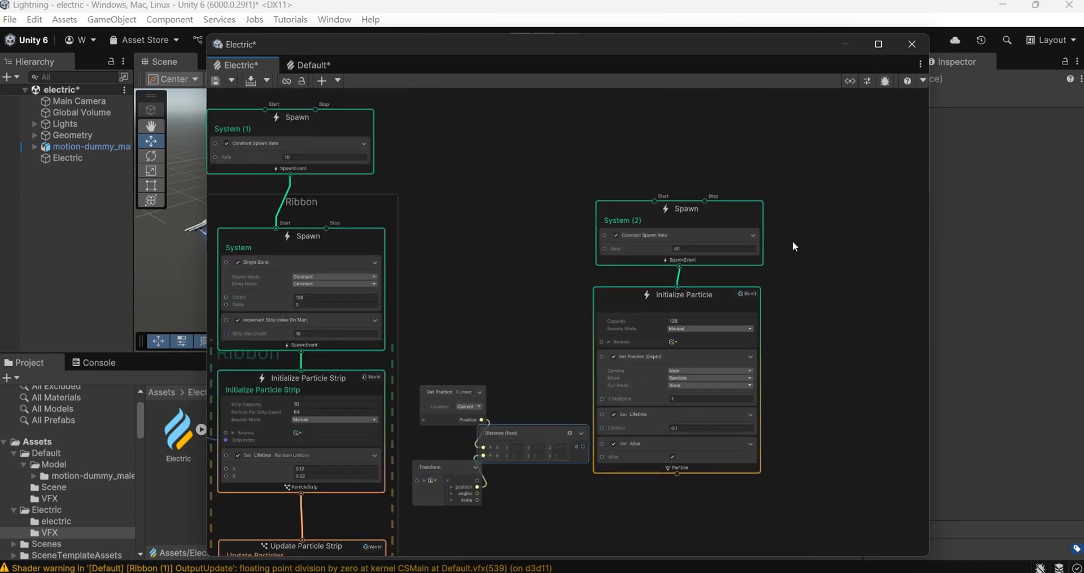
{"action": "left_click_drag", "start_coordinate": [793, 242], "coordinate": [714, 525]}
{"action": "left_click_drag", "start_coordinate": [687, 206], "coordinate": [803, 201]}
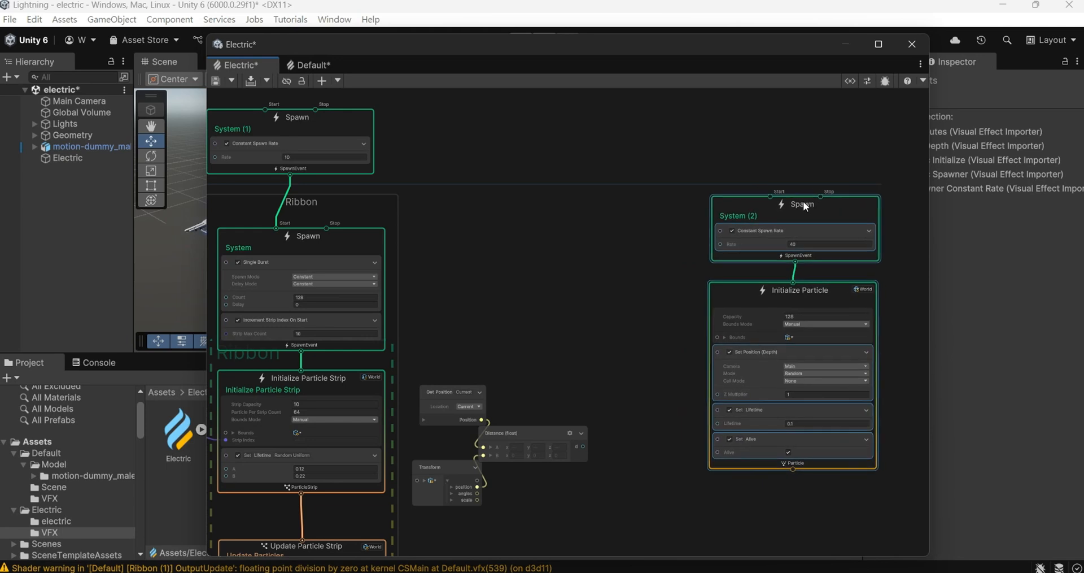
Add a Compare operator node beside the Distance node and connect the distance output to its Left input
{"action": "scroll", "coordinate": [628, 418], "scroll_direction": "up", "scroll_amount": 2}
{"action": "scroll", "coordinate": [634, 378], "scroll_direction": "up", "scroll_amount": 2}
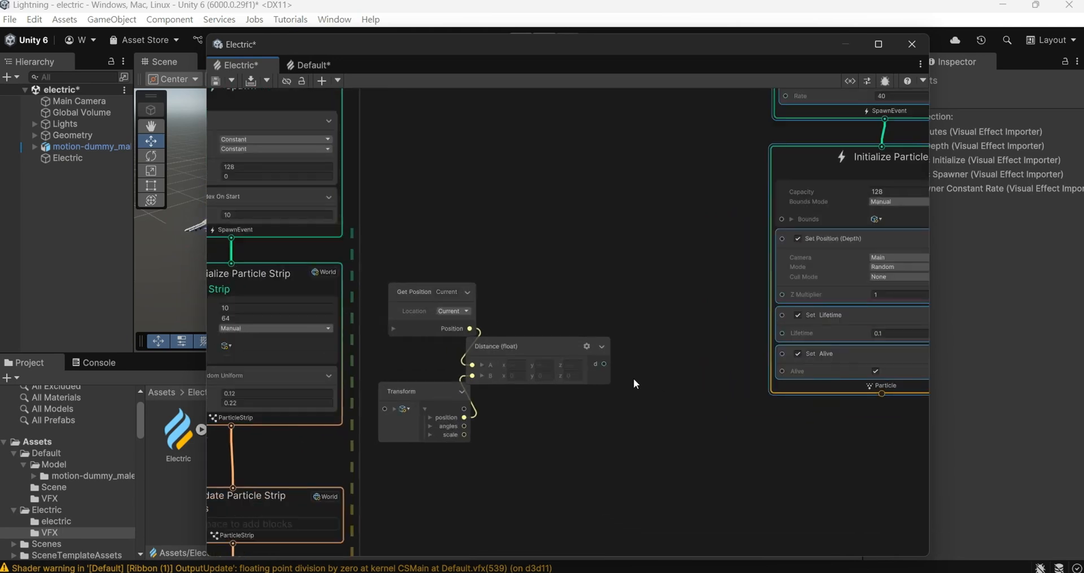
{"action": "right_click", "coordinate": [646, 359]}
{"action": "left_click", "coordinate": [685, 363]}
{"action": "type", "text": "comp"}
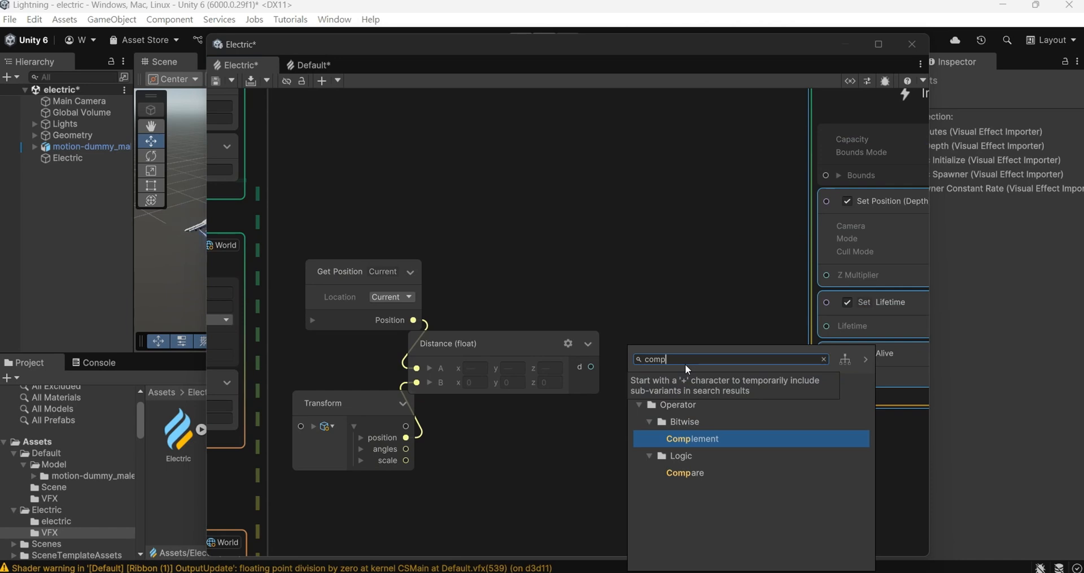
{"action": "key", "text": "Down"}
{"action": "key", "text": "Return"}
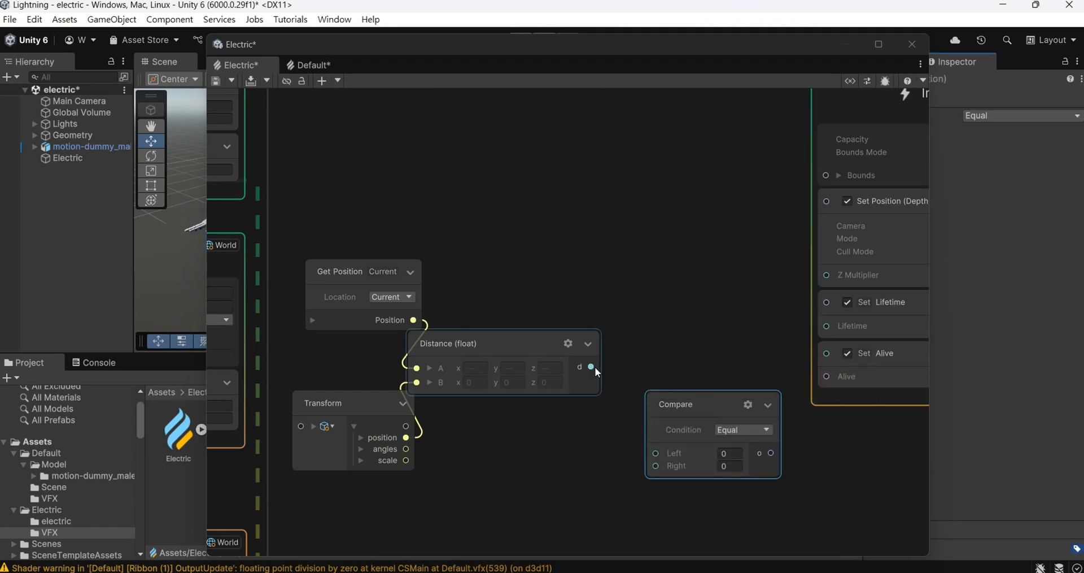
{"action": "left_click_drag", "start_coordinate": [593, 367], "coordinate": [630, 421]}
{"action": "left_click_drag", "start_coordinate": [658, 455], "coordinate": [658, 456]}
Set the Compare node to Less Or Equal with a Right value of 4 and connect its output to Set Alive's Alive input
{"action": "left_click", "coordinate": [731, 466]}
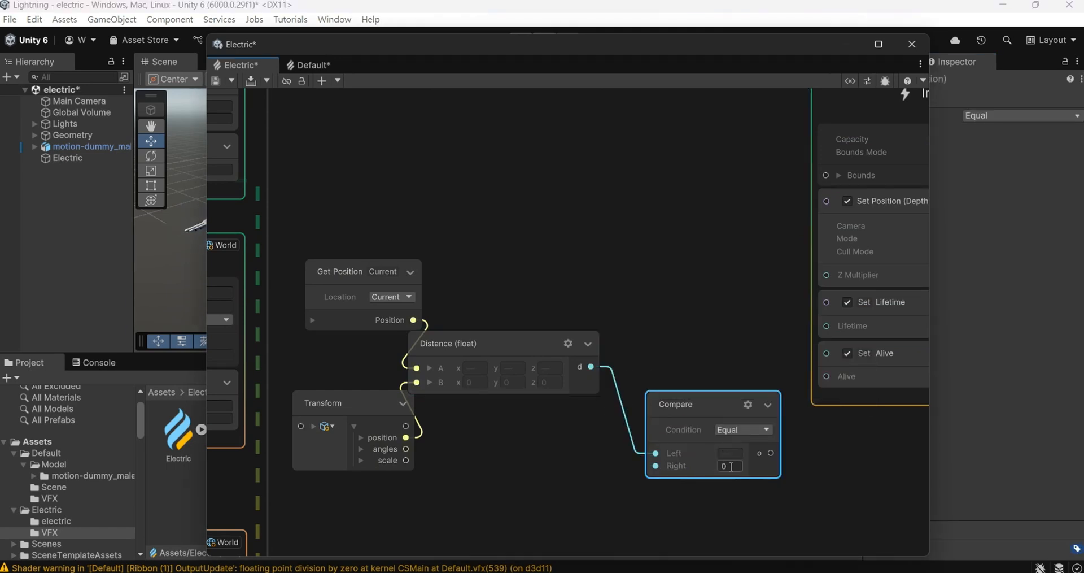
{"action": "left_click", "coordinate": [747, 431]}
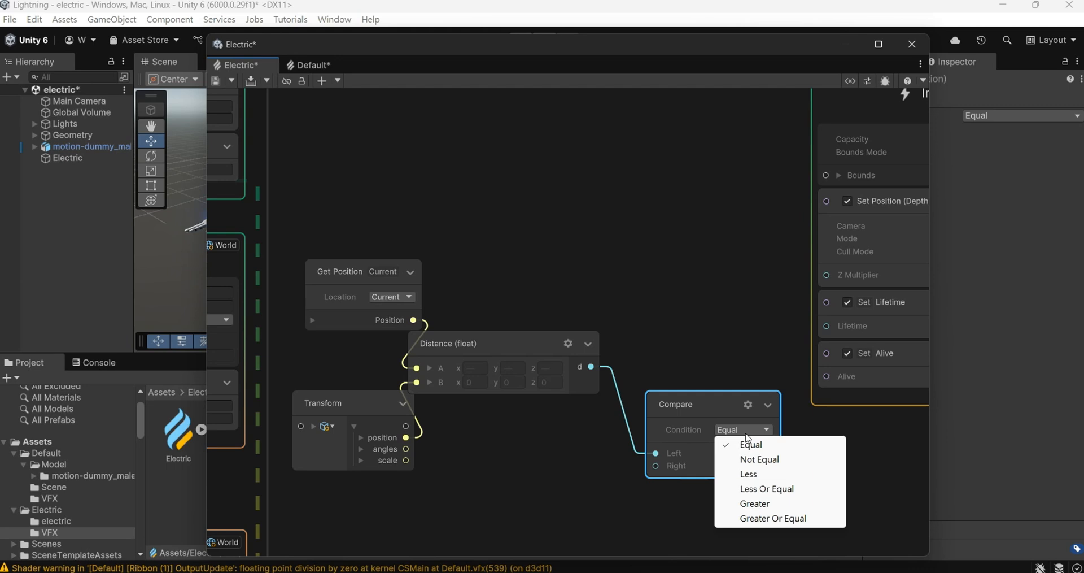
{"action": "left_click", "coordinate": [768, 488]}
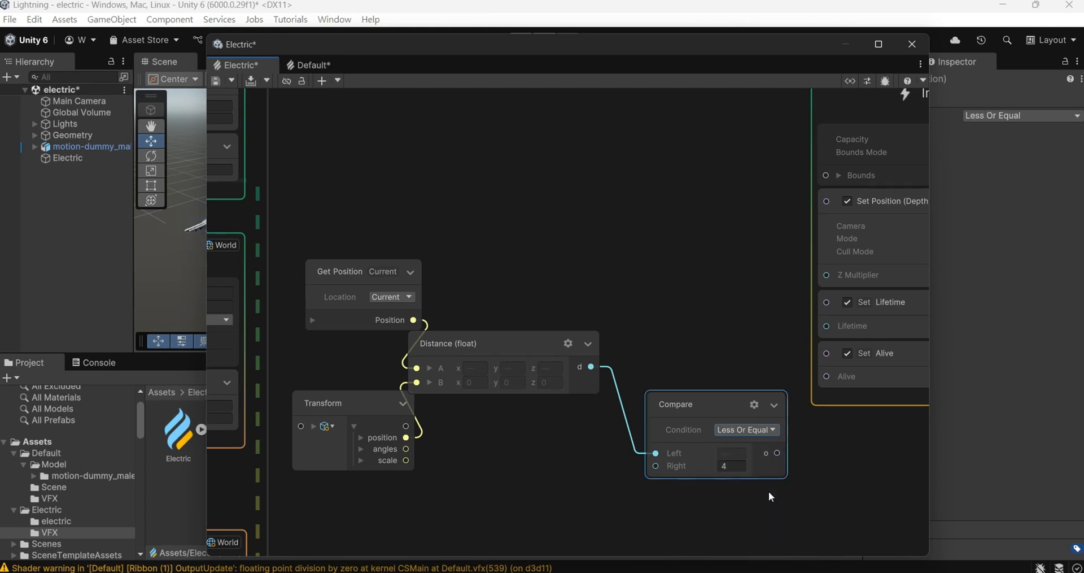
{"action": "left_click_drag", "start_coordinate": [776, 452], "coordinate": [828, 376]}
Shift the graph window to uncover the Scene view, and move the second system with its Distance and Compare nodes away from the Ribbon group
{"action": "left_click_drag", "start_coordinate": [531, 52], "coordinate": [622, 52]}
{"action": "scroll", "coordinate": [694, 256], "scroll_direction": "down", "scroll_amount": 5}
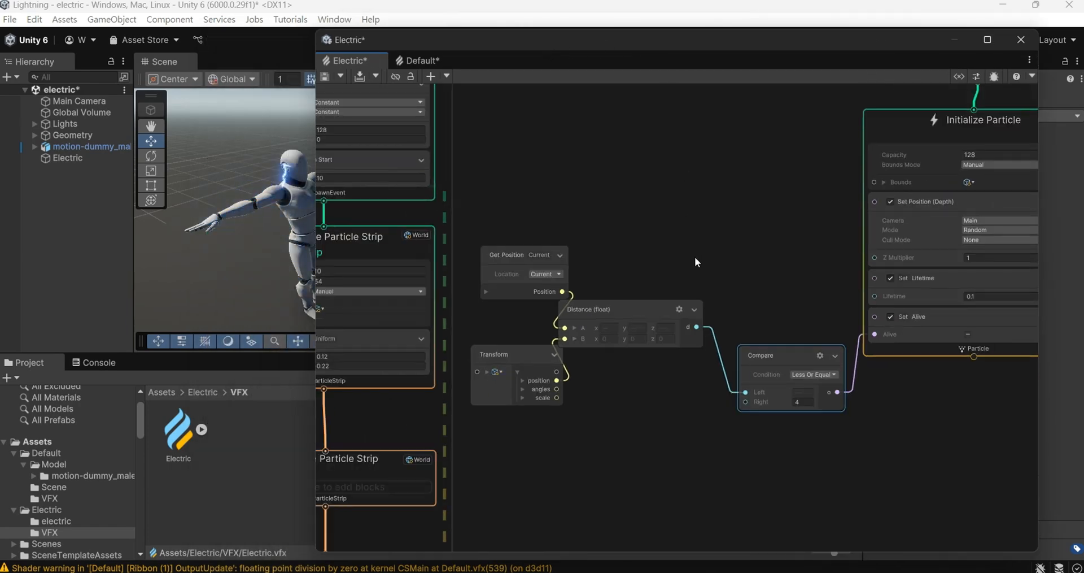
{"action": "scroll", "coordinate": [785, 226], "scroll_direction": "down", "scroll_amount": 3}
{"action": "left_click_drag", "start_coordinate": [704, 135], "coordinate": [952, 319]}
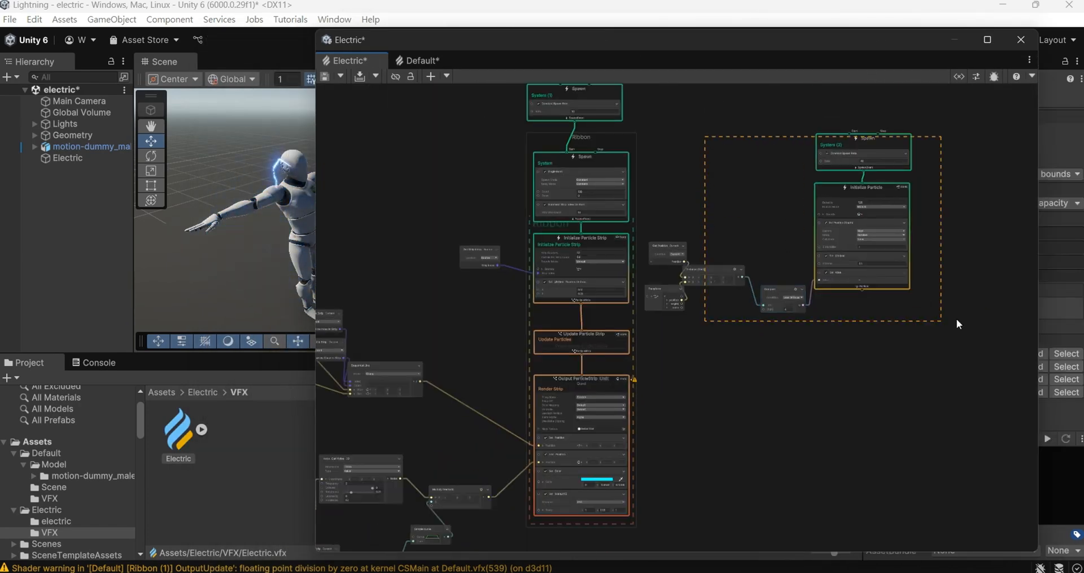
{"action": "left_click_drag", "start_coordinate": [877, 137], "coordinate": [907, 202]}
Add an Update Particle context linked from the second system's Initialize Particle and align it directly beneath
{"action": "scroll", "coordinate": [896, 351], "scroll_direction": "up", "scroll_amount": 6}
{"action": "middle_click_drag", "start_coordinate": [897, 351], "coordinate": [741, 221]}
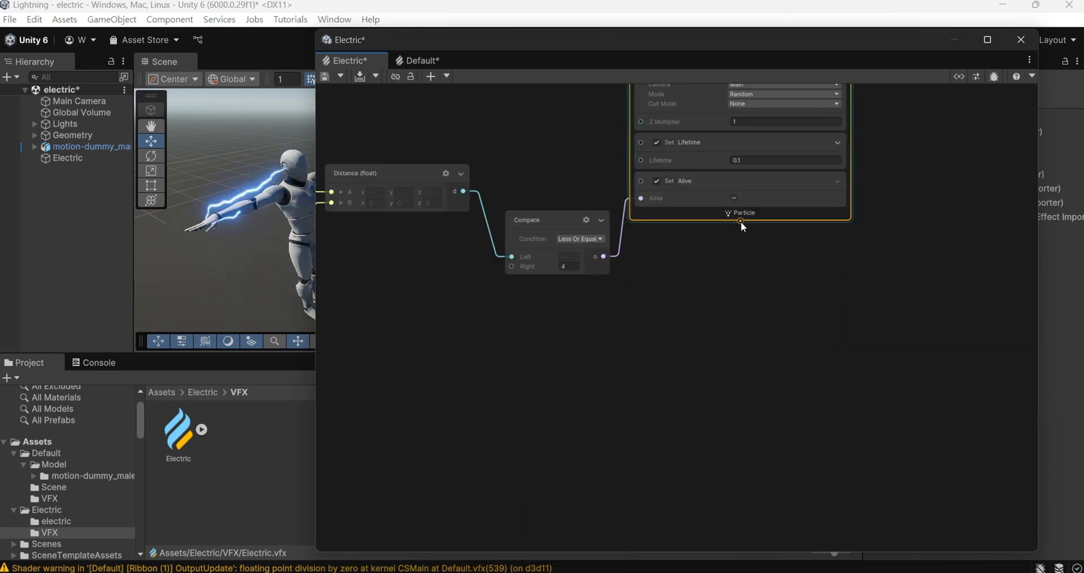
{"action": "left_click_drag", "start_coordinate": [741, 221], "coordinate": [731, 248]}
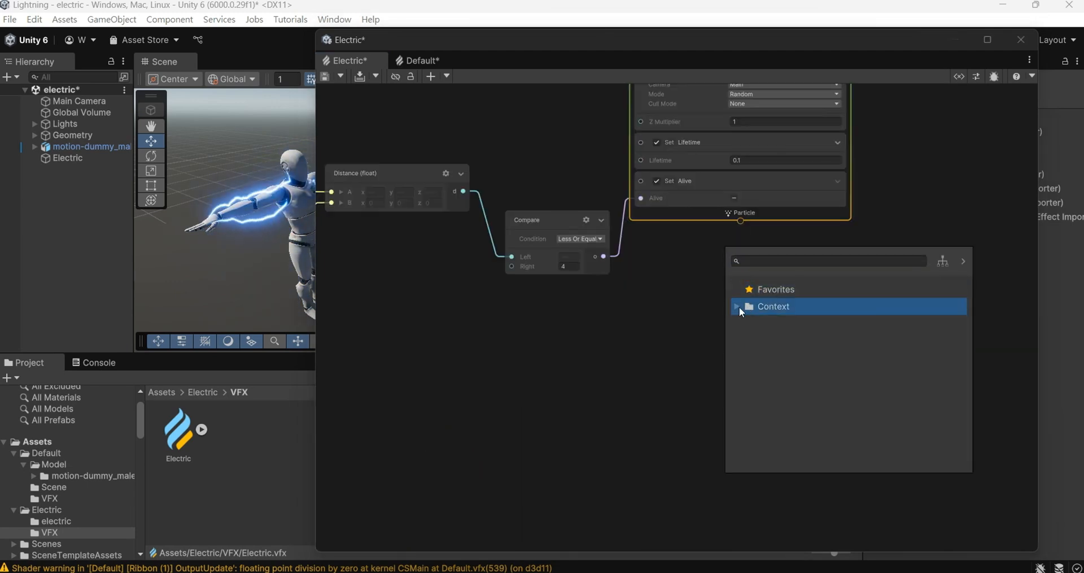
{"action": "left_click", "coordinate": [739, 308]}
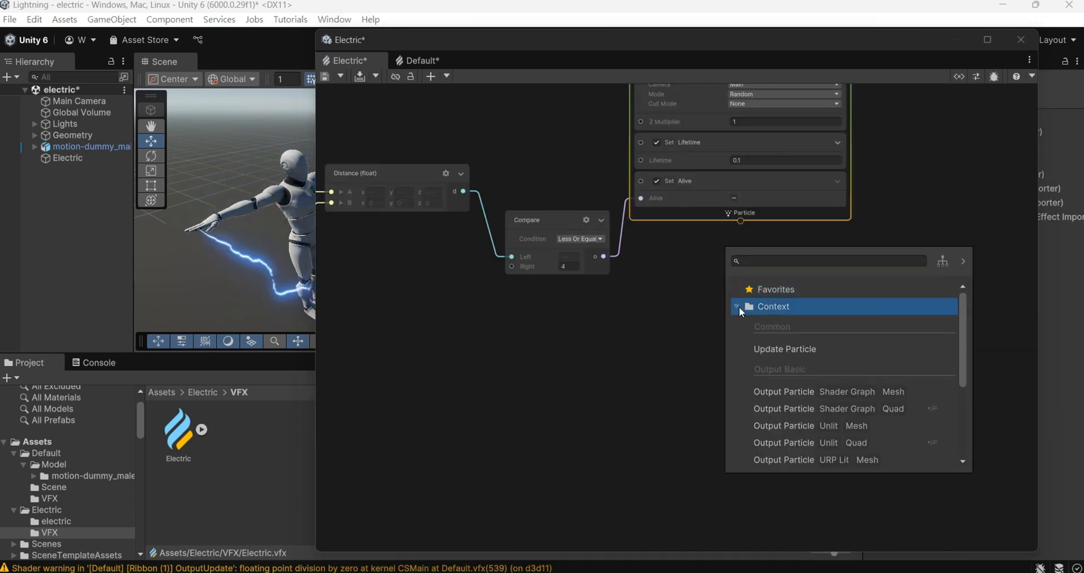
{"action": "left_click", "coordinate": [800, 350]}
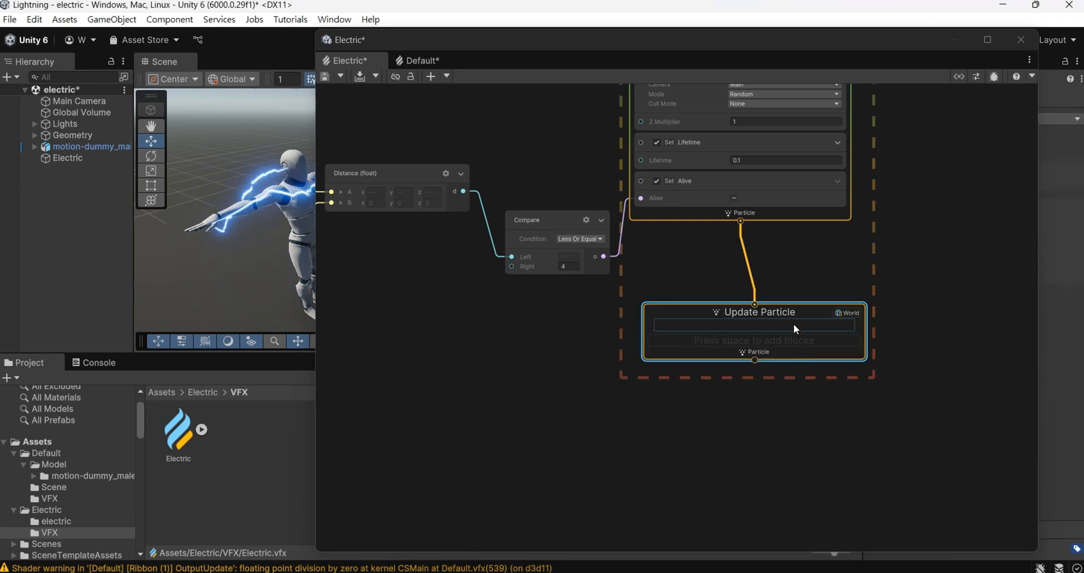
{"action": "left_click_drag", "start_coordinate": [776, 266], "coordinate": [770, 263]}
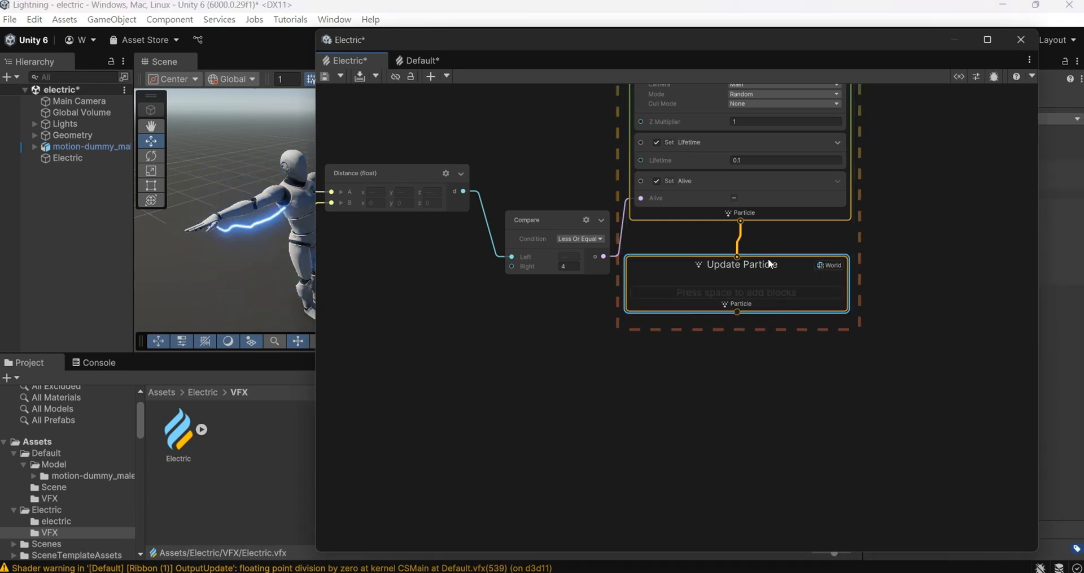
Add a Trigger Event On Die block to the Update Particle context
{"action": "right_click", "coordinate": [747, 293]}
{"action": "left_click", "coordinate": [770, 299]}
{"action": "type", "text": "tri"}
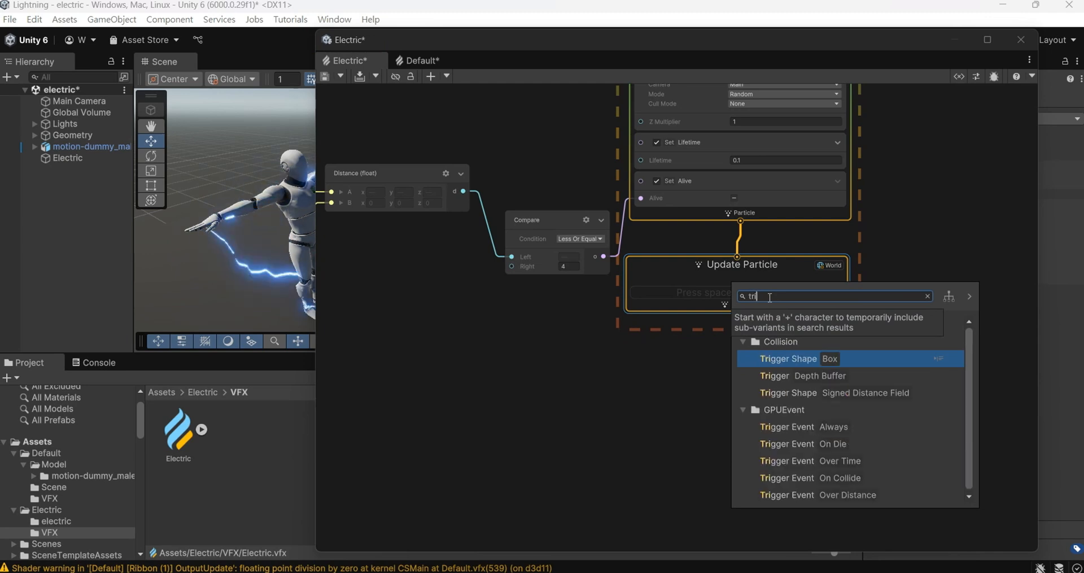
{"action": "type", "text": "gger"}
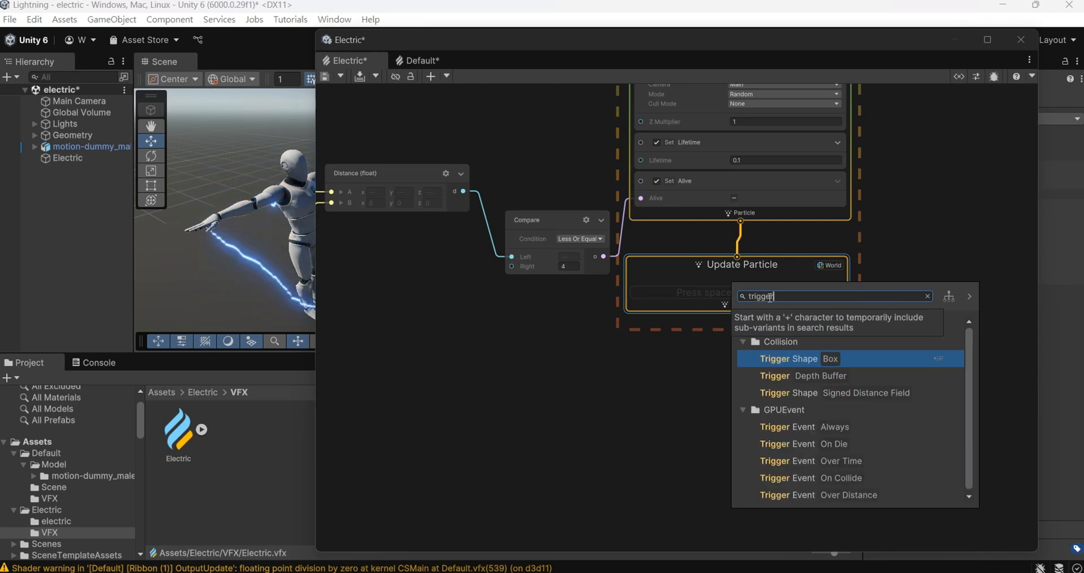
{"action": "type", "text": " eve"}
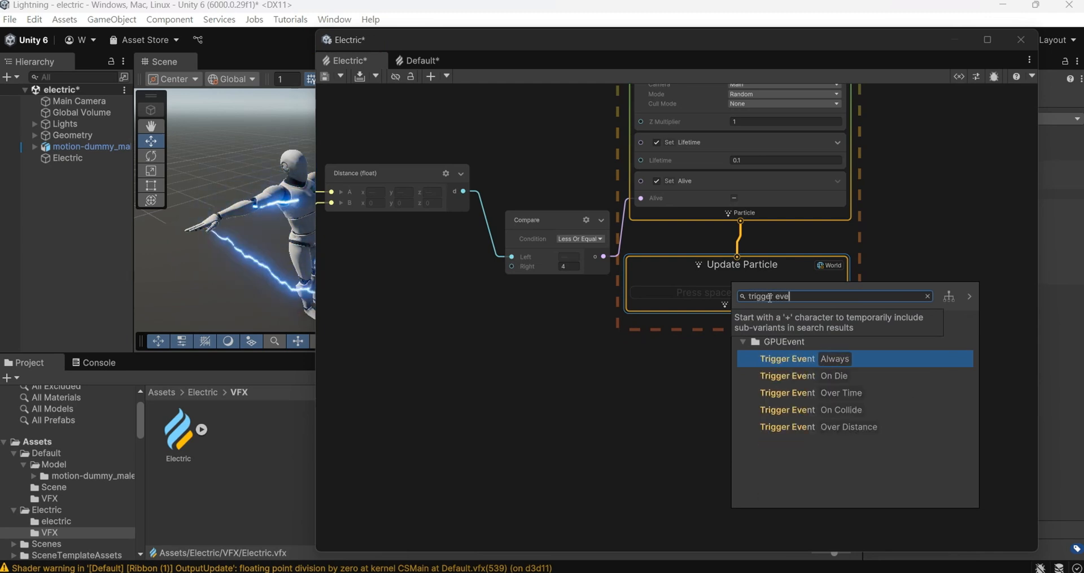
{"action": "key", "text": "Down"}
{"action": "key", "text": "Return"}
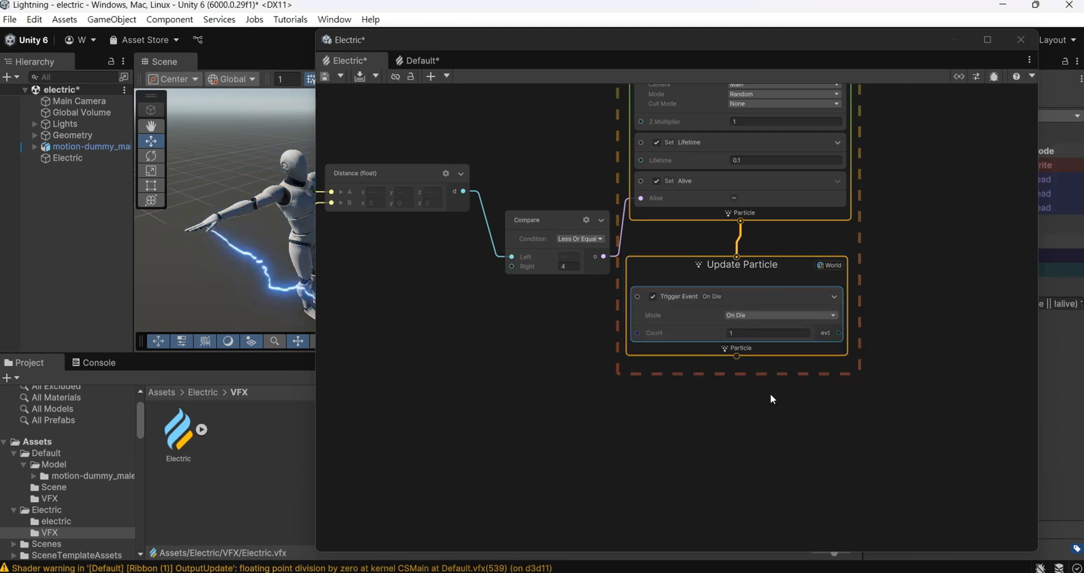
Add an Output Particle Unlit Quad context linked from Update Particle and align it beneath
{"action": "left_click_drag", "start_coordinate": [737, 356], "coordinate": [737, 386]}
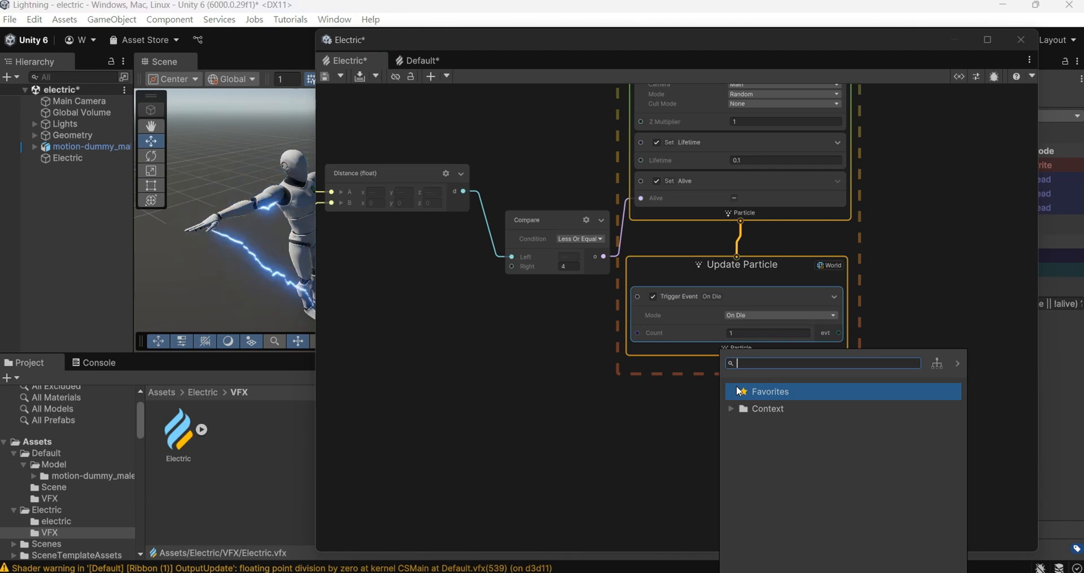
{"action": "type", "text": "outp"}
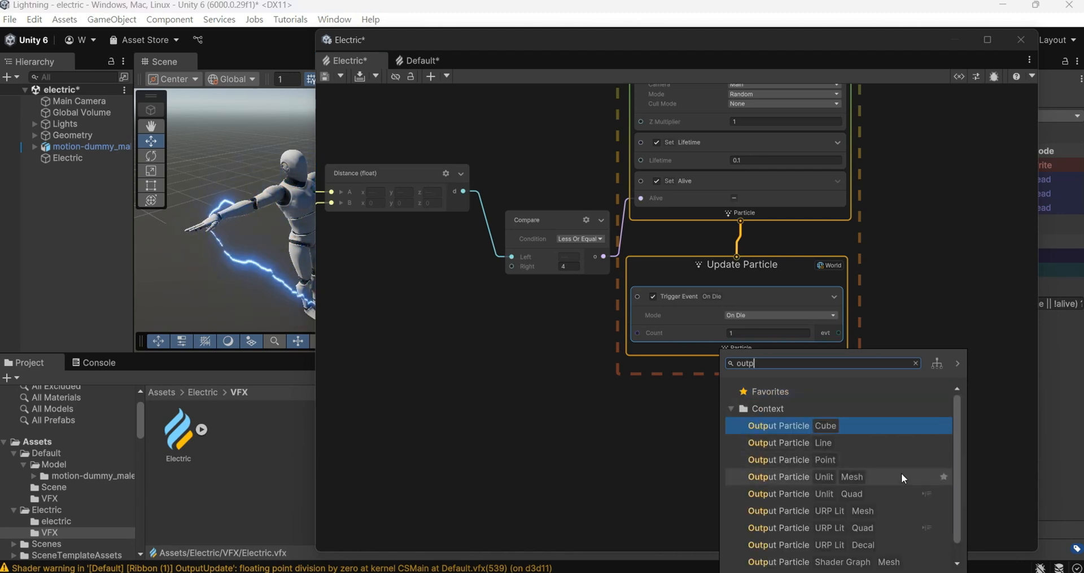
{"action": "double_click", "coordinate": [893, 493]}
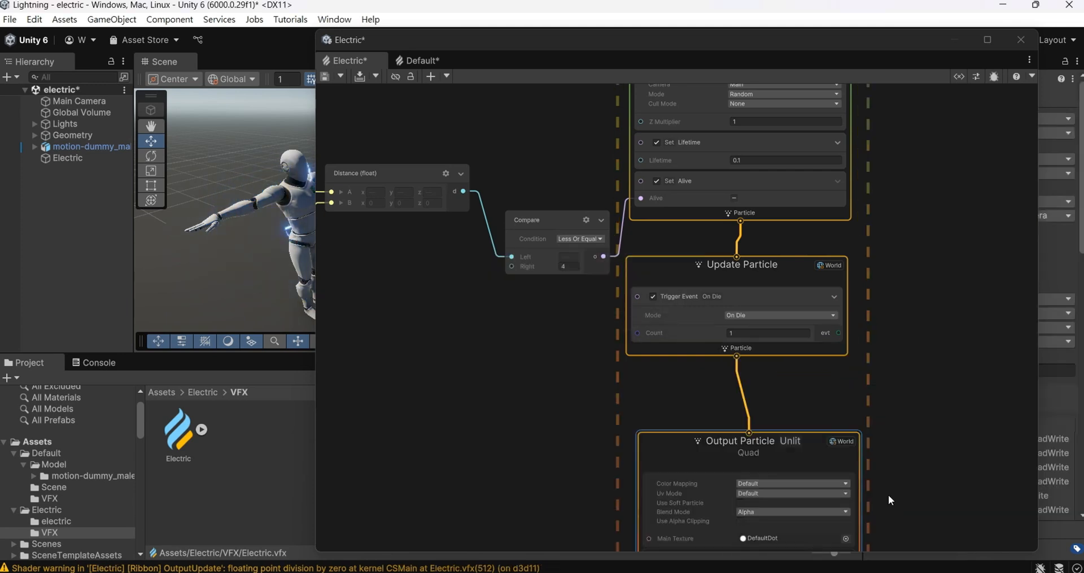
{"action": "left_click_drag", "start_coordinate": [799, 435], "coordinate": [788, 395]}
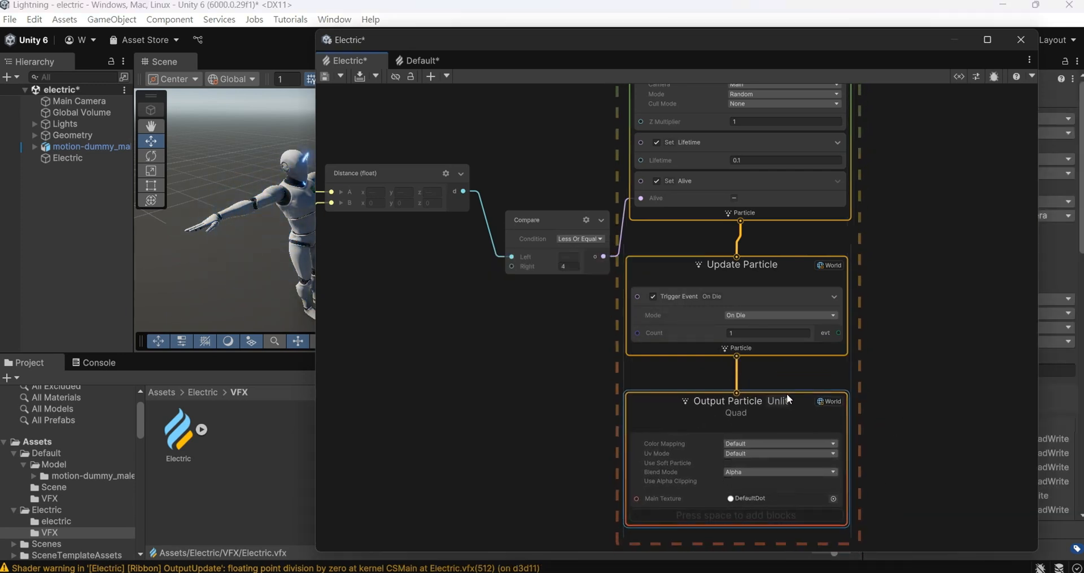
Set the Trigger Event On Die count to 128 and connect its event output to a new GPUEvent context placed beside it
{"action": "left_click", "coordinate": [909, 354]}
{"action": "middle_click_drag", "start_coordinate": [910, 354], "coordinate": [765, 288]}
{"action": "left_click", "coordinate": [637, 263]}
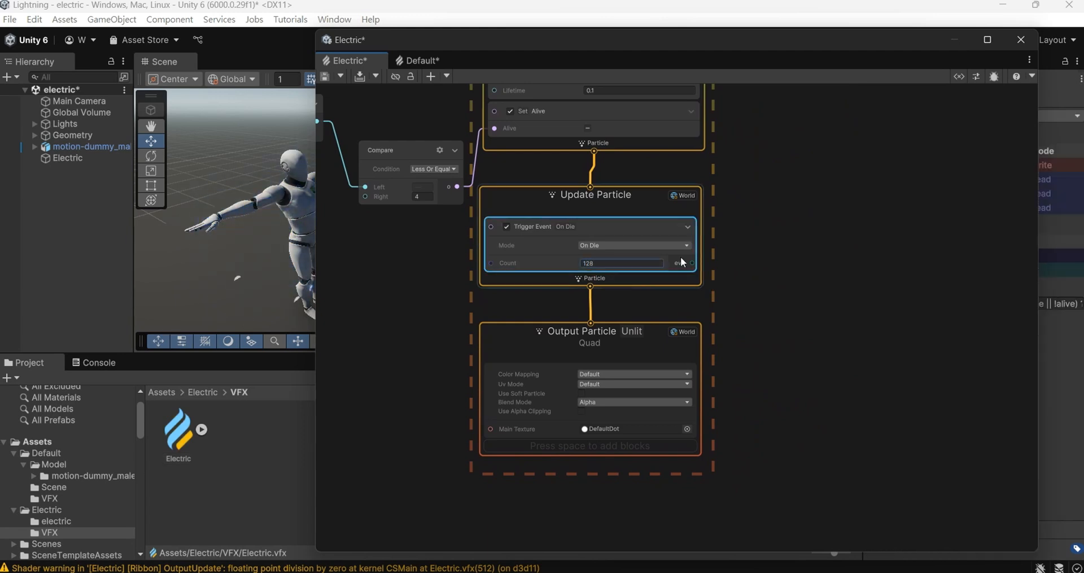
{"action": "left_click_drag", "start_coordinate": [692, 264], "coordinate": [805, 255]}
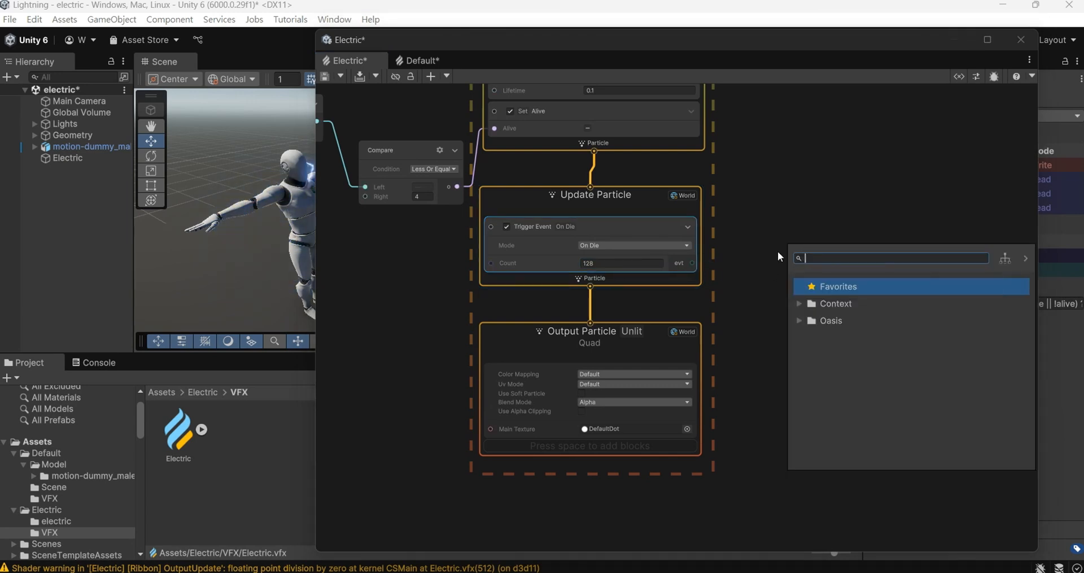
{"action": "type", "text": "gpu"}
{"action": "left_click", "coordinate": [857, 320]}
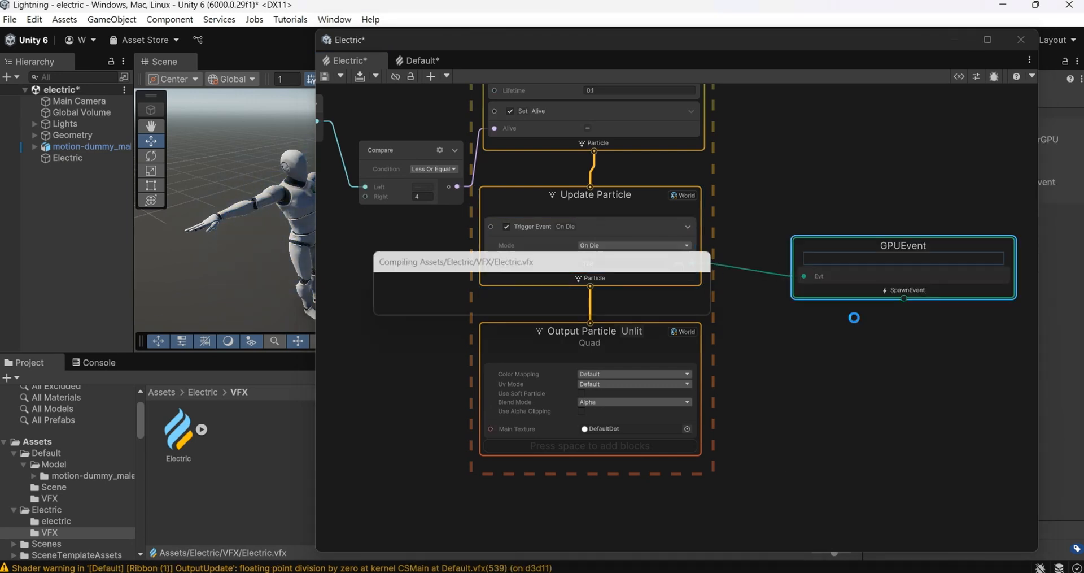
{"action": "left_click_drag", "start_coordinate": [899, 256], "coordinate": [865, 233]}
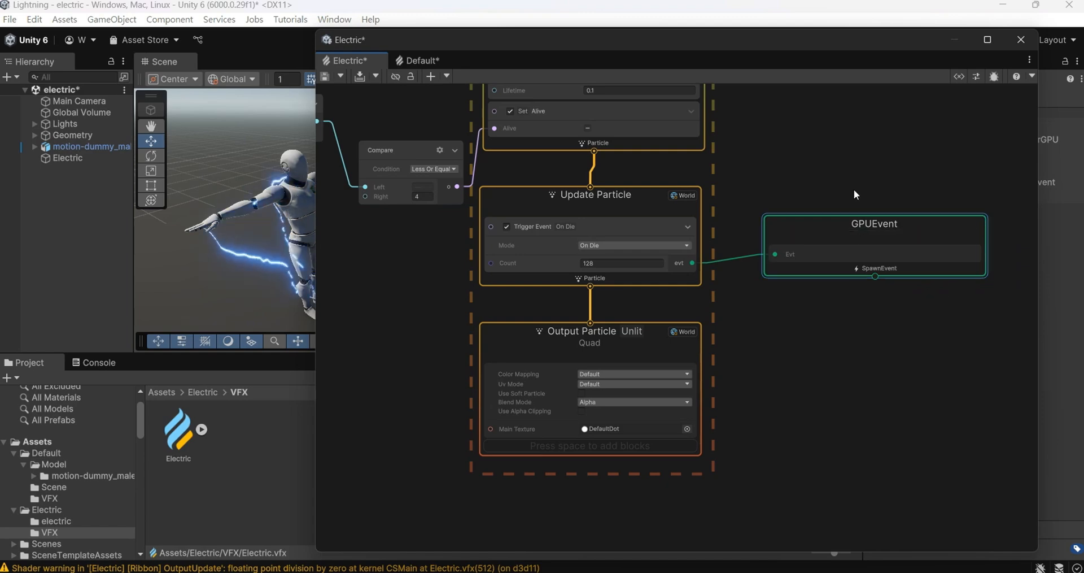
Check the experimental operators/blocks option in the Visual Effects preferences
{"action": "left_click", "coordinate": [38, 18]}
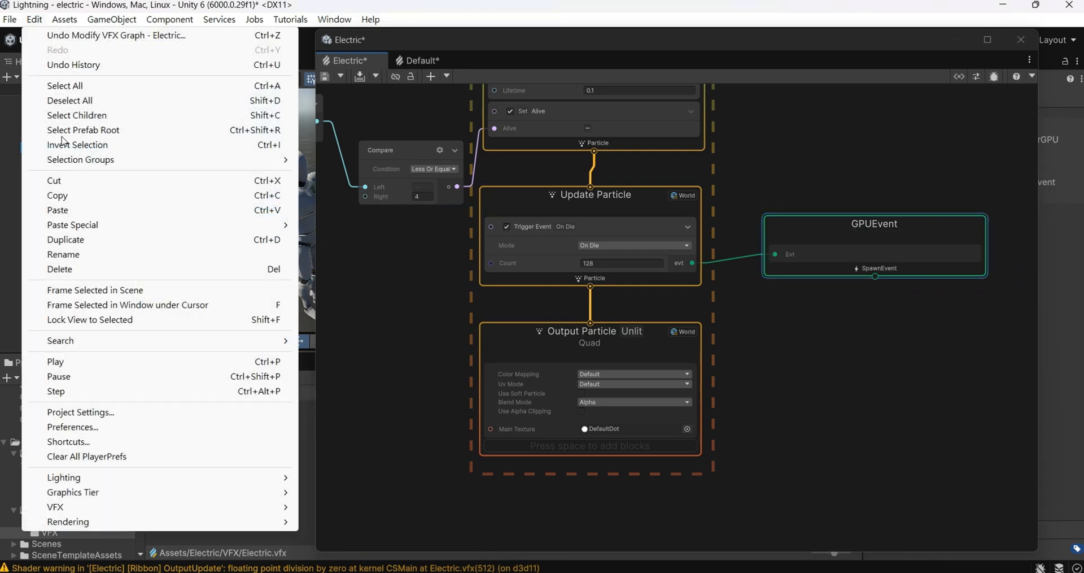
{"action": "left_click", "coordinate": [114, 427]}
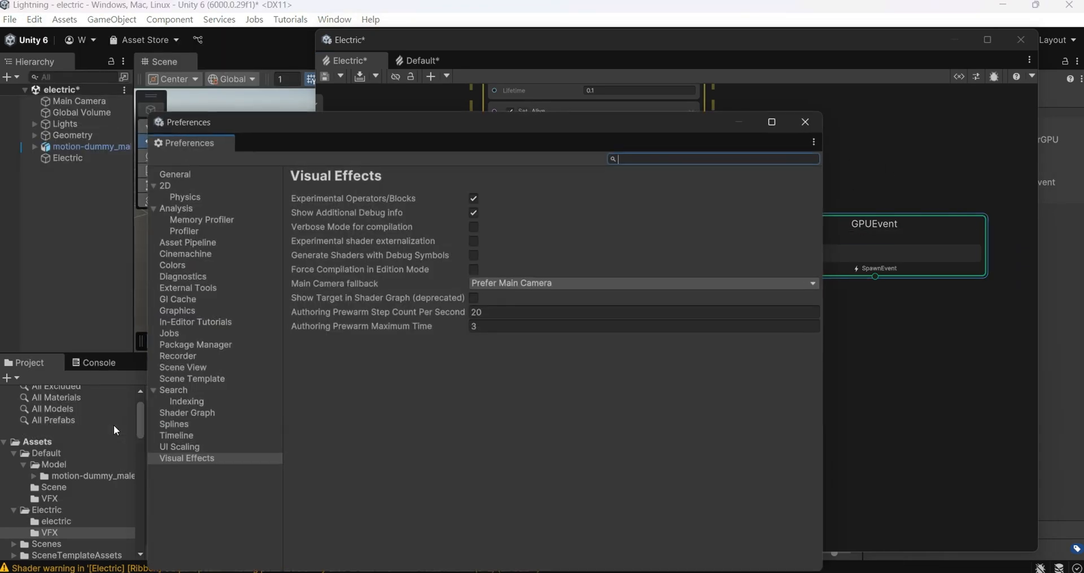
{"action": "left_click", "coordinate": [814, 122]}
{"action": "middle_click_drag", "start_coordinate": [889, 402], "coordinate": [892, 382]}
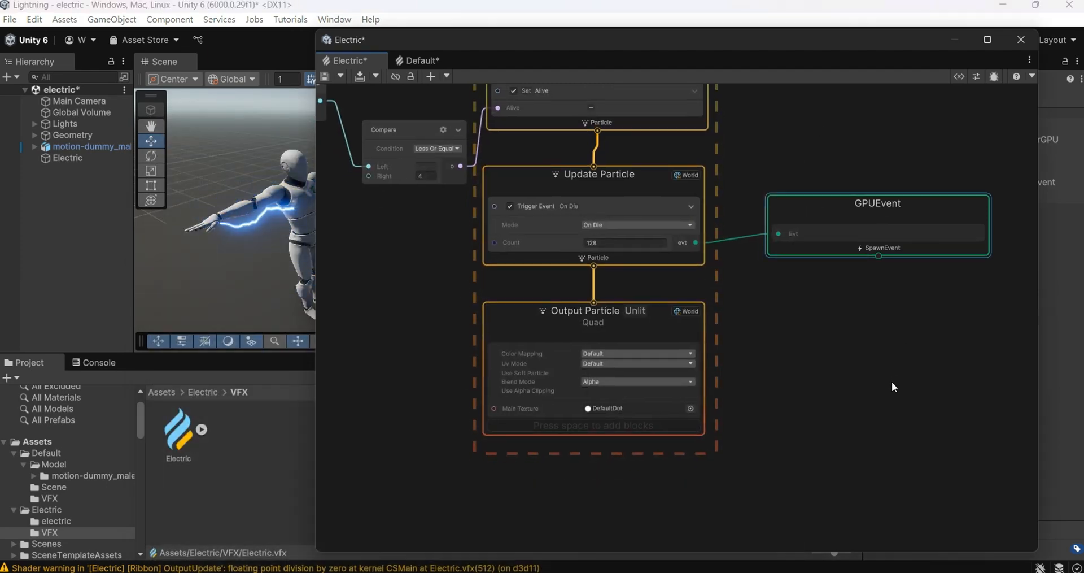
{"action": "scroll", "coordinate": [889, 378], "scroll_direction": "down", "scroll_amount": 8}
{"action": "middle_click_drag", "start_coordinate": [631, 147], "coordinate": [773, 120]}
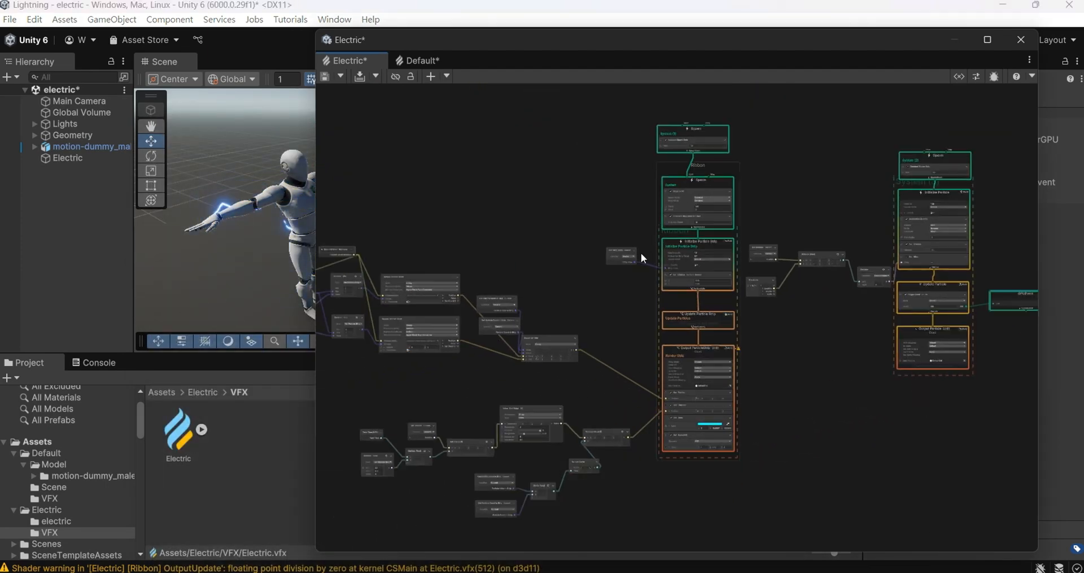
Copy the ribbon's strip contexts with their operator nodes, paste them, and place the copy below the GPUEvent context
{"action": "scroll", "coordinate": [680, 178], "scroll_direction": "up", "scroll_amount": 3}
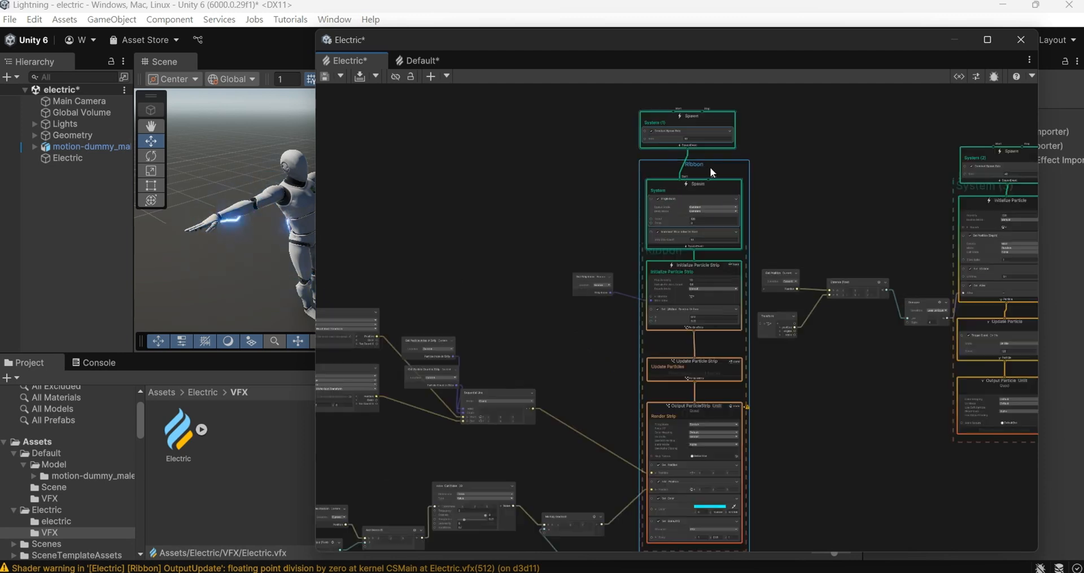
{"action": "scroll", "coordinate": [605, 192], "scroll_direction": "down", "scroll_amount": 4}
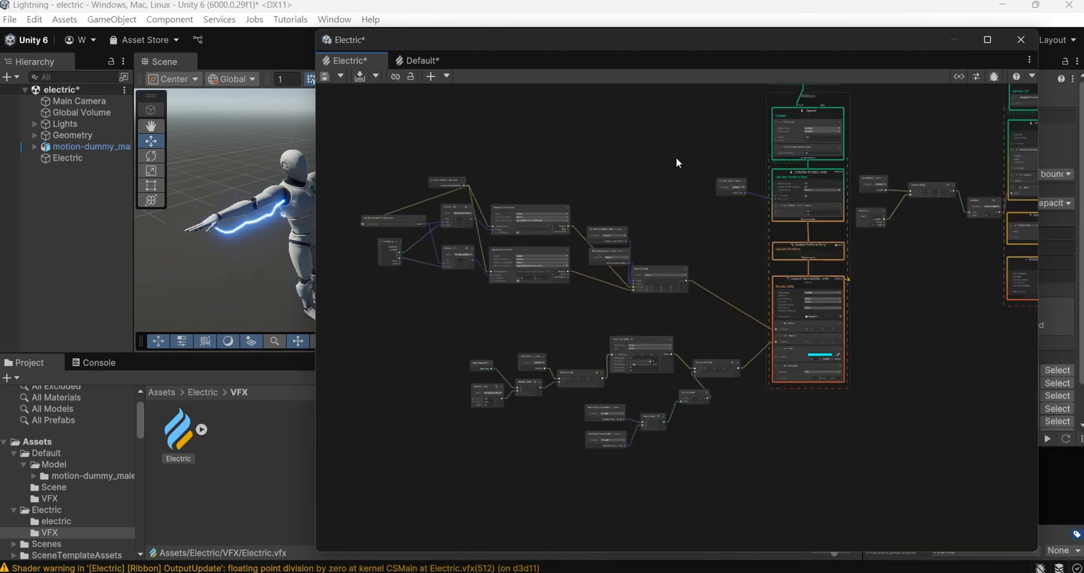
{"action": "left_click_drag", "start_coordinate": [389, 179], "coordinate": [532, 234]}
{"action": "left_click_drag", "start_coordinate": [800, 403], "coordinate": [798, 425]}
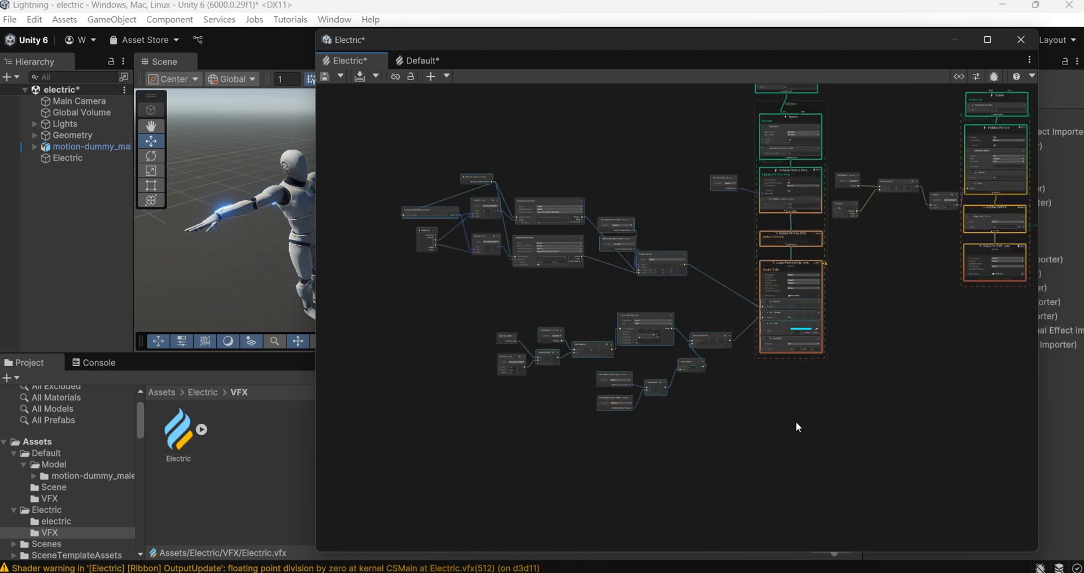
{"action": "left_click_drag", "start_coordinate": [389, 179], "coordinate": [698, 288]}
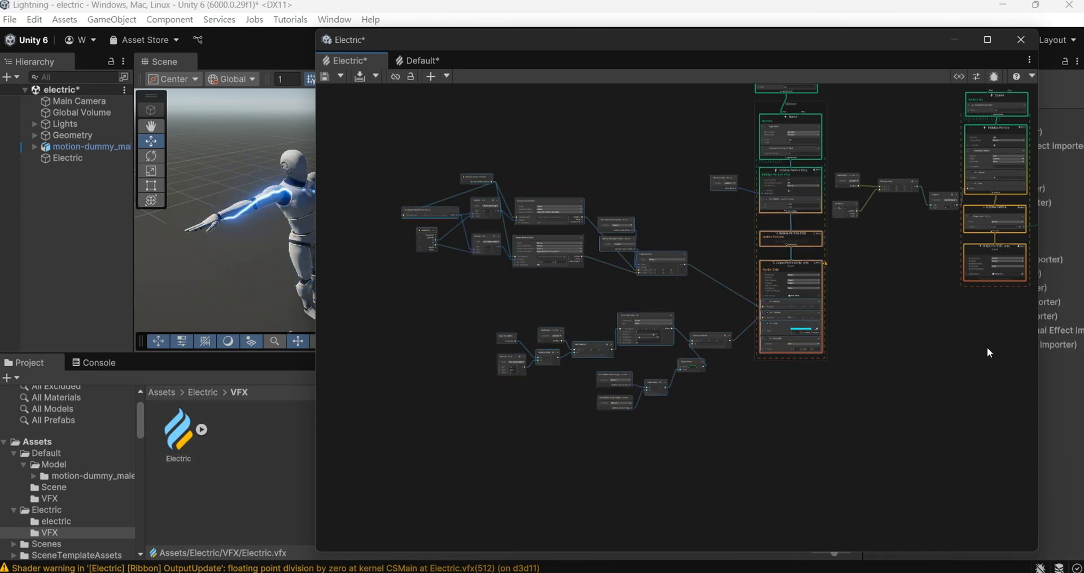
{"action": "middle_click_drag", "start_coordinate": [987, 346], "coordinate": [529, 332]}
{"action": "key", "text": "ctrl+v"}
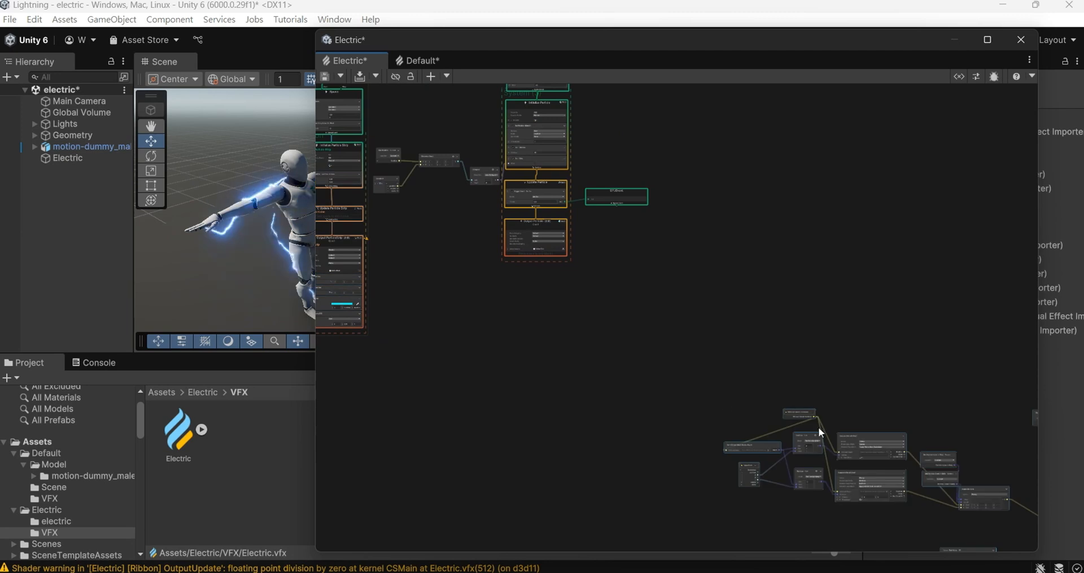
{"action": "left_click_drag", "start_coordinate": [865, 434], "coordinate": [528, 326]}
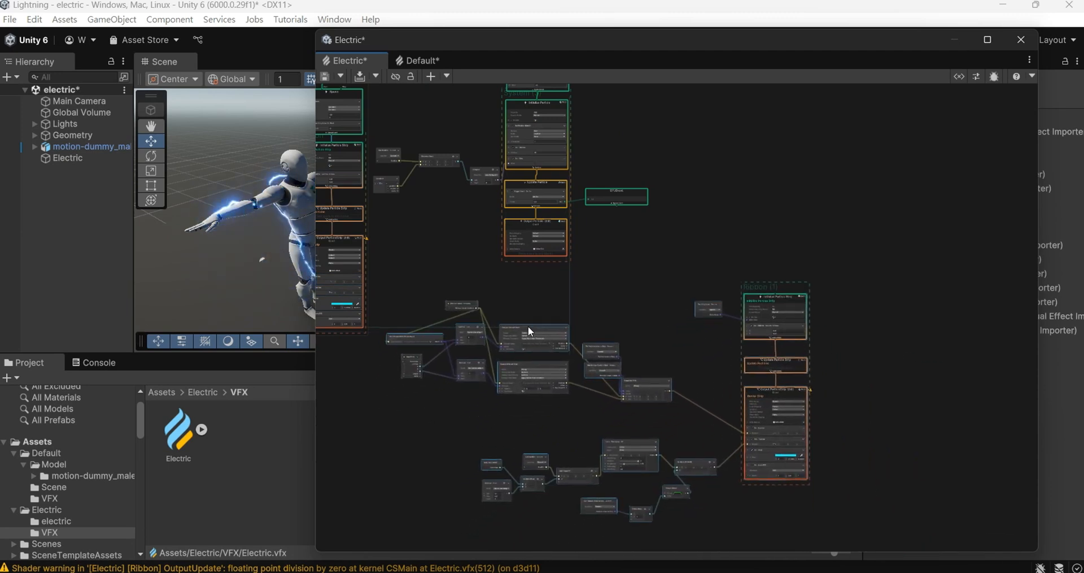
Connect the GPUEvent output to the copied Initialize Particle Strip context and shift the graph window aside to reveal the scene
{"action": "scroll", "coordinate": [712, 216], "scroll_direction": "up", "scroll_amount": 3}
{"action": "scroll", "coordinate": [533, 371], "scroll_direction": "down", "scroll_amount": 3}
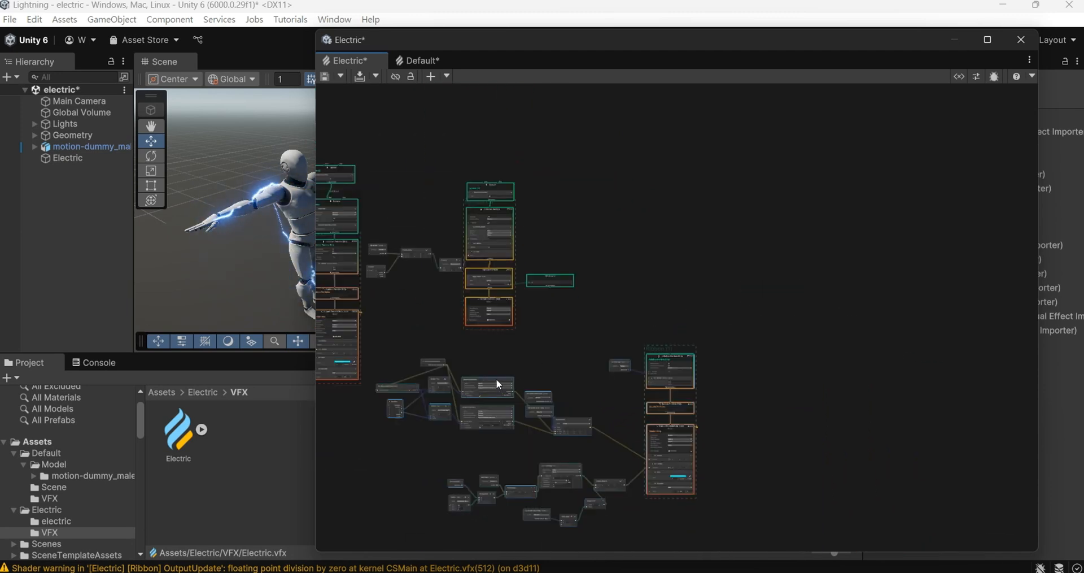
{"action": "left_click_drag", "start_coordinate": [372, 179], "coordinate": [567, 331]}
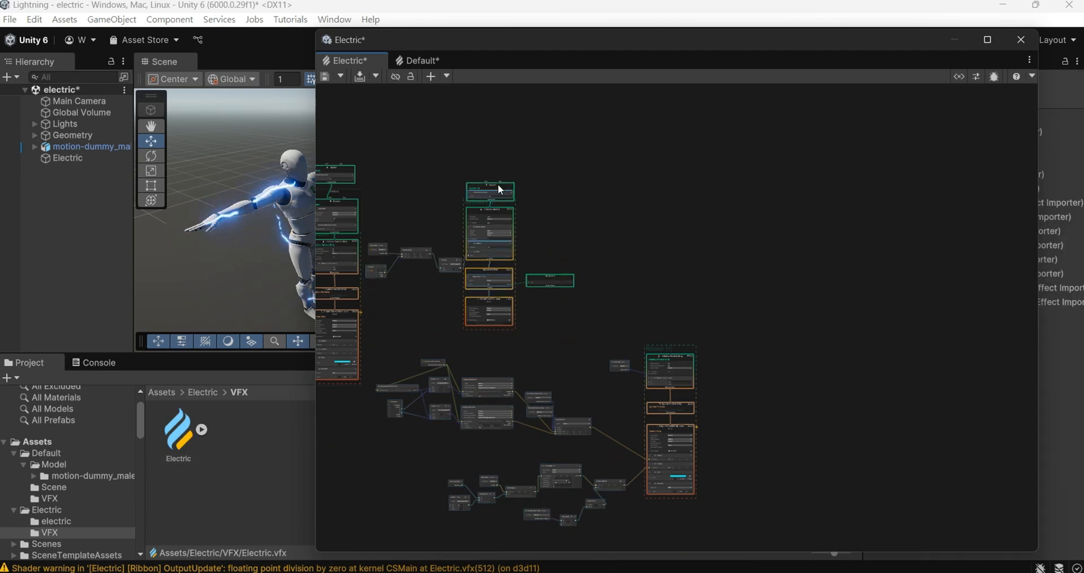
{"action": "left_click_drag", "start_coordinate": [500, 190], "coordinate": [670, 395]}
{"action": "scroll", "coordinate": [669, 333], "scroll_direction": "up", "scroll_amount": 5}
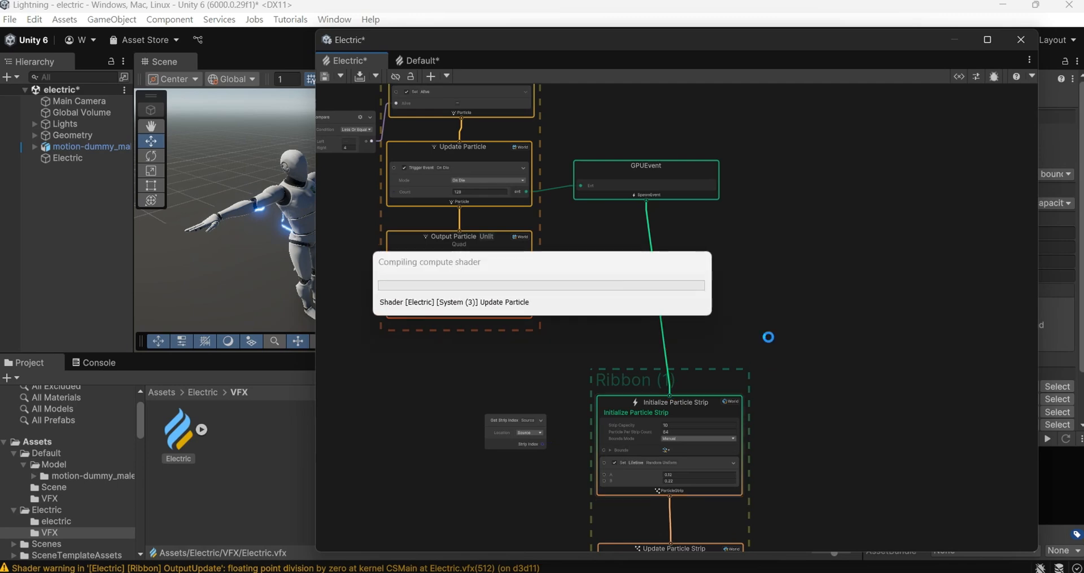
{"action": "left_click_drag", "start_coordinate": [575, 40], "coordinate": [727, 42]}
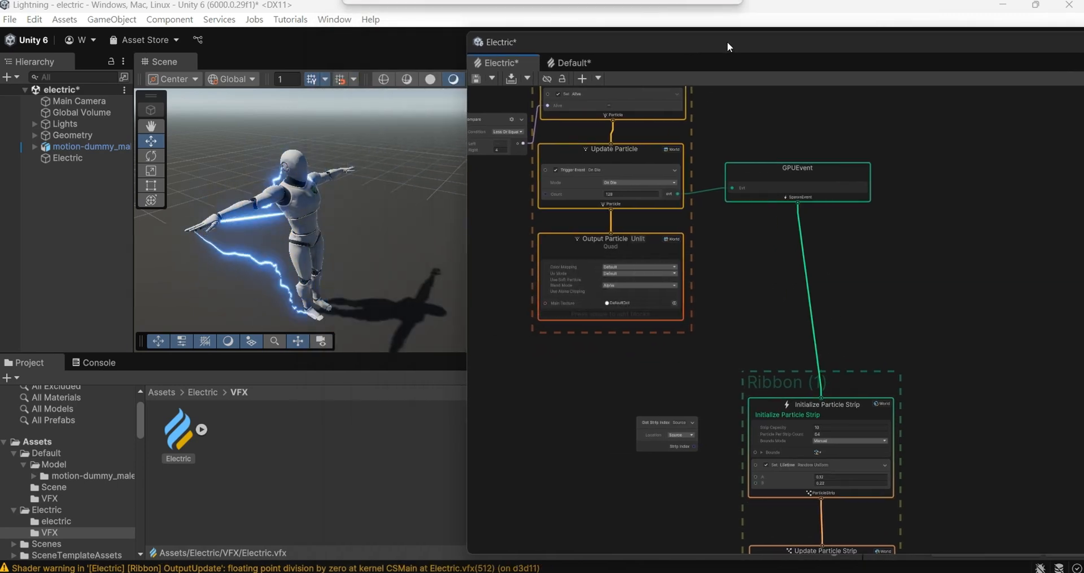
Delete the unconnected Get Strip Index node beside the copied Initialize Particle Strip context
{"action": "middle_click_drag", "start_coordinate": [880, 308], "coordinate": [956, 160]}
{"action": "scroll", "coordinate": [831, 327], "scroll_direction": "up", "scroll_amount": 4}
{"action": "middle_click_drag", "start_coordinate": [831, 327], "coordinate": [680, 229]}
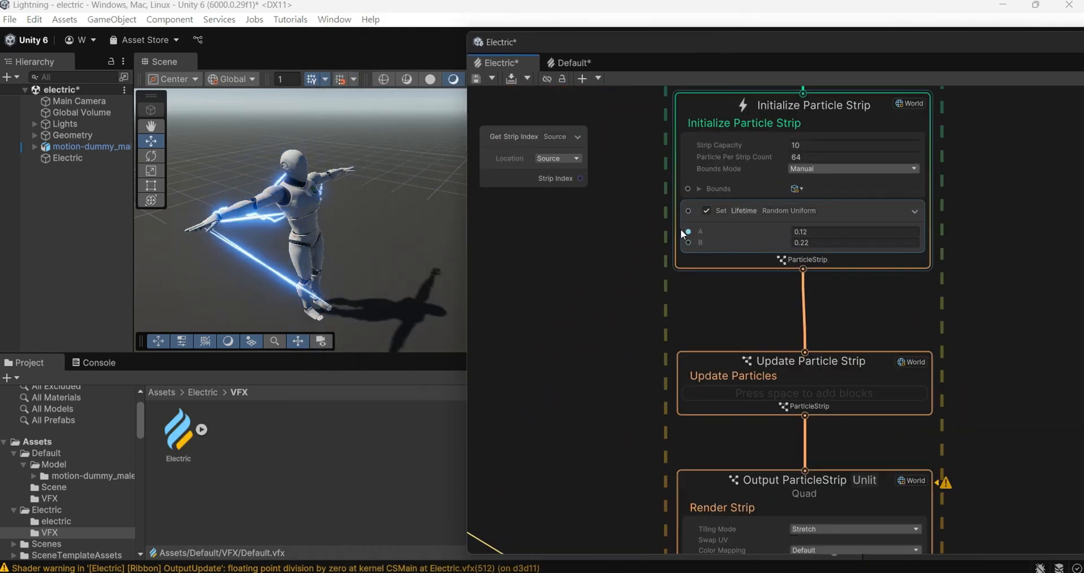
{"action": "left_click", "coordinate": [530, 134]}
{"action": "key", "text": "Delete"}
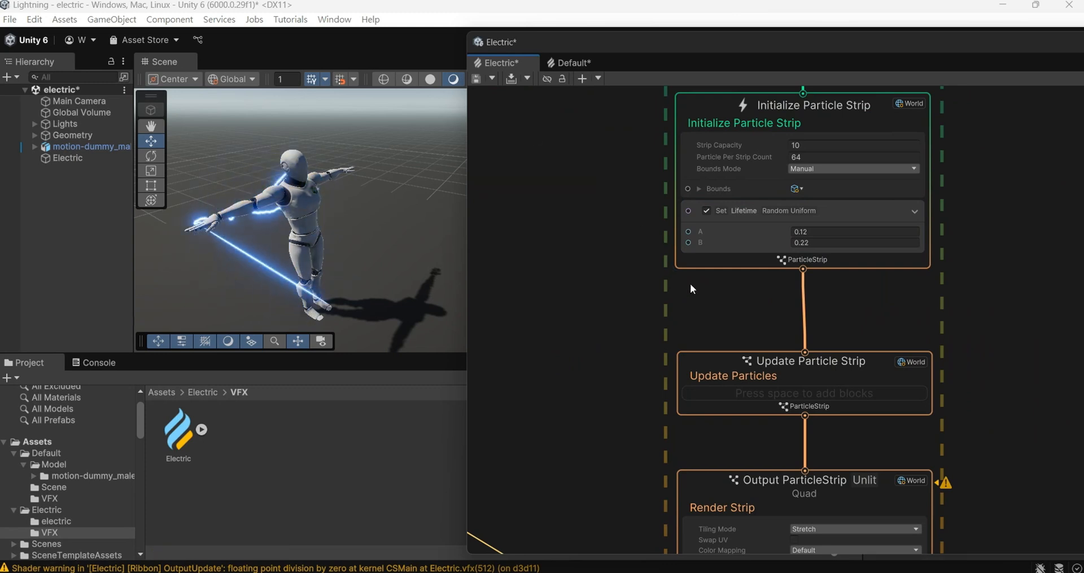
Set the copied strip's Particle Per Strip Count to 128 and its random lifetime range to 0.2 and 0.3
{"action": "scroll", "coordinate": [690, 283], "scroll_direction": "up", "scroll_amount": 1}
{"action": "left_click", "coordinate": [839, 222]}
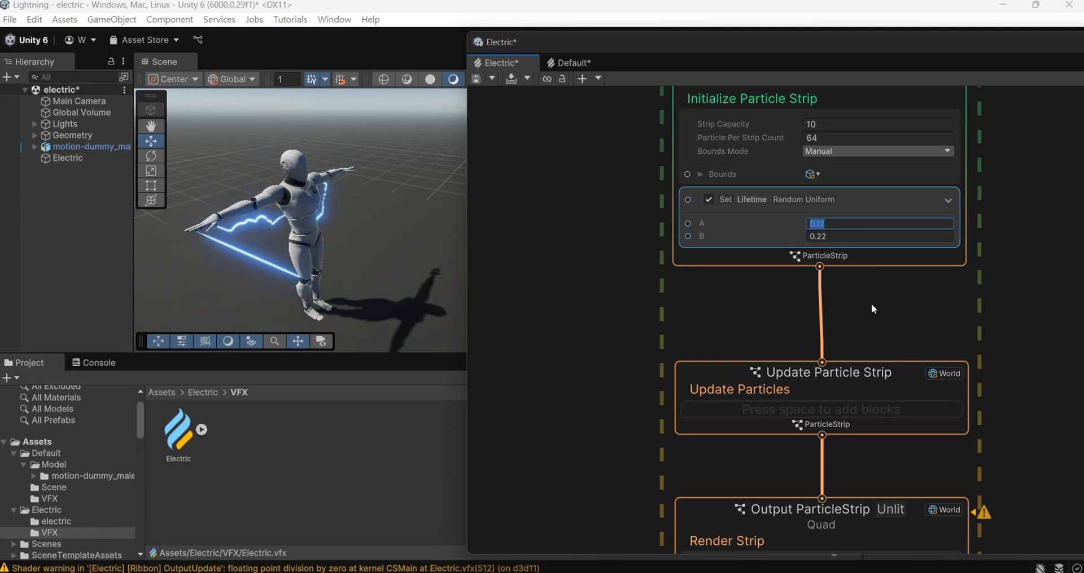
{"action": "left_click", "coordinate": [825, 137]}
{"action": "type", "text": "128"}
{"action": "left_click", "coordinate": [837, 224]}
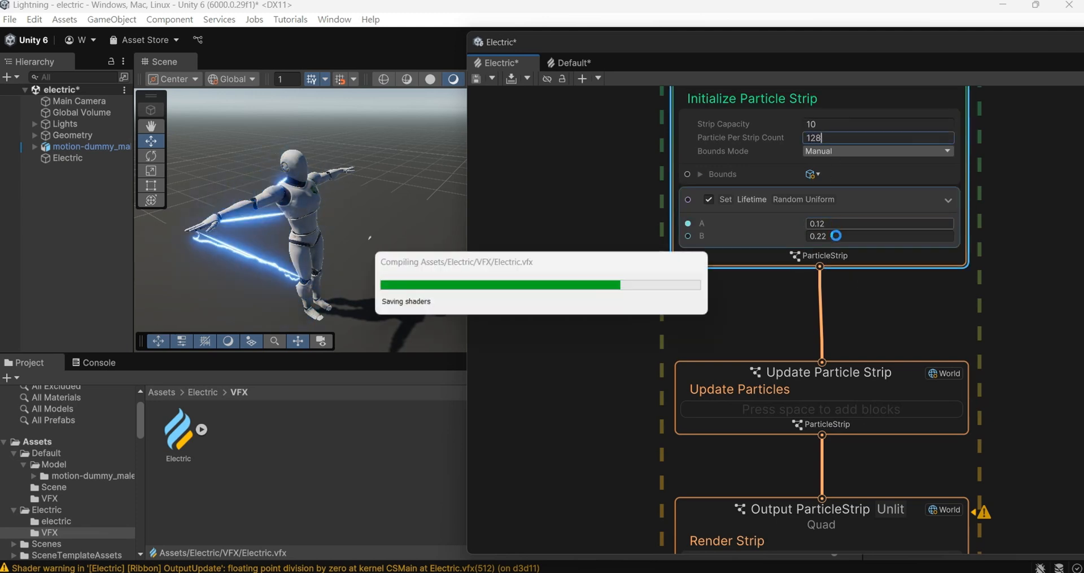
{"action": "type", "text": ".2"}
{"action": "left_click", "coordinate": [838, 235]}
{"action": "type", "text": "3.0.3"}
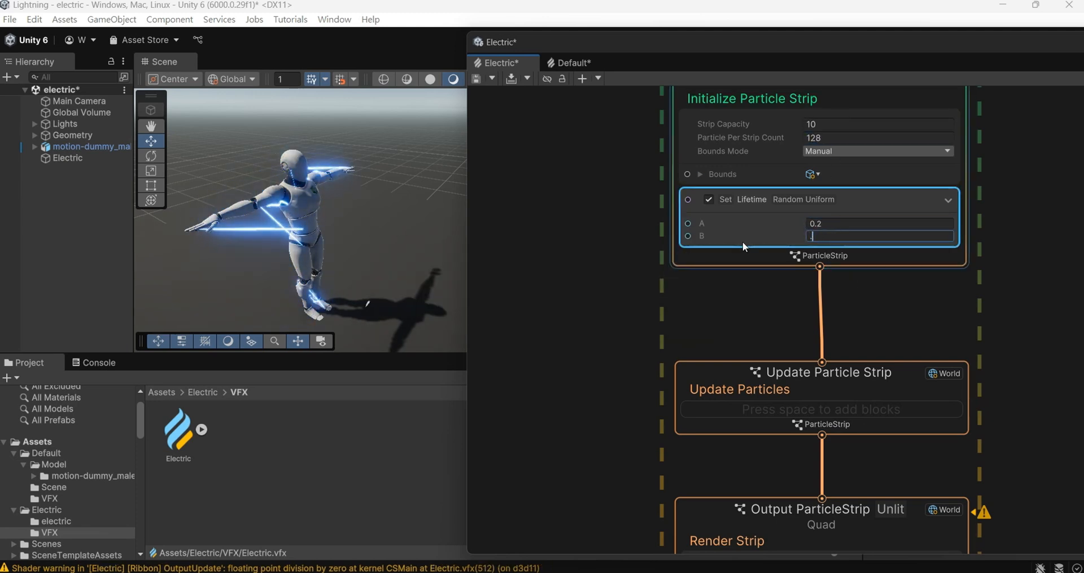
Add a Set Position block to the copied Initialize Particle Strip context and set its value source to Source
{"action": "right_click", "coordinate": [890, 252]}
{"action": "left_click", "coordinate": [907, 259]}
{"action": "type", "text": "set pos"}
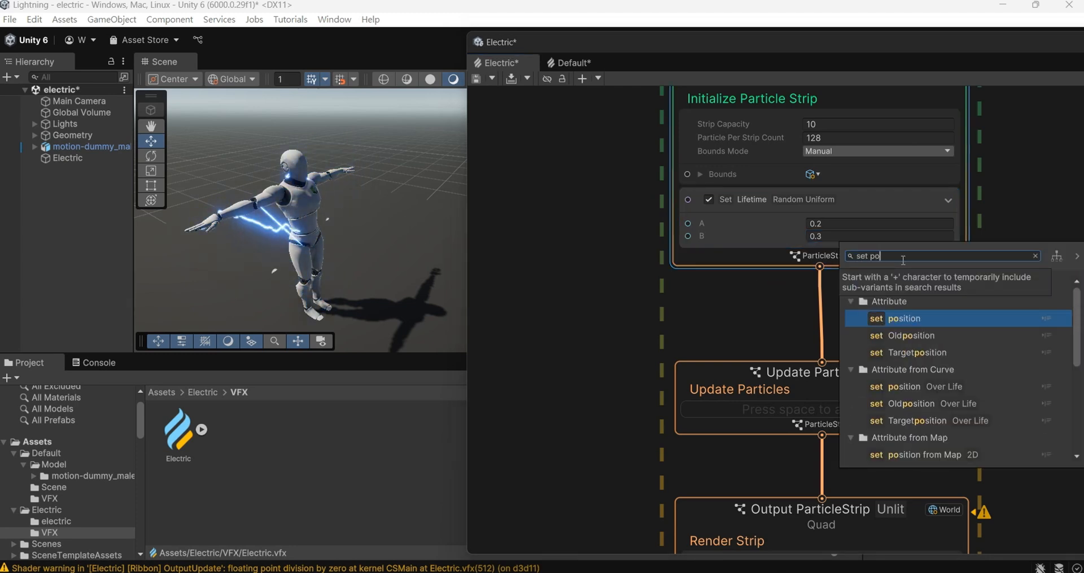
{"action": "key", "text": "Return"}
{"action": "left_click_drag", "start_coordinate": [926, 42], "coordinate": [655, 38]}
{"action": "left_click", "coordinate": [986, 131]}
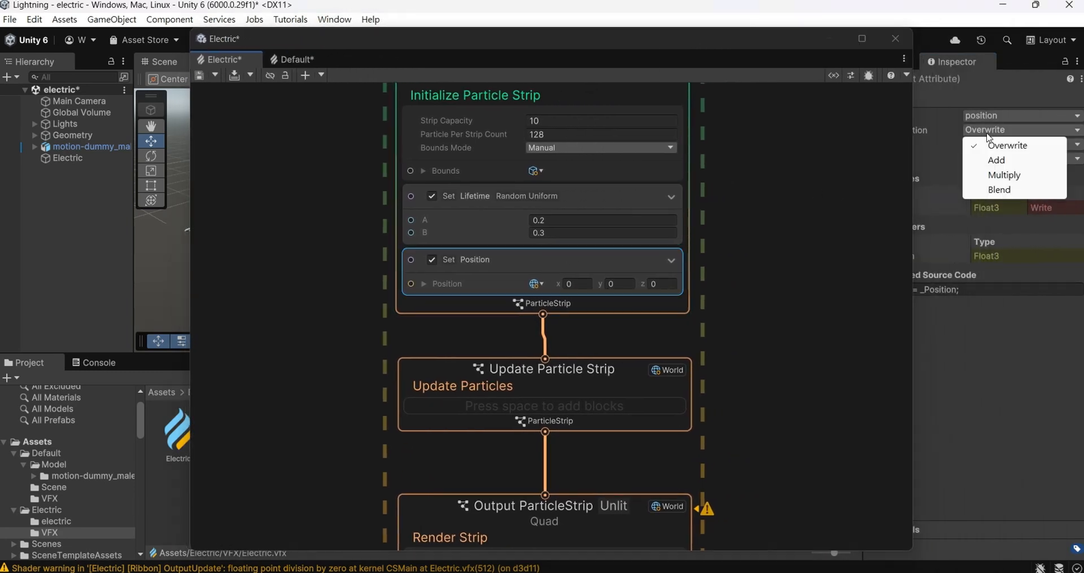
{"action": "left_click", "coordinate": [994, 79]}
{"action": "left_click", "coordinate": [1005, 158]}
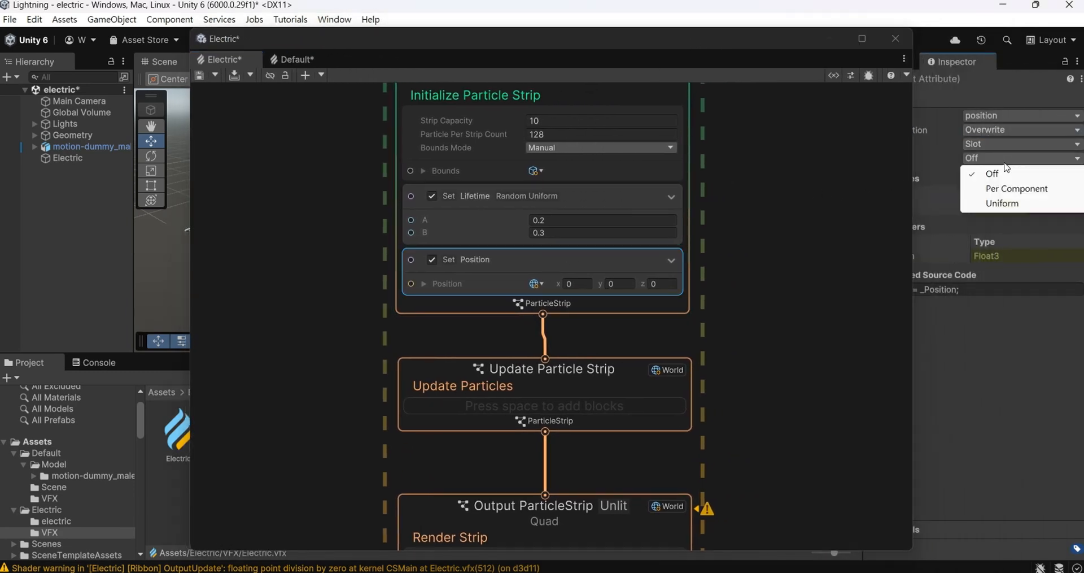
{"action": "left_click", "coordinate": [1006, 144]}
{"action": "left_click", "coordinate": [1009, 175]}
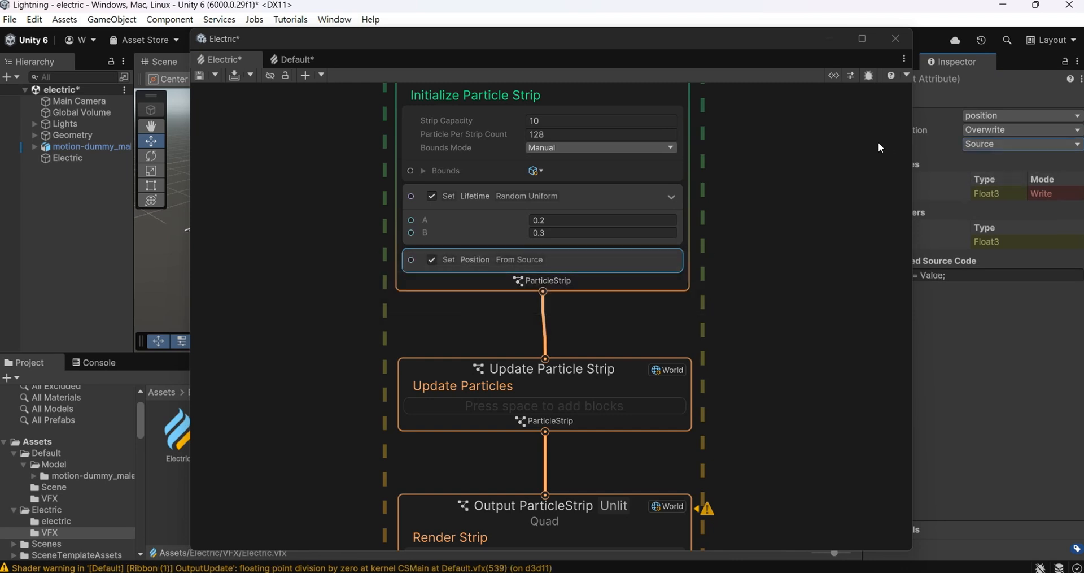
{"action": "left_click_drag", "start_coordinate": [521, 46], "coordinate": [748, 58]}
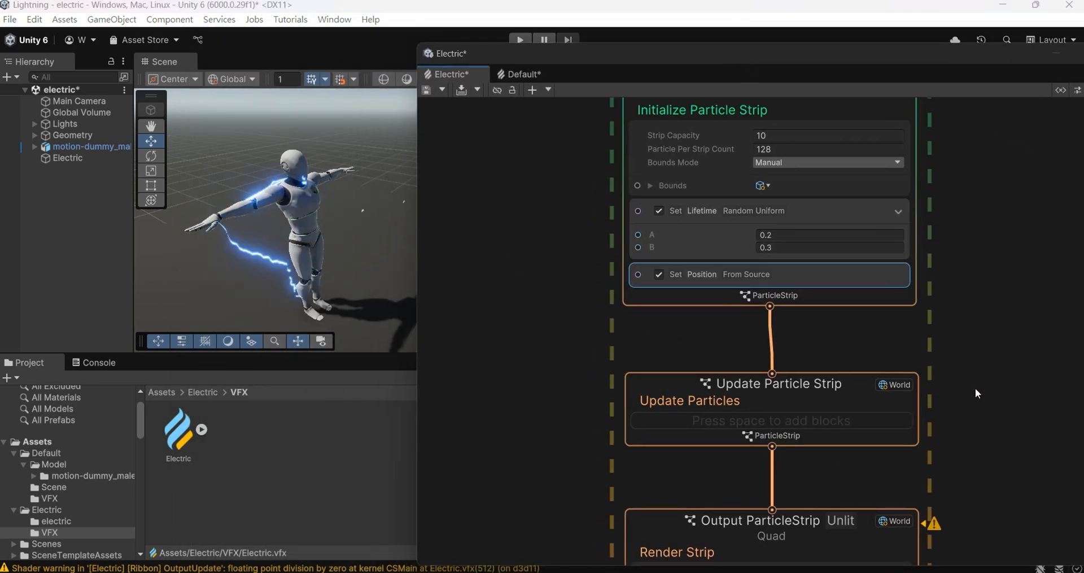
Delete the vertex-based Sample Skinned Mesh node feeding the Sequential Line's Start in the copied ribbon
{"action": "middle_click_drag", "start_coordinate": [975, 387], "coordinate": [1025, 48]}
{"action": "middle_click_drag", "start_coordinate": [540, 389], "coordinate": [849, 451]}
{"action": "scroll", "coordinate": [686, 341], "scroll_direction": "down", "scroll_amount": 5}
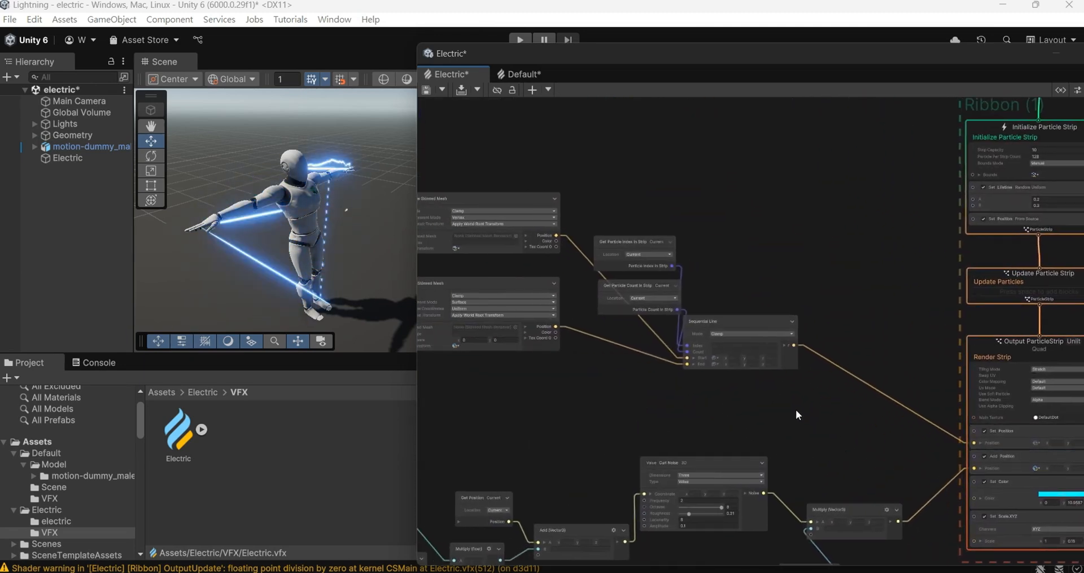
{"action": "middle_click_drag", "start_coordinate": [623, 377], "coordinate": [717, 438]}
{"action": "scroll", "coordinate": [717, 439], "scroll_direction": "up", "scroll_amount": 3}
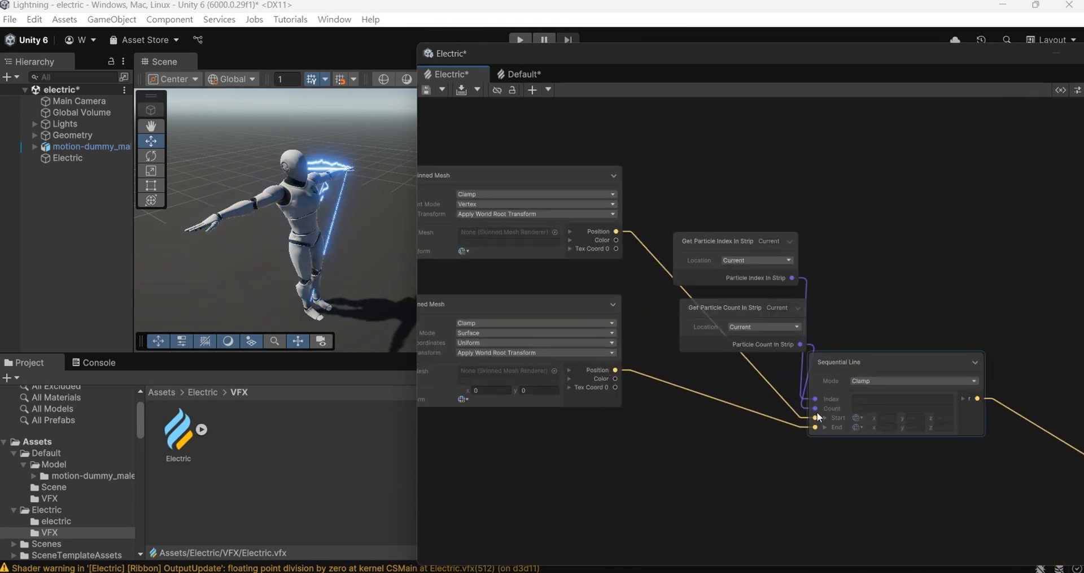
{"action": "scroll", "coordinate": [580, 223], "scroll_direction": "down", "scroll_amount": 2}
{"action": "left_click", "coordinate": [551, 191]}
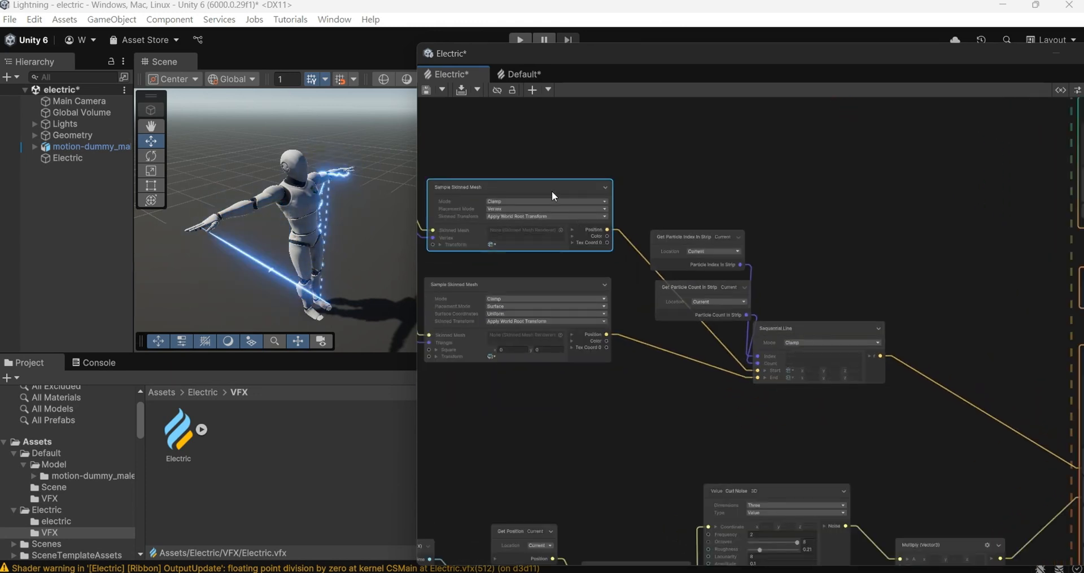
{"action": "key", "text": "Delete"}
Add a Get Position node set to Current and connect its output to the Sequential Line's Start
{"action": "right_click", "coordinate": [631, 405]}
{"action": "left_click", "coordinate": [650, 404]}
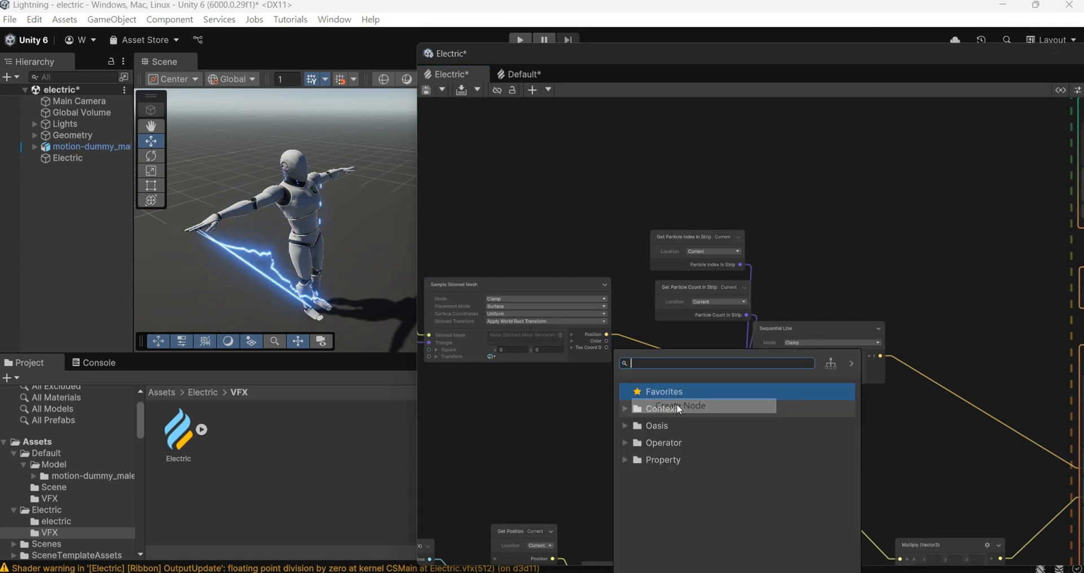
{"action": "type", "text": "get pos"}
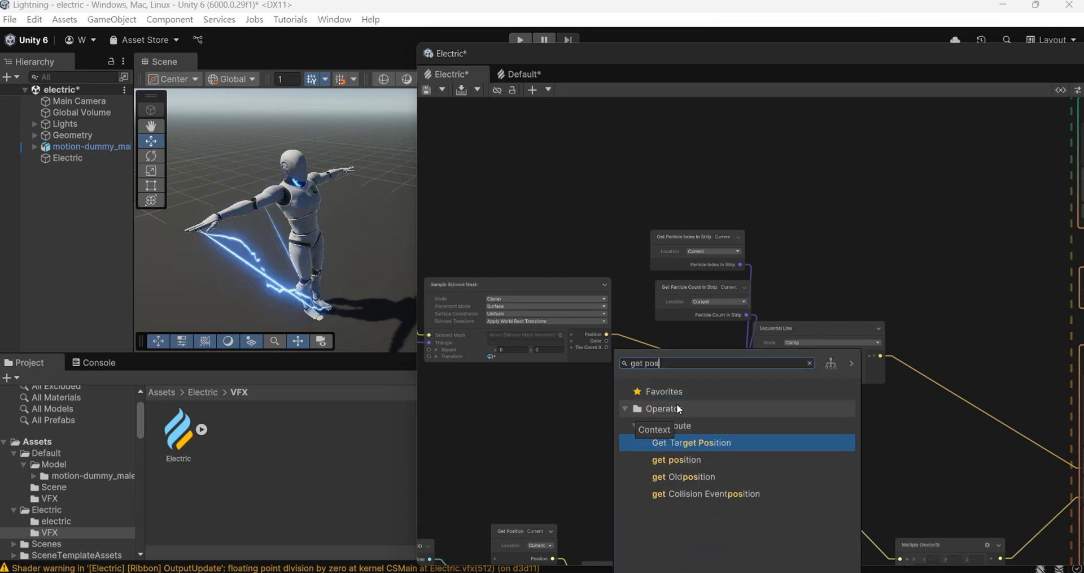
{"action": "key", "text": "Down"}
{"action": "key", "text": "Return"}
{"action": "left_click_drag", "start_coordinate": [649, 445], "coordinate": [672, 370]}
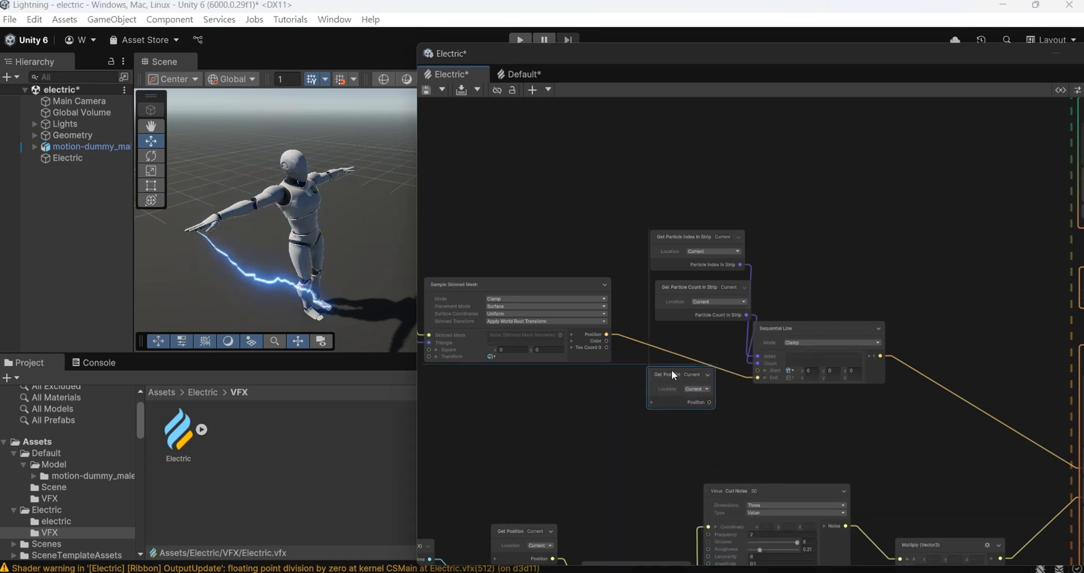
{"action": "scroll", "coordinate": [692, 372], "scroll_direction": "up", "scroll_amount": 5}
{"action": "left_click_drag", "start_coordinate": [721, 417], "coordinate": [832, 347]}
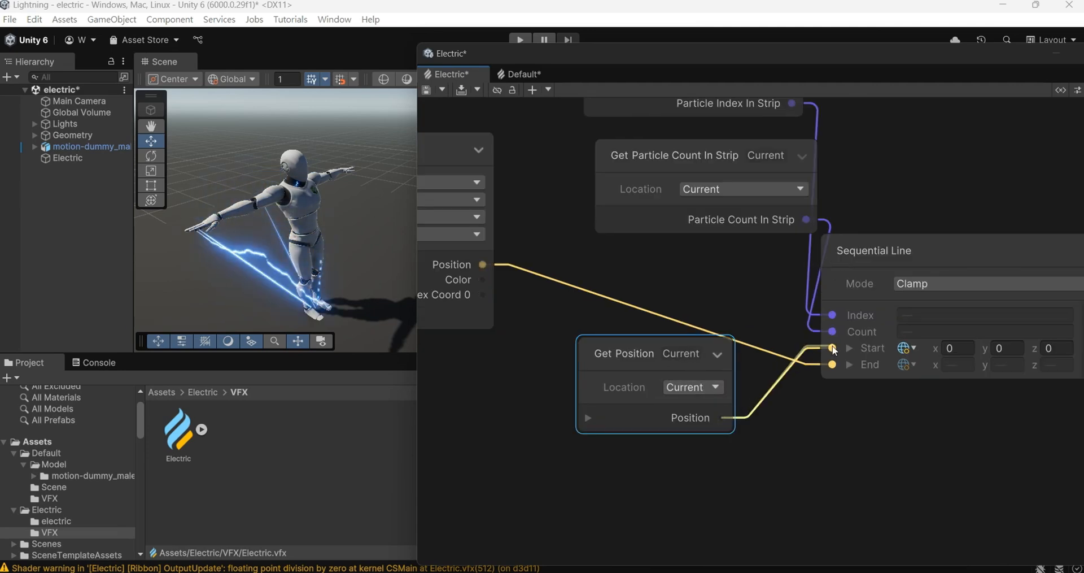
Add a Get Particle Count In Strip node below Get Particle Index In Strip and connect it to input B of Divide
{"action": "scroll", "coordinate": [825, 391], "scroll_direction": "down", "scroll_amount": 7}
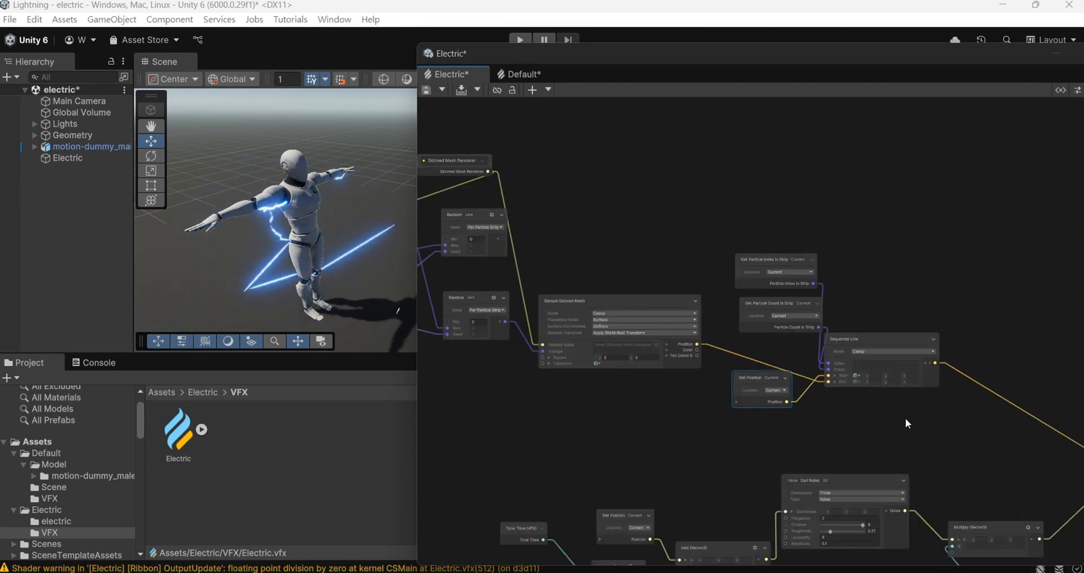
{"action": "middle_click_drag", "start_coordinate": [907, 422], "coordinate": [770, 185]}
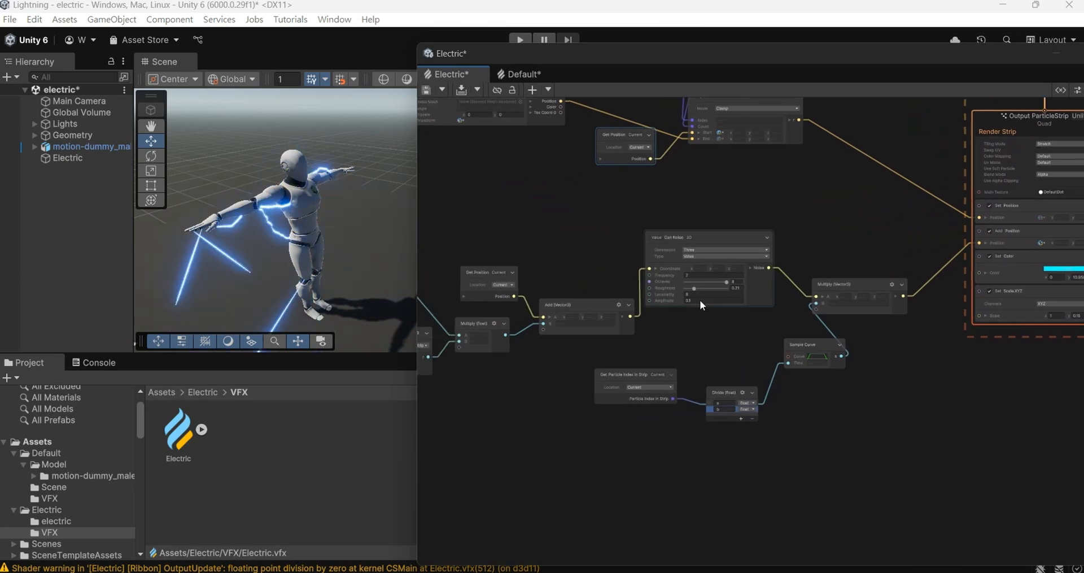
{"action": "scroll", "coordinate": [653, 408], "scroll_direction": "up", "scroll_amount": 4}
{"action": "right_click", "coordinate": [653, 408]}
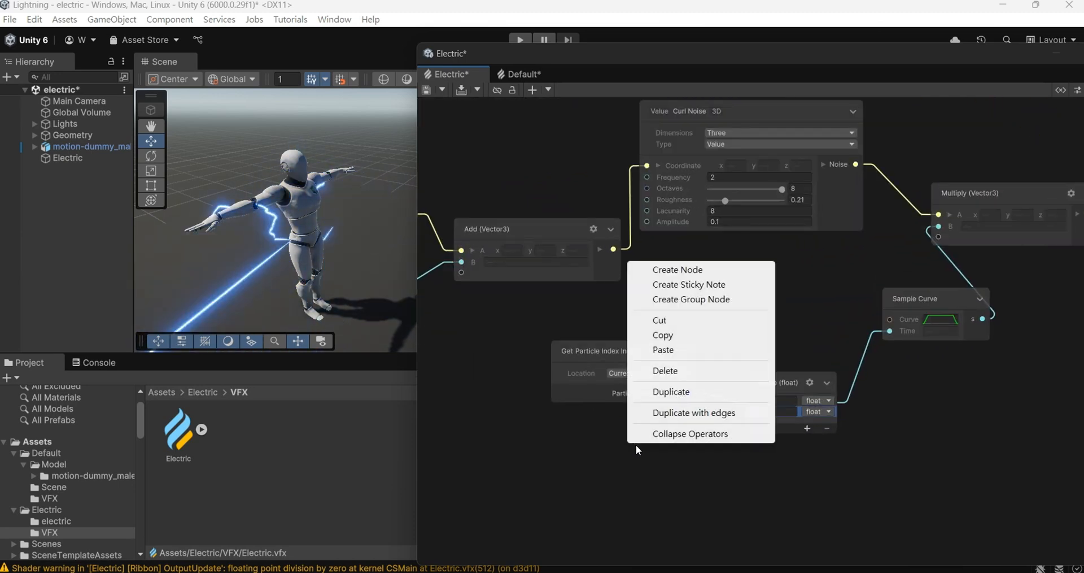
{"action": "left_click", "coordinate": [742, 268]}
{"action": "type", "text": "get particle"}
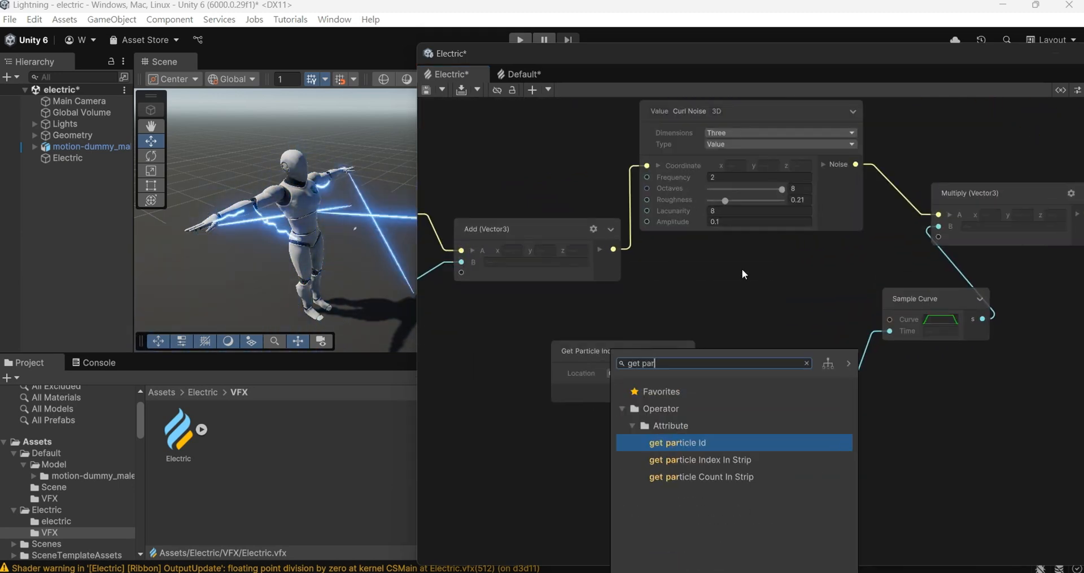
{"action": "key", "text": "Down"}
{"action": "key", "text": "Down"}
{"action": "key", "text": "Return"}
{"action": "left_click_drag", "start_coordinate": [703, 483], "coordinate": [627, 437]}
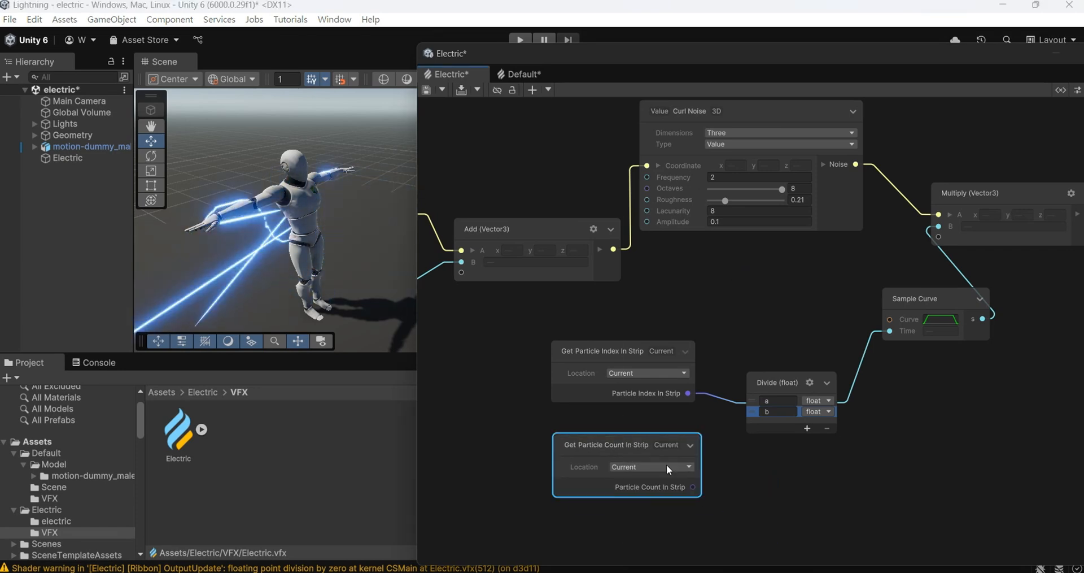
{"action": "left_click_drag", "start_coordinate": [694, 487], "coordinate": [752, 411]}
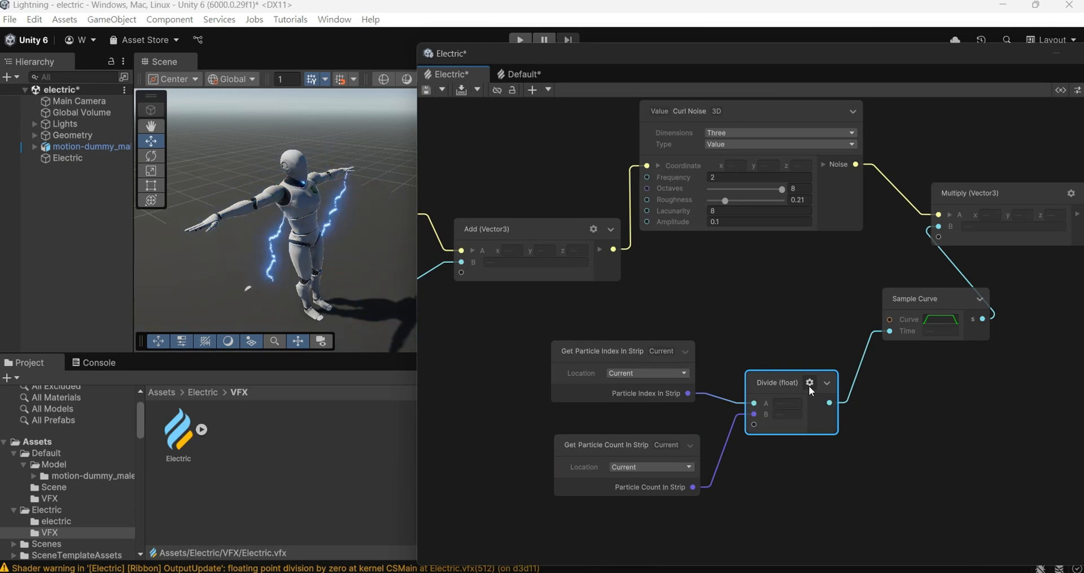
Change the type of the Divide node's input b to float so both operands are float
{"action": "left_click", "coordinate": [813, 400]}
{"action": "left_click", "coordinate": [805, 401]}
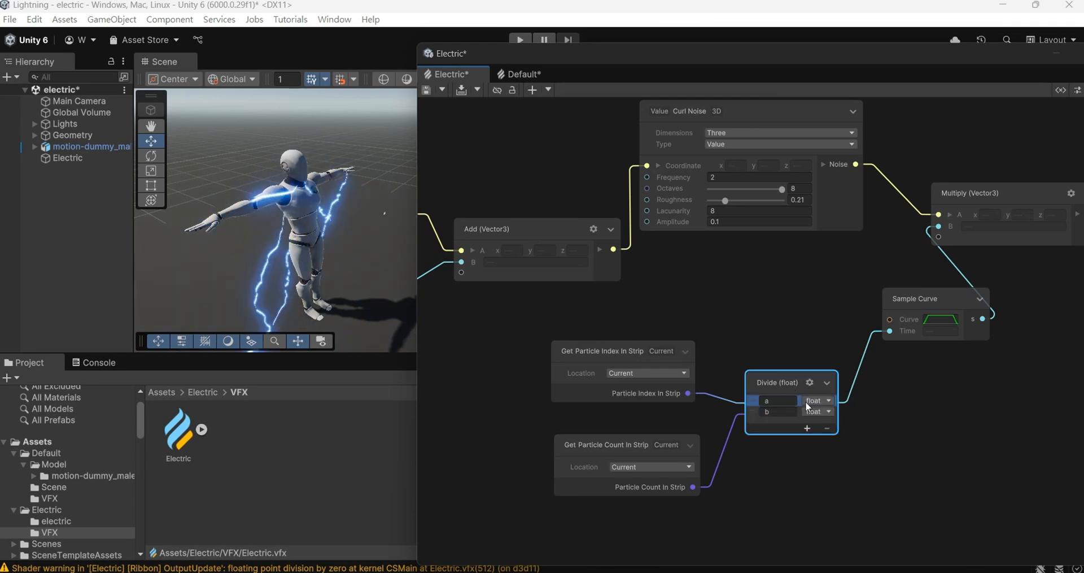
{"action": "left_click", "coordinate": [816, 412]}
{"action": "left_click", "coordinate": [837, 529]}
{"action": "left_click", "coordinate": [818, 412]}
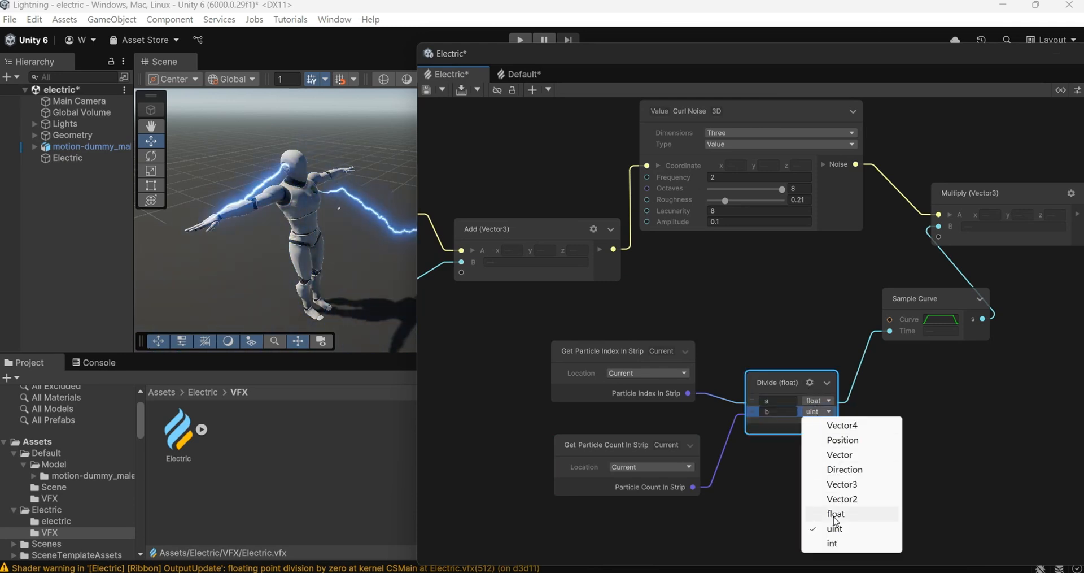
{"action": "left_click", "coordinate": [834, 515]}
{"action": "left_click", "coordinate": [811, 378]}
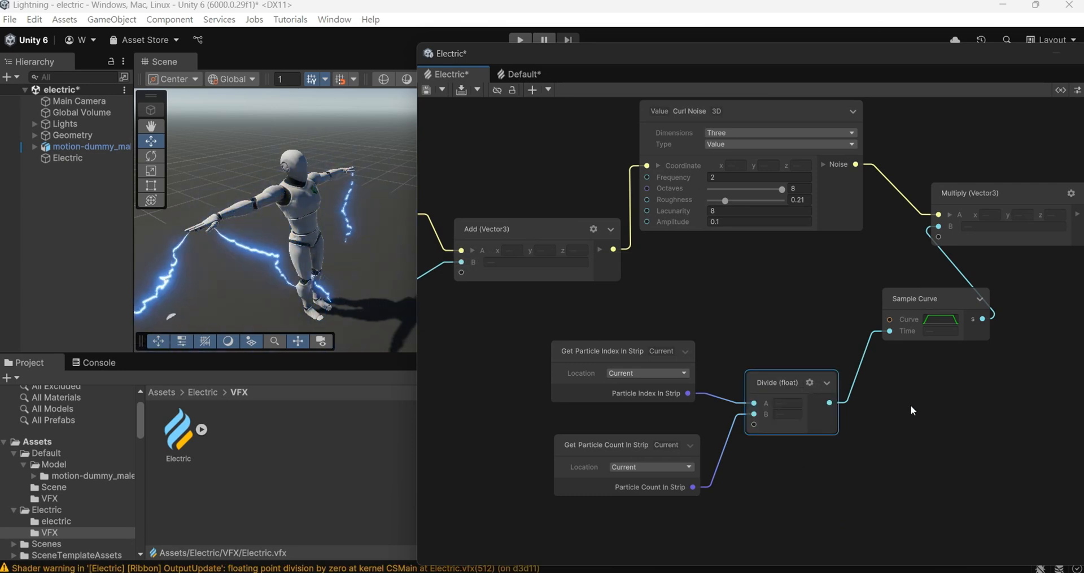
Delete the particle output context below the depth-spawned particles' Update Particle context
{"action": "scroll", "coordinate": [930, 405], "scroll_direction": "down", "scroll_amount": 5}
{"action": "middle_click_drag", "start_coordinate": [932, 404], "coordinate": [674, 486]}
{"action": "scroll", "coordinate": [677, 493], "scroll_direction": "up", "scroll_amount": 1}
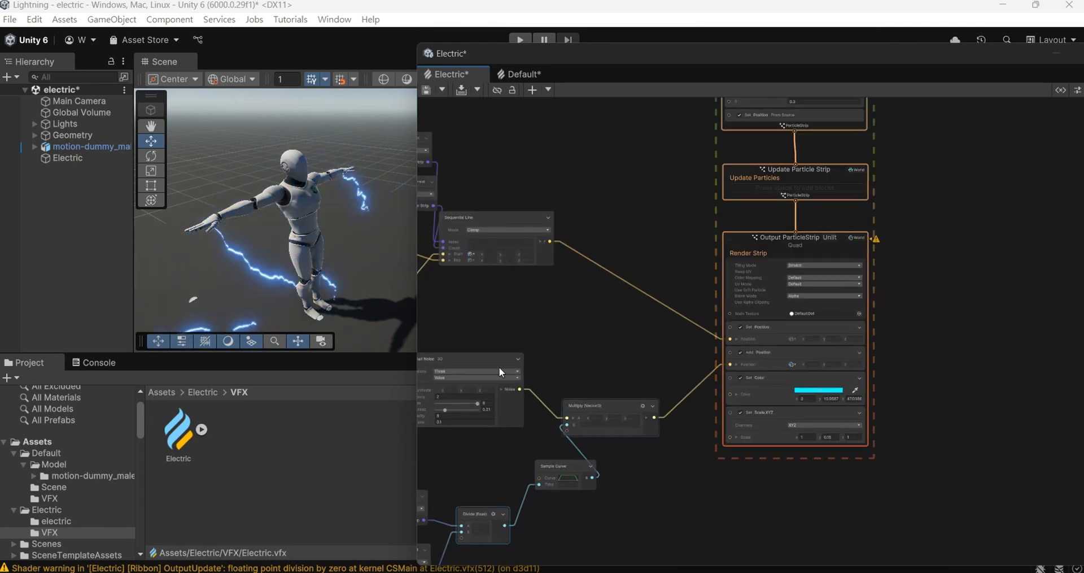
{"action": "scroll", "coordinate": [525, 198], "scroll_direction": "down", "scroll_amount": 3}
{"action": "middle_click_drag", "start_coordinate": [515, 113], "coordinate": [612, 351]}
{"action": "left_click", "coordinate": [682, 211]}
{"action": "key", "text": "Delete"}
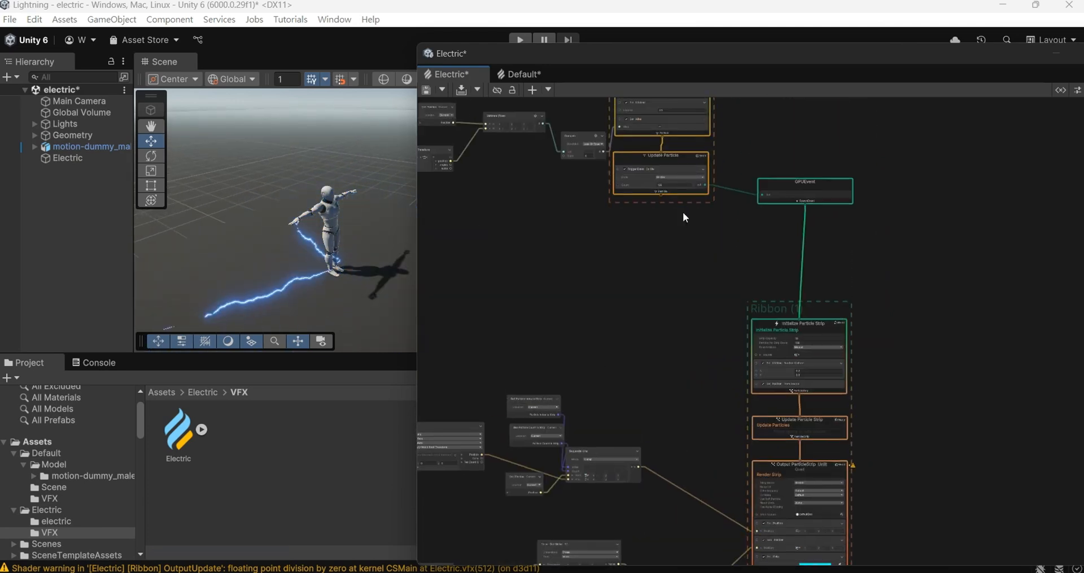
Add a Set Color Over Life block to the copied ribbon's Output ParticleStrip Unlit context
{"action": "left_click_drag", "start_coordinate": [354, 218], "coordinate": [137, 171], "text": "alt"}
{"action": "scroll", "coordinate": [291, 294], "scroll_direction": "up", "scroll_amount": 3}
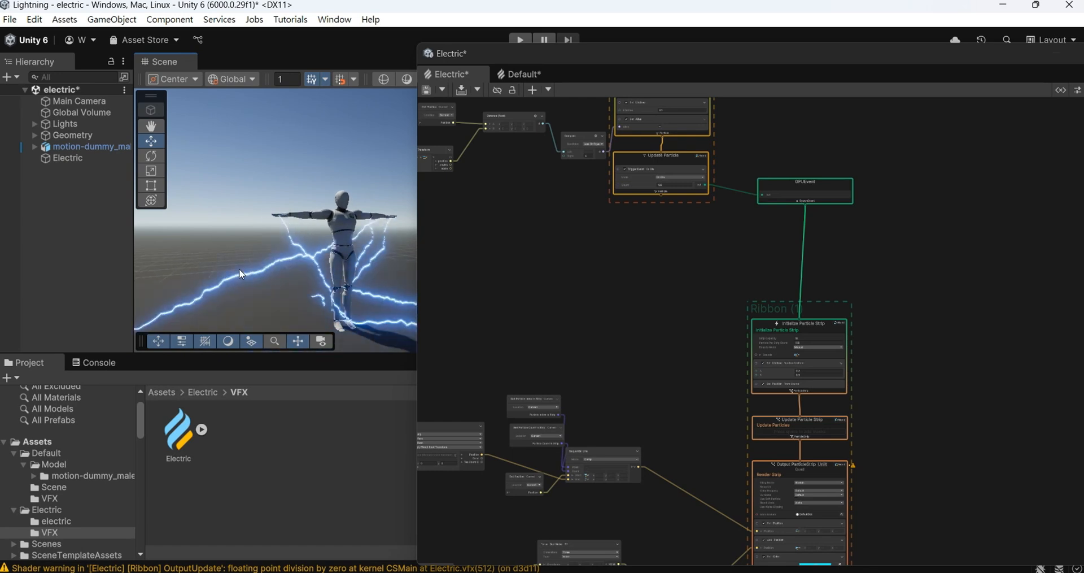
{"action": "left_click_drag", "start_coordinate": [239, 269], "coordinate": [549, 267], "text": "alt"}
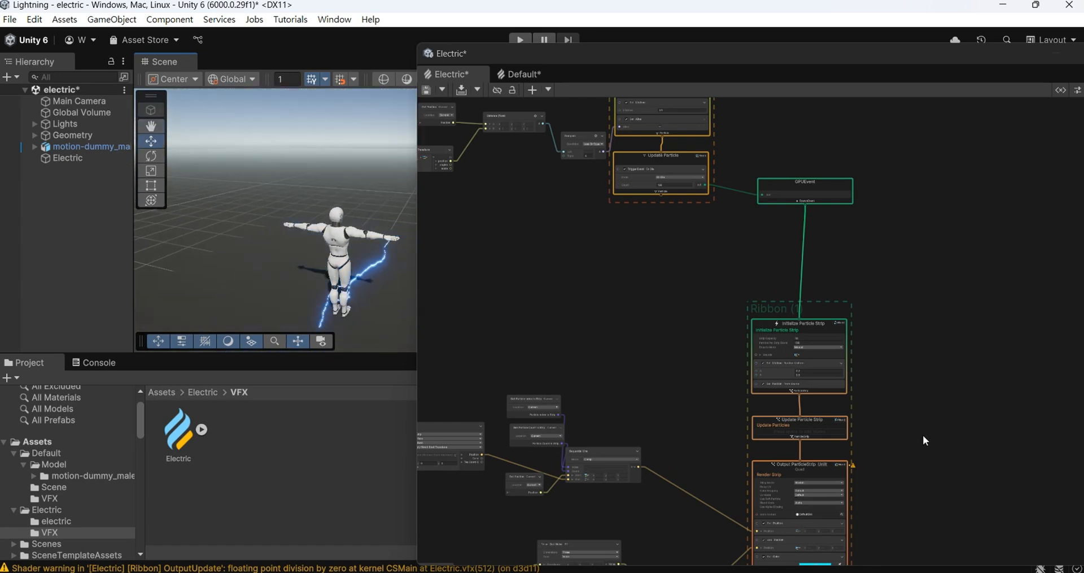
{"action": "scroll", "coordinate": [956, 316], "scroll_direction": "up", "scroll_amount": 6}
{"action": "middle_click_drag", "start_coordinate": [873, 411], "coordinate": [963, 375]}
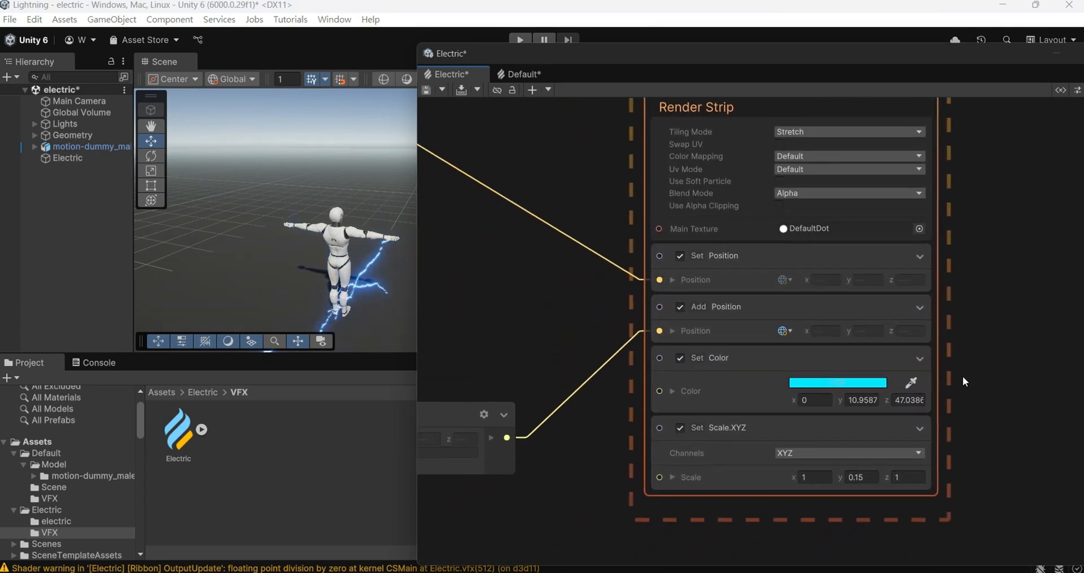
{"action": "right_click", "coordinate": [744, 490]}
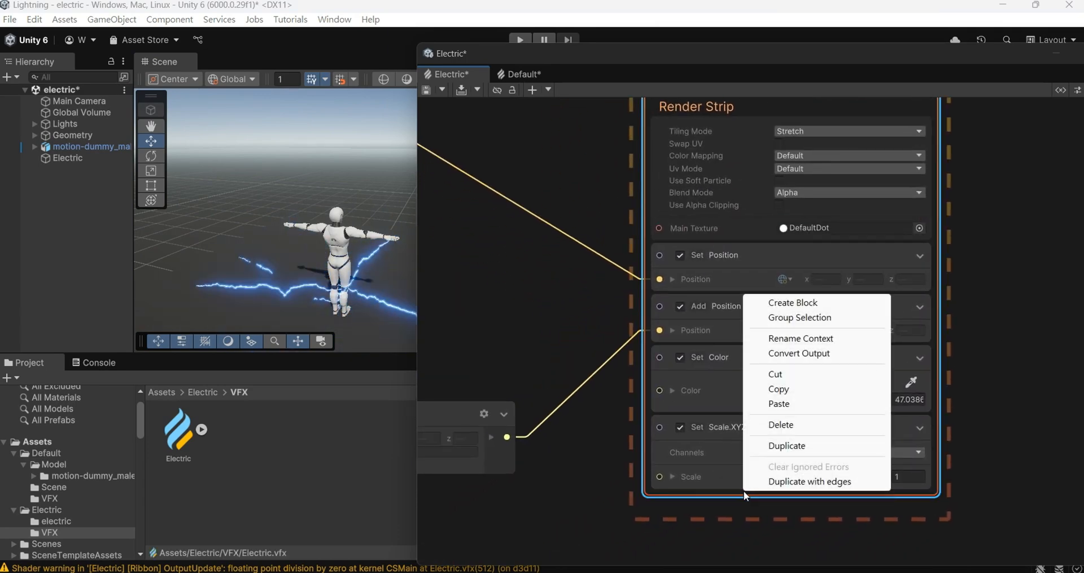
{"action": "left_click", "coordinate": [838, 306]}
{"action": "type", "text": "set colo ov"}
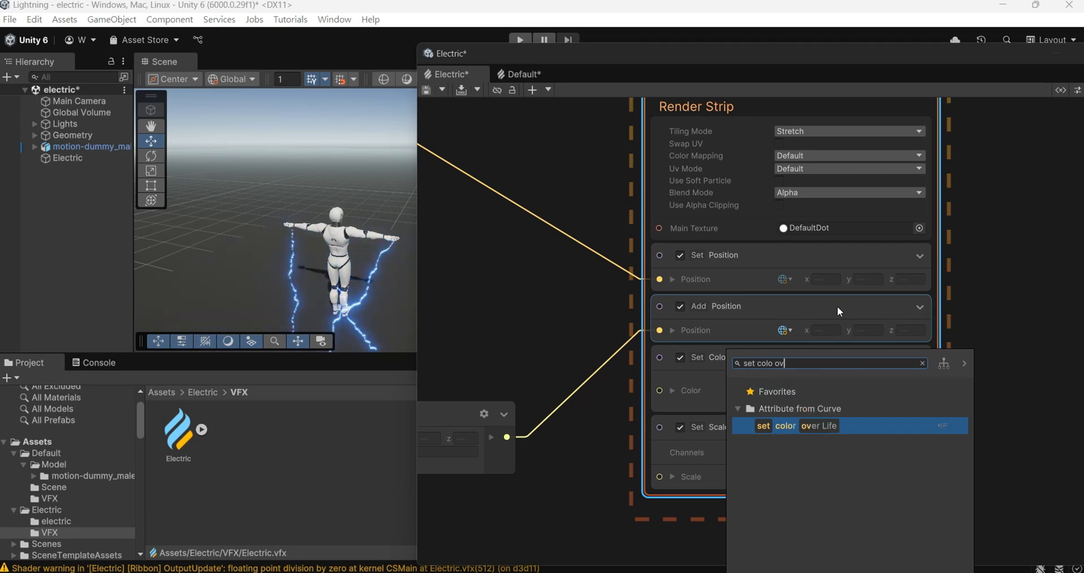
{"action": "key", "text": "Return"}
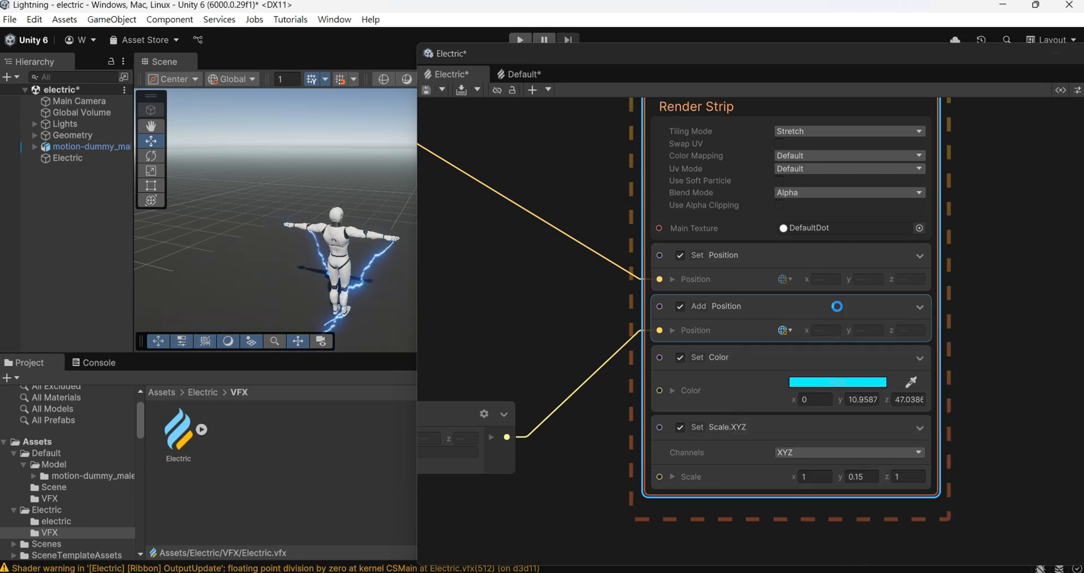
Set the color composition of the ribbon's Set Color Over Life block to Multiply
{"action": "left_click_drag", "start_coordinate": [968, 48], "coordinate": [816, 22]}
{"action": "scroll", "coordinate": [840, 362], "scroll_direction": "down", "scroll_amount": 2}
{"action": "middle_click_drag", "start_coordinate": [826, 450], "coordinate": [845, 323]}
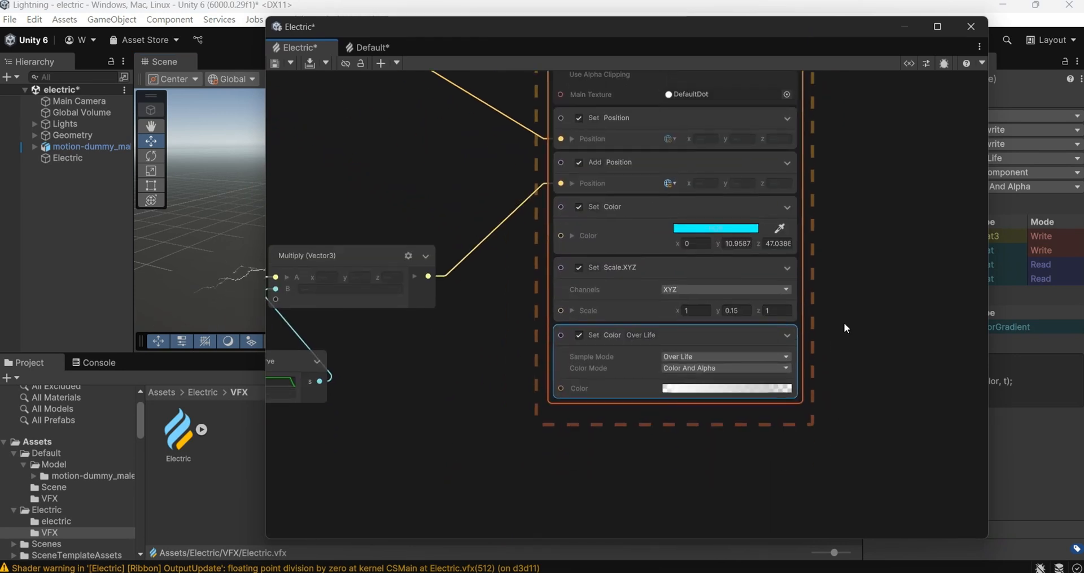
{"action": "left_click_drag", "start_coordinate": [878, 26], "coordinate": [793, 31]}
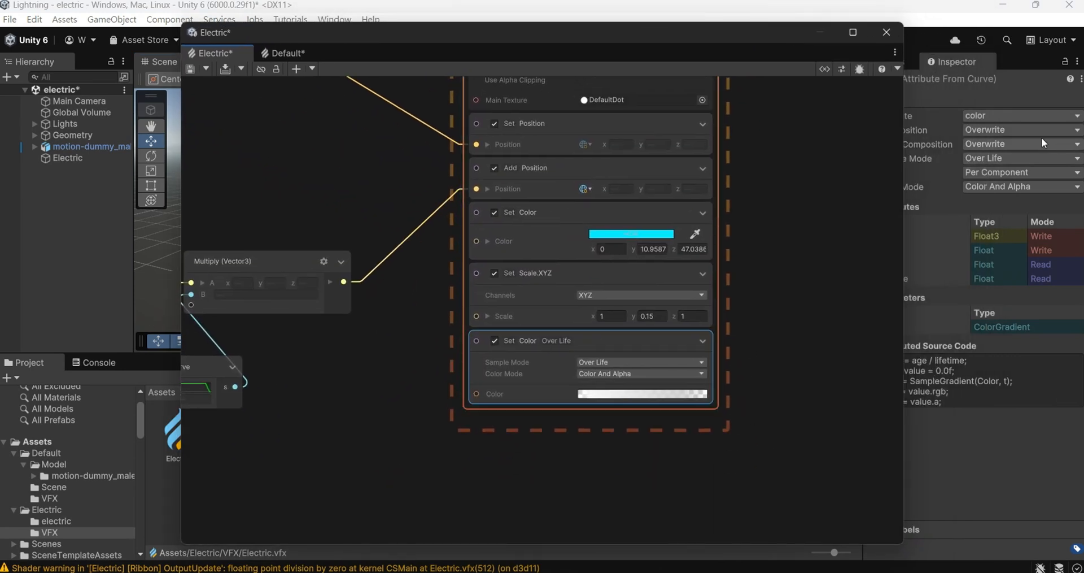
{"action": "left_click", "coordinate": [1017, 131]}
{"action": "left_click", "coordinate": [1011, 174]}
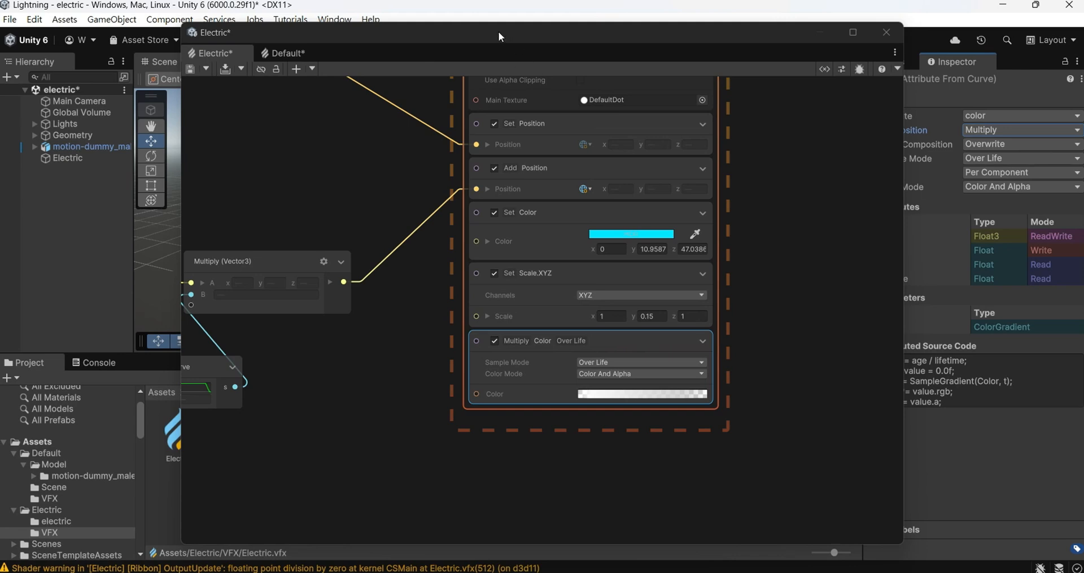
{"action": "left_click_drag", "start_coordinate": [500, 31], "coordinate": [732, 43]}
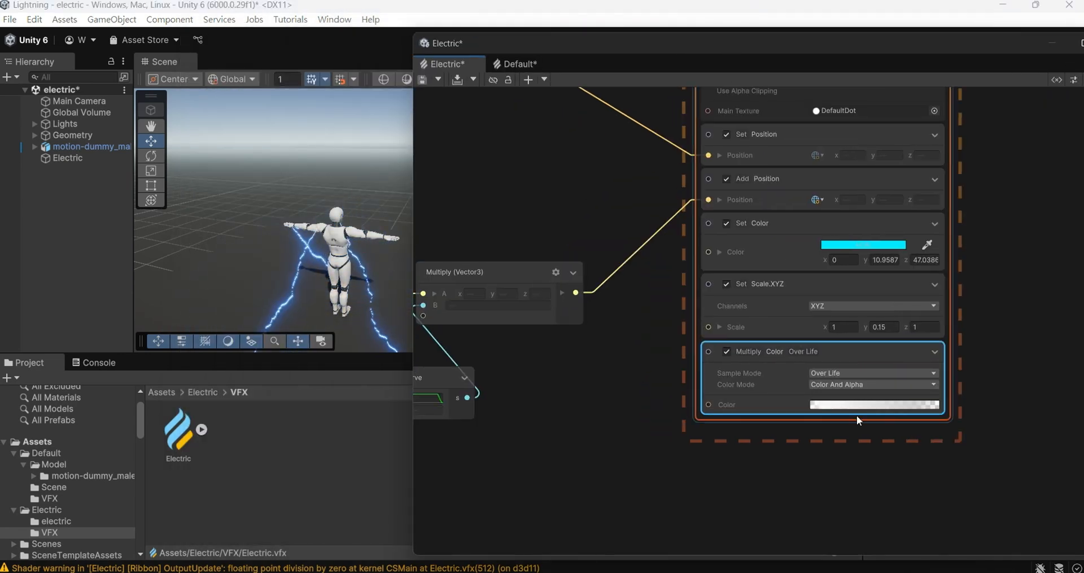
Add a color key at 7.6% in the Multiply Color Over Life gradient, with RGB 40, 102, 255 and intensity 1.5
{"action": "left_click", "coordinate": [869, 405]}
{"action": "left_click", "coordinate": [1001, 209]}
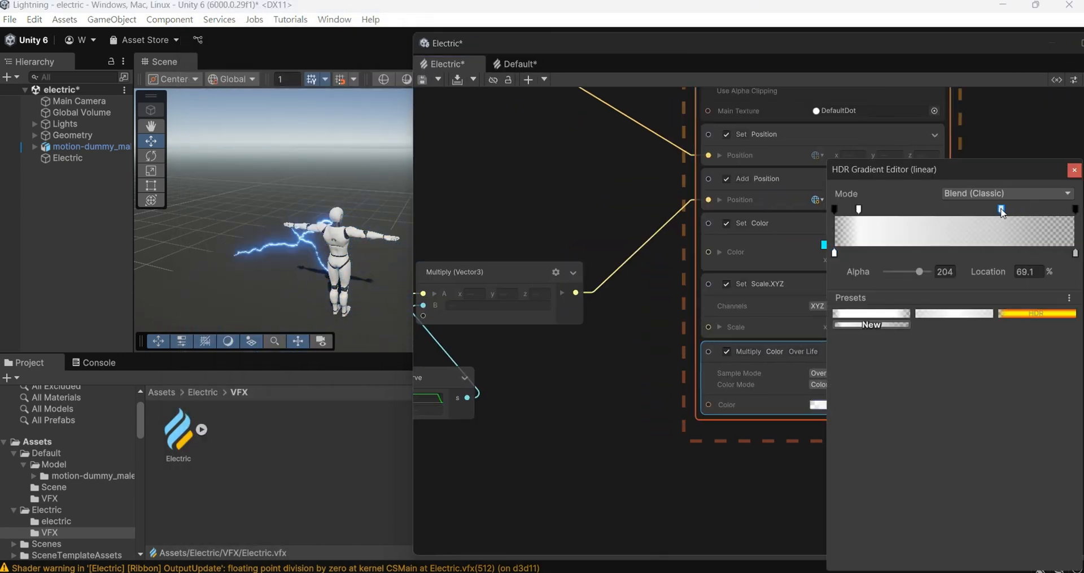
{"action": "left_click", "coordinate": [853, 252]}
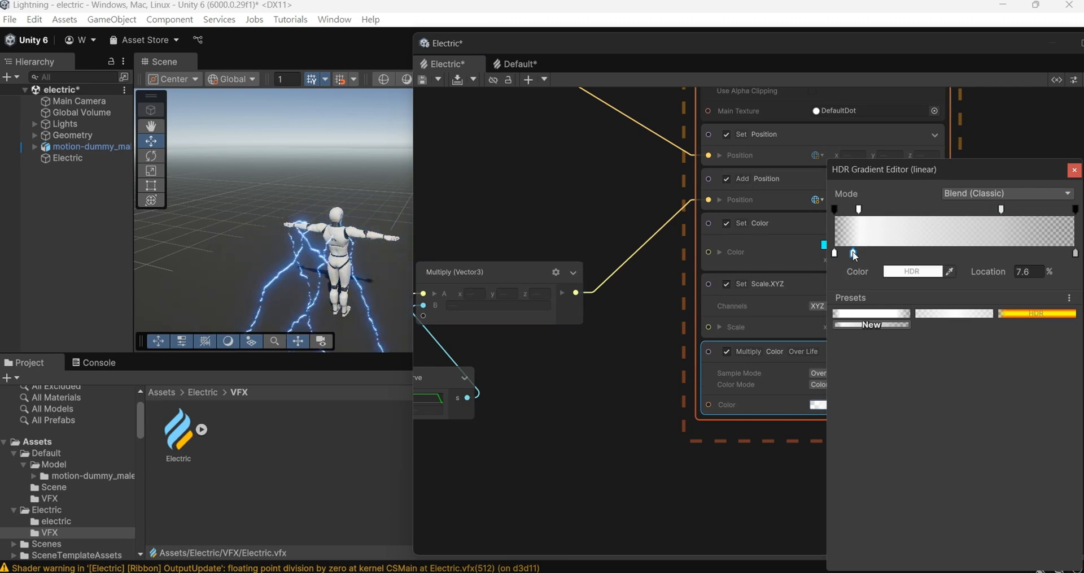
{"action": "left_click", "coordinate": [906, 273]}
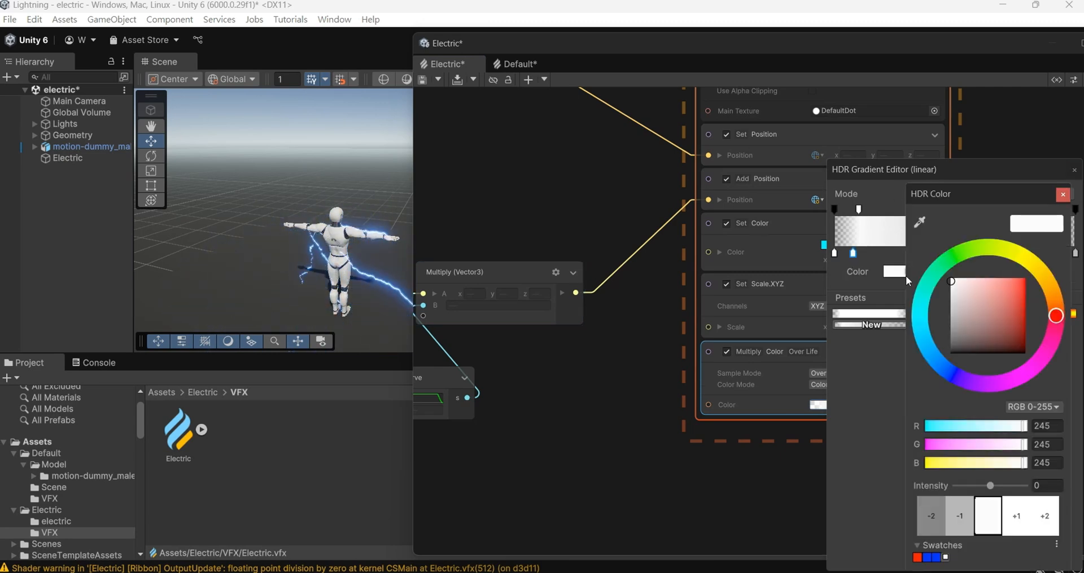
{"action": "left_click", "coordinate": [939, 364]}
{"action": "left_click", "coordinate": [1013, 278]}
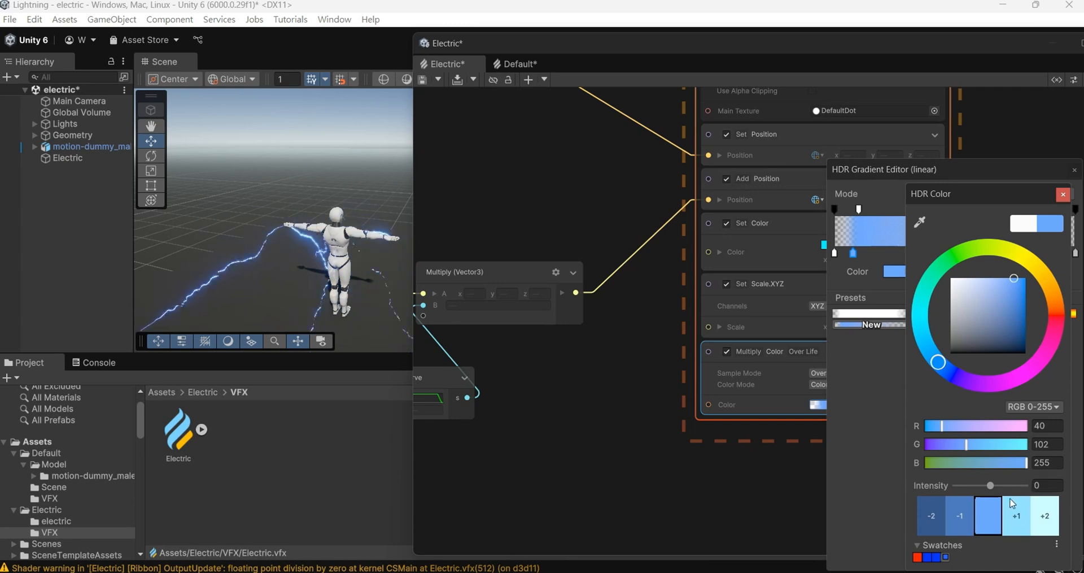
{"action": "left_click_drag", "start_coordinate": [991, 485], "coordinate": [997, 487]}
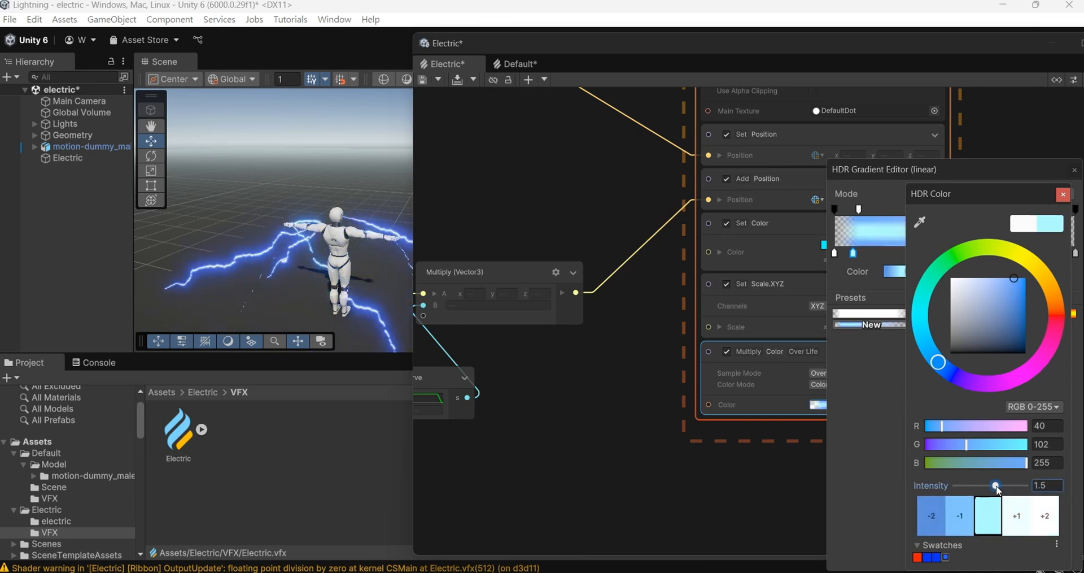
{"action": "left_click", "coordinate": [1064, 195]}
Delete the gradient's initial white color key and move the blue key to its start, at 0.4%
{"action": "left_click", "coordinate": [836, 253]}
{"action": "key", "text": "Delete"}
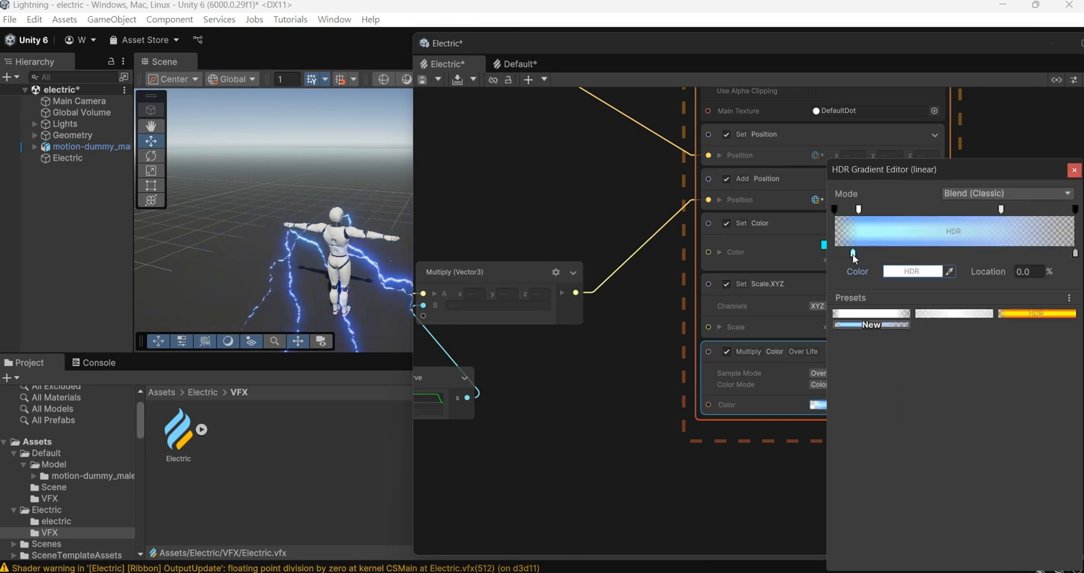
{"action": "left_click_drag", "start_coordinate": [854, 256], "coordinate": [836, 253]}
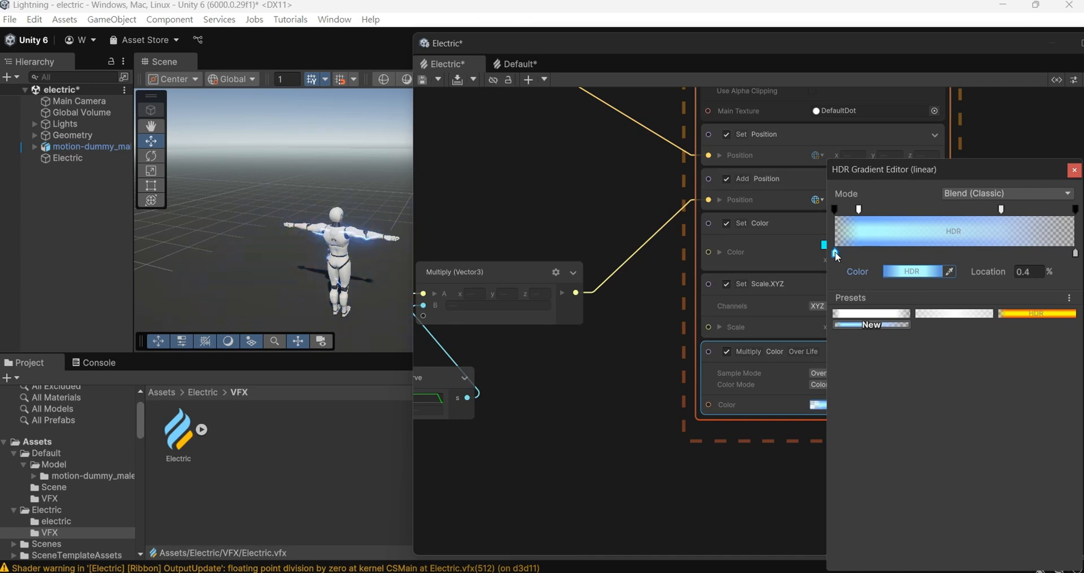
Set the HDR intensity of the gradient's blue start key to 2
{"action": "left_click", "coordinate": [888, 271]}
{"action": "left_click_drag", "start_coordinate": [995, 486], "coordinate": [1006, 486]}
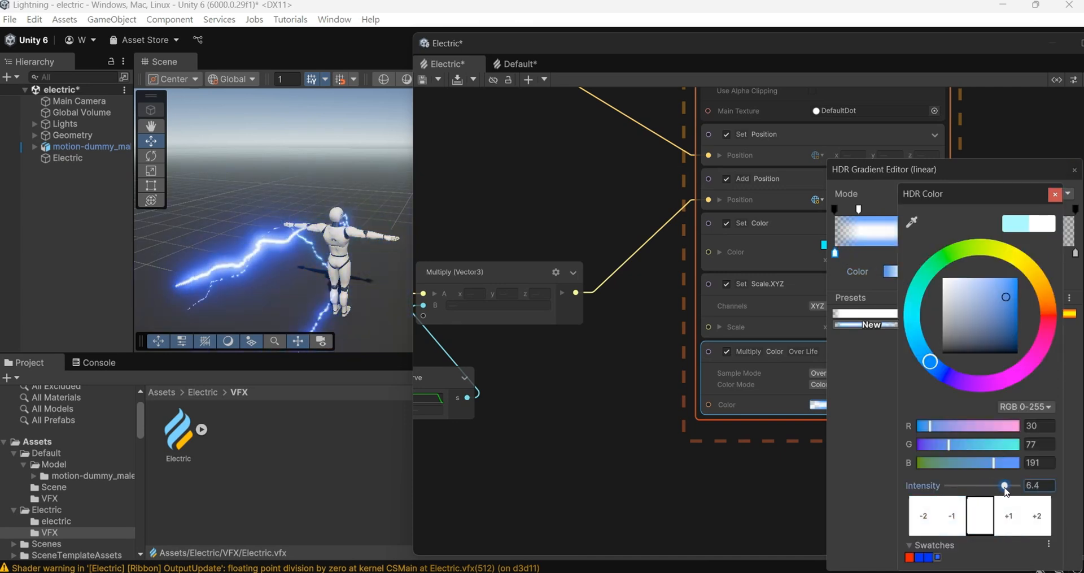
{"action": "left_click", "coordinate": [1037, 485]}
{"action": "type", "text": "2"}
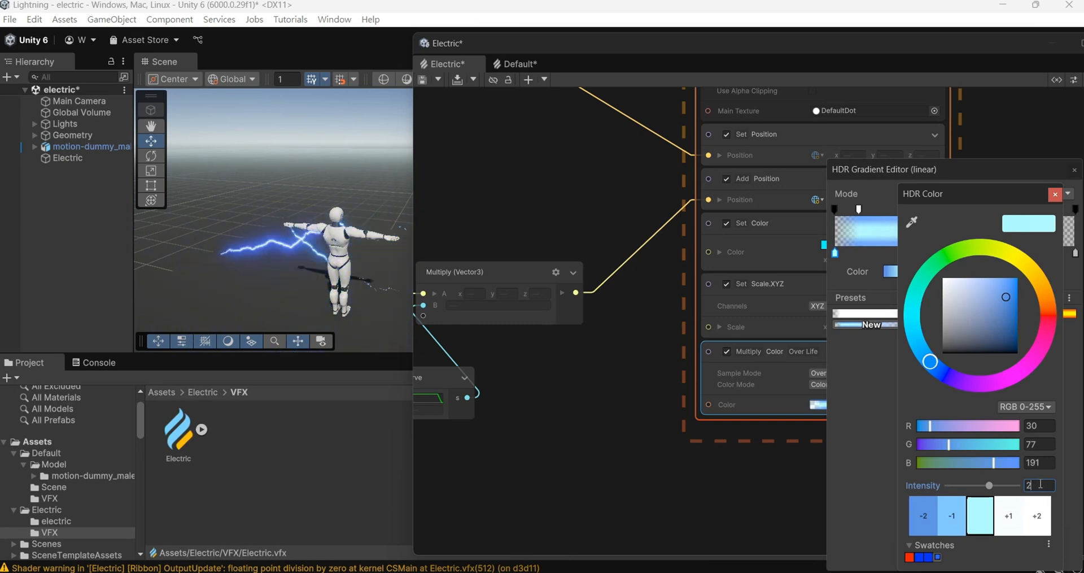
{"action": "left_click", "coordinate": [685, 473]}
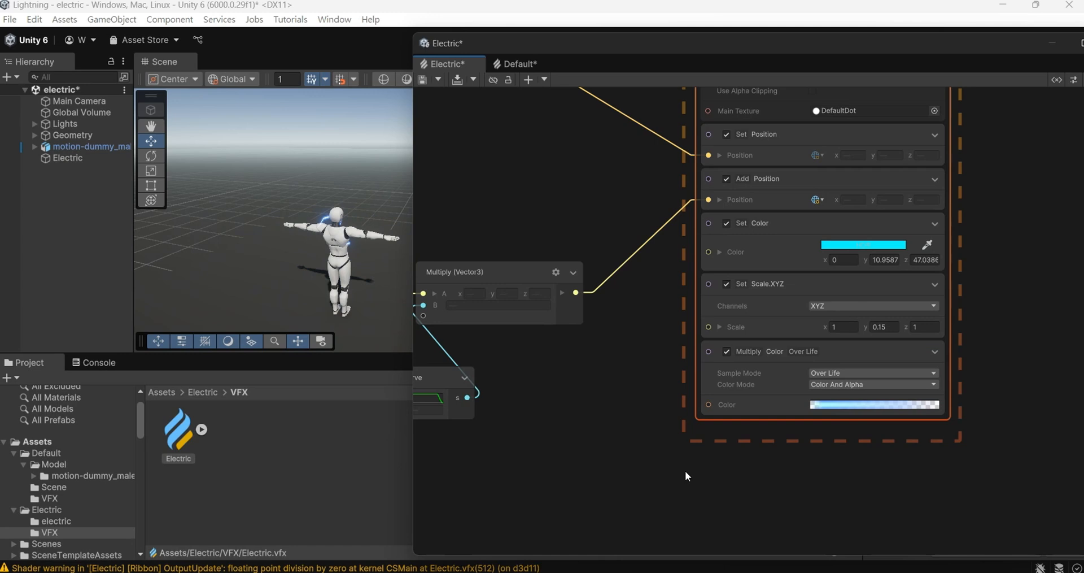
Recolor the gradient's 100% color key to a light blue with HDR intensity 0.3
{"action": "left_click", "coordinate": [911, 405]}
{"action": "left_click", "coordinate": [1076, 254]}
{"action": "left_click", "coordinate": [920, 272]}
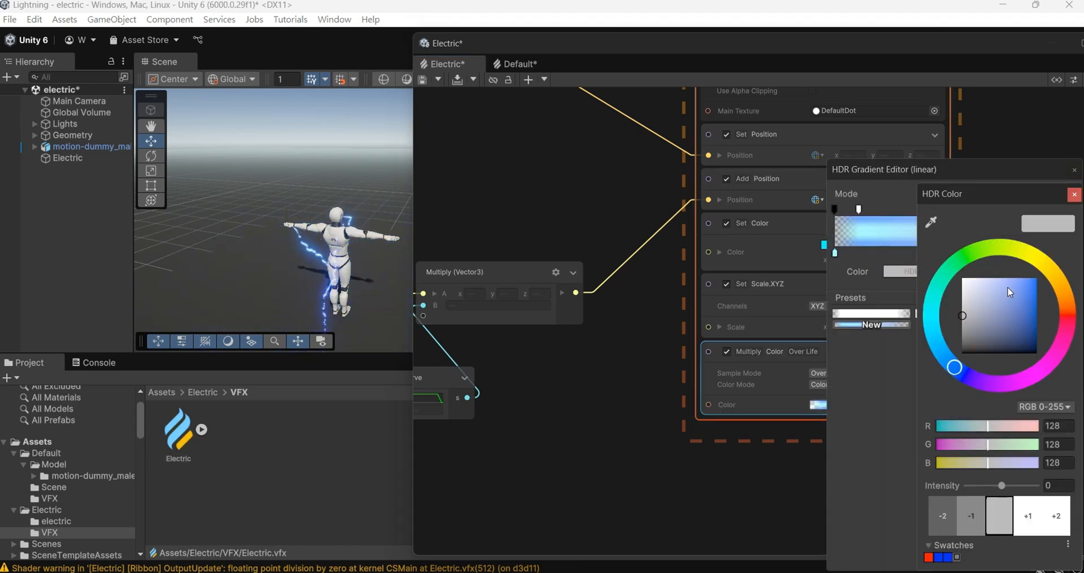
{"action": "mouse_move", "coordinate": [1008, 288]}
{"action": "left_mouse_down"}
{"action": "mouse_move", "coordinate": [1029, 292]}
{"action": "mouse_move", "coordinate": [1000, 279]}
{"action": "left_mouse_up"}
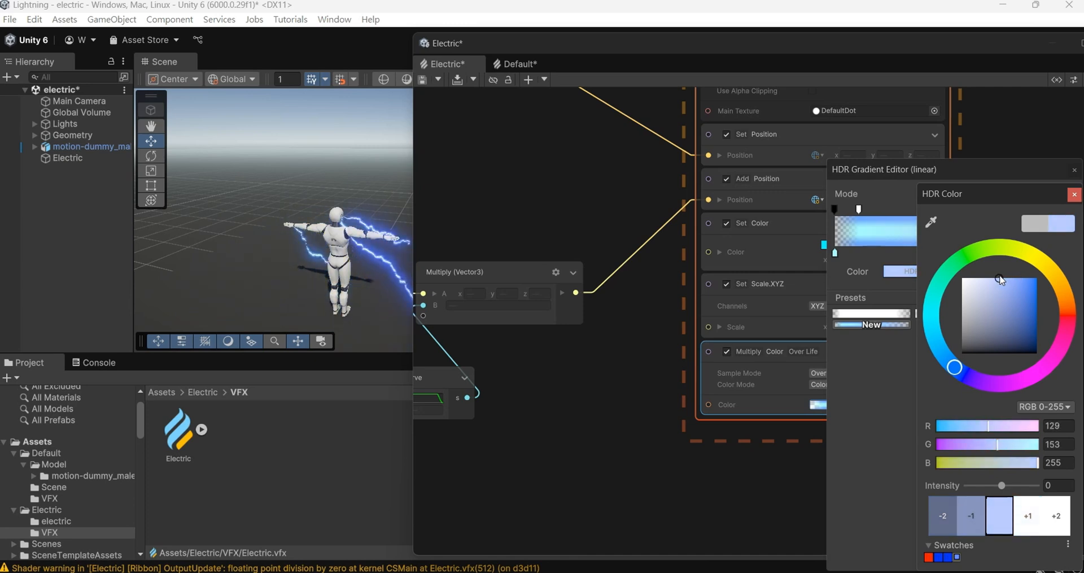
{"action": "left_click_drag", "start_coordinate": [1002, 486], "coordinate": [1003, 485]}
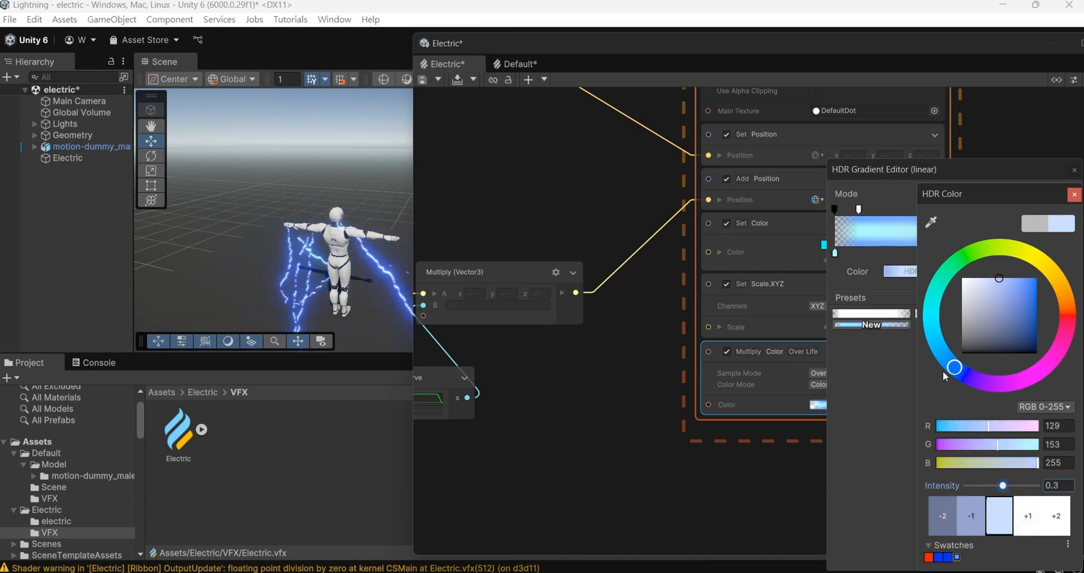
{"action": "left_click_drag", "start_coordinate": [948, 368], "coordinate": [937, 364]}
{"action": "left_click", "coordinate": [848, 435]}
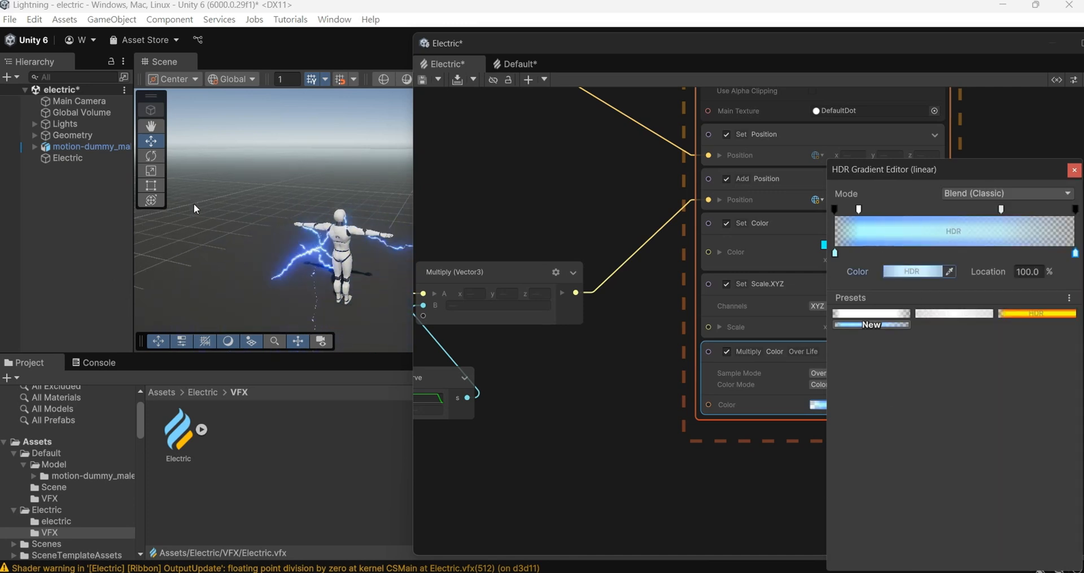
Add a second Trigger Event On Die block to the depth particles' Update Particle context and set its Count to 10
{"action": "left_click_drag", "start_coordinate": [279, 228], "coordinate": [1051, 274], "text": "alt"}
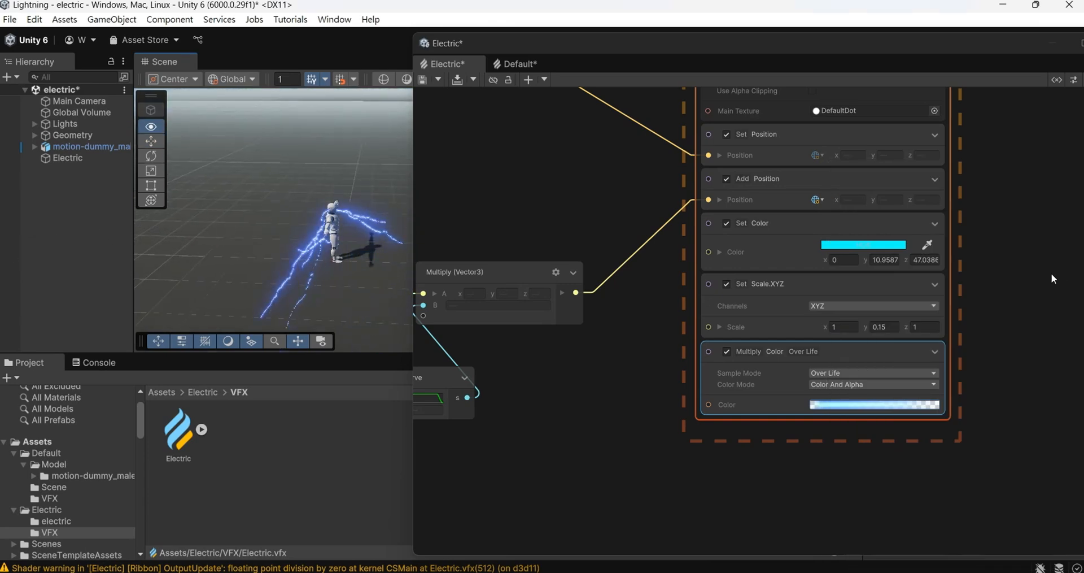
{"action": "scroll", "coordinate": [1049, 268], "scroll_direction": "up", "scroll_amount": 1}
{"action": "scroll", "coordinate": [1051, 250], "scroll_direction": "down", "scroll_amount": 3}
{"action": "middle_click_drag", "start_coordinate": [1020, 230], "coordinate": [741, 398]}
{"action": "middle_click_drag", "start_coordinate": [793, 246], "coordinate": [835, 480]}
{"action": "scroll", "coordinate": [803, 348], "scroll_direction": "down", "scroll_amount": 9}
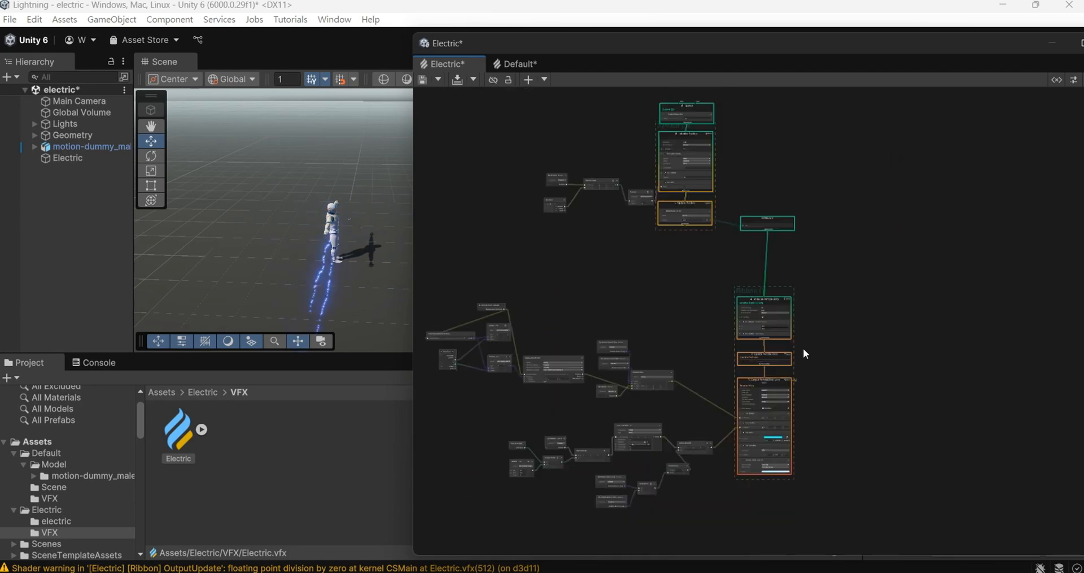
{"action": "middle_click_drag", "start_coordinate": [853, 180], "coordinate": [943, 268]}
{"action": "scroll", "coordinate": [907, 253], "scroll_direction": "up", "scroll_amount": 5}
{"action": "scroll", "coordinate": [770, 293], "scroll_direction": "up", "scroll_amount": 3}
{"action": "scroll", "coordinate": [717, 350], "scroll_direction": "up", "scroll_amount": 2}
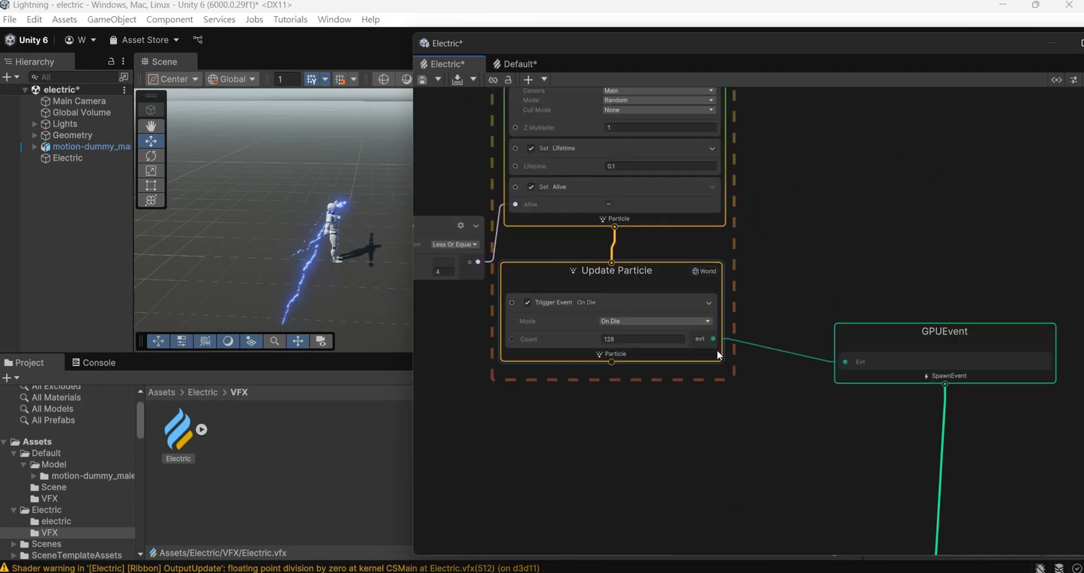
{"action": "right_click", "coordinate": [667, 351]}
{"action": "left_click", "coordinate": [706, 361]}
{"action": "type", "text": "trigger"}
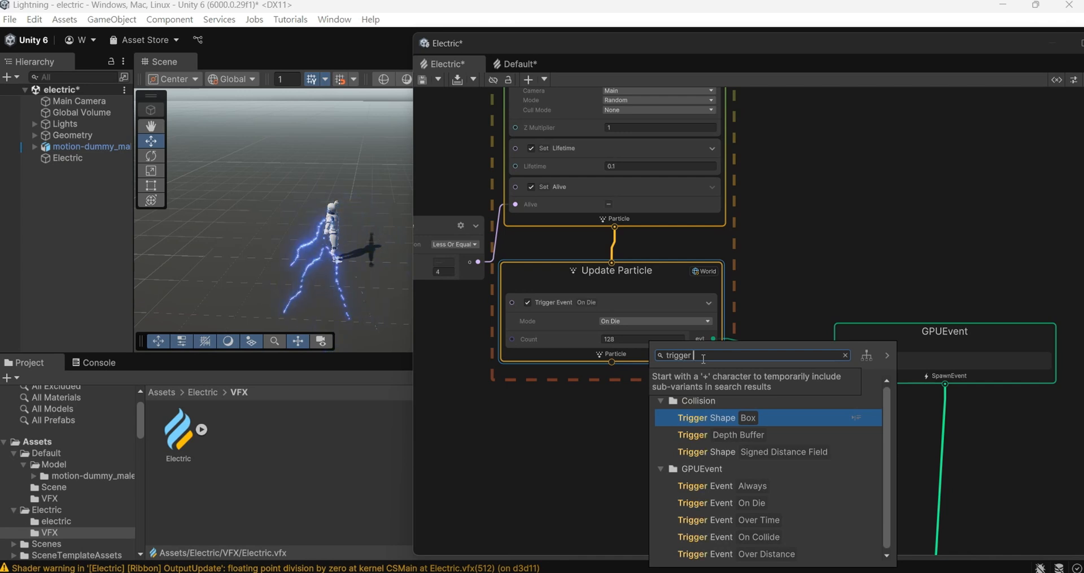
{"action": "left_click", "coordinate": [792, 502]}
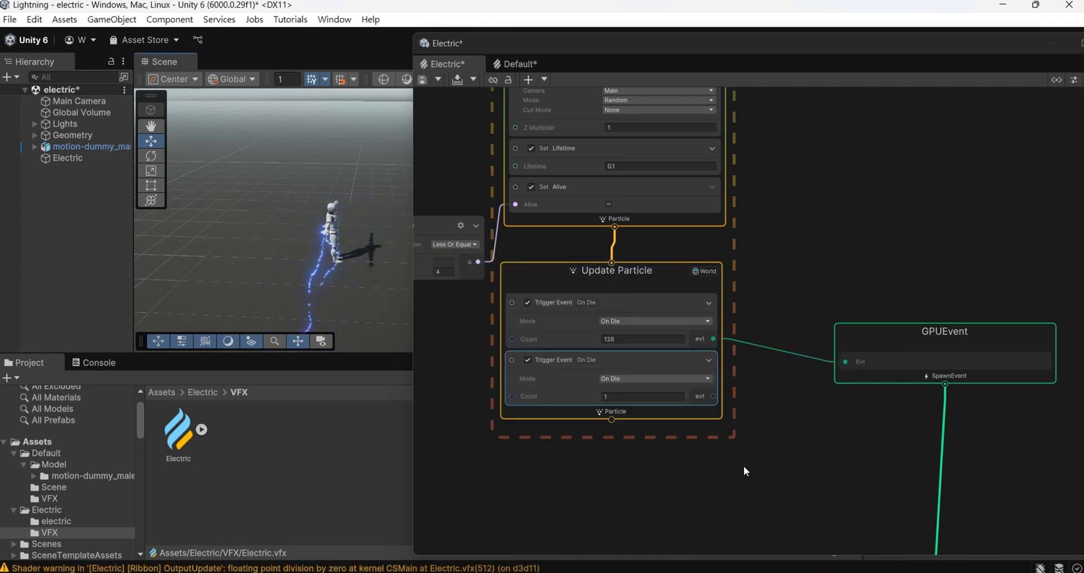
{"action": "left_click", "coordinate": [641, 399]}
{"action": "type", "text": "10"}
{"action": "scroll", "coordinate": [838, 401], "scroll_direction": "down", "scroll_amount": 2}
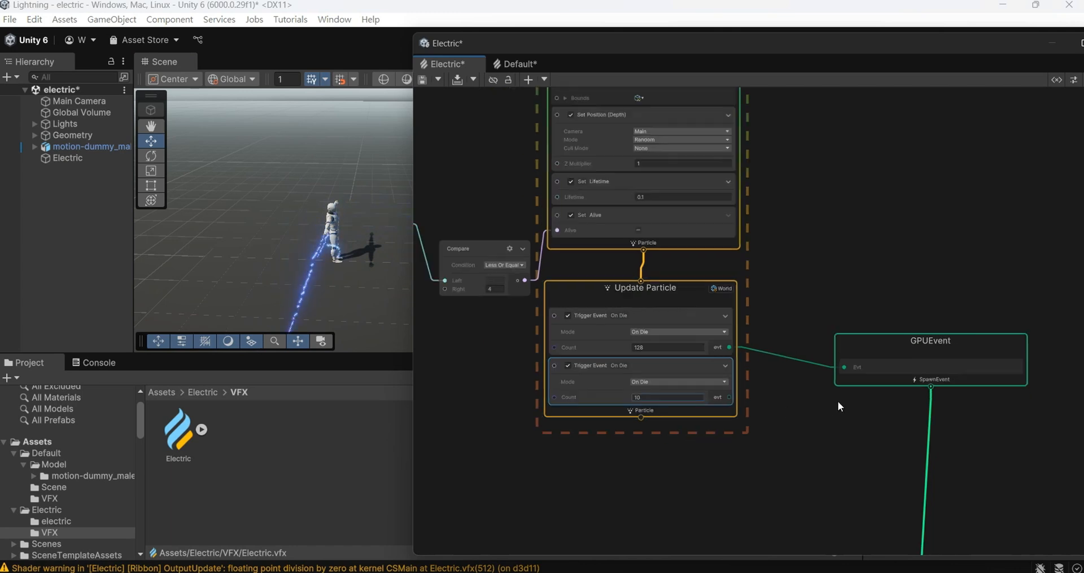
Create a GPUEvent context from the second Trigger Event On Die block's evt output and place it beside the existing GPUEvent
{"action": "middle_click_drag", "start_coordinate": [838, 402], "coordinate": [589, 359]}
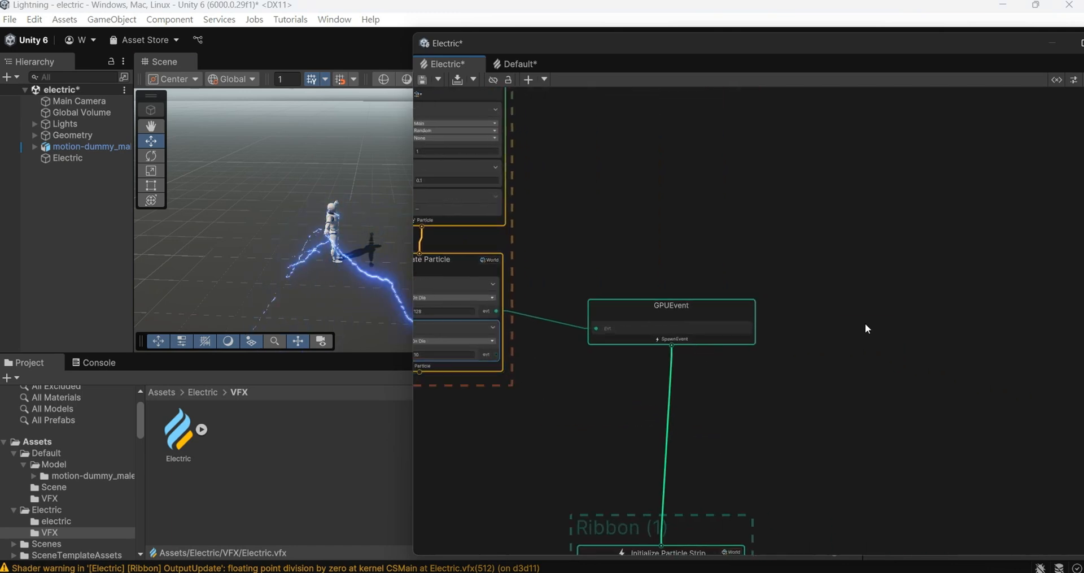
{"action": "left_click_drag", "start_coordinate": [848, 249], "coordinate": [850, 250]}
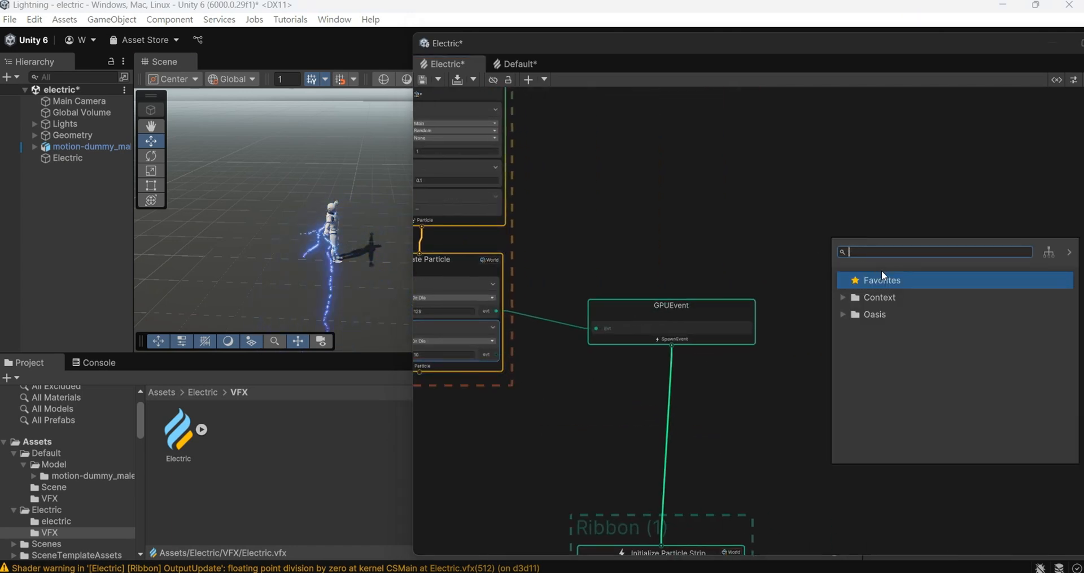
{"action": "type", "text": "gpu"}
{"action": "key", "text": "Return"}
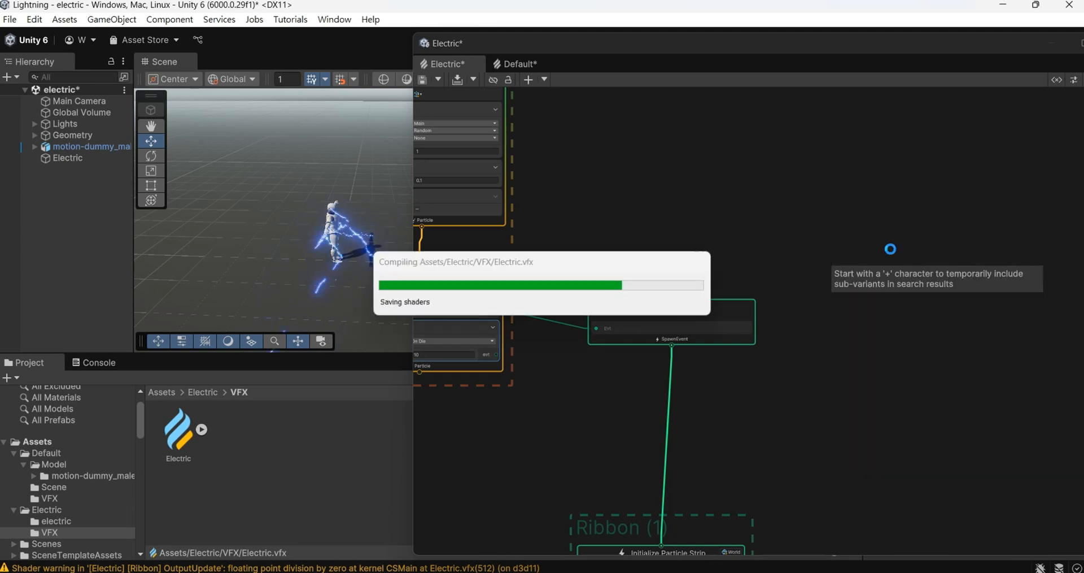
{"action": "middle_click_drag", "start_coordinate": [975, 441], "coordinate": [830, 353]}
{"action": "scroll", "coordinate": [811, 341], "scroll_direction": "up", "scroll_amount": 2}
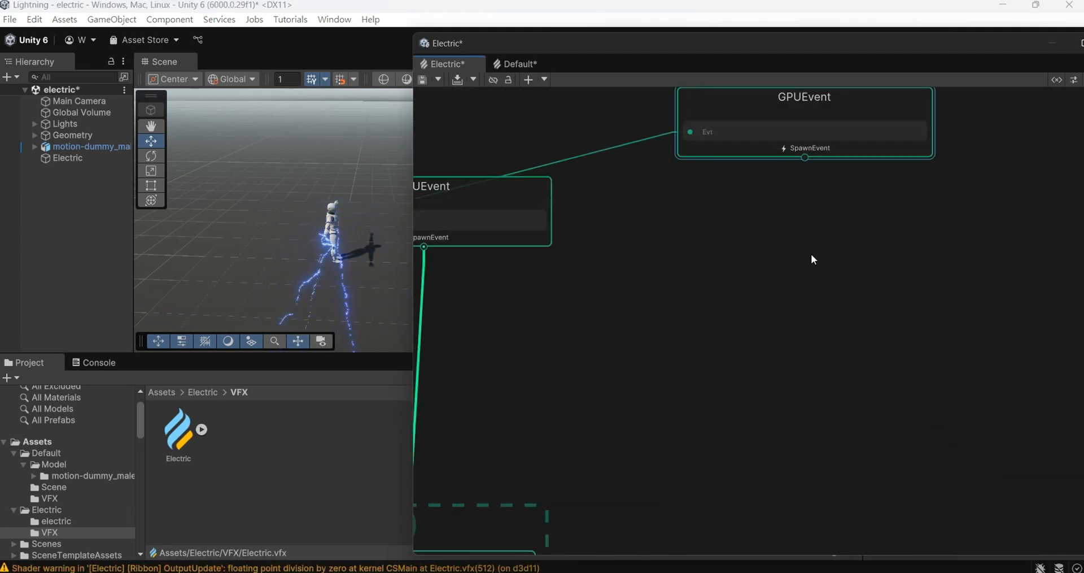
{"action": "left_click", "coordinate": [803, 120]}
{"action": "left_click_drag", "start_coordinate": [800, 114], "coordinate": [875, 225]}
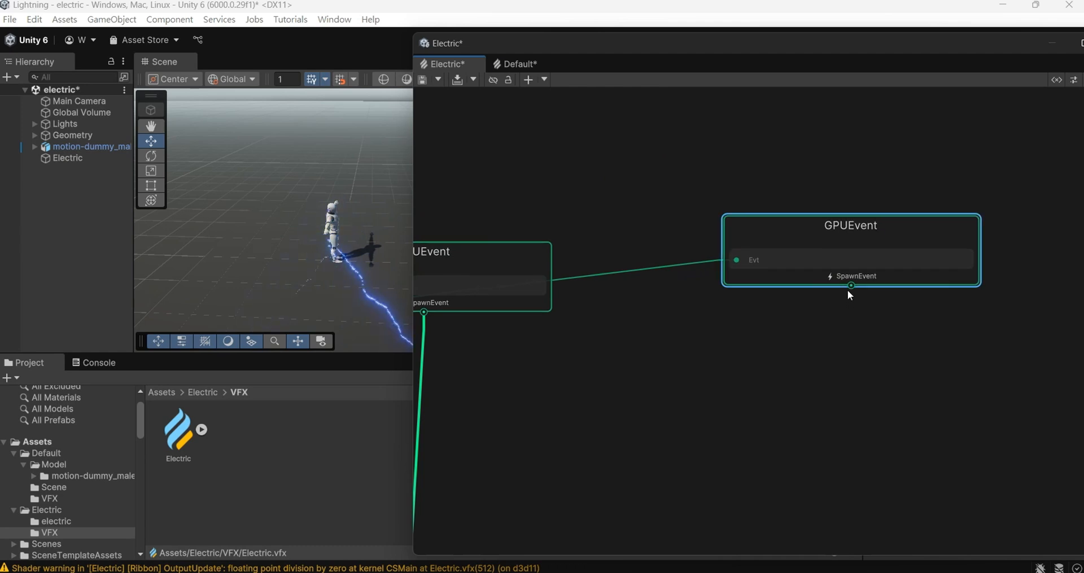
Create an Initialize Particle context linked from the new GPUEvent's SpawnEvent output and set its Bounds Mode to Manual
{"action": "key", "text": "space"}
{"action": "left_click", "coordinate": [845, 388]}
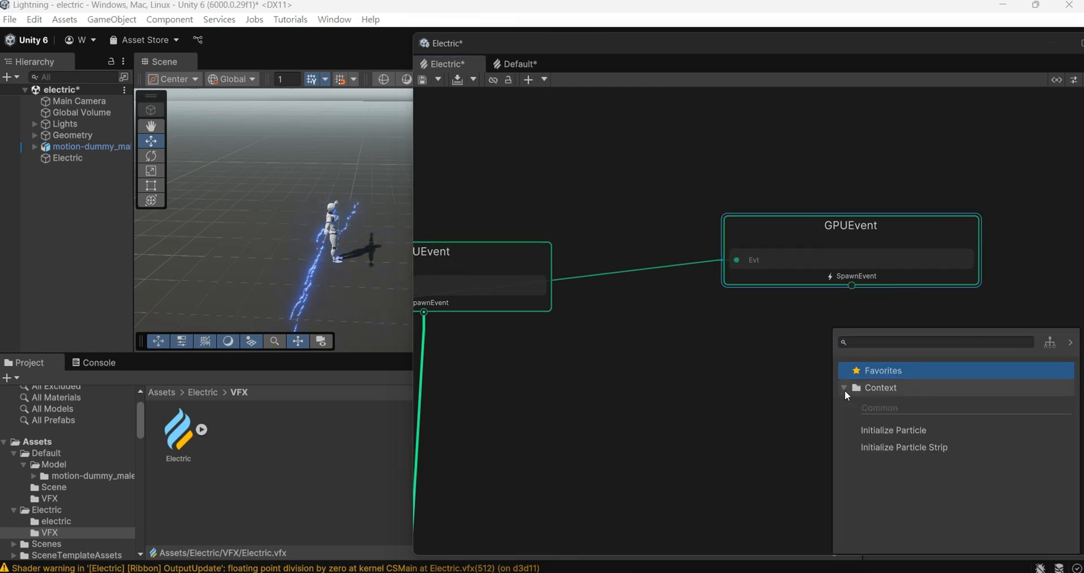
{"action": "double_click", "coordinate": [888, 426]}
{"action": "middle_click_drag", "start_coordinate": [902, 362], "coordinate": [852, 285]}
{"action": "left_click", "coordinate": [880, 370]}
{"action": "left_click", "coordinate": [881, 398]}
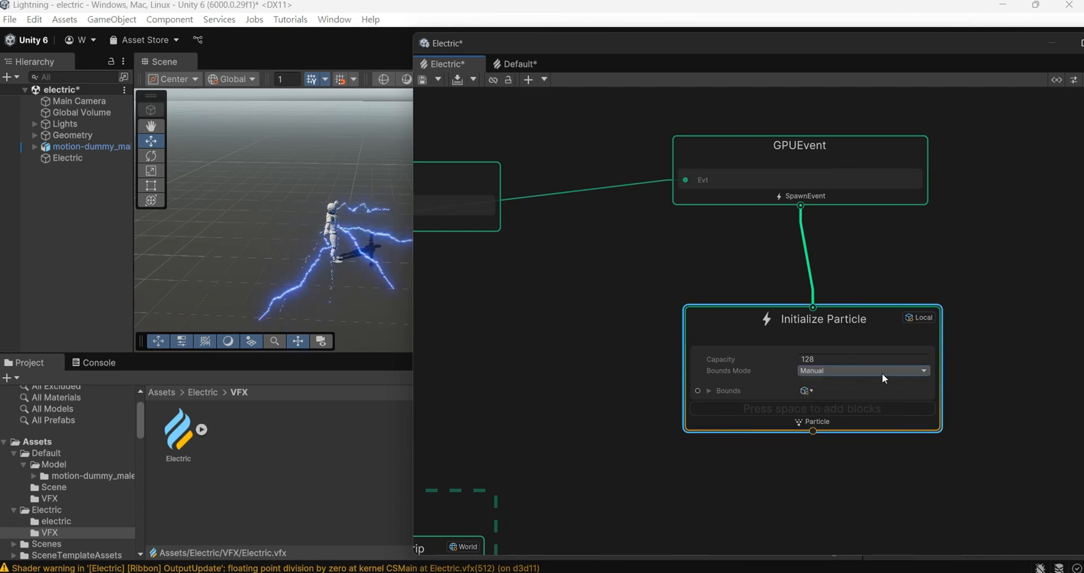
Move the new Initialize Particle context closer beneath its GPUEvent and set it to World space with a Capacity of 2000
{"action": "left_click_drag", "start_coordinate": [836, 300], "coordinate": [926, 267]}
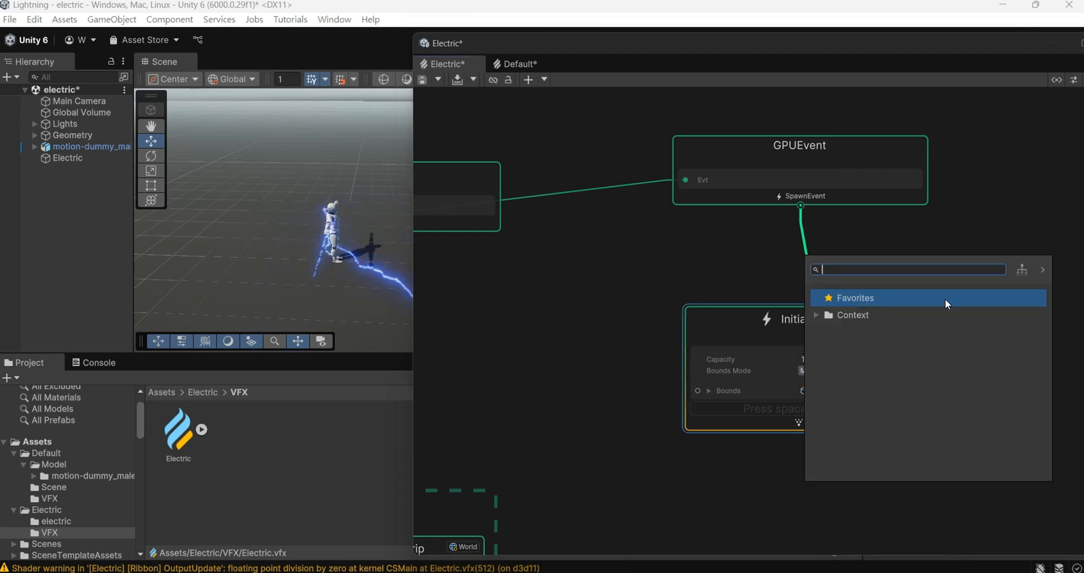
{"action": "left_click", "coordinate": [959, 244]}
{"action": "scroll", "coordinate": [874, 415], "scroll_direction": "down", "scroll_amount": 3}
{"action": "scroll", "coordinate": [828, 425], "scroll_direction": "up", "scroll_amount": 3}
{"action": "left_click_drag", "start_coordinate": [786, 337], "coordinate": [770, 278]}
{"action": "left_click", "coordinate": [833, 293]}
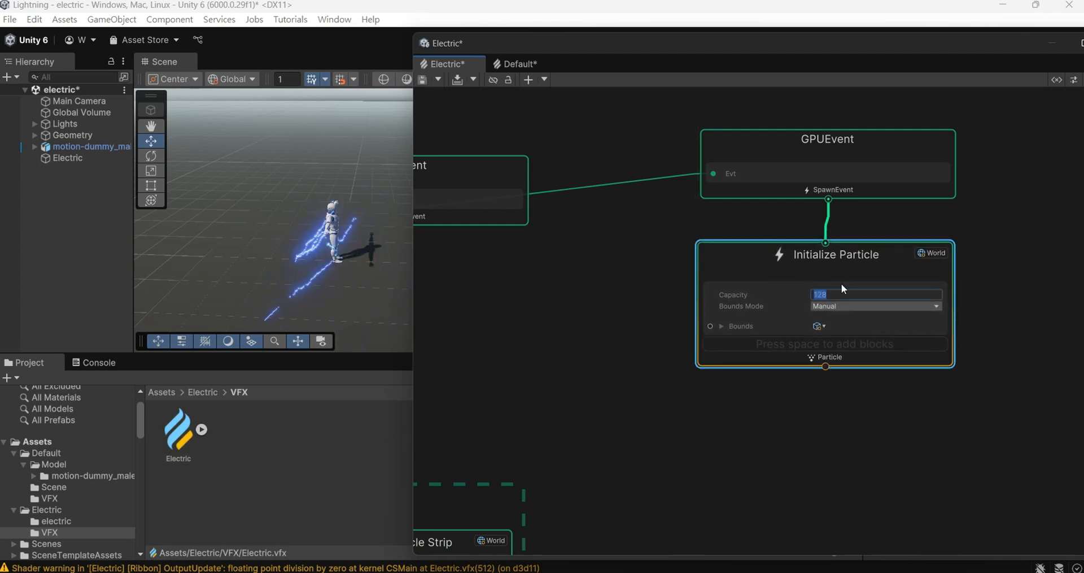
{"action": "left_click", "coordinate": [832, 294]}
{"action": "type", "text": "2000"}
{"action": "left_click", "coordinate": [828, 407]}
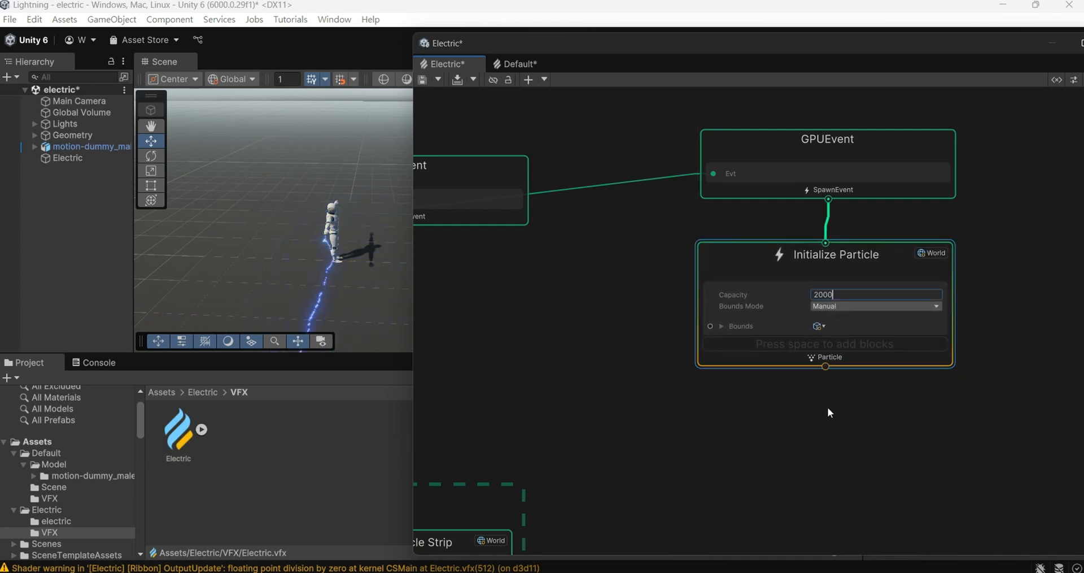
Add a Set Position block to the new Initialize Particle context and have it take its value from Source
{"action": "right_click", "coordinate": [852, 366]}
{"action": "left_click", "coordinate": [901, 372]}
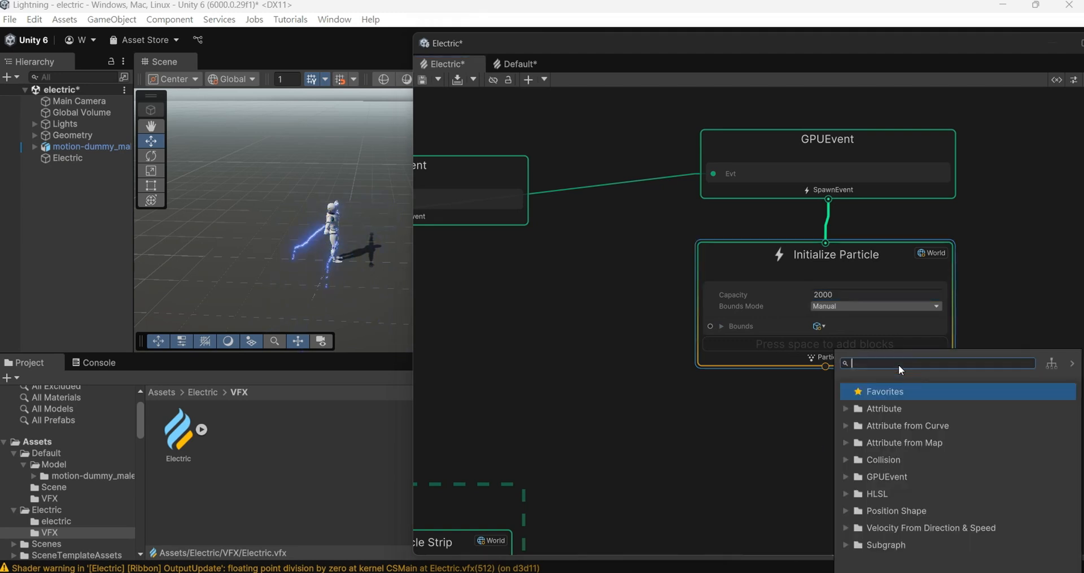
{"action": "type", "text": "set p"}
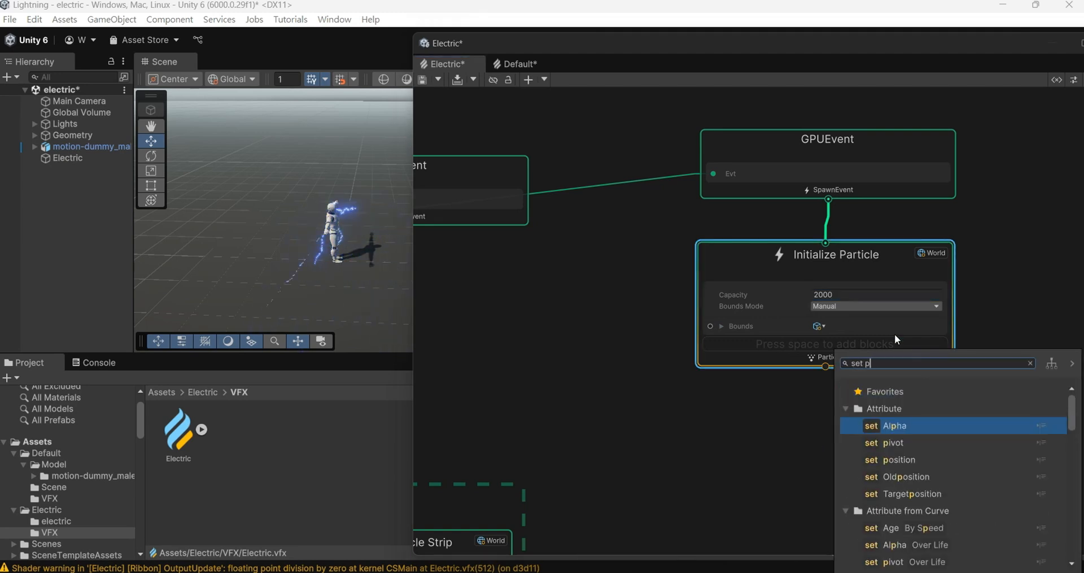
{"action": "type", "text": "os"}
{"action": "key", "text": "Return"}
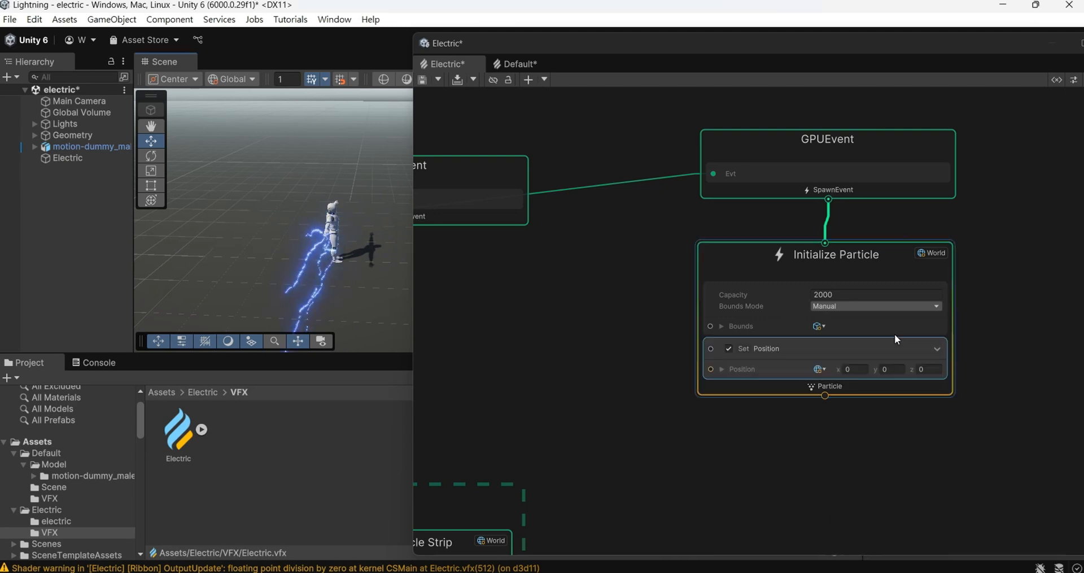
{"action": "left_click_drag", "start_coordinate": [981, 46], "coordinate": [738, 47]}
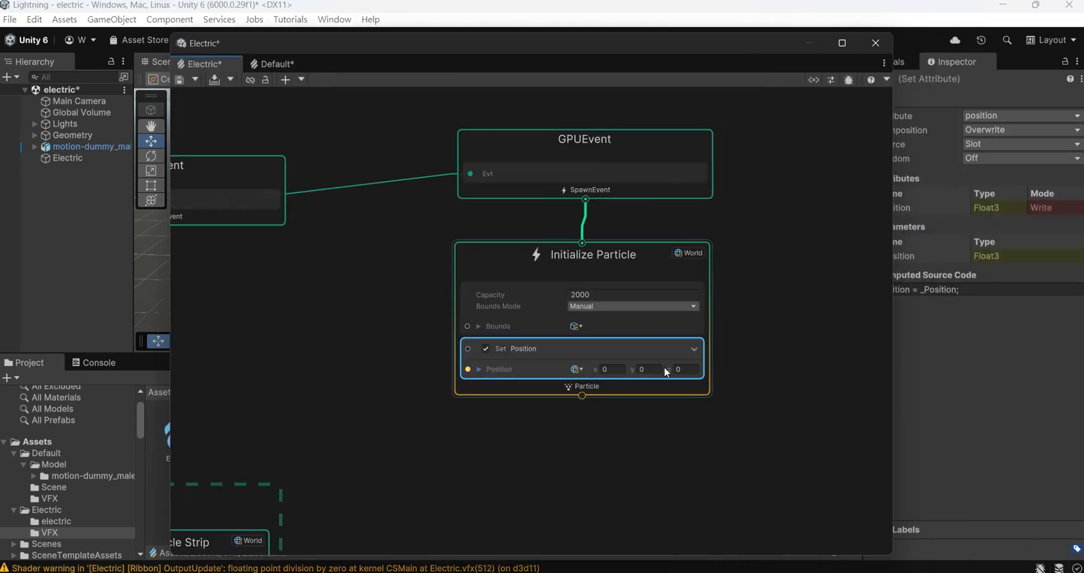
{"action": "left_click", "coordinate": [1009, 145]}
{"action": "left_click", "coordinate": [1011, 172]}
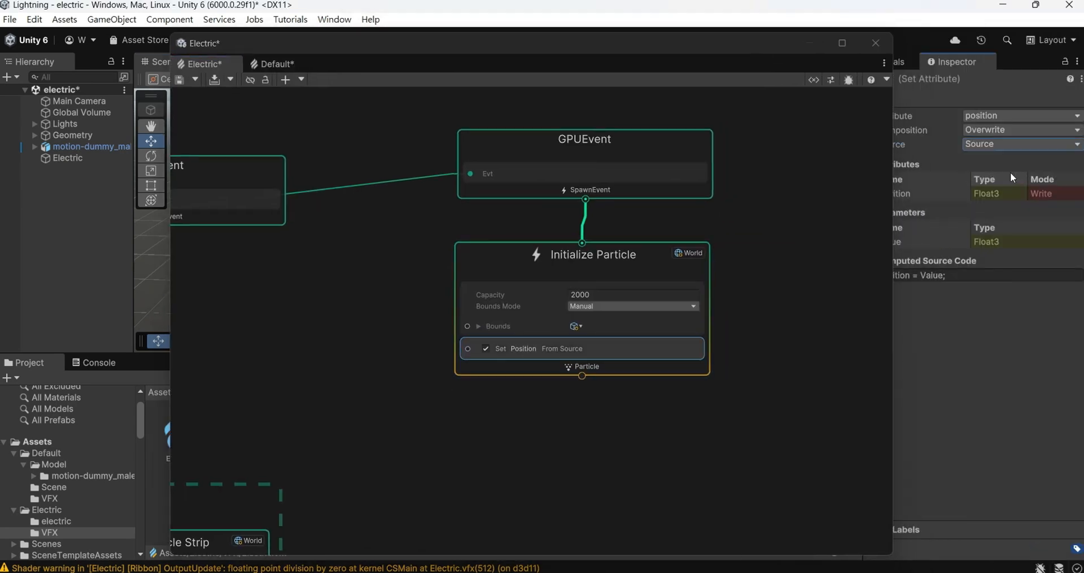
Add a Set Direction block below Set Position From Source and have it take its value from Source
{"action": "right_click", "coordinate": [637, 379]}
{"action": "left_click", "coordinate": [661, 380]}
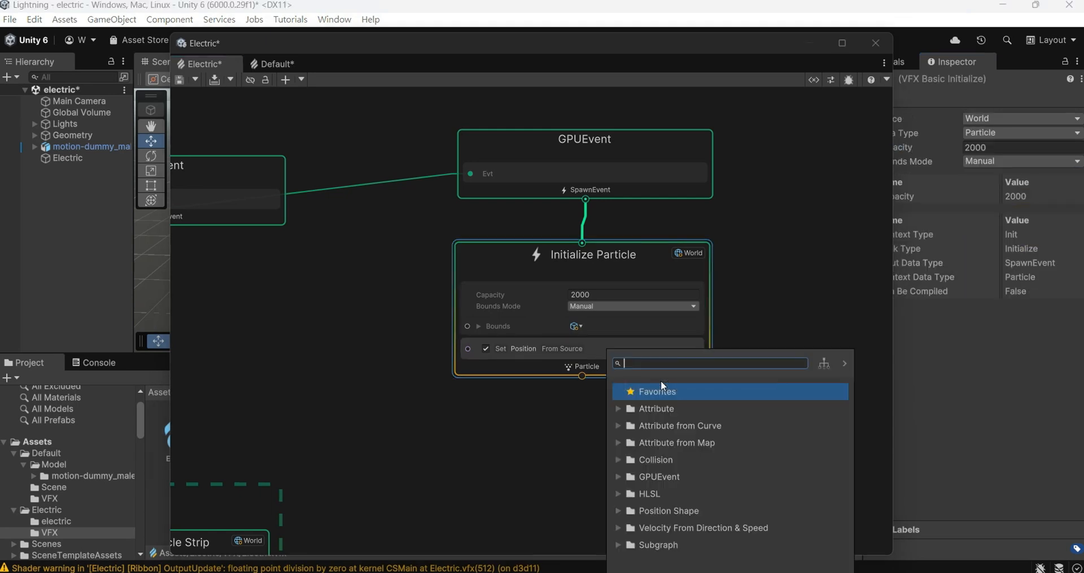
{"action": "type", "text": "set dir"}
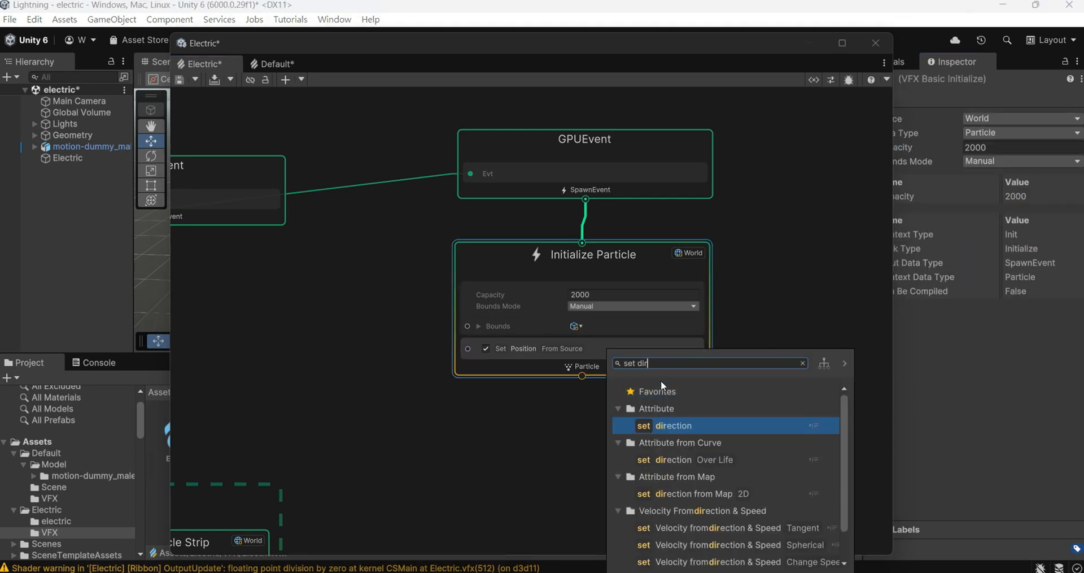
{"action": "key", "text": "Return"}
{"action": "left_click", "coordinate": [1029, 145]}
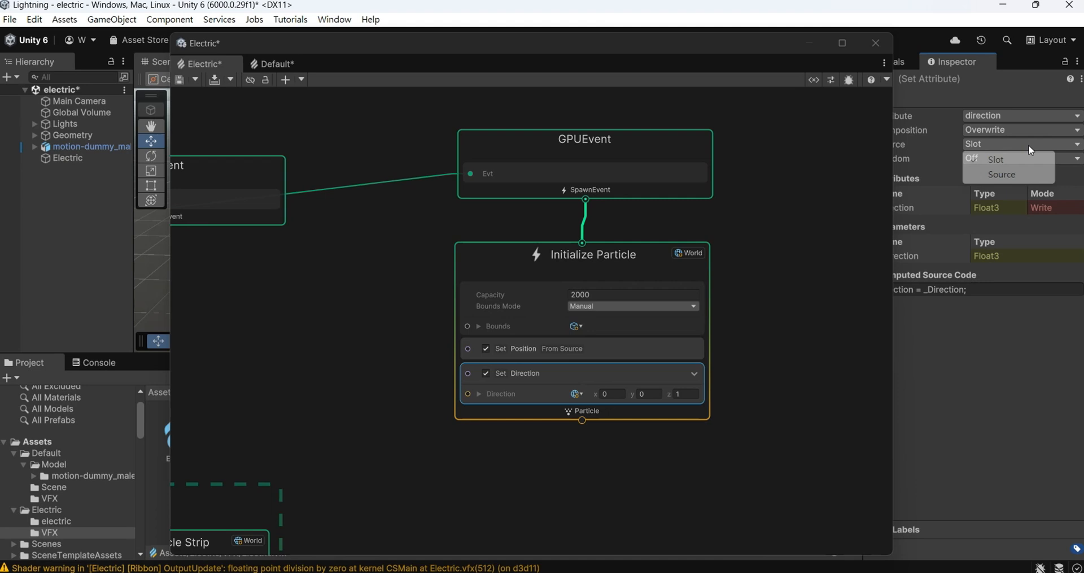
{"action": "left_click", "coordinate": [1002, 174]}
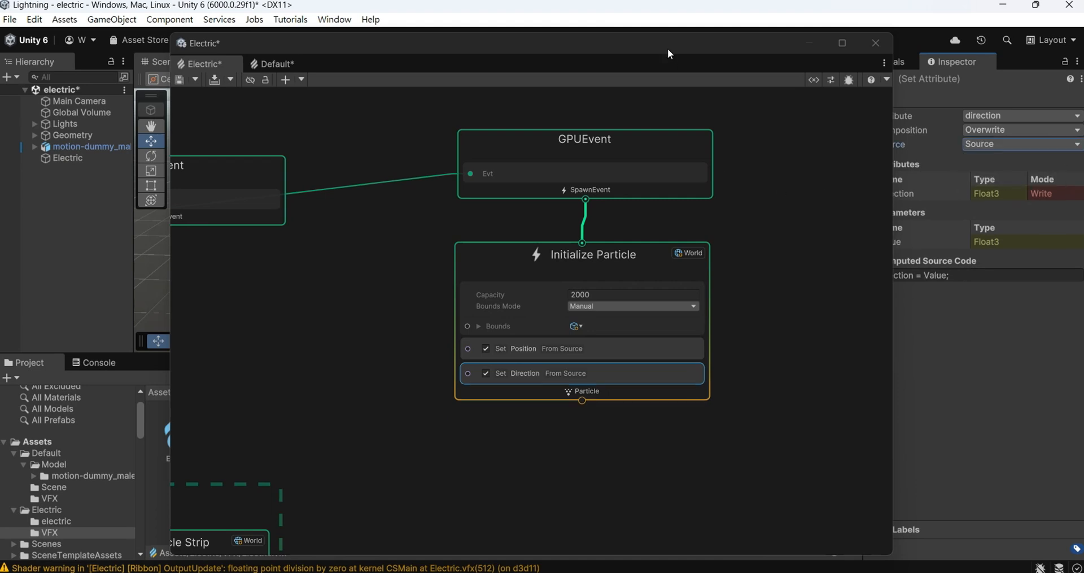
{"action": "left_click_drag", "start_coordinate": [669, 54], "coordinate": [914, 70]}
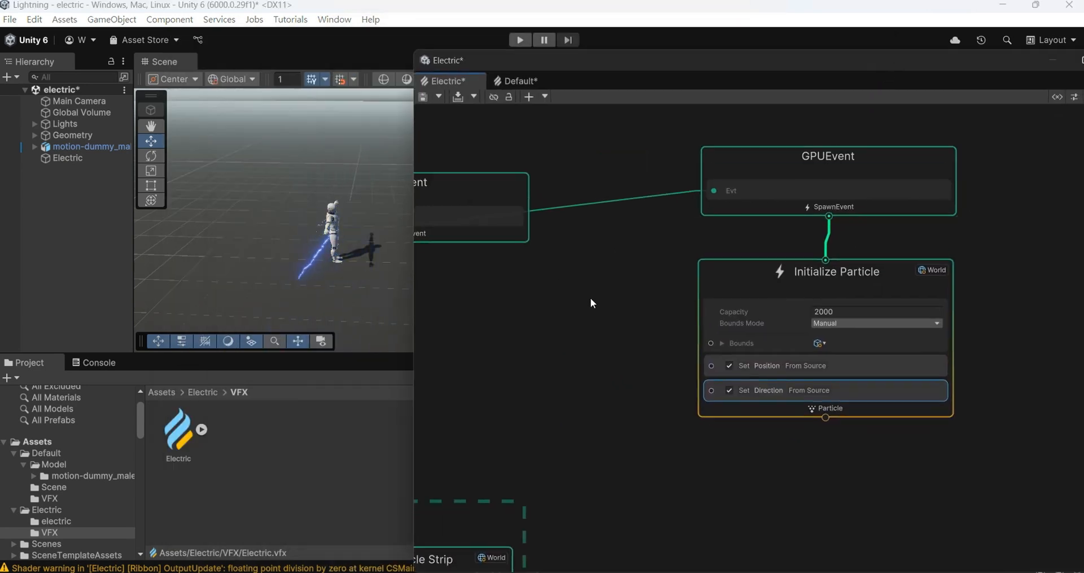
Add a Set Position Shape Sphere block to the new Initialize Particle context and set its Composition Position to Add
{"action": "right_click", "coordinate": [851, 414]}
{"action": "left_click", "coordinate": [881, 224]}
{"action": "type", "text": "set"}
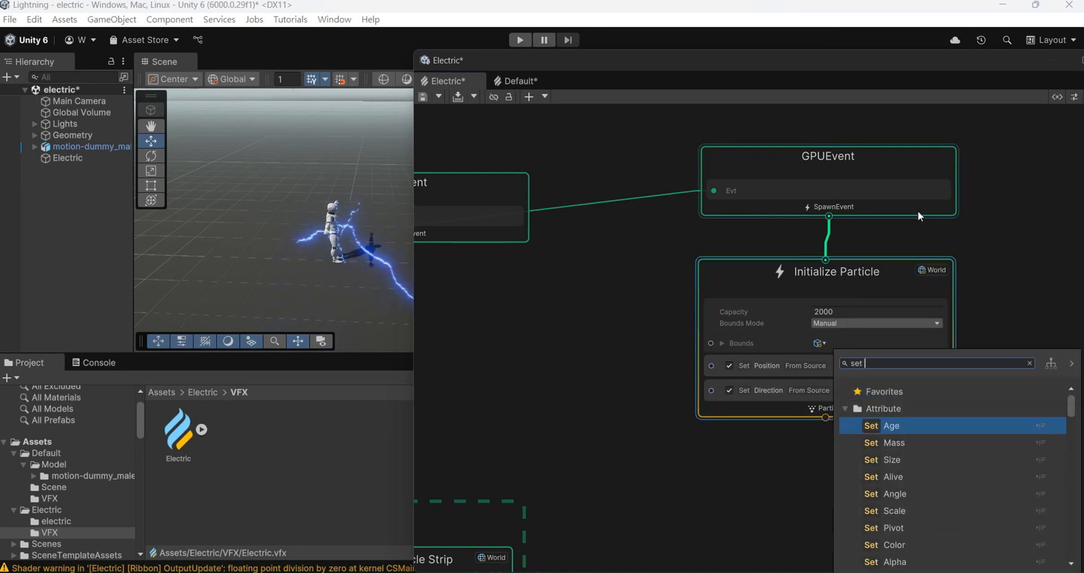
{"action": "type", "text": " pos sp"}
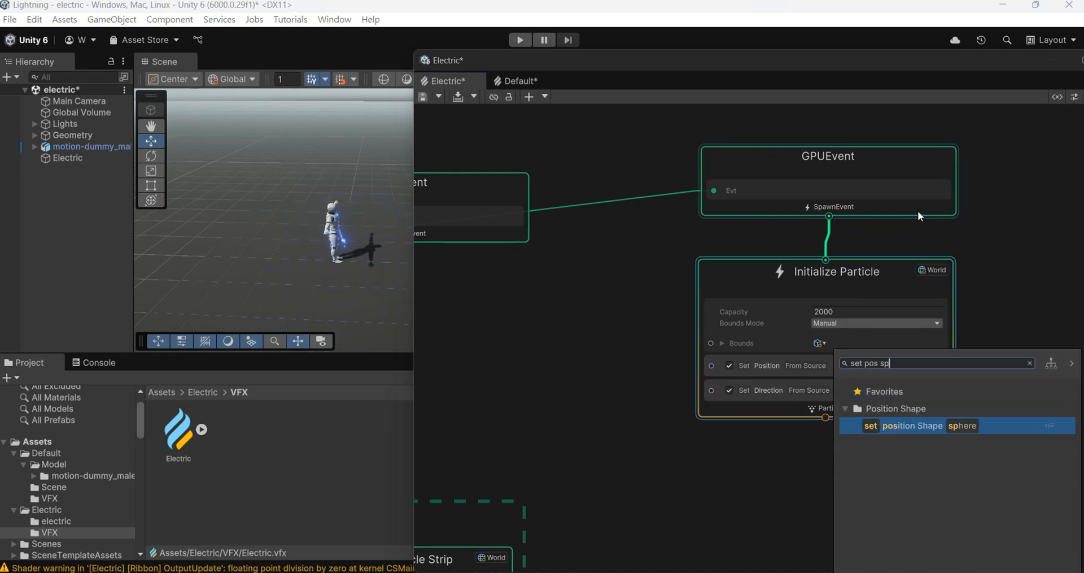
{"action": "key", "text": "Return"}
{"action": "left_click_drag", "start_coordinate": [998, 53], "coordinate": [725, 42]}
{"action": "left_click", "coordinate": [1005, 145]}
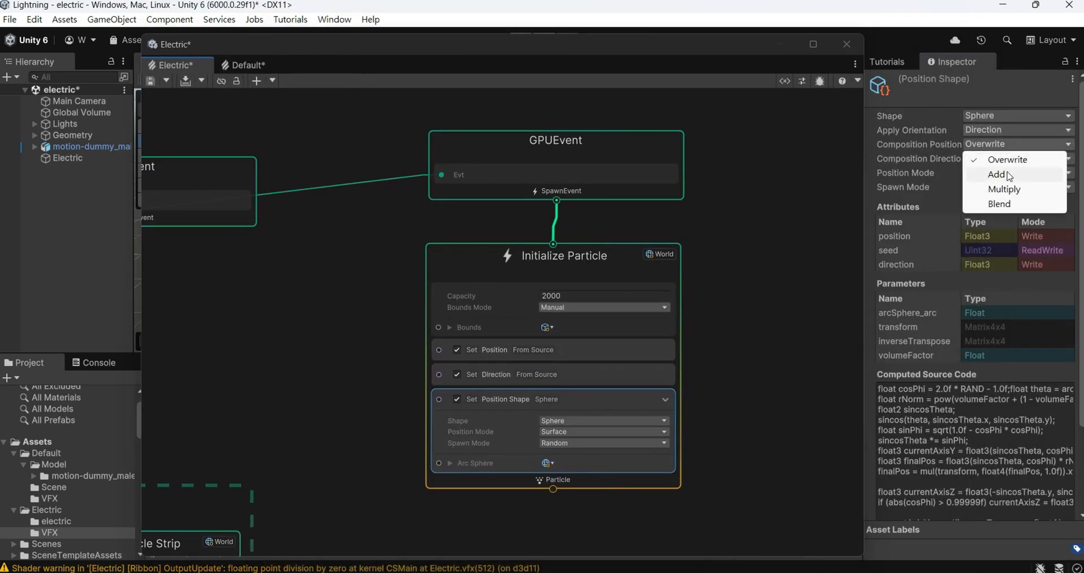
{"action": "left_click", "coordinate": [998, 174]}
Set the sphere position block's Position Mode to Volume, with its Arc Sphere in World space and a Radius of 0.02
{"action": "scroll", "coordinate": [689, 485], "scroll_direction": "up", "scroll_amount": 5}
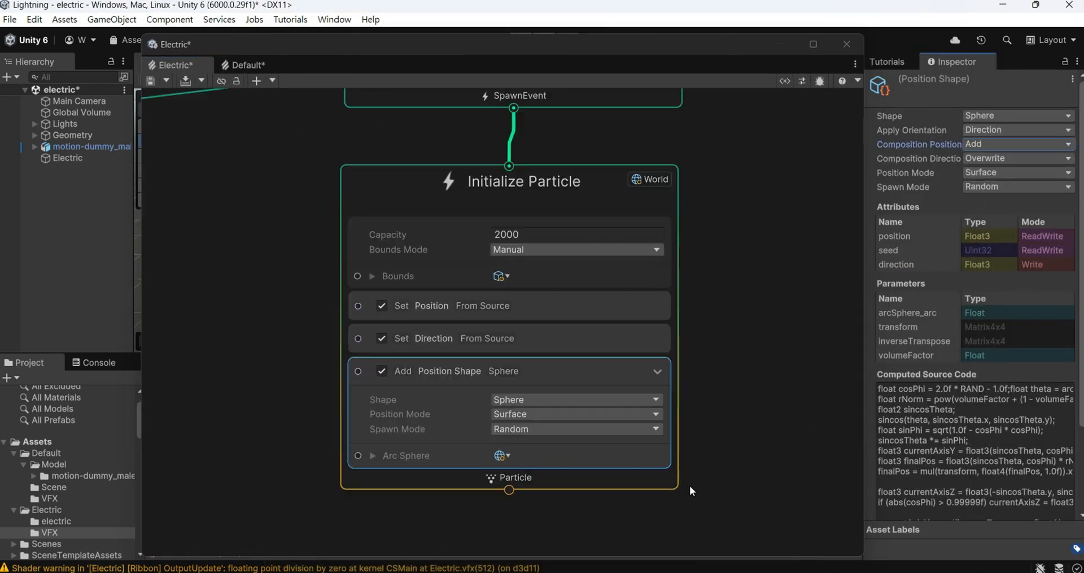
{"action": "left_click", "coordinate": [489, 402]}
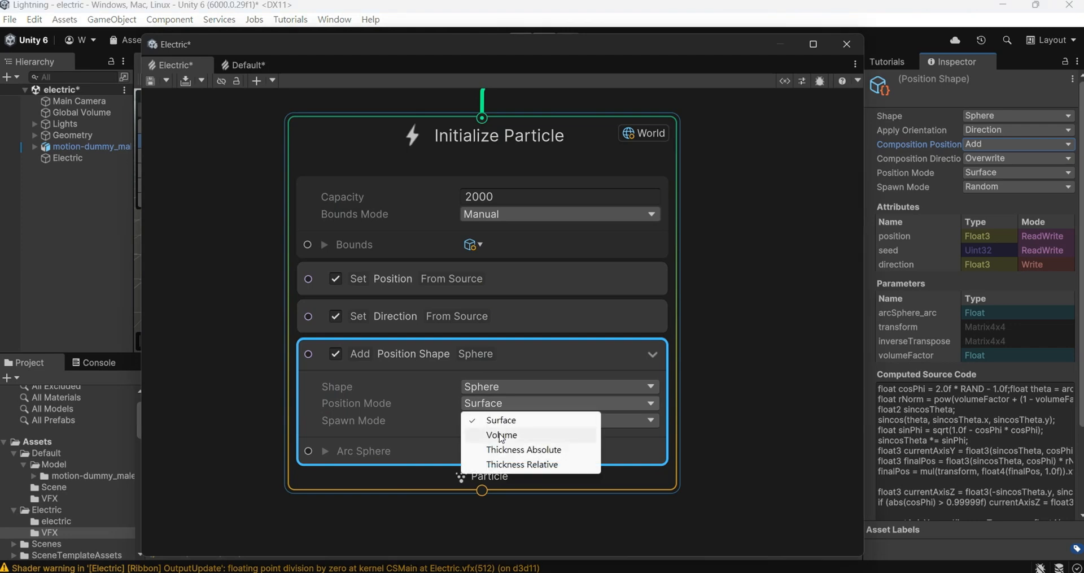
{"action": "left_click", "coordinate": [502, 435]}
{"action": "left_click", "coordinate": [475, 451]}
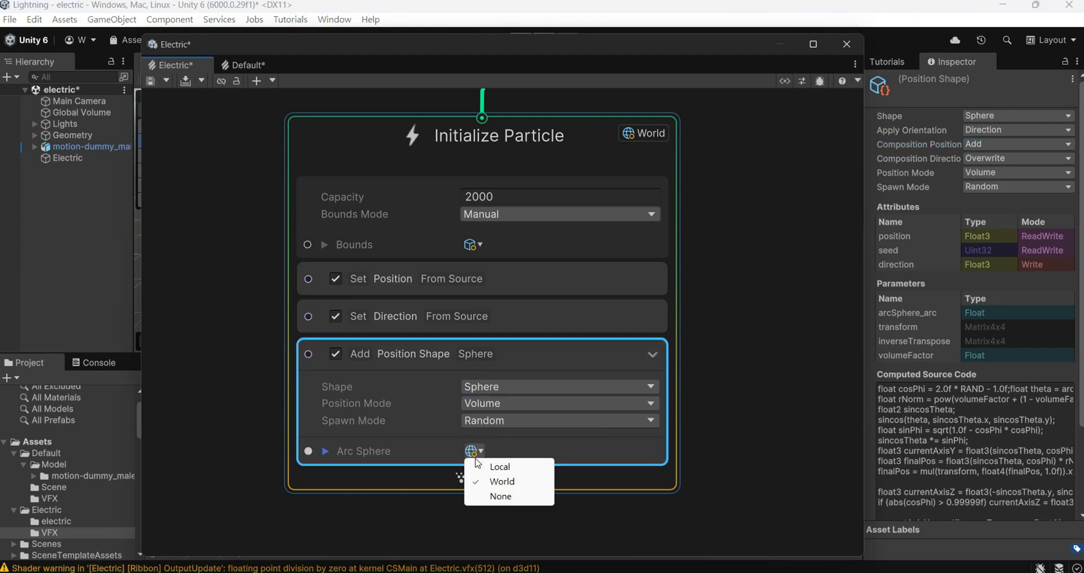
{"action": "left_click", "coordinate": [513, 486]}
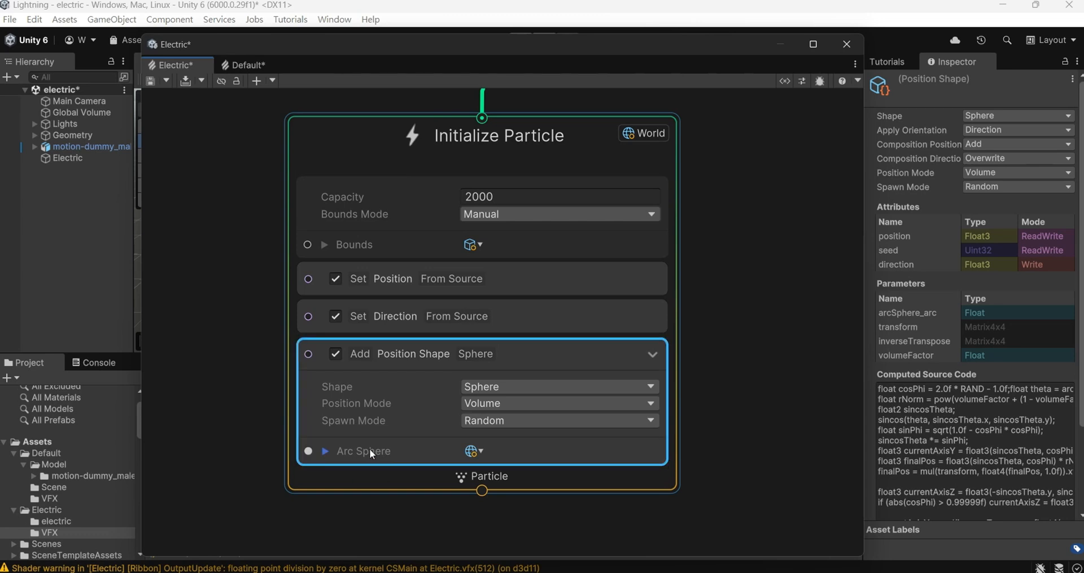
{"action": "left_click", "coordinate": [325, 450]}
{"action": "left_click", "coordinate": [339, 467]}
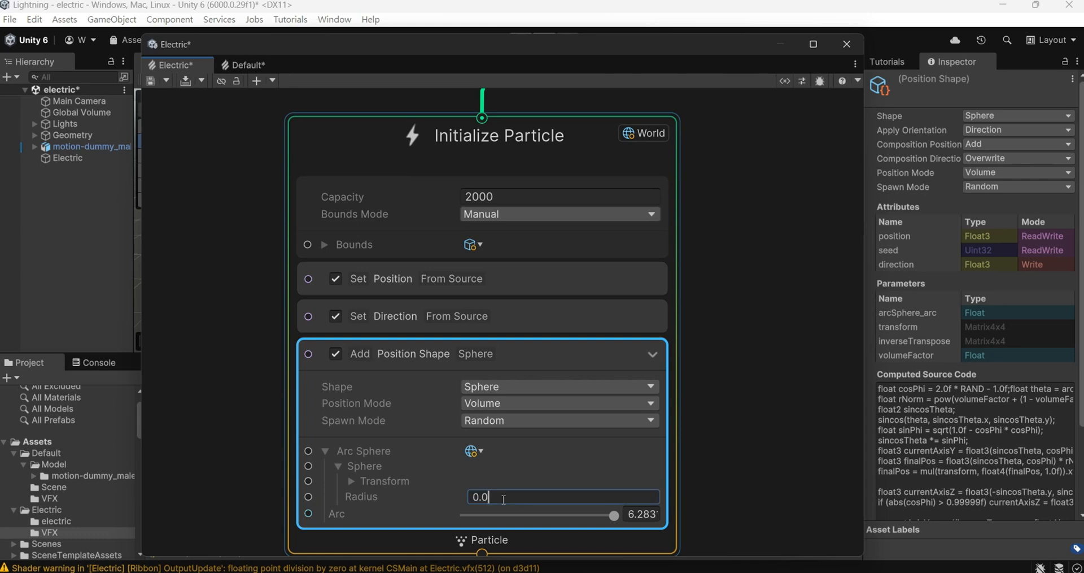
{"action": "type", "text": "2"}
{"action": "key", "text": "Return"}
Add a Set Lifetime block below the sphere position block with Random set to Uniform, A 0.3 and B 0.5
{"action": "middle_click_drag", "start_coordinate": [683, 419], "coordinate": [757, 266]}
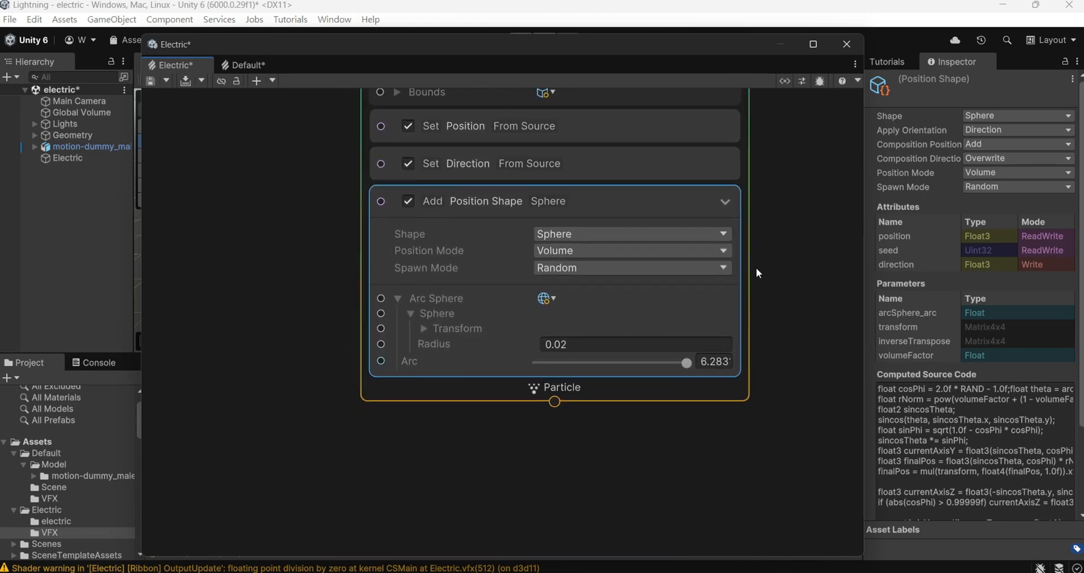
{"action": "right_click", "coordinate": [632, 396]}
{"action": "left_click", "coordinate": [677, 205]}
{"action": "type", "text": "set"}
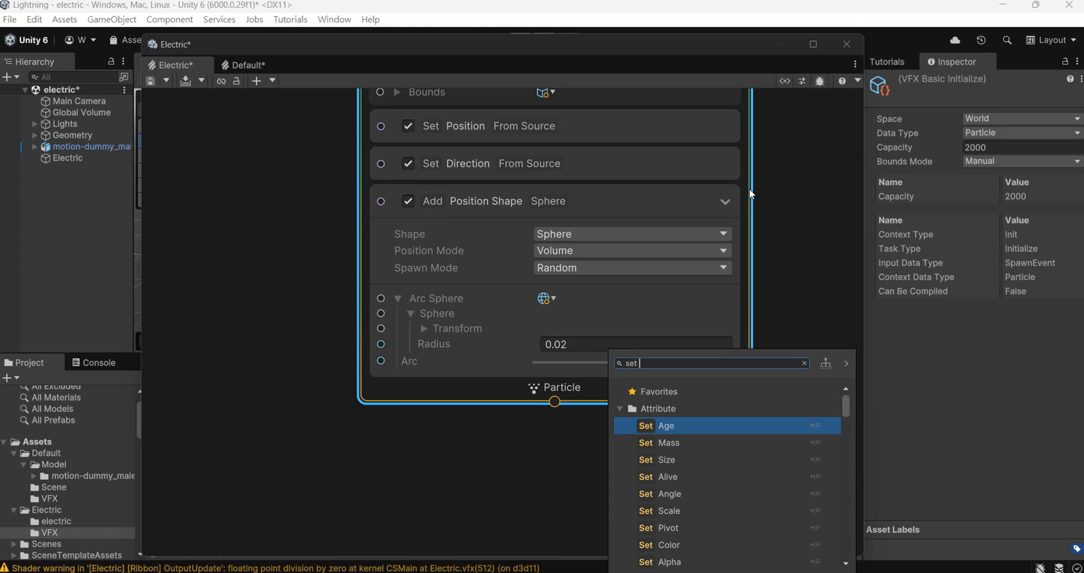
{"action": "type", "text": " life"}
{"action": "key", "text": "Return"}
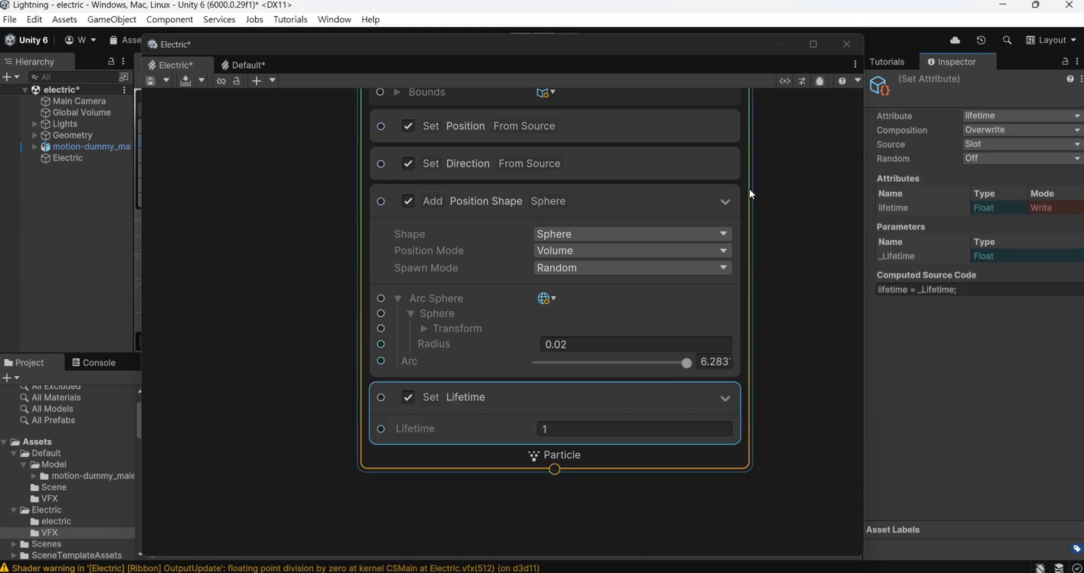
{"action": "left_click", "coordinate": [1012, 159]}
{"action": "left_click", "coordinate": [1003, 205]}
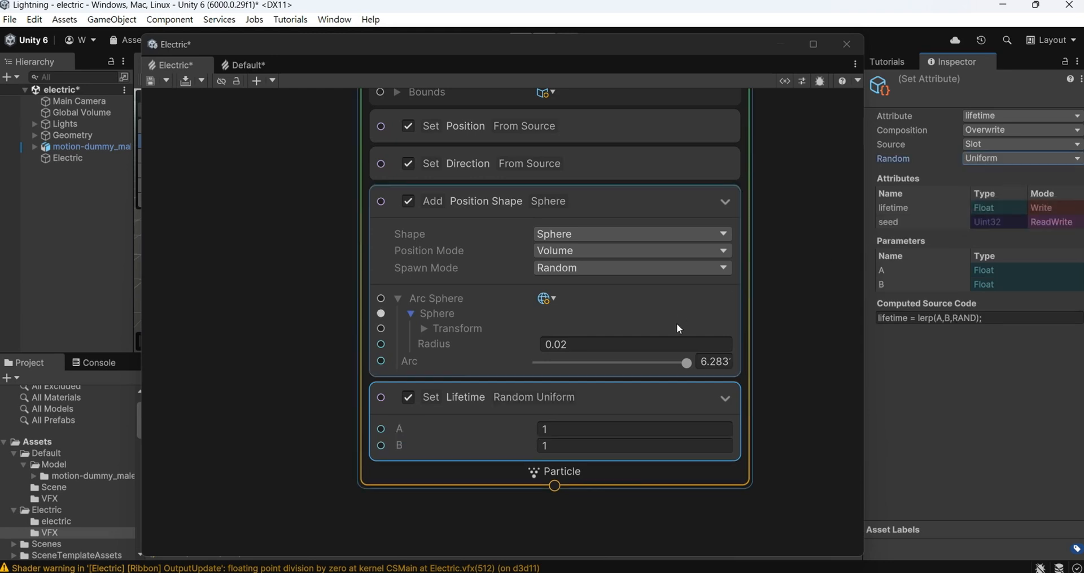
{"action": "left_click", "coordinate": [603, 431]}
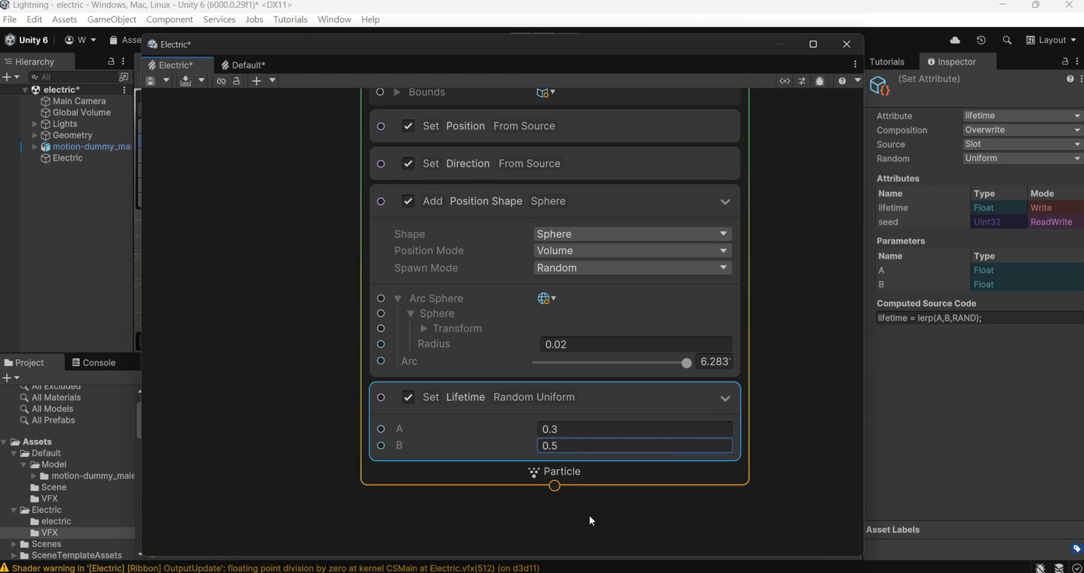
Add a Set Size block below the Set Lifetime block in the new Initialize Particle context
{"action": "middle_click_drag", "start_coordinate": [589, 514], "coordinate": [682, 376]}
{"action": "left_click", "coordinate": [689, 357]}
{"action": "right_click", "coordinate": [690, 358]}
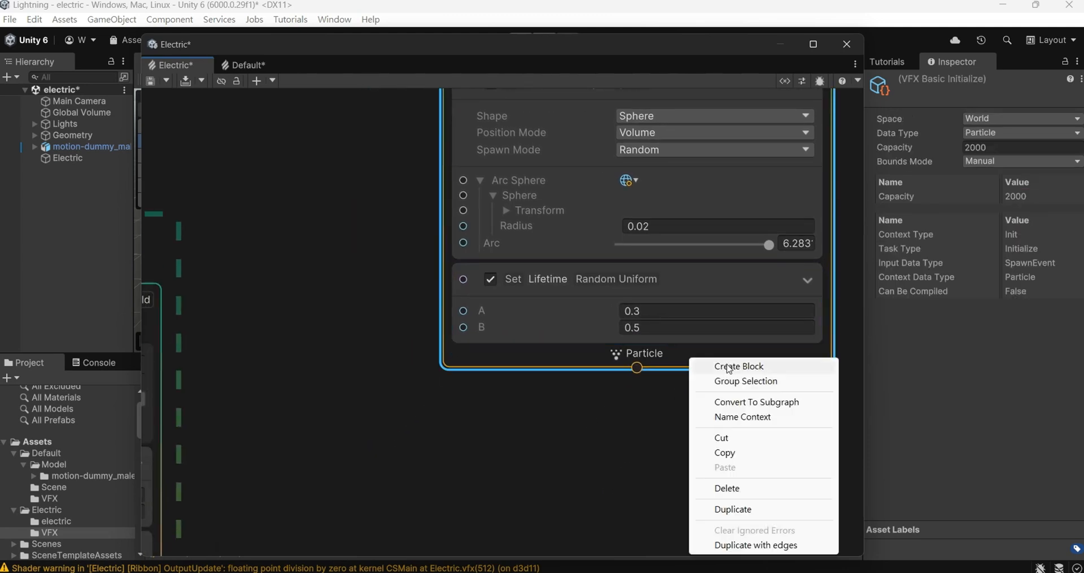
{"action": "left_click", "coordinate": [721, 364]}
{"action": "type", "text": "set"}
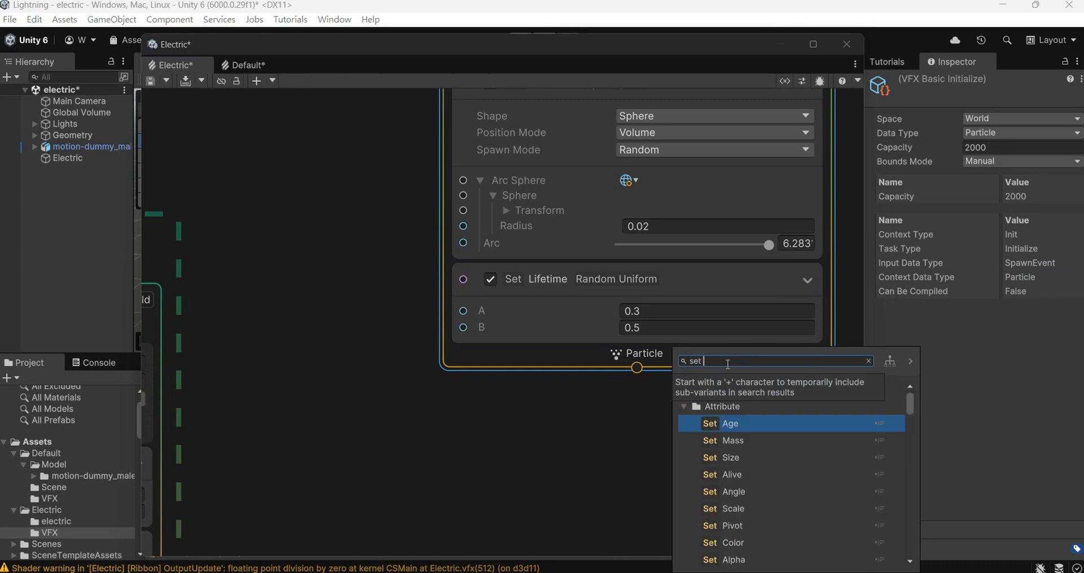
{"action": "type", "text": " size"}
{"action": "key", "text": "Return"}
Set the size block's Random to Uniform and its A value to 0.05
{"action": "left_click", "coordinate": [994, 159]}
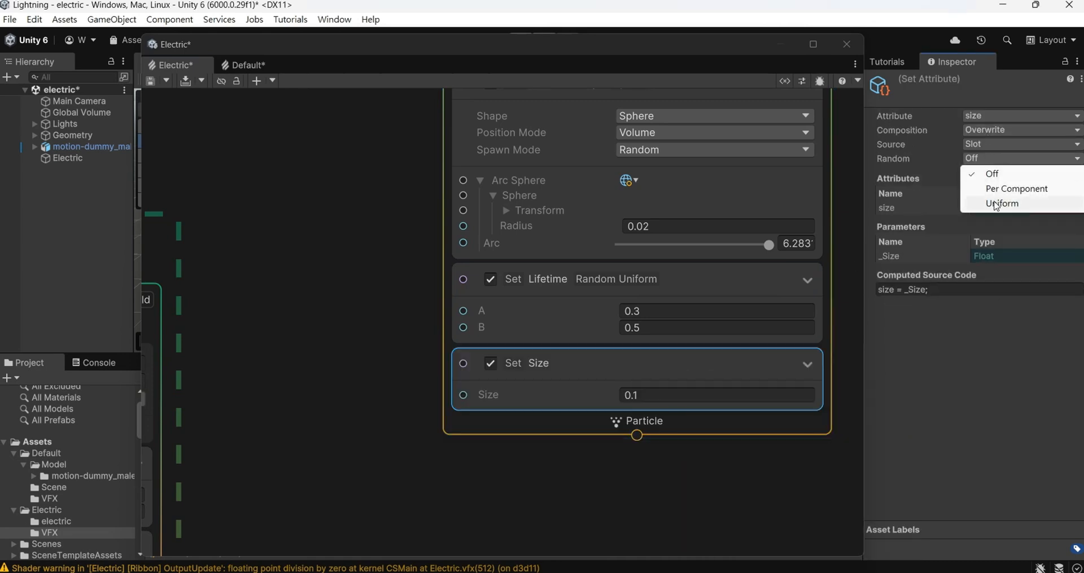
{"action": "left_click", "coordinate": [997, 204]}
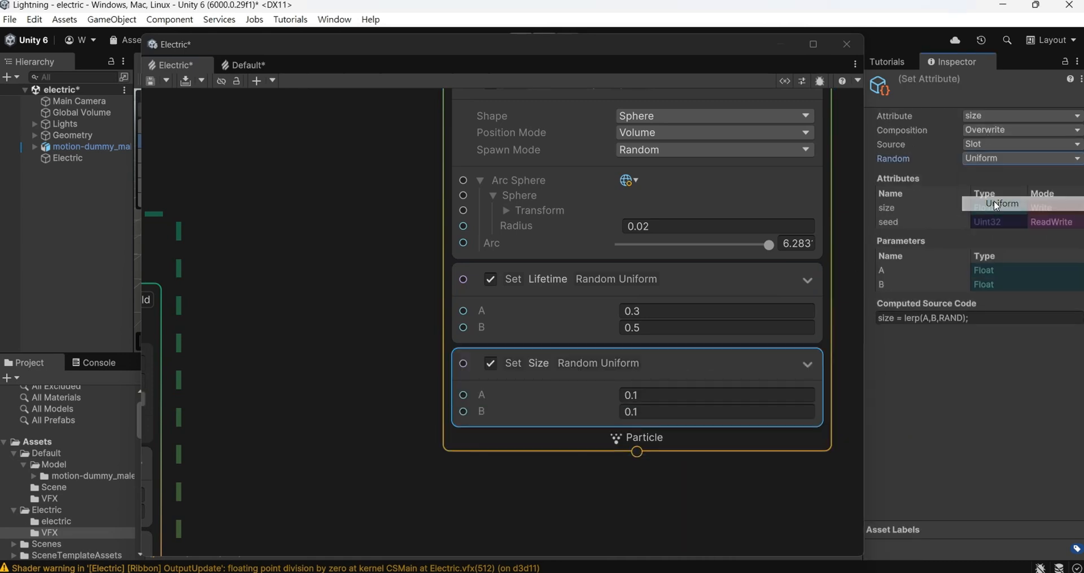
{"action": "left_click", "coordinate": [649, 399]}
{"action": "type", "text": "0.05"}
{"action": "key", "text": "Return"}
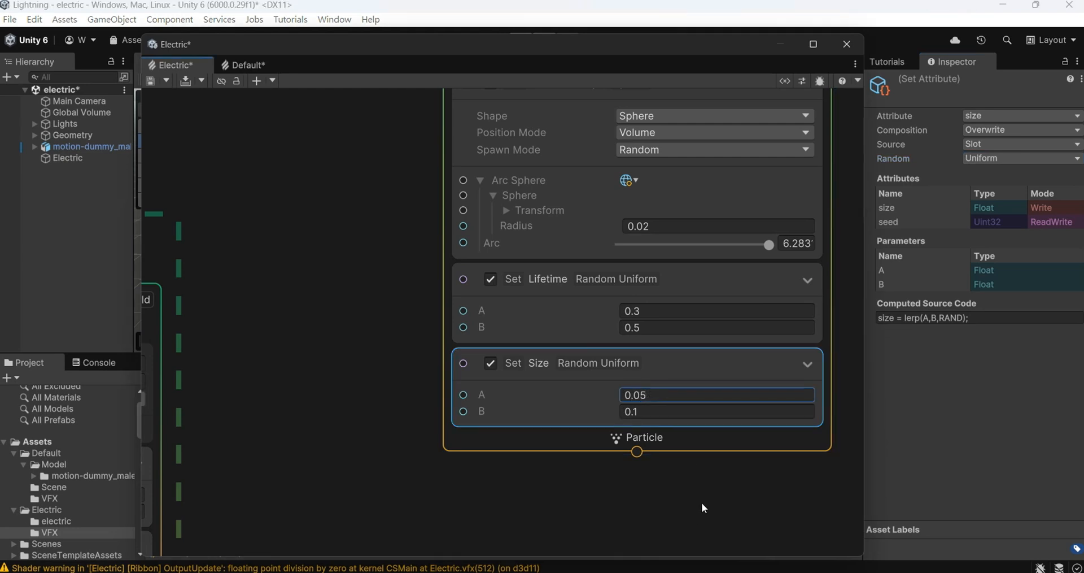
Add a Set Velocity from Direction & Speed block of the Change Speed type below the Set Size block
{"action": "scroll", "coordinate": [701, 502], "scroll_direction": "down", "scroll_amount": 2}
{"action": "middle_click_drag", "start_coordinate": [702, 502], "coordinate": [726, 292]}
{"action": "left_click_drag", "start_coordinate": [334, 43], "coordinate": [474, 42]}
{"action": "left_click", "coordinate": [717, 224]}
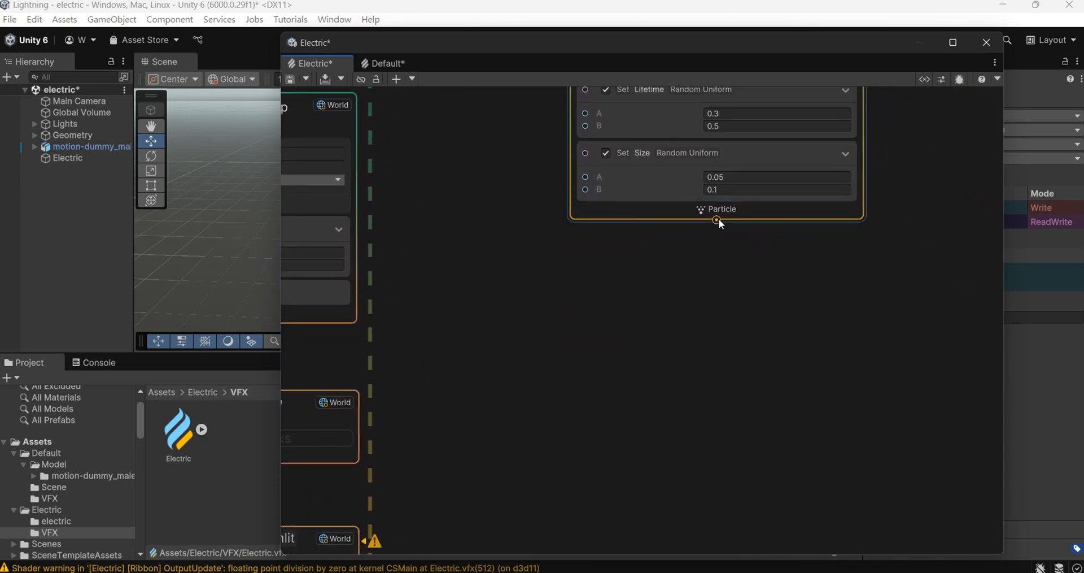
{"action": "right_click", "coordinate": [741, 204]}
{"action": "left_click", "coordinate": [754, 212]}
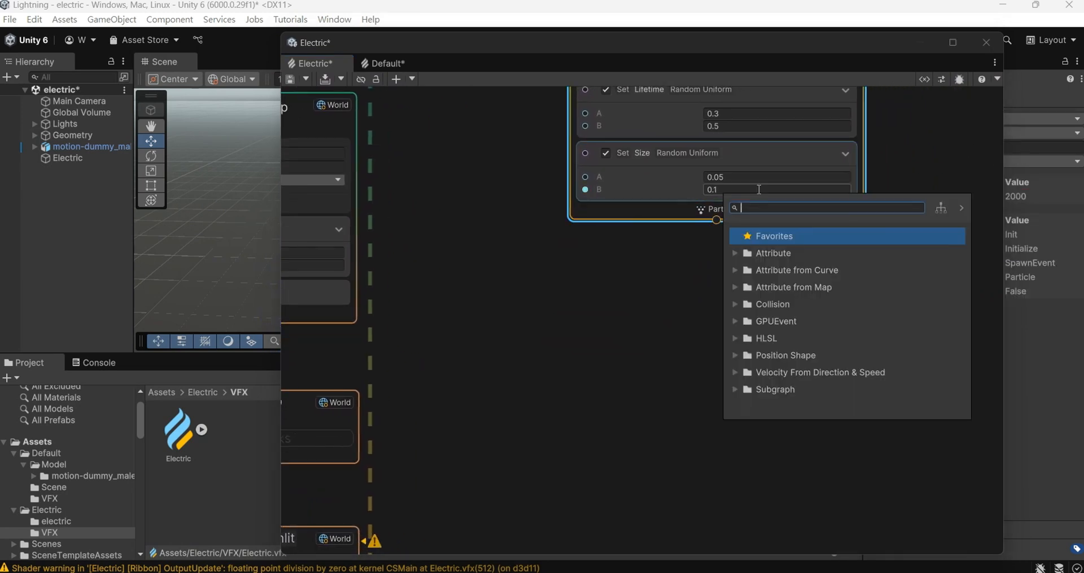
{"action": "type", "text": "velo"}
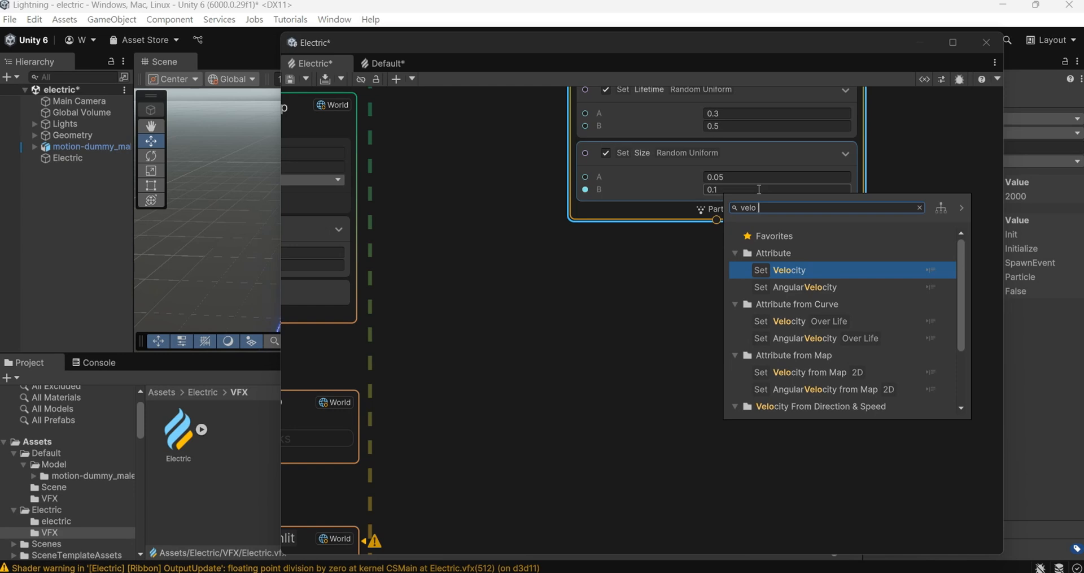
{"action": "type", "text": " di"}
{"action": "key", "text": "Down"}
{"action": "key", "text": "Down"}
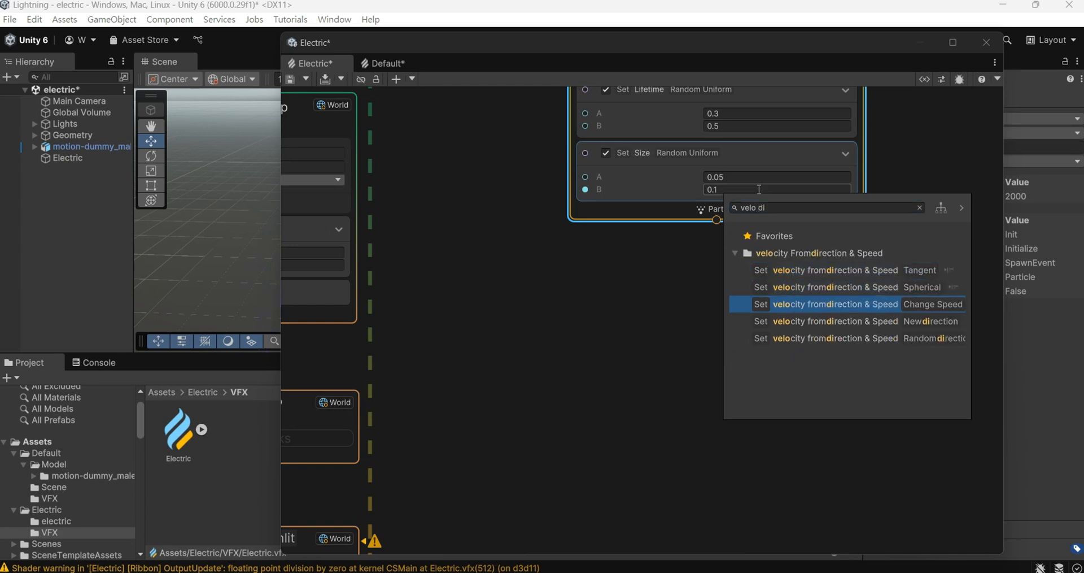
{"action": "key", "text": "Return"}
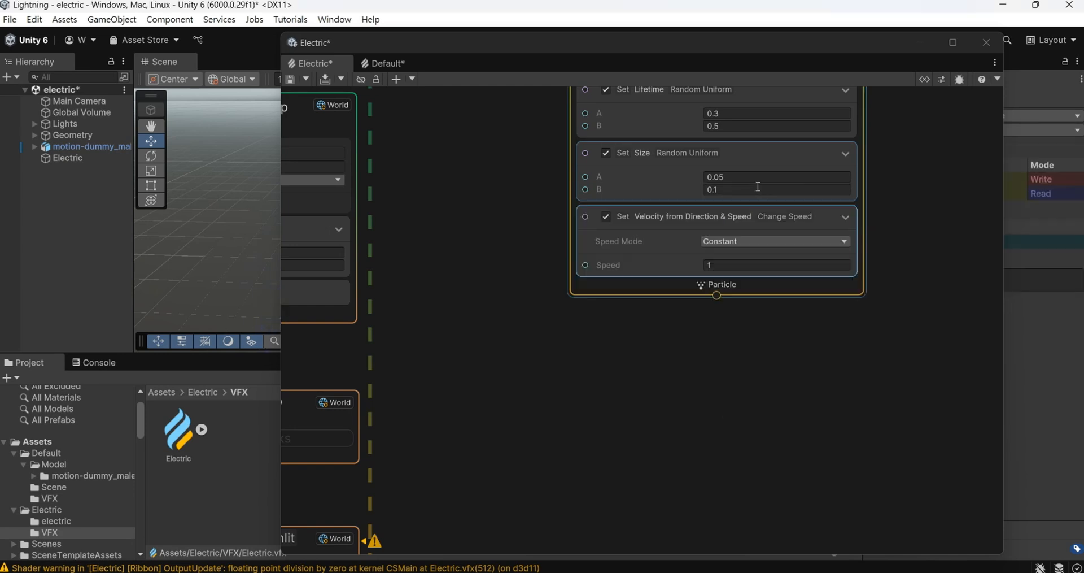
Set the velocity block's Composition to Add and its Speed Mode to Random with a Min Speed of 3
{"action": "left_click_drag", "start_coordinate": [890, 52], "coordinate": [791, 113]}
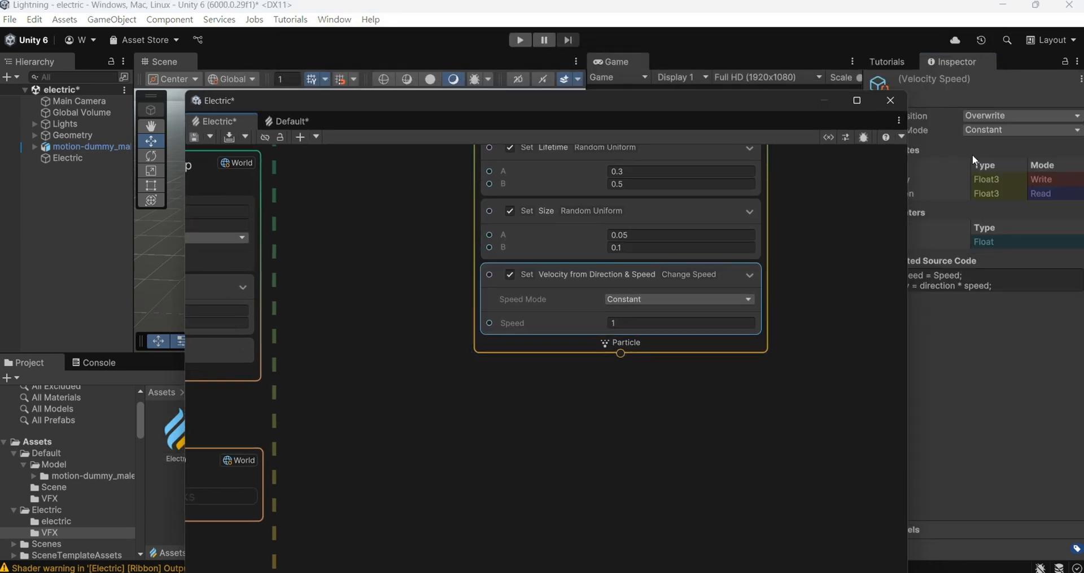
{"action": "left_click", "coordinate": [1000, 116]}
{"action": "left_click", "coordinate": [998, 147]}
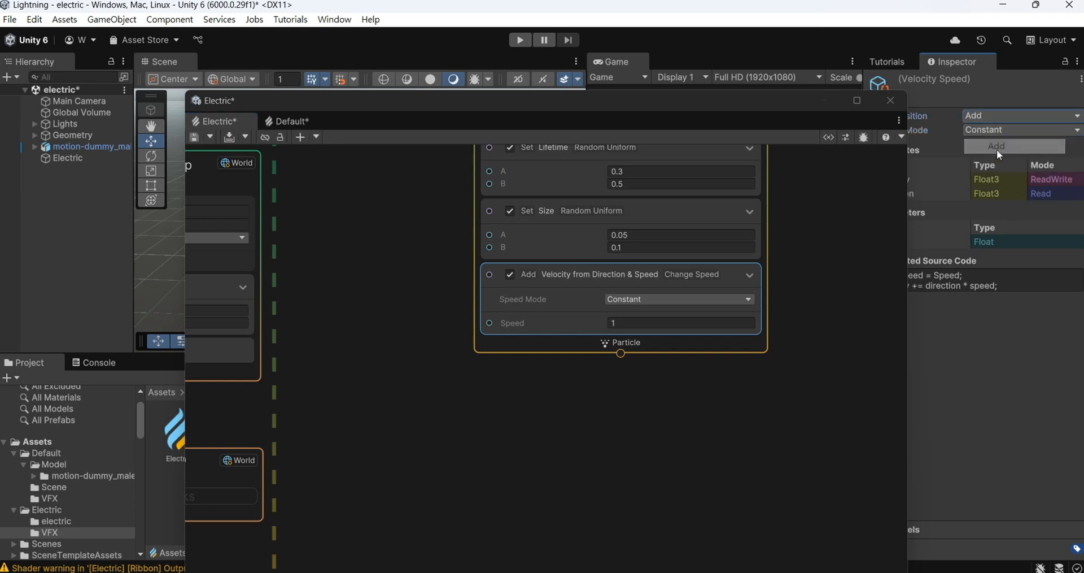
{"action": "left_click", "coordinate": [659, 304]}
{"action": "left_click", "coordinate": [1029, 270]}
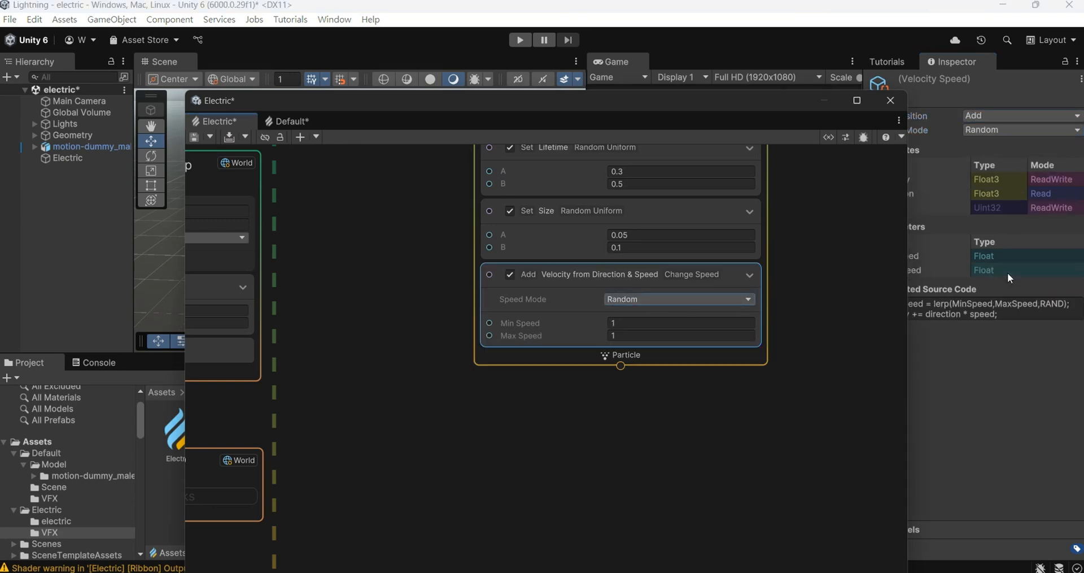
{"action": "type", "text": "3"}
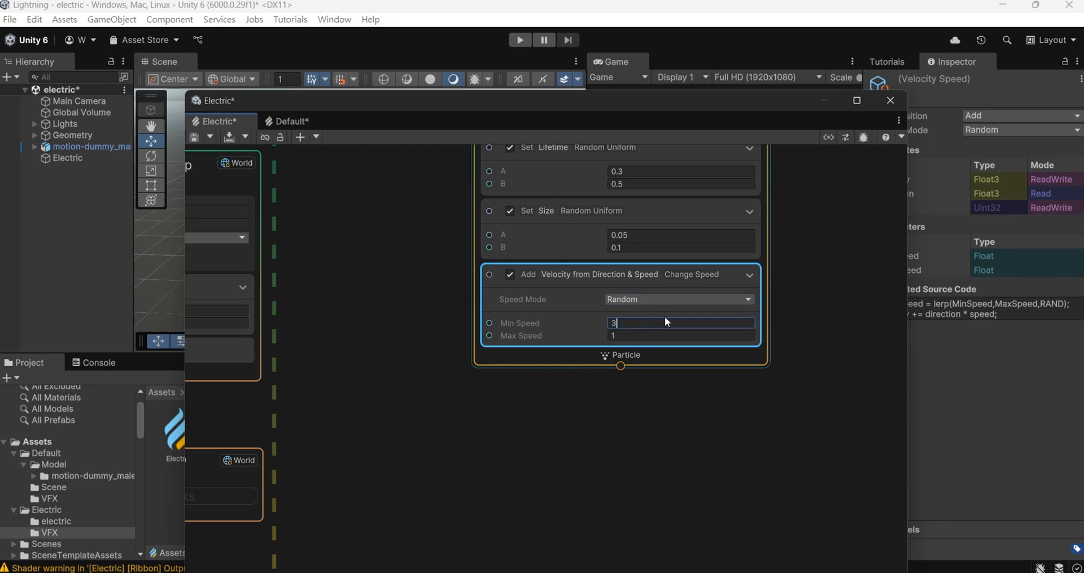
Create an Update Particle context connected to the output of the new Initialize Particle context
{"action": "middle_click_drag", "start_coordinate": [618, 437], "coordinate": [667, 295]}
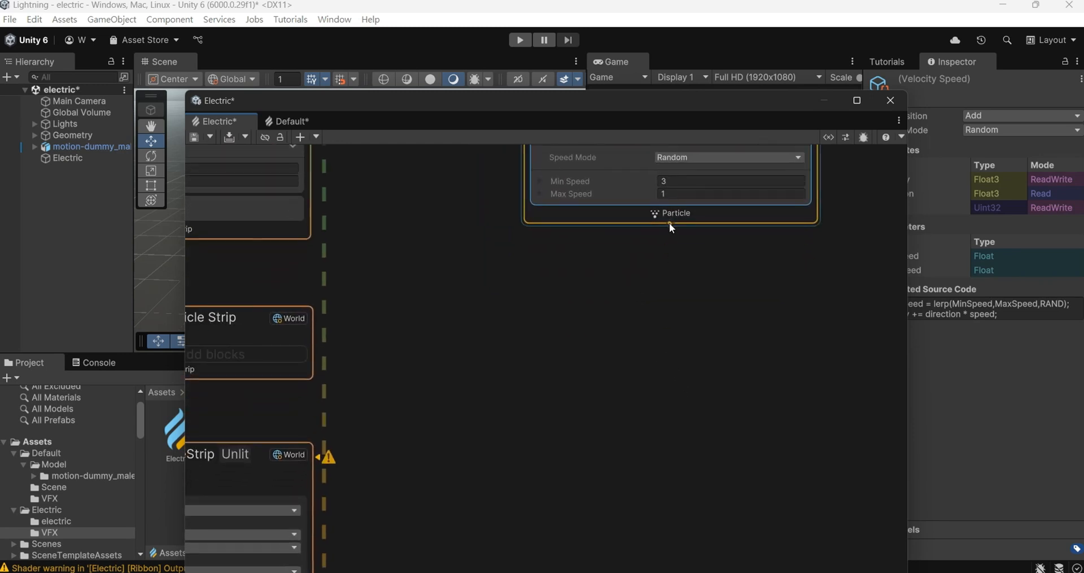
{"action": "left_click_drag", "start_coordinate": [670, 224], "coordinate": [665, 268]}
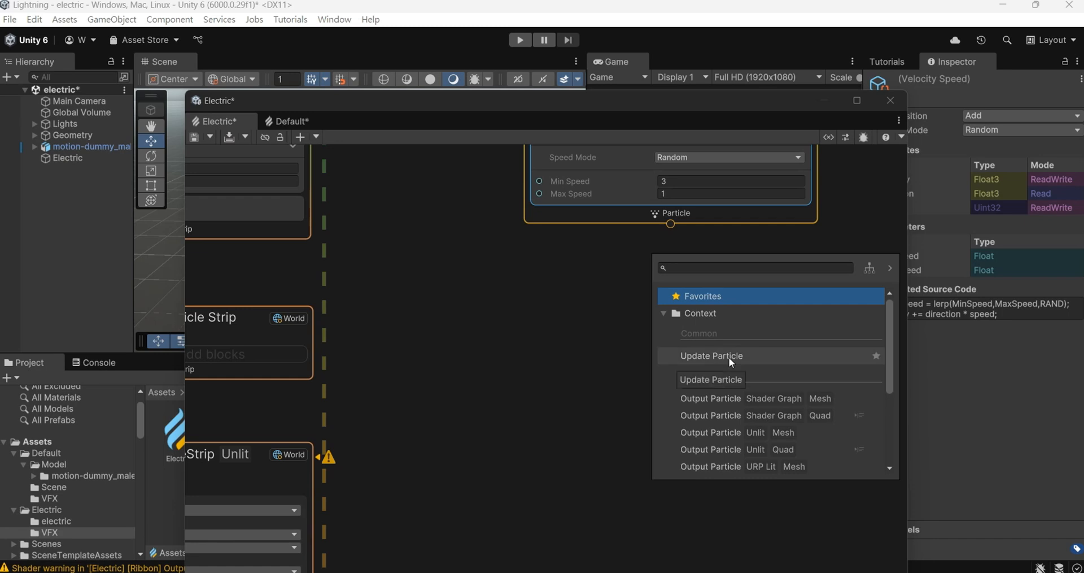
{"action": "double_click", "coordinate": [730, 357]}
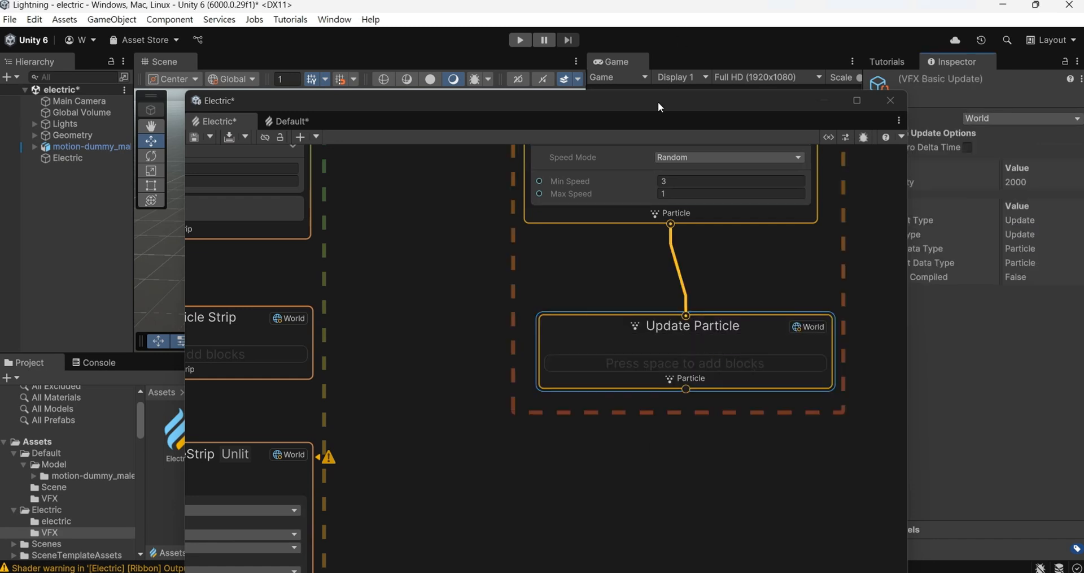
Move the Update Particle context closer to the Initialize context and add a Gravity block to it
{"action": "left_click_drag", "start_coordinate": [660, 106], "coordinate": [862, 77]}
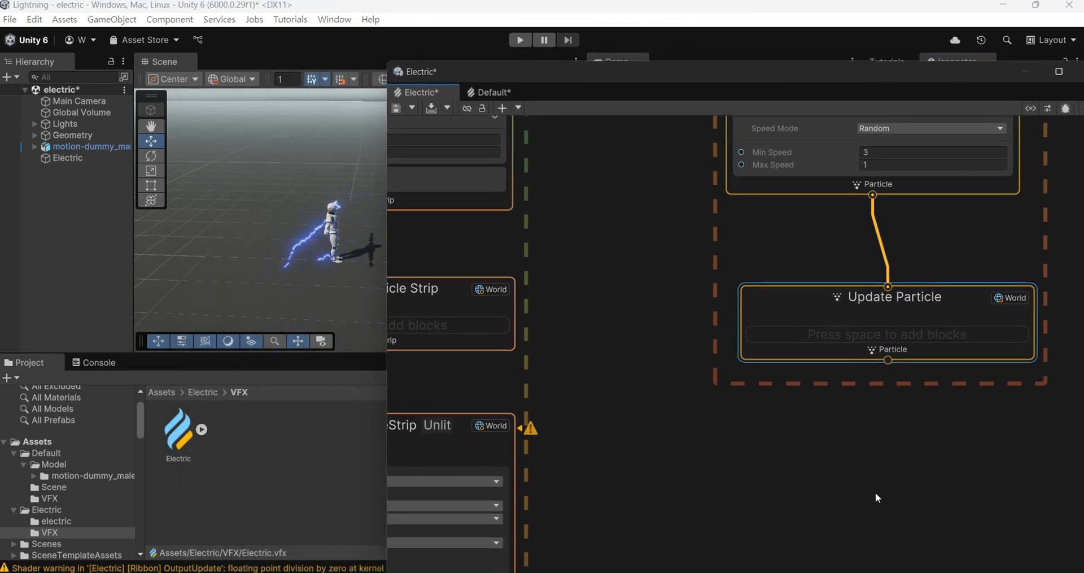
{"action": "left_click", "coordinate": [876, 340]}
{"action": "left_click_drag", "start_coordinate": [875, 340], "coordinate": [864, 283]}
{"action": "right_click", "coordinate": [864, 284]}
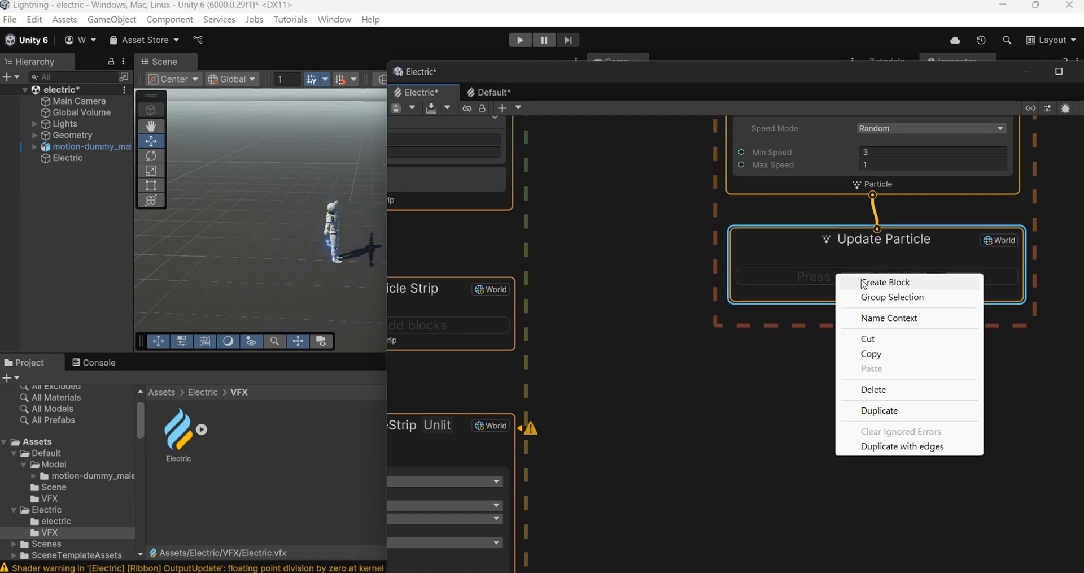
{"action": "left_click", "coordinate": [864, 282]}
{"action": "type", "text": "gra"}
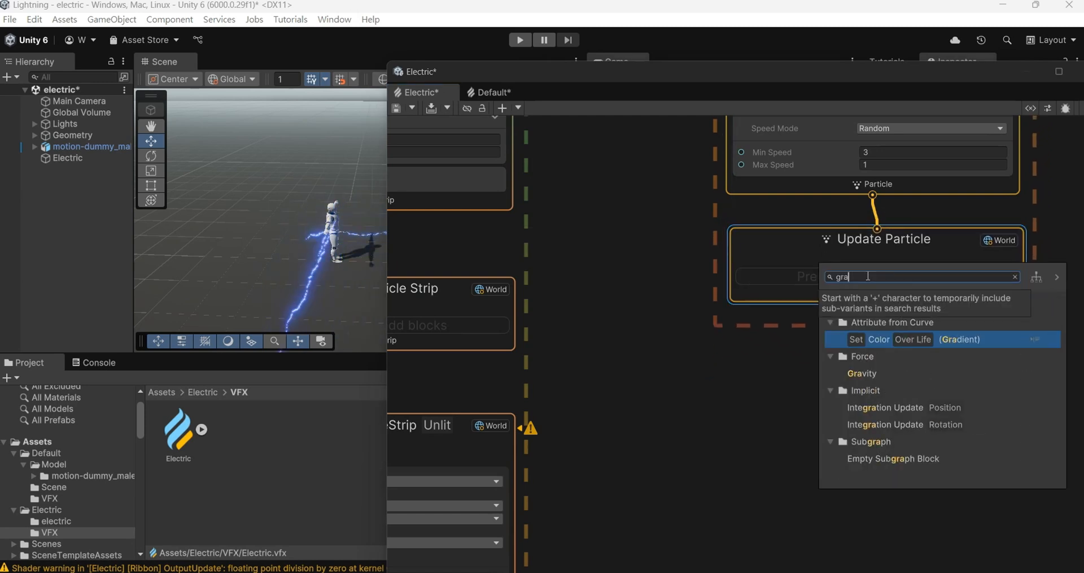
{"action": "type", "text": "v"}
{"action": "key", "text": "Return"}
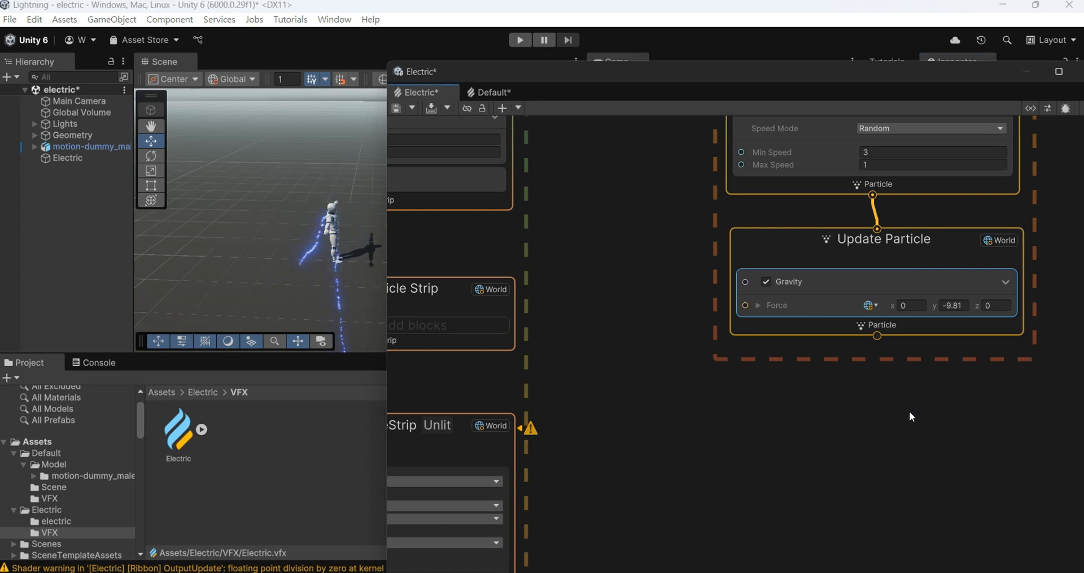
Create an Output Particle Unlit Quad context connected to the output of the Update Particle context
{"action": "middle_click_drag", "start_coordinate": [912, 416], "coordinate": [866, 314]}
{"action": "left_click_drag", "start_coordinate": [840, 222], "coordinate": [863, 301]}
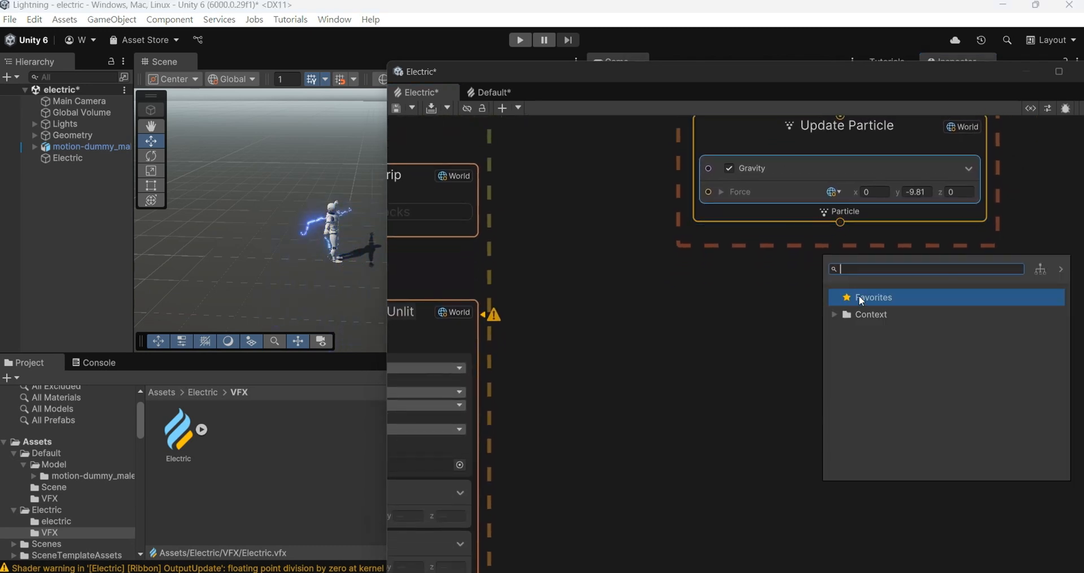
{"action": "left_click", "coordinate": [834, 314]}
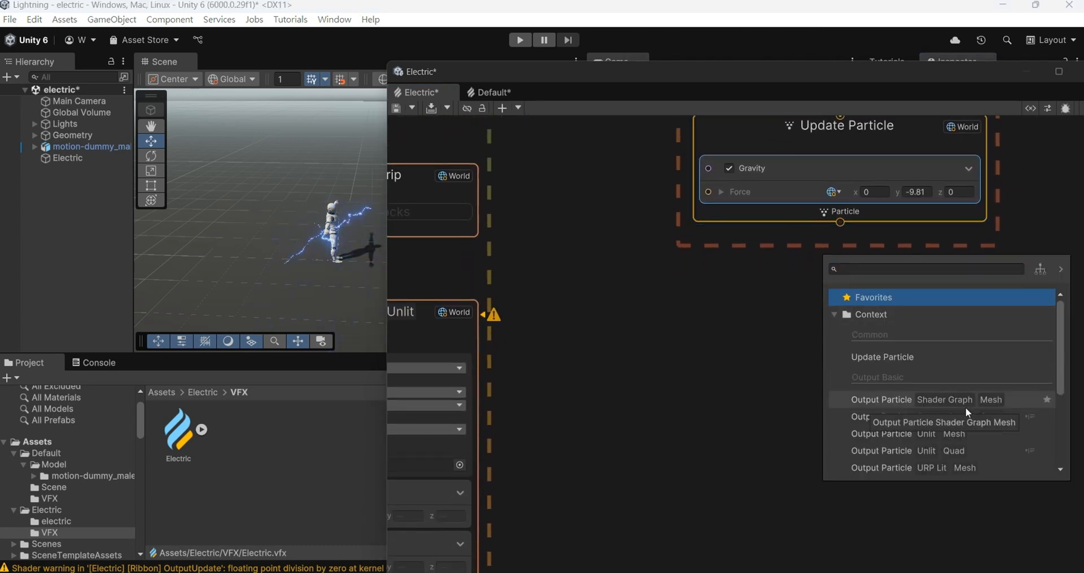
{"action": "double_click", "coordinate": [971, 453]}
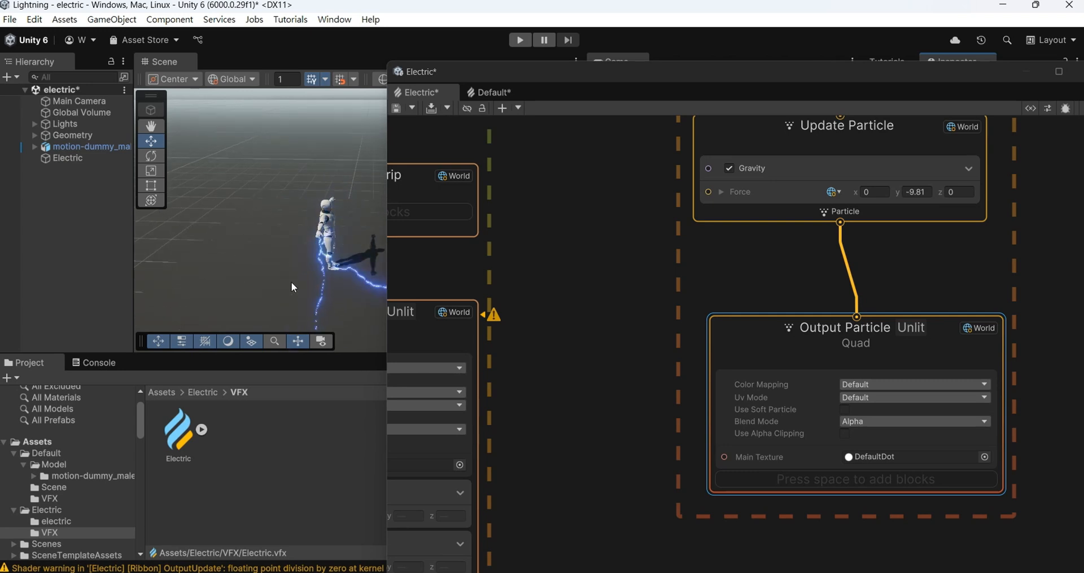
Set the Main Texture of the new quad output to White1px
{"action": "scroll", "coordinate": [293, 281], "scroll_direction": "up", "scroll_amount": 4}
{"action": "middle_click_drag", "start_coordinate": [296, 280], "coordinate": [297, 180]}
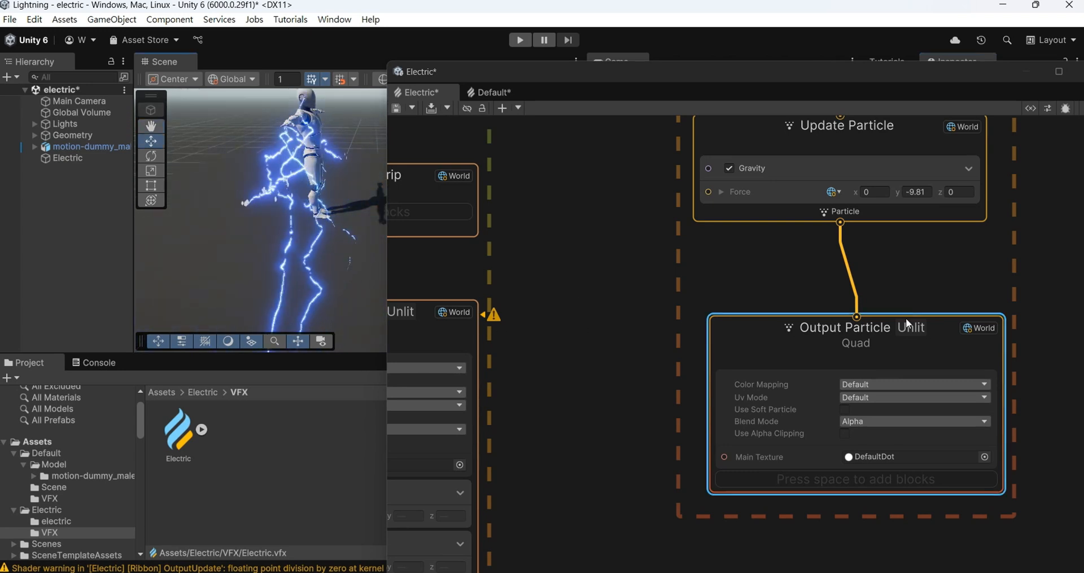
{"action": "left_click", "coordinate": [985, 457]}
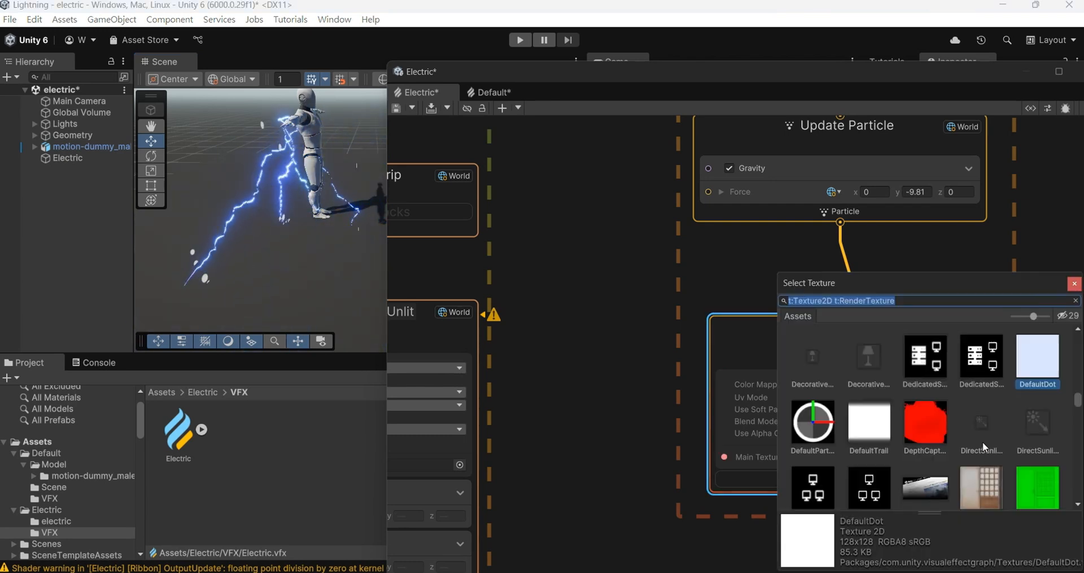
{"action": "type", "text": "whit"}
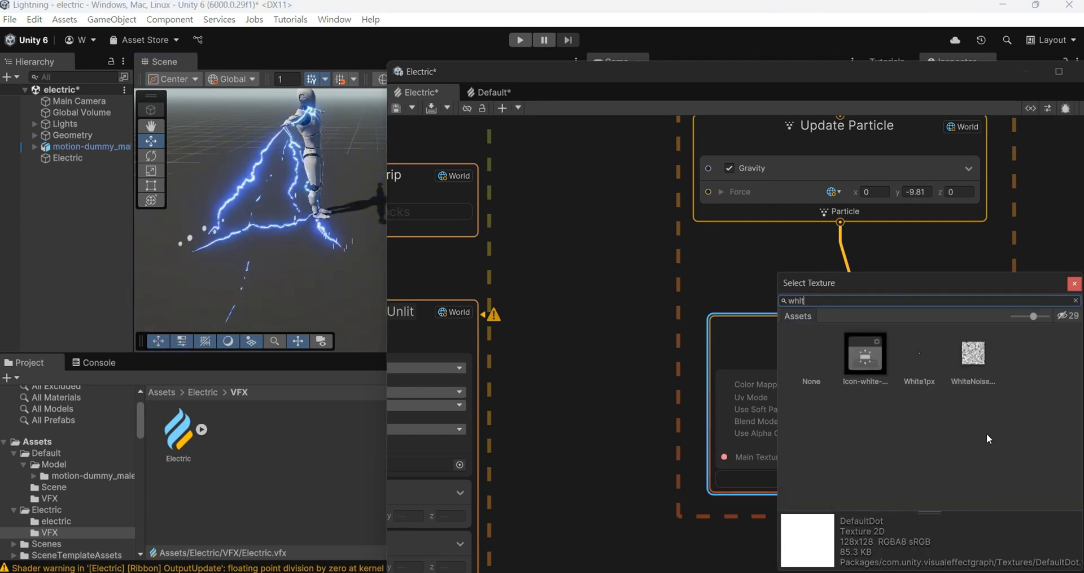
{"action": "double_click", "coordinate": [920, 355]}
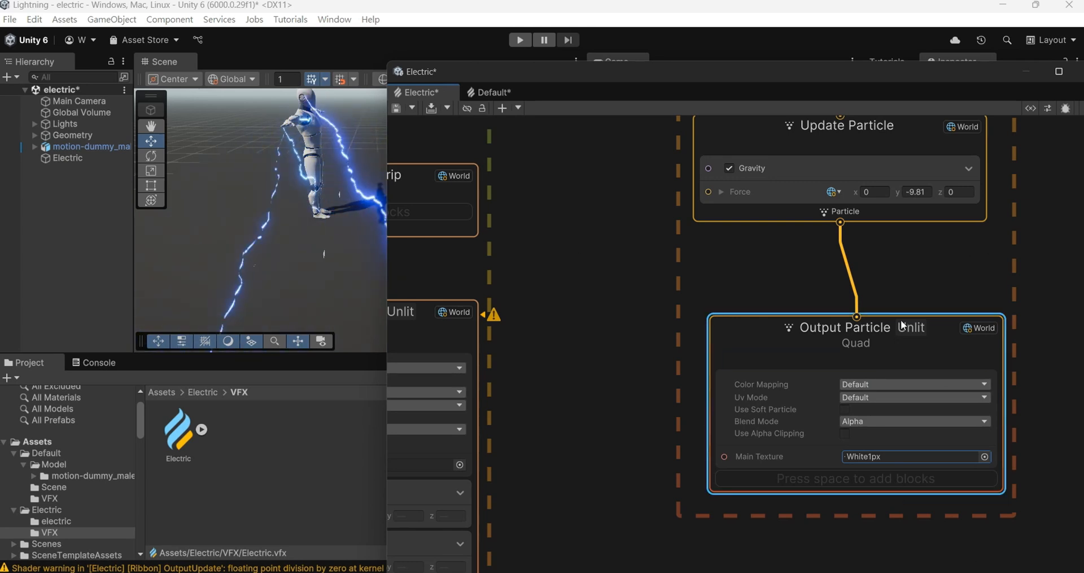
Move the quad output closer to the Update Particle context and add an Orient Along Velocity block to it
{"action": "left_click_drag", "start_coordinate": [893, 314], "coordinate": [875, 259]}
{"action": "right_click", "coordinate": [851, 430]}
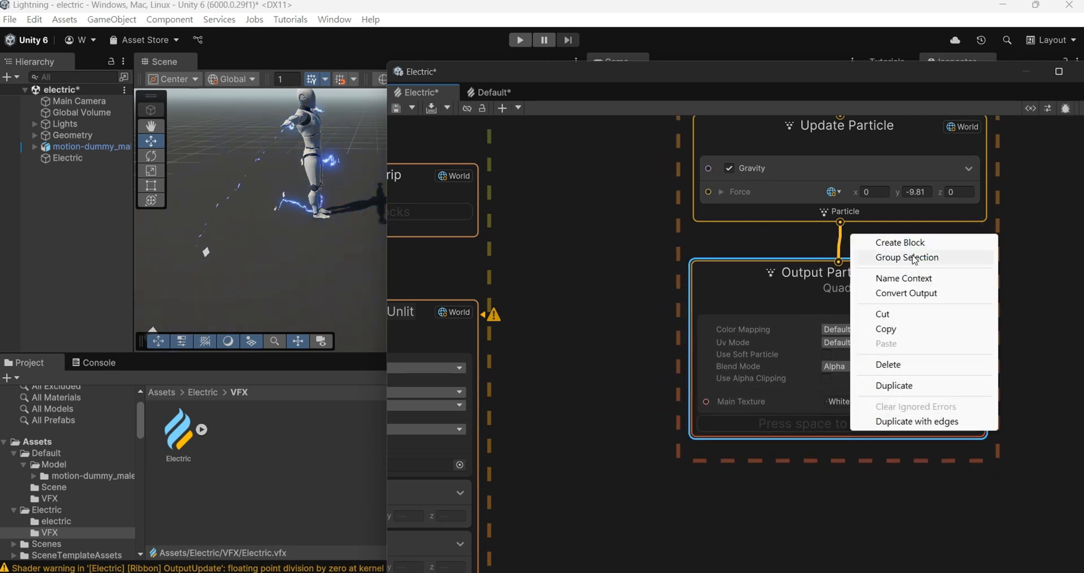
{"action": "left_click", "coordinate": [908, 240]}
{"action": "type", "text": "orie"}
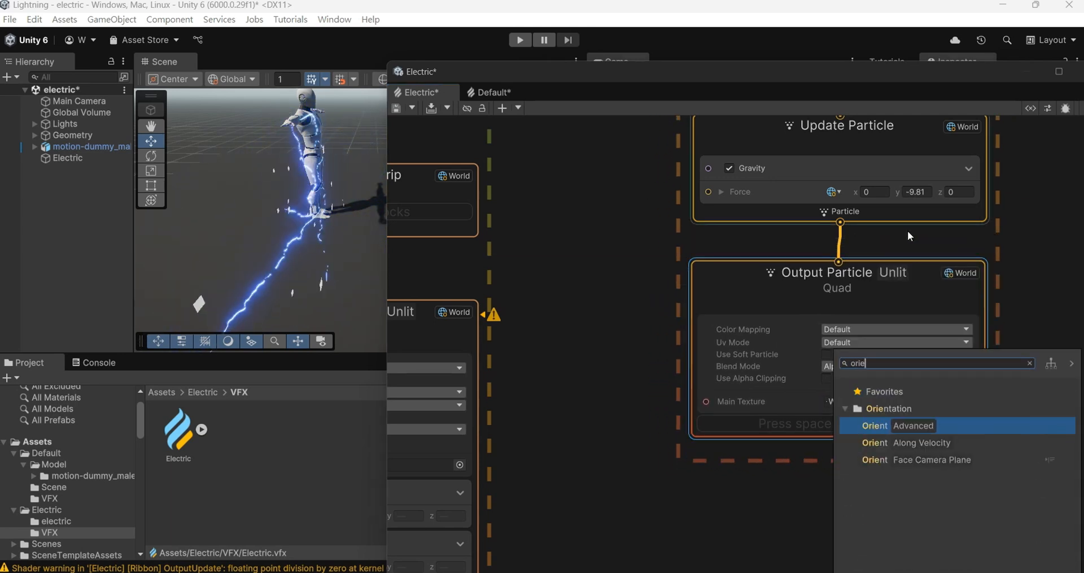
{"action": "key", "text": "Down"}
{"action": "key", "text": "Return"}
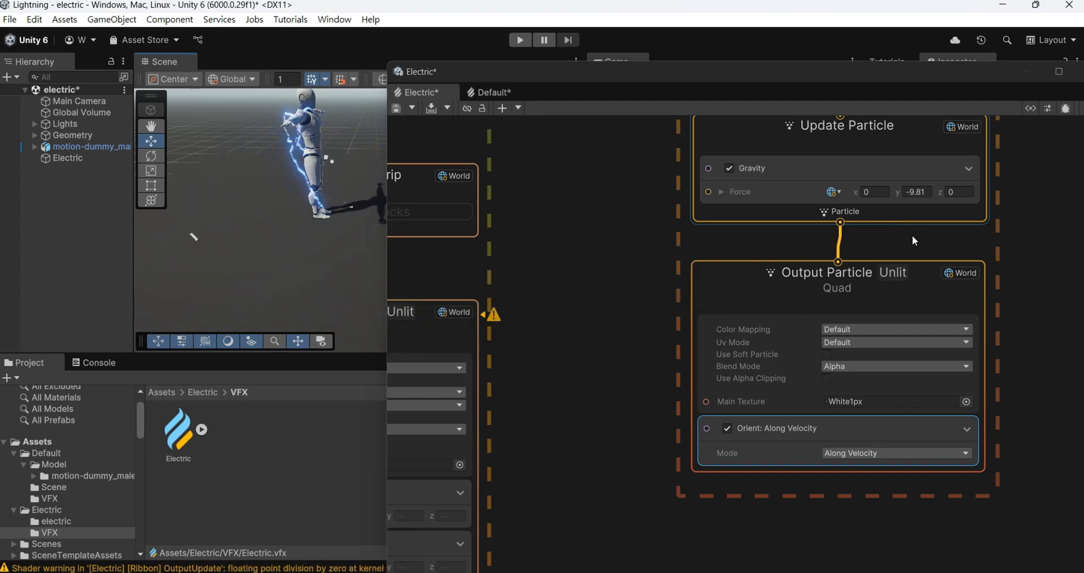
Add a Set Scale block below the Orient Along Velocity block in the quad output
{"action": "right_click", "coordinate": [871, 472]}
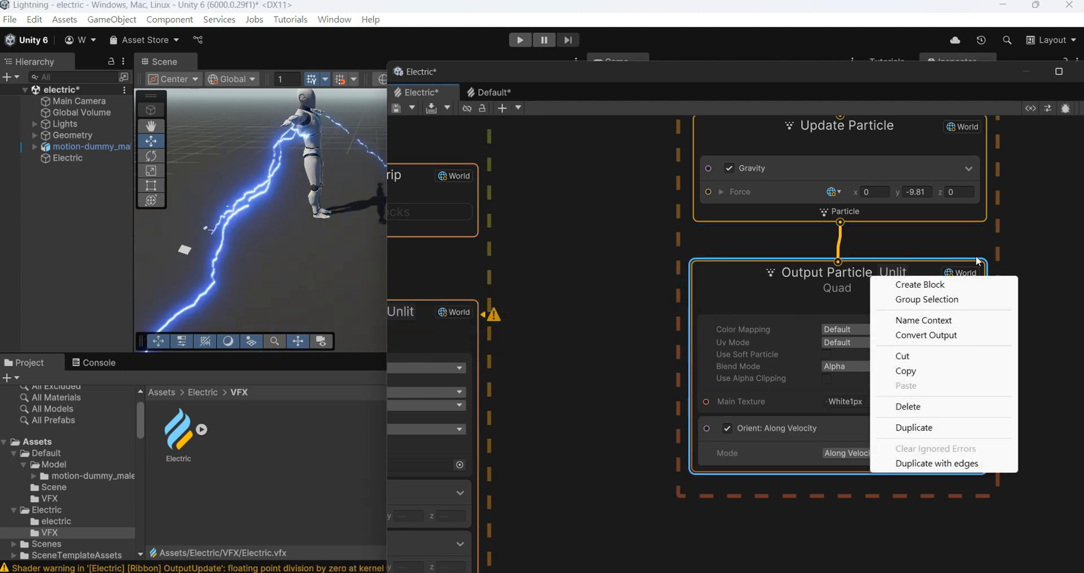
{"action": "left_click", "coordinate": [961, 289]}
{"action": "type", "text": "set "}
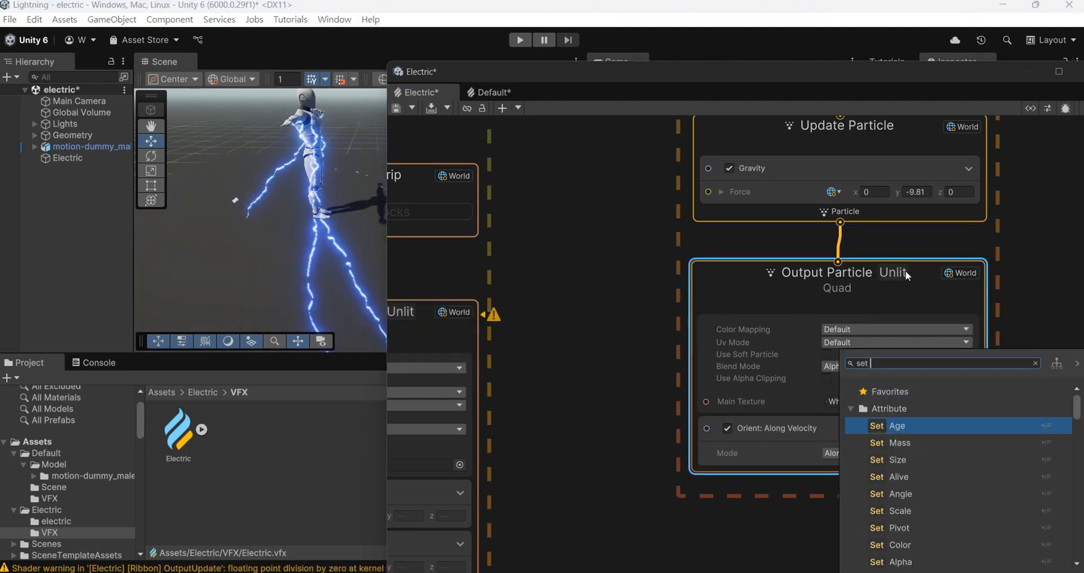
{"action": "type", "text": "scale"}
{"action": "key", "text": "Return"}
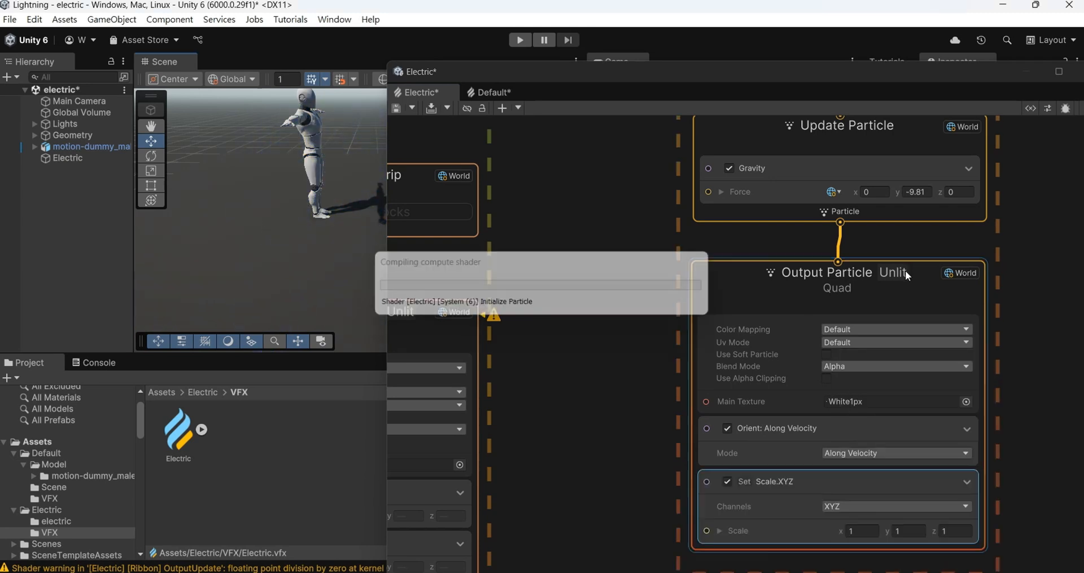
{"action": "middle_click_drag", "start_coordinate": [1010, 481], "coordinate": [1015, 352]}
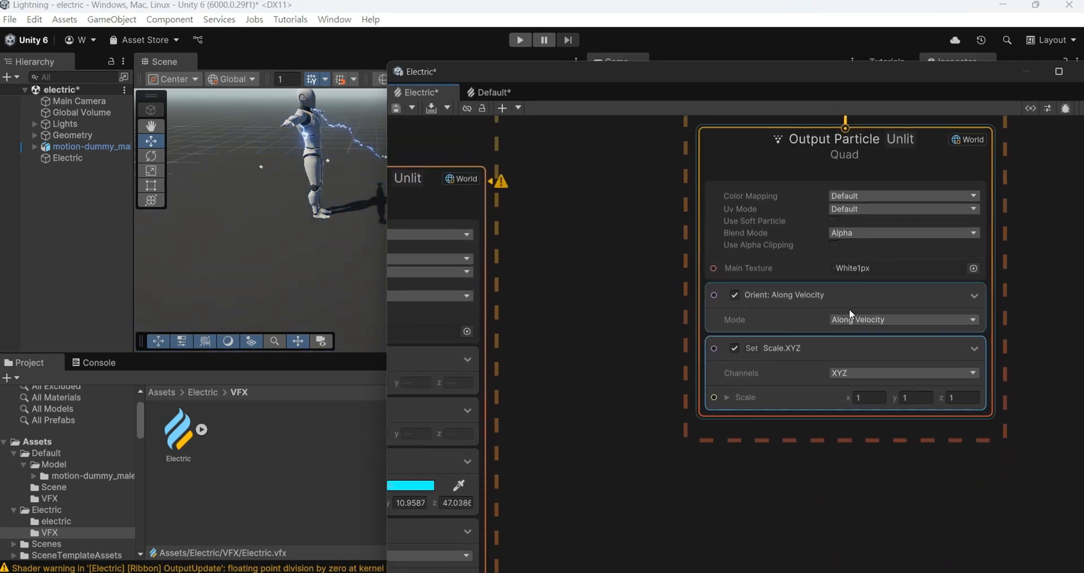
Restrict the Set Scale block in the quad output to the X channel
{"action": "left_click", "coordinate": [859, 320]}
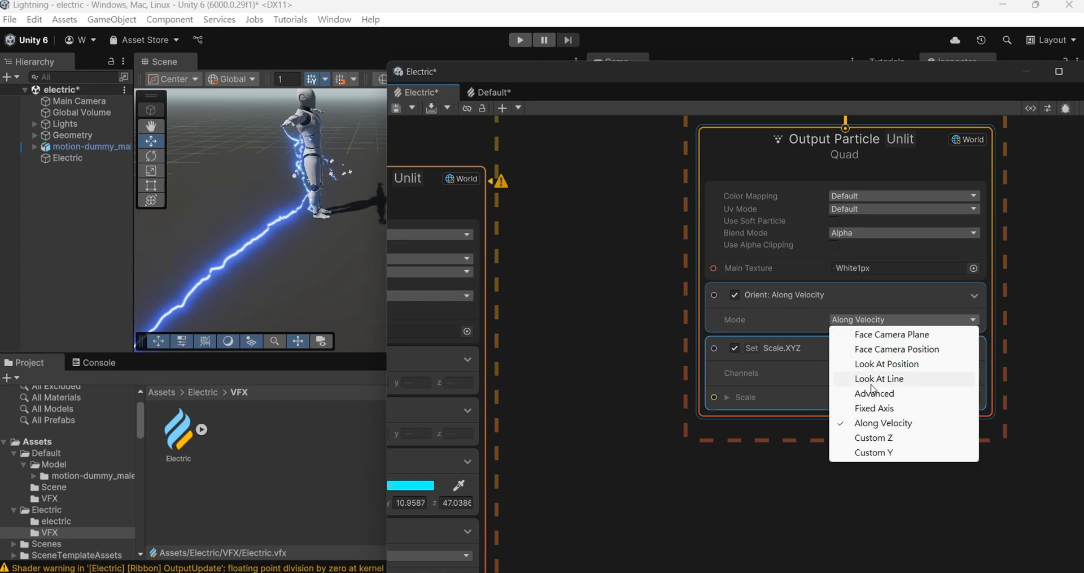
{"action": "left_click", "coordinate": [1035, 394]}
{"action": "left_click", "coordinate": [924, 373]}
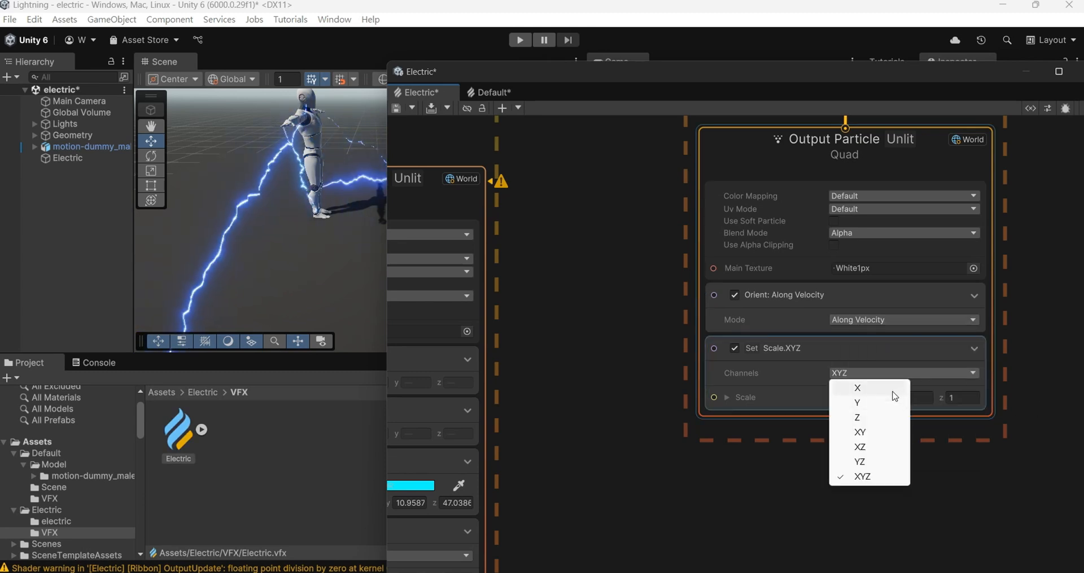
{"action": "left_click", "coordinate": [892, 387]}
Set the scale of the Set Scale.X block to 0.13 after trying 0.12, 0.5 and 0.2
{"action": "left_click", "coordinate": [883, 397]}
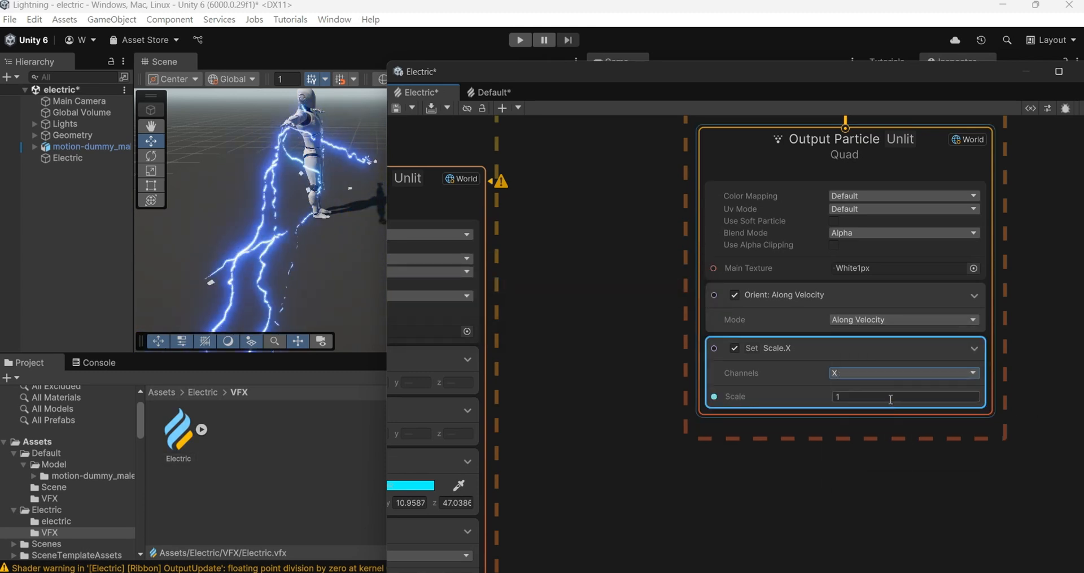
{"action": "type", "text": ".1"}
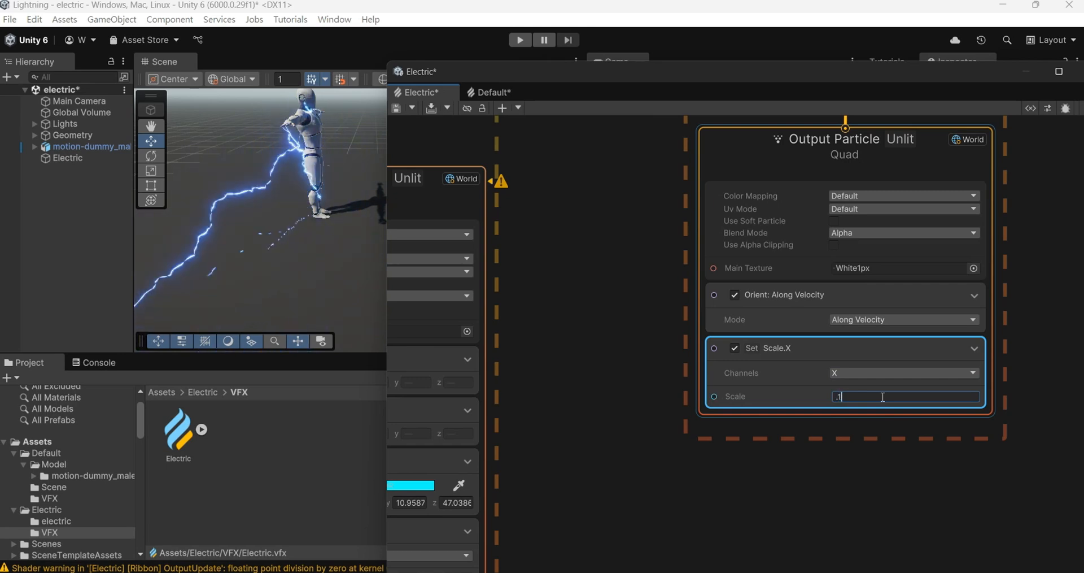
{"action": "type", "text": "2"}
{"action": "left_click_drag", "start_coordinate": [883, 397], "coordinate": [753, 386]}
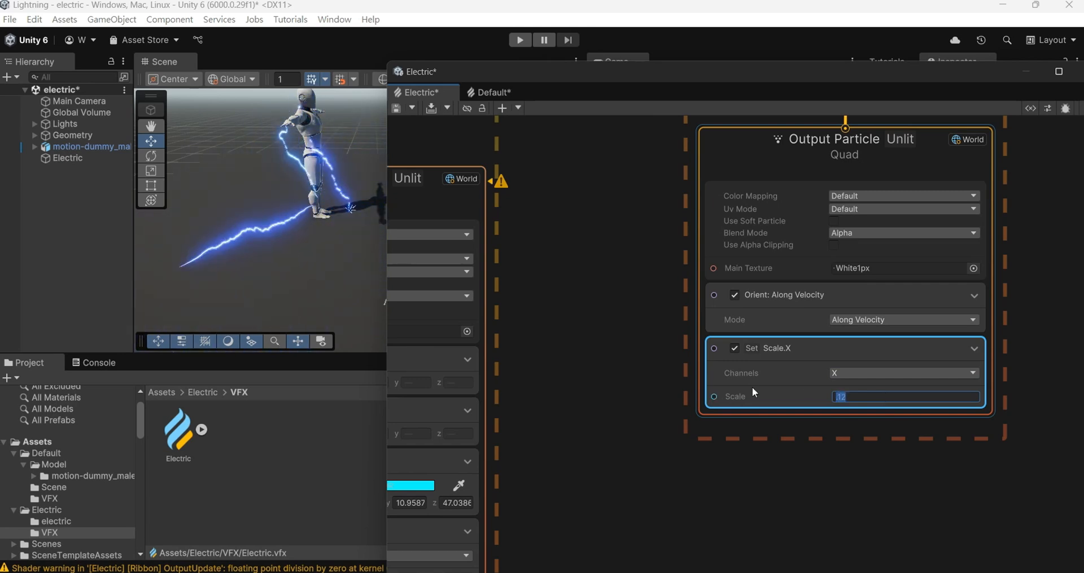
{"action": "type", "text": ".5"}
{"action": "left_click_drag", "start_coordinate": [855, 397], "coordinate": [832, 396]}
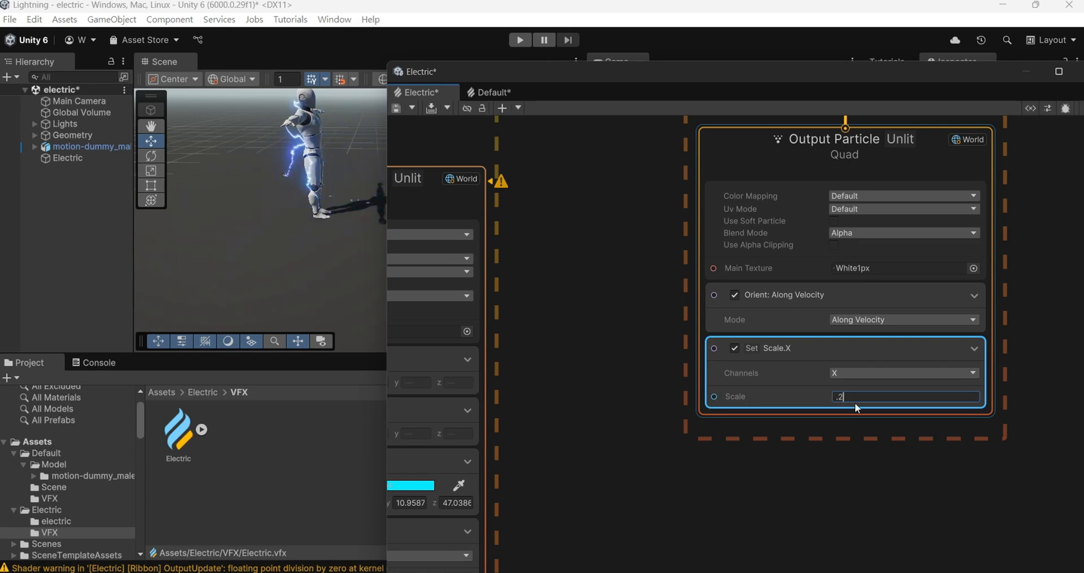
{"action": "type", "text": ".2"}
{"action": "middle_click_drag", "start_coordinate": [310, 278], "coordinate": [305, 232]}
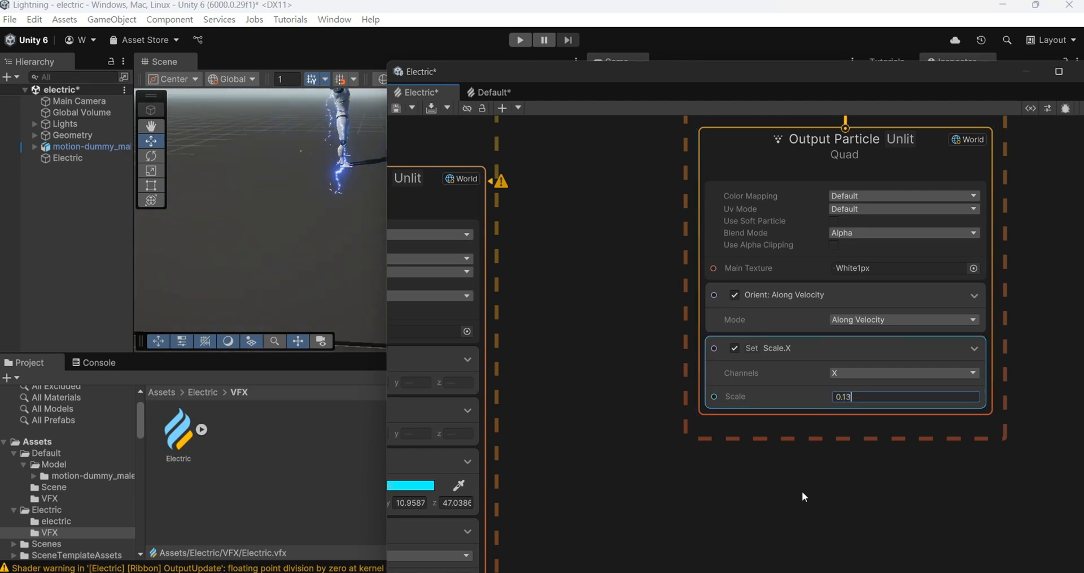
{"action": "left_click", "coordinate": [859, 421]}
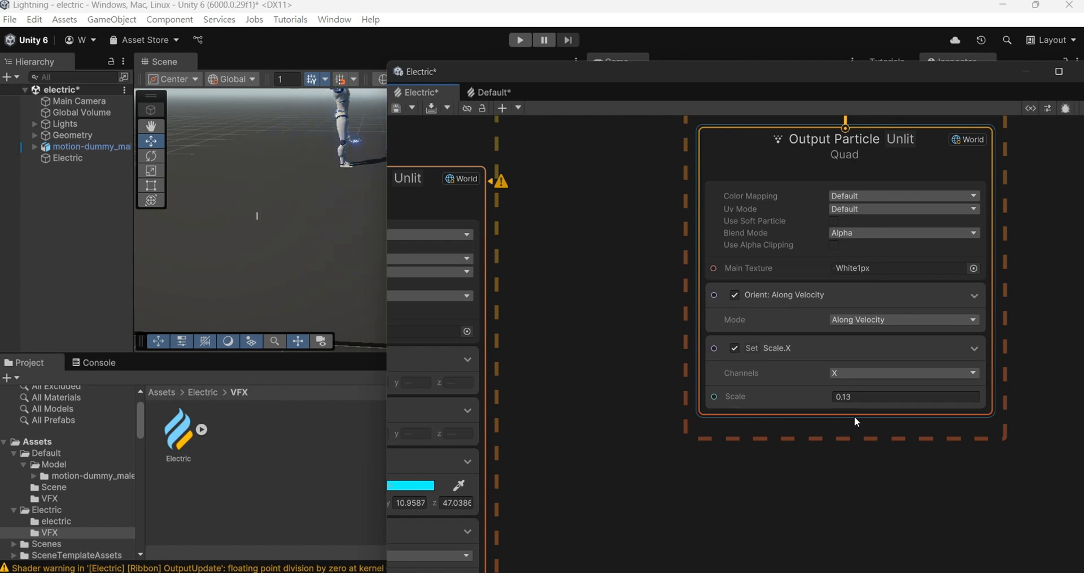
Add a Set Scale Over Life block below the Set Scale.X block in the quad output
{"action": "right_click", "coordinate": [852, 414]}
{"action": "left_click", "coordinate": [918, 223]}
{"action": "type", "text": "s"}
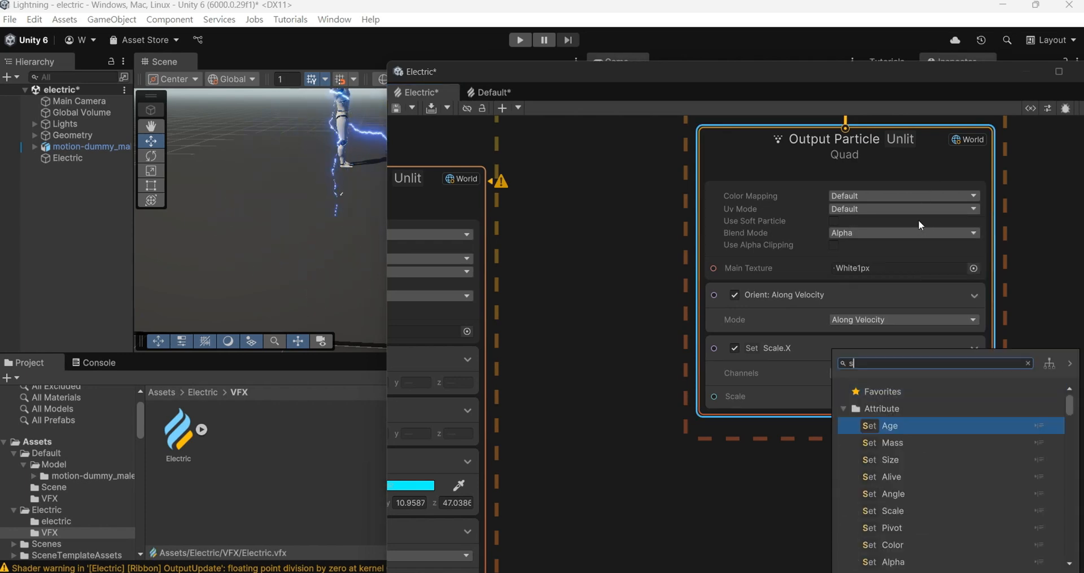
{"action": "type", "text": "et sca"}
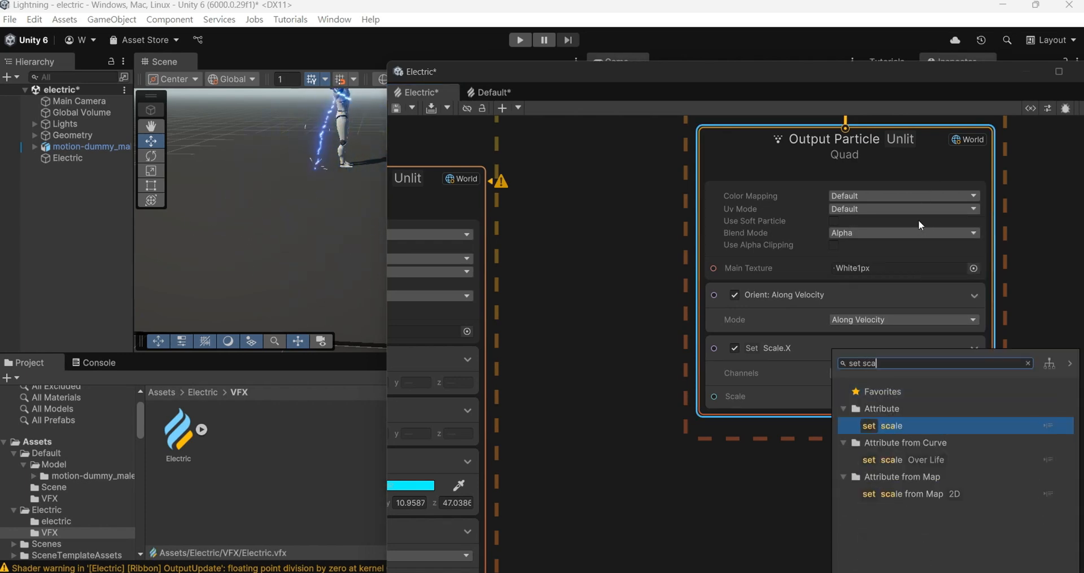
{"action": "type", "text": "le over"}
{"action": "key", "text": "Return"}
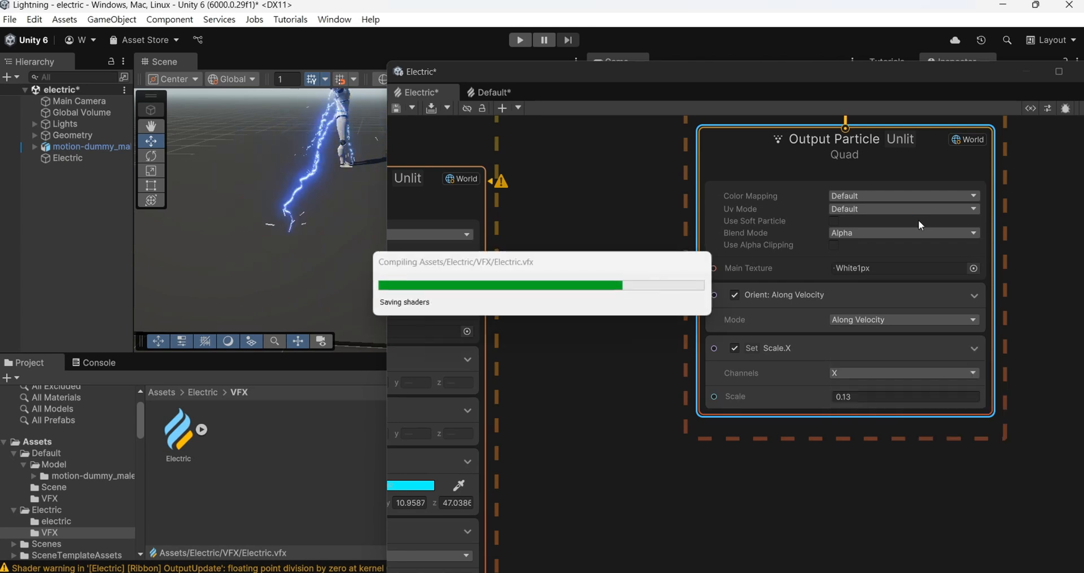
{"action": "left_click", "coordinate": [865, 446]}
{"action": "left_click", "coordinate": [889, 422]}
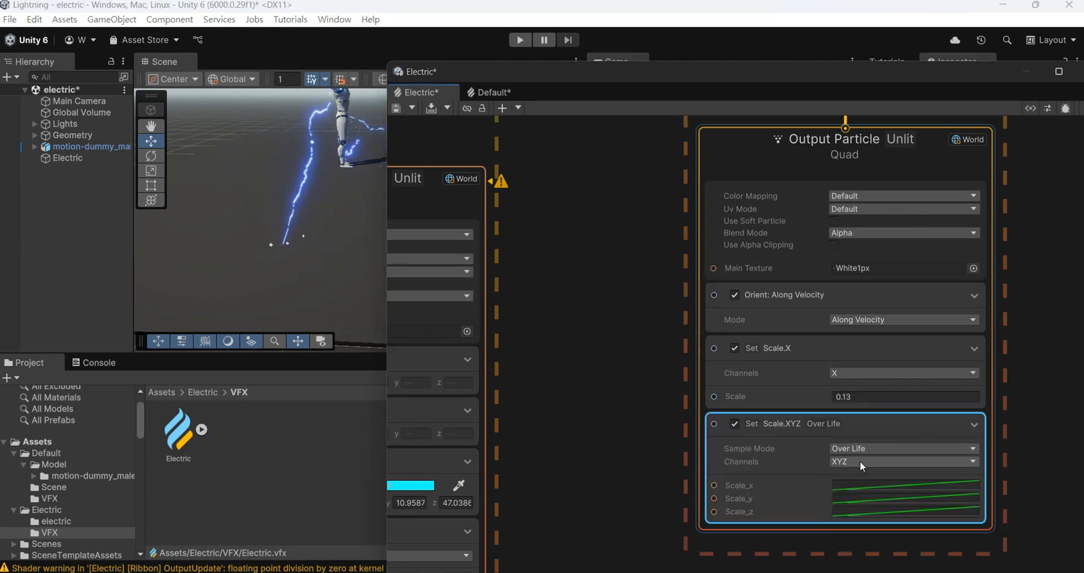
Limit the new scale block to the Y channel, sample it By Speed and inspect its scale curve
{"action": "left_click", "coordinate": [859, 461]}
{"action": "left_click", "coordinate": [1021, 461]}
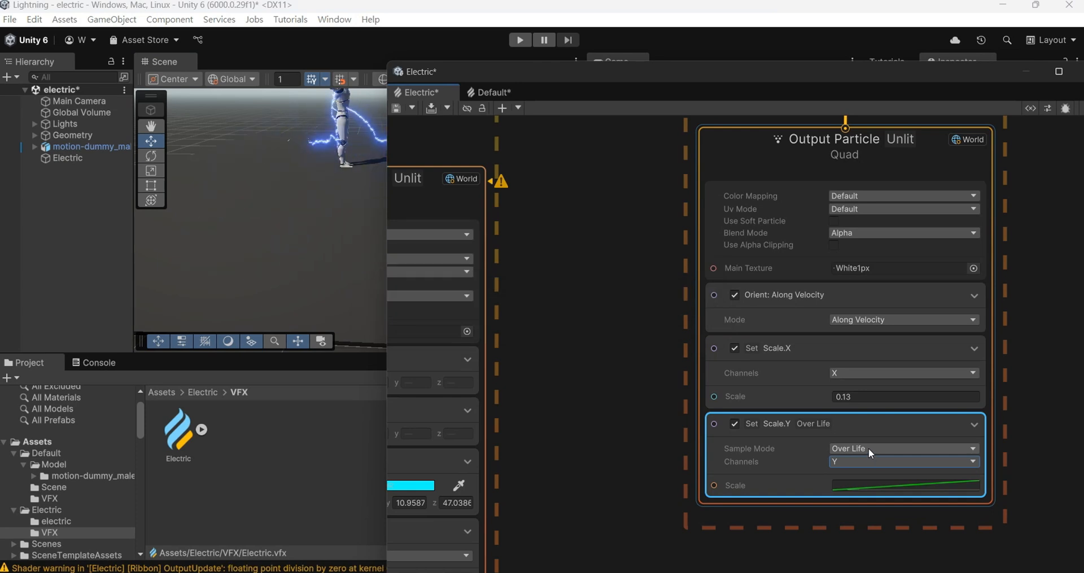
{"action": "left_click", "coordinate": [868, 448]}
{"action": "left_click", "coordinate": [873, 478]}
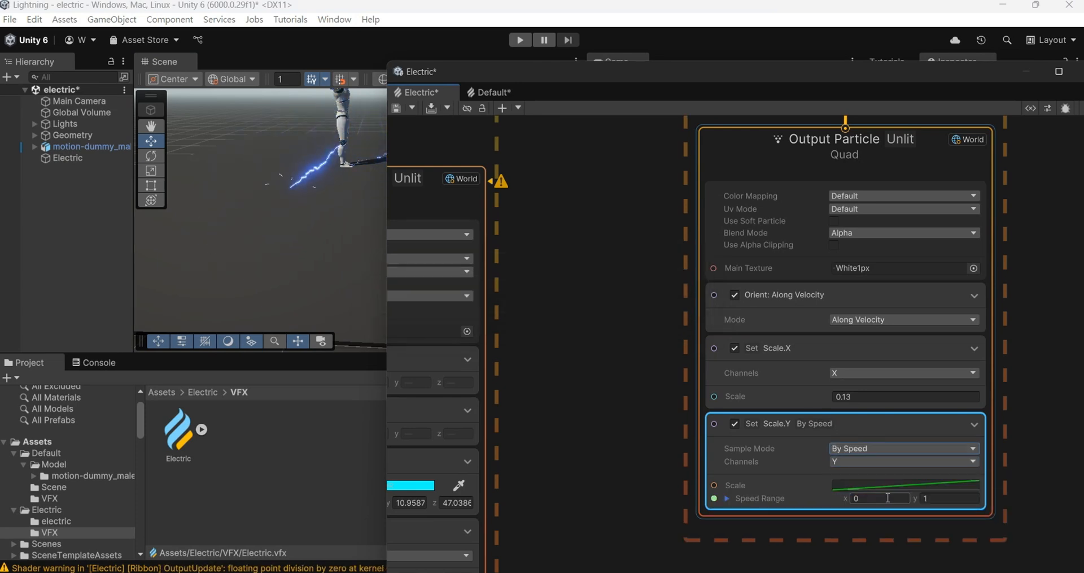
{"action": "left_click", "coordinate": [888, 487]}
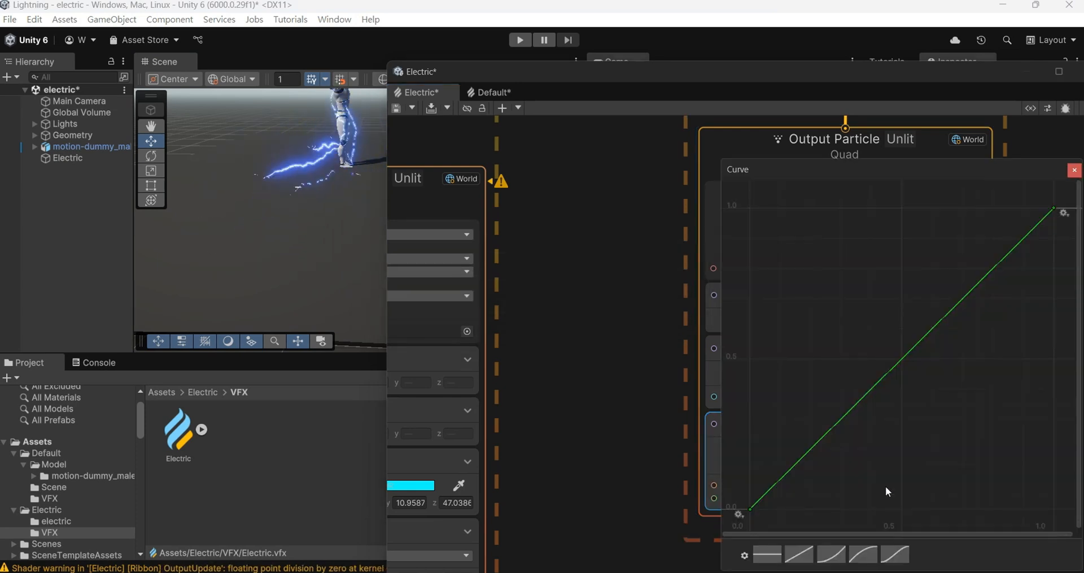
{"action": "left_click", "coordinate": [1073, 172]}
Add a Set Color block at the end of the quad output
{"action": "scroll", "coordinate": [1003, 410], "scroll_direction": "down", "scroll_amount": 5}
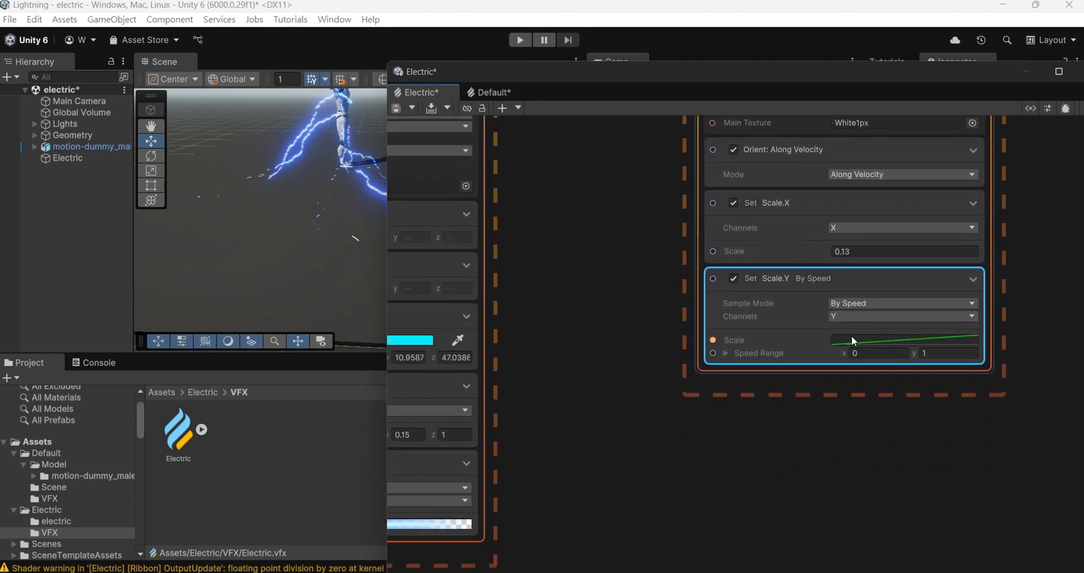
{"action": "right_click", "coordinate": [843, 369]}
{"action": "left_click", "coordinate": [864, 377]}
{"action": "type", "text": "se"}
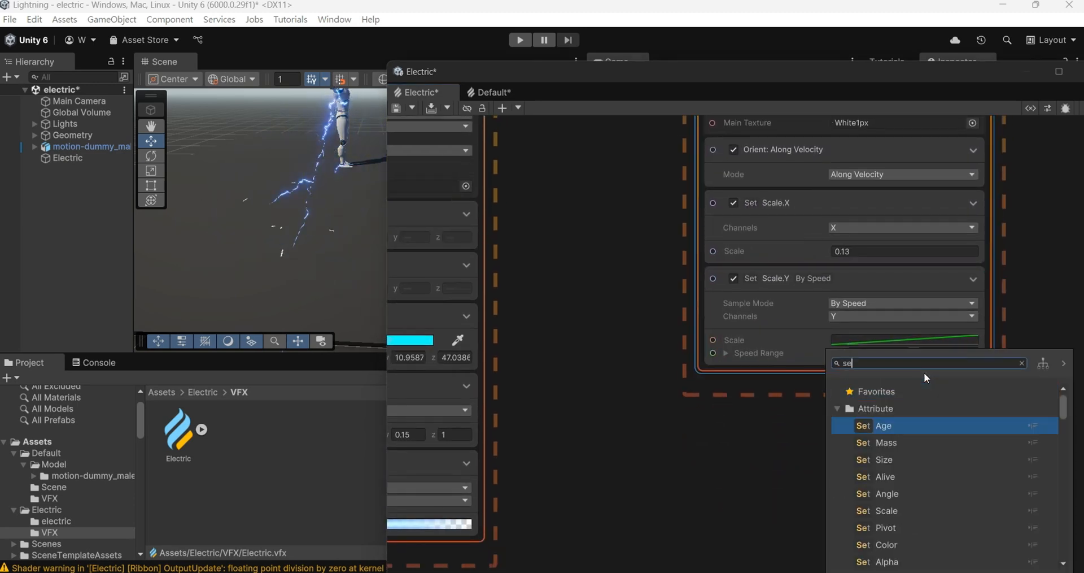
{"action": "type", "text": "t colo"}
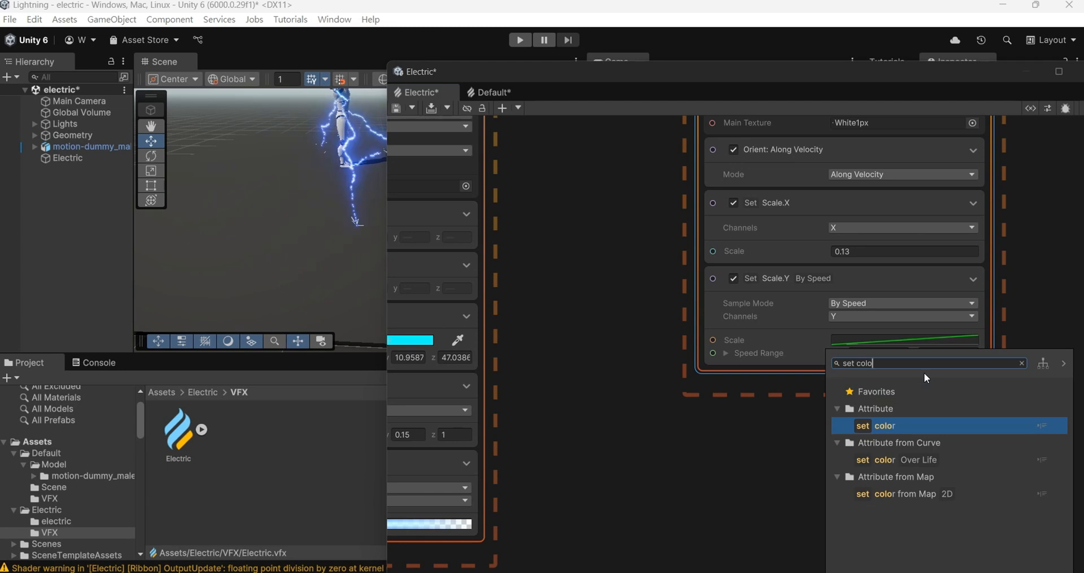
{"action": "key", "text": "Return"}
Copy the cyan color value from the particle strip output's Set Color block into the quad output's Set Color block
{"action": "scroll", "coordinate": [629, 307], "scroll_direction": "down", "scroll_amount": 2}
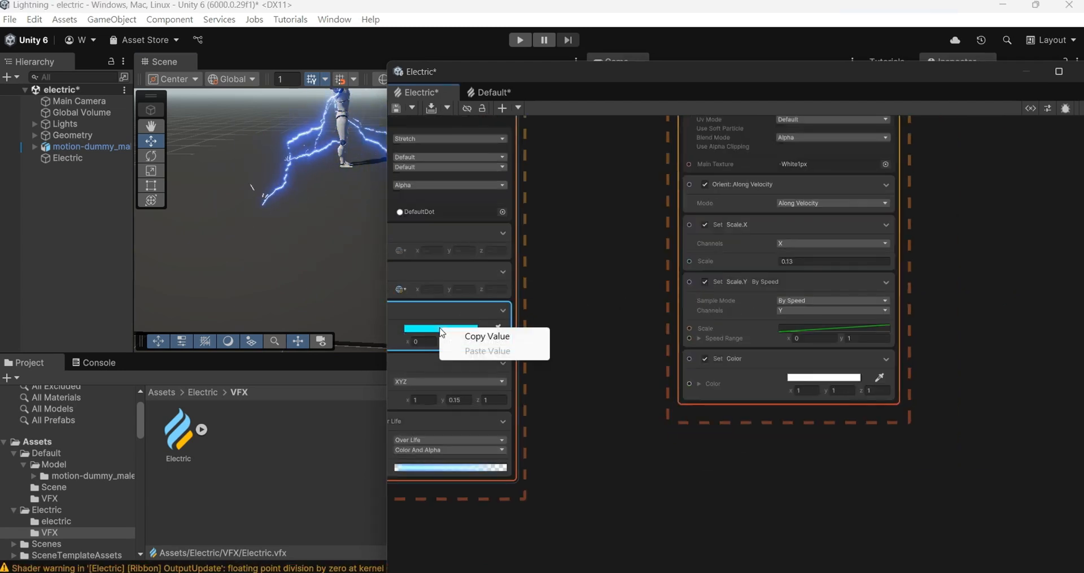
{"action": "left_click", "coordinate": [487, 336]}
{"action": "left_click", "coordinate": [889, 399]}
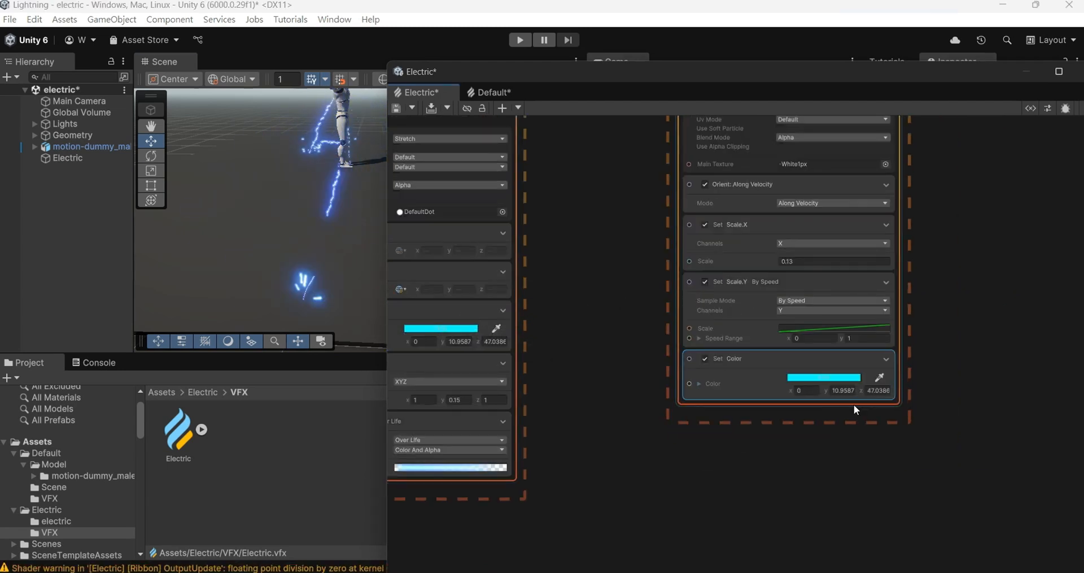
Add a Linear Drag block below the Gravity block in the Update Particle context
{"action": "scroll", "coordinate": [714, 422], "scroll_direction": "up", "scroll_amount": 5}
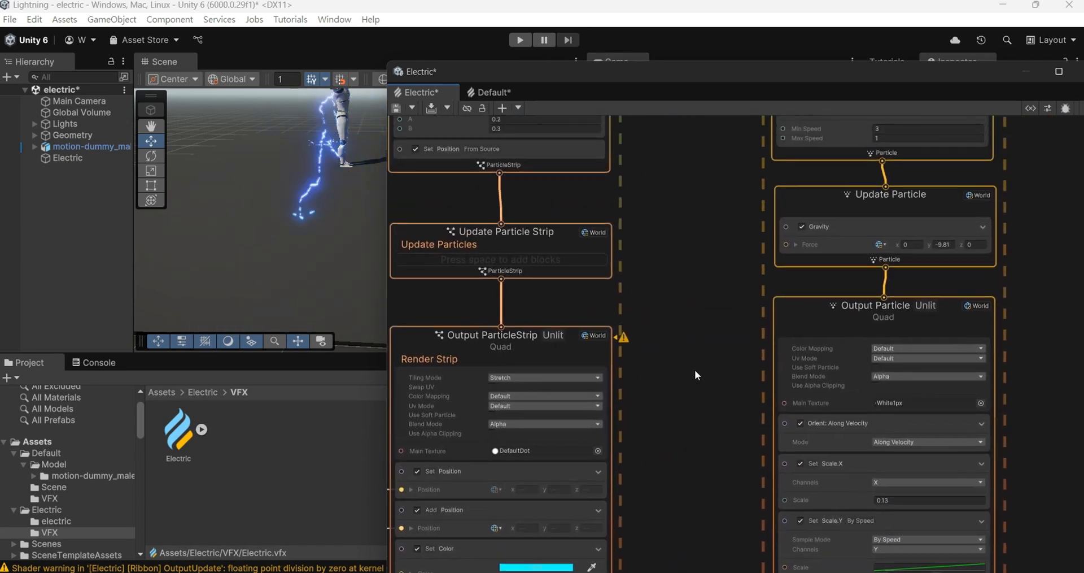
{"action": "scroll", "coordinate": [994, 261], "scroll_direction": "up", "scroll_amount": 4}
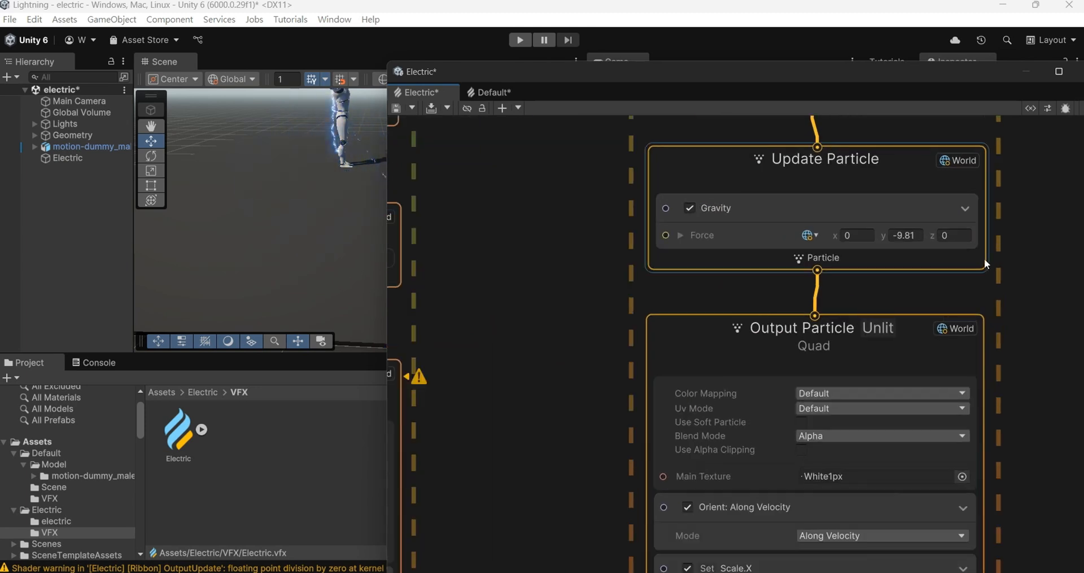
{"action": "right_click", "coordinate": [894, 257]}
{"action": "left_click", "coordinate": [919, 266]}
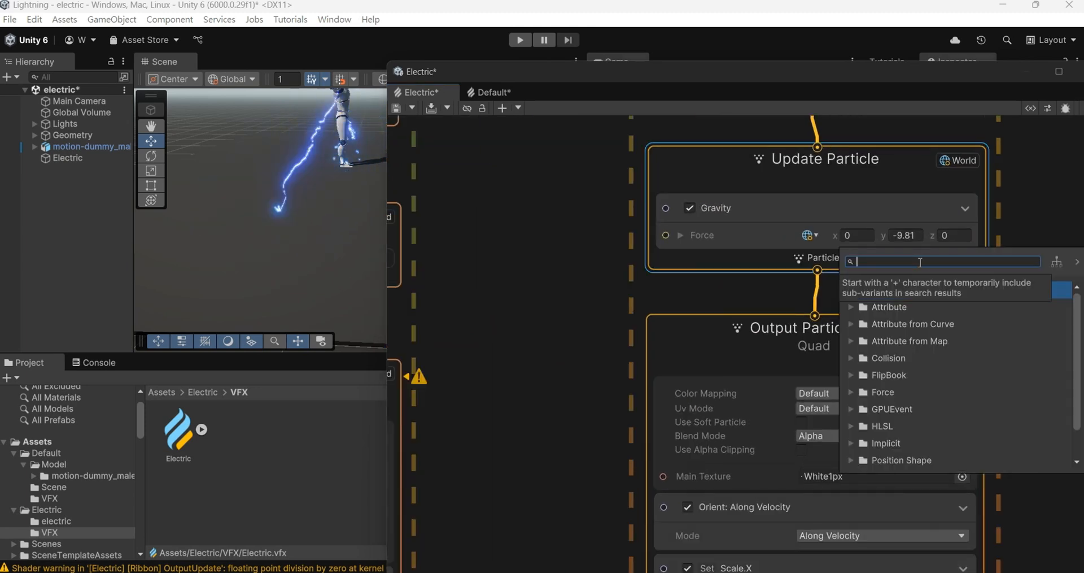
{"action": "type", "text": "linear"}
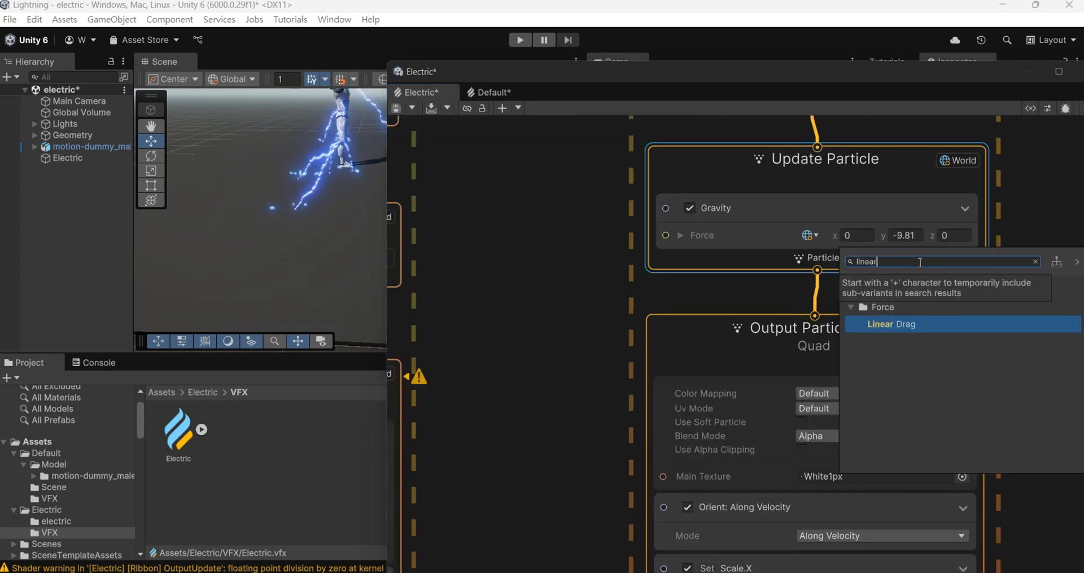
{"action": "key", "text": "Return"}
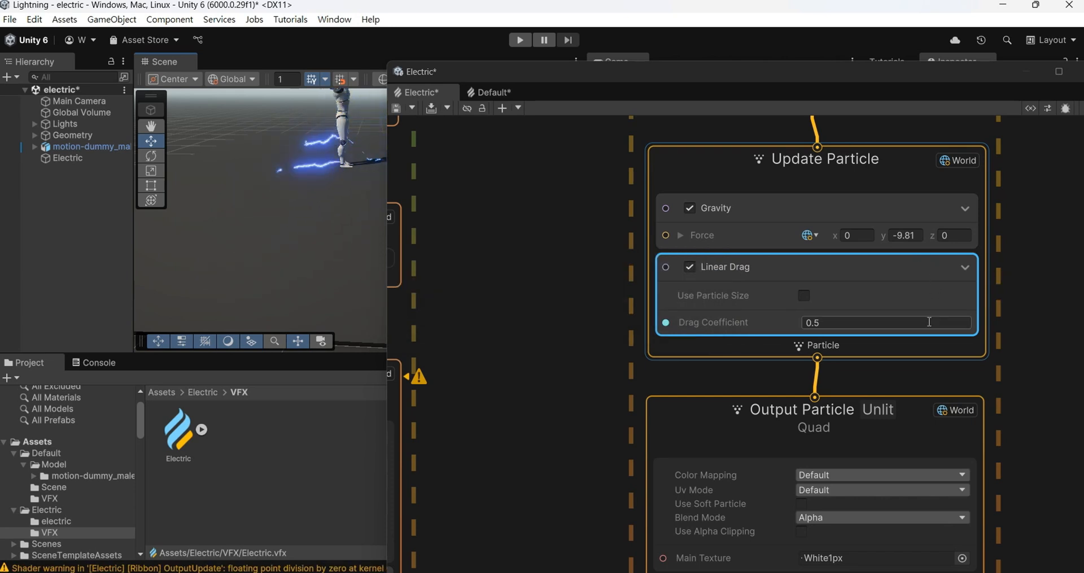
Set the Linear Drag block's Drag Coefficient to 1 after trying 5, and check the sparks around the character
{"action": "left_click", "coordinate": [833, 322]}
{"action": "type", "text": "5"}
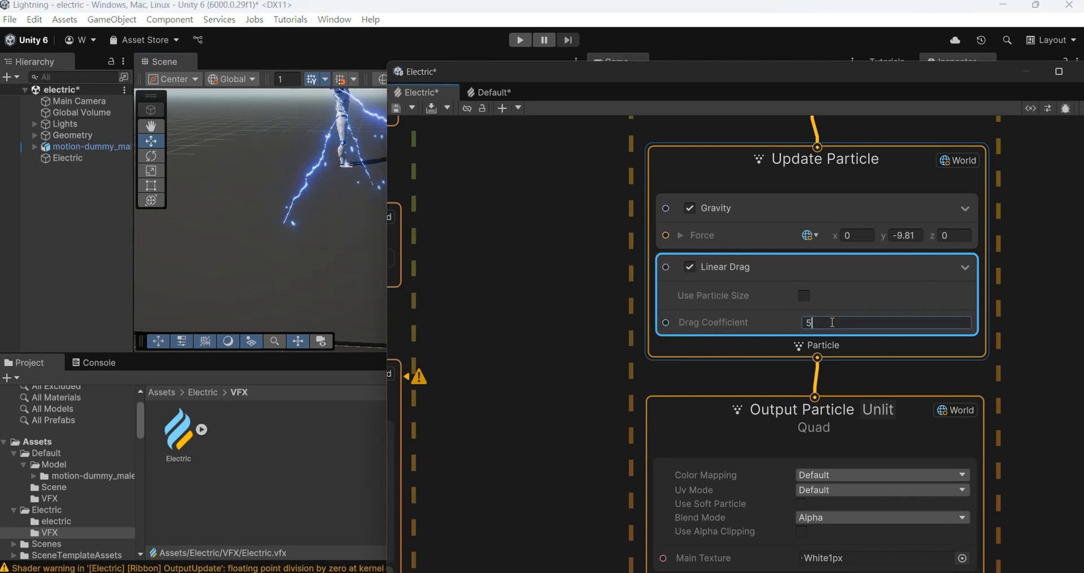
{"action": "key", "text": "BackSpace"}
{"action": "type", "text": "1"}
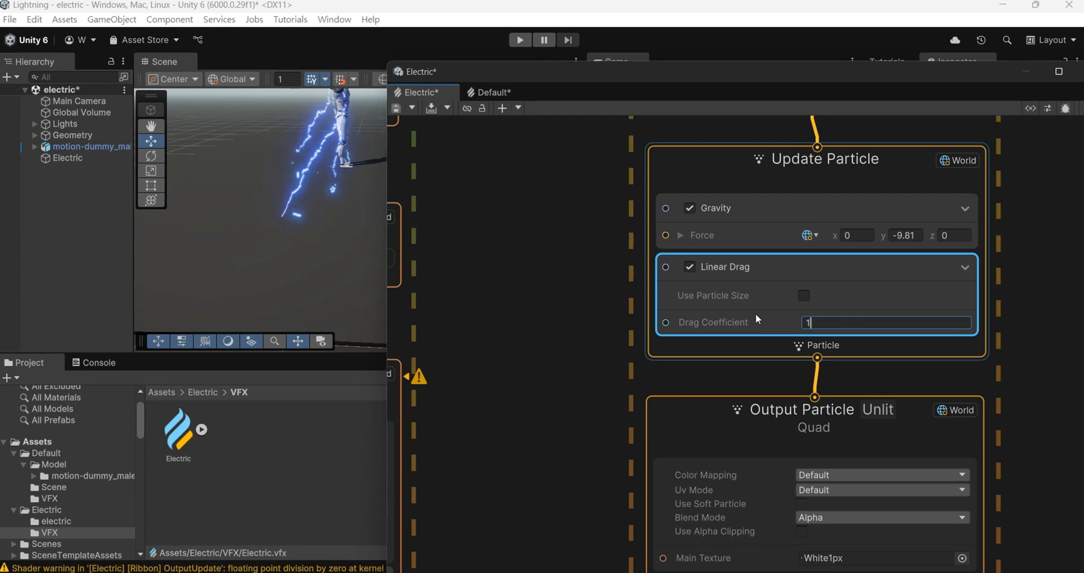
{"action": "scroll", "coordinate": [327, 259], "scroll_direction": "down", "scroll_amount": 3}
{"action": "middle_click_drag", "start_coordinate": [327, 259], "coordinate": [256, 252]}
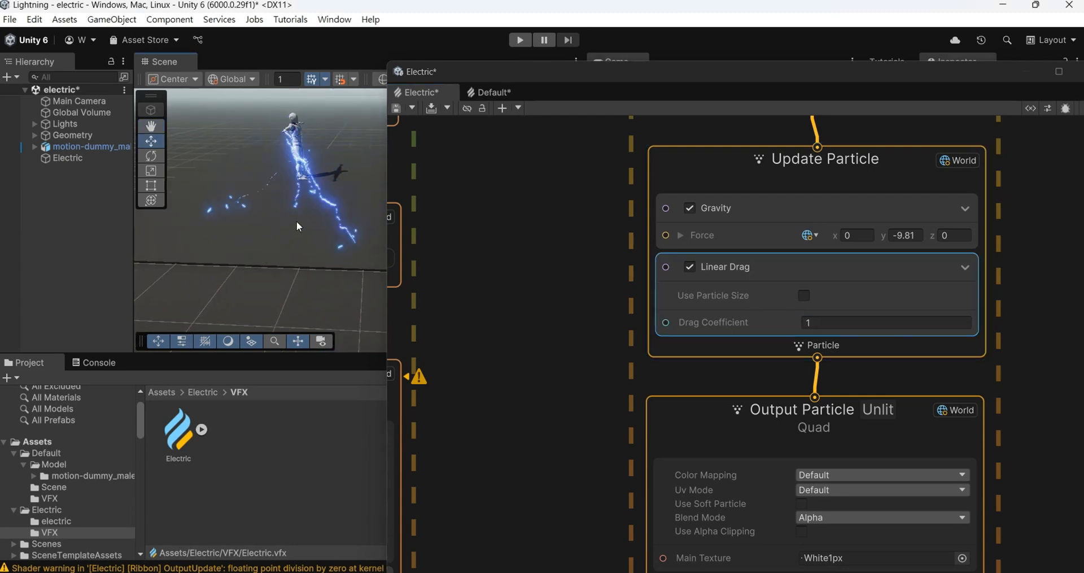
{"action": "middle_click_drag", "start_coordinate": [307, 186], "coordinate": [310, 223]}
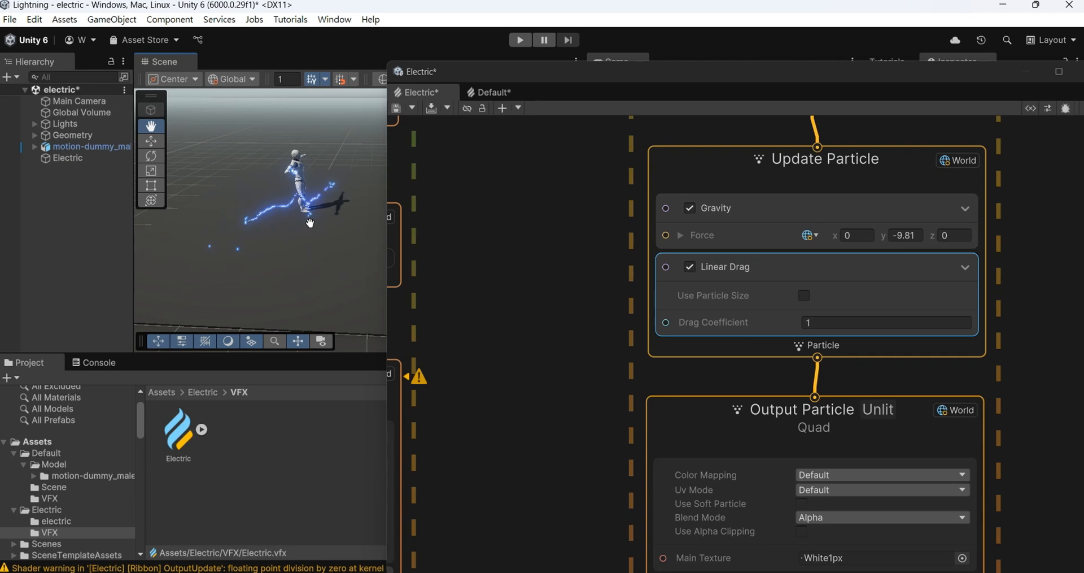
Add a Collision Depth Buffer block below the Linear Drag block in the Update Particle context
{"action": "right_click", "coordinate": [848, 344]}
{"action": "left_click", "coordinate": [878, 354]}
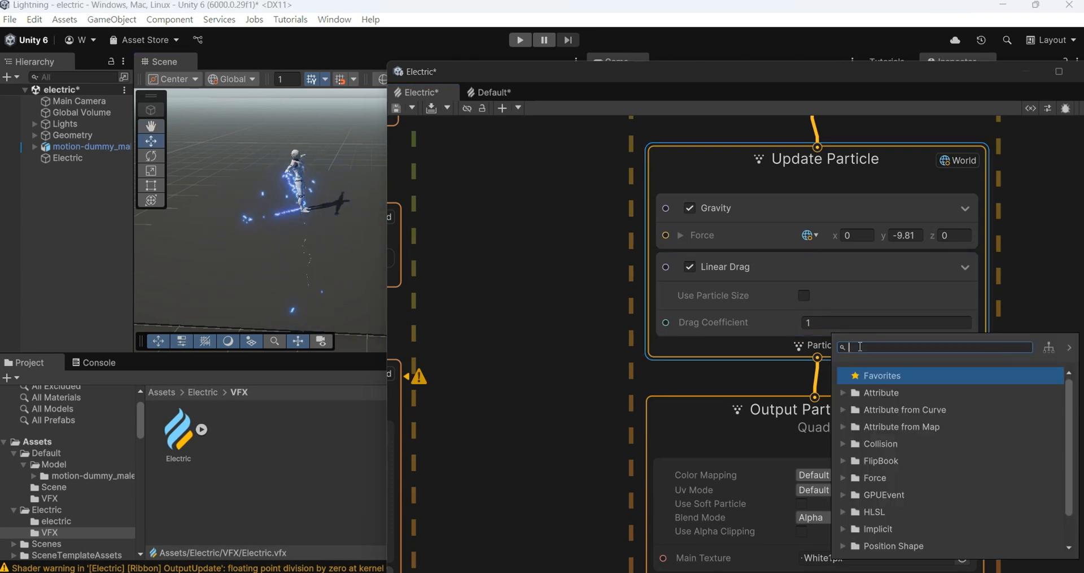
{"action": "type", "text": "col"}
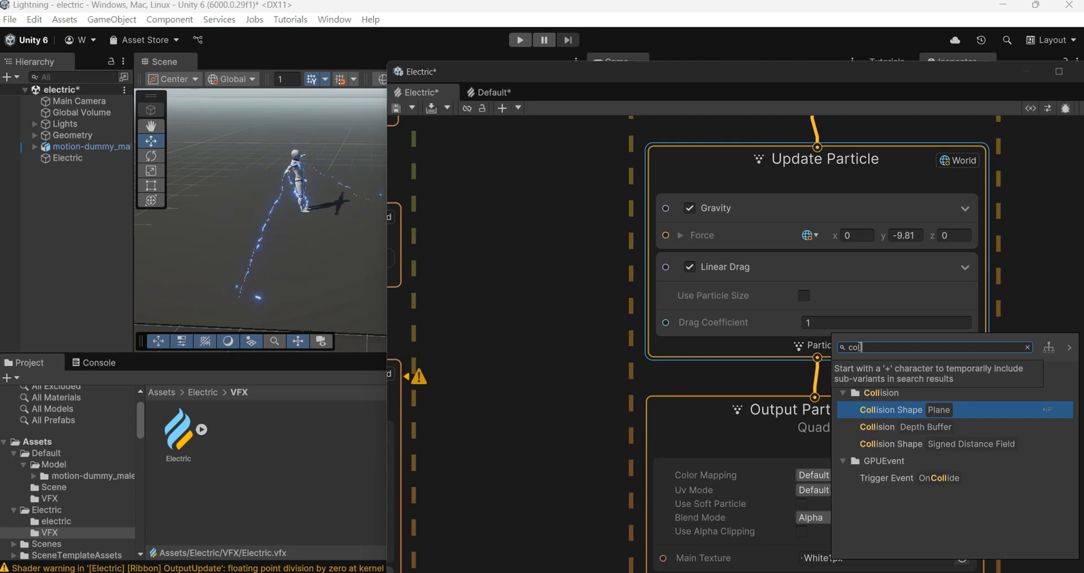
{"action": "key", "text": "Down"}
{"action": "key", "text": "Return"}
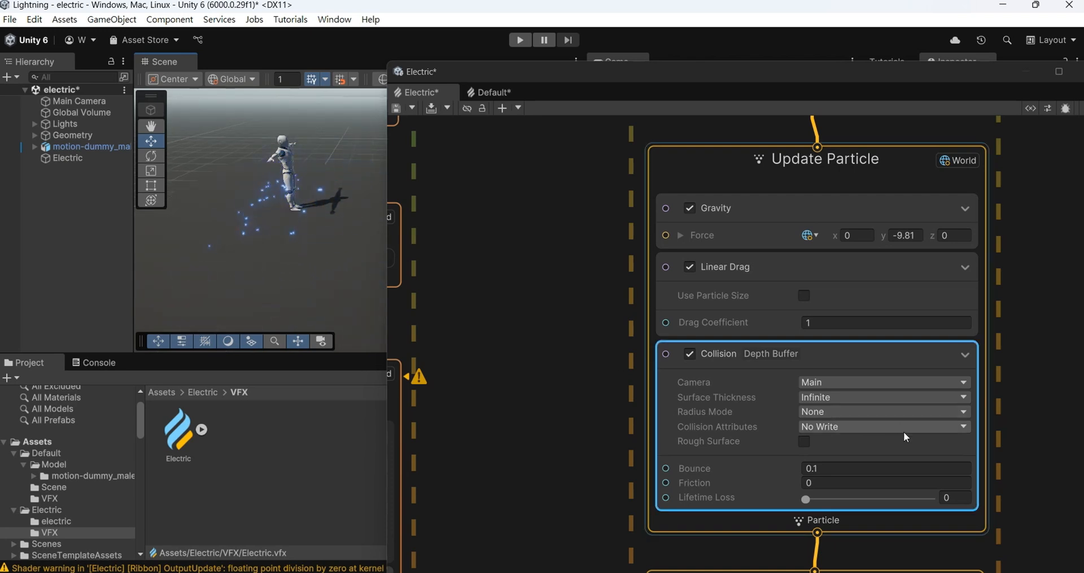
{"action": "middle_click_drag", "start_coordinate": [991, 466], "coordinate": [956, 400]}
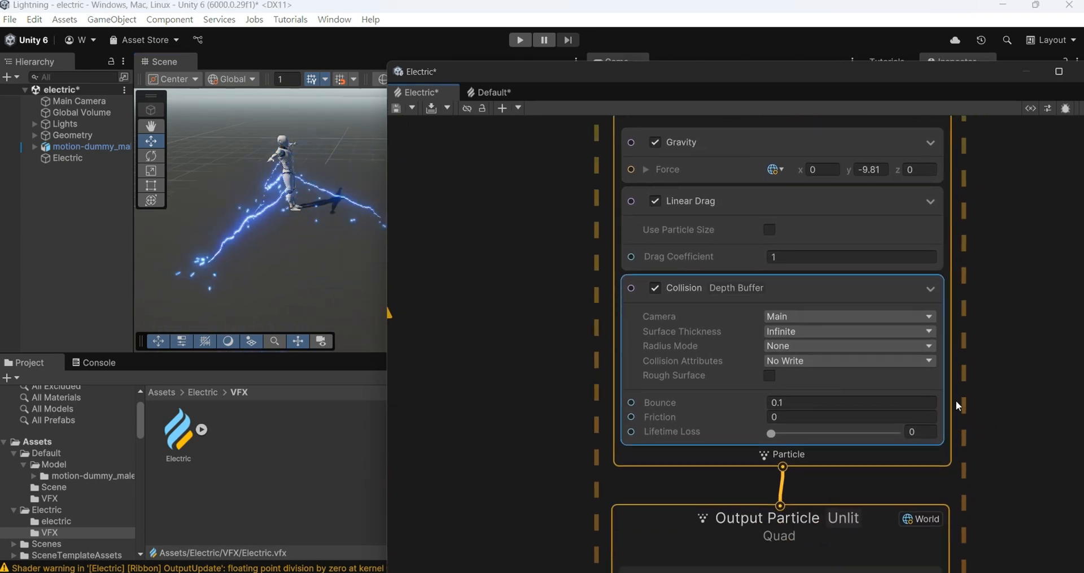
Set the Collision Depth Buffer block's Bounce to 0.2 after trying higher values, and its Friction to 1
{"action": "left_click", "coordinate": [786, 402]}
{"action": "type", "text": "1.62"}
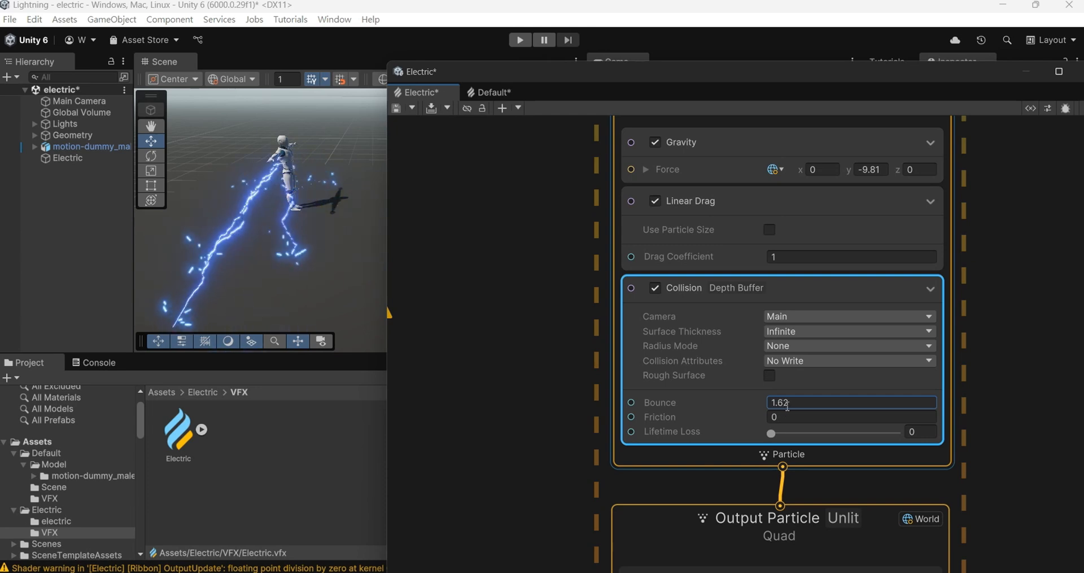
{"action": "key", "text": "Return"}
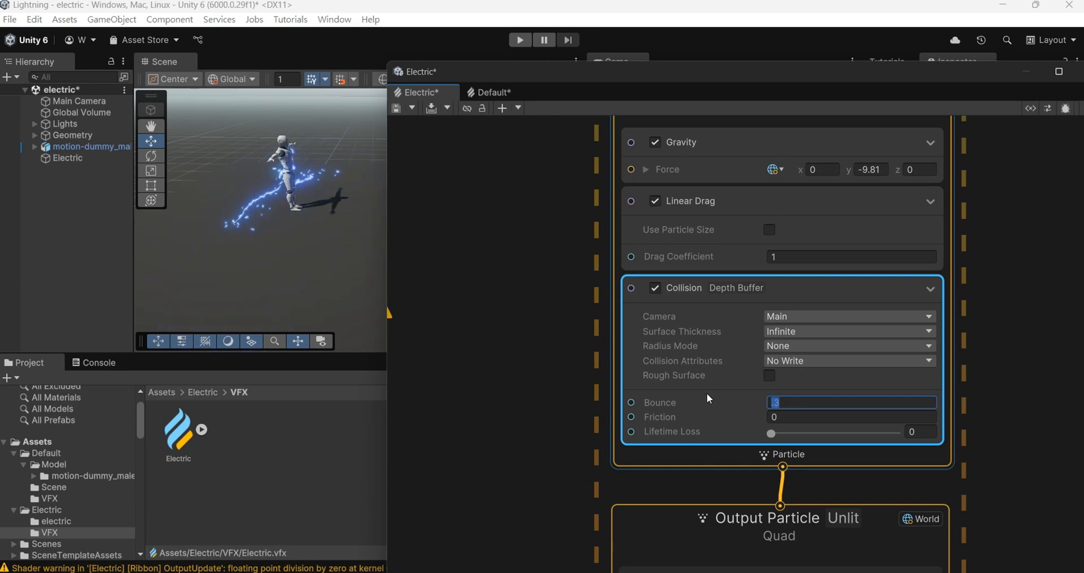
{"action": "left_click_drag", "start_coordinate": [707, 396], "coordinate": [840, 404]}
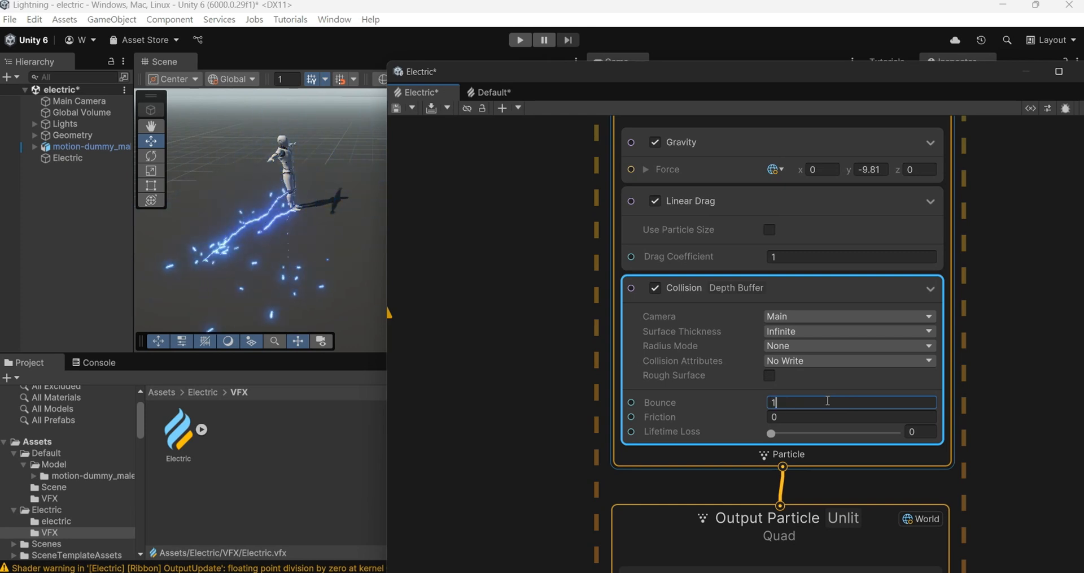
{"action": "type", "text": "0.2"}
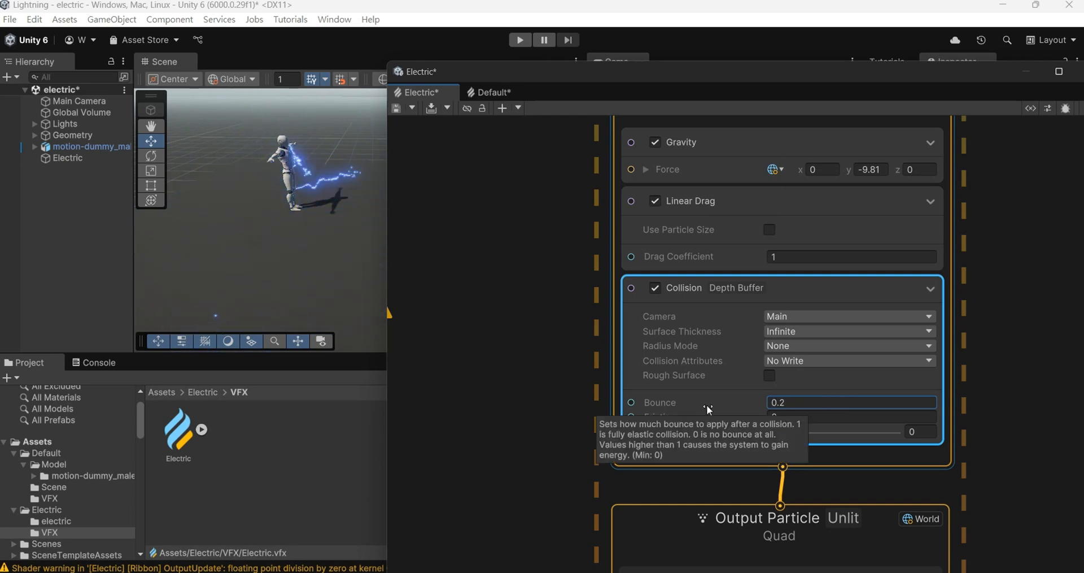
{"action": "left_click_drag", "start_coordinate": [705, 419], "coordinate": [792, 419]}
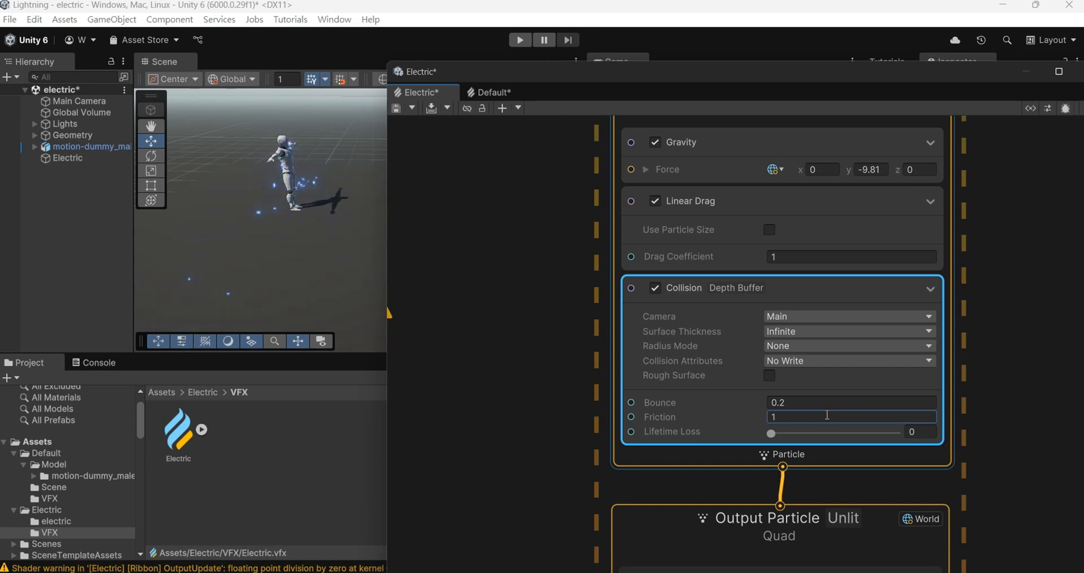
Set the Gravity block's Y force to -9 and the Linear Drag block's Drag Coefficient to 1.5
{"action": "left_click", "coordinate": [880, 171]}
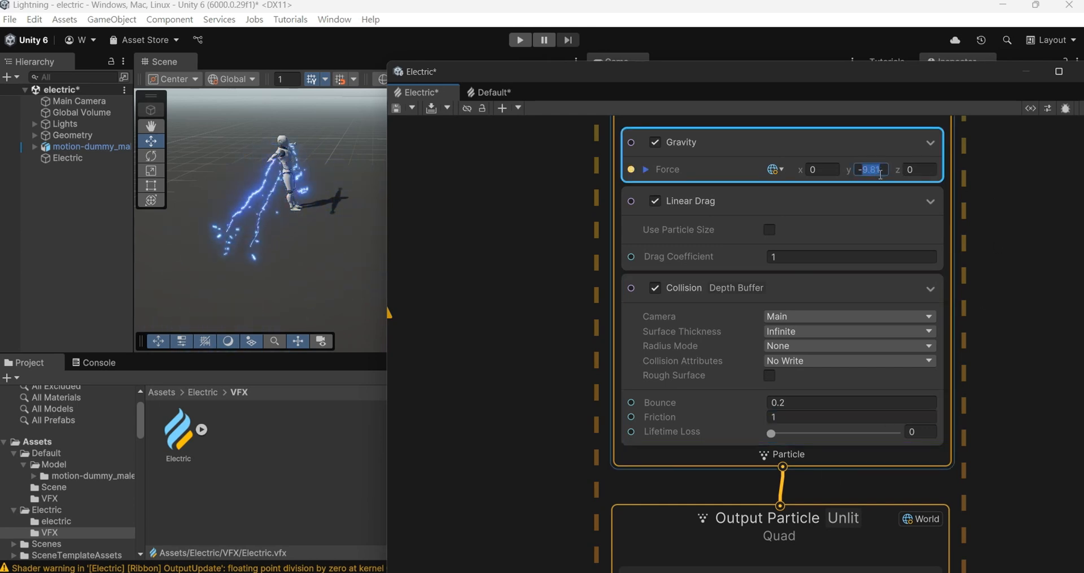
{"action": "type", "text": "9"}
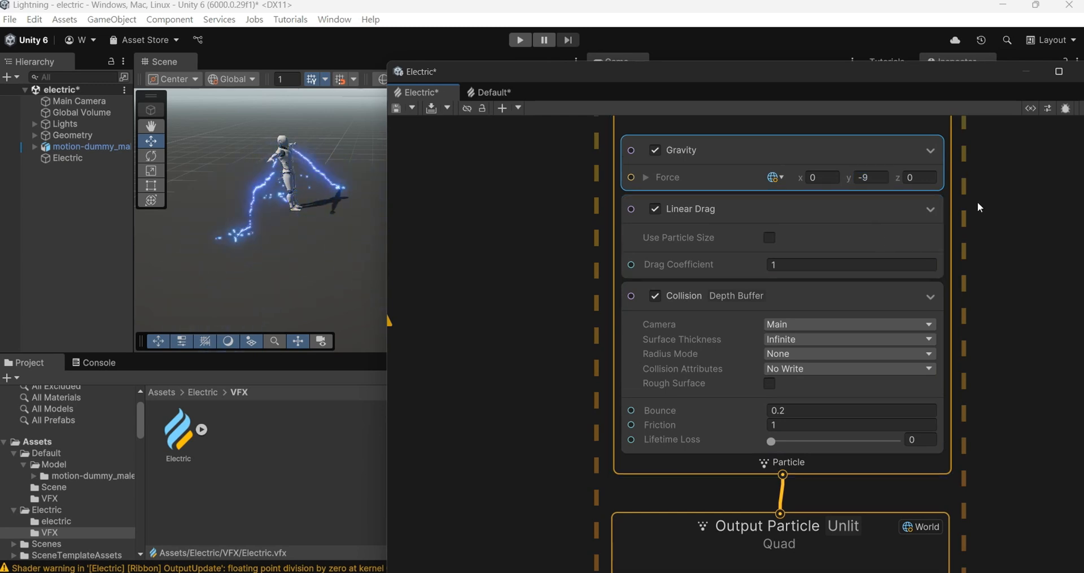
{"action": "middle_click_drag", "start_coordinate": [977, 202], "coordinate": [954, 468]}
{"action": "middle_click_drag", "start_coordinate": [958, 323], "coordinate": [988, 418]}
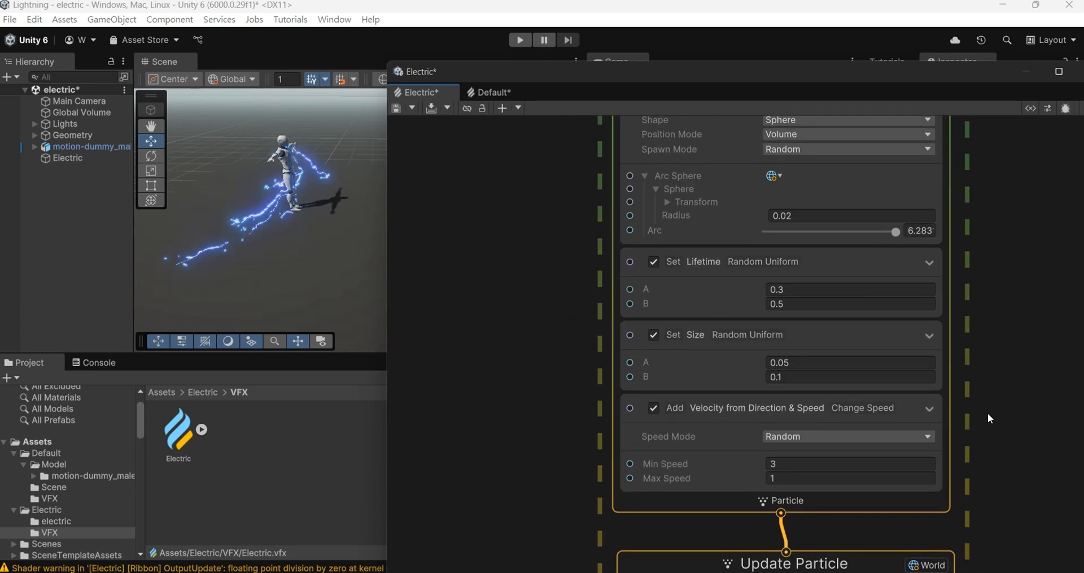
{"action": "scroll", "coordinate": [992, 315], "scroll_direction": "down", "scroll_amount": 3}
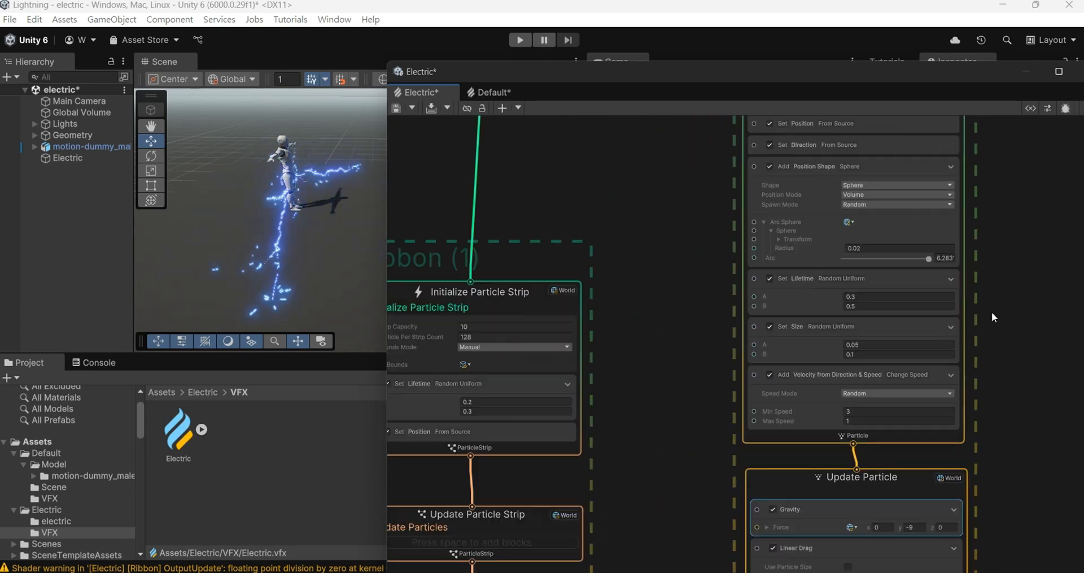
{"action": "middle_click_drag", "start_coordinate": [983, 414], "coordinate": [957, 250]}
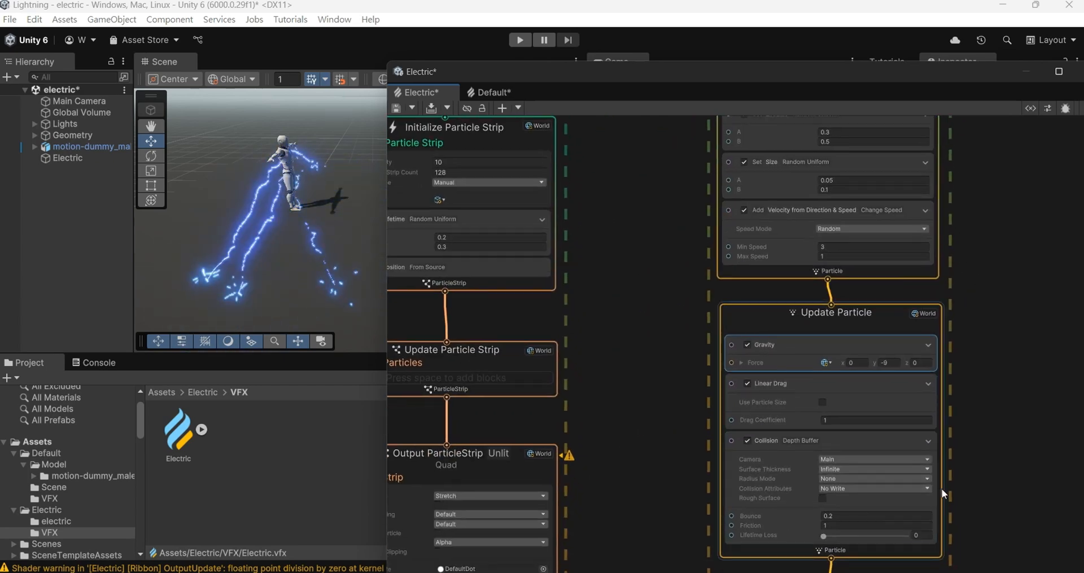
{"action": "middle_click_drag", "start_coordinate": [944, 458], "coordinate": [925, 249]}
{"action": "left_click", "coordinate": [852, 212]}
{"action": "type", "text": "1.5"}
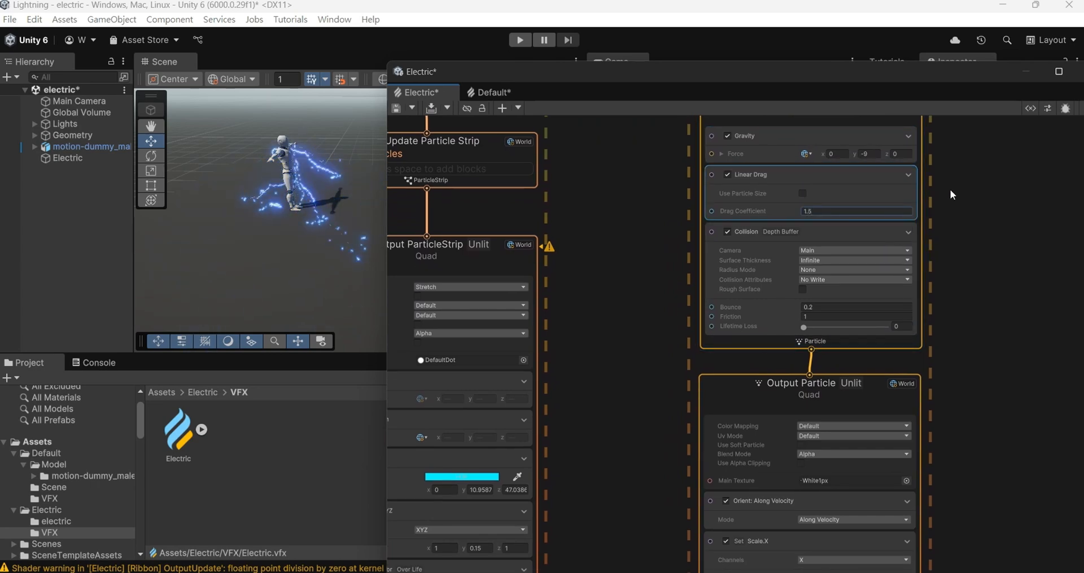
Set the Scale value of the Set Scale.X block to 0.11 in the sparks' quad output context
{"action": "middle_click_drag", "start_coordinate": [962, 167], "coordinate": [948, 133]}
{"action": "middle_click_drag", "start_coordinate": [979, 440], "coordinate": [961, 288]}
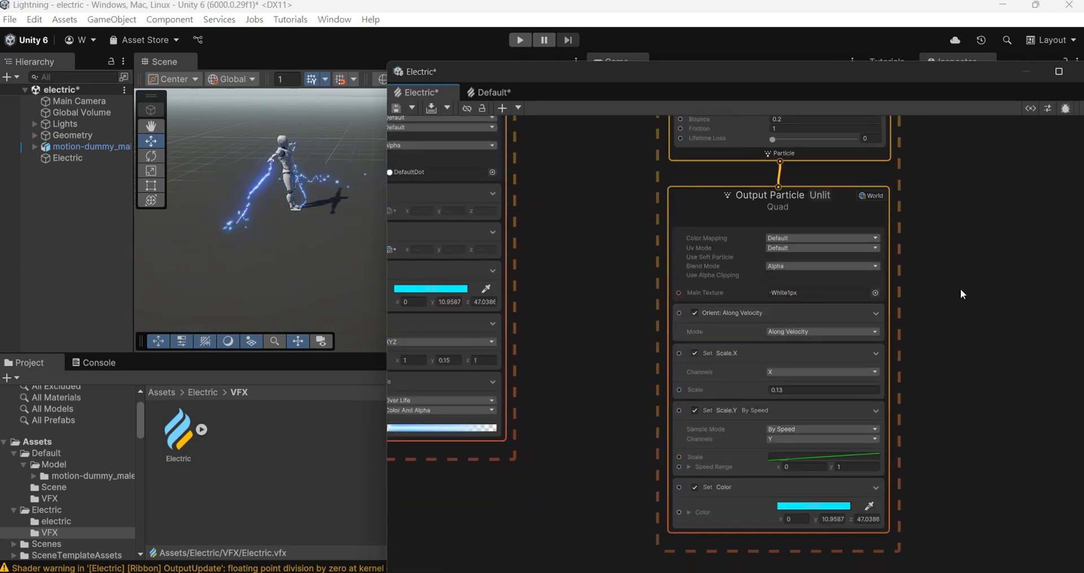
{"action": "scroll", "coordinate": [950, 311], "scroll_direction": "up", "scroll_amount": 3}
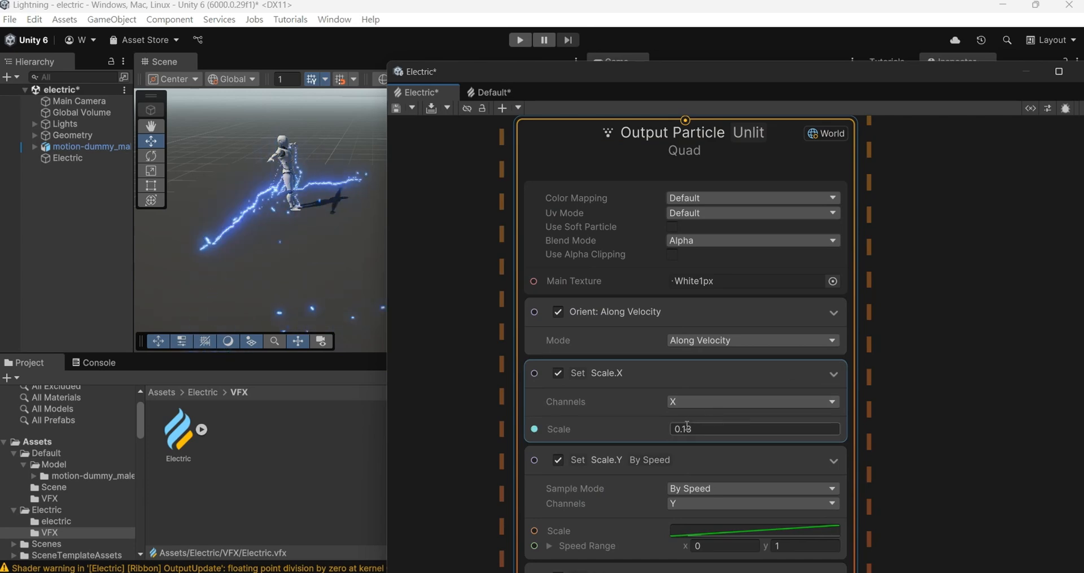
{"action": "left_click_drag", "start_coordinate": [686, 429], "coordinate": [701, 434]}
{"action": "type", "text": "1"}
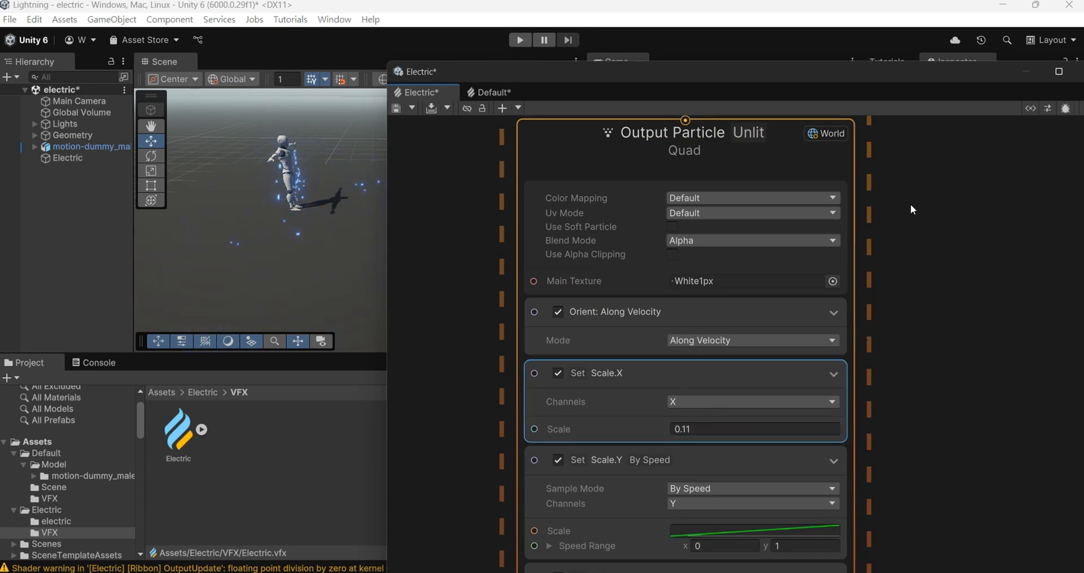
Review the spark system's Initialize, Update and Output contexts alongside the neighbouring ribbon system
{"action": "middle_click_drag", "start_coordinate": [911, 205], "coordinate": [924, 395]}
{"action": "scroll", "coordinate": [937, 339], "scroll_direction": "down", "scroll_amount": 5}
{"action": "middle_click_drag", "start_coordinate": [939, 217], "coordinate": [944, 414]}
{"action": "scroll", "coordinate": [949, 346], "scroll_direction": "down", "scroll_amount": 2}
{"action": "middle_click_drag", "start_coordinate": [960, 251], "coordinate": [926, 226]}
{"action": "scroll", "coordinate": [944, 360], "scroll_direction": "up", "scroll_amount": 2}
{"action": "middle_click_drag", "start_coordinate": [935, 511], "coordinate": [914, 279]}
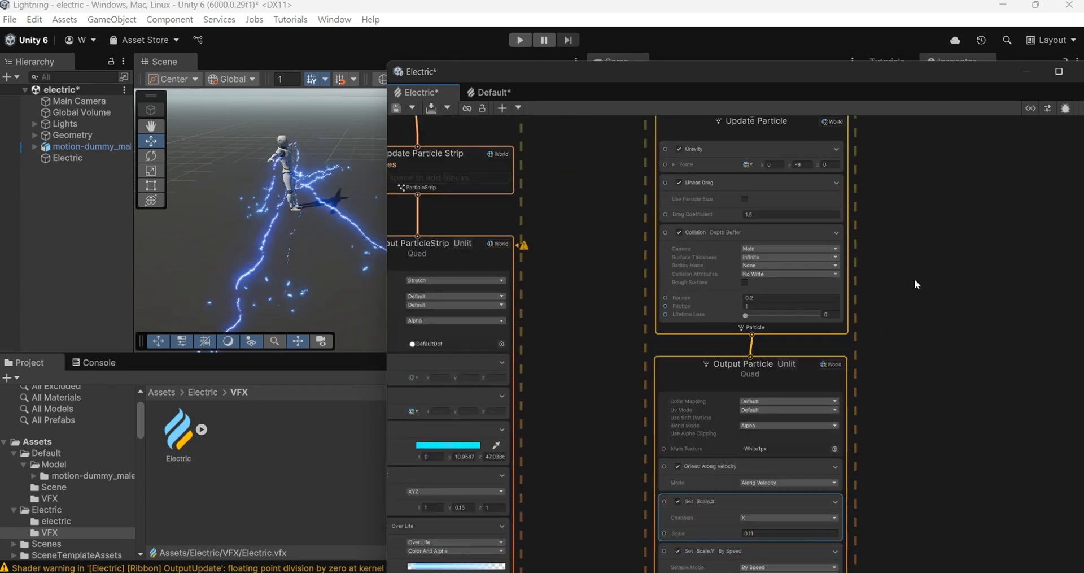
{"action": "scroll", "coordinate": [914, 279], "scroll_direction": "down", "scroll_amount": 1}
{"action": "middle_click_drag", "start_coordinate": [536, 178], "coordinate": [622, 252]}
Uncover the scene and temporarily enable the UnityMaterialBall_Gold object to check the sparks against it, then disable it
{"action": "left_click_drag", "start_coordinate": [610, 72], "coordinate": [761, 283]}
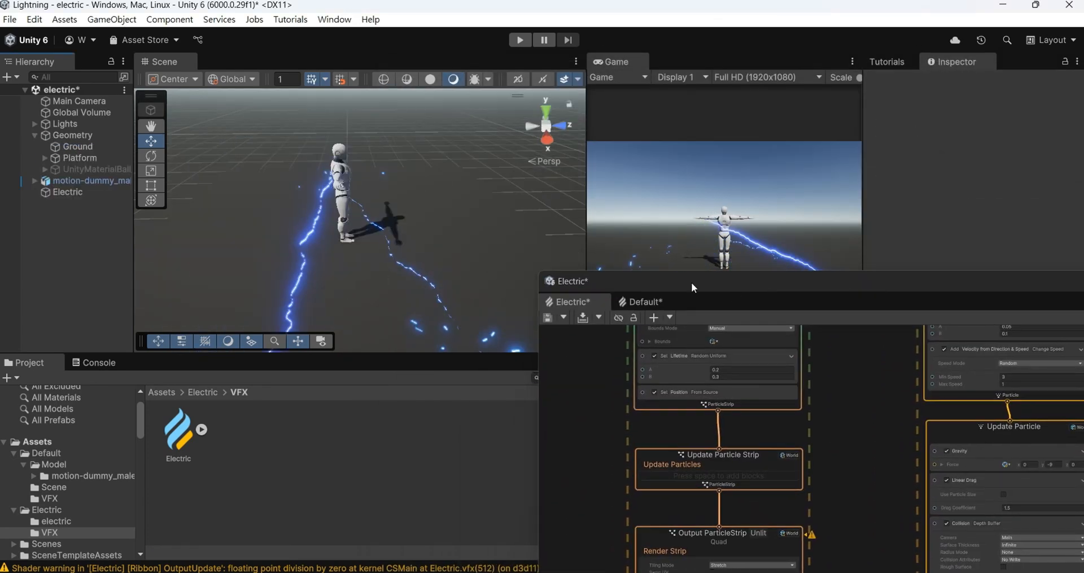
{"action": "left_click_drag", "start_coordinate": [691, 282], "coordinate": [687, 360]}
{"action": "left_click_drag", "start_coordinate": [408, 259], "coordinate": [372, 242], "text": "alt"}
{"action": "left_click", "coordinate": [86, 168]}
{"action": "left_click", "coordinate": [902, 83]}
{"action": "scroll", "coordinate": [373, 241], "scroll_direction": "down", "scroll_amount": 3}
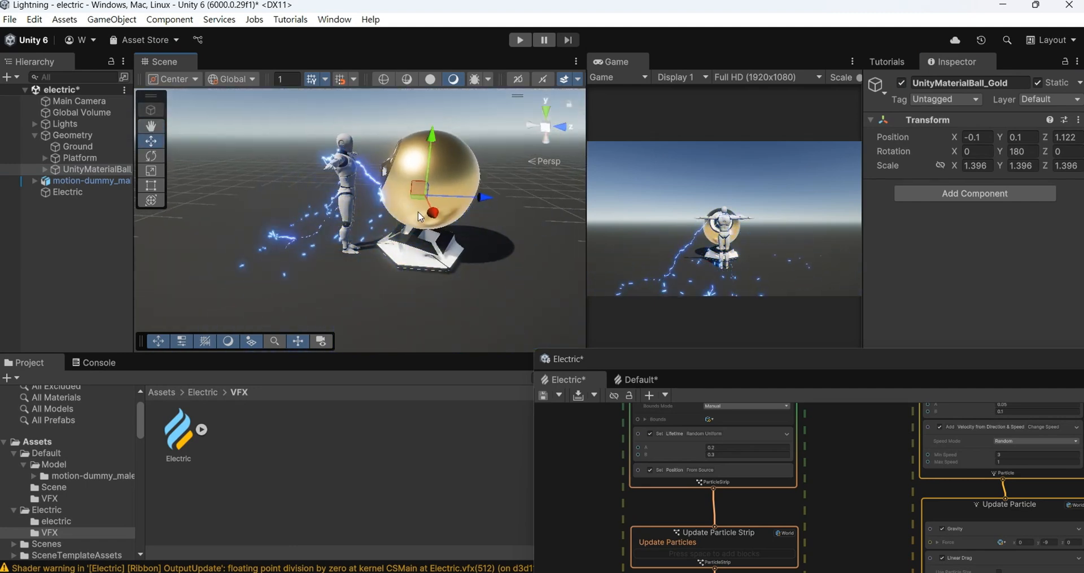
{"action": "left_click", "coordinate": [901, 83]}
Move the motion-dummy_male character to about X 0.39 and Z -0.41 to check that the lightning follows it
{"action": "double_click", "coordinate": [81, 181]}
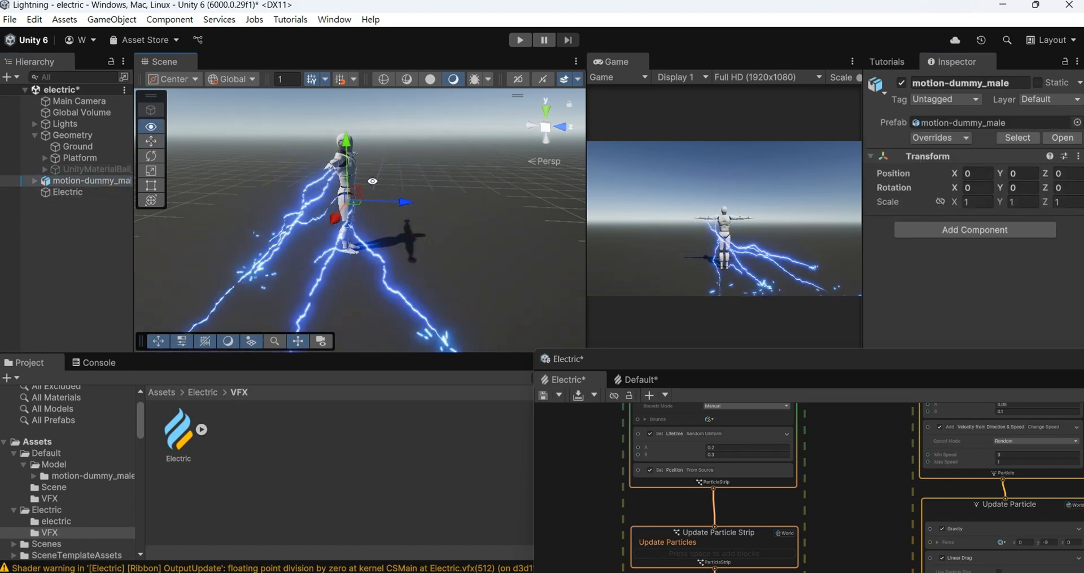
{"action": "left_click_drag", "start_coordinate": [339, 204], "coordinate": [265, 308]}
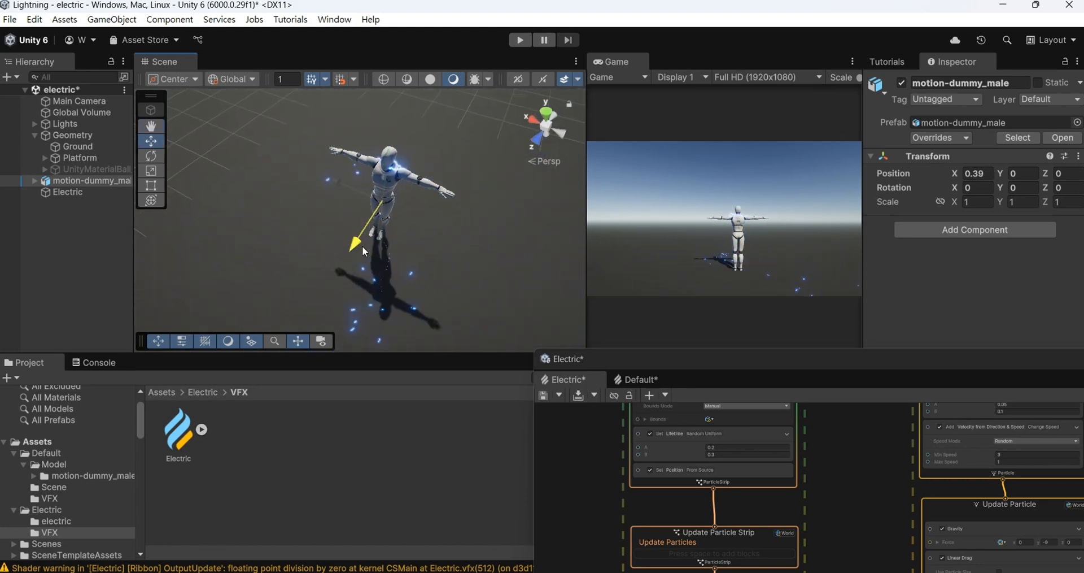
{"action": "left_click_drag", "start_coordinate": [361, 246], "coordinate": [399, 248]}
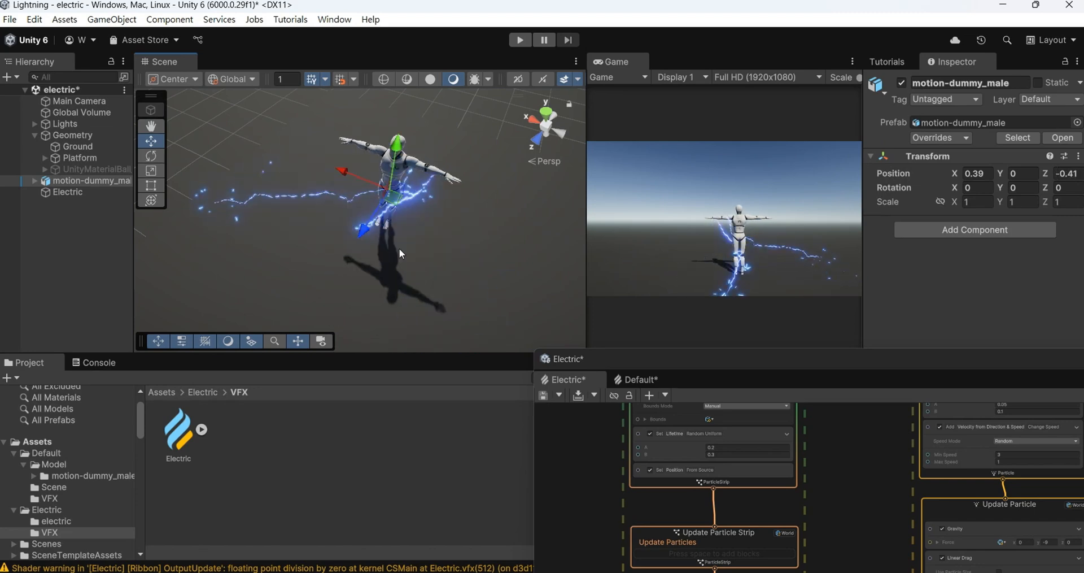
Add a new color property named Color to the Electric graph's blackboard
{"action": "left_click_drag", "start_coordinate": [907, 361], "coordinate": [688, 99]}
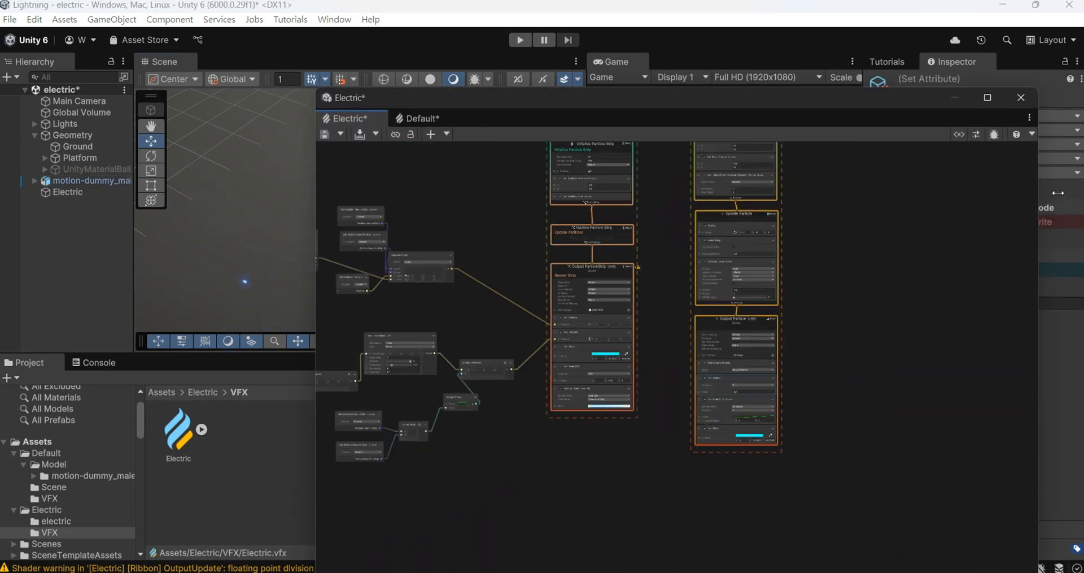
{"action": "left_click", "coordinate": [960, 135]}
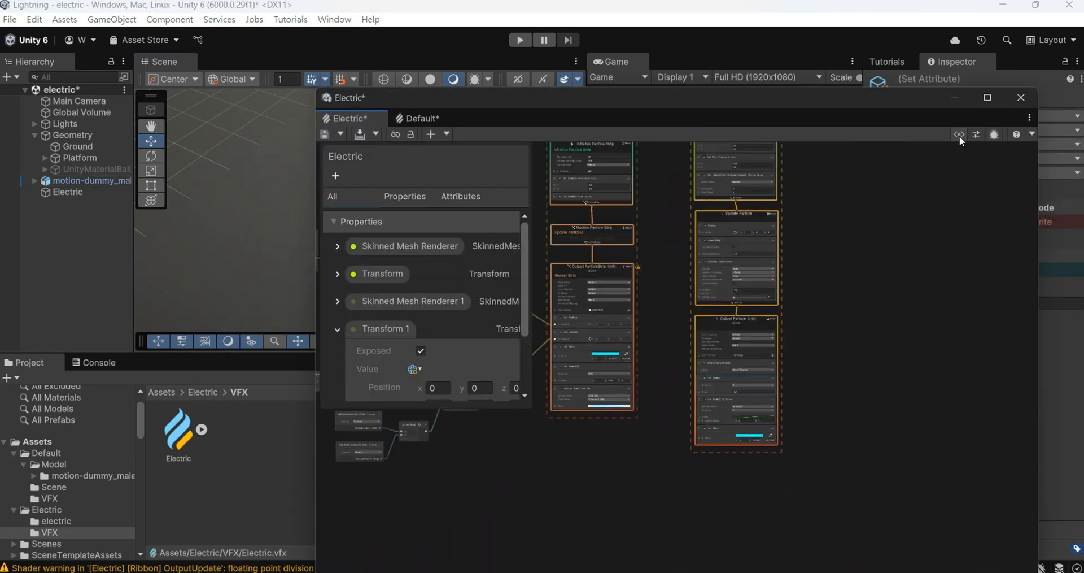
{"action": "left_click", "coordinate": [334, 177]}
{"action": "mouse_move", "coordinate": [362, 188]}
{"action": "left_click", "coordinate": [484, 187]}
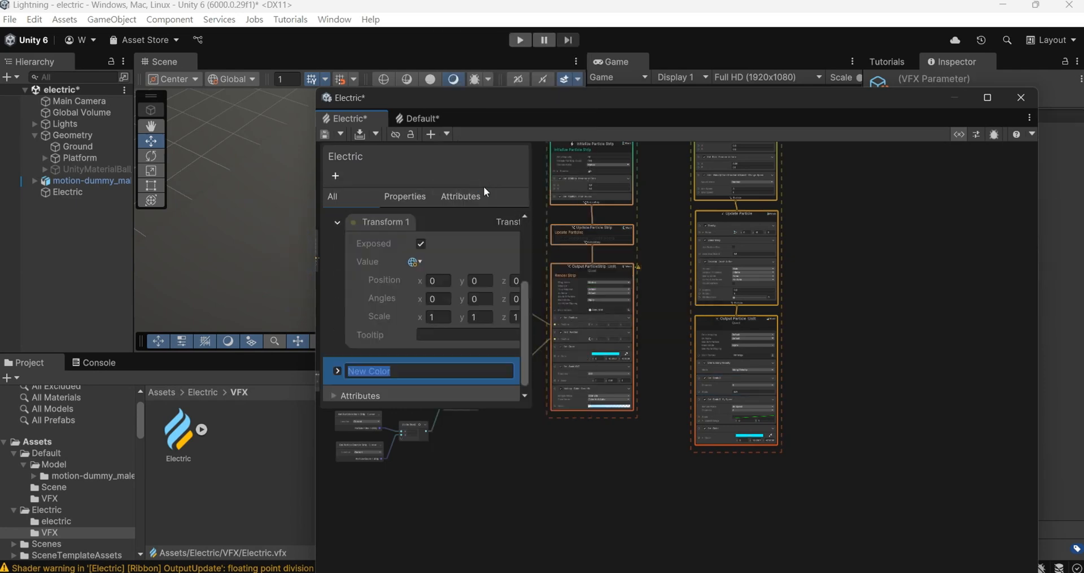
{"action": "key", "text": "BackSpace"}
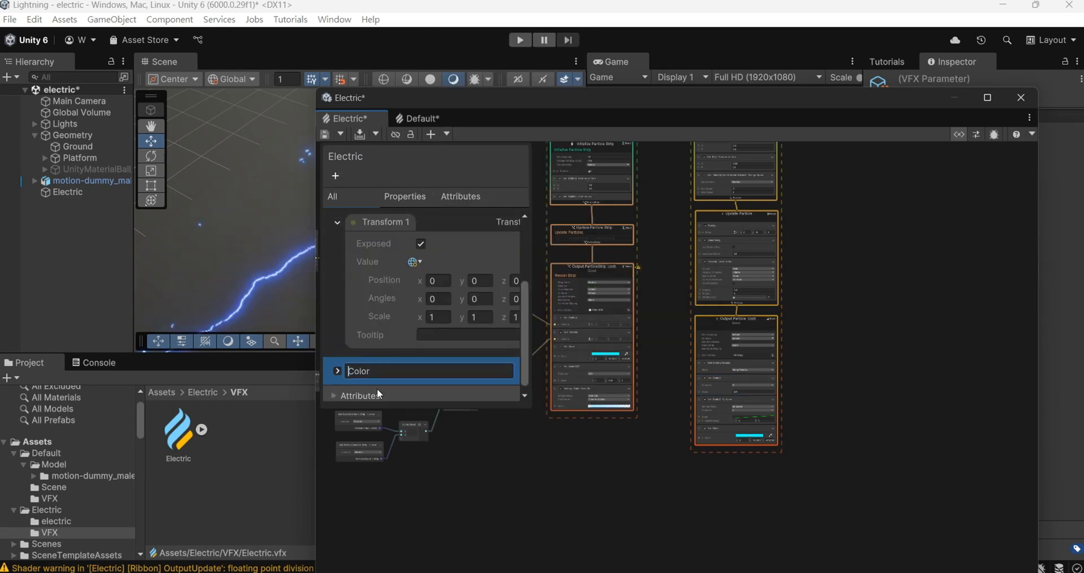
{"action": "key", "text": "Return"}
Set the Color property's value to the saved HDR blue swatch with RGB 0, 39, 191 and intensity 7.0607
{"action": "scroll", "coordinate": [791, 408], "scroll_direction": "up", "scroll_amount": 3}
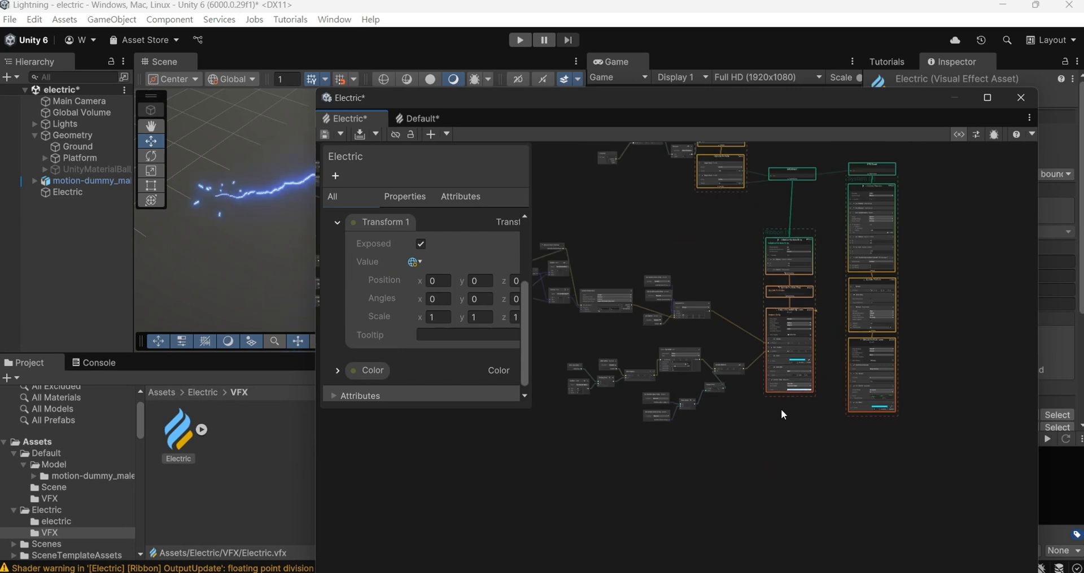
{"action": "left_click", "coordinate": [811, 322]}
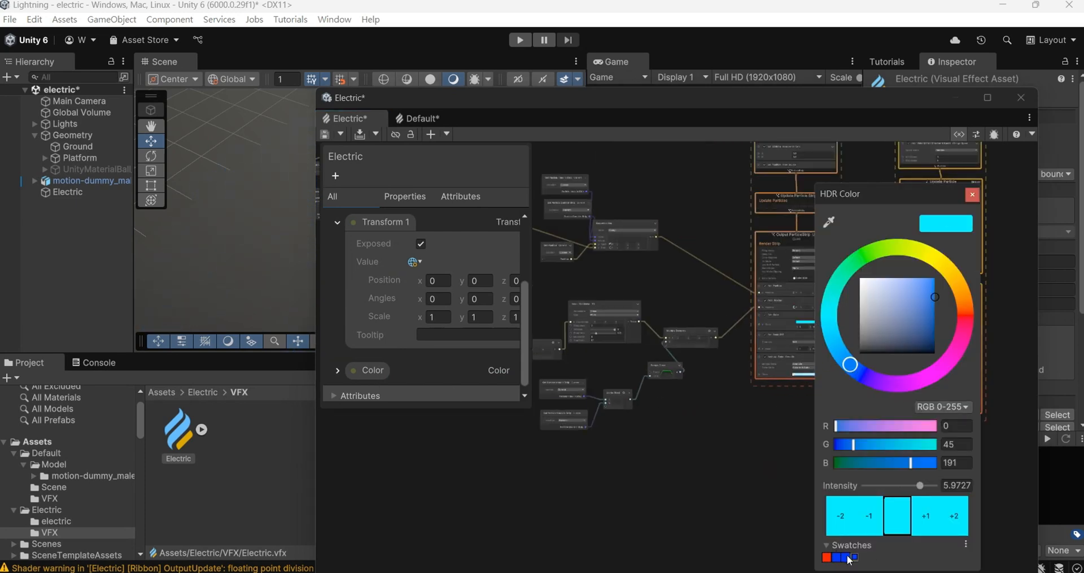
{"action": "left_click", "coordinate": [733, 515]}
{"action": "left_click", "coordinate": [336, 369]}
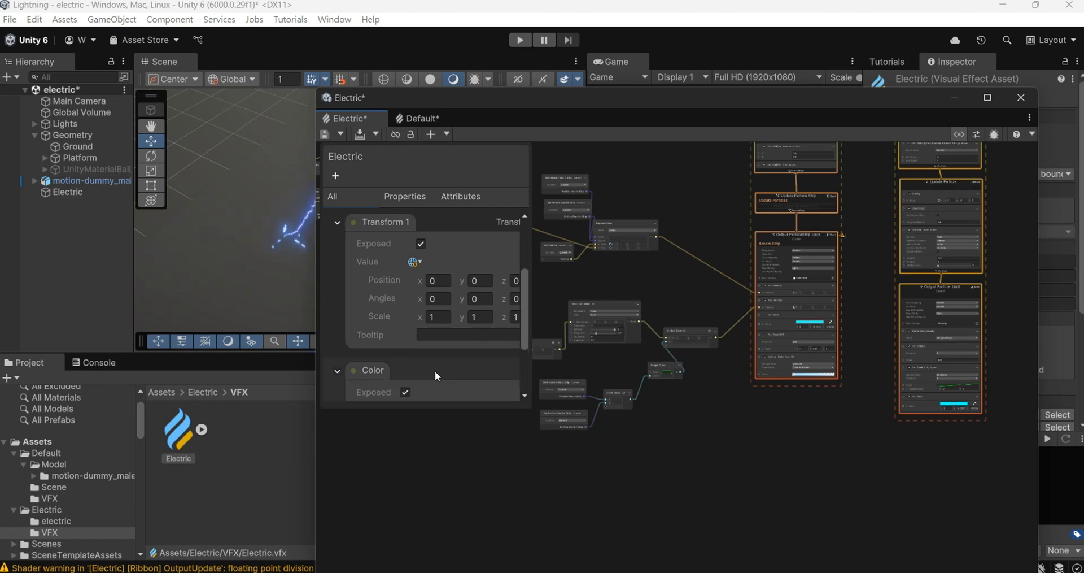
{"action": "scroll", "coordinate": [435, 370], "scroll_direction": "down", "scroll_amount": 2}
{"action": "left_click", "coordinate": [444, 334]}
{"action": "left_click", "coordinate": [475, 558]}
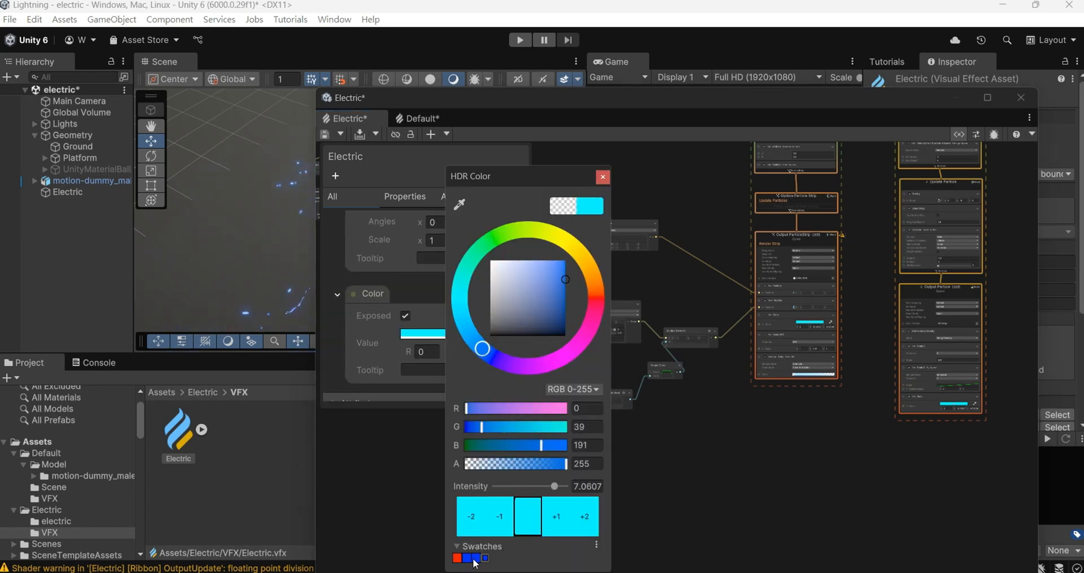
{"action": "left_click", "coordinate": [600, 178]}
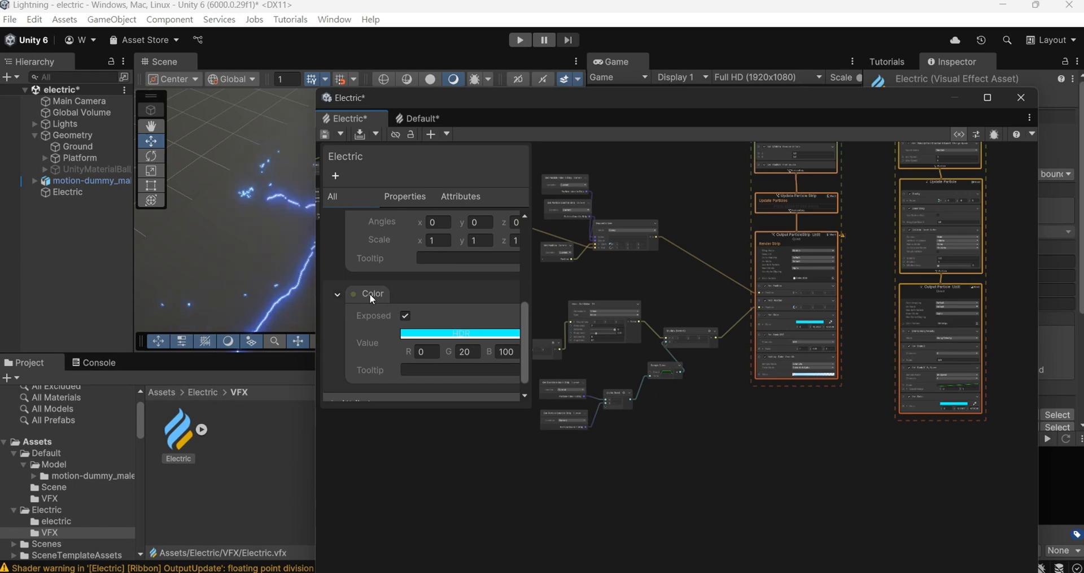
Place the Color property beside the Ribbon (1) strip output and connect it to that output's Set Color block
{"action": "left_click_drag", "start_coordinate": [370, 294], "coordinate": [802, 335]}
{"action": "scroll", "coordinate": [715, 311], "scroll_direction": "up", "scroll_amount": 2}
{"action": "scroll", "coordinate": [715, 312], "scroll_direction": "up", "scroll_amount": 3}
{"action": "scroll", "coordinate": [827, 443], "scroll_direction": "down", "scroll_amount": 4}
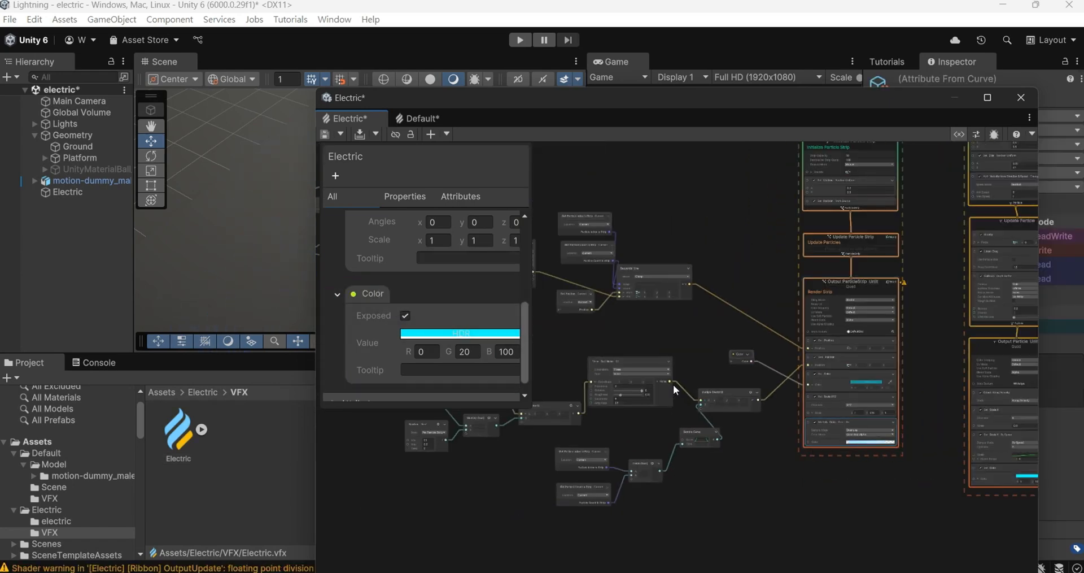
Place another Color property node beside the sparks' quad output and connect it to that output's Set Color block
{"action": "middle_click_drag", "start_coordinate": [678, 454], "coordinate": [534, 386]}
{"action": "left_click_drag", "start_coordinate": [372, 294], "coordinate": [676, 371]}
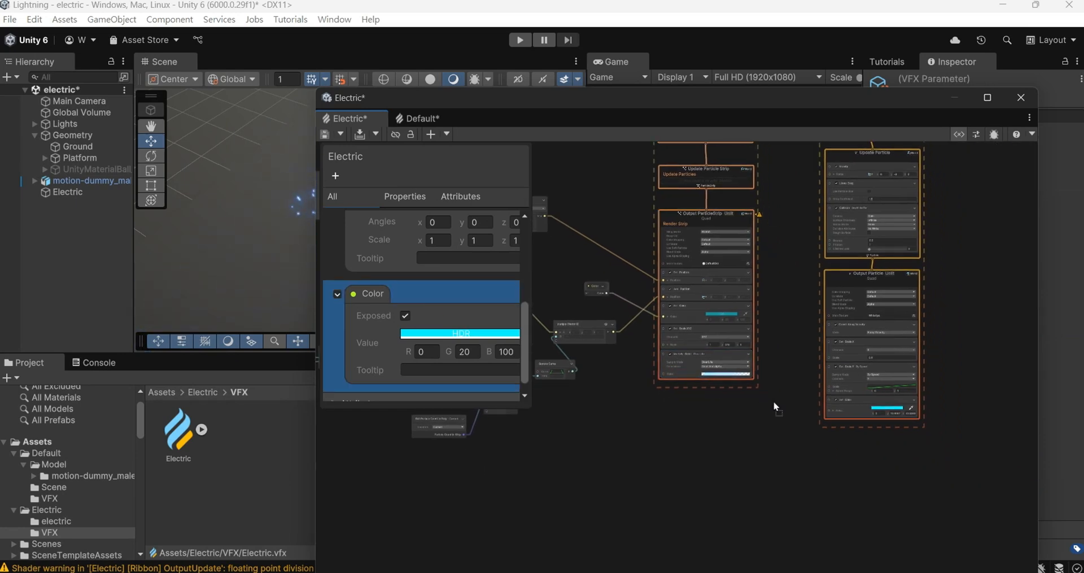
{"action": "left_click_drag", "start_coordinate": [775, 407], "coordinate": [778, 409]}
{"action": "scroll", "coordinate": [794, 423], "scroll_direction": "up", "scroll_amount": 2}
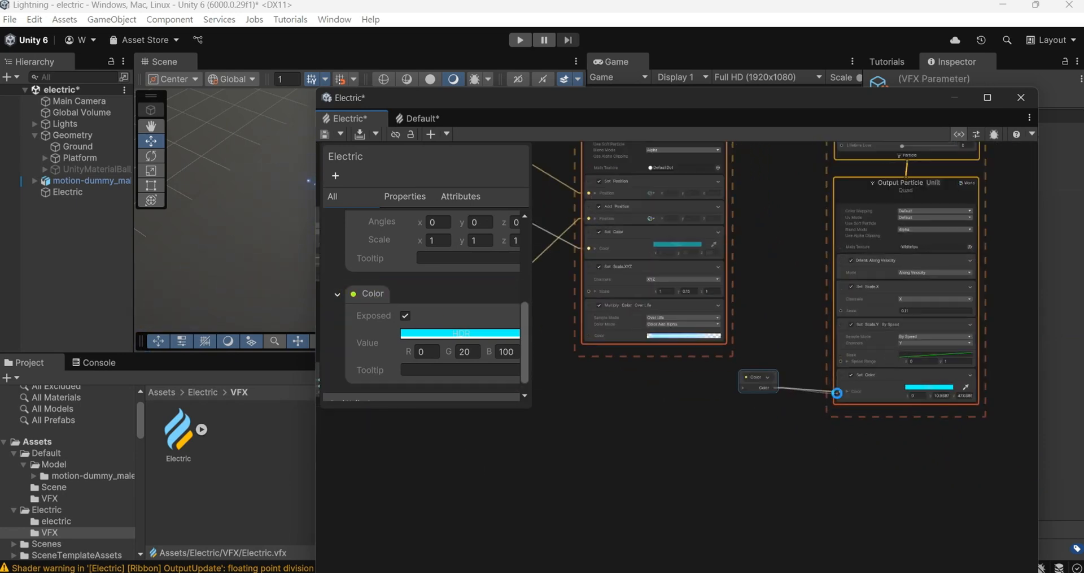
Connect a Color property node to the Set Color block in the first Ribbon system's particle strip output
{"action": "scroll", "coordinate": [837, 396], "scroll_direction": "down", "scroll_amount": 8}
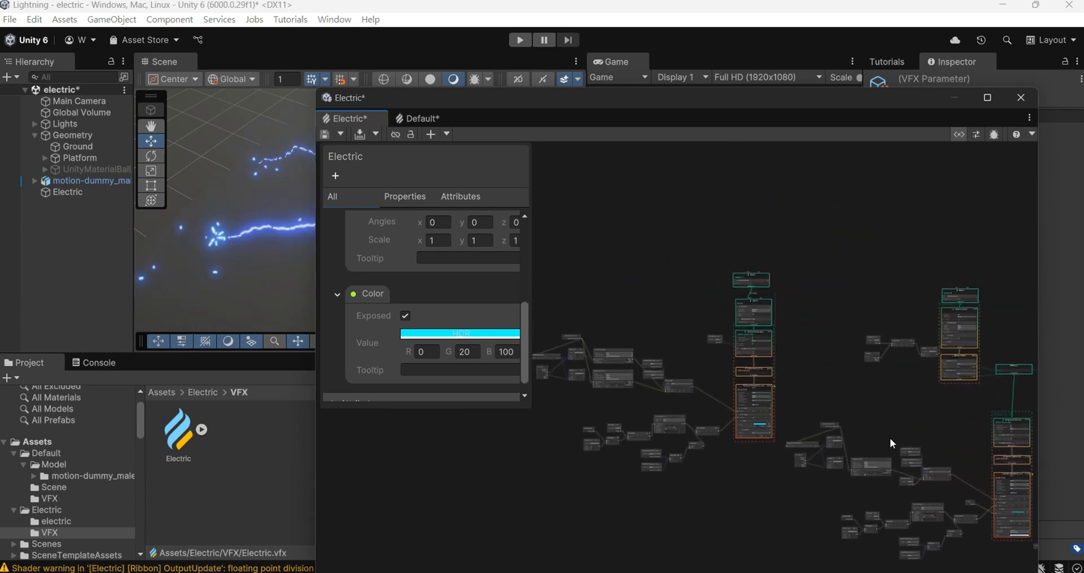
{"action": "scroll", "coordinate": [889, 438], "scroll_direction": "up", "scroll_amount": 3}
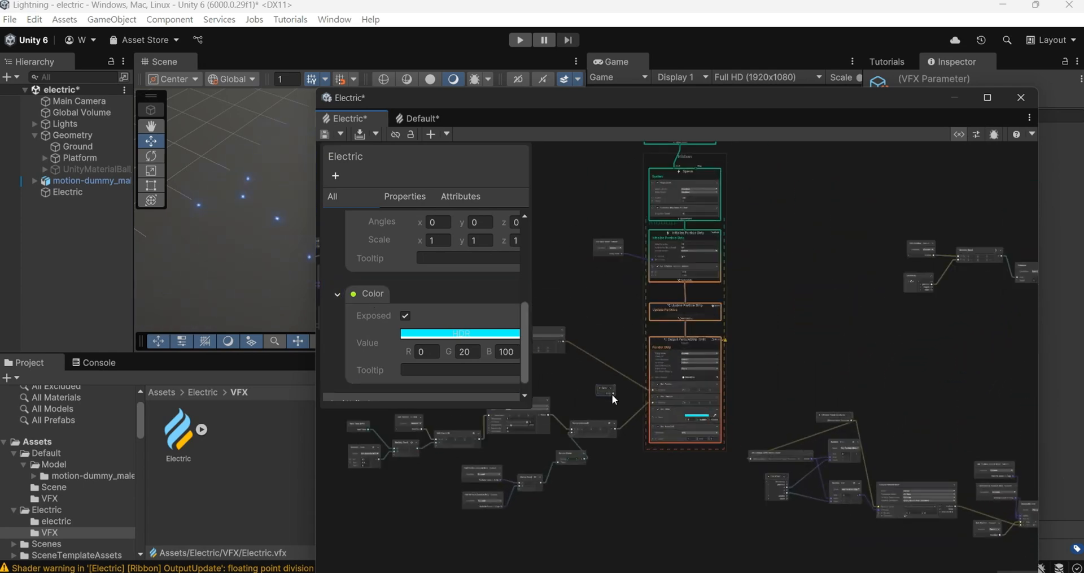
{"action": "scroll", "coordinate": [614, 395], "scroll_direction": "up", "scroll_amount": 3}
{"action": "left_click_drag", "start_coordinate": [618, 392], "coordinate": [704, 447]}
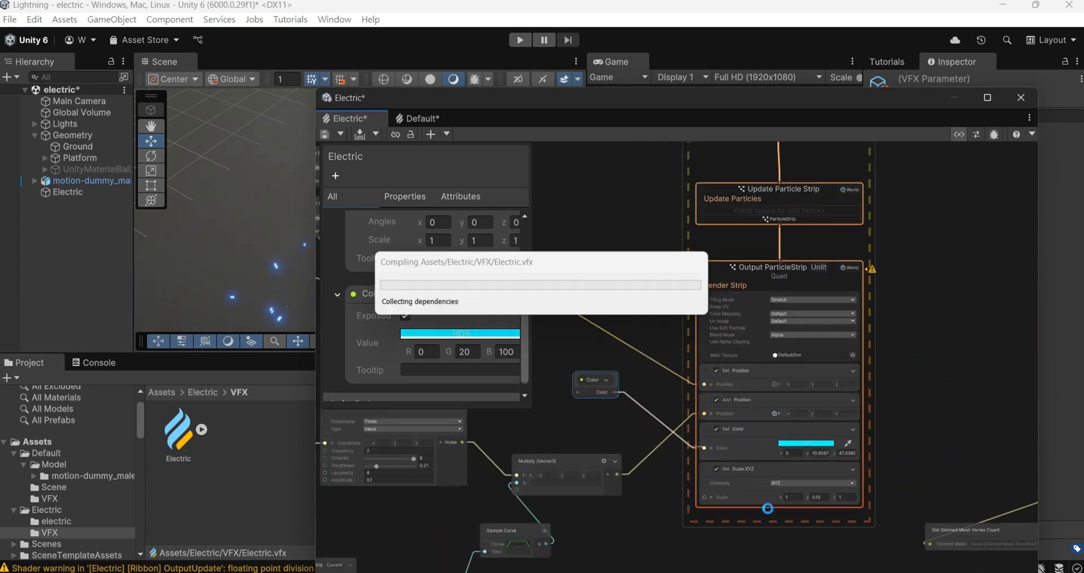
Override the Electric object's exposed Color property, trying a red hue before settling on blue, RGB 0, 50, 191
{"action": "left_click_drag", "start_coordinate": [934, 109], "coordinate": [745, 360]}
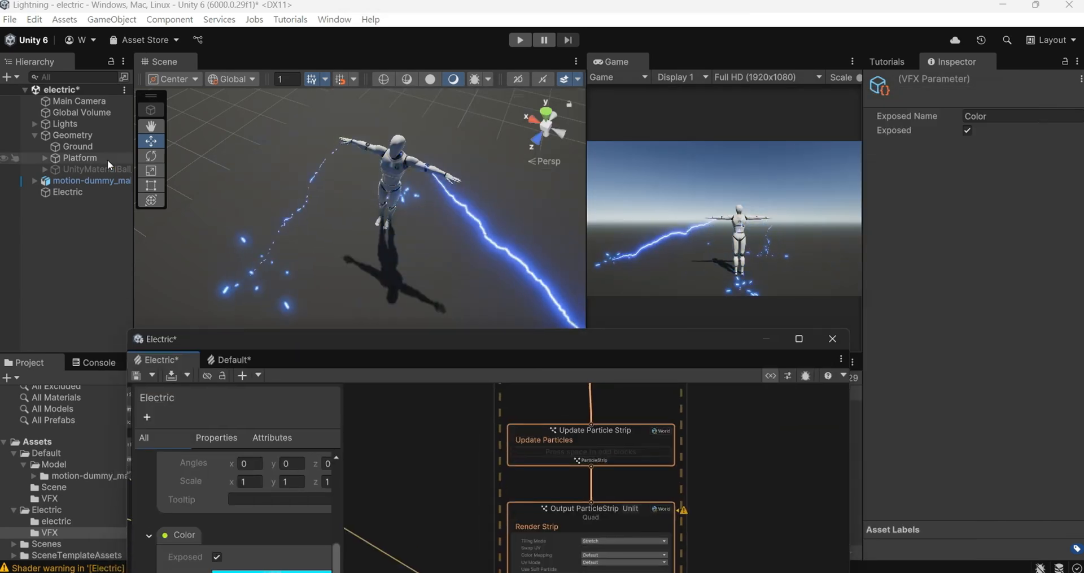
{"action": "left_click", "coordinate": [97, 193]}
{"action": "scroll", "coordinate": [1042, 416], "scroll_direction": "down", "scroll_amount": 5}
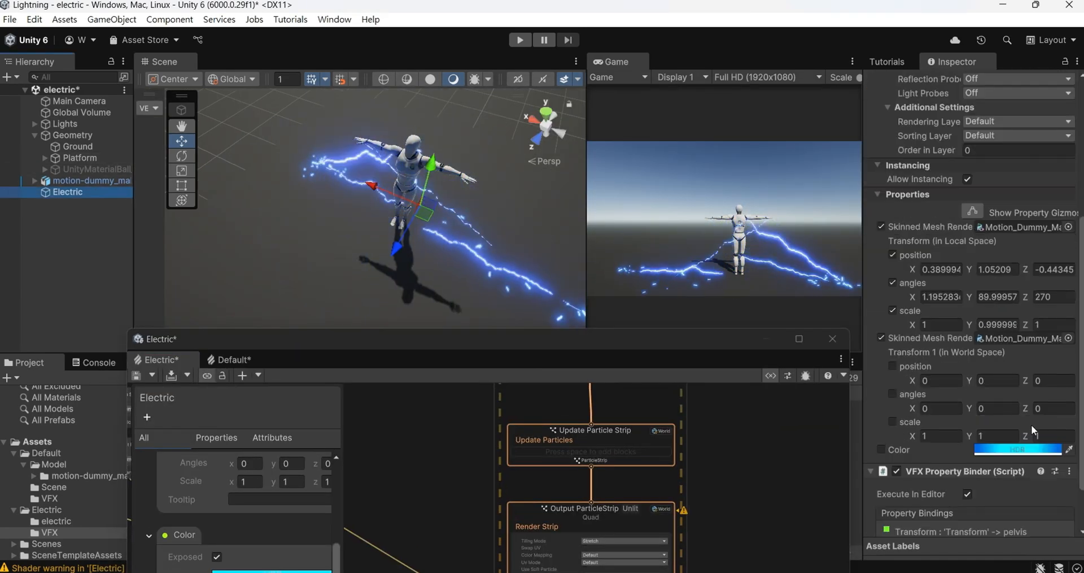
{"action": "left_click", "coordinate": [998, 451]}
{"action": "left_click_drag", "start_coordinate": [954, 346], "coordinate": [978, 366]}
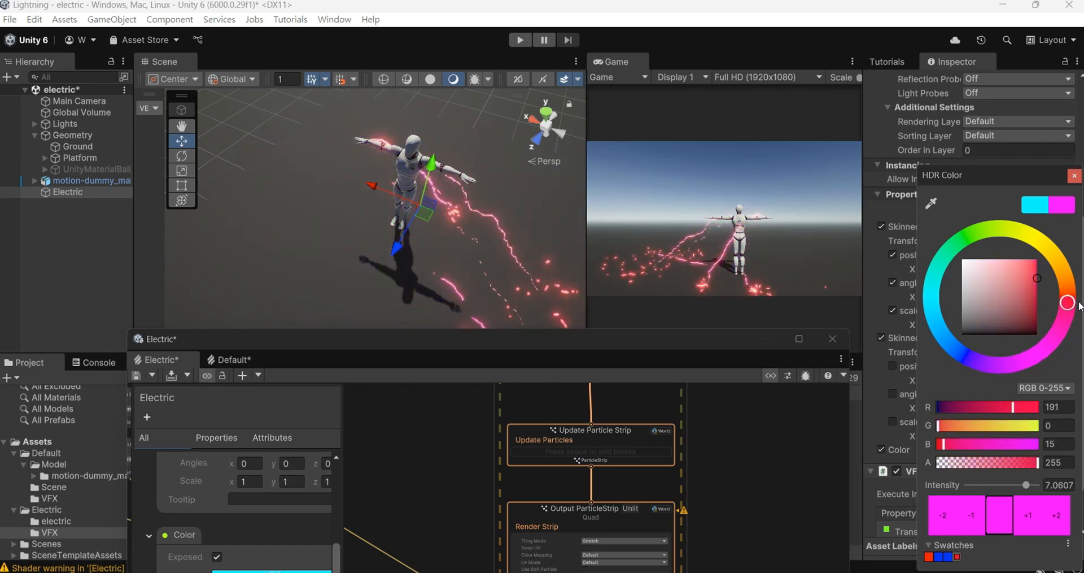
{"action": "left_click_drag", "start_coordinate": [1080, 307], "coordinate": [944, 357]}
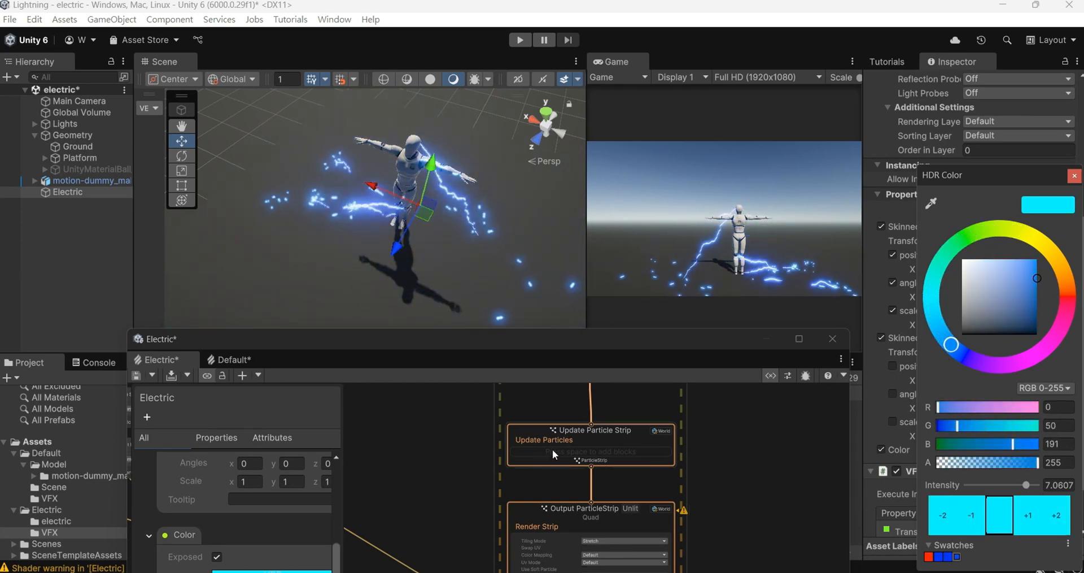
Place the graph window beside the Scene view and hide the blackboard
{"action": "left_click_drag", "start_coordinate": [707, 344], "coordinate": [1082, 254]}
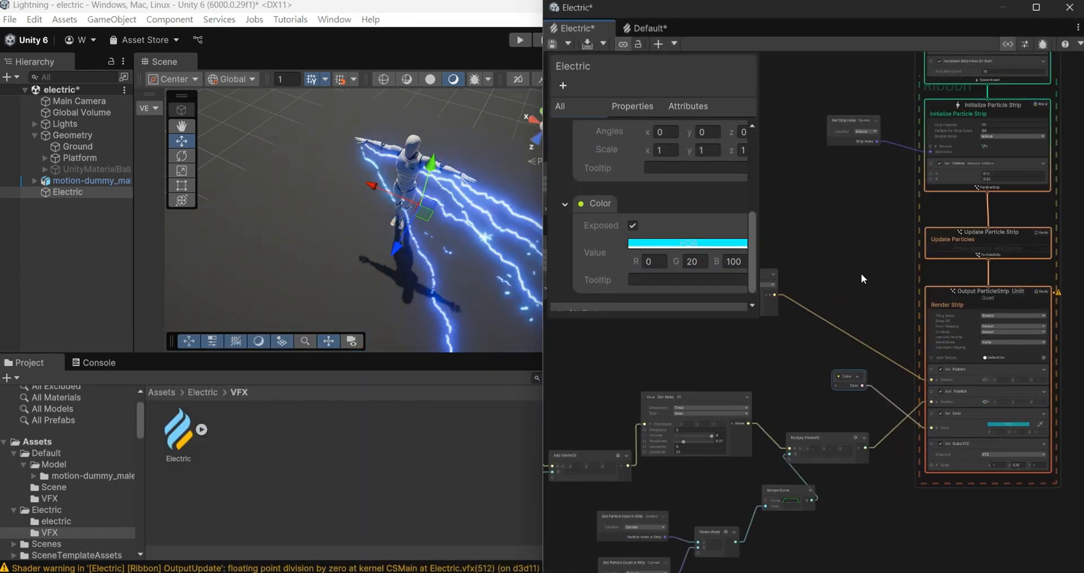
{"action": "left_click", "coordinate": [1006, 42]}
{"action": "scroll", "coordinate": [794, 329], "scroll_direction": "down", "scroll_amount": 6}
{"action": "middle_click_drag", "start_coordinate": [896, 349], "coordinate": [735, 296]}
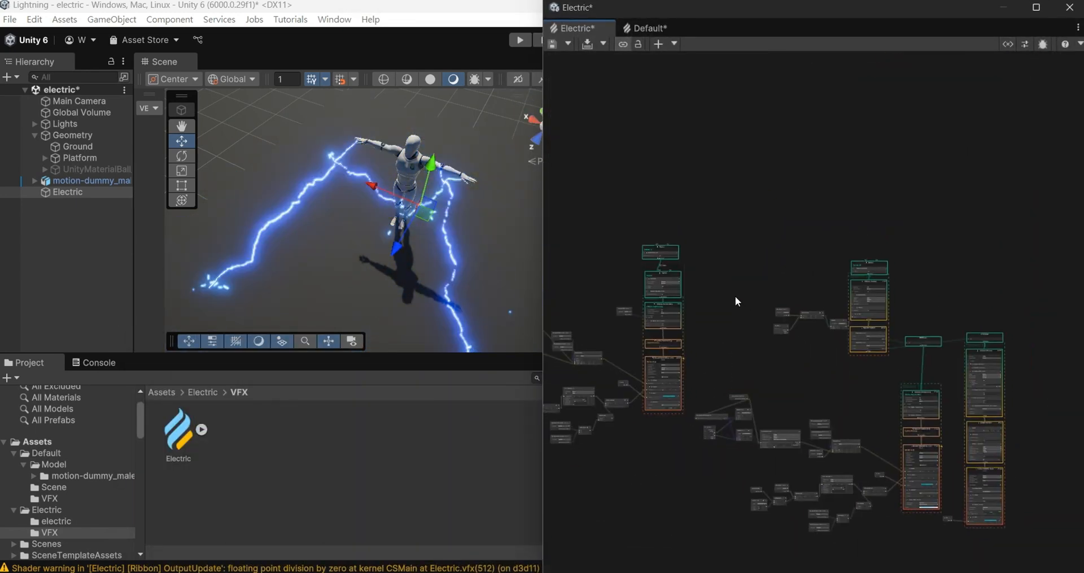
Disconnect the System (2) Spawn context from the Initialize Particle context of System (3)
{"action": "scroll", "coordinate": [888, 302], "scroll_direction": "up", "scroll_amount": 9}
{"action": "left_click_drag", "start_coordinate": [840, 134], "coordinate": [826, 135]}
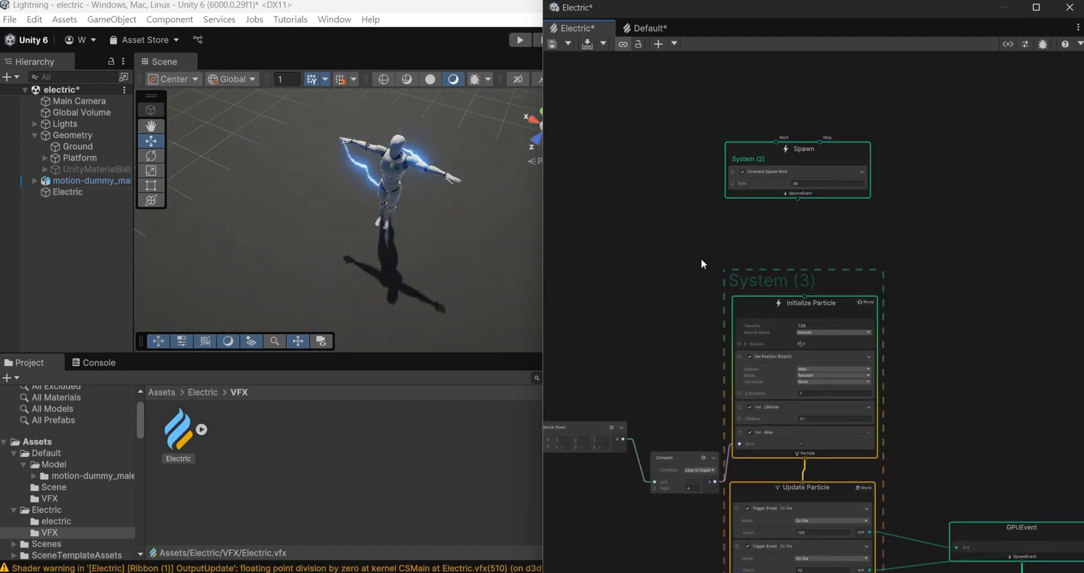
{"action": "scroll", "coordinate": [637, 223], "scroll_direction": "down", "scroll_amount": 5}
{"action": "scroll", "coordinate": [954, 251], "scroll_direction": "down", "scroll_amount": 3}
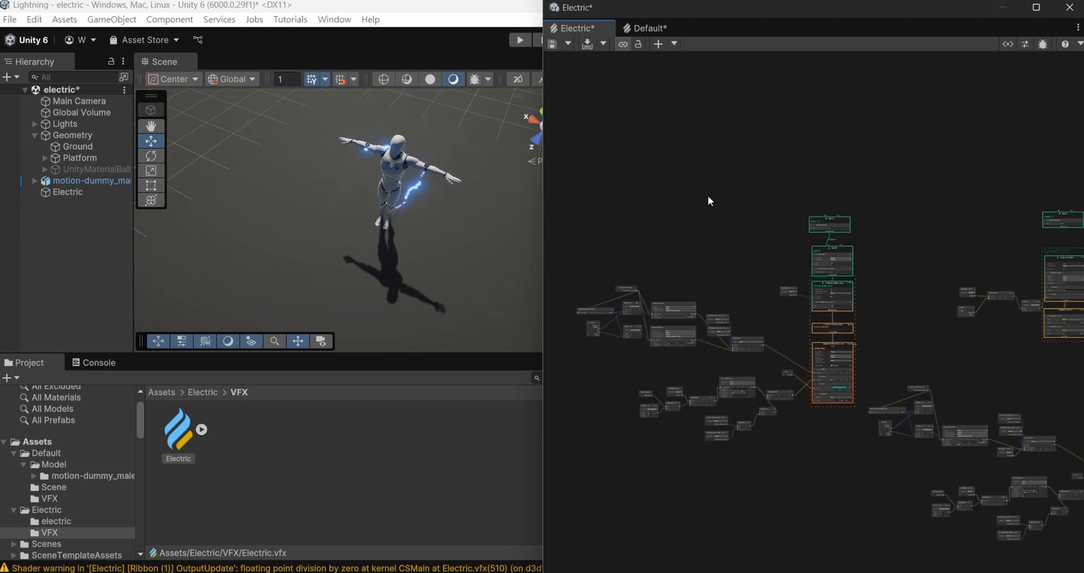
Reconnect the System (2) Spawn context to the Initialize Particle context of System (3)
{"action": "scroll", "coordinate": [829, 215], "scroll_direction": "up", "scroll_amount": 8}
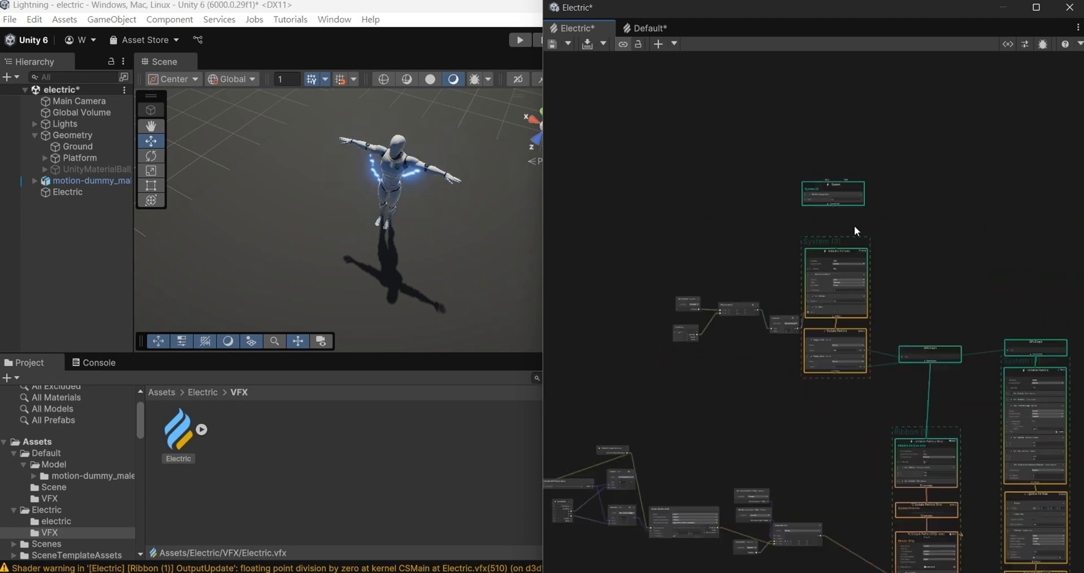
{"action": "left_click_drag", "start_coordinate": [818, 188], "coordinate": [847, 228]}
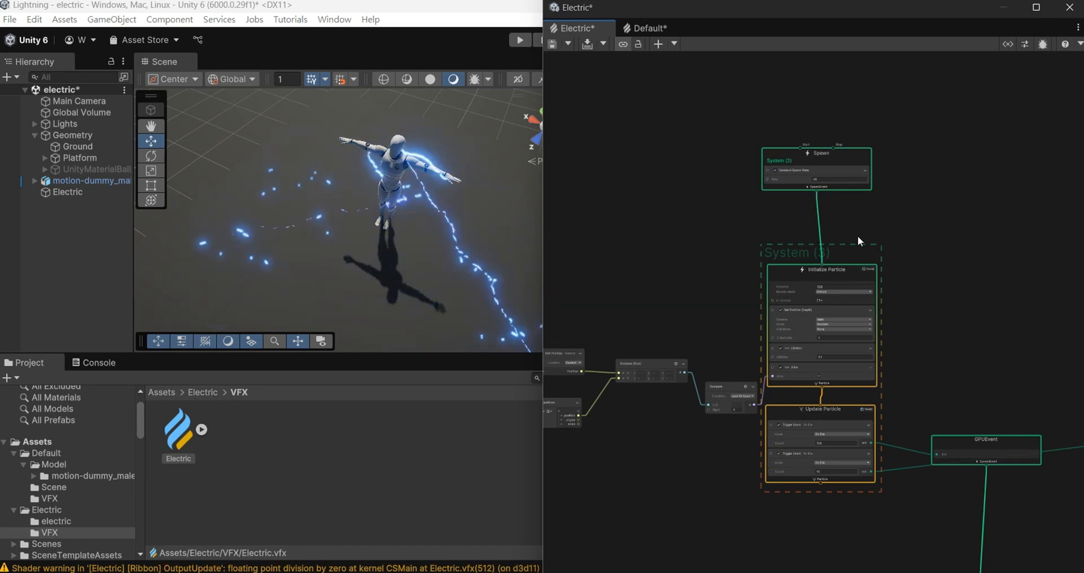
{"action": "middle_click_drag", "start_coordinate": [587, 263], "coordinate": [624, 261]}
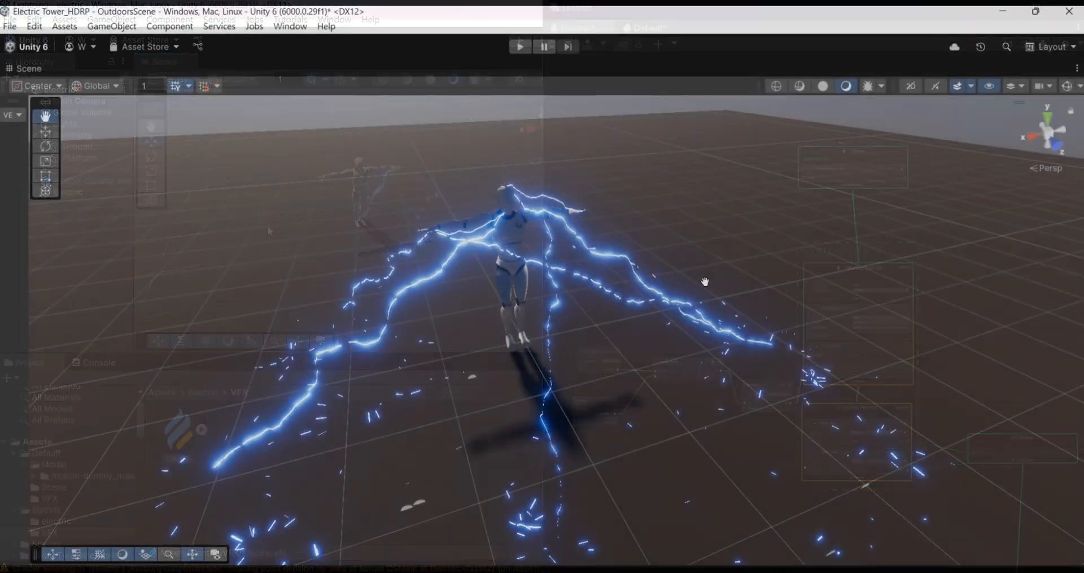
{"action": "left_click_drag", "start_coordinate": [706, 323], "coordinate": [599, 290], "text": "alt"}
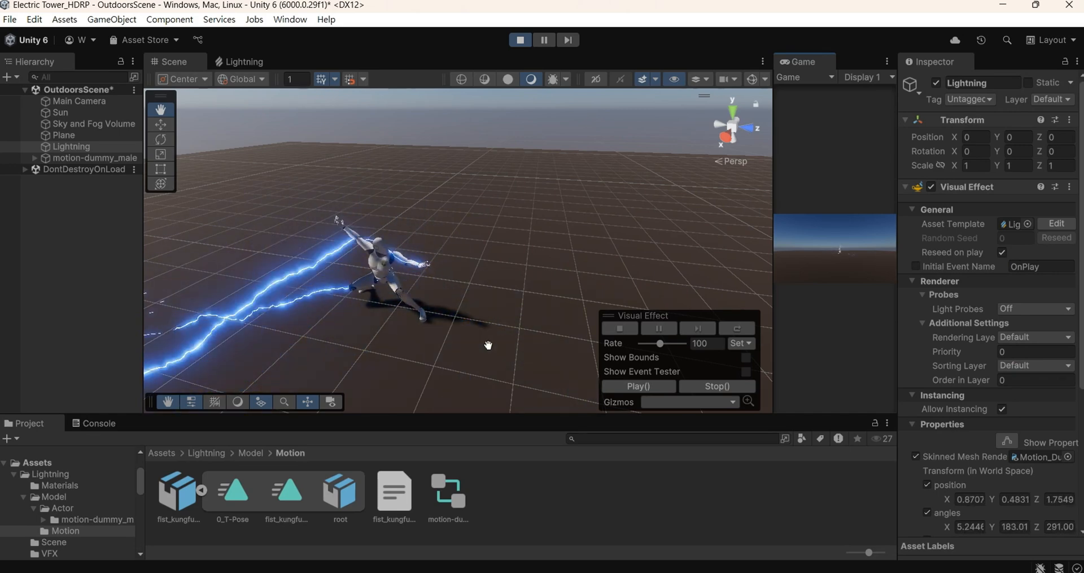
{"action": "left_click_drag", "start_coordinate": [489, 345], "coordinate": [533, 284], "text": "alt"}
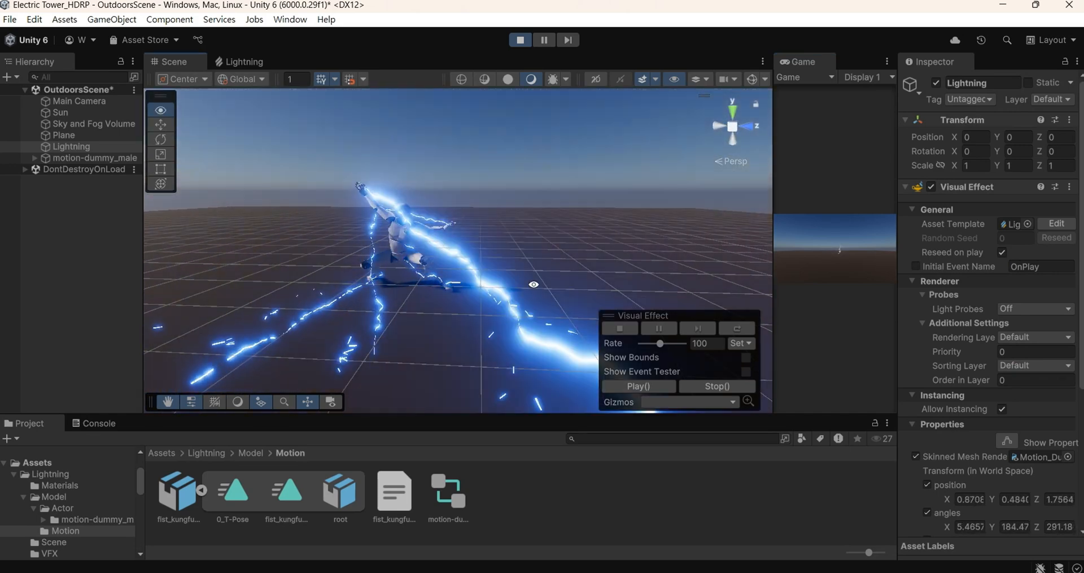